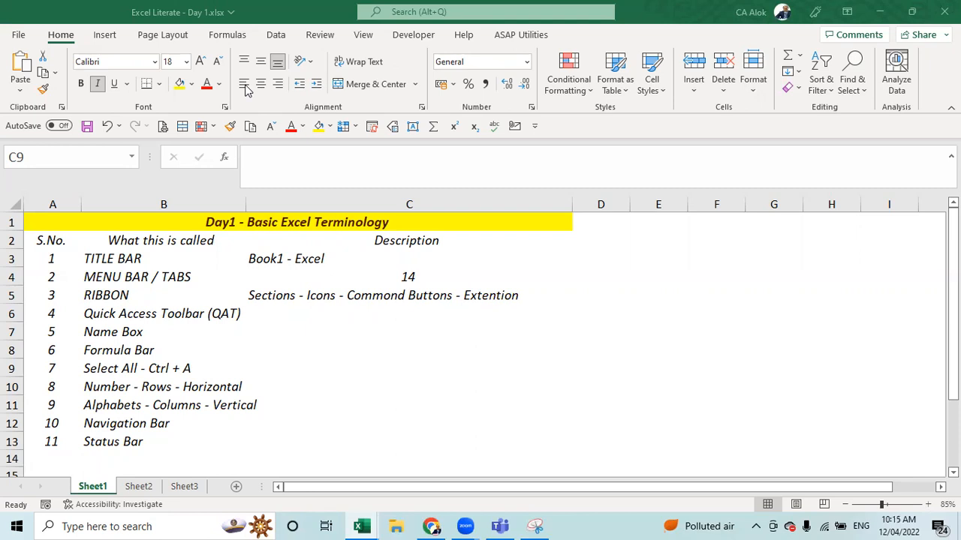
- Bold the TITLE BAR term in B3 and its description 'Book1 - Excel' in C3
{"action": "left_click", "coordinate": [291, 375]}
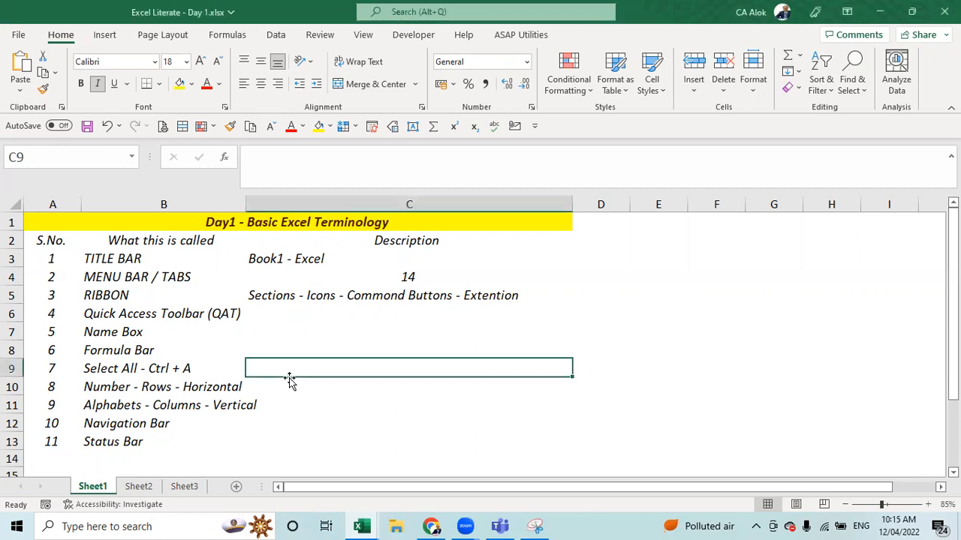
{"action": "left_click", "coordinate": [122, 257]}
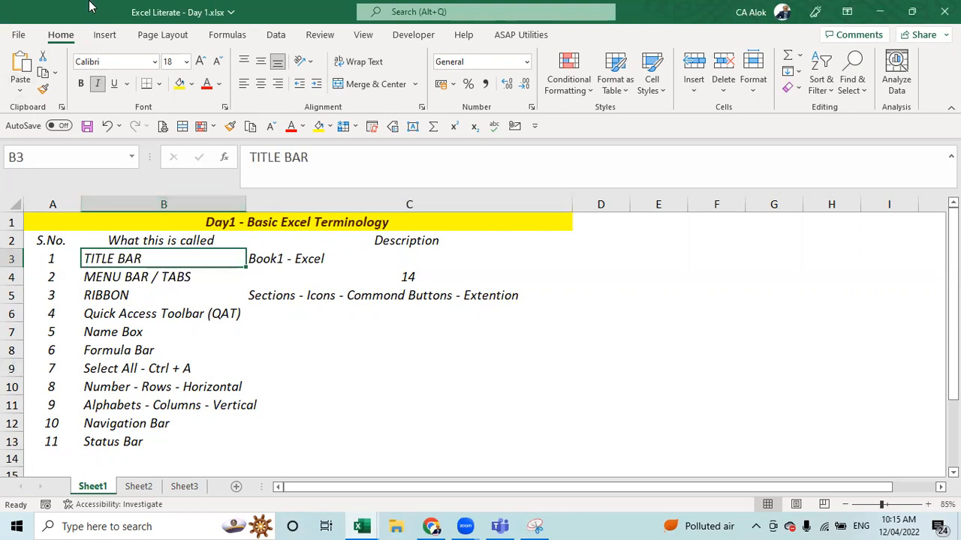
{"action": "left_click", "coordinate": [595, 253]}
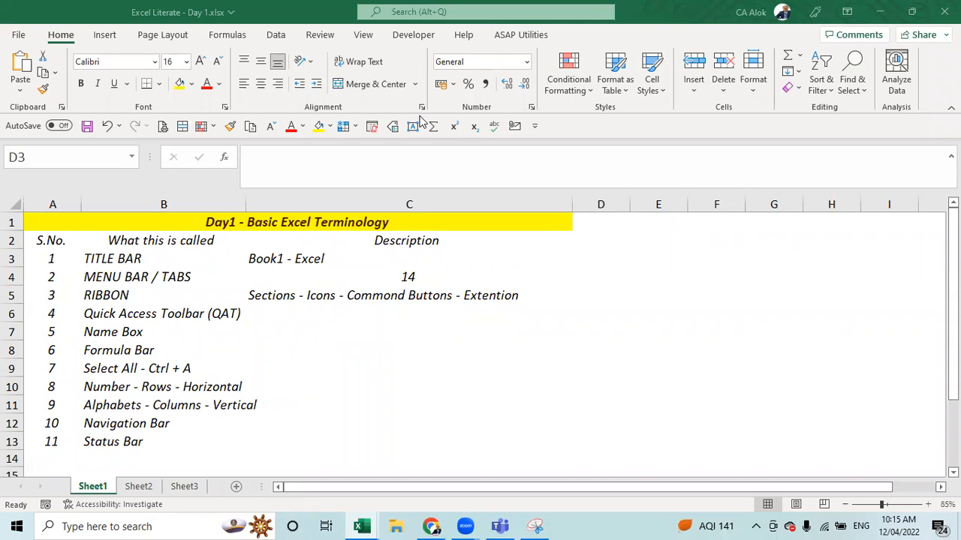
{"action": "left_click", "coordinate": [21, 30]}
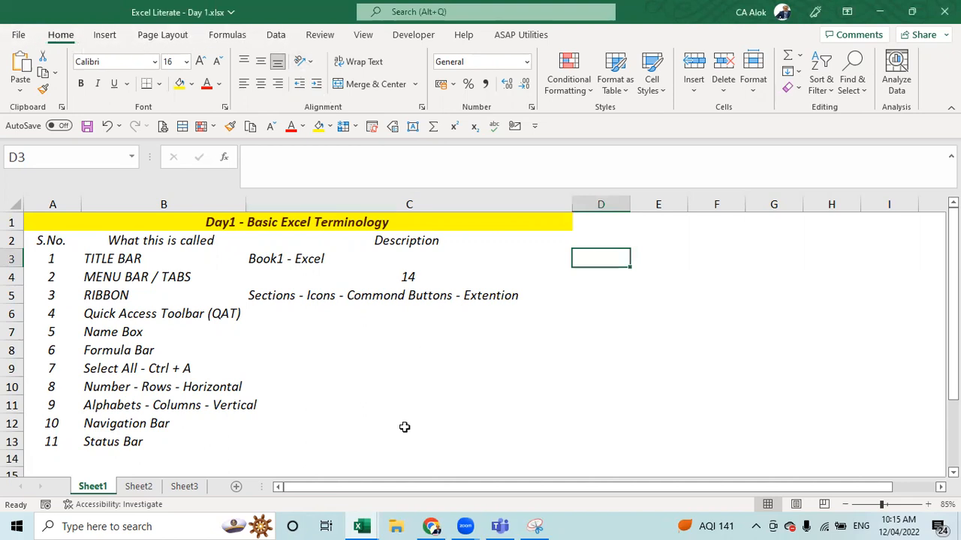
{"action": "left_click", "coordinate": [123, 295]}
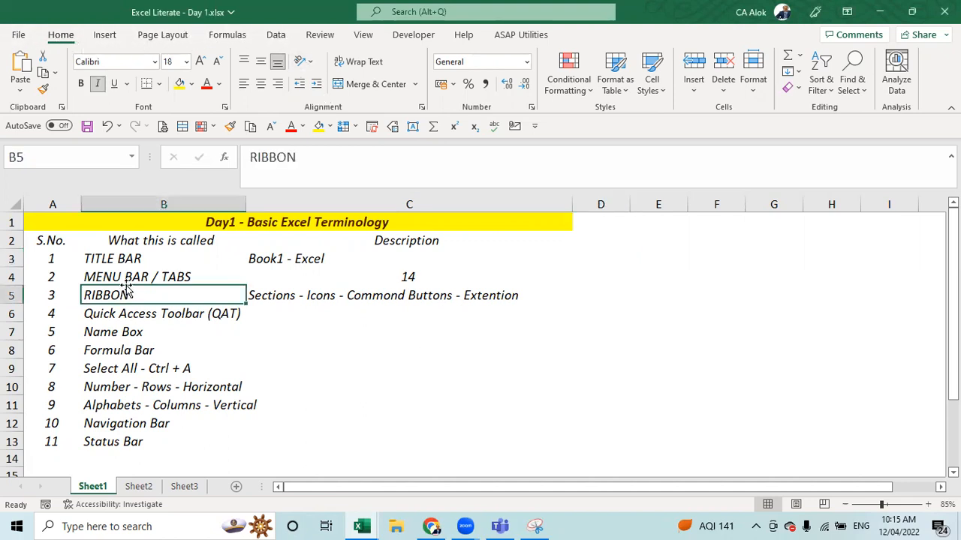
{"action": "left_click", "coordinate": [138, 264]}
{"action": "left_click", "coordinate": [139, 264]}
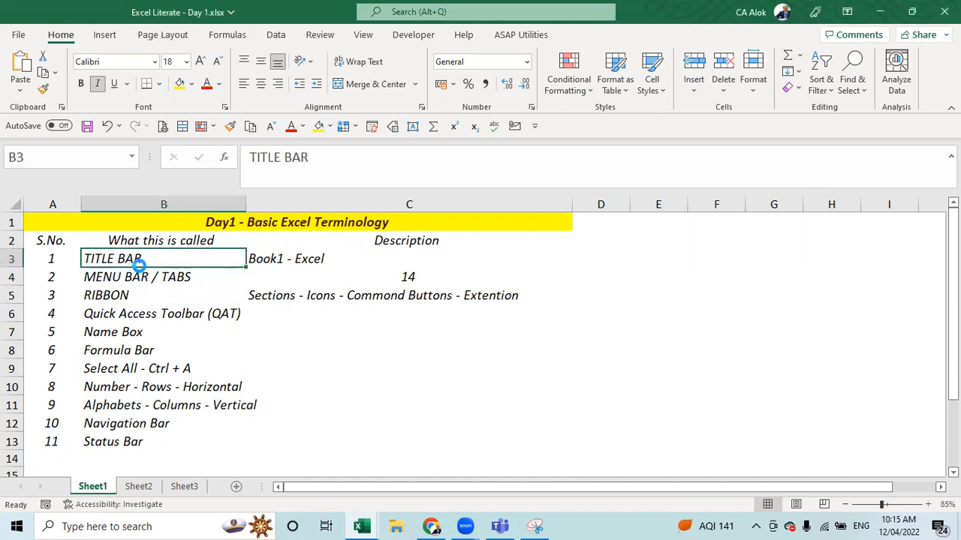
{"action": "key", "text": "ctrl+b"}
{"action": "key", "text": "Right"}
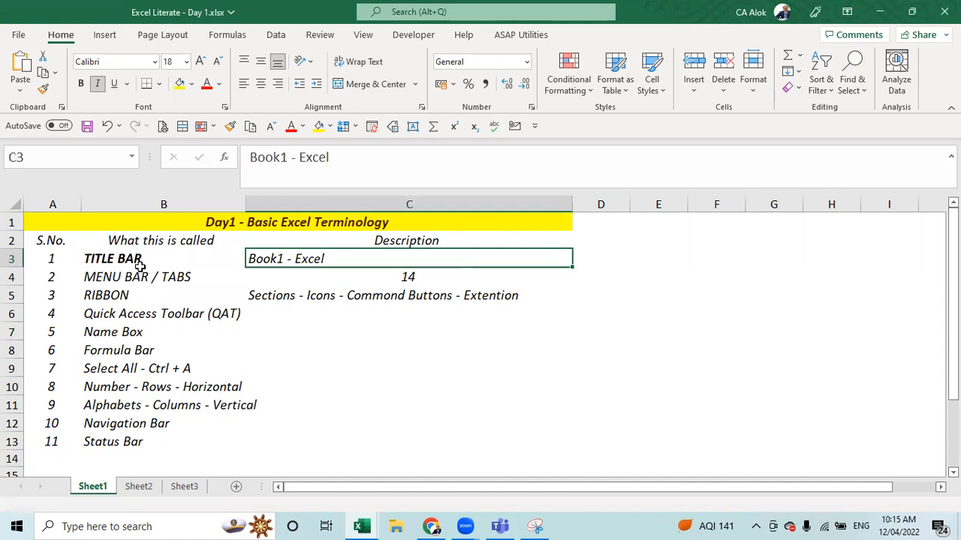
{"action": "key", "text": "ctrl+b"}
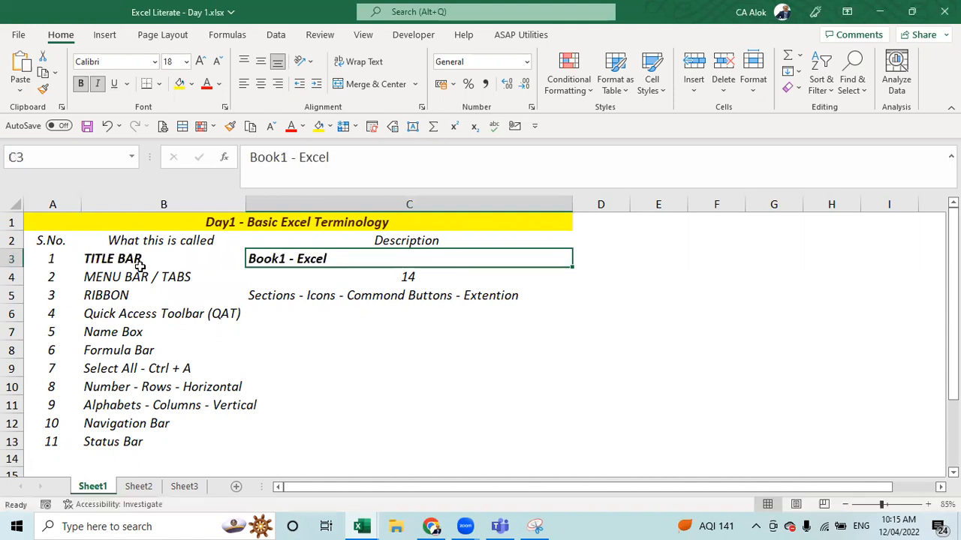
- Bold the MENU BAR / TABS term in B4 and its description 14 in C4
{"action": "left_click", "coordinate": [141, 270]}
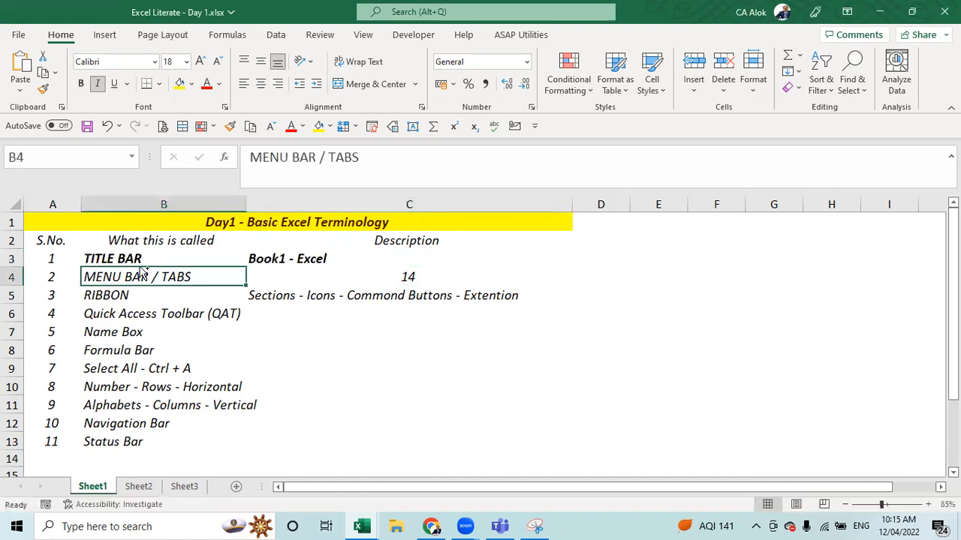
{"action": "key", "text": "ctrl+b"}
{"action": "key", "text": "Right"}
{"action": "key", "text": "ctrl+b"}
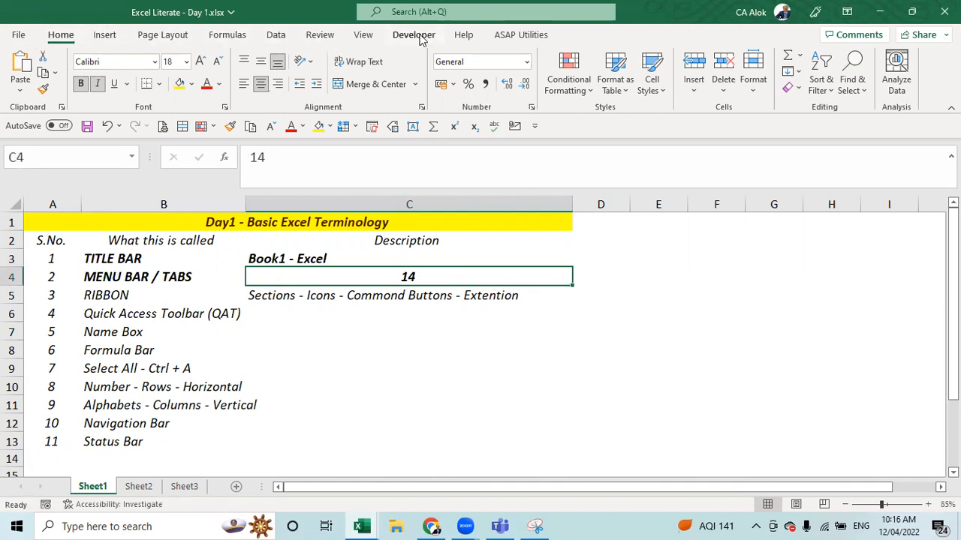
- Replace the 14 in C4 with '11 (Tabs) - File - Options - Customize Ribbon - Add'
{"action": "double_click", "coordinate": [445, 274]}
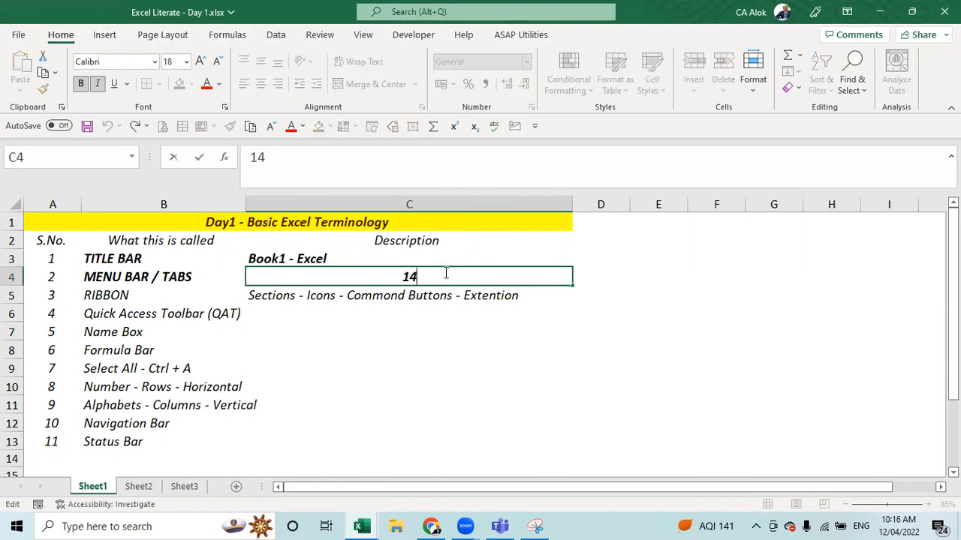
{"action": "type", "text": "1"}
{"action": "key", "text": "BackSpace"}
{"action": "key", "text": "BackSpace"}
{"action": "type", "text": "1 (Tb"}
{"action": "key", "text": "BackSpace"}
{"action": "type", "text": "abs"}
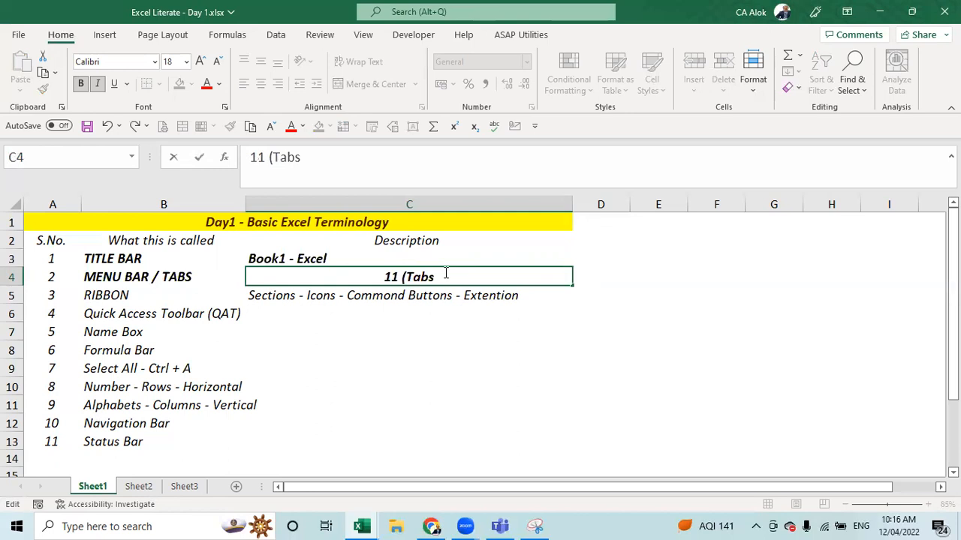
{"action": "type", "text": ") -"}
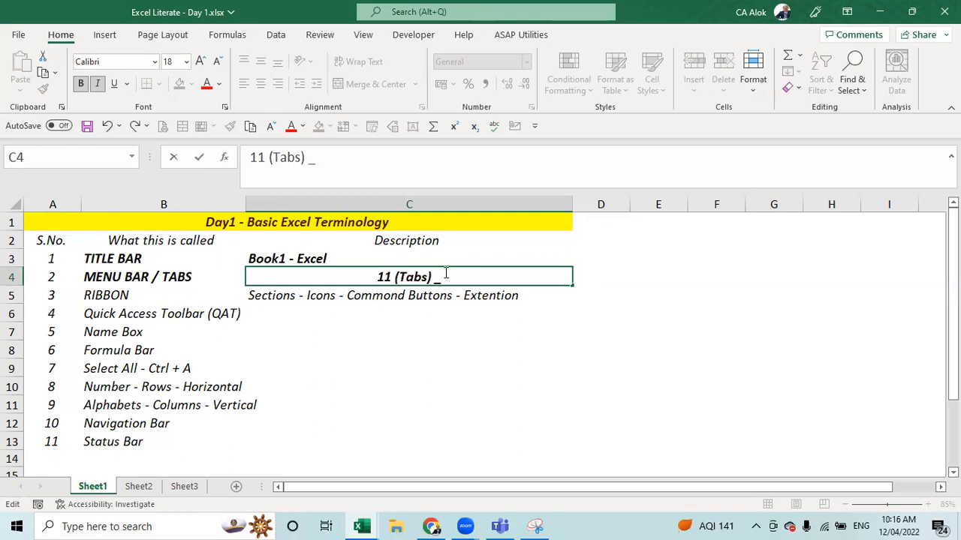
{"action": "type", "text": " Foll"}
{"action": "key", "text": "BackSpace"}
{"action": "key", "text": "BackSpace"}
{"action": "key", "text": "BackSpace"}
{"action": "type", "text": "ile"}
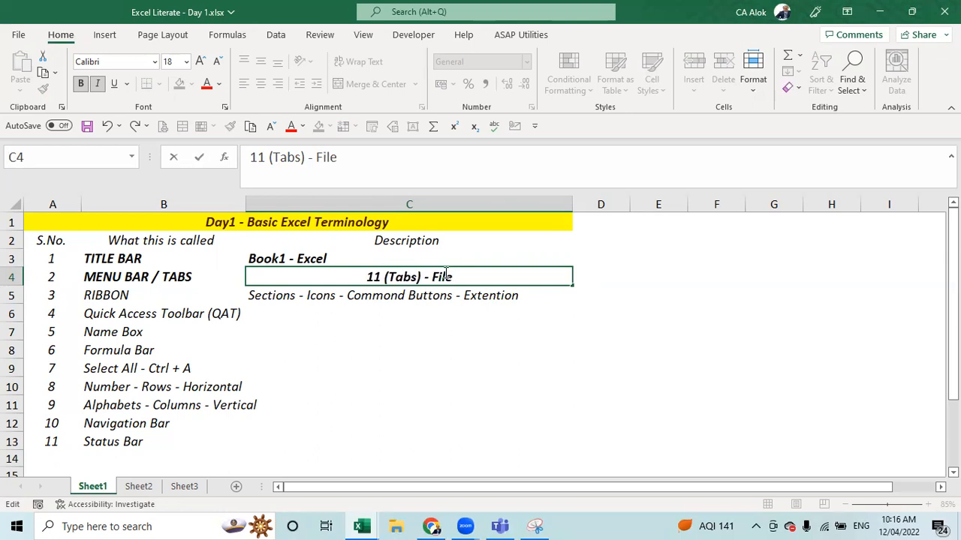
{"action": "type", "text": " - Option"}
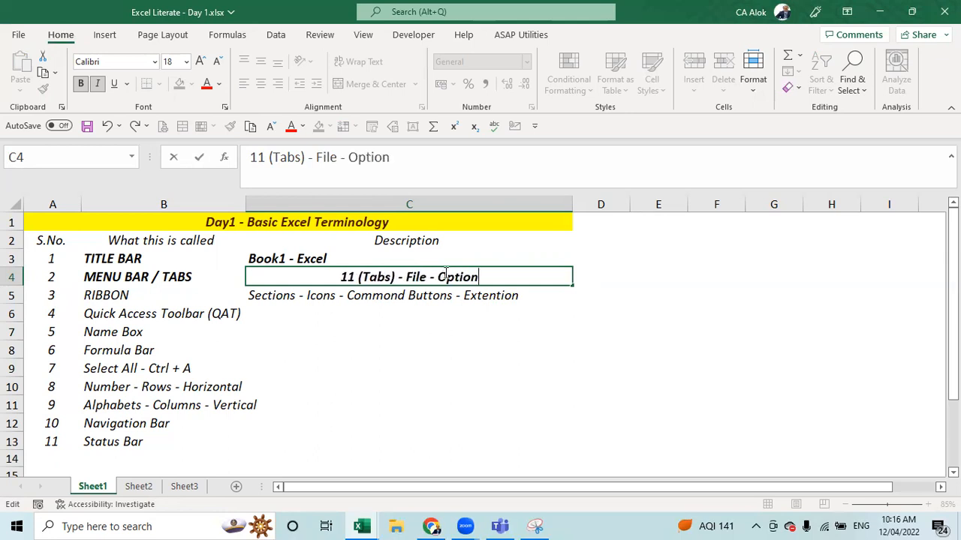
{"action": "type", "text": "s - Custo"}
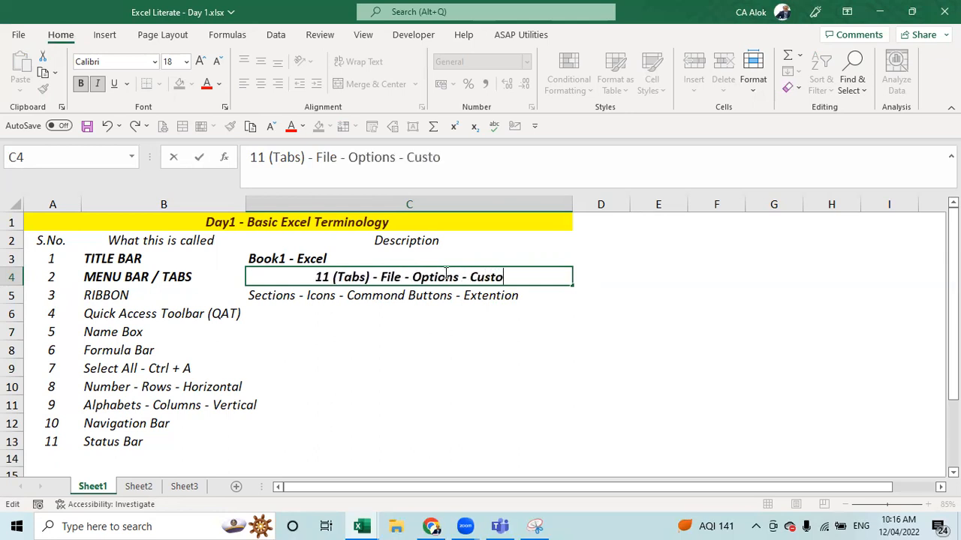
{"action": "type", "text": "miz"}
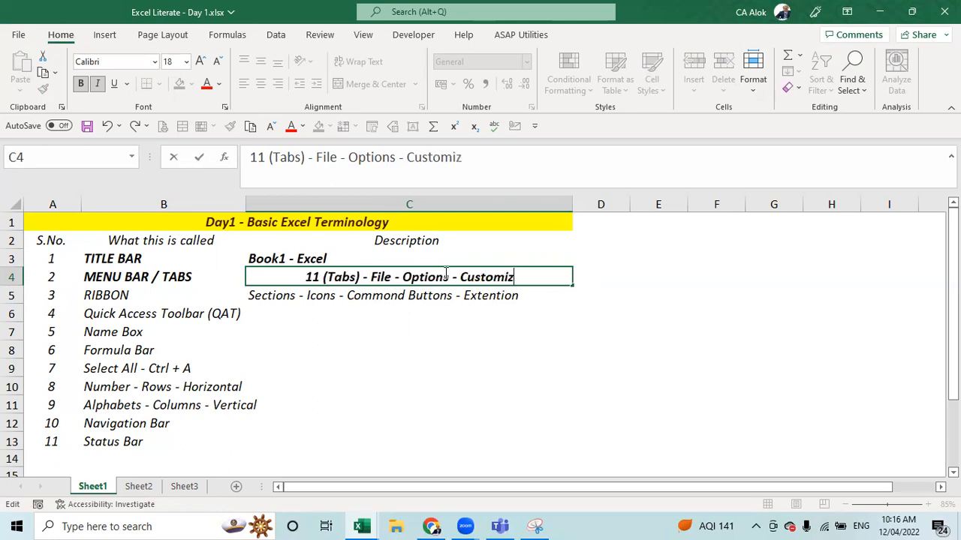
{"action": "type", "text": "e Ribbon"}
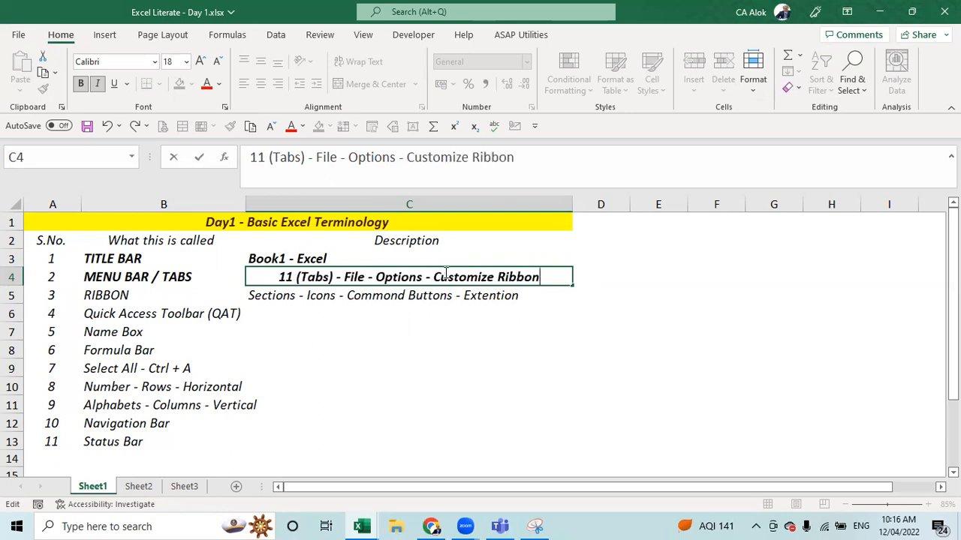
{"action": "type", "text": " - Add"}
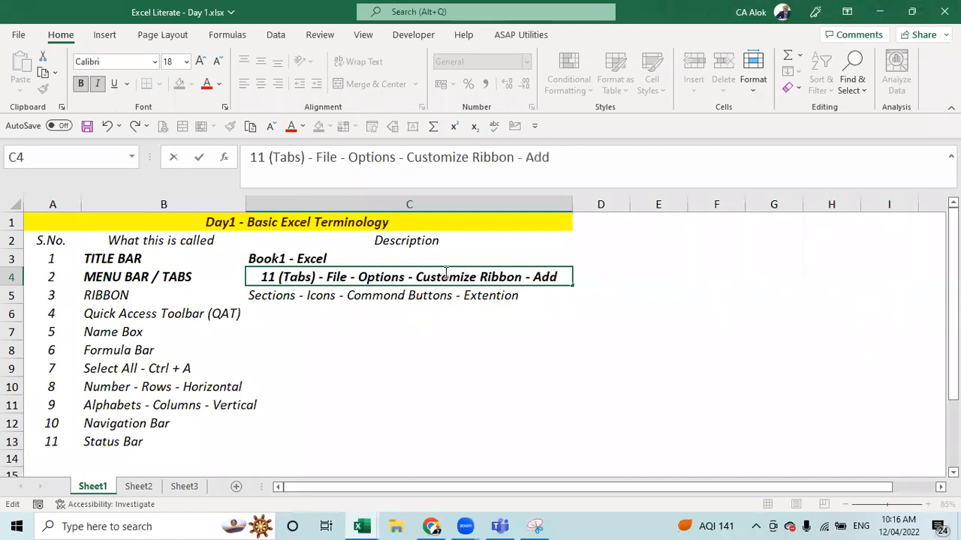
- Finish C4's text with 'Add/Remove Tabs', commit it, and widen column C to fit
{"action": "key", "text": "BackSpace"}
{"action": "type", "text": "d/"}
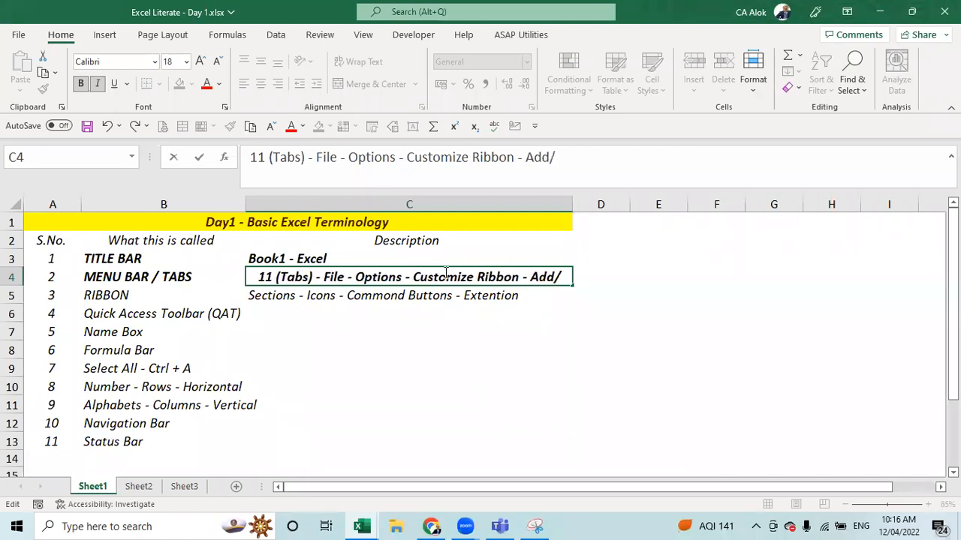
{"action": "type", "text": "rem"}
{"action": "key", "text": "BackSpace"}
{"action": "key", "text": "BackSpace"}
{"action": "type", "text": "R"}
{"action": "key", "text": "BackSpace"}
{"action": "key", "text": "BackSpace"}
{"action": "type", "text": "Remove"}
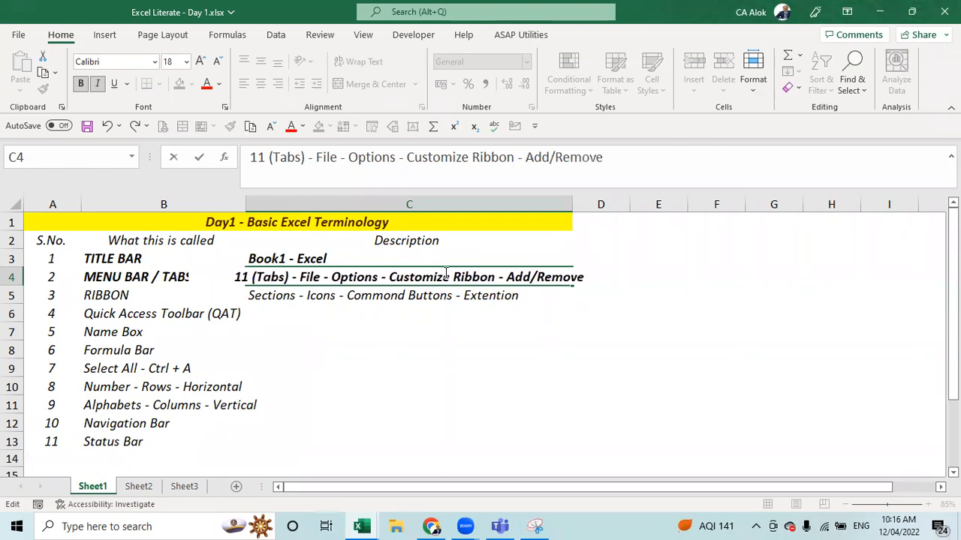
{"action": "type", "text": " Tabs"}
{"action": "key", "text": "Return"}
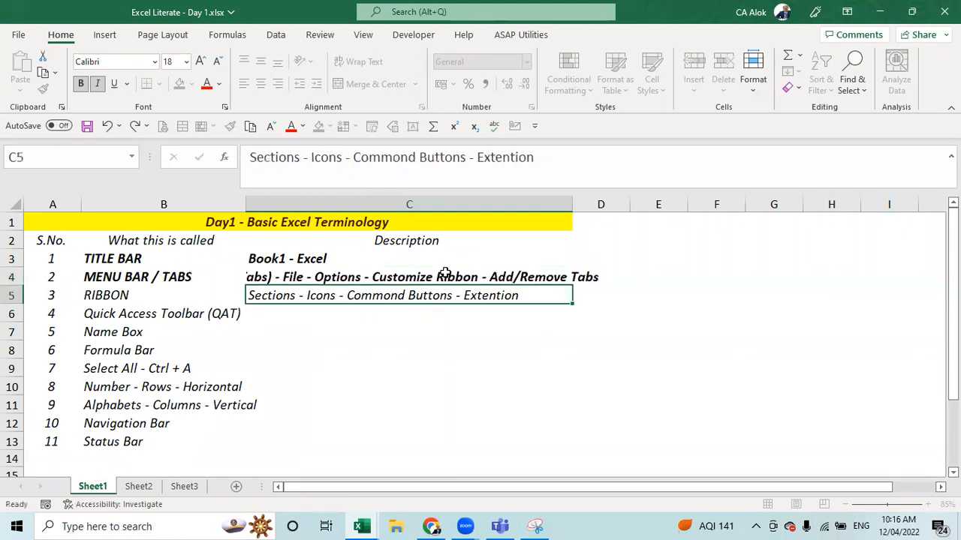
{"action": "left_click_drag", "start_coordinate": [573, 204], "coordinate": [647, 204]}
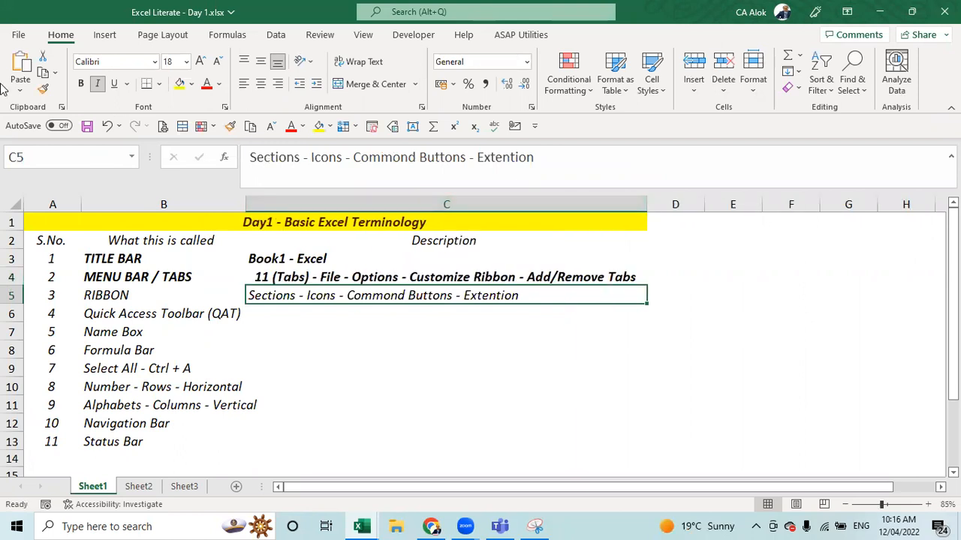
- Bold the RIBBON term in B5 and its description in C5
{"action": "scroll", "coordinate": [148, 46], "scroll_direction": "down", "scroll_amount": 3}
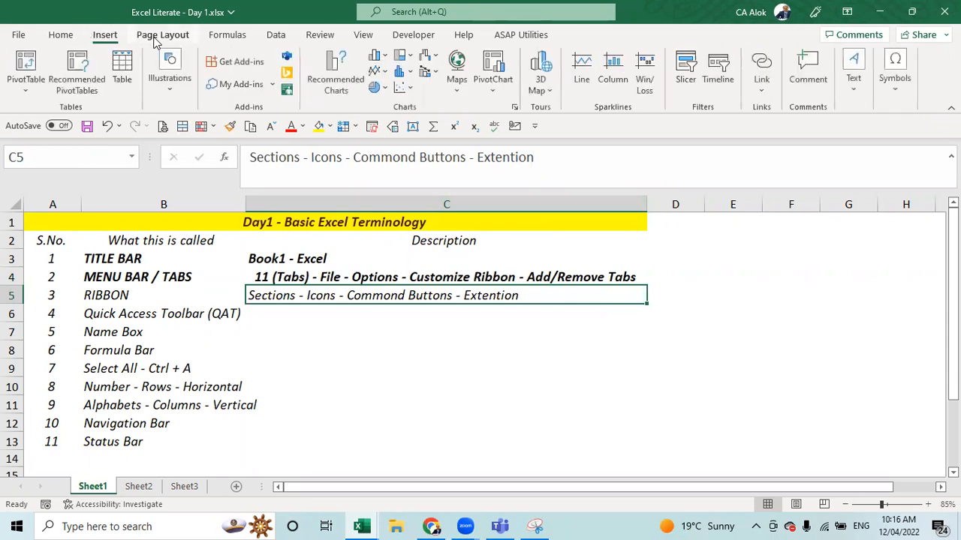
{"action": "scroll", "coordinate": [294, 45], "scroll_direction": "down", "scroll_amount": 4}
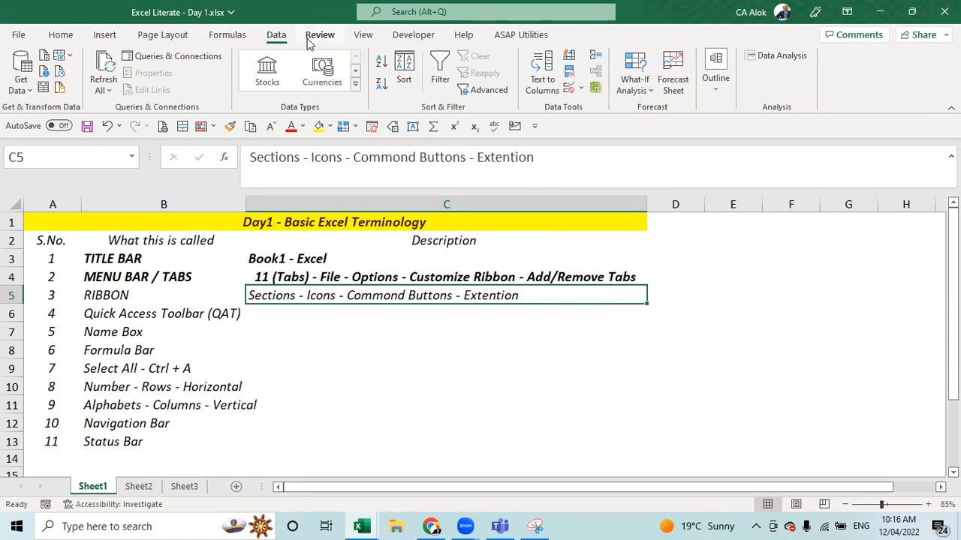
{"action": "scroll", "coordinate": [417, 41], "scroll_direction": "down", "scroll_amount": 2}
{"action": "left_click", "coordinate": [59, 38]}
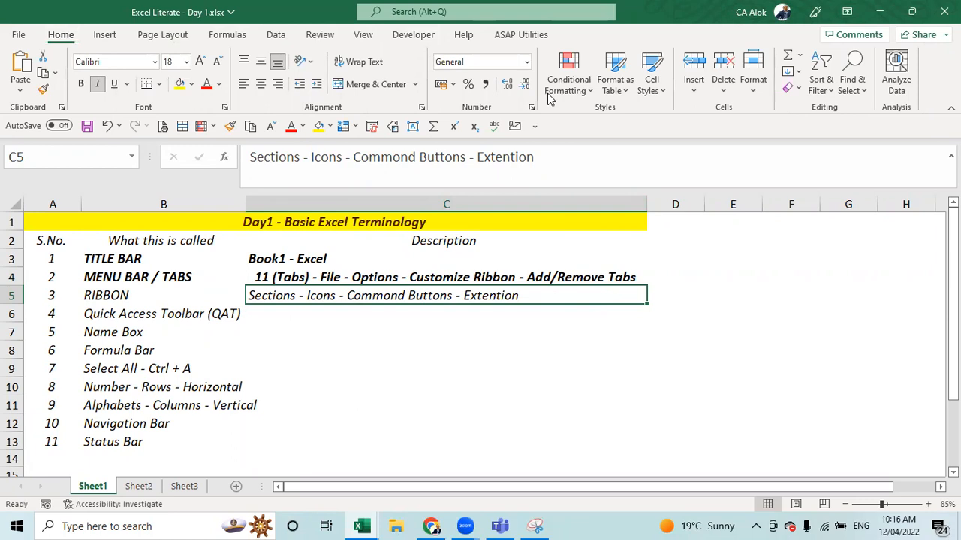
{"action": "left_click", "coordinate": [106, 290]}
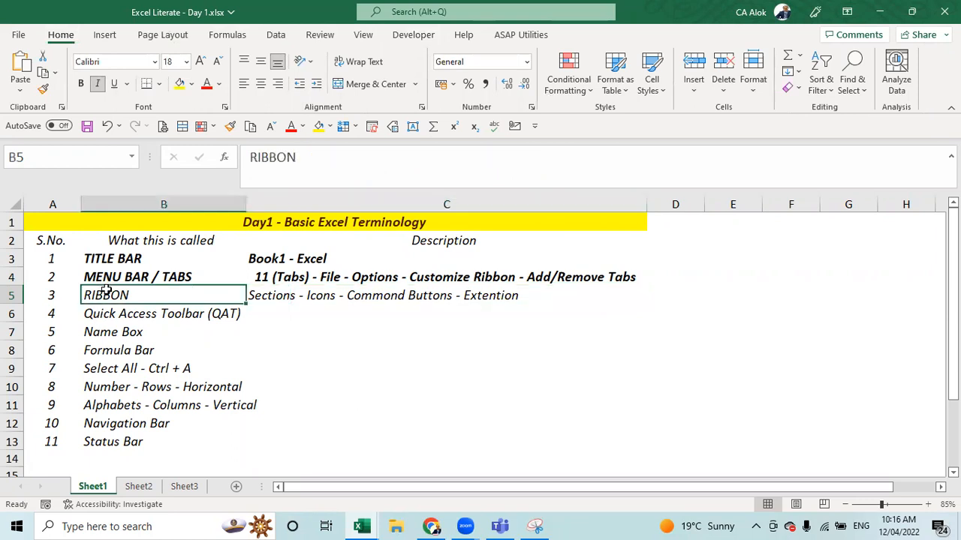
{"action": "key", "text": "ctrl+b"}
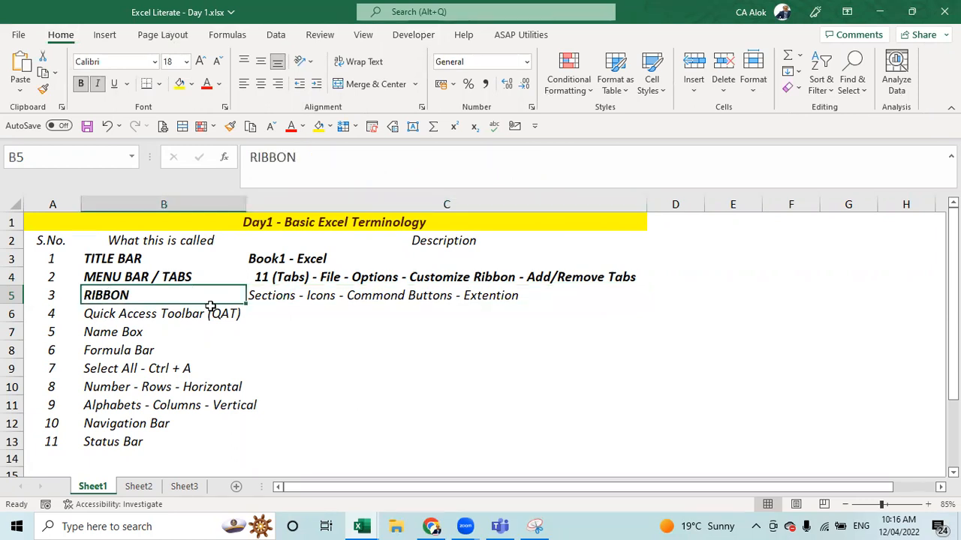
{"action": "left_click", "coordinate": [288, 296]}
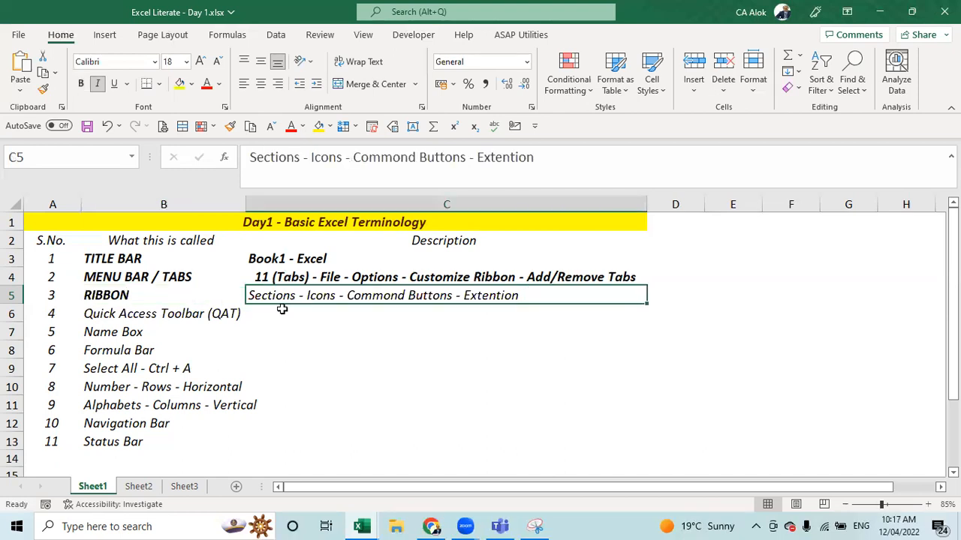
{"action": "key", "text": "ctrl+b"}
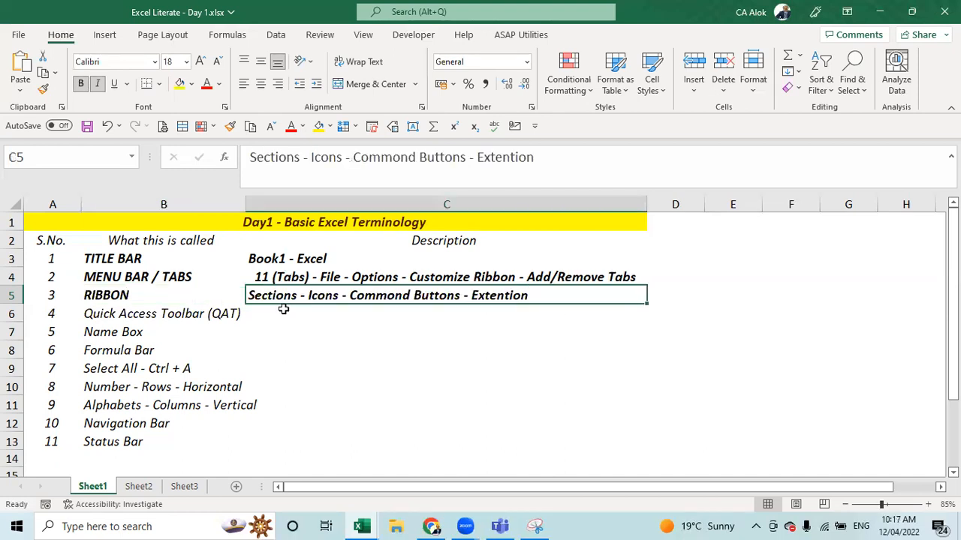
- Check the full Font settings, close them unchanged, and select cell C4
{"action": "left_click", "coordinate": [224, 108]}
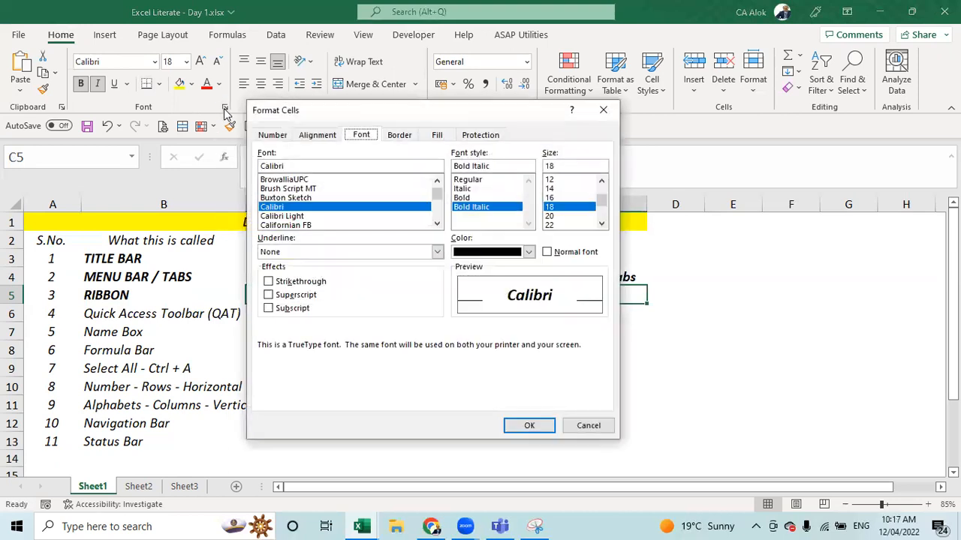
{"action": "left_click", "coordinate": [602, 111]}
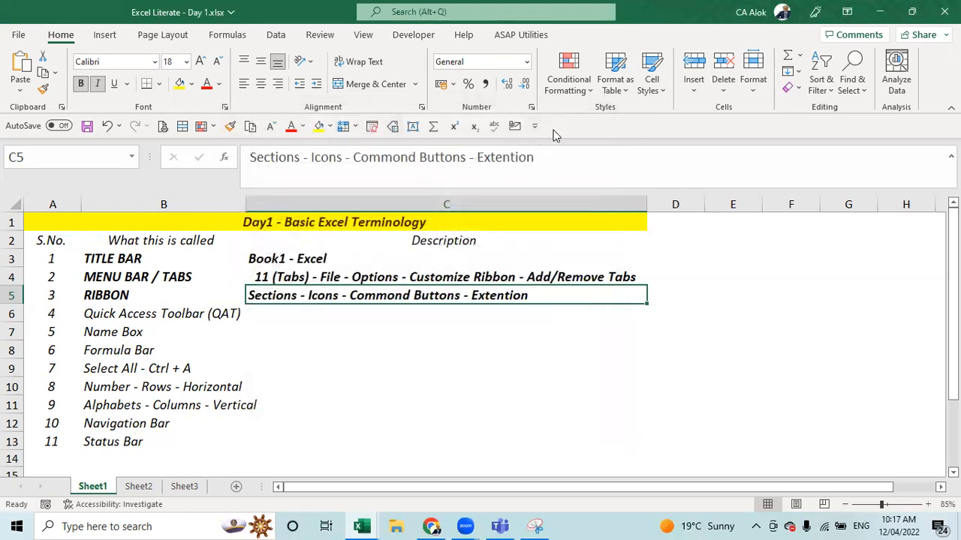
{"action": "left_click", "coordinate": [420, 277]}
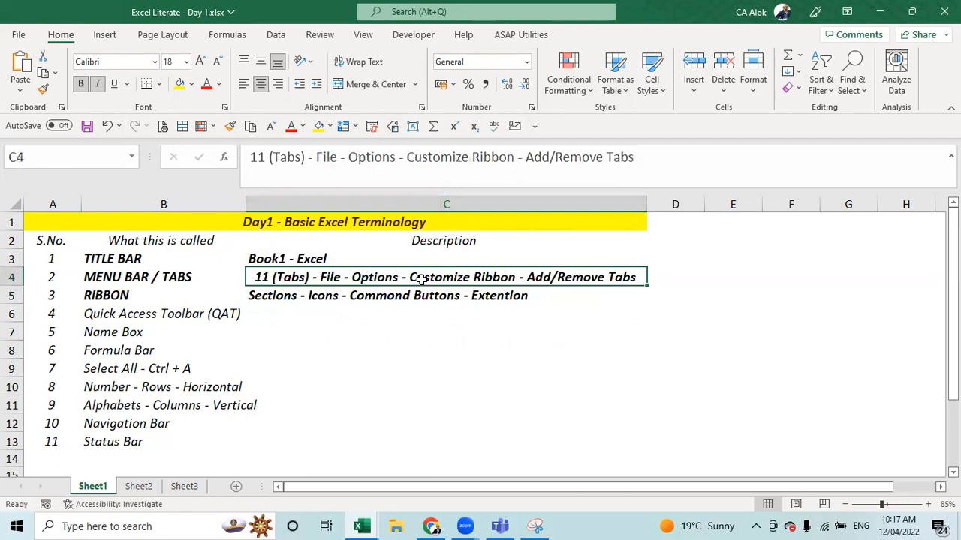
- Copy C4's description into C6 and strip its leading '11 (Tabs)' text
{"action": "key", "text": "ctrl+c"}
{"action": "key", "text": "Down"}
{"action": "key", "text": "Down"}
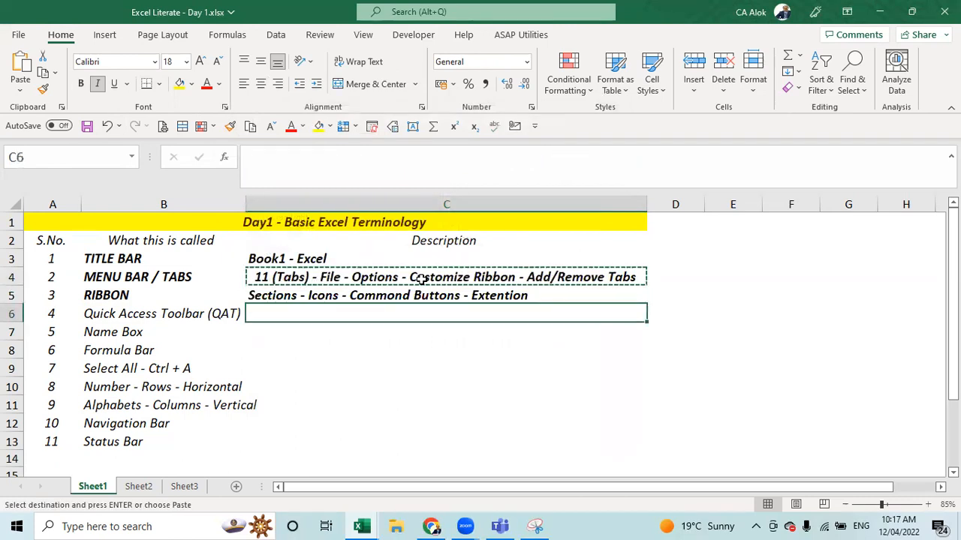
{"action": "key", "text": "ctrl+v"}
{"action": "key", "text": "F2"}
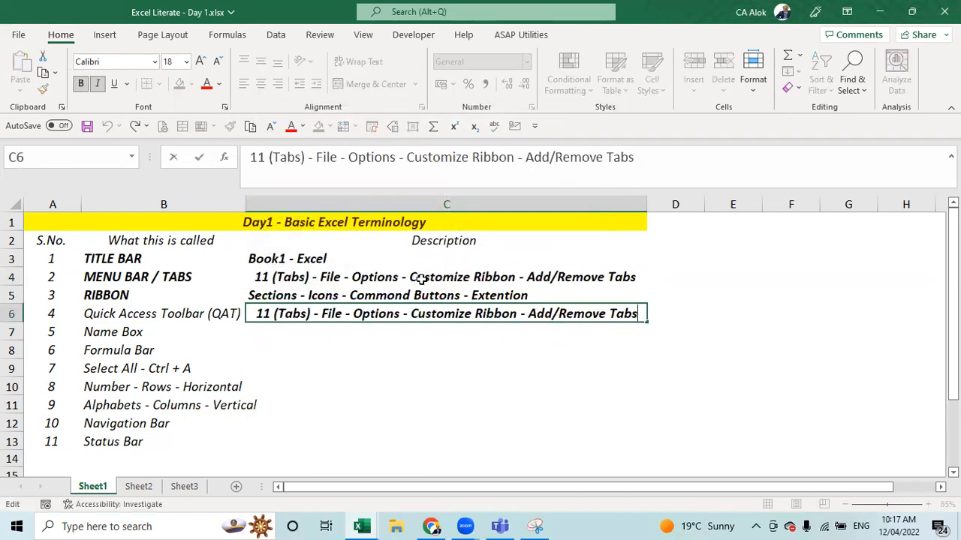
{"action": "type", "text": "7"}
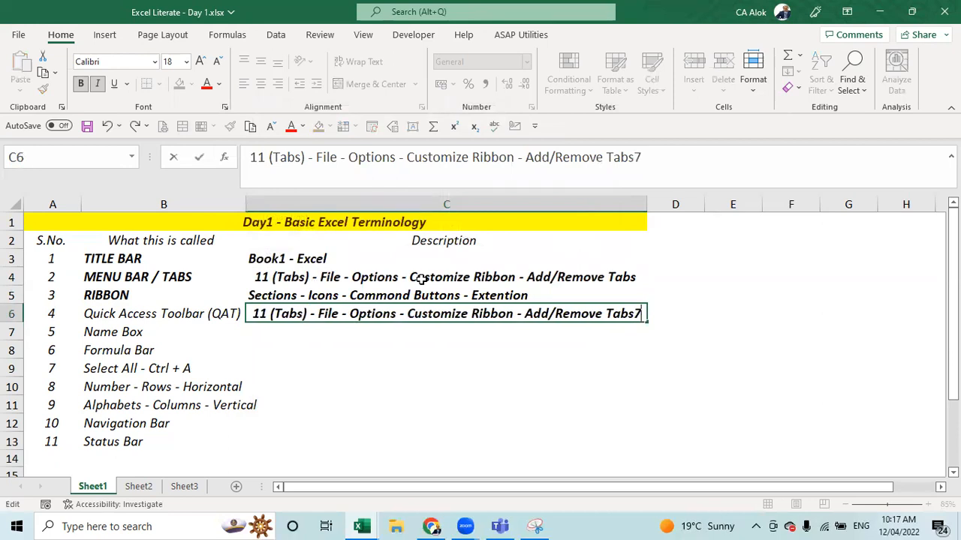
{"action": "type", "text": "7"}
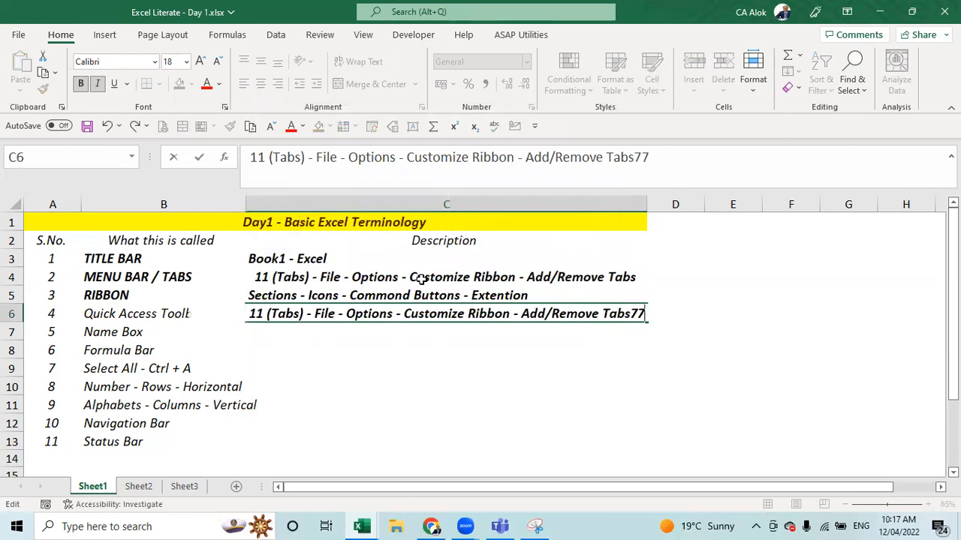
{"action": "key", "text": "BackSpace"}
{"action": "key", "text": "BackSpace"}
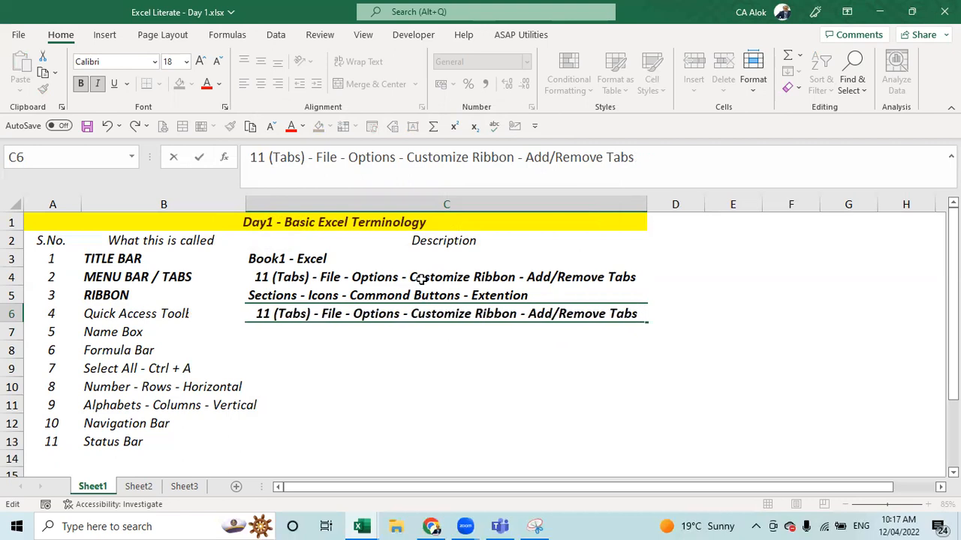
{"action": "key", "text": "Delete"}
{"action": "key", "text": "Delete"}
{"action": "key", "text": "Delete"}
{"action": "key", "text": "Delete"}
{"action": "key", "text": "Delete"}
{"action": "key", "text": "Delete"}
{"action": "key", "text": "Delete"}
{"action": "key", "text": "Delete"}
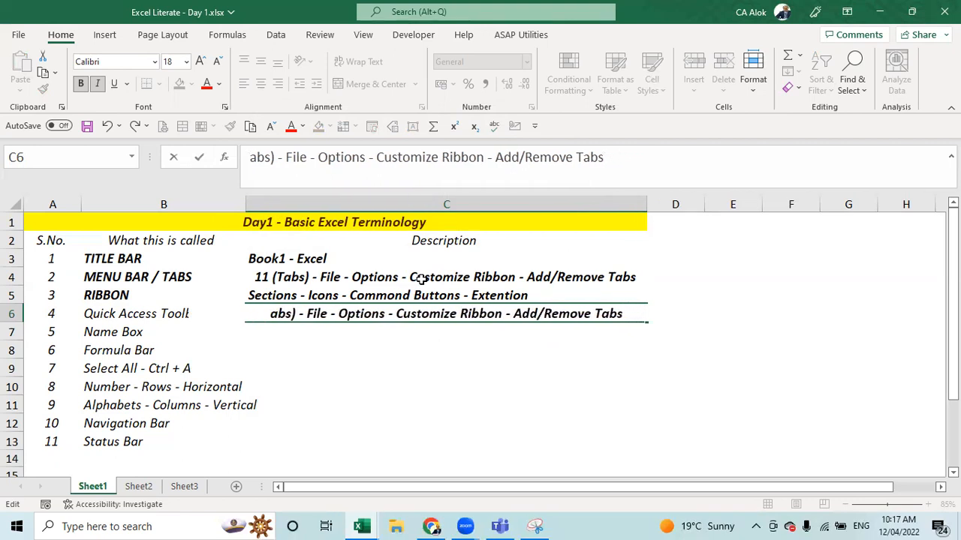
{"action": "key", "text": "Delete"}
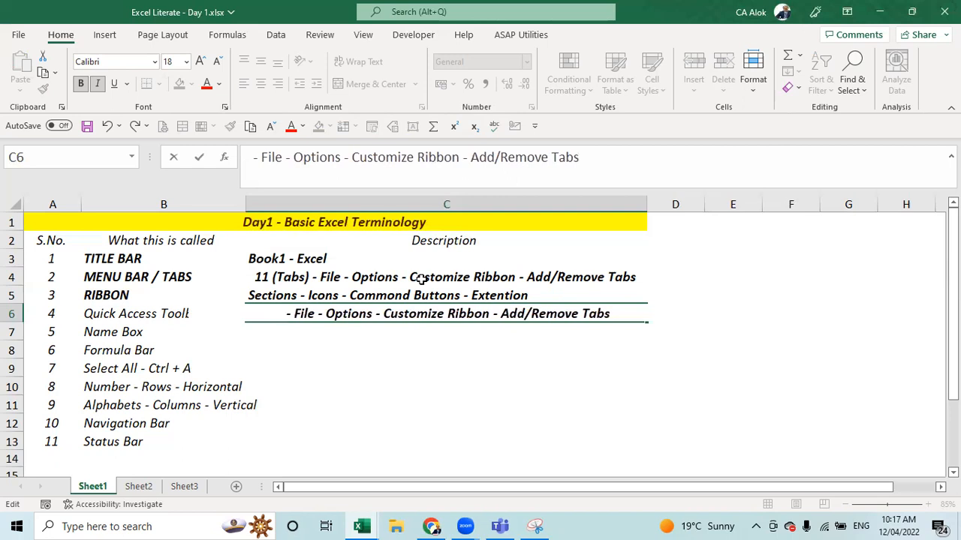
- Edit C6 to read 'QAT - File - Options - Customize QAT - Add/Remove Commands'
{"action": "type", "text": "QAST"}
{"action": "key", "text": "BackSpace"}
{"action": "key", "text": "BackSpace"}
{"action": "type", "text": "T"}
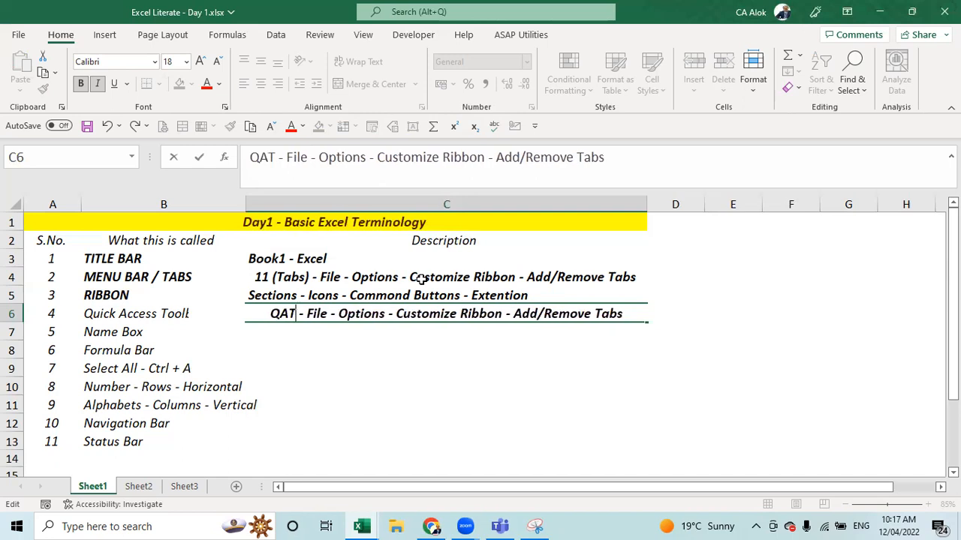
{"action": "key", "text": "Right"}
{"action": "key", "text": "Right"}
{"action": "key", "text": "Right"}
{"action": "key", "text": "Right"}
{"action": "key", "text": "Right"}
{"action": "key", "text": "Right"}
{"action": "key", "text": "Right"}
{"action": "key", "text": "Right"}
{"action": "key", "text": "Right"}
{"action": "key", "text": "Right"}
{"action": "key", "text": "Right"}
{"action": "key", "text": "Right"}
{"action": "key", "text": "Right"}
{"action": "key", "text": "Right"}
{"action": "key", "text": "Right"}
{"action": "key", "text": "Right"}
{"action": "key", "text": "Right"}
{"action": "key", "text": "Right"}
{"action": "key", "text": "Right"}
{"action": "key", "text": "Right"}
{"action": "key", "text": "Right"}
{"action": "key", "text": "Right"}
{"action": "key", "text": "Right"}
{"action": "key", "text": "BackSpace"}
{"action": "key", "text": "BackSpace"}
{"action": "key", "text": "BackSpace"}
{"action": "key", "text": "BackSpace"}
{"action": "key", "text": "BackSpace"}
{"action": "key", "text": "BackSpace"}
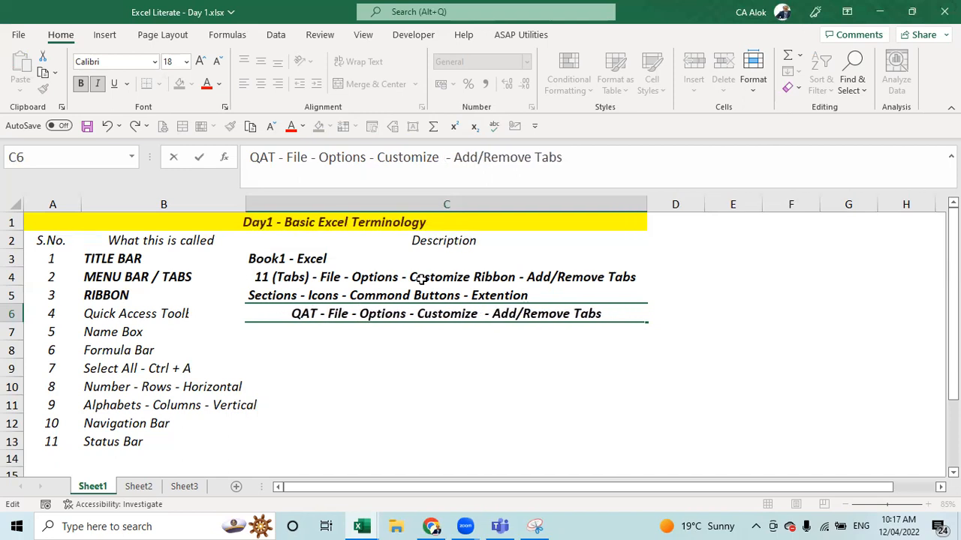
{"action": "type", "text": "QAT"}
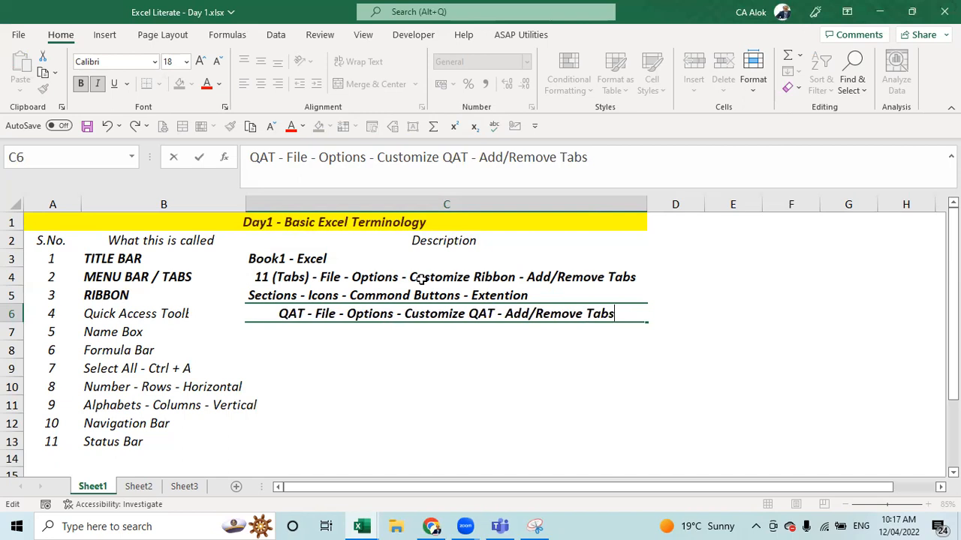
{"action": "key", "text": "BackSpace"}
{"action": "key", "text": "BackSpace"}
{"action": "key", "text": "BackSpace"}
{"action": "key", "text": "BackSpace"}
{"action": "type", "text": "C"}
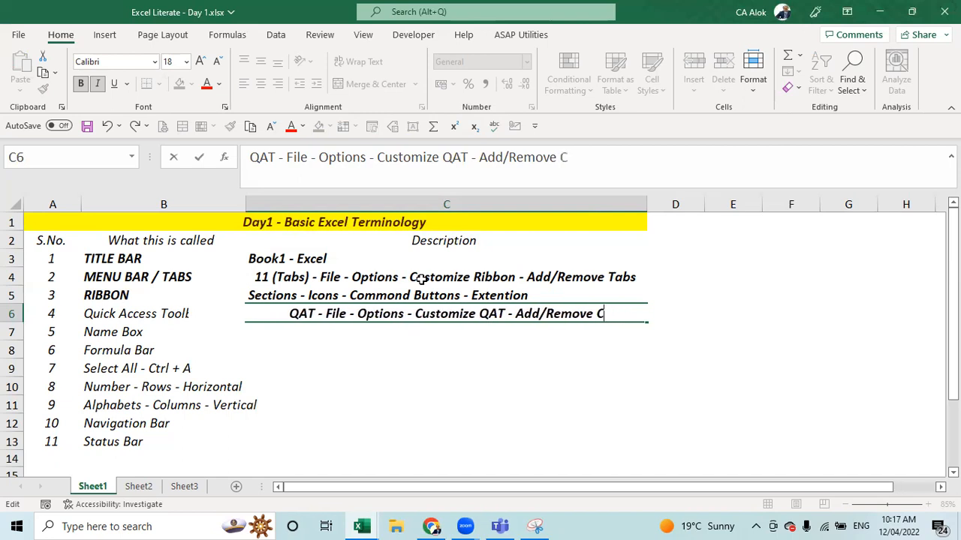
{"action": "type", "text": "ommands"}
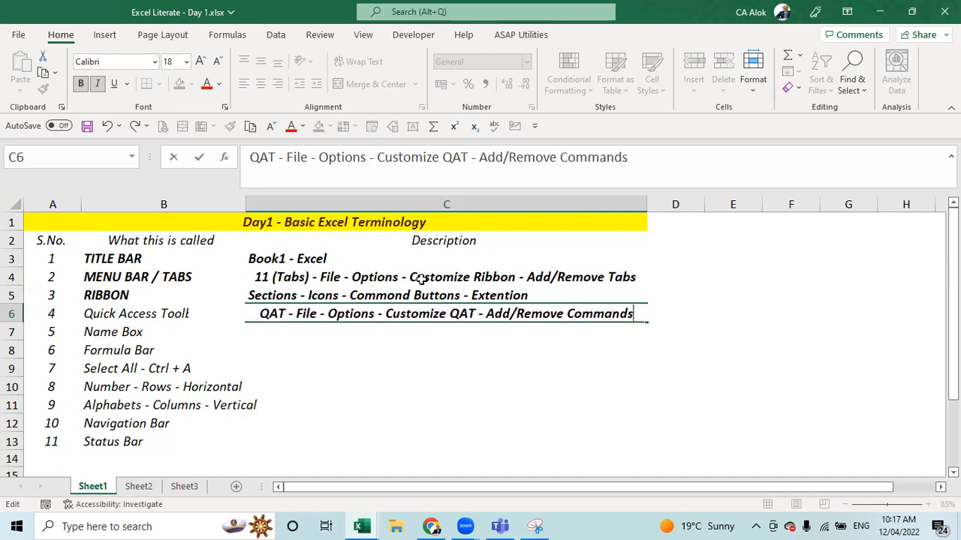
{"action": "key", "text": "Return"}
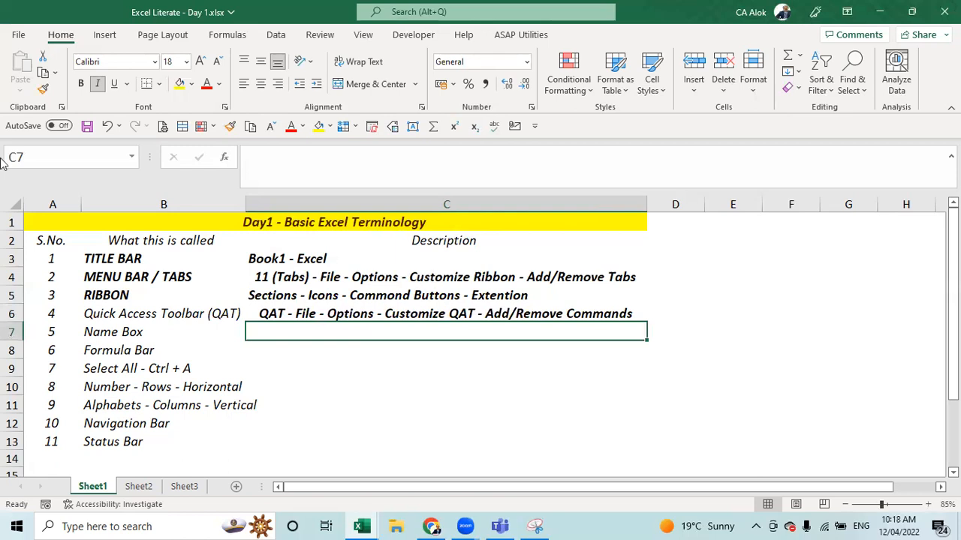
- Open Excel Options at Quick Access Toolbar customization, listing All Commands
{"action": "left_click", "coordinate": [20, 35]}
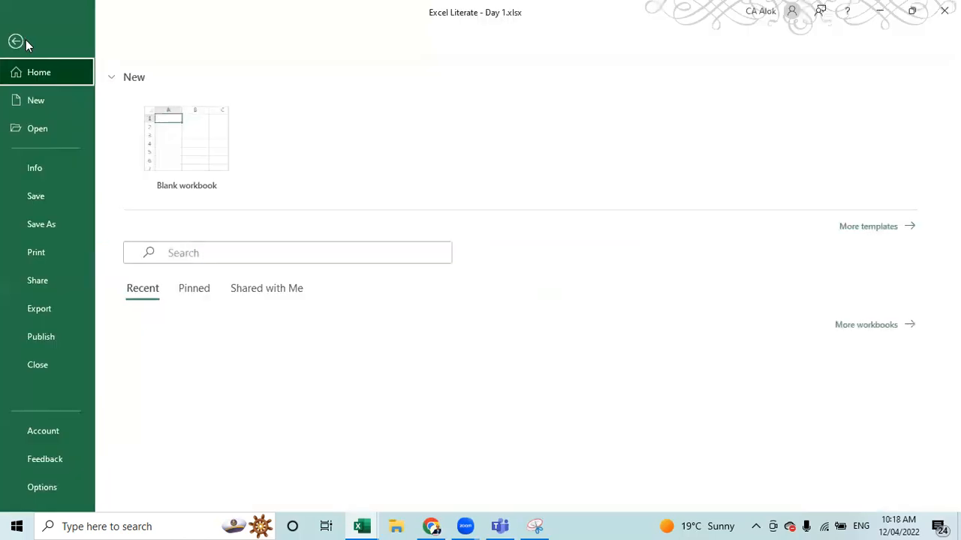
{"action": "left_click", "coordinate": [55, 492]}
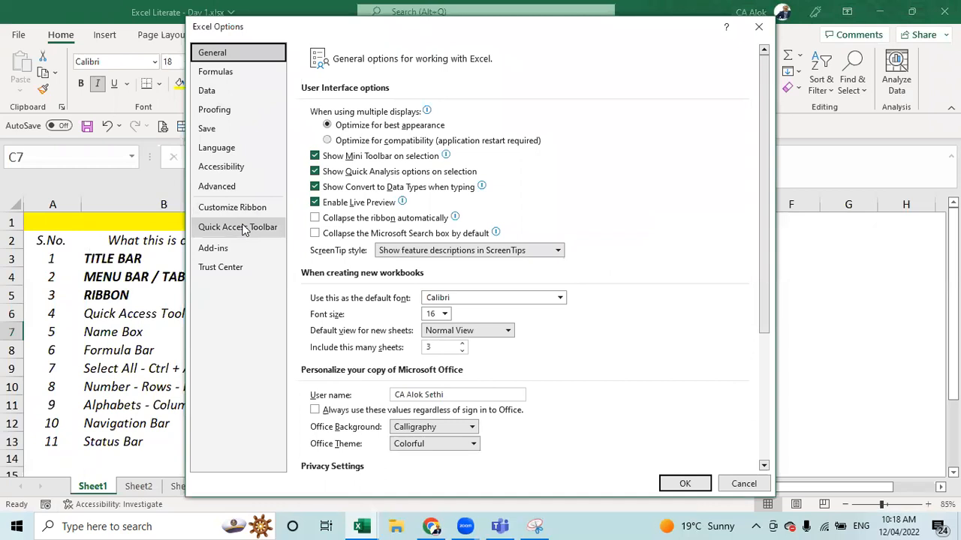
{"action": "left_click", "coordinate": [242, 228]}
{"action": "left_click", "coordinate": [466, 98]}
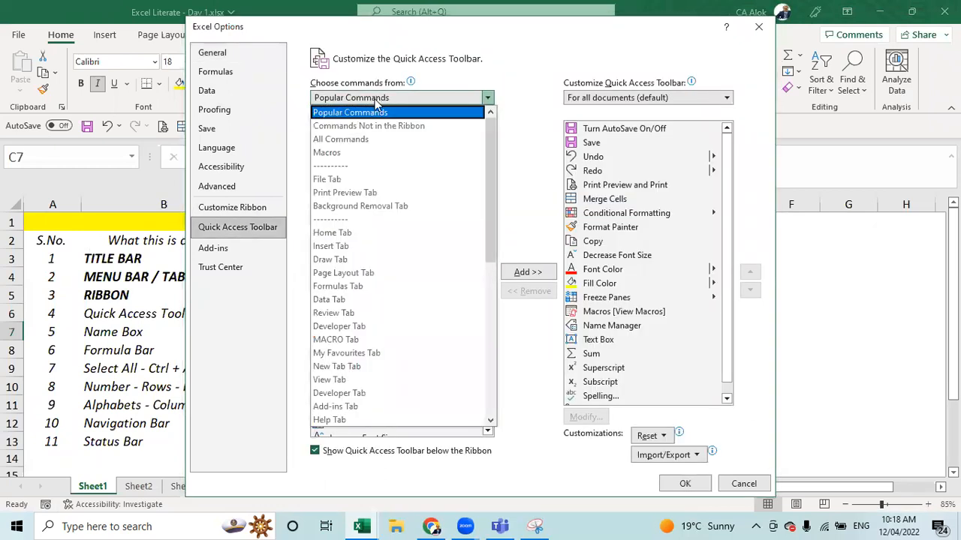
{"action": "left_click", "coordinate": [360, 140]}
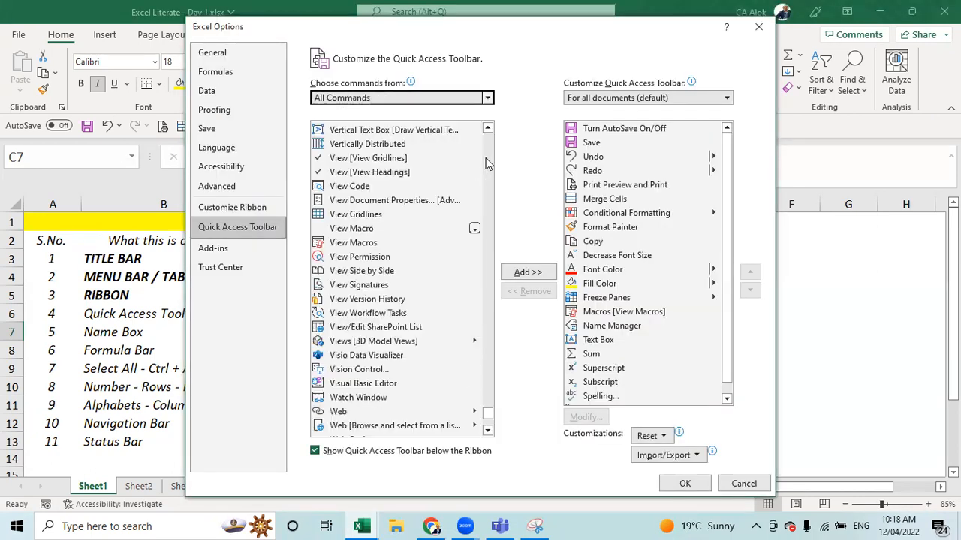
- Add the Funny (error) messages command to the Quick Access Toolbar
{"action": "left_click", "coordinate": [487, 129]}
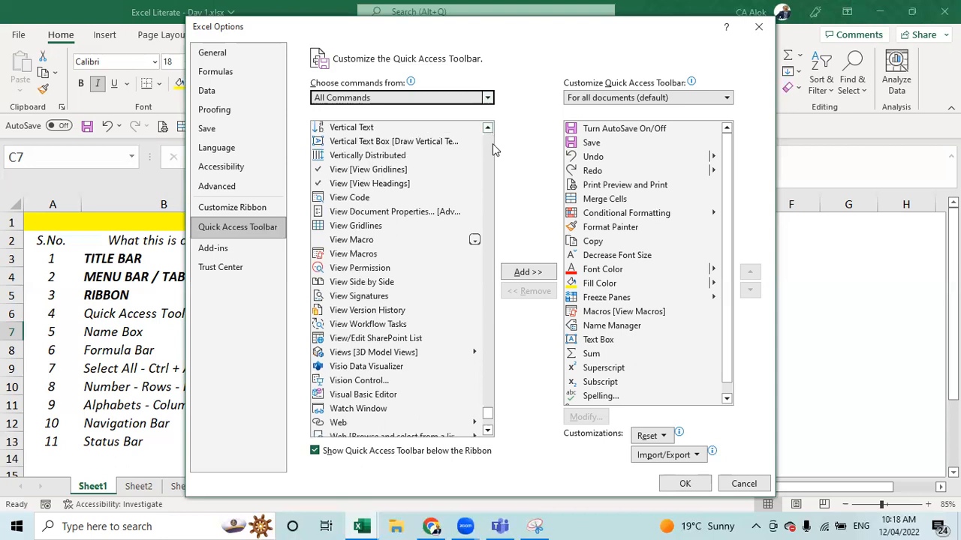
{"action": "left_click_drag", "start_coordinate": [488, 414], "coordinate": [491, 134]}
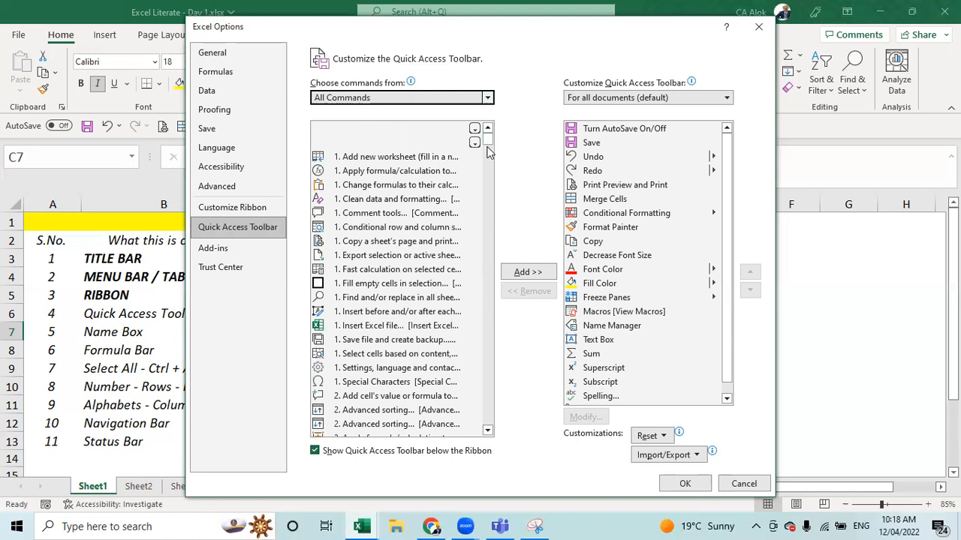
{"action": "left_click_drag", "start_coordinate": [490, 142], "coordinate": [505, 155]}
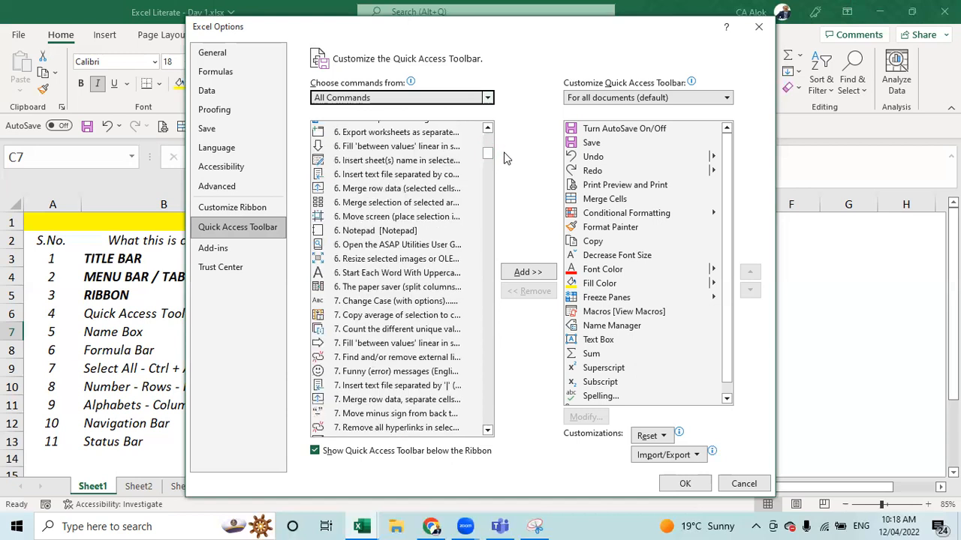
{"action": "left_click", "coordinate": [400, 373]}
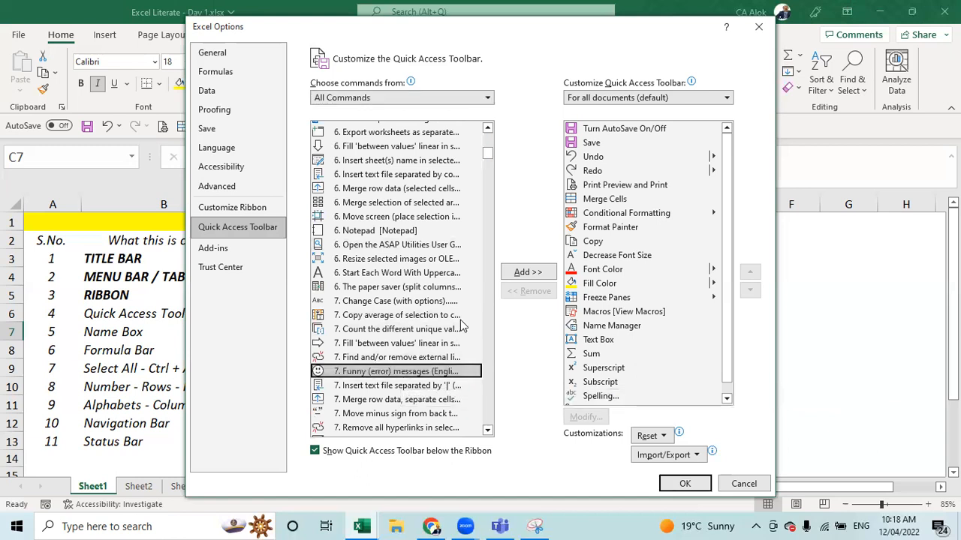
{"action": "left_click", "coordinate": [529, 273]}
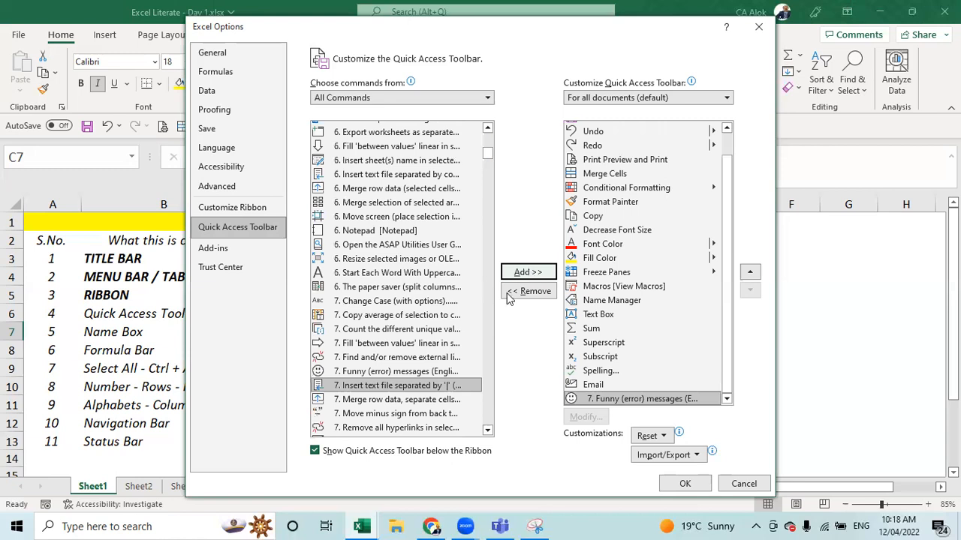
- Move the All Commands list down to the S commands
{"action": "left_click_drag", "start_coordinate": [489, 154], "coordinate": [492, 167]}
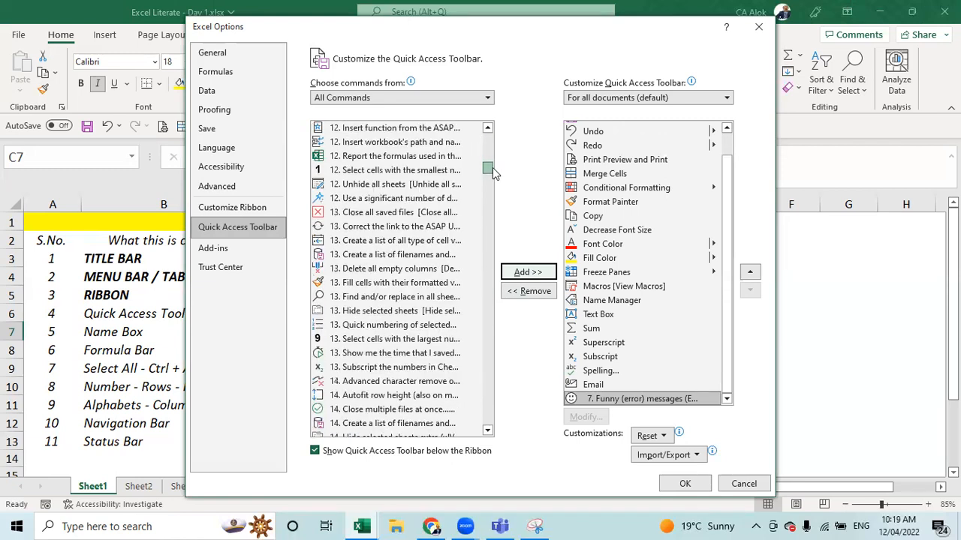
{"action": "left_click_drag", "start_coordinate": [494, 167], "coordinate": [510, 208]}
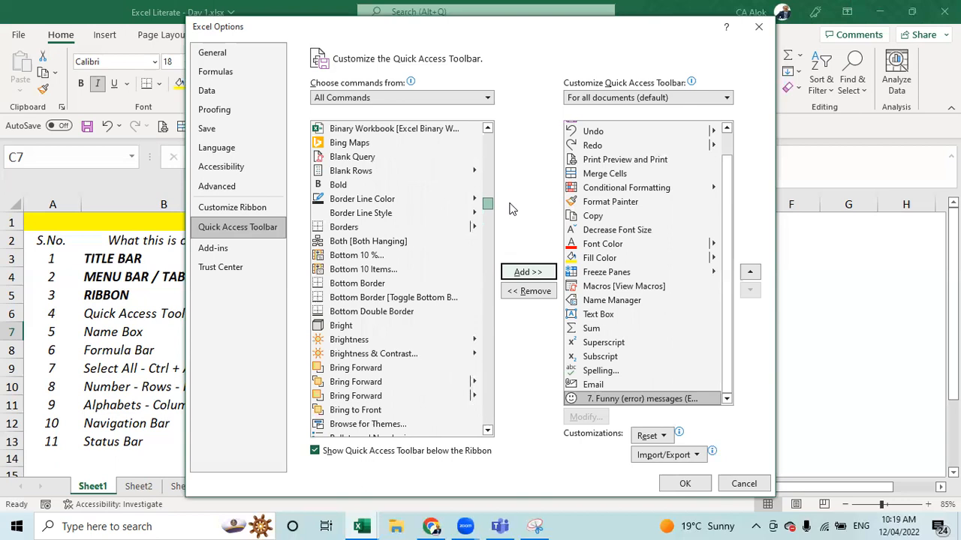
{"action": "left_click", "coordinate": [425, 215]}
{"action": "key", "text": "s"}
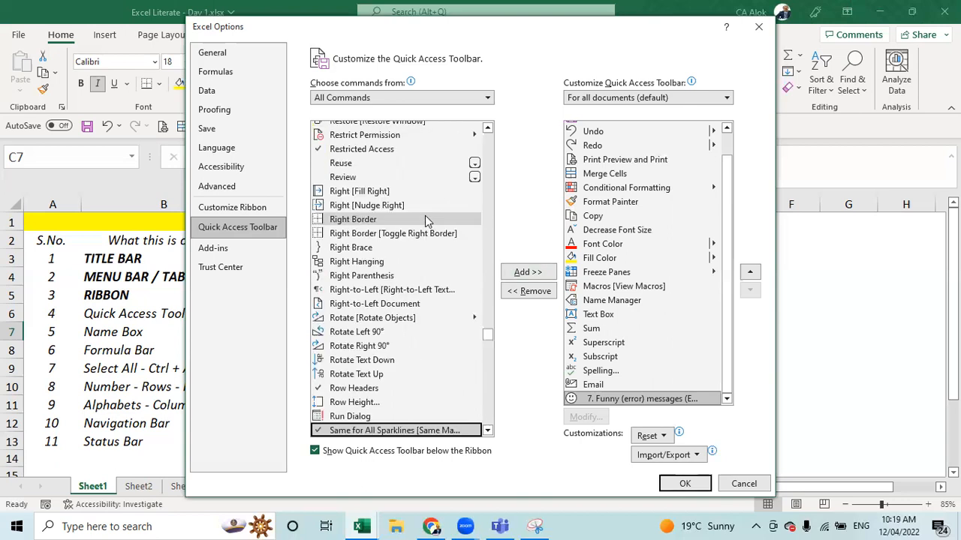
{"action": "key", "text": "Down"}
{"action": "key", "text": "Down"}
{"action": "key", "text": "Down"}
{"action": "key", "text": "Down"}
{"action": "key", "text": "Down"}
{"action": "key", "text": "Down"}
{"action": "key", "text": "Down"}
{"action": "key", "text": "Down"}
{"action": "key", "text": "Down"}
{"action": "key", "text": "Down"}
{"action": "key", "text": "Down"}
{"action": "key", "text": "Down"}
{"action": "key", "text": "Down"}
{"action": "key", "text": "Down"}
{"action": "key", "text": "Down"}
{"action": "key", "text": "Down"}
{"action": "key", "text": "Down"}
{"action": "key", "text": "Down"}
{"action": "key", "text": "Down"}
{"action": "key", "text": "Down"}
{"action": "key", "text": "Down"}
{"action": "key", "text": "Down"}
{"action": "key", "text": "Down"}
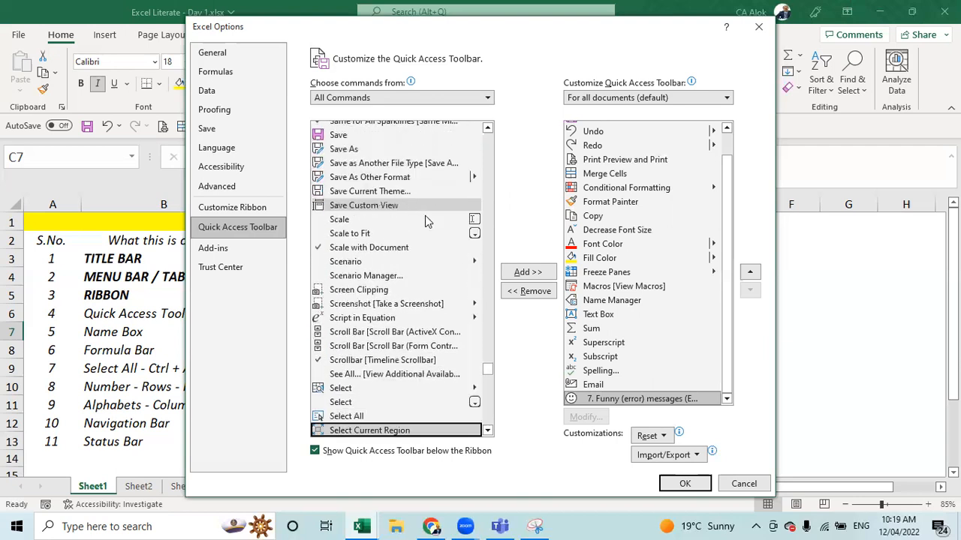
- Add Screen Clipping and Sheet Name to the Quick Access Toolbar
{"action": "left_click", "coordinate": [368, 293]}
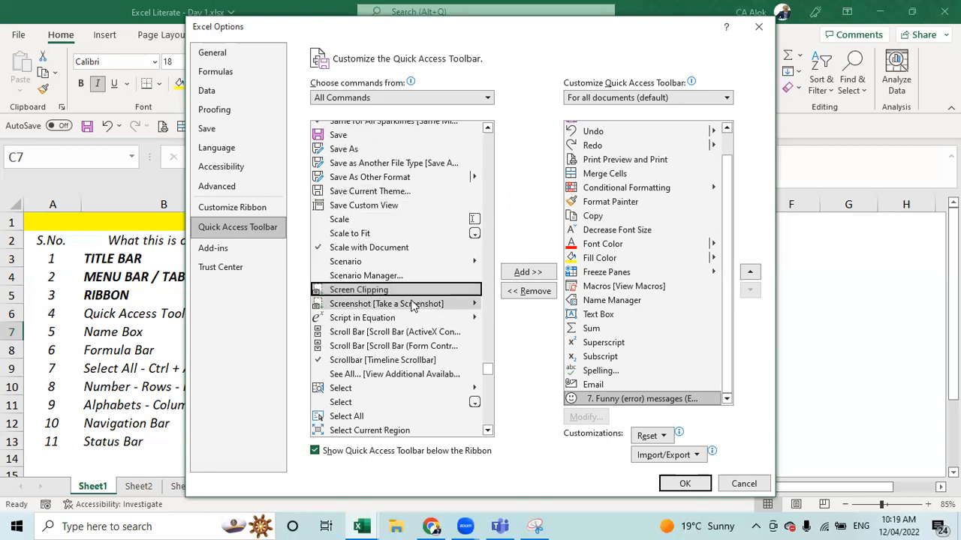
{"action": "left_click", "coordinate": [529, 275]}
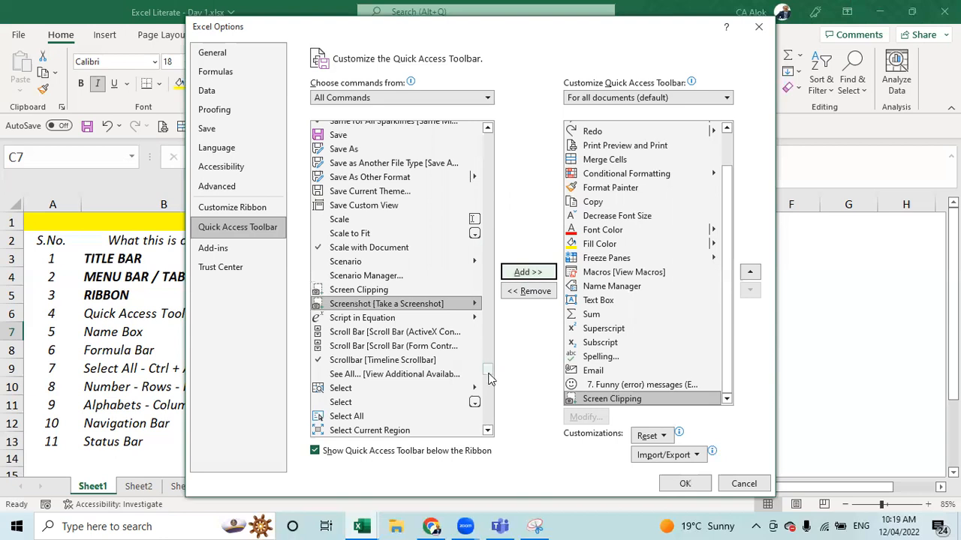
{"action": "left_click_drag", "start_coordinate": [488, 433], "coordinate": [488, 432]}
{"action": "left_click", "coordinate": [357, 323]}
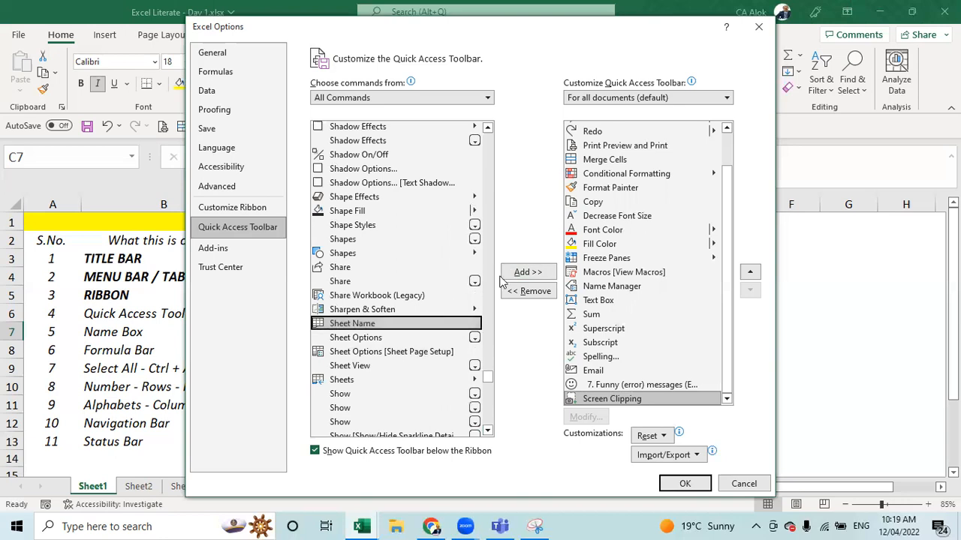
{"action": "left_click", "coordinate": [527, 272]}
{"action": "left_click_drag", "start_coordinate": [487, 429], "coordinate": [487, 429]}
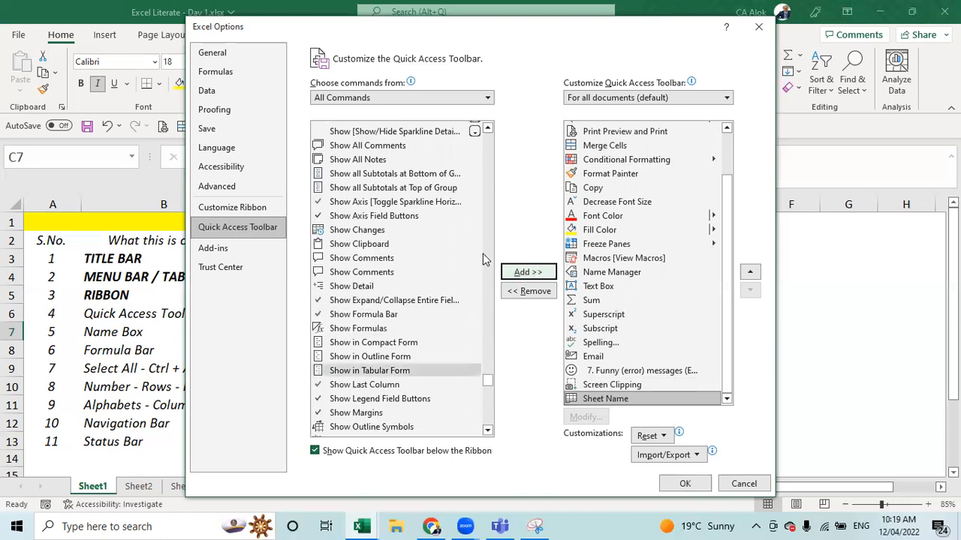
{"action": "left_click", "coordinate": [487, 389]}
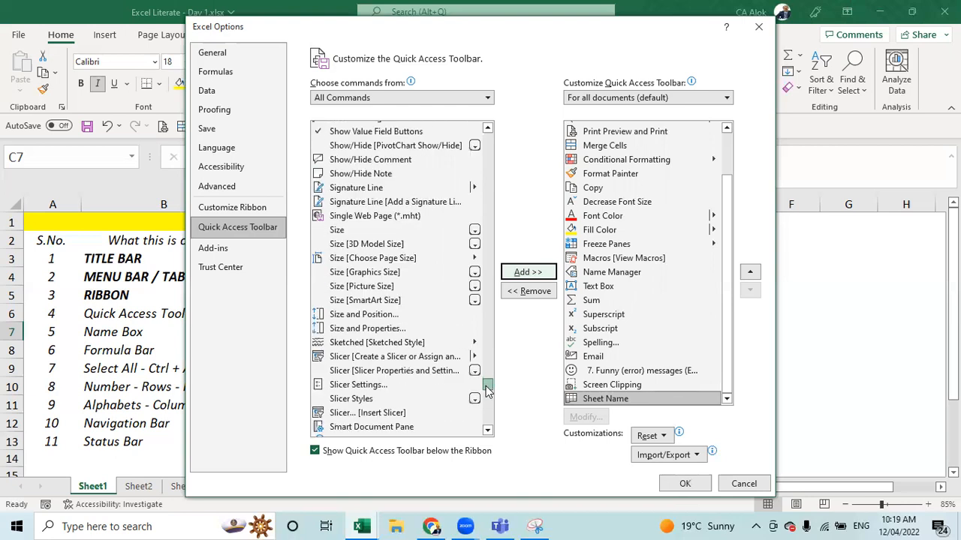
{"action": "left_click_drag", "start_coordinate": [487, 389], "coordinate": [488, 397]}
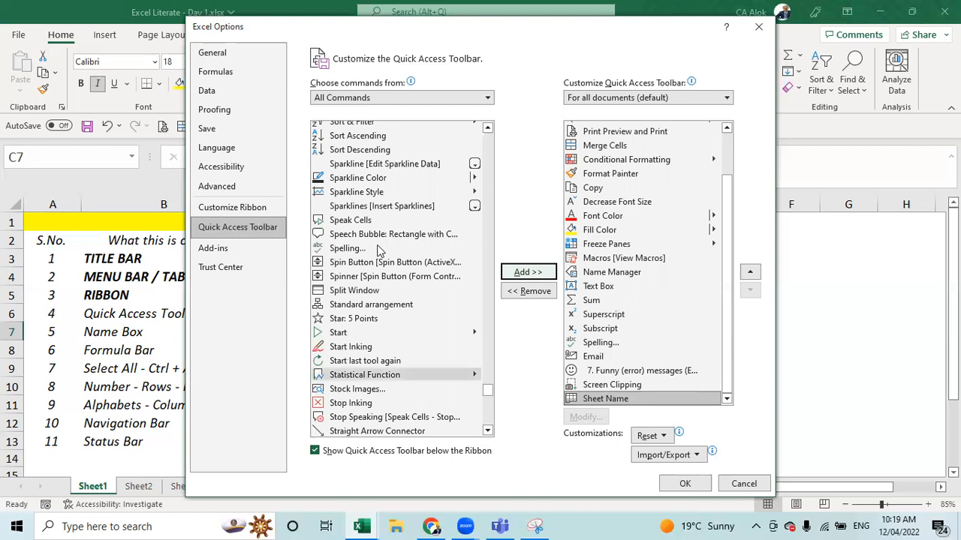
- Add Speak Cells, Speech Bubble: Rectangle and Star: 5 Points, then confirm with OK
{"action": "left_click", "coordinate": [364, 219]}
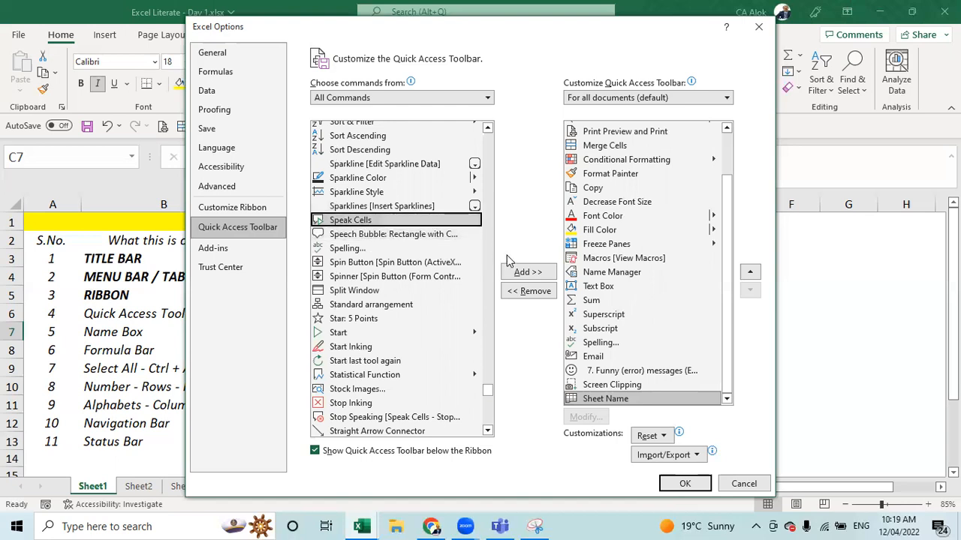
{"action": "left_click", "coordinate": [526, 272]}
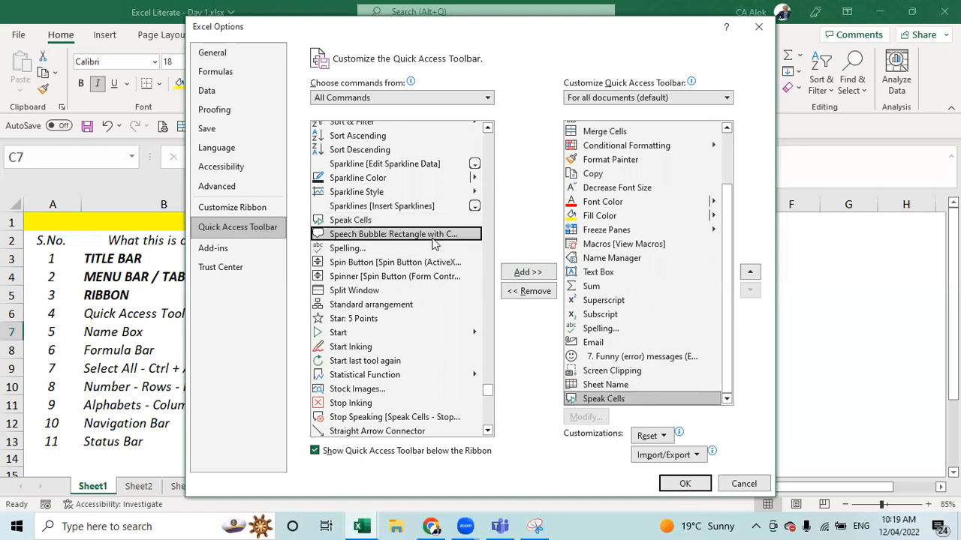
{"action": "left_click", "coordinate": [526, 274]}
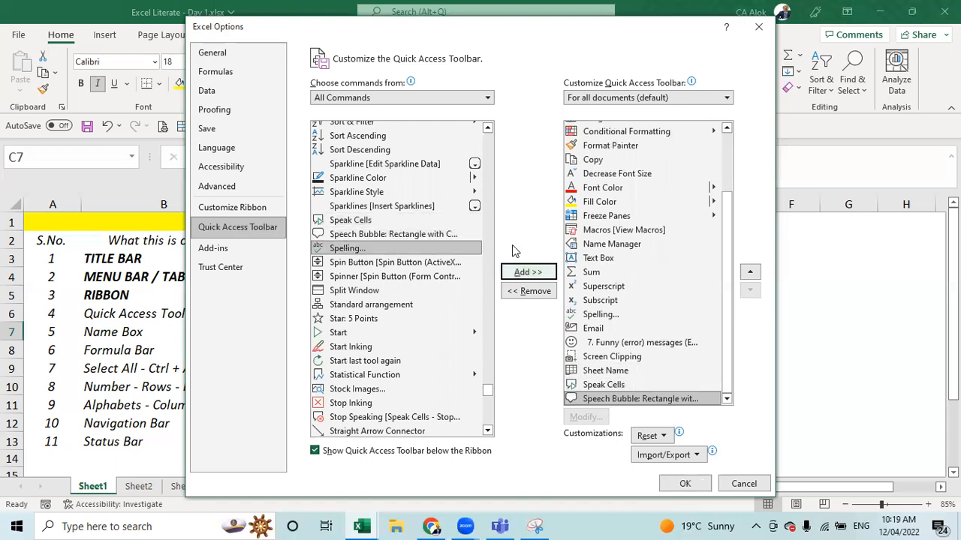
{"action": "left_click", "coordinate": [413, 320]}
{"action": "left_click", "coordinate": [540, 274]}
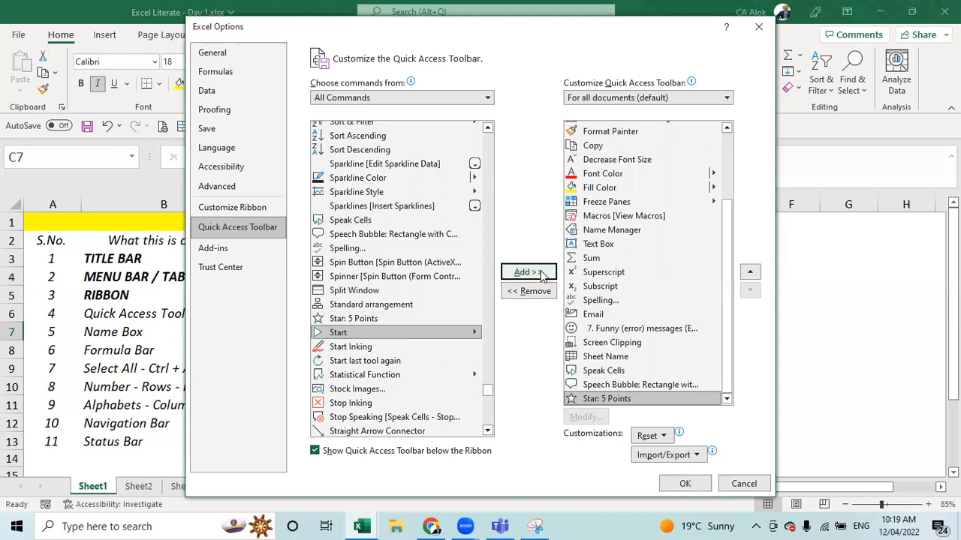
{"action": "left_click", "coordinate": [686, 484]}
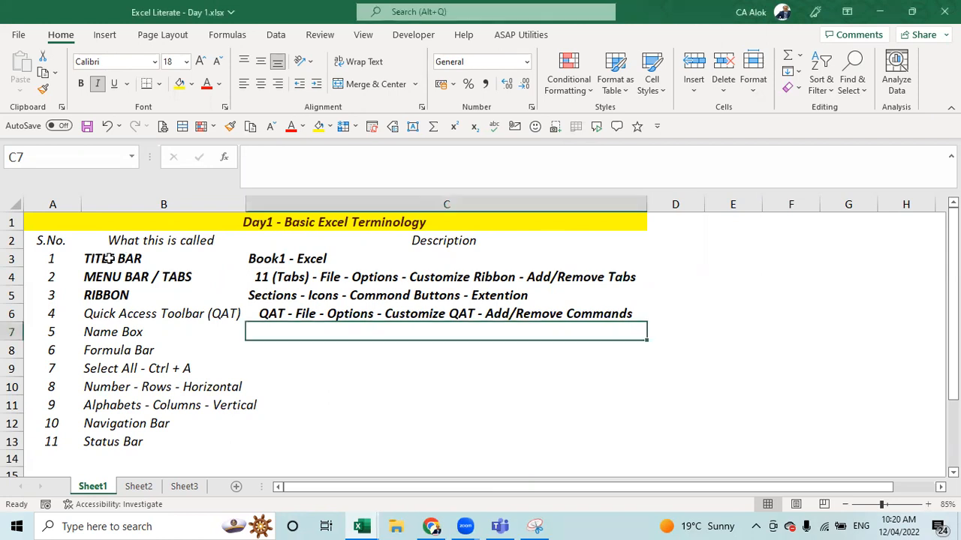
- Have TITLE BAR through RIBBON read aloud, then select Quick Access Toolbar through Status Bar
{"action": "left_click_drag", "start_coordinate": [116, 259], "coordinate": [128, 299]}
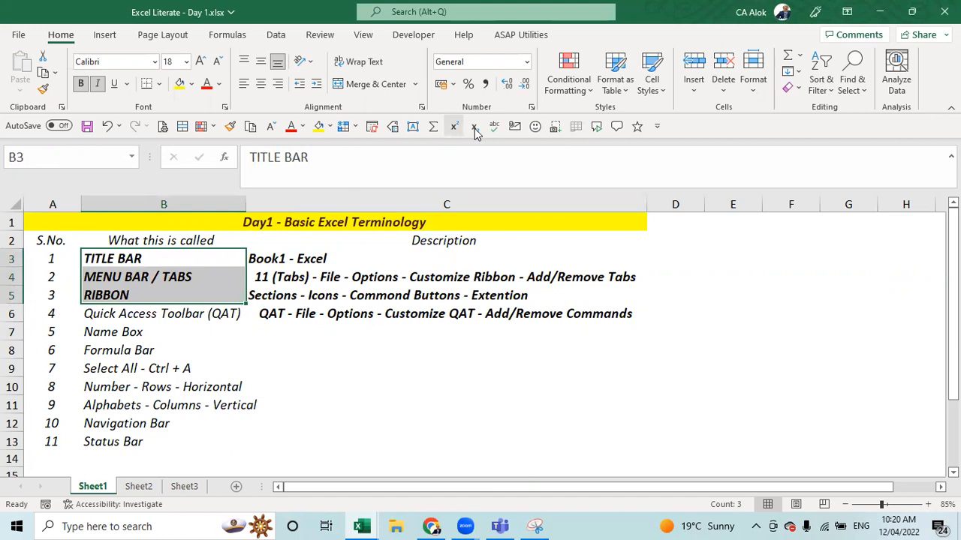
{"action": "left_click", "coordinate": [598, 127]}
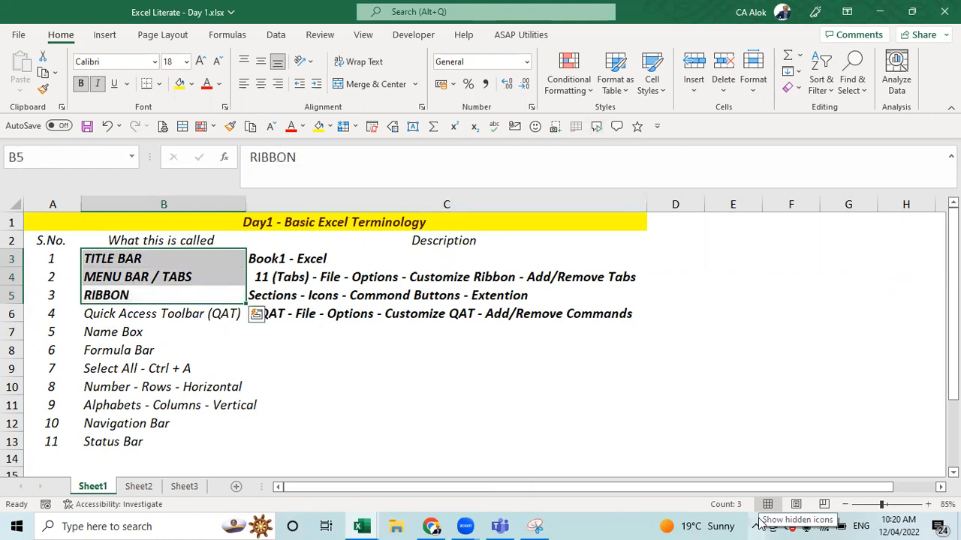
{"action": "left_click", "coordinate": [517, 418]}
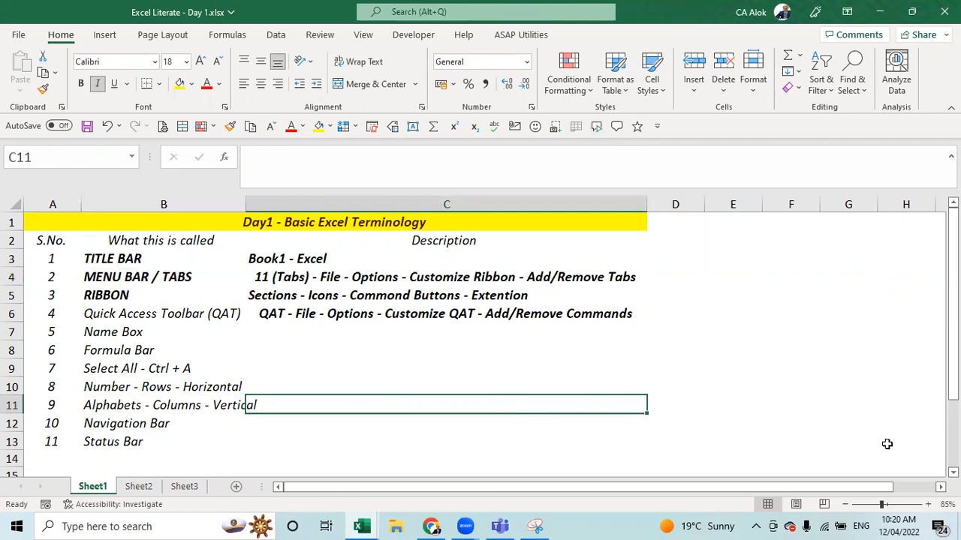
{"action": "left_click", "coordinate": [491, 372]}
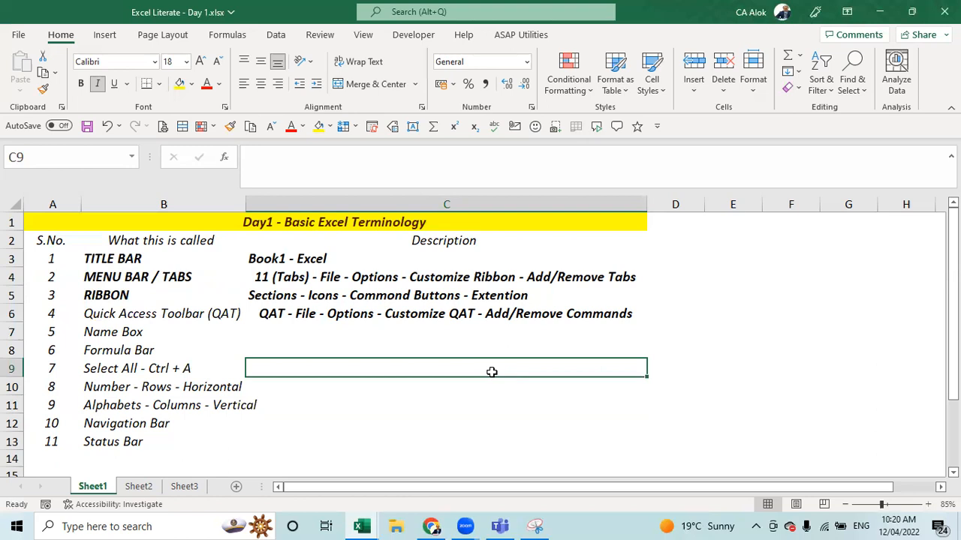
{"action": "left_click_drag", "start_coordinate": [118, 310], "coordinate": [114, 446]}
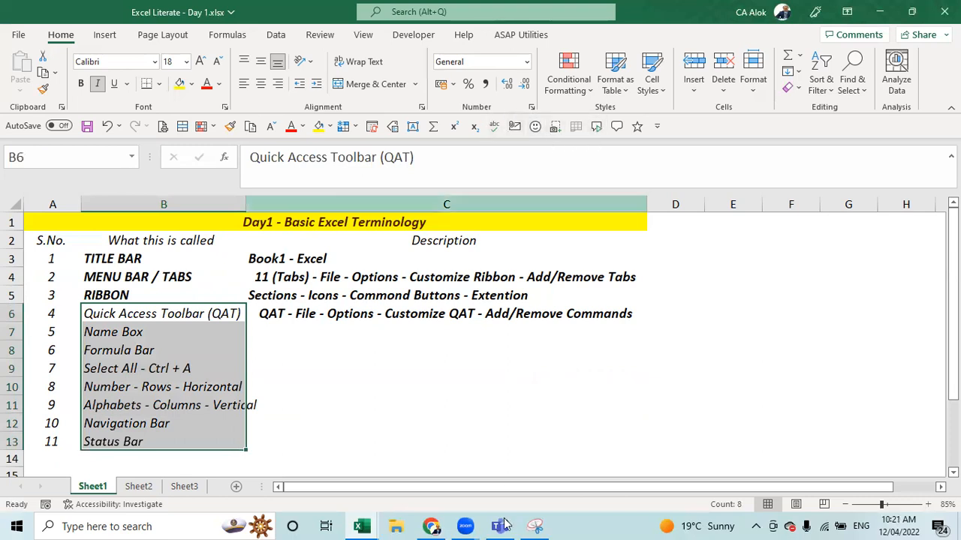
{"action": "key", "text": "Return"}
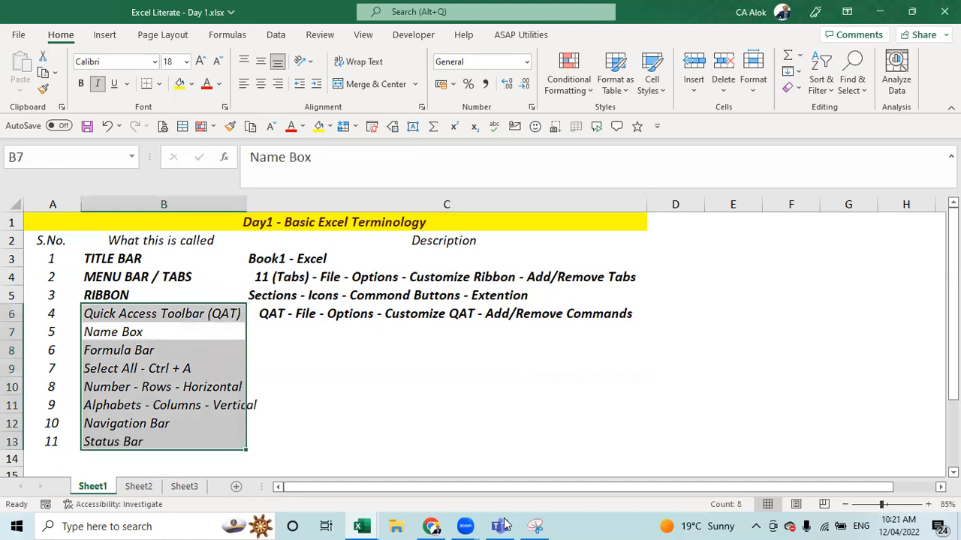
{"action": "key", "text": "Return"}
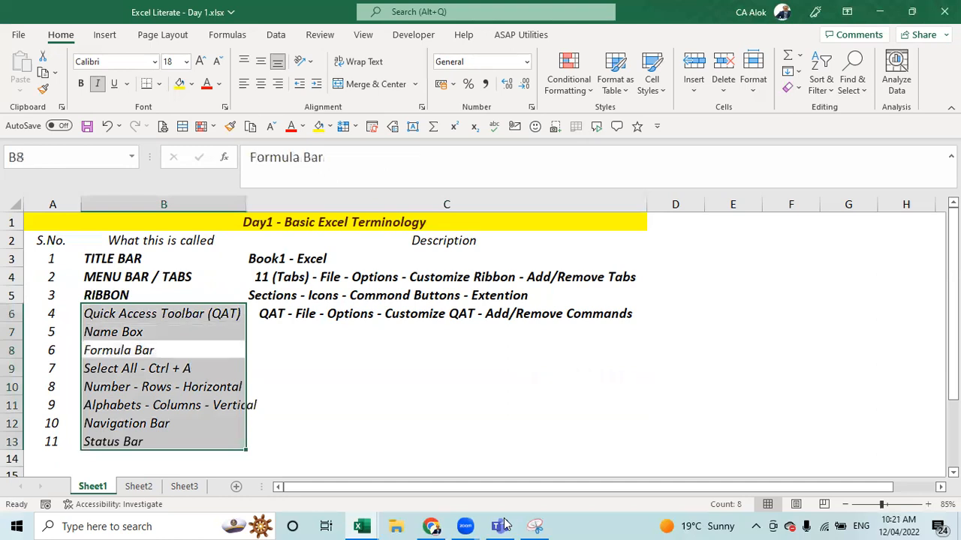
{"action": "key", "text": "Return"}
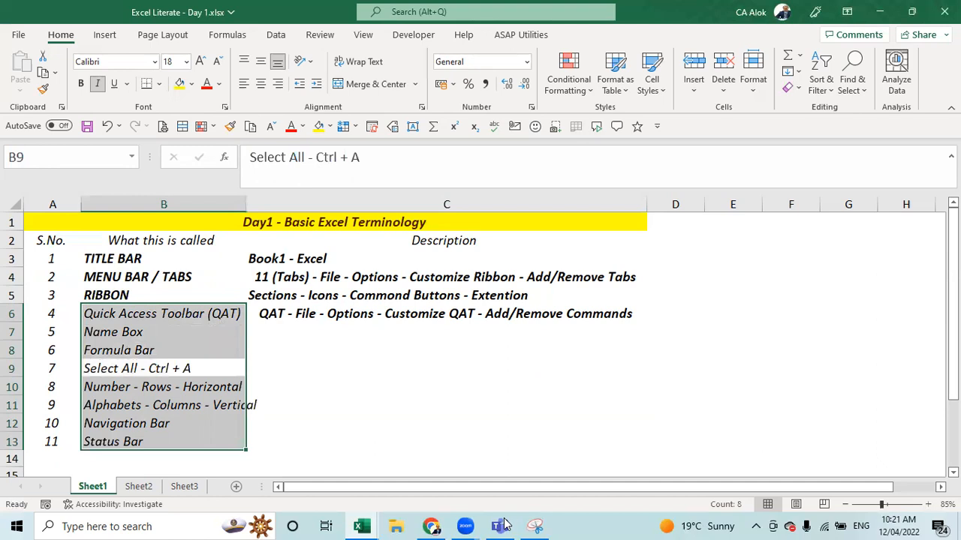
{"action": "key", "text": "Return"}
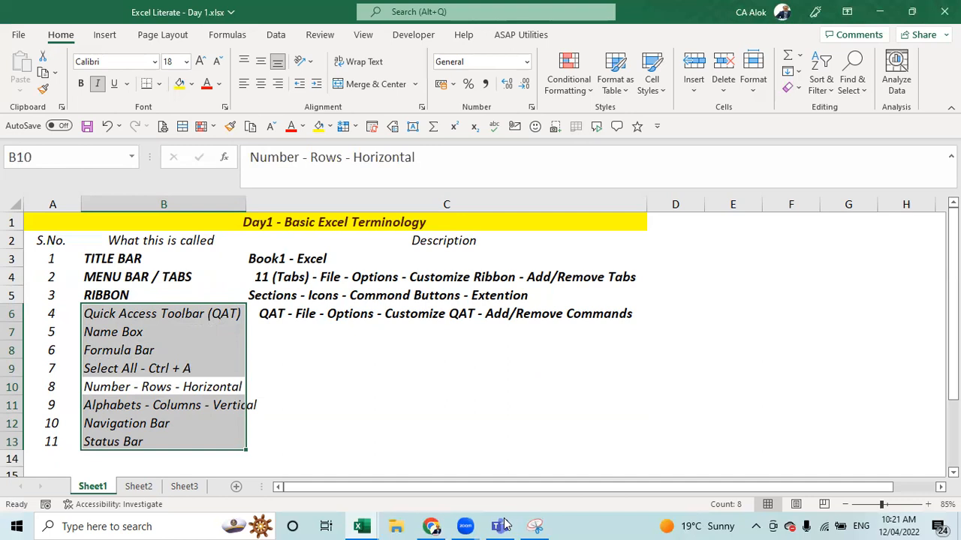
{"action": "key", "text": "Return"}
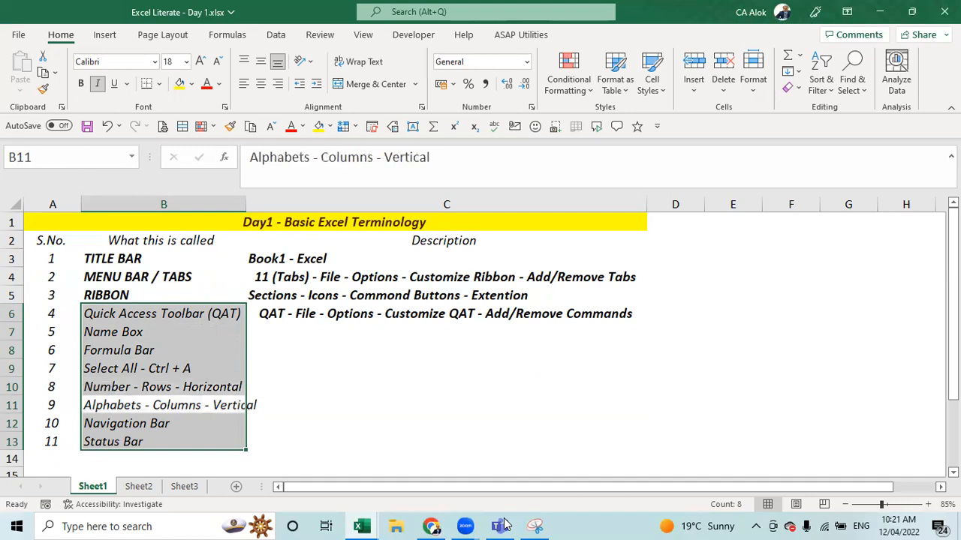
{"action": "key", "text": "Return"}
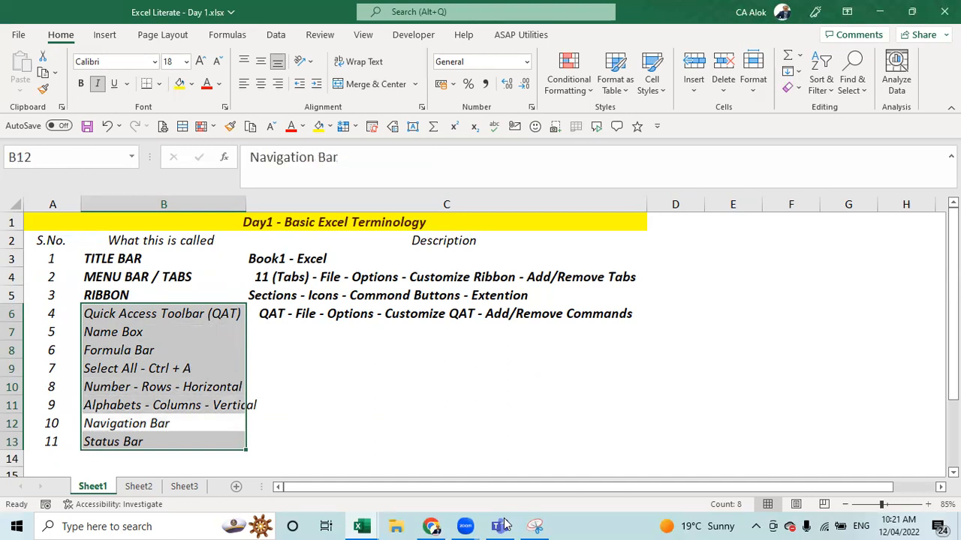
{"action": "key", "text": "Return"}
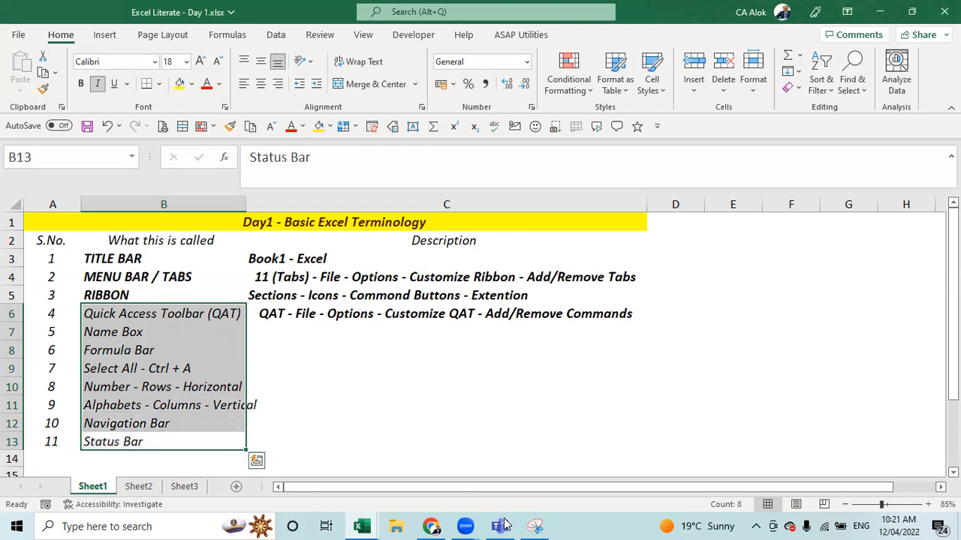
- Try the Funny (error) messages command and dismiss its joke message
{"action": "left_click", "coordinate": [375, 366]}
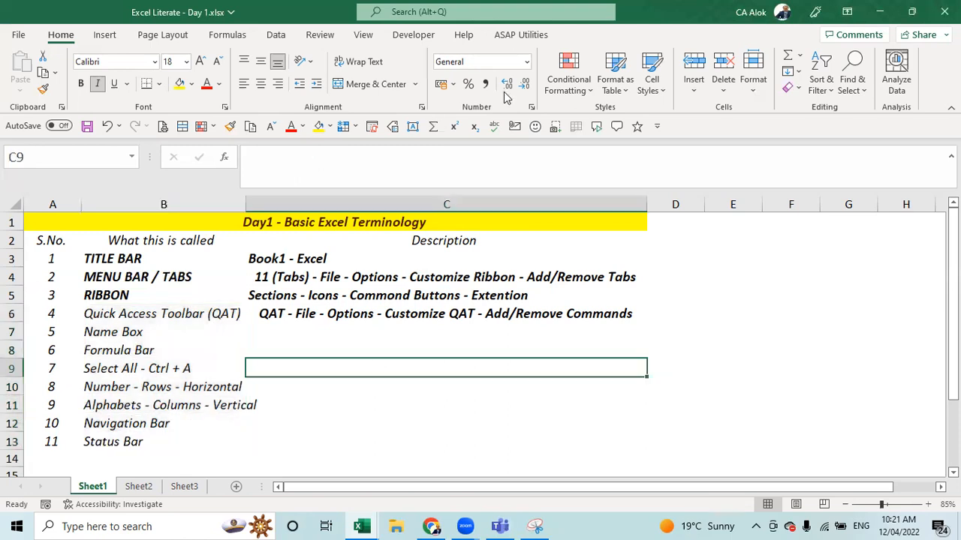
{"action": "left_click", "coordinate": [535, 126]}
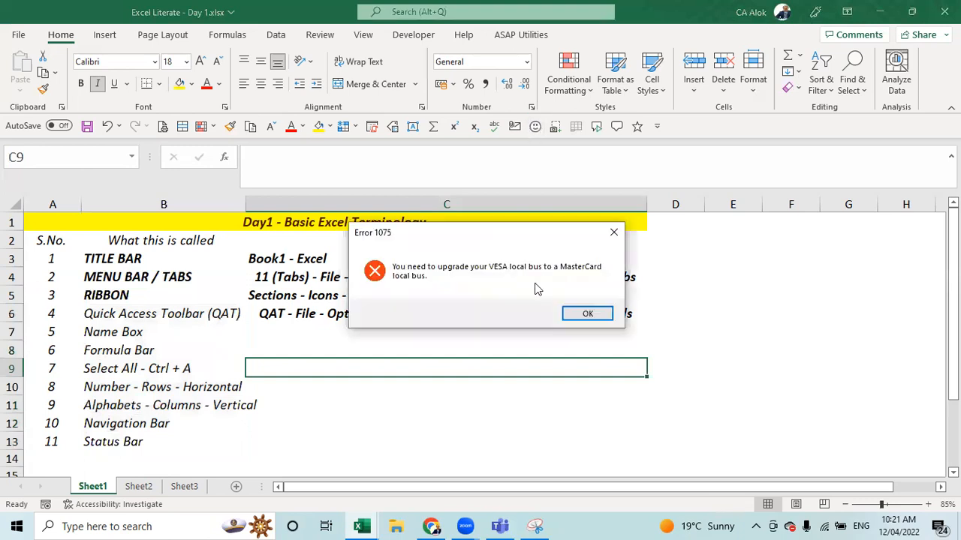
{"action": "left_click", "coordinate": [584, 314]}
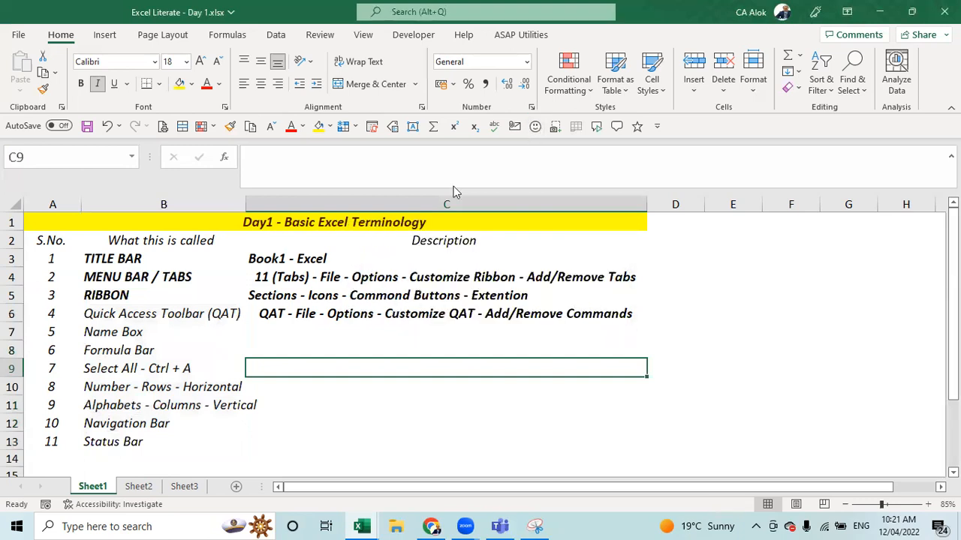
- Screen-clip the top rows of the shortcut list and paste the picture onto the sheet
{"action": "left_click", "coordinate": [554, 127]}
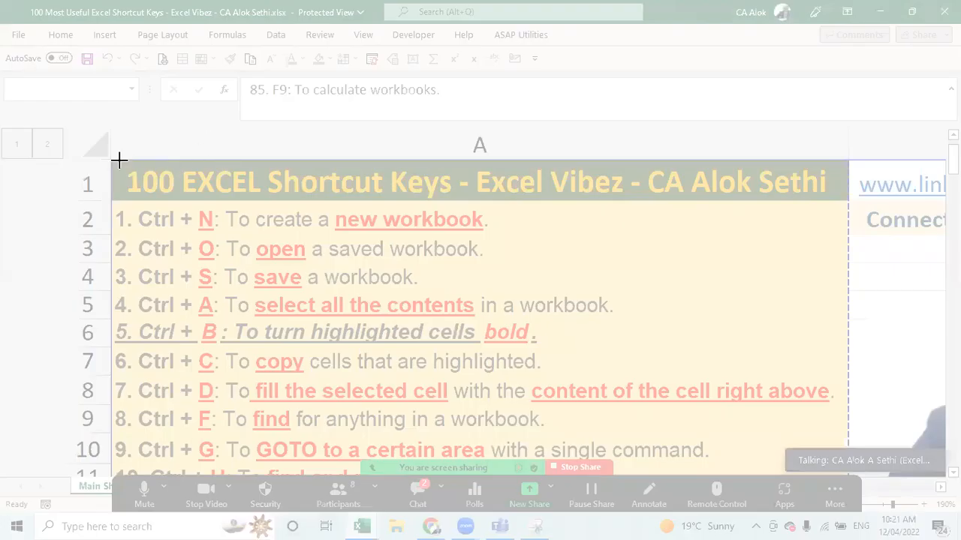
{"action": "left_click_drag", "start_coordinate": [114, 162], "coordinate": [847, 378]}
{"action": "key", "text": "ctrl+v"}
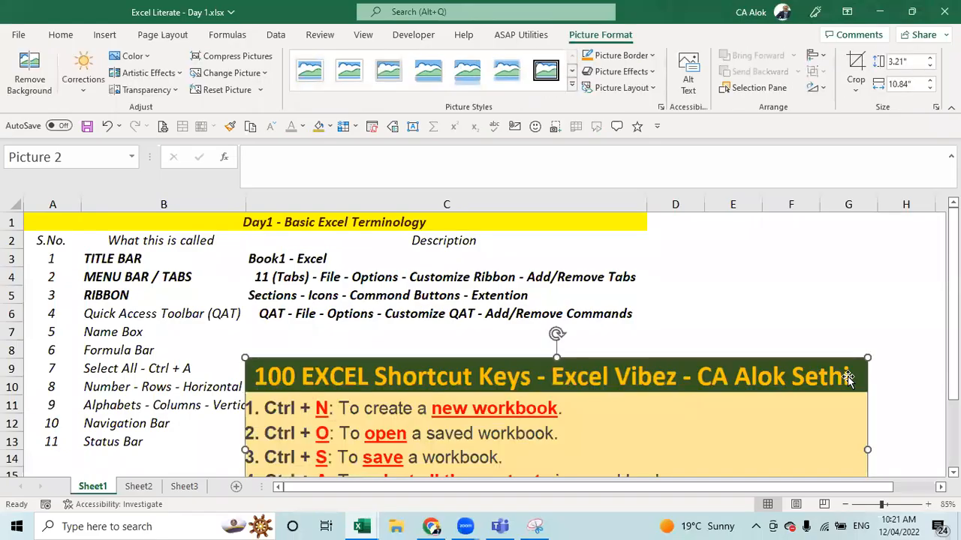
{"action": "left_click_drag", "start_coordinate": [749, 361], "coordinate": [764, 242]}
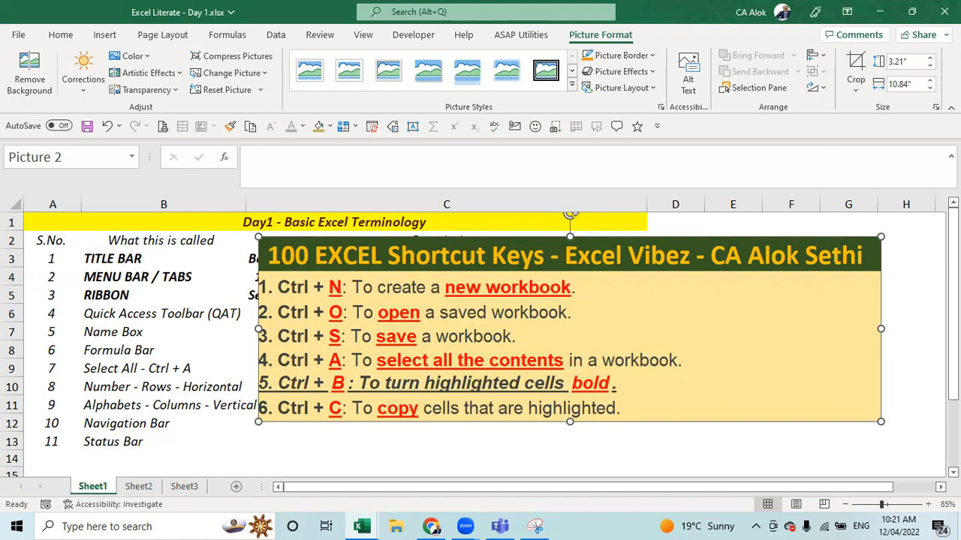
- Copy the shortcut-keys picture, dismissing a stray Open window along the way
{"action": "right_click", "coordinate": [742, 324]}
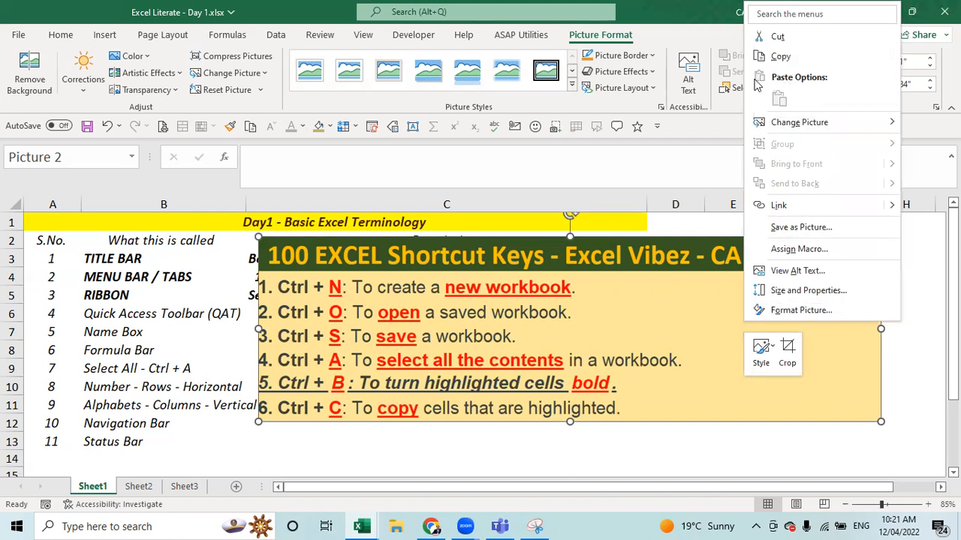
{"action": "left_click", "coordinate": [808, 55]}
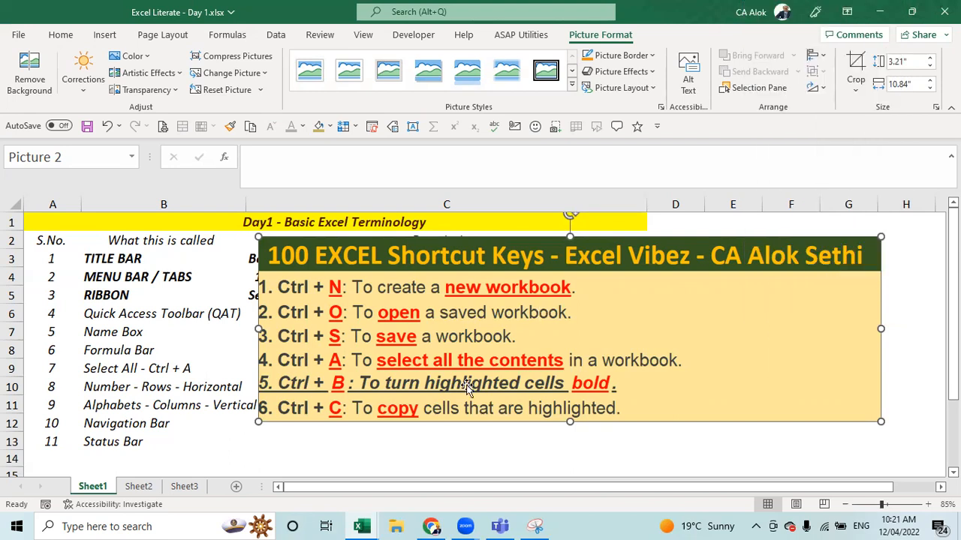
{"action": "left_click", "coordinate": [413, 459]}
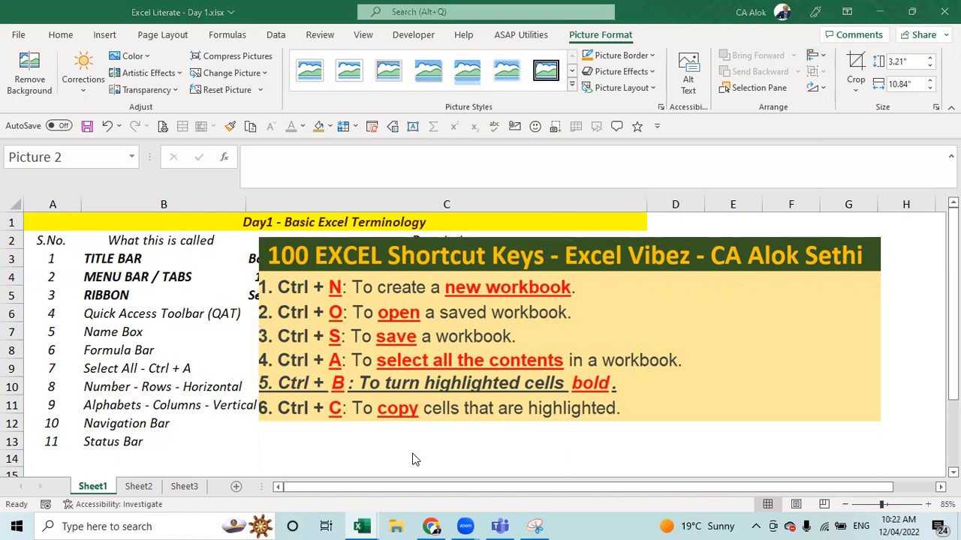
{"action": "key", "text": "ctrl+o"}
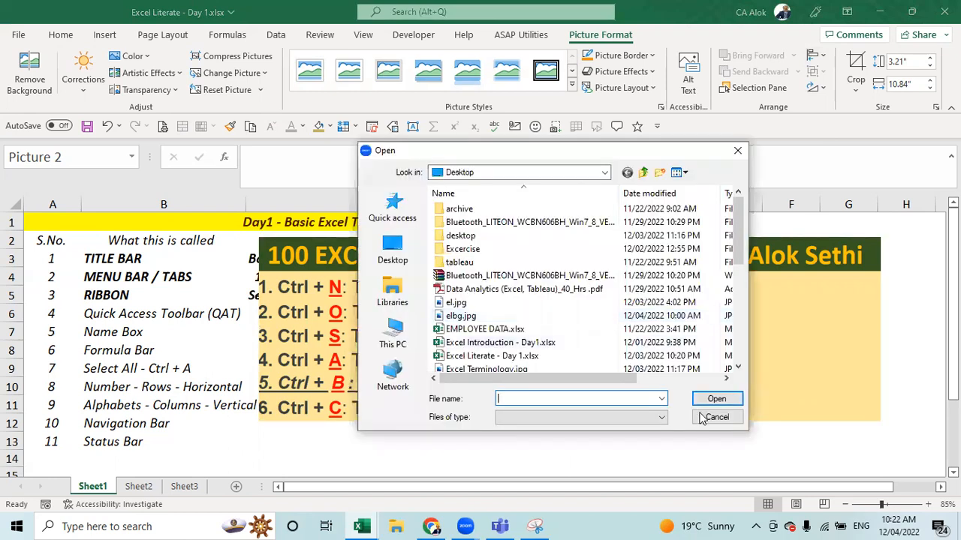
{"action": "left_click", "coordinate": [705, 415]}
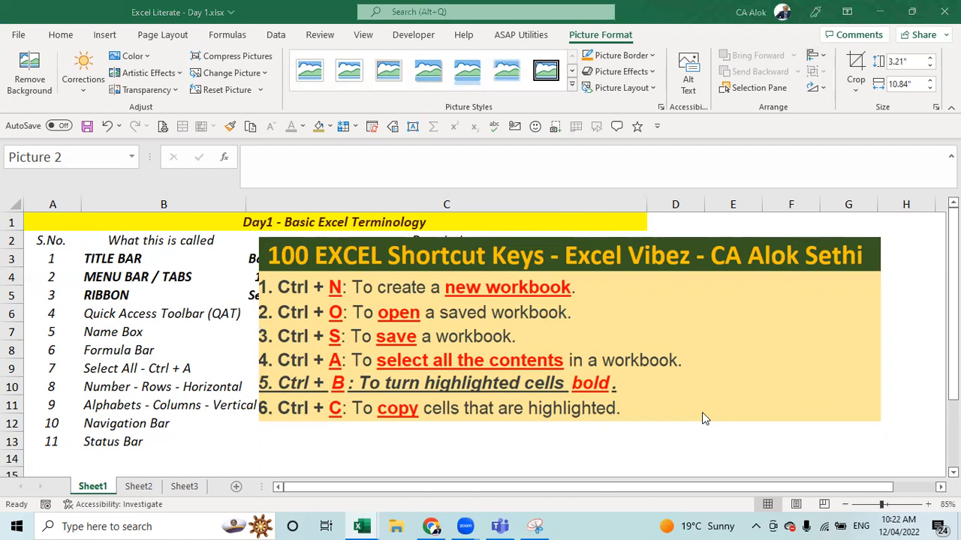
{"action": "left_click", "coordinate": [531, 349]}
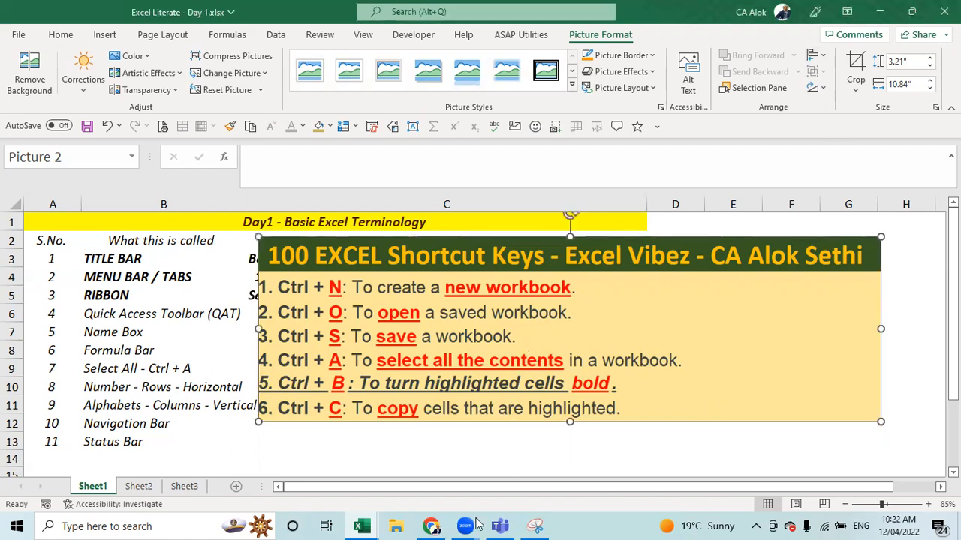
{"action": "left_click", "coordinate": [118, 525]}
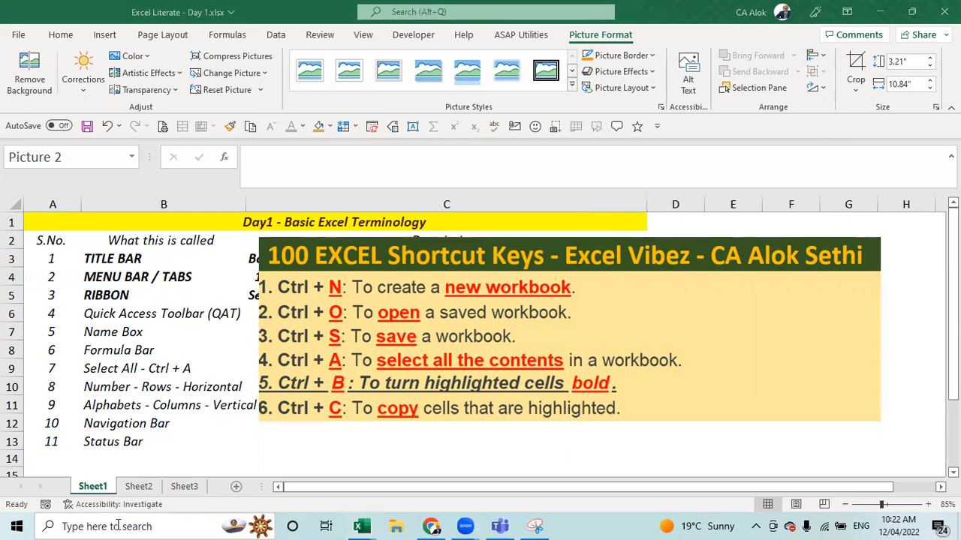
- Open Paint, paste the shortcut-keys picture, and trim the canvas to fit
{"action": "type", "text": "paint"}
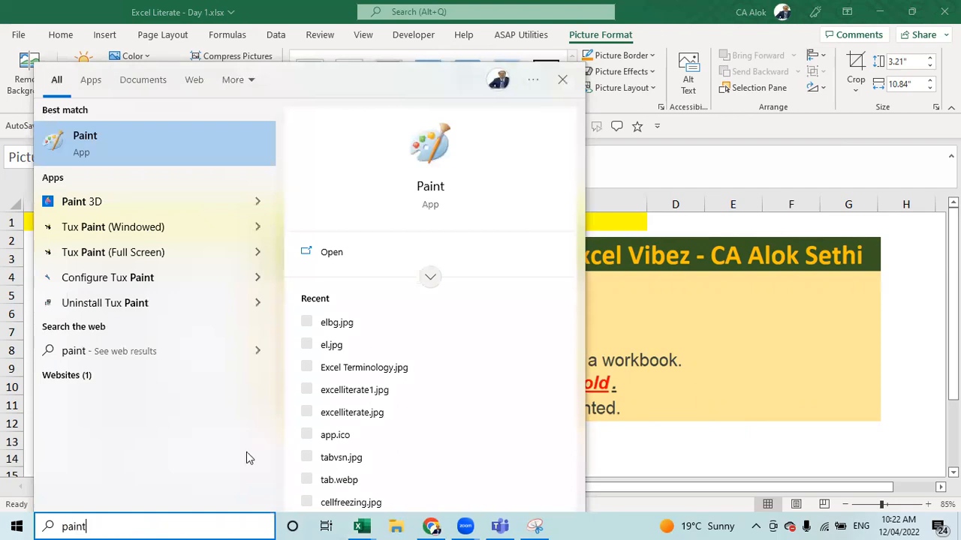
{"action": "key", "text": "Return"}
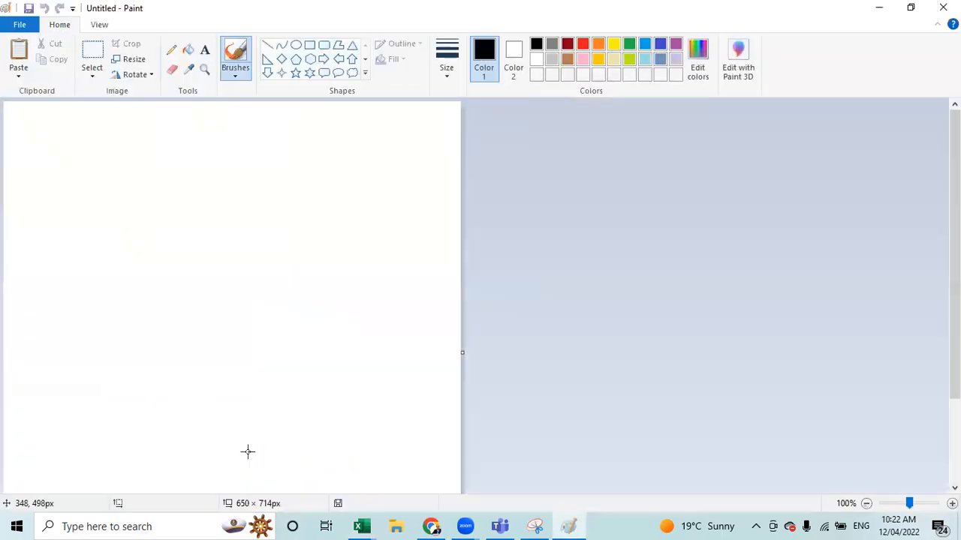
{"action": "key", "text": "ctrl+v"}
{"action": "left_click", "coordinate": [809, 316]}
{"action": "scroll", "coordinate": [809, 320], "scroll_direction": "down", "scroll_amount": 3}
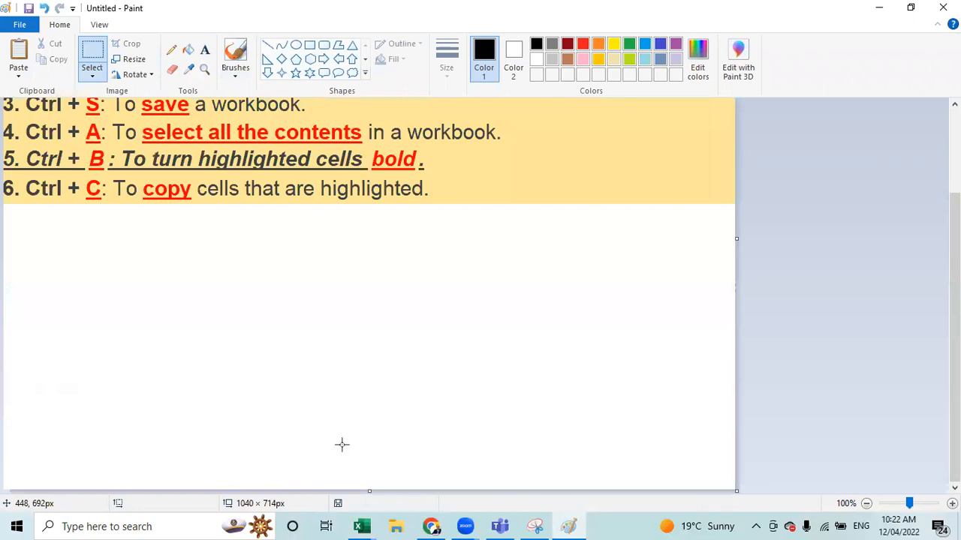
{"action": "scroll", "coordinate": [754, 427], "scroll_direction": "up", "scroll_amount": 3}
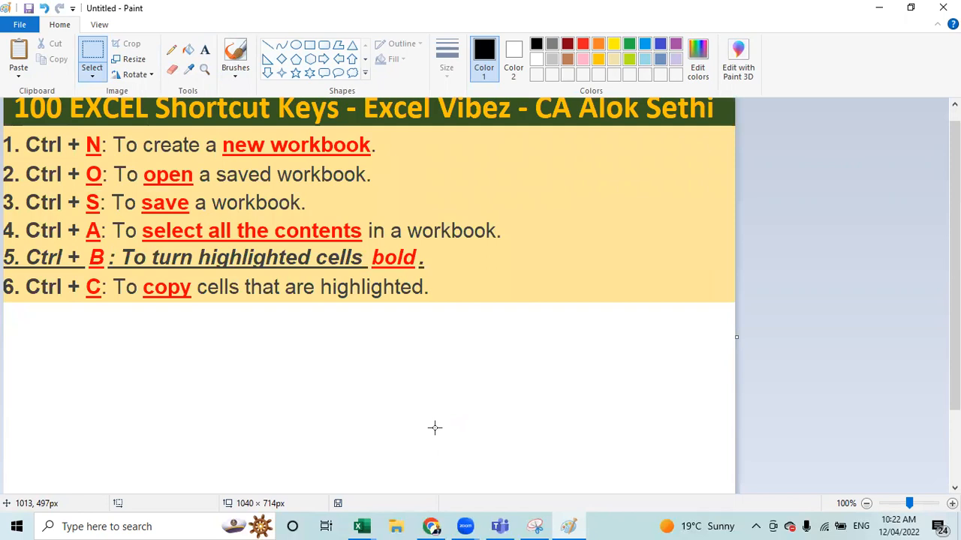
{"action": "scroll", "coordinate": [434, 428], "scroll_direction": "down", "scroll_amount": 3}
{"action": "left_click_drag", "start_coordinate": [366, 491], "coordinate": [373, 198]}
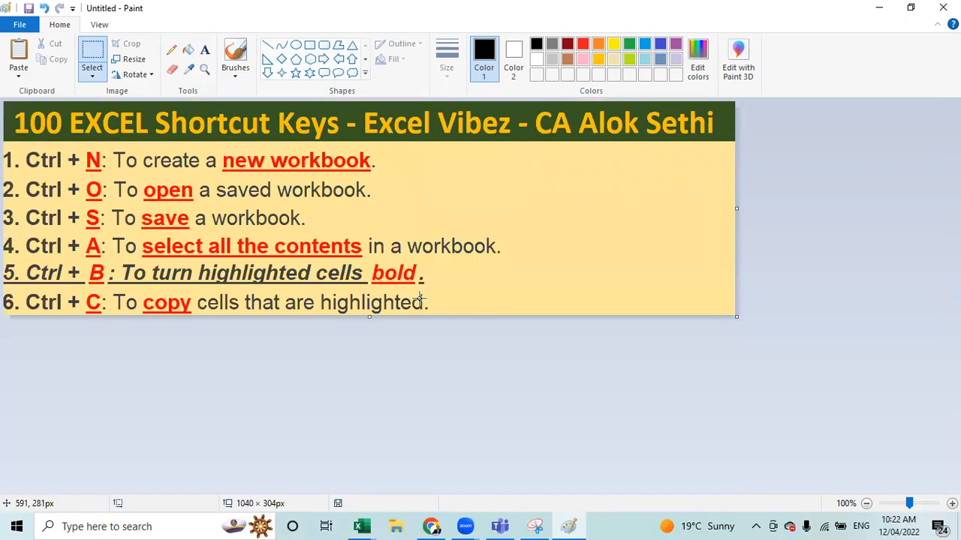
- Save the image as sk1-6.png and close Paint
{"action": "key", "text": "ctrl+s"}
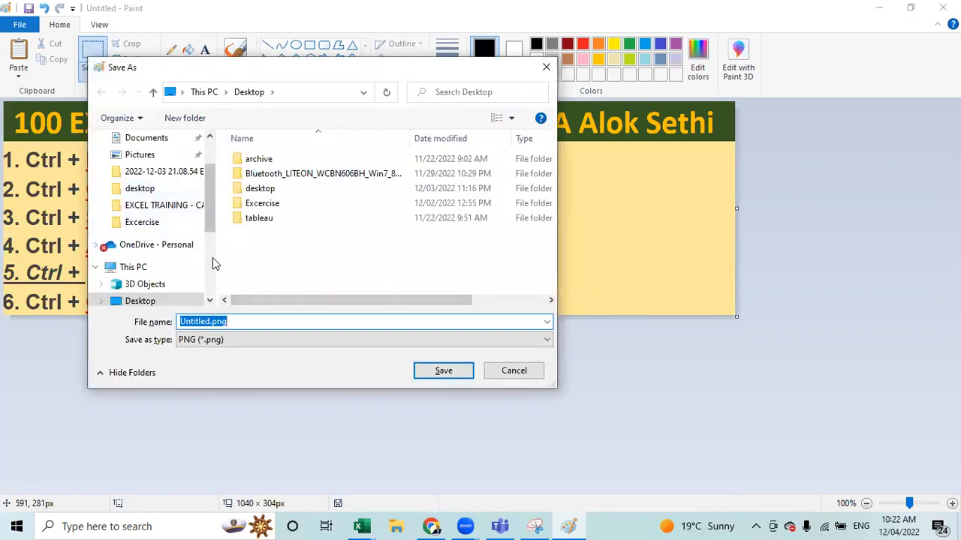
{"action": "type", "text": "s"}
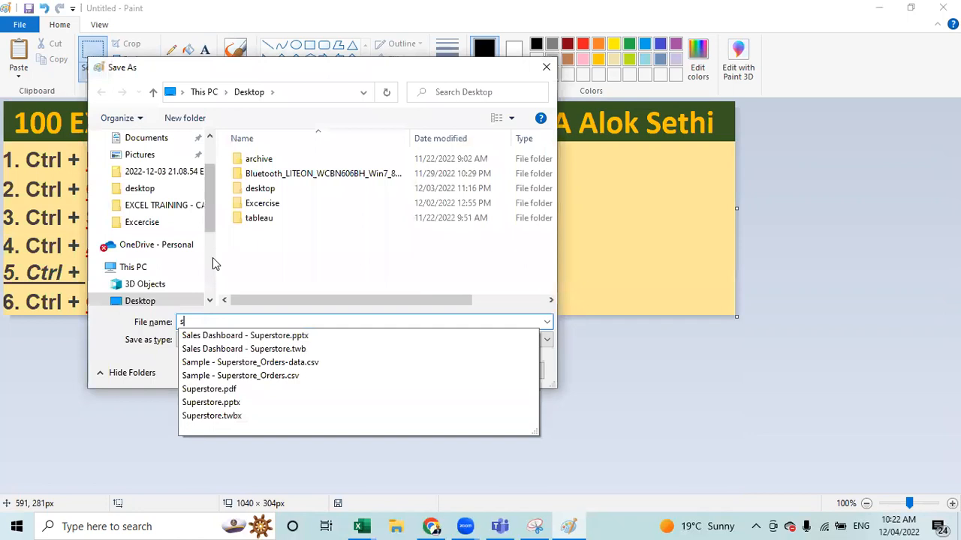
{"action": "type", "text": "k1"}
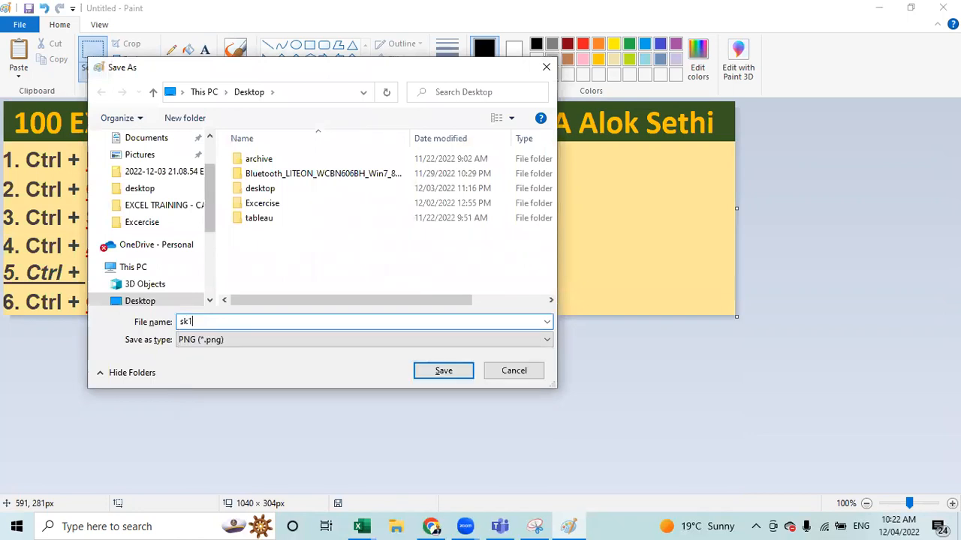
{"action": "type", "text": "-6"}
{"action": "key", "text": "Return"}
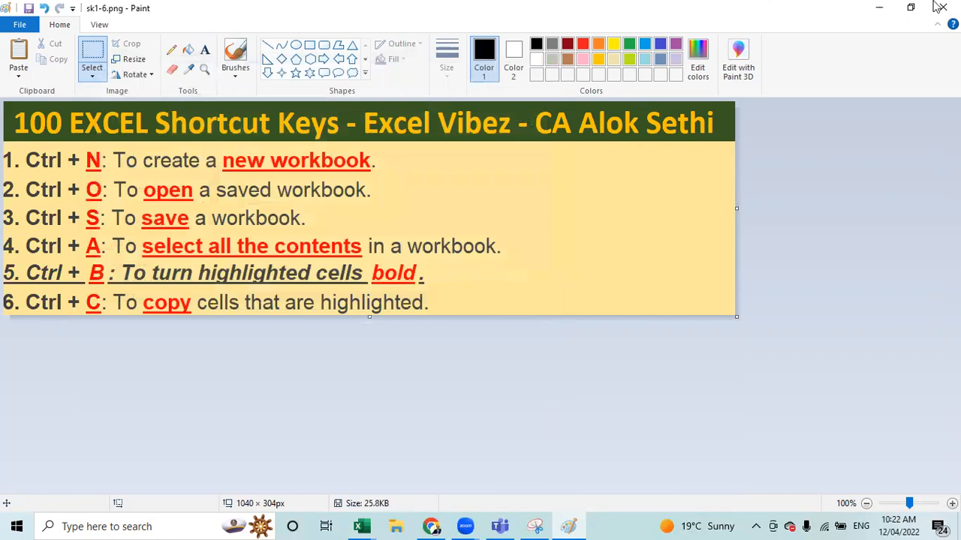
{"action": "left_click", "coordinate": [942, 8]}
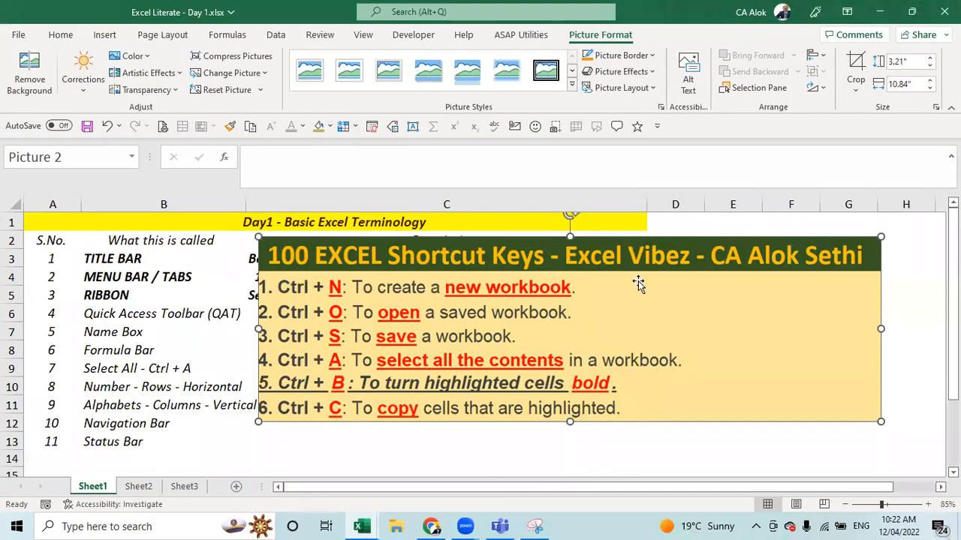
- Delete the shortcut-keys picture, cancel the stray Open window, and select cell C9
{"action": "key", "text": "Delete"}
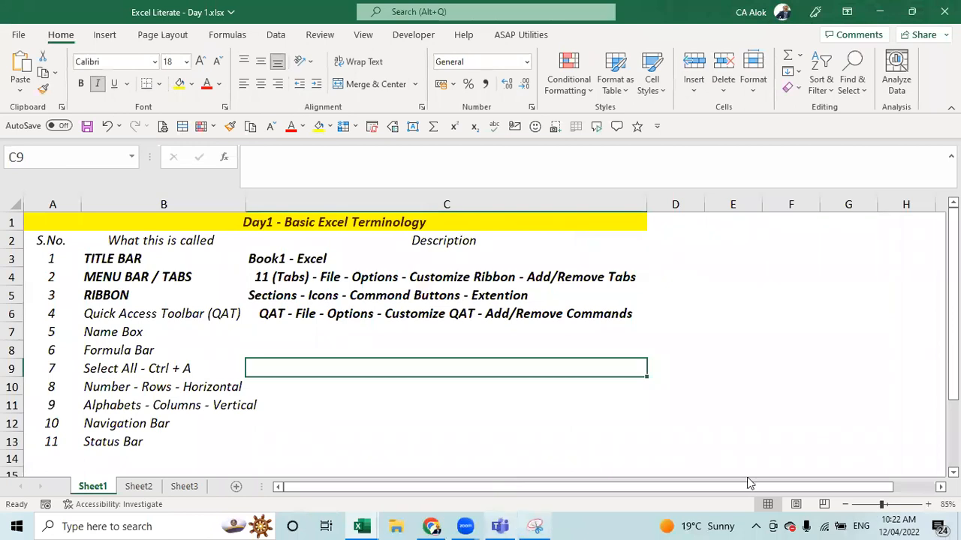
{"action": "left_click", "coordinate": [504, 356]}
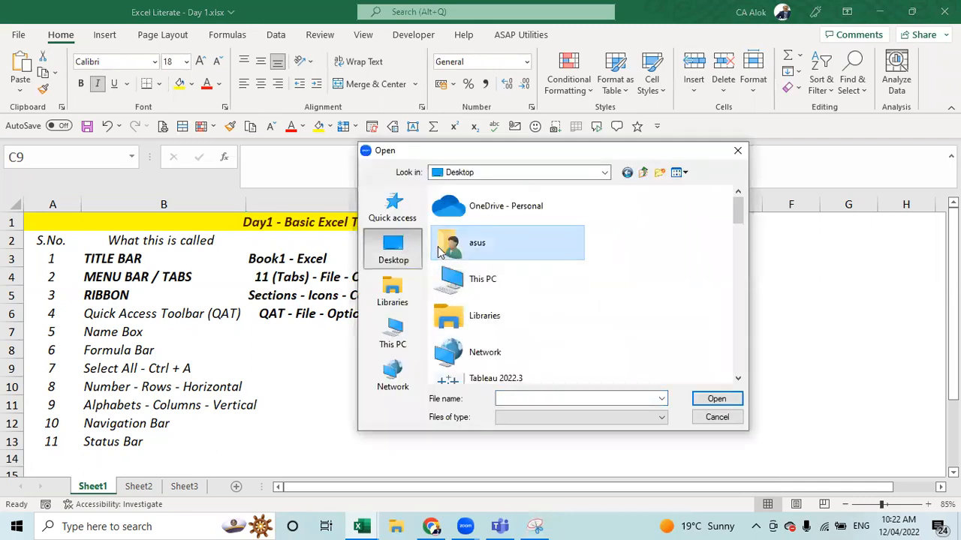
{"action": "key", "text": "Escape"}
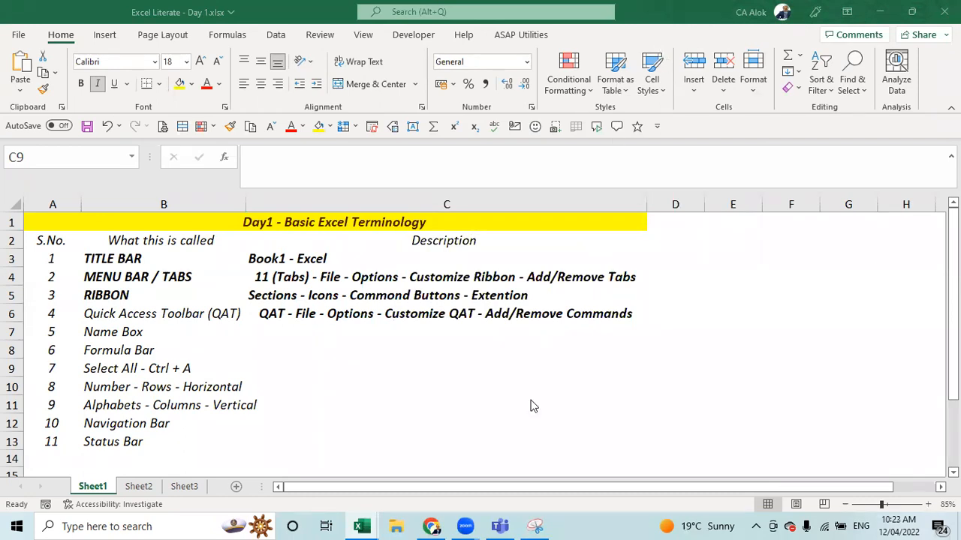
{"action": "left_click", "coordinate": [439, 361]}
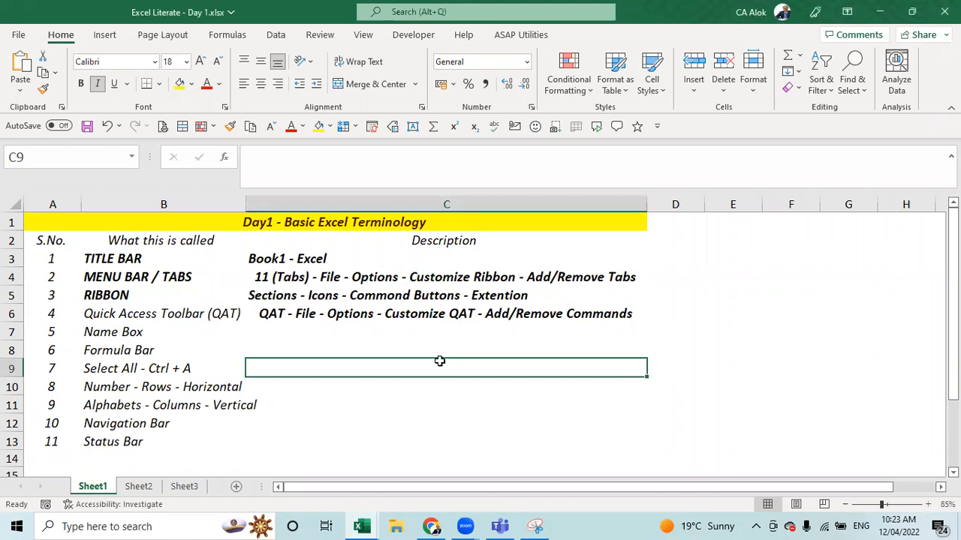
{"action": "left_click", "coordinate": [49, 154]}
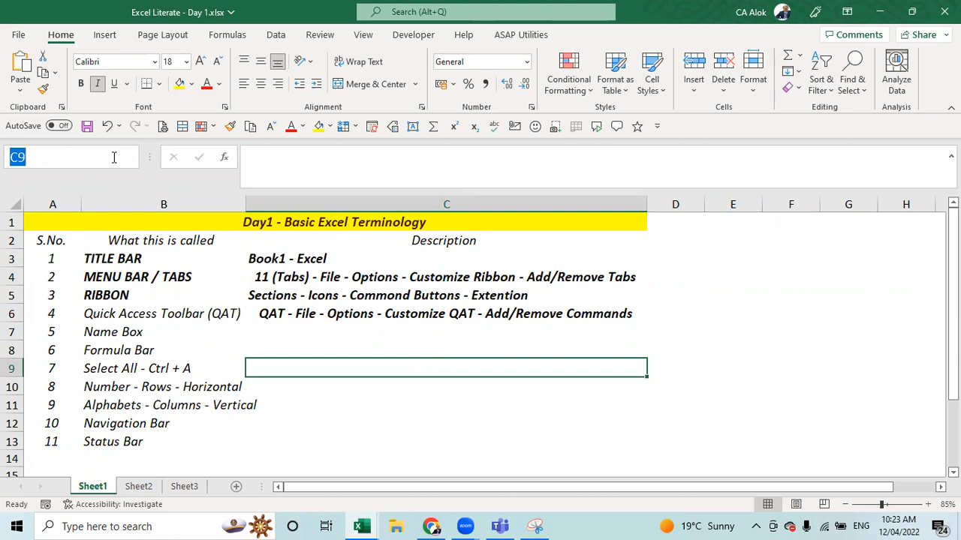
{"action": "left_click", "coordinate": [366, 175]}
{"action": "left_click", "coordinate": [17, 207]}
{"action": "left_click", "coordinate": [12, 222]}
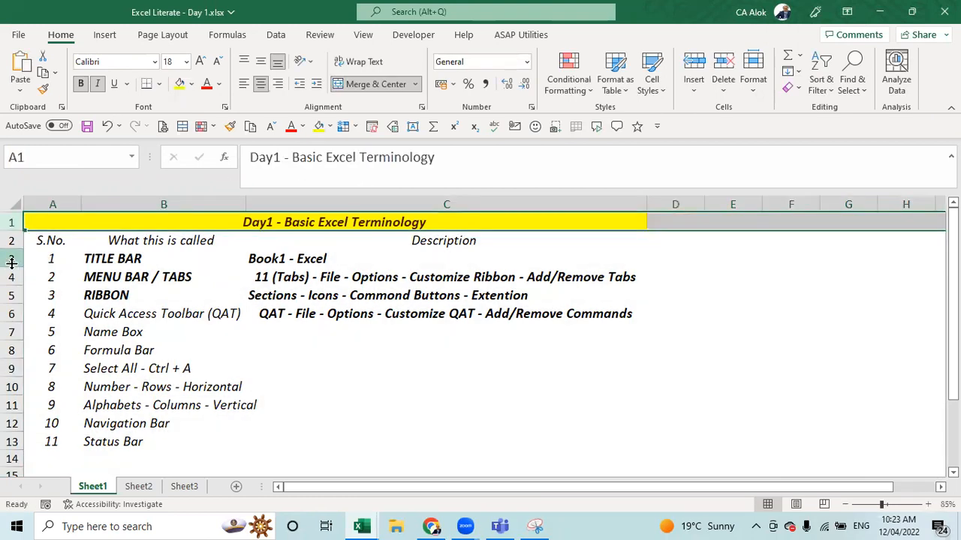
{"action": "left_click", "coordinate": [11, 206]}
{"action": "left_click", "coordinate": [11, 240]}
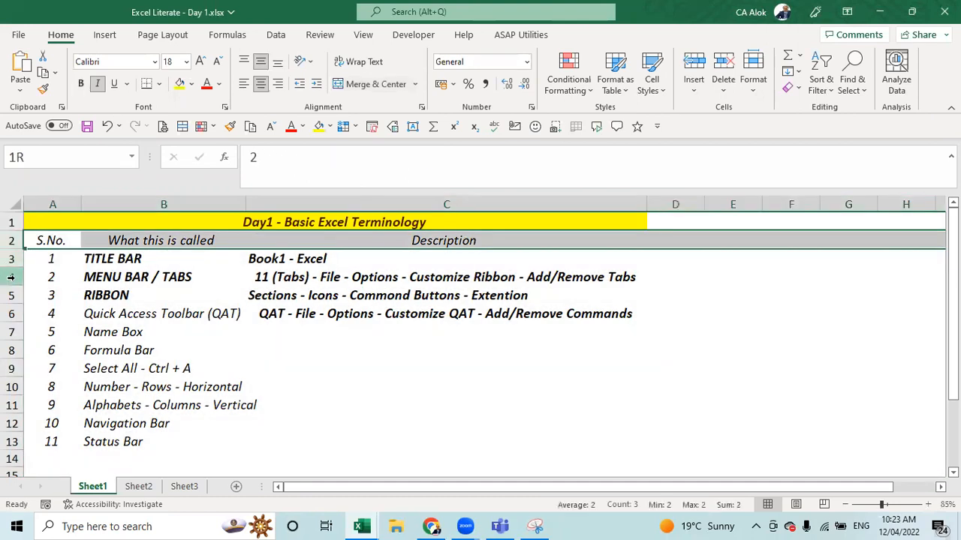
{"action": "left_click", "coordinate": [11, 277]}
{"action": "left_click", "coordinate": [52, 204]}
{"action": "left_click", "coordinate": [135, 205]}
{"action": "left_click", "coordinate": [268, 203]}
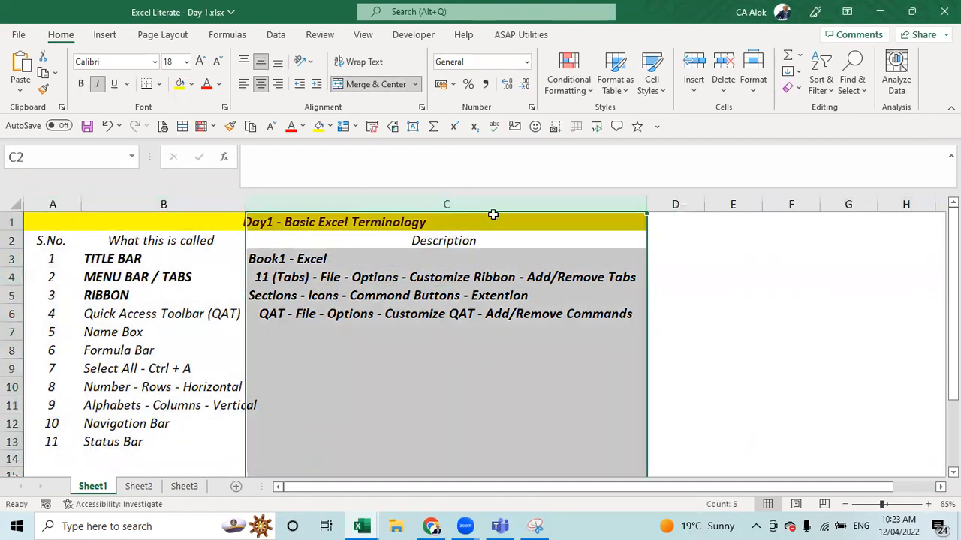
{"action": "left_click", "coordinate": [675, 205]}
{"action": "left_click", "coordinate": [685, 331]}
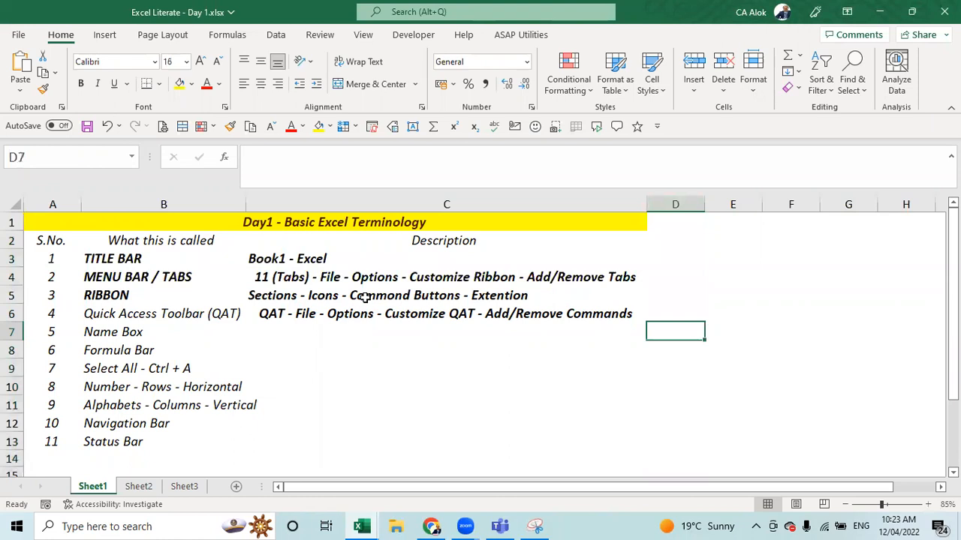
{"action": "left_click", "coordinate": [431, 367]}
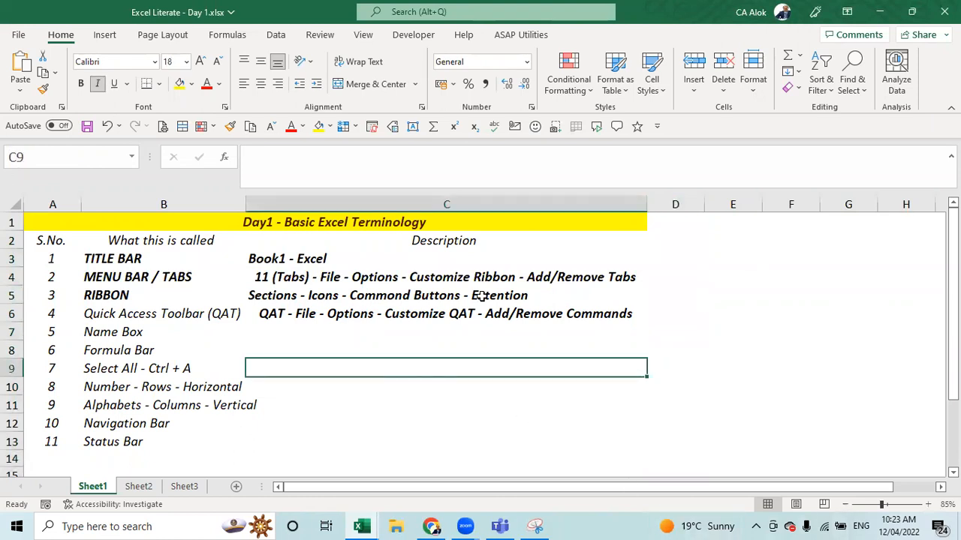
{"action": "left_click_drag", "start_coordinate": [35, 223], "coordinate": [541, 446]}
{"action": "left_click", "coordinate": [619, 444]}
{"action": "left_click", "coordinate": [413, 346]}
{"action": "left_click", "coordinate": [473, 368]}
{"action": "key", "text": "Up"}
{"action": "key", "text": "Up"}
{"action": "key", "text": "Up"}
{"action": "key", "text": "Up"}
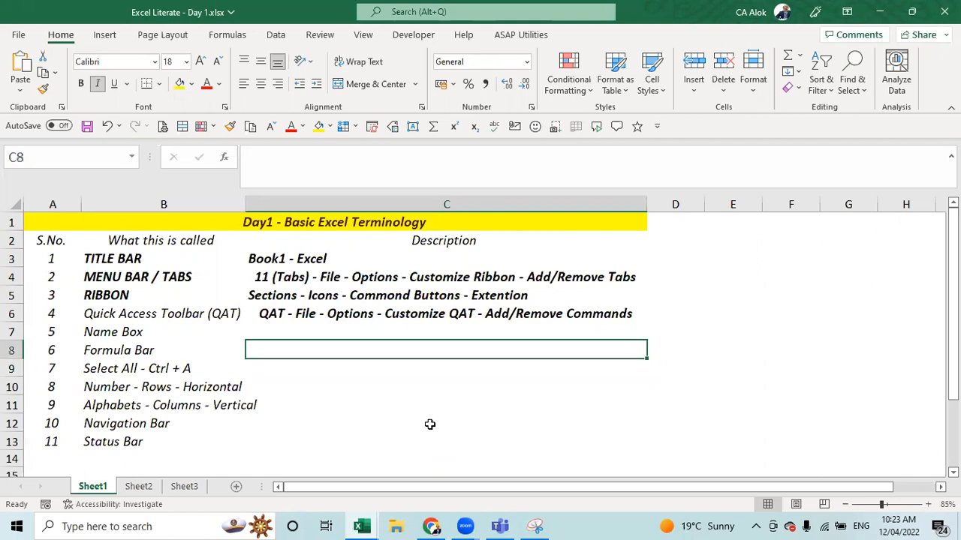
{"action": "key", "text": "Right"}
{"action": "key", "text": "Right"}
{"action": "key", "text": "Right"}
{"action": "key", "text": "Up"}
{"action": "key", "text": "Up"}
{"action": "key", "text": "Up"}
{"action": "key", "text": "Up"}
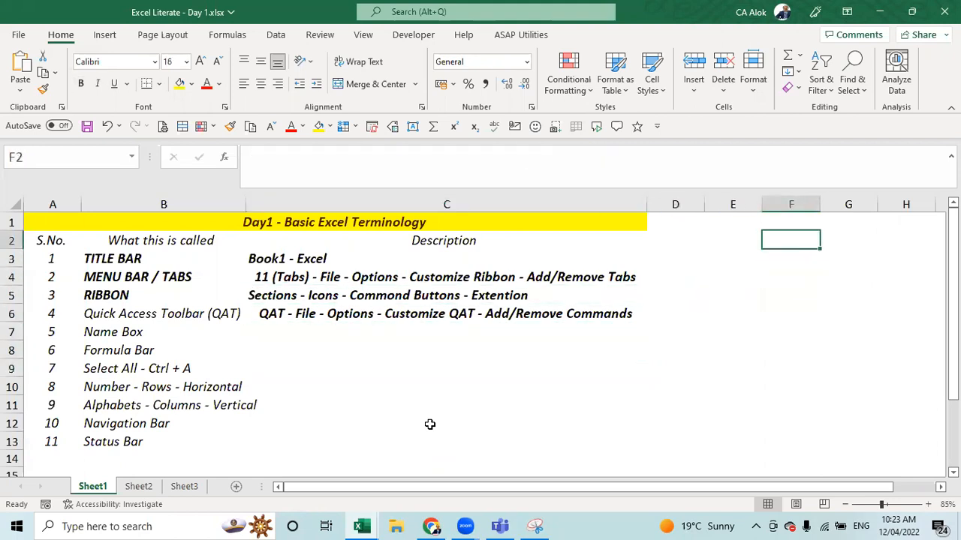
{"action": "key", "text": "Right"}
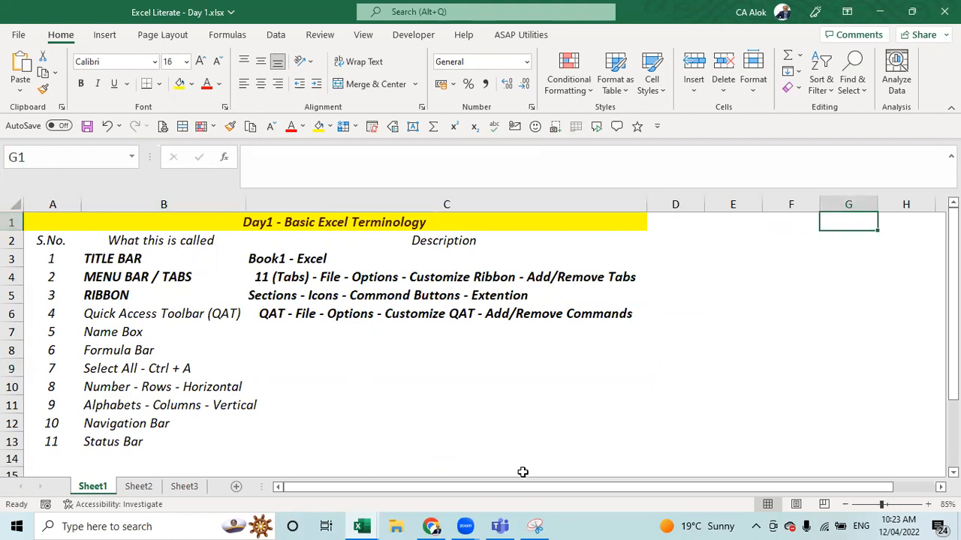
{"action": "left_click", "coordinate": [524, 331]}
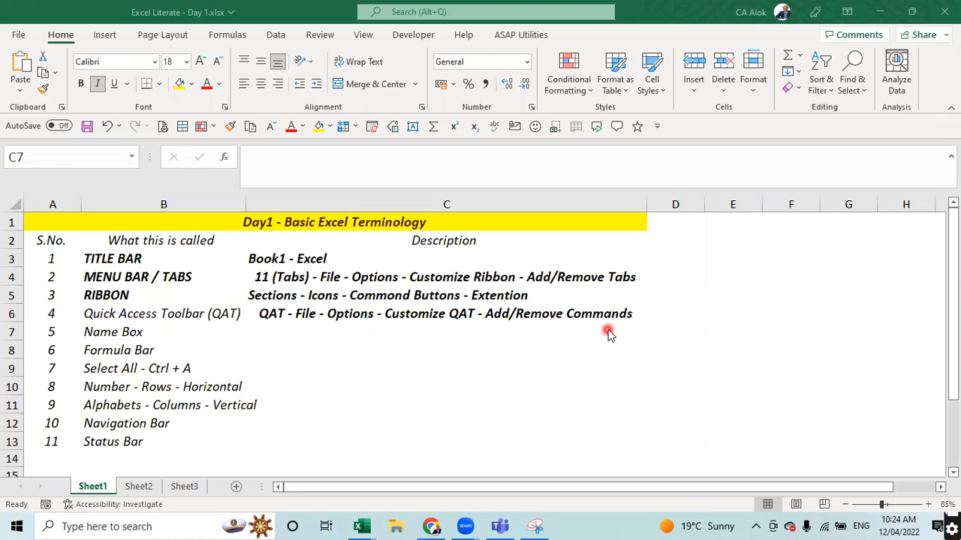
{"action": "left_click", "coordinate": [493, 339]}
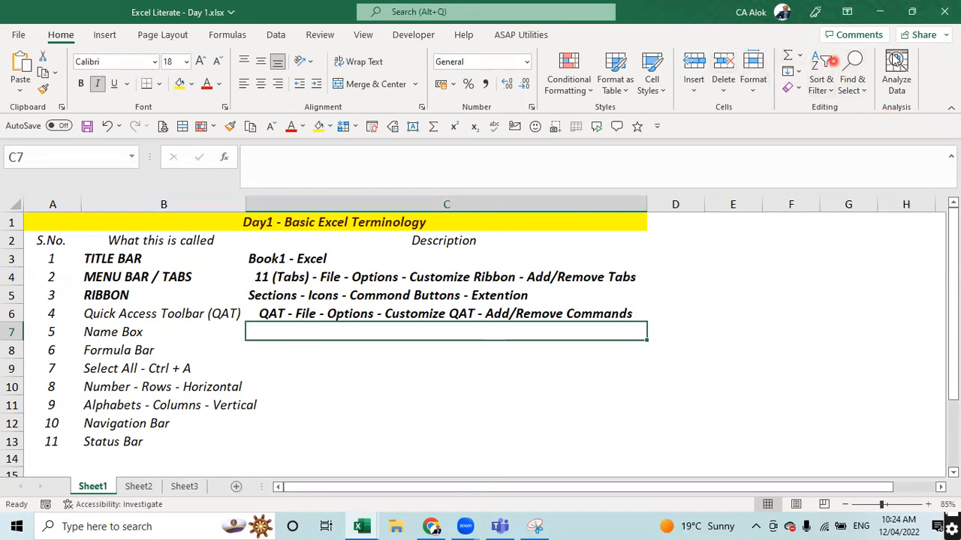
{"action": "left_click", "coordinate": [368, 347]}
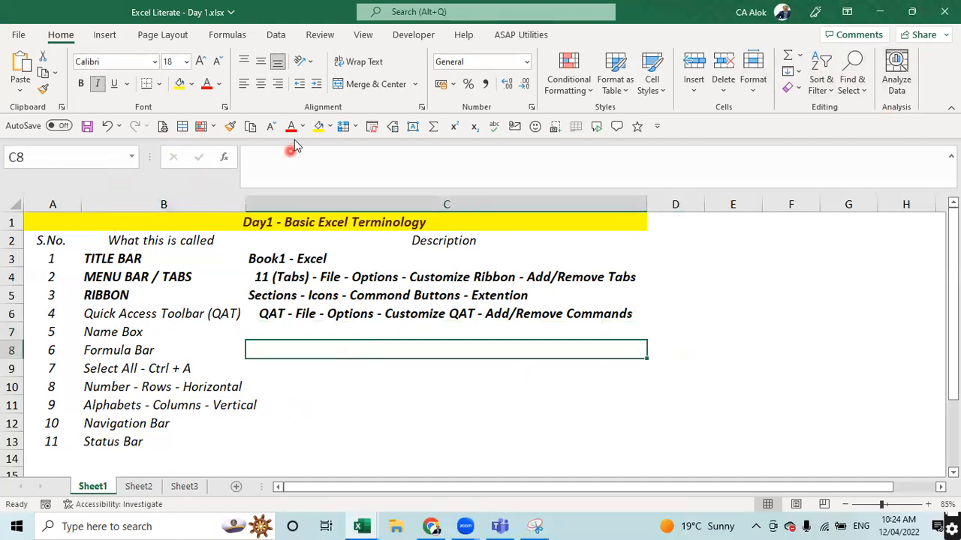
{"action": "left_click", "coordinate": [323, 73]}
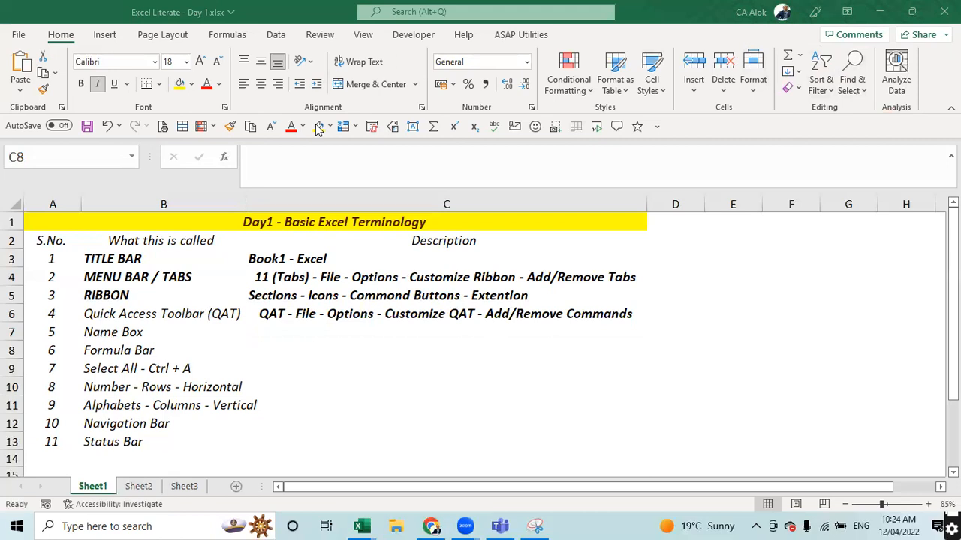
- Add a text label reading 'Inside the Cell Area' over the row 8 descriptions
{"action": "left_click", "coordinate": [747, 382]}
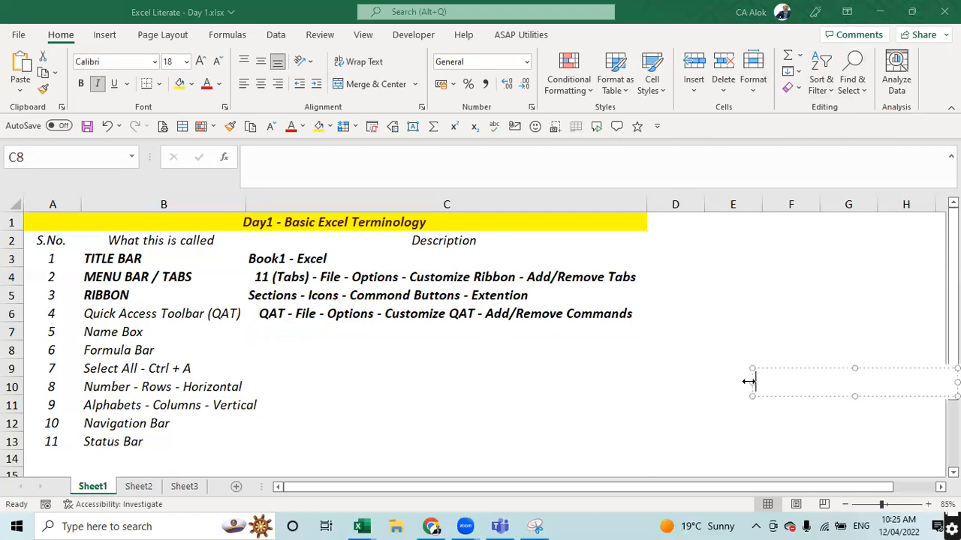
{"action": "left_click", "coordinate": [385, 344]}
{"action": "left_click", "coordinate": [385, 345]}
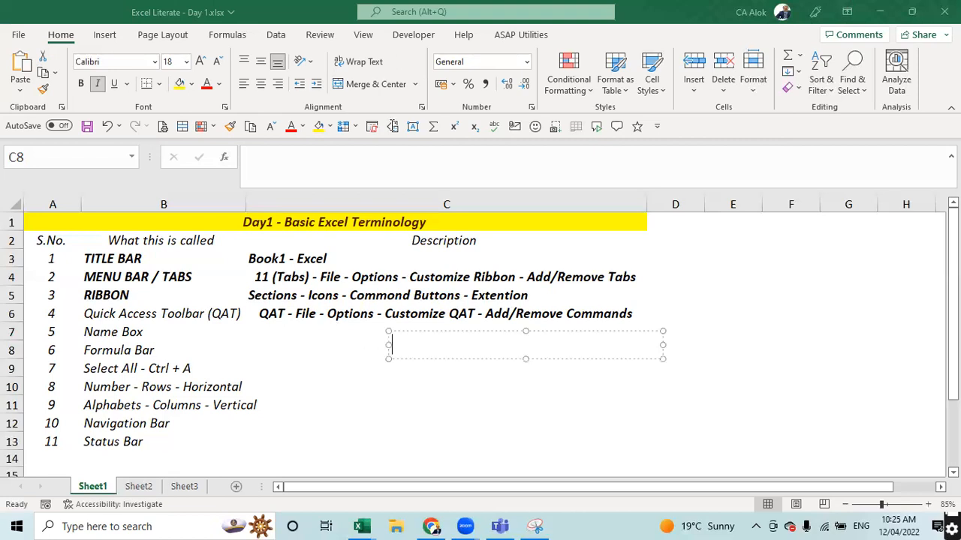
{"action": "type", "text": "Inside the Cells"}
{"action": "key", "text": "Return"}
{"action": "key", "text": "BackSpace"}
{"action": "key", "text": "BackSpace"}
{"action": "type", "text": "Area"}
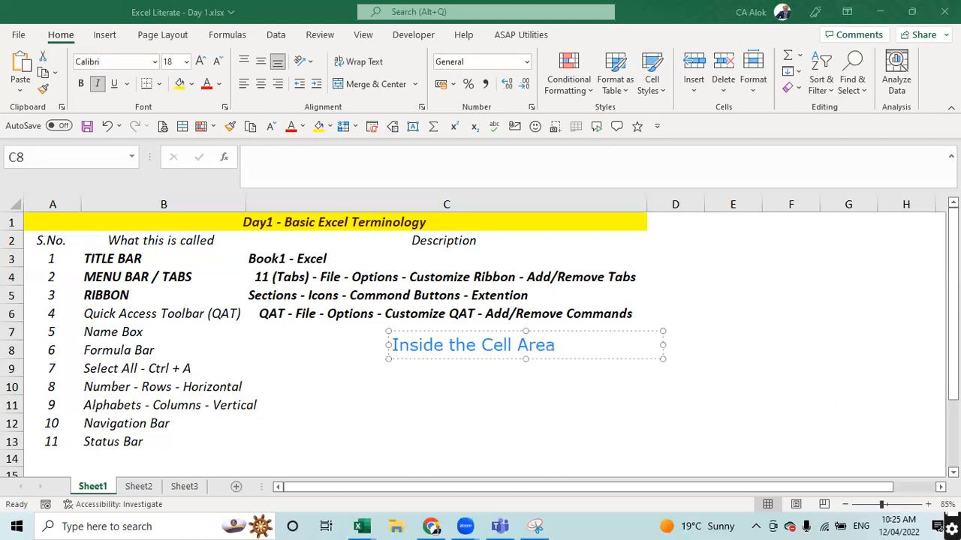
{"action": "left_click", "coordinate": [490, 416]}
- Discard an empty second label and select description cells C8, C11, C8 and C9
{"action": "left_click", "coordinate": [491, 415]}
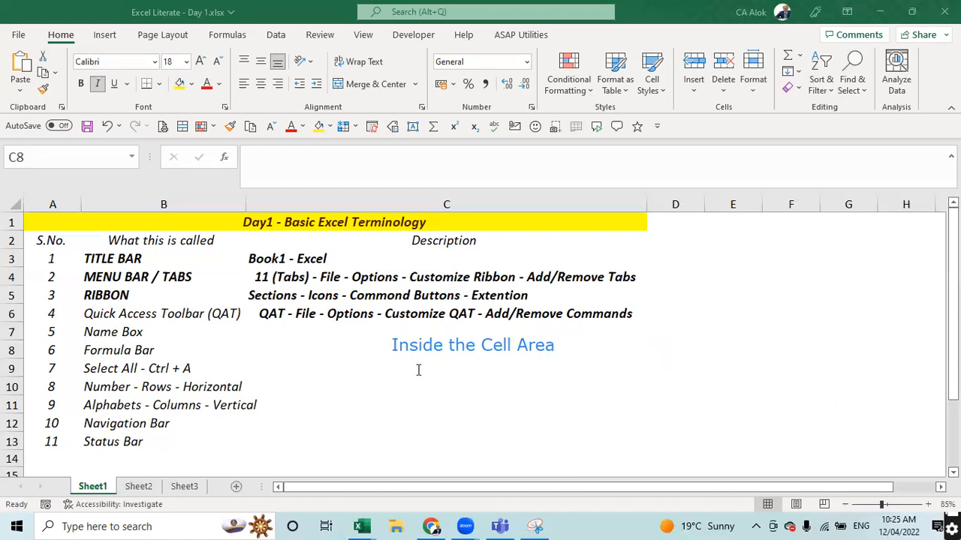
{"action": "left_click", "coordinate": [739, 109]}
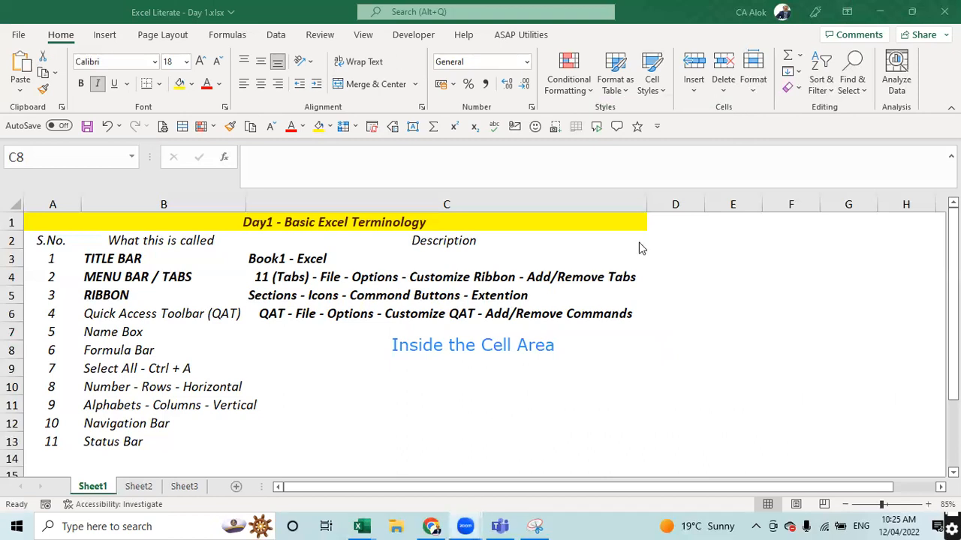
{"action": "left_click", "coordinate": [540, 353]}
{"action": "left_click", "coordinate": [475, 406]}
{"action": "left_click", "coordinate": [451, 348]}
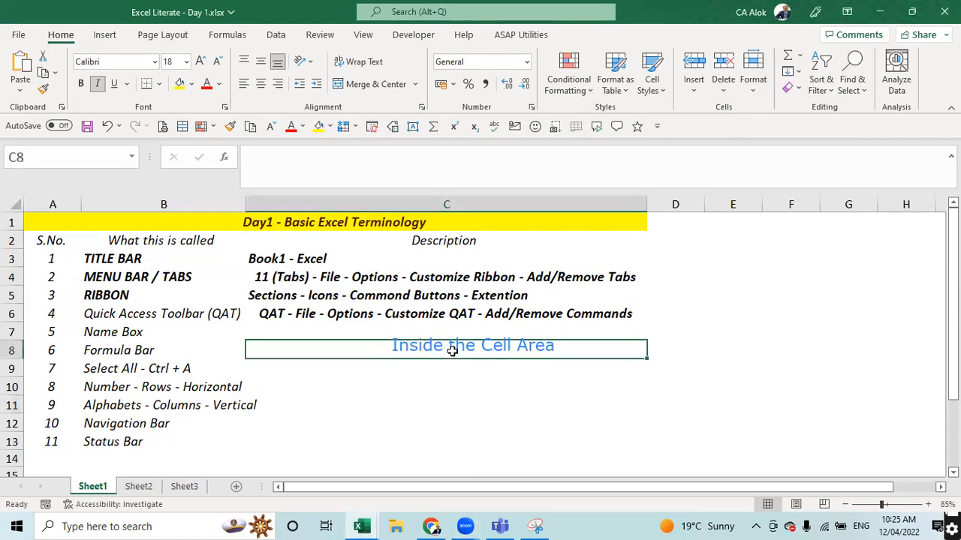
{"action": "left_click", "coordinate": [462, 364]}
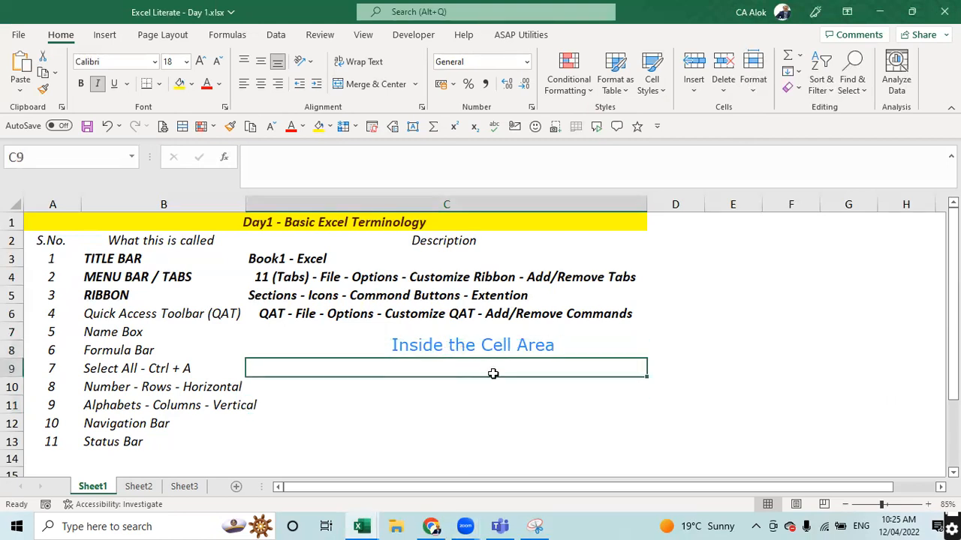
- Move the active cell around with the arrow keys, ending on C8
{"action": "key", "text": "Right"}
{"action": "key", "text": "Left"}
{"action": "key", "text": "Down"}
{"action": "key", "text": "Right"}
{"action": "key", "text": "Up"}
{"action": "key", "text": "Up"}
{"action": "key", "text": "Up"}
{"action": "key", "text": "Up"}
{"action": "key", "text": "Right"}
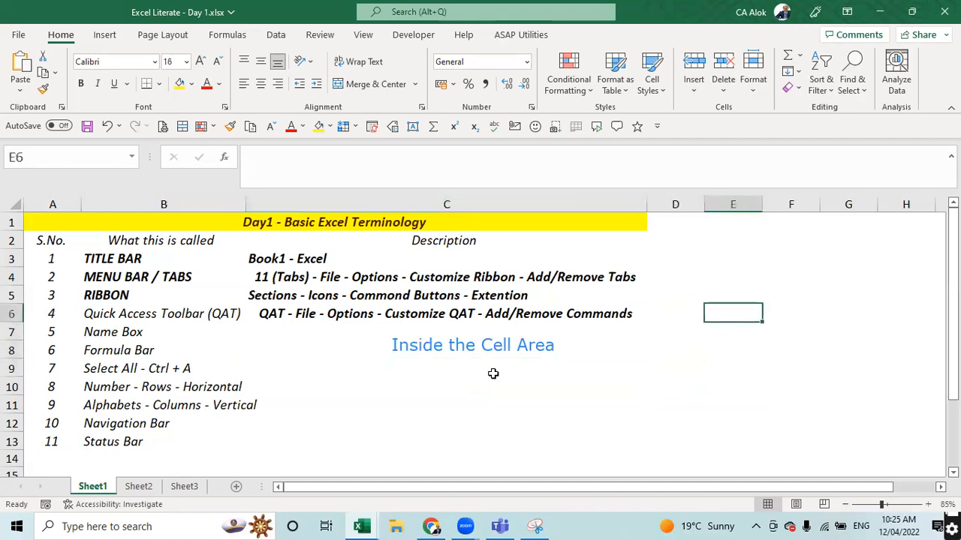
{"action": "key", "text": "Right"}
{"action": "key", "text": "Left"}
{"action": "key", "text": "Left"}
{"action": "key", "text": "Left"}
{"action": "key", "text": "Down"}
{"action": "key", "text": "Down"}
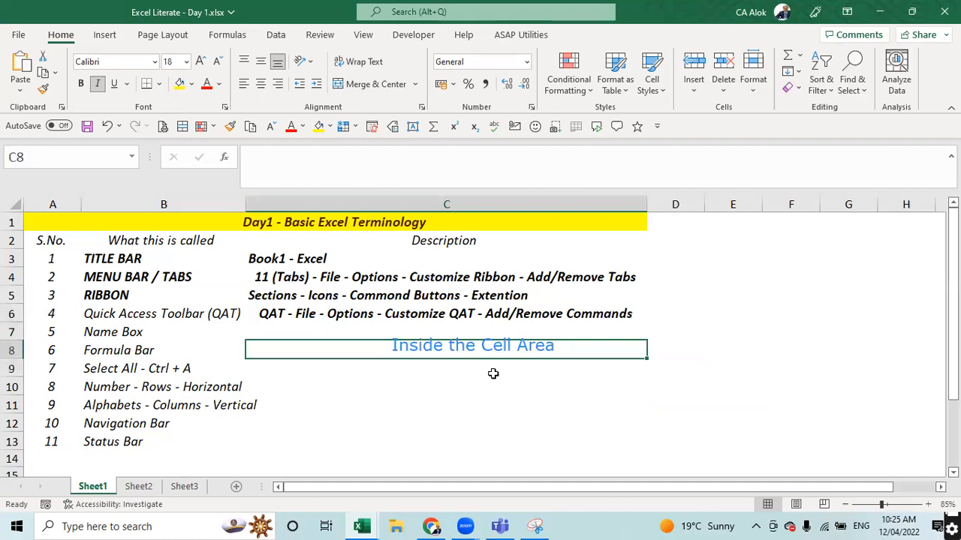
- Enter the presenter's first name as sample content in cell C9
{"action": "key", "text": "Down"}
{"action": "key", "text": "Down"}
{"action": "key", "text": "Down"}
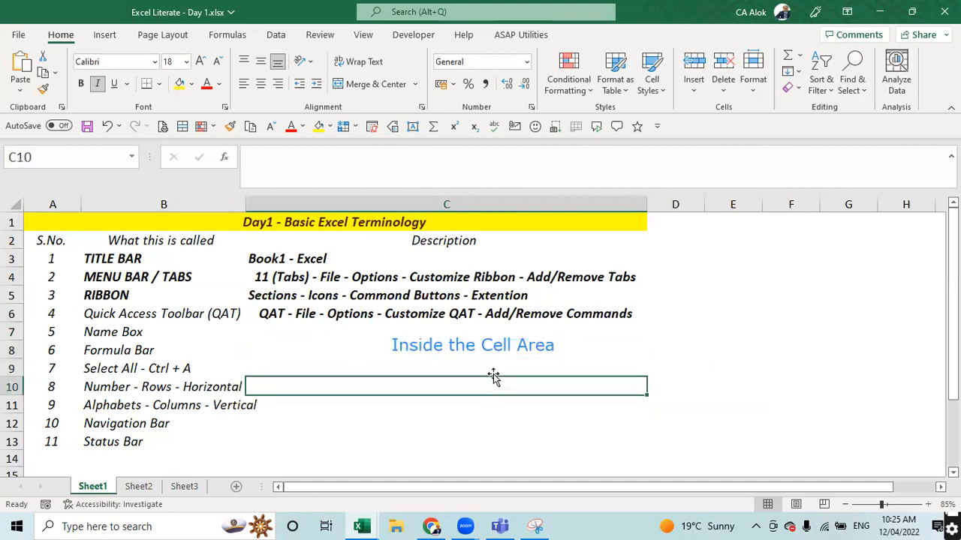
{"action": "key", "text": "Up"}
{"action": "key", "text": "Up"}
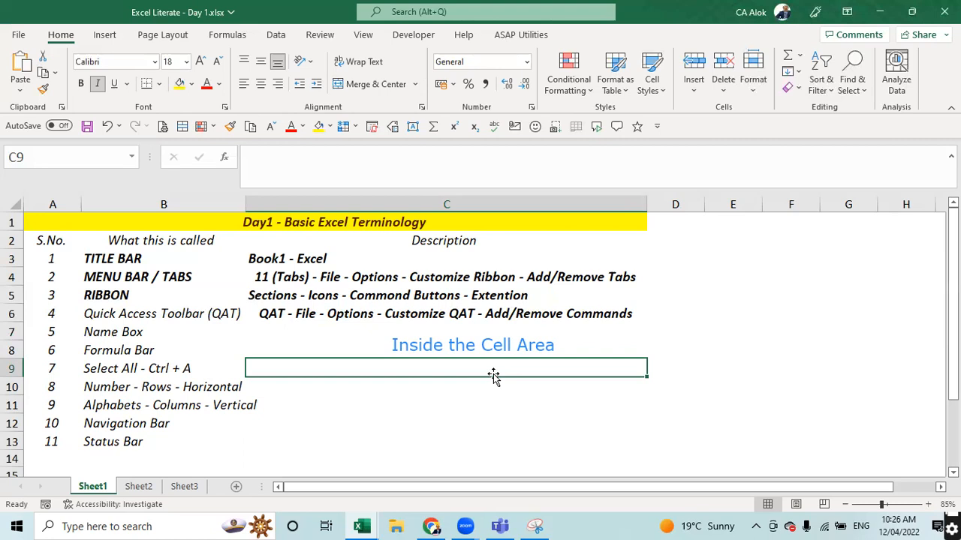
{"action": "type", "text": "Alok"}
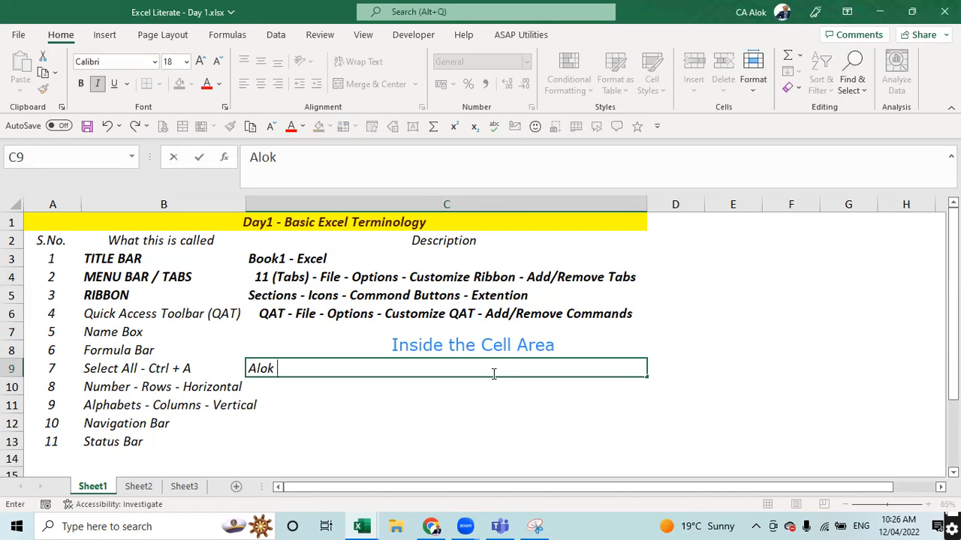
{"action": "key", "text": "Return"}
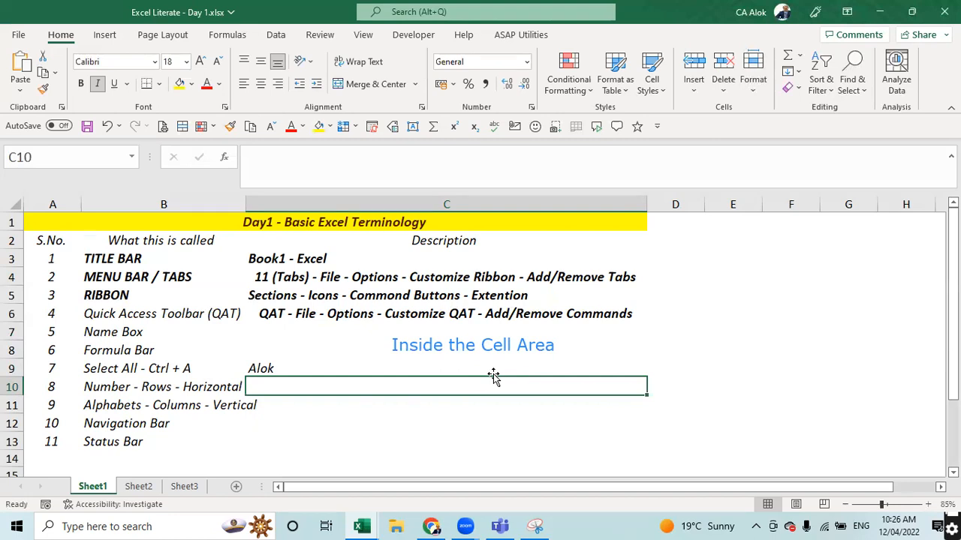
- Copy the name from C9 into C10 and clear the copy outline
{"action": "left_click", "coordinate": [493, 373]}
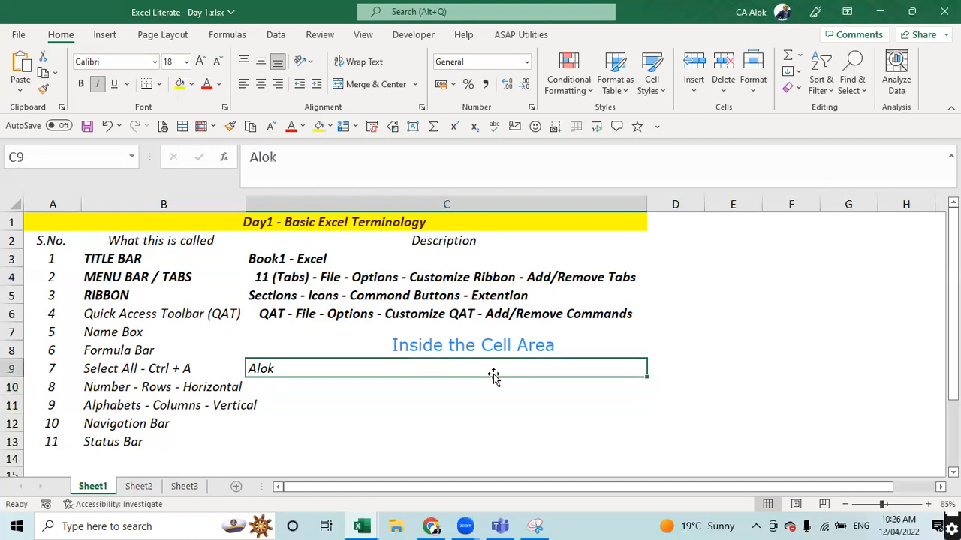
{"action": "key", "text": "ctrl+c"}
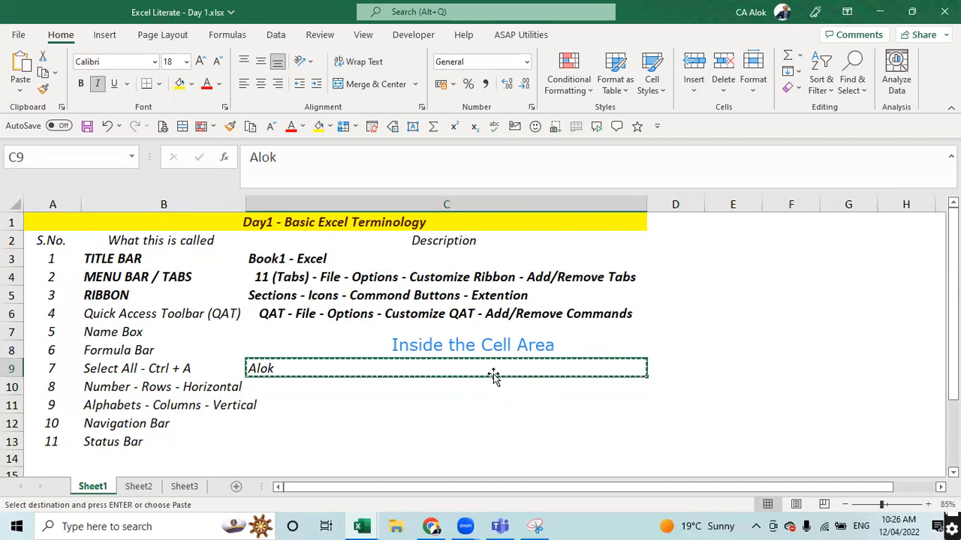
{"action": "key", "text": "Down"}
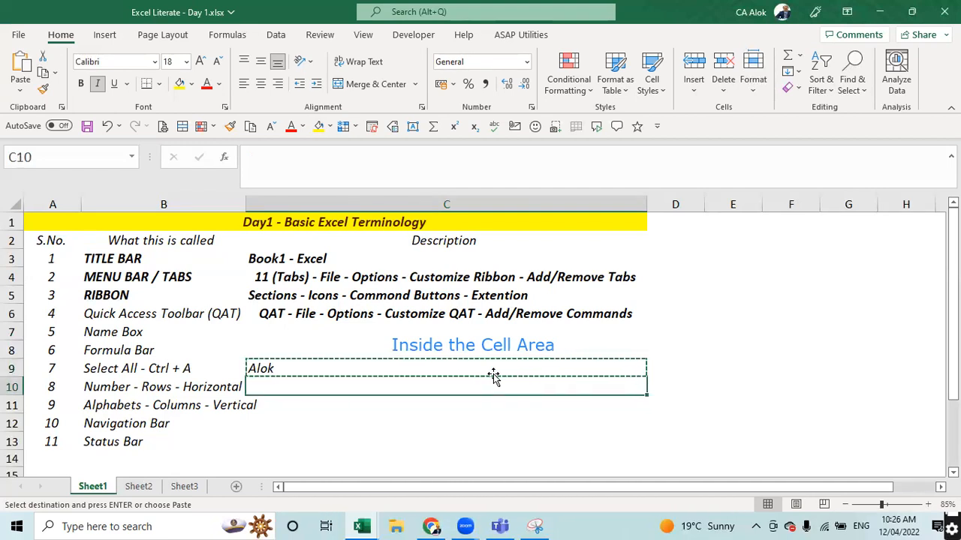
{"action": "key", "text": "ctrl+v"}
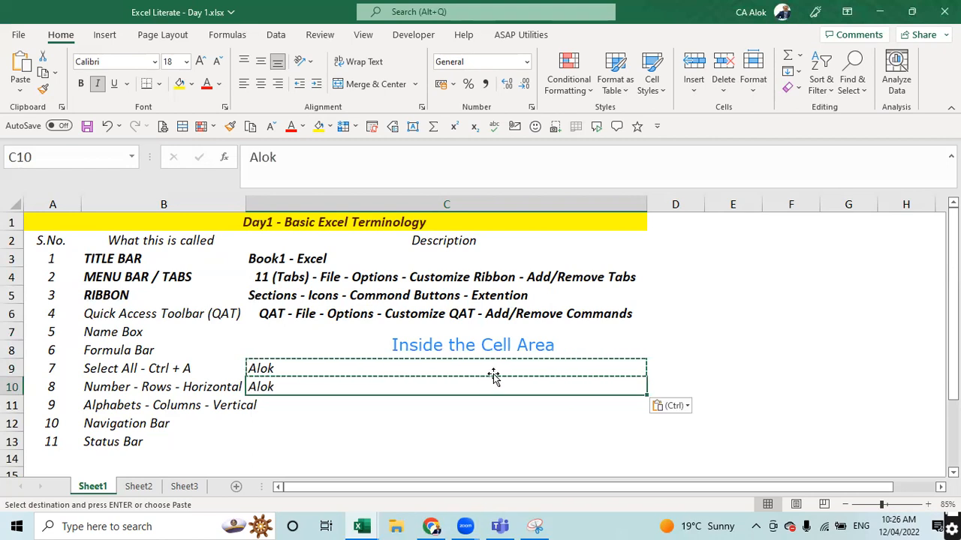
{"action": "key", "text": "Escape"}
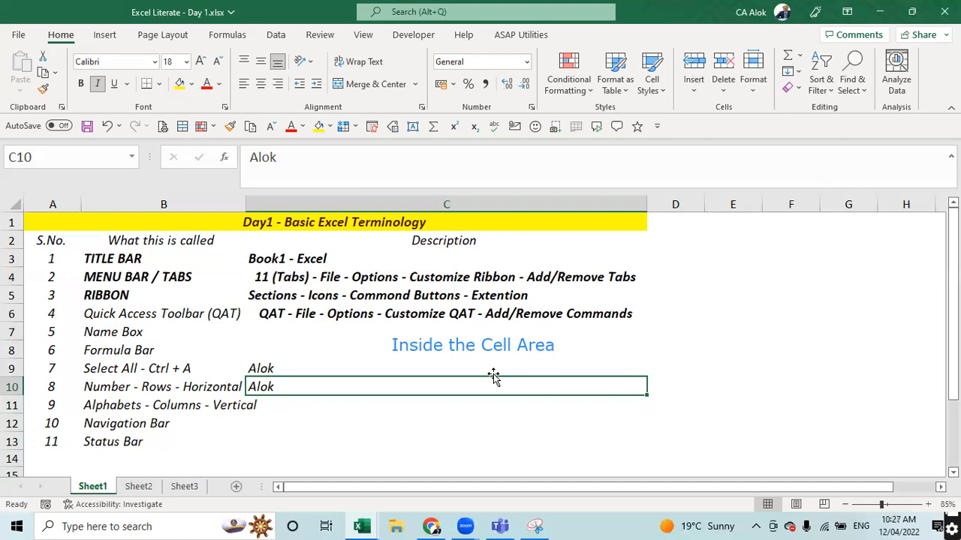
{"action": "type", "text": "Sethi"}
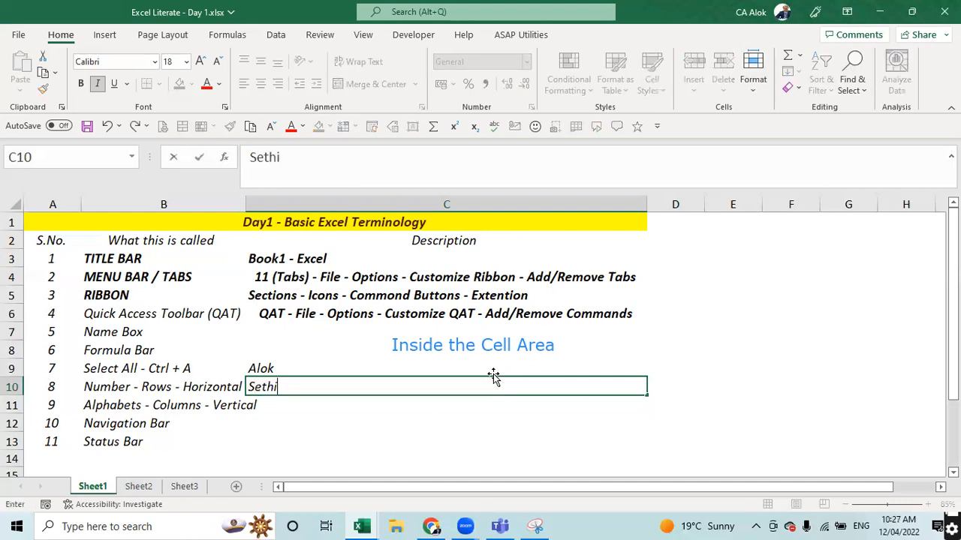
{"action": "key", "text": "Return"}
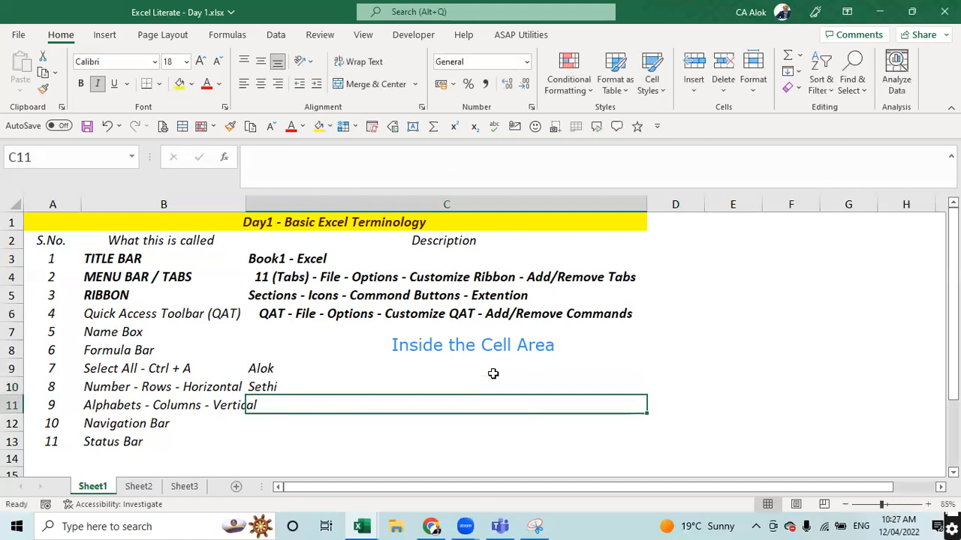
{"action": "key", "text": "ctrl+z"}
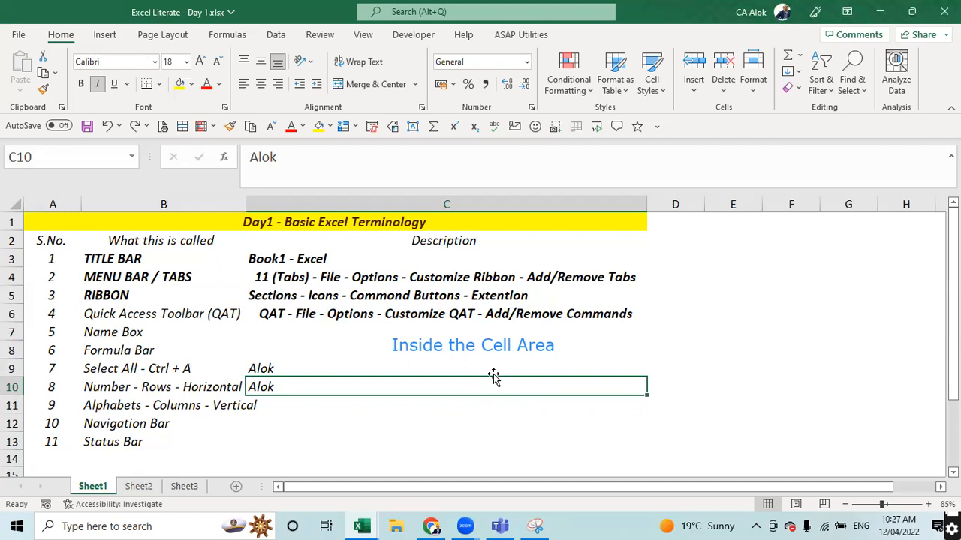
- Launch the Carnac app from Windows Search, then reselect cell C10
{"action": "left_click", "coordinate": [186, 526]}
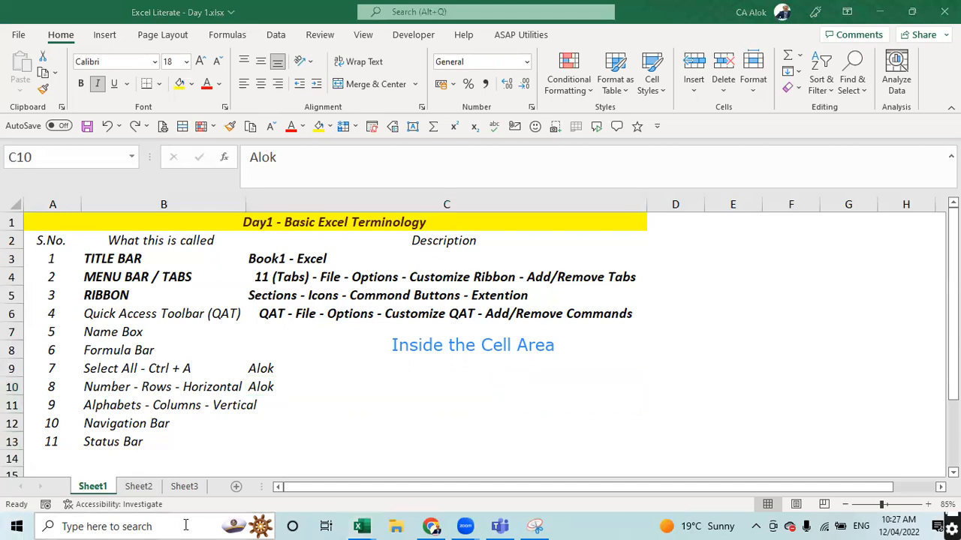
{"action": "type", "text": "can"}
{"action": "key", "text": "BackSpace"}
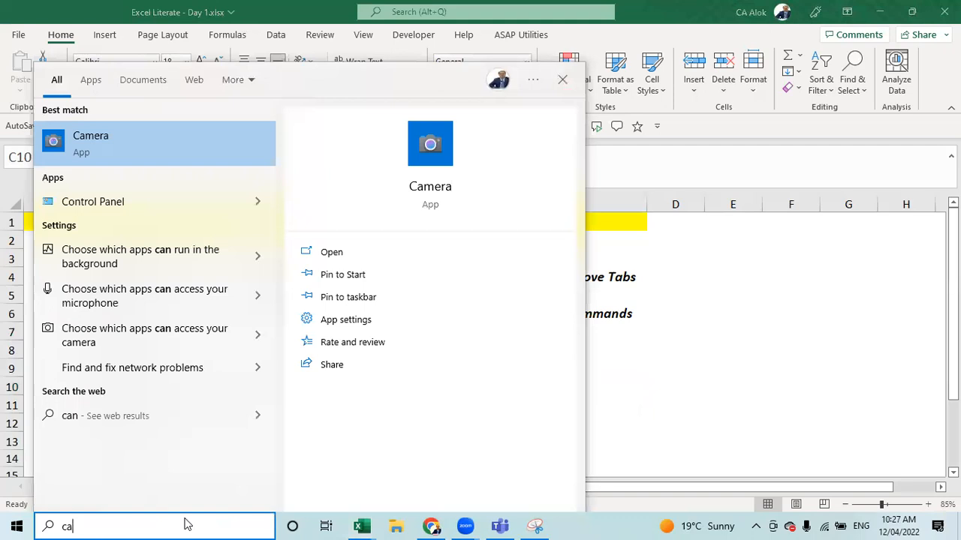
{"action": "type", "text": "rna"}
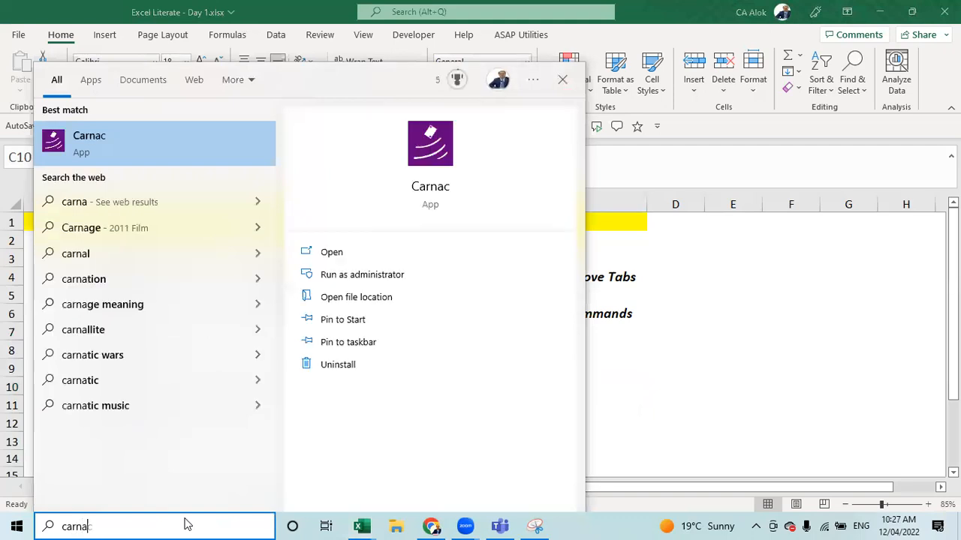
{"action": "key", "text": "Return"}
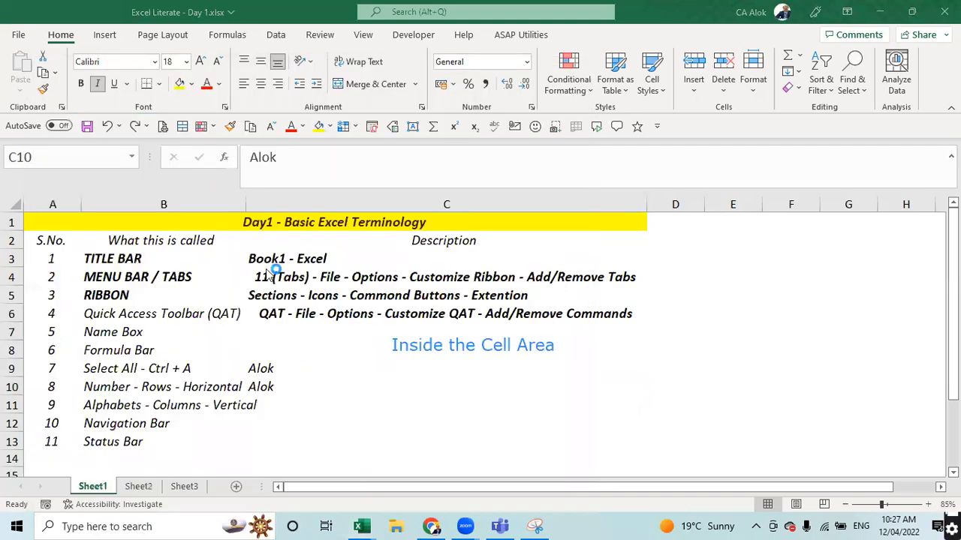
{"action": "left_click", "coordinate": [334, 380]}
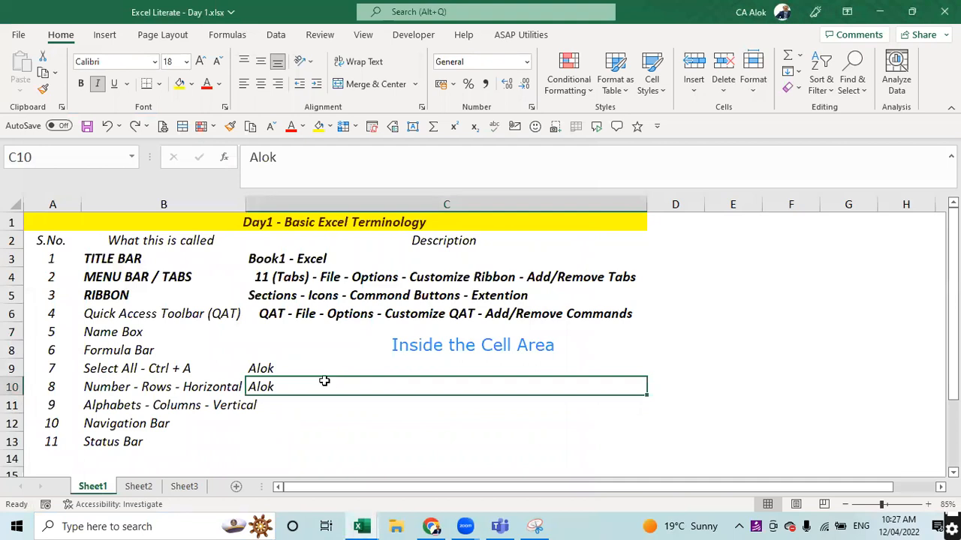
- Append the surname to the first name in C10 to form the full name
{"action": "double_click", "coordinate": [324, 381]}
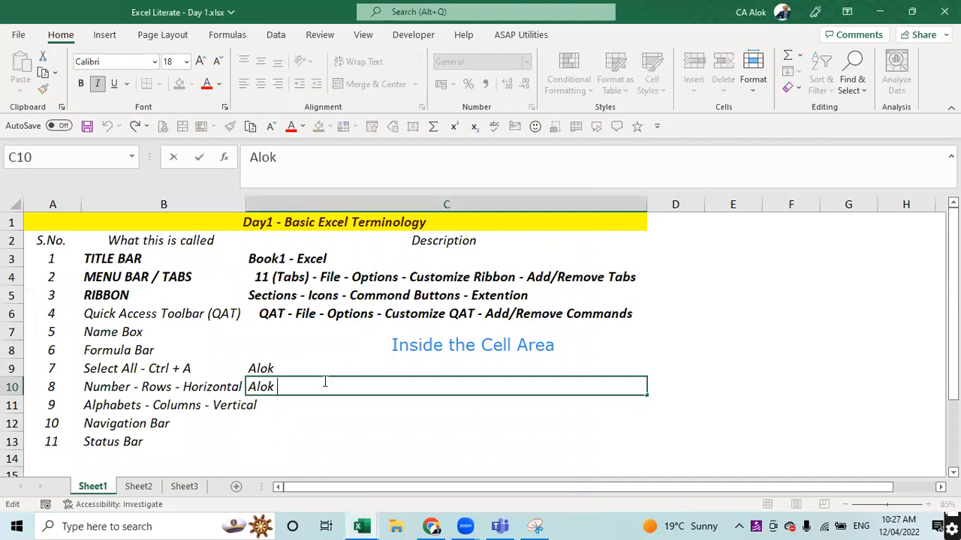
{"action": "key", "text": "Escape"}
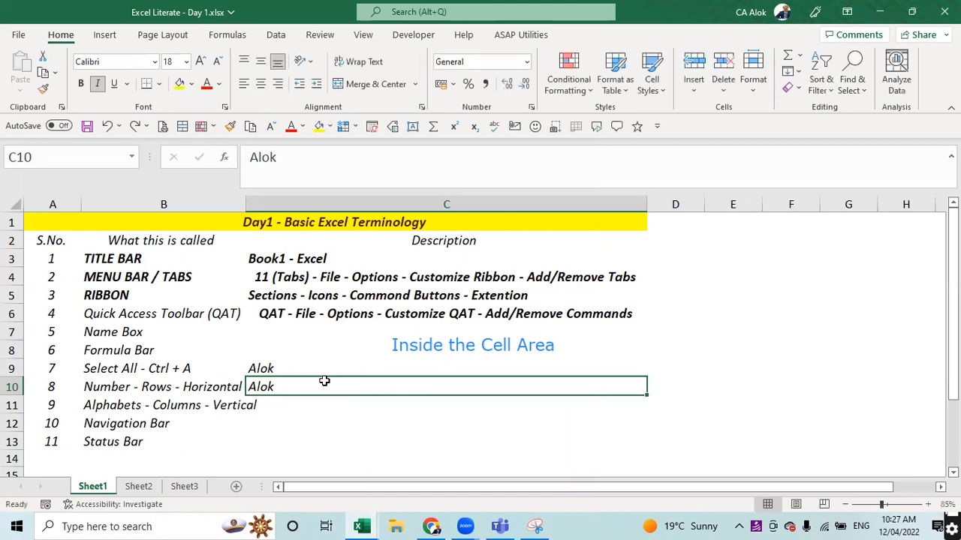
{"action": "key", "text": "F2"}
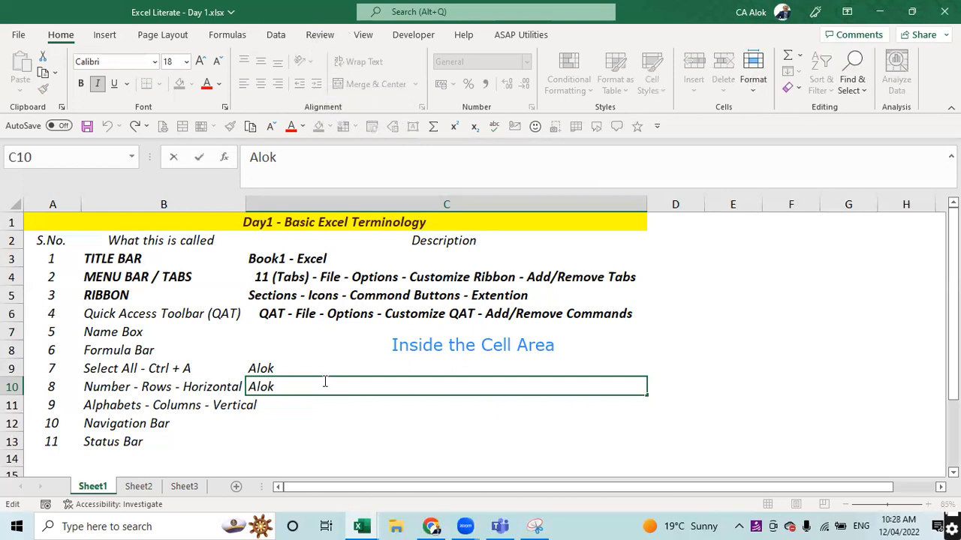
{"action": "type", "text": "Sethi"}
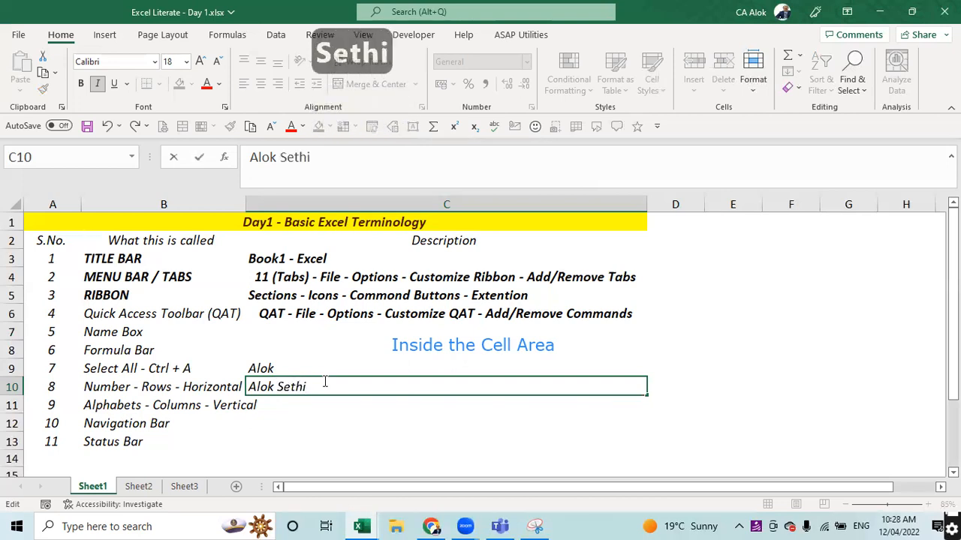
{"action": "key", "text": "Return"}
- Re-edit C10, try copying and pasting its text, then turn on bold while editing
{"action": "left_click", "coordinate": [325, 382]}
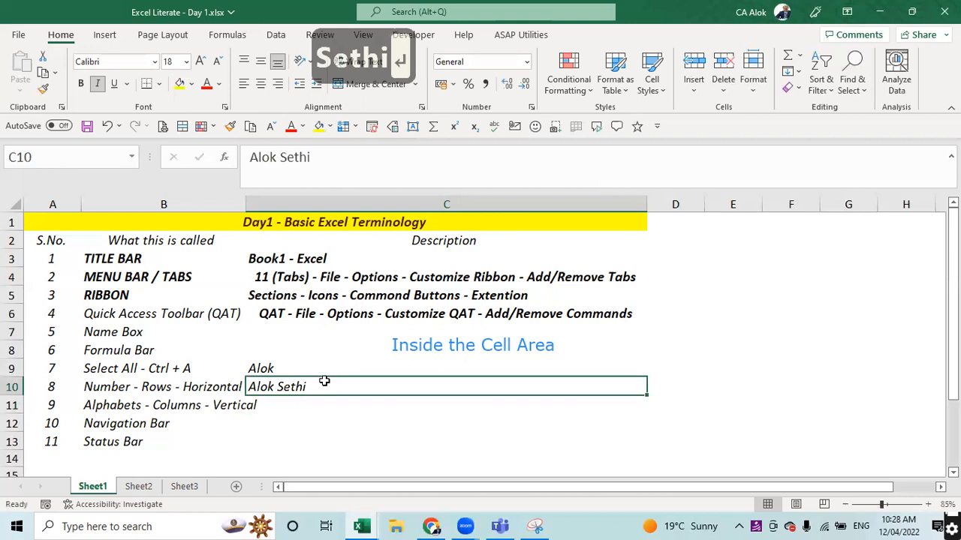
{"action": "key", "text": "F2"}
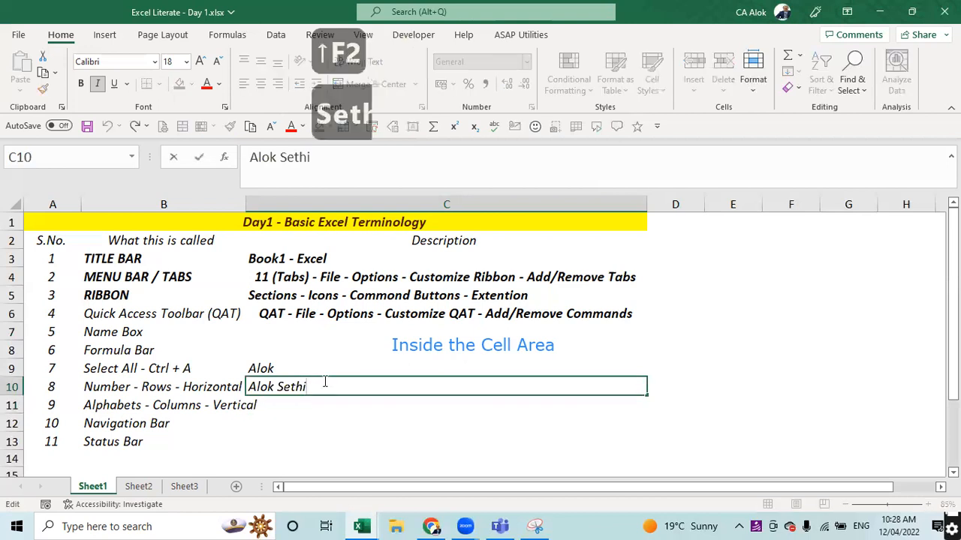
{"action": "key", "text": "ctrl+c"}
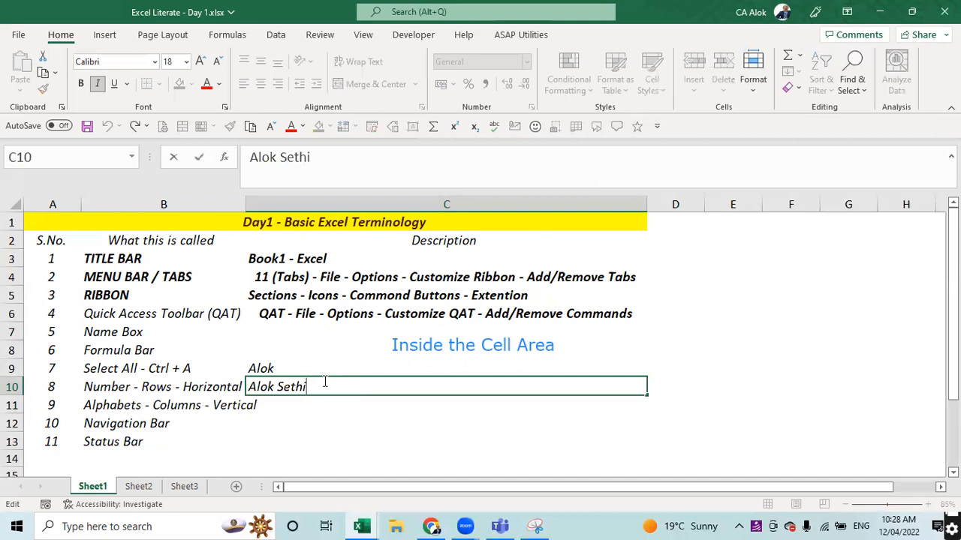
{"action": "key", "text": "Return"}
{"action": "key", "text": "ctrl+v"}
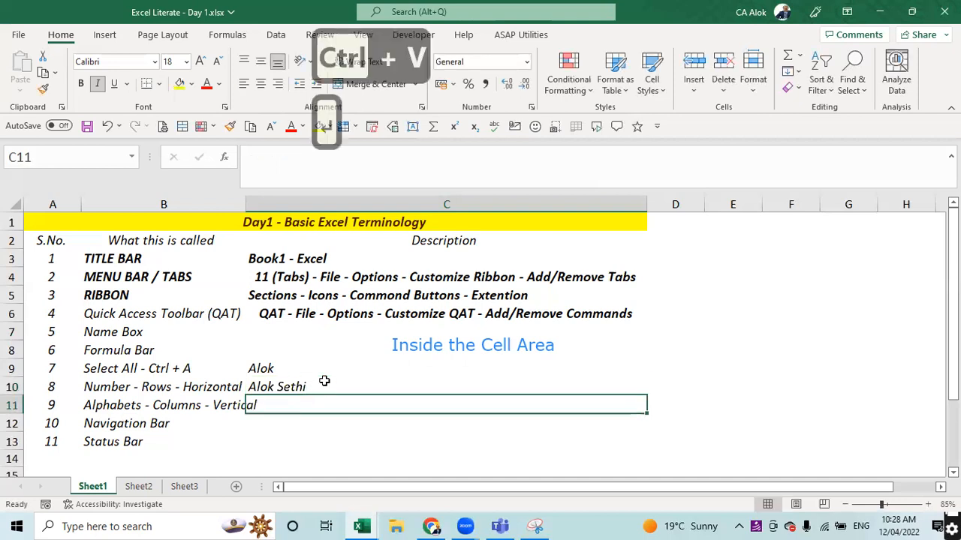
{"action": "left_click", "coordinate": [324, 381]}
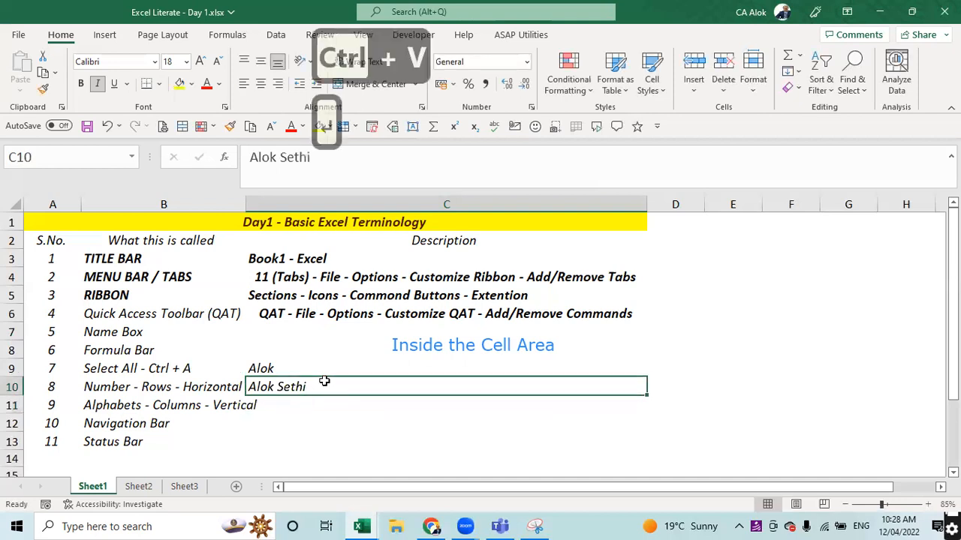
{"action": "key", "text": "F2"}
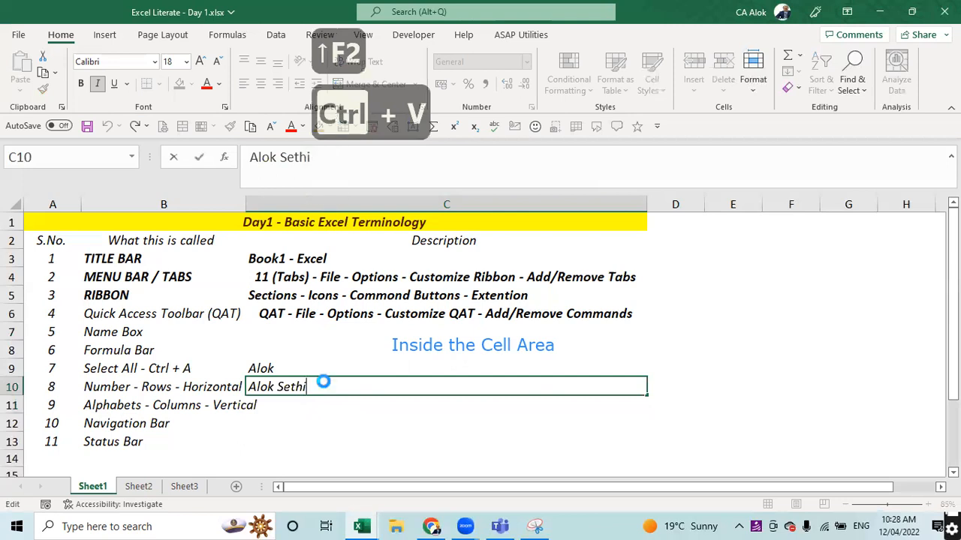
{"action": "key", "text": "ctrl+b"}
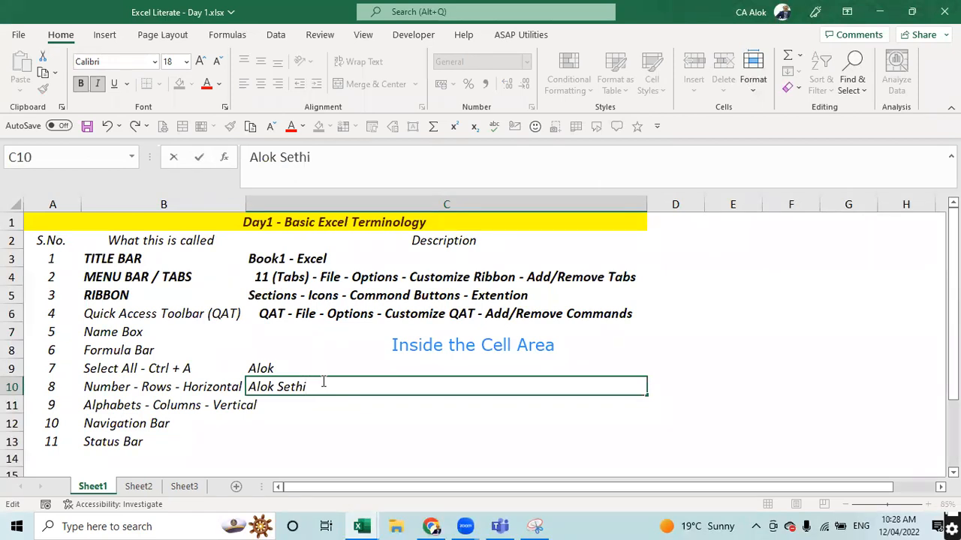
- Make the full name in C10 bold
{"action": "key", "text": "Return"}
{"action": "left_click", "coordinate": [323, 381]}
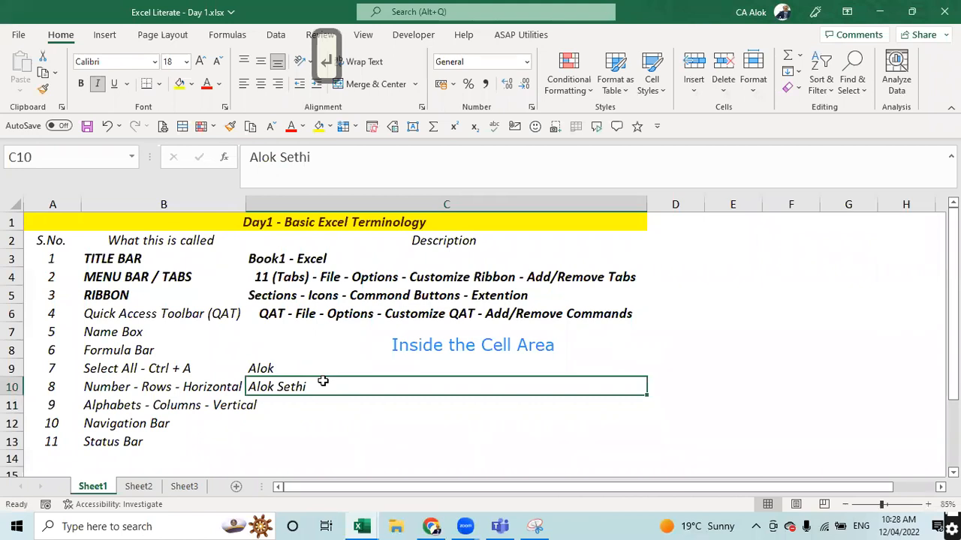
{"action": "key", "text": "F2"}
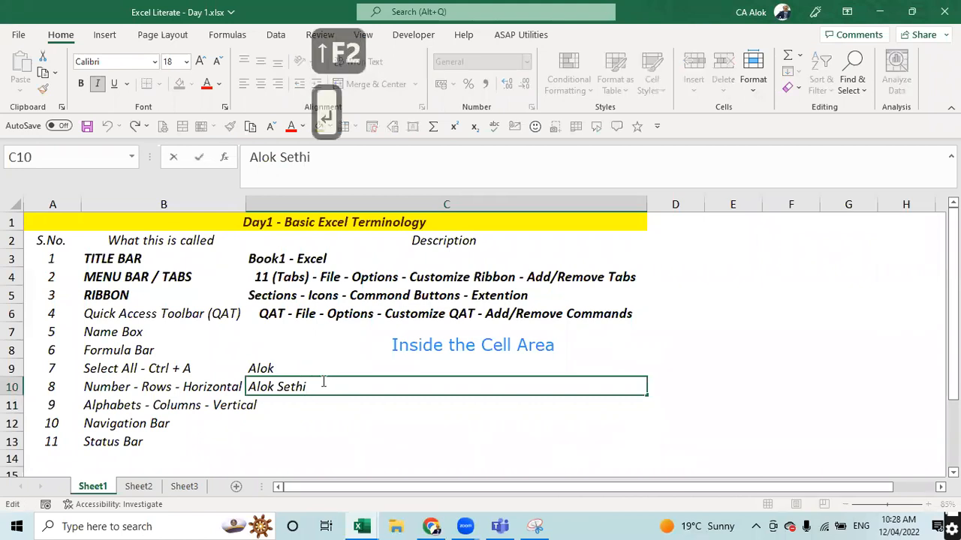
{"action": "key", "text": "shift+Left"}
{"action": "key", "text": "shift+Left"}
{"action": "key", "text": "shift+Left"}
{"action": "key", "text": "shift+Left"}
{"action": "key", "text": "shift+Left"}
{"action": "key", "text": "shift+Left"}
{"action": "key", "text": "shift+Left"}
{"action": "key", "text": "shift+Left"}
{"action": "key", "text": "shift+Left"}
{"action": "key", "text": "shift+Left"}
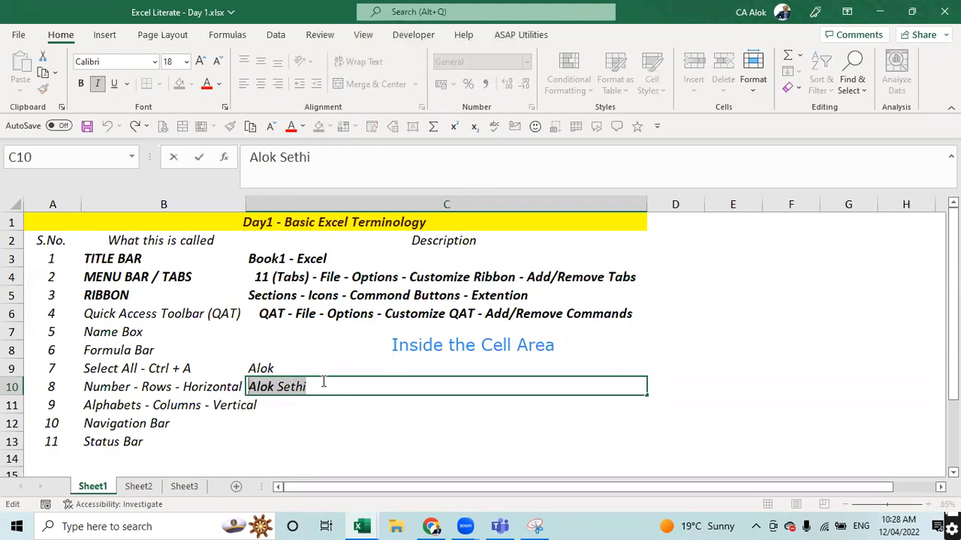
{"action": "key", "text": "ctrl+b"}
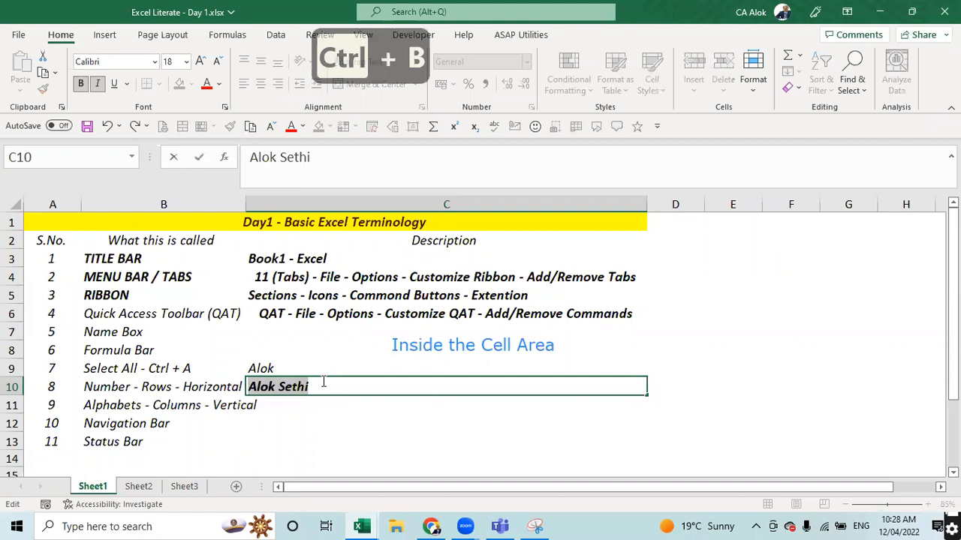
{"action": "key", "text": "Return"}
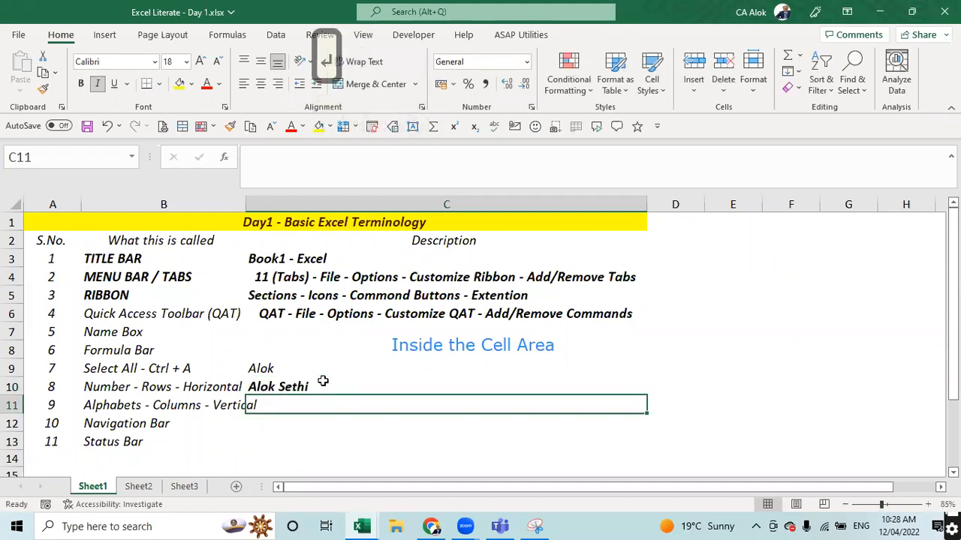
- Check C9's plain first name in edit mode, then select the whole table
{"action": "left_click", "coordinate": [365, 345]}
{"action": "left_click", "coordinate": [356, 362]}
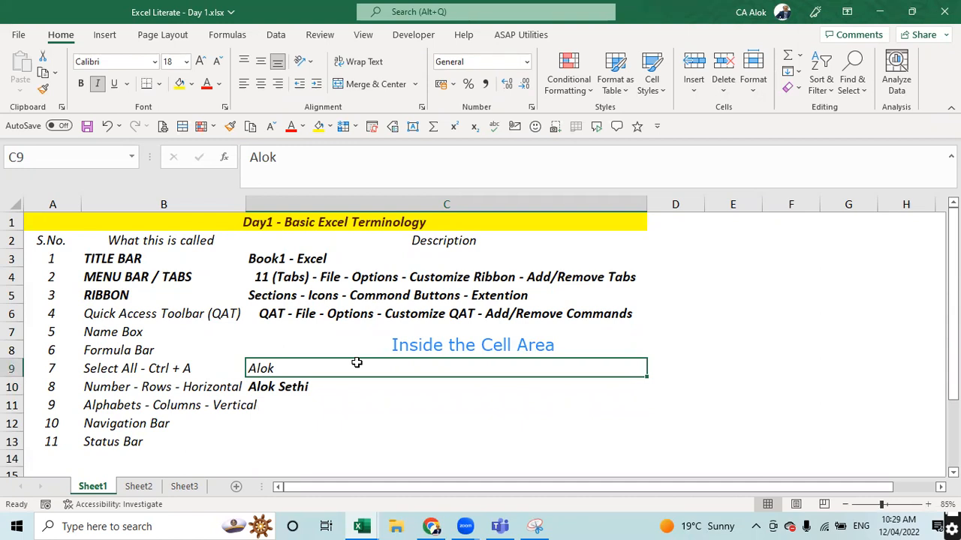
{"action": "key", "text": "F2"}
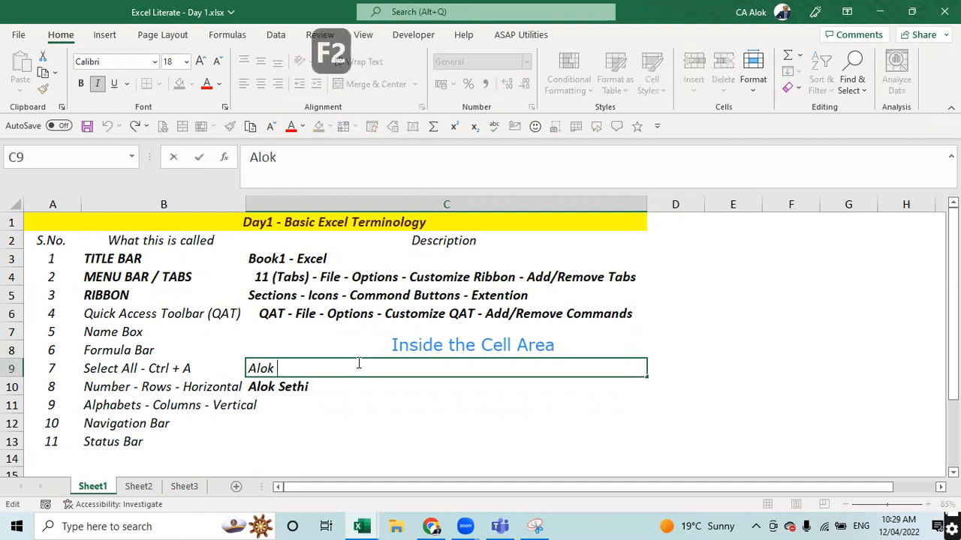
{"action": "key", "text": "ctrl+a"}
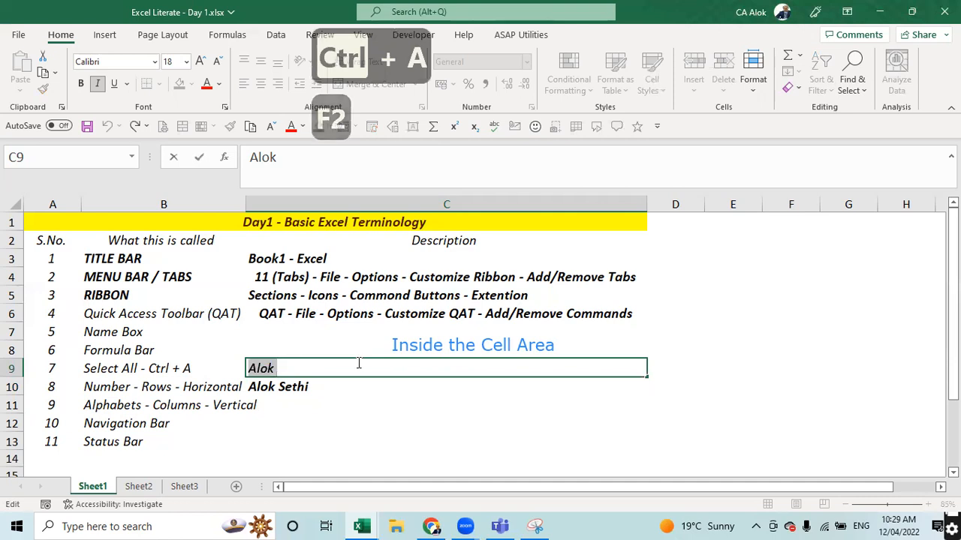
{"action": "key", "text": "Return"}
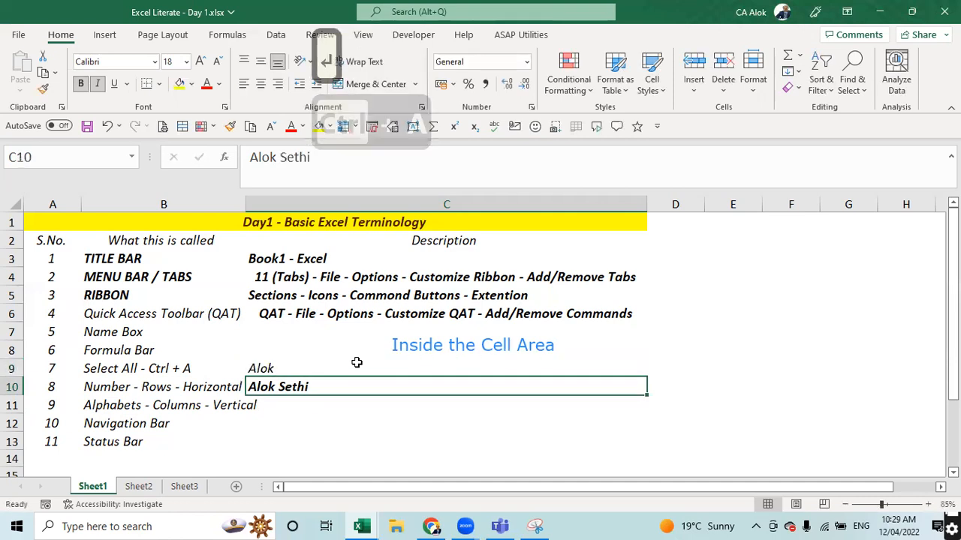
{"action": "key", "text": "ctrl+a"}
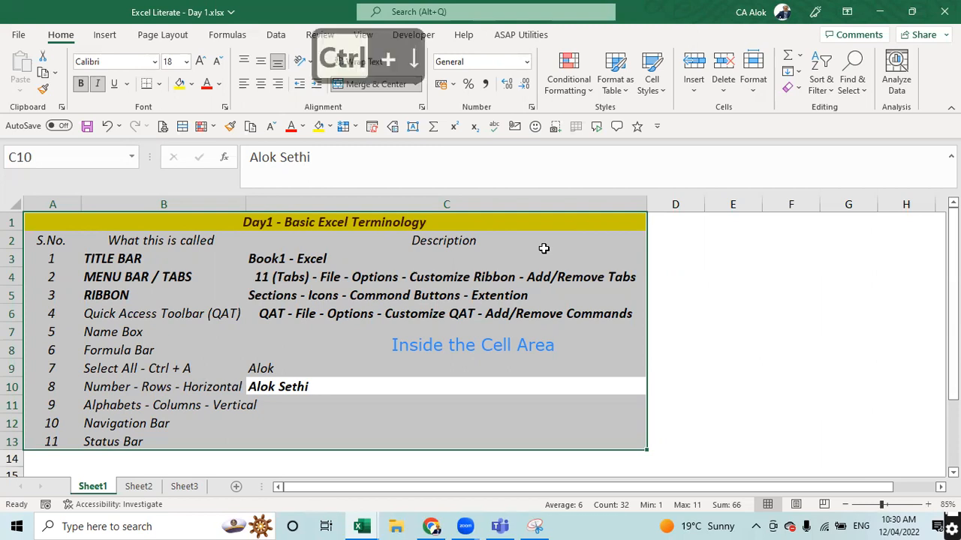
- Jump to the sheet's last row and enter 1048576 in cell C1048576
{"action": "key", "text": "ctrl+Down"}
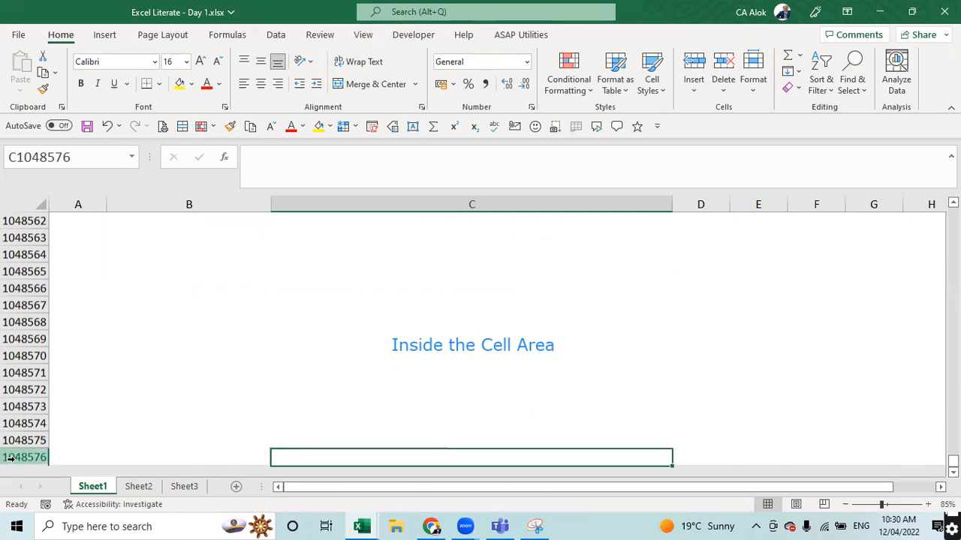
{"action": "left_click", "coordinate": [379, 169]}
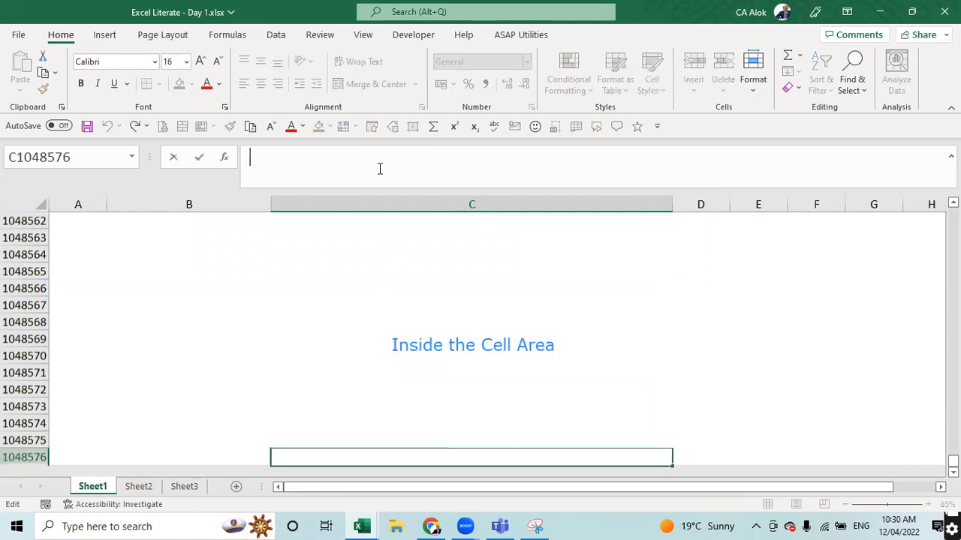
{"action": "key", "text": "End"}
{"action": "key", "text": "Insert"}
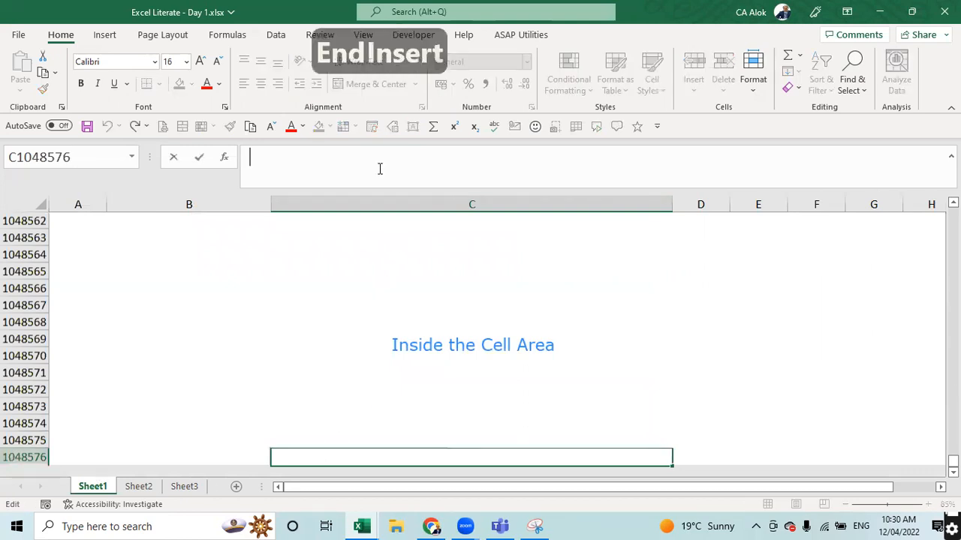
{"action": "key", "text": "Left"}
{"action": "key", "text": "Up"}
{"action": "key", "text": "Num_Lock"}
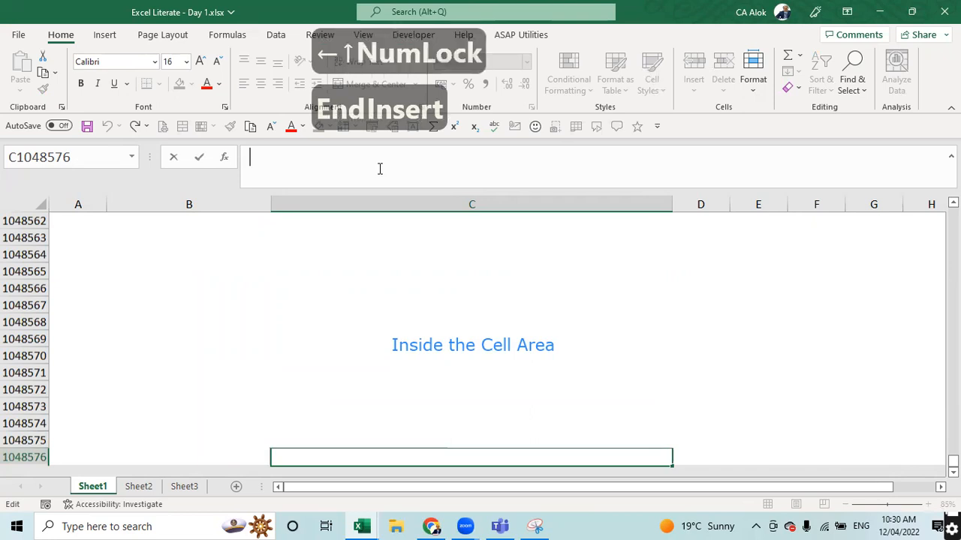
{"action": "type", "text": "1048576"}
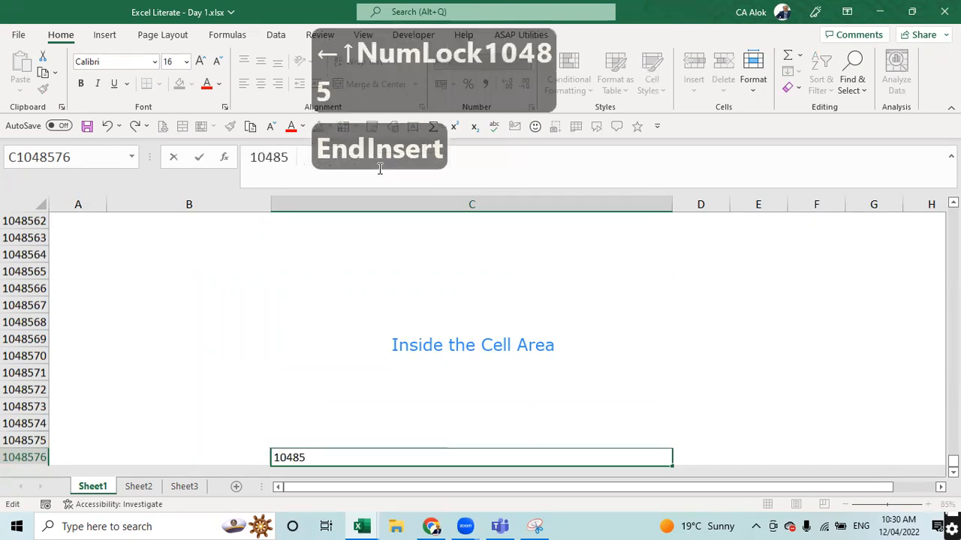
{"action": "key", "text": "Return"}
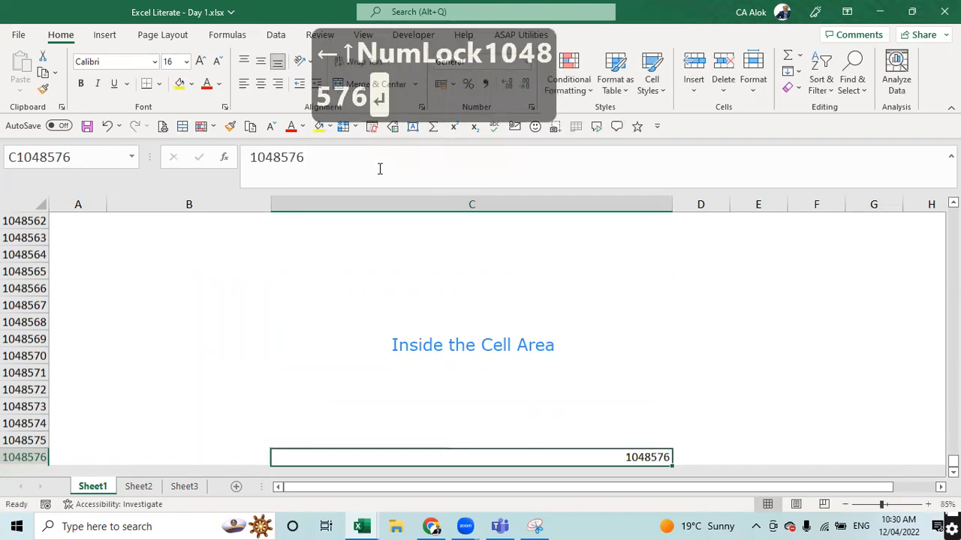
- Centre and enlarge the 1048576 entry, delete it, then jump to the last column
{"action": "left_click", "coordinate": [260, 84]}
{"action": "left_click", "coordinate": [197, 64]}
{"action": "left_click", "coordinate": [198, 65]}
{"action": "left_click", "coordinate": [198, 65]}
{"action": "left_click", "coordinate": [197, 65]}
{"action": "left_click", "coordinate": [198, 65]}
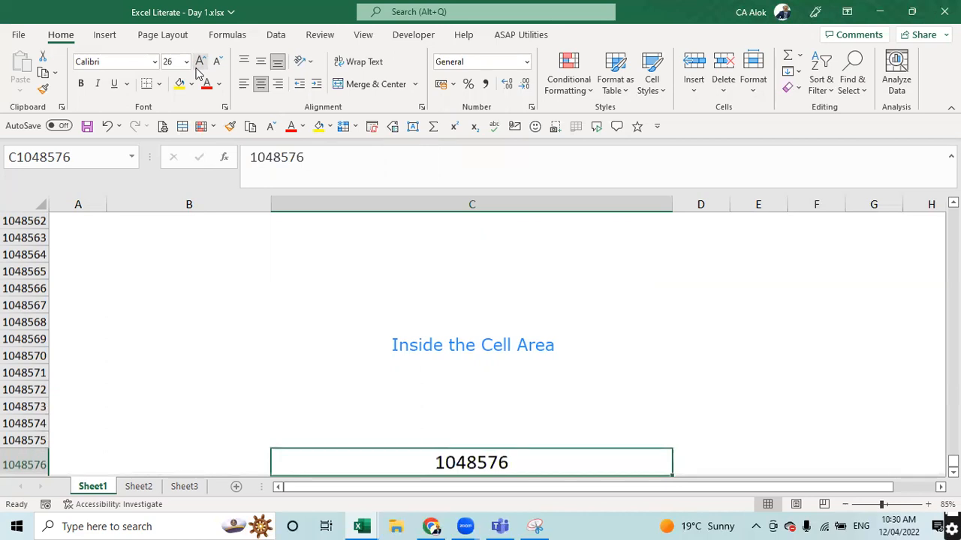
{"action": "key", "text": "Delete"}
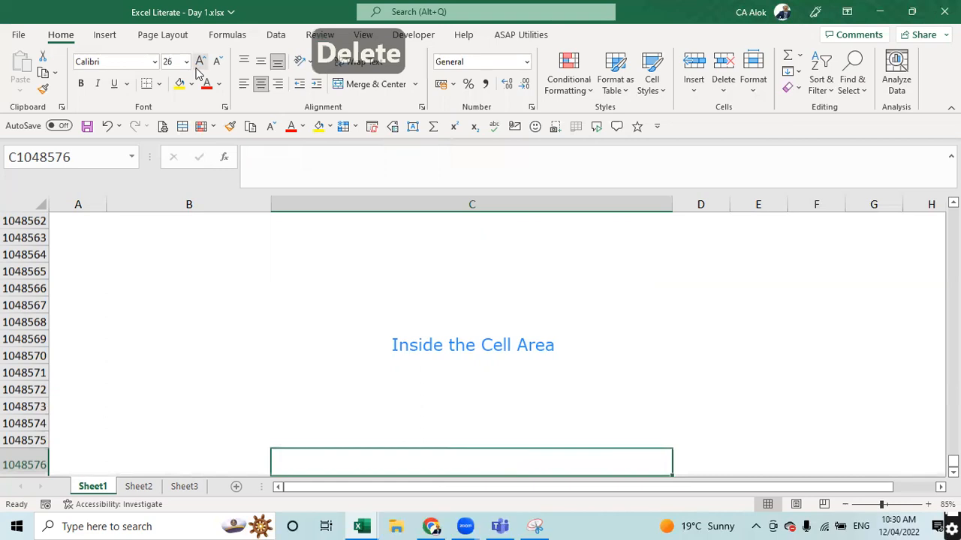
{"action": "key", "text": "ctrl+Right"}
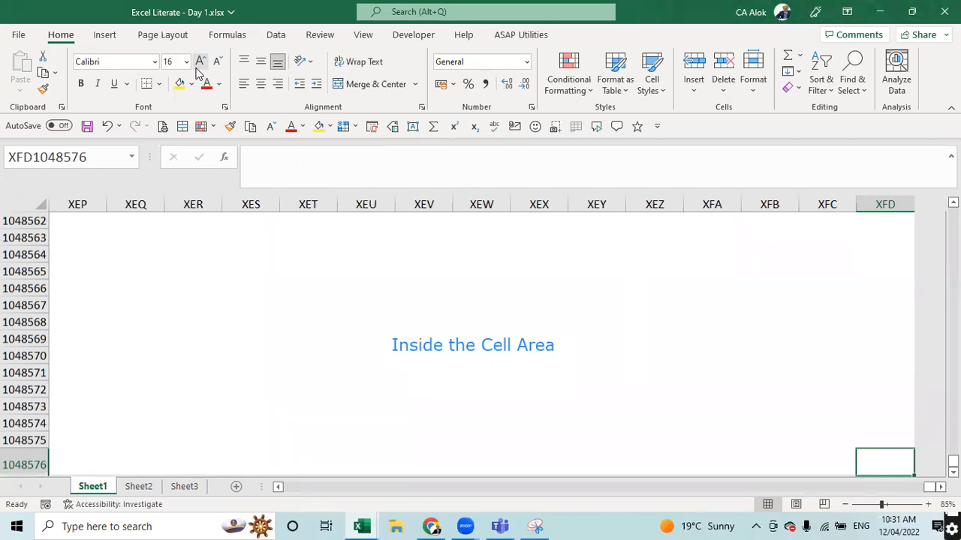
- Enter 16384 in the last cell XFD1048576
{"action": "left_click", "coordinate": [318, 171]}
{"action": "type", "text": "116"}
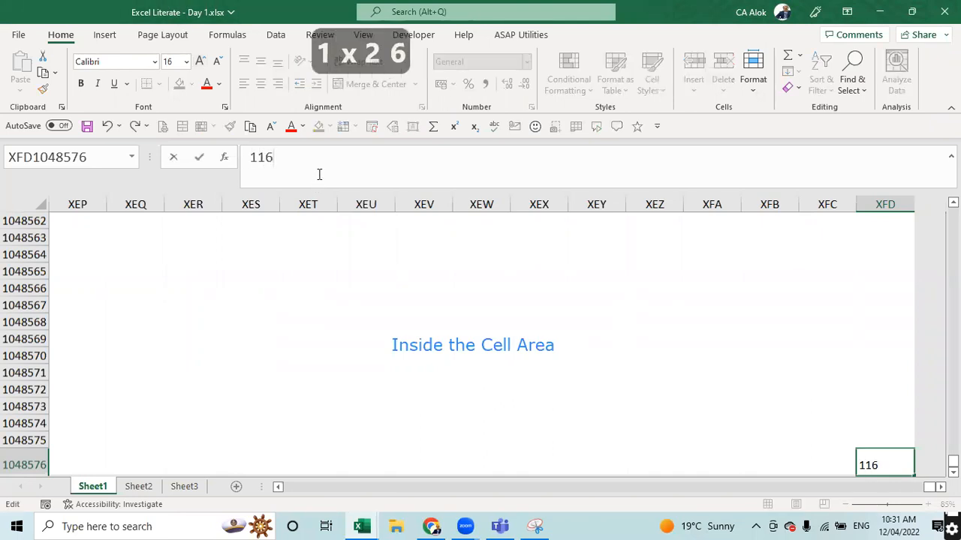
{"action": "key", "text": "BackSpace"}
{"action": "key", "text": "BackSpace"}
{"action": "type", "text": "6384"}
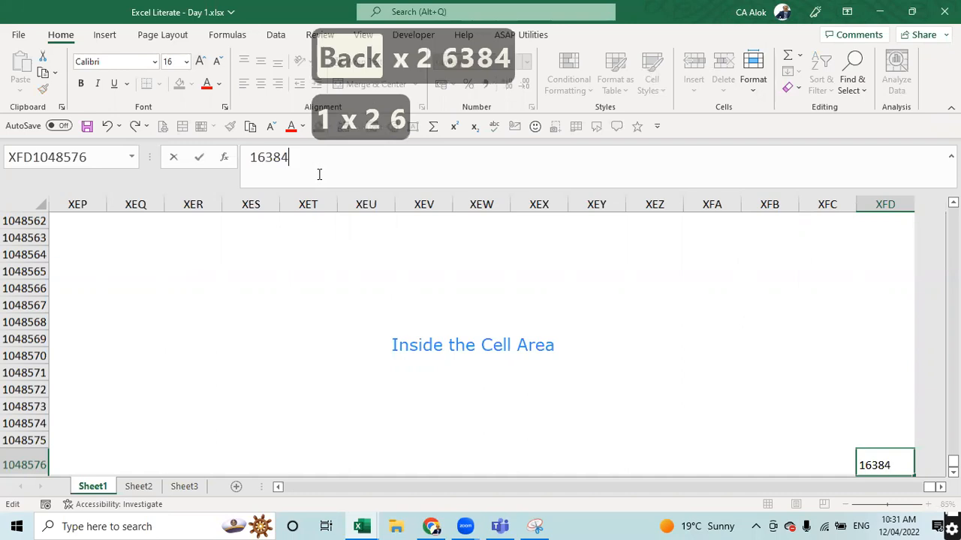
{"action": "key", "text": "Return"}
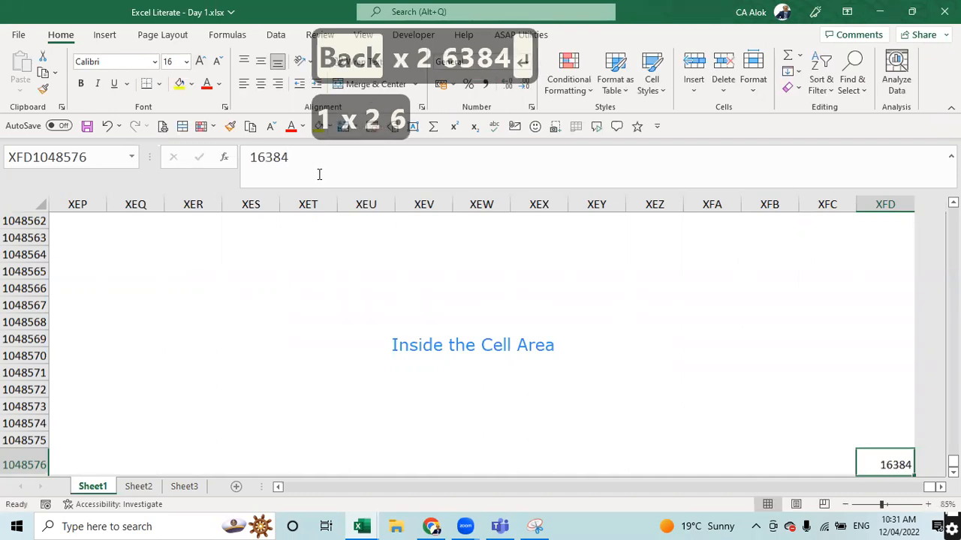
- Select the entire last column XFD, checking back on the 16384 cell
{"action": "left_click", "coordinate": [751, 389]}
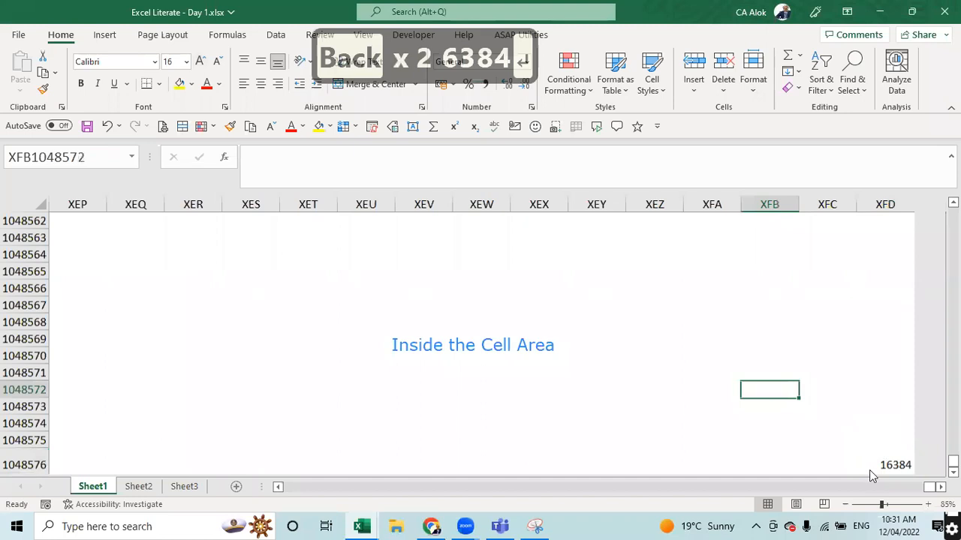
{"action": "left_click", "coordinate": [883, 205]}
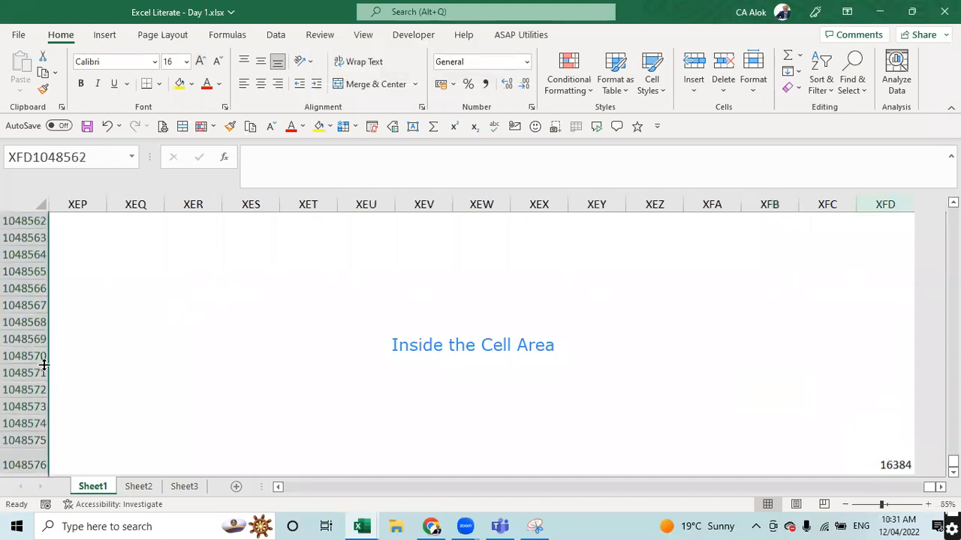
{"action": "left_click", "coordinate": [891, 462]}
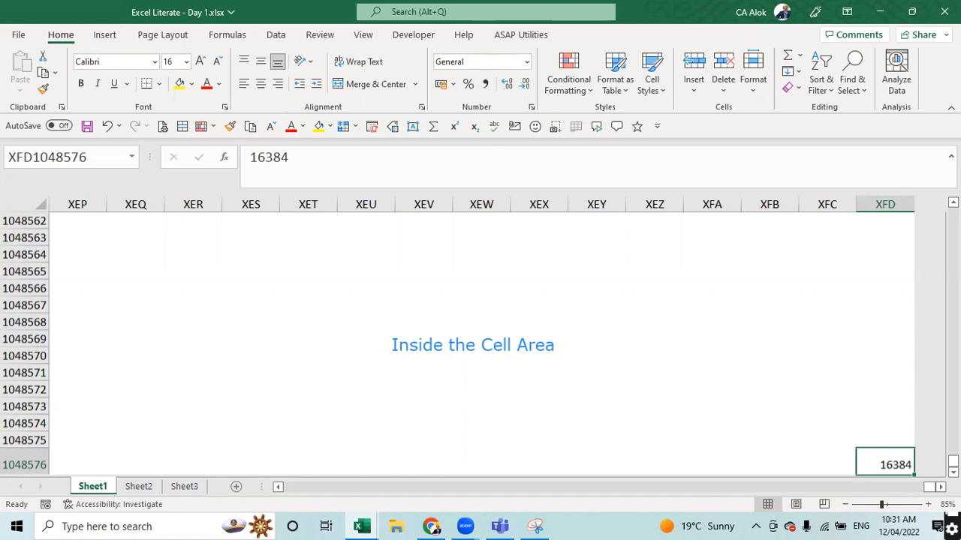
{"action": "left_click", "coordinate": [879, 205]}
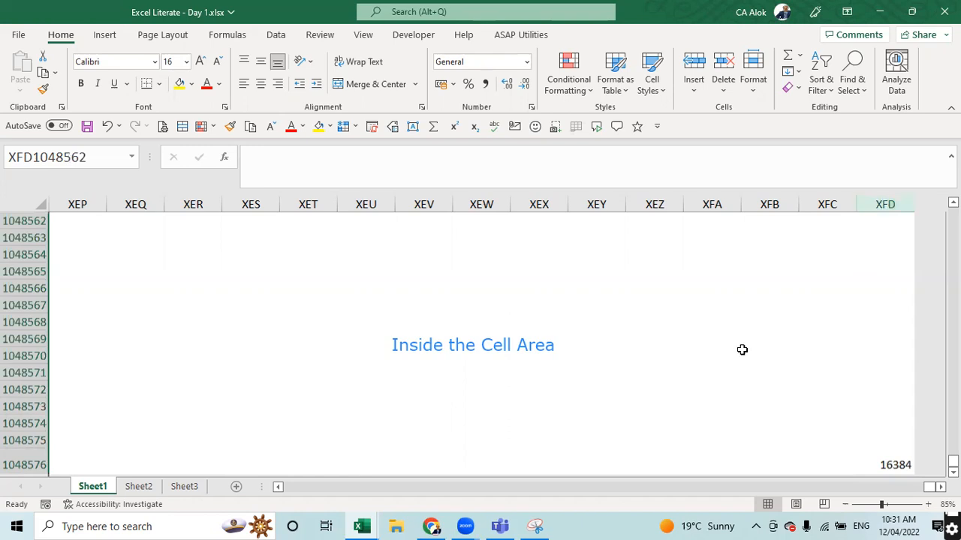
{"action": "left_click", "coordinate": [409, 494]}
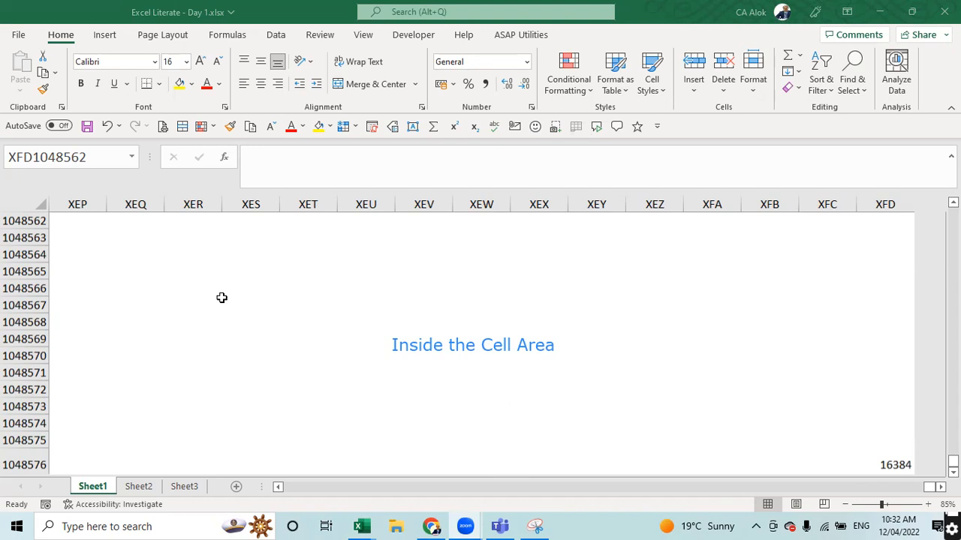
{"action": "key", "text": "ctrl+space"}
- Turn on R1C1 reference style in Excel's Formulas options
{"action": "left_click", "coordinate": [13, 35]}
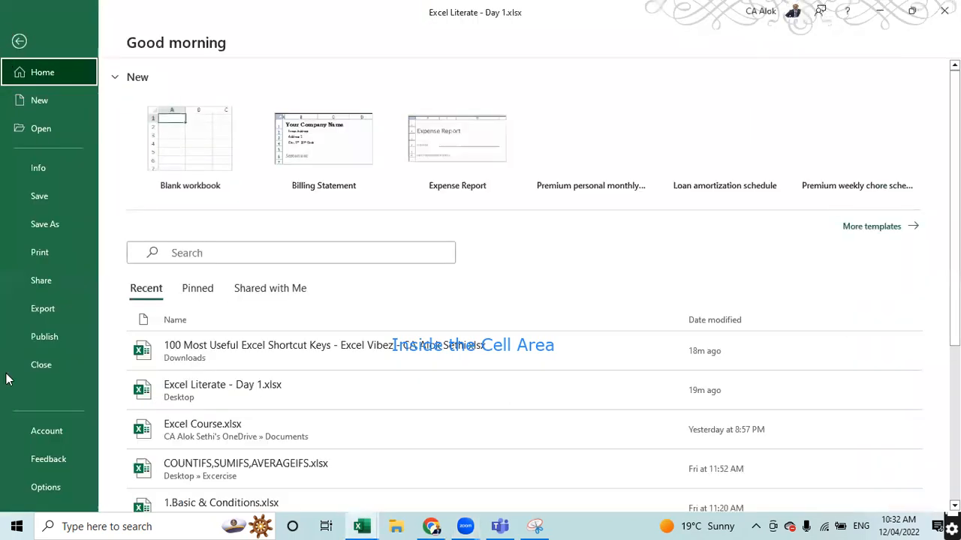
{"action": "left_click", "coordinate": [45, 488]}
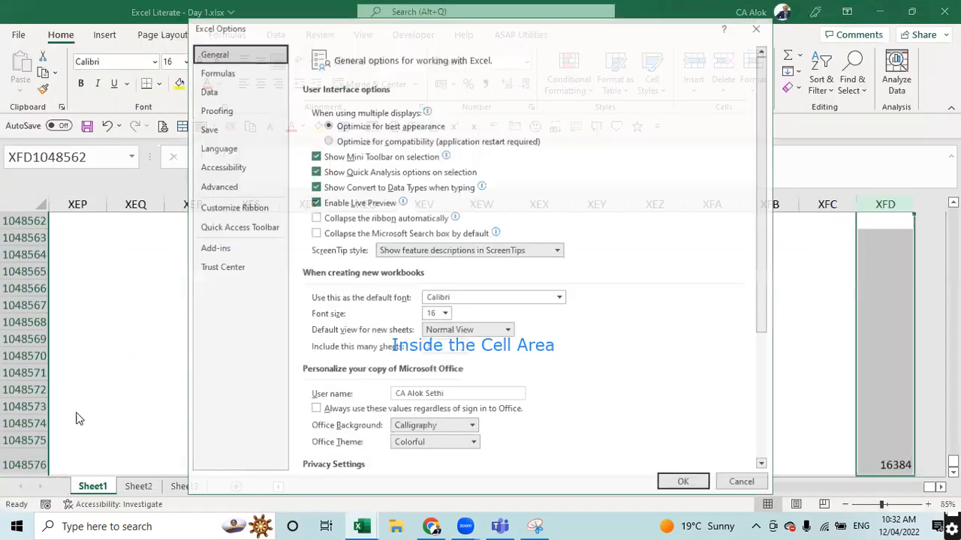
{"action": "left_click", "coordinate": [224, 75]}
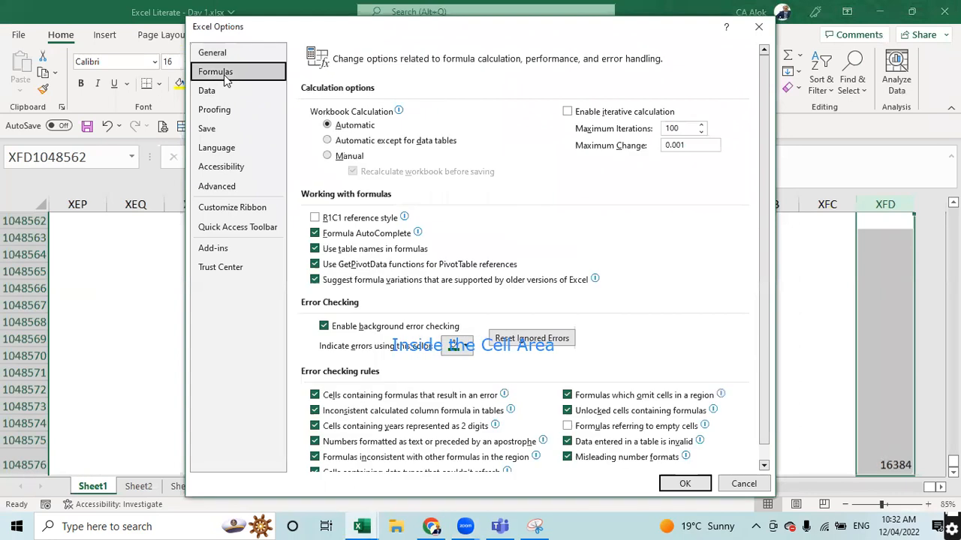
{"action": "left_click", "coordinate": [315, 219]}
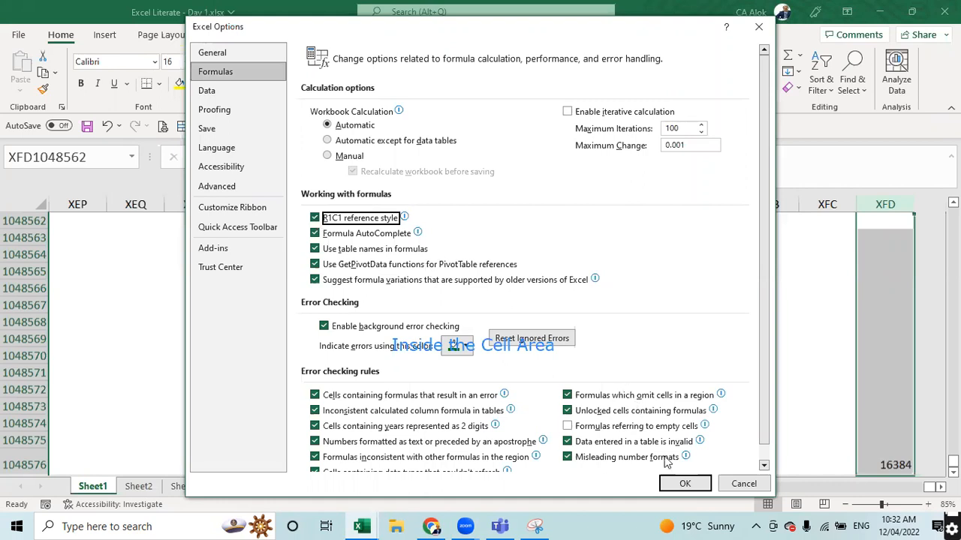
{"action": "left_click", "coordinate": [685, 485]}
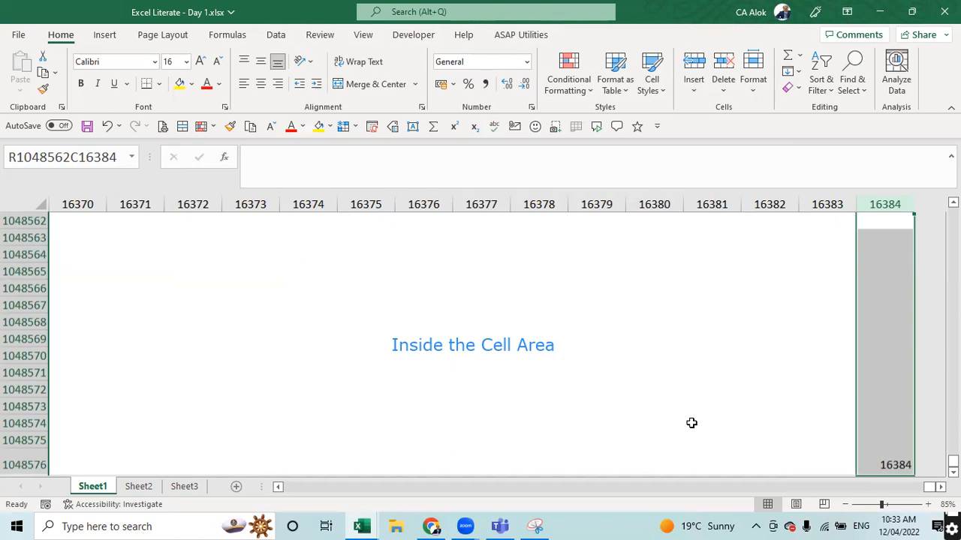
{"action": "left_click", "coordinate": [413, 293]}
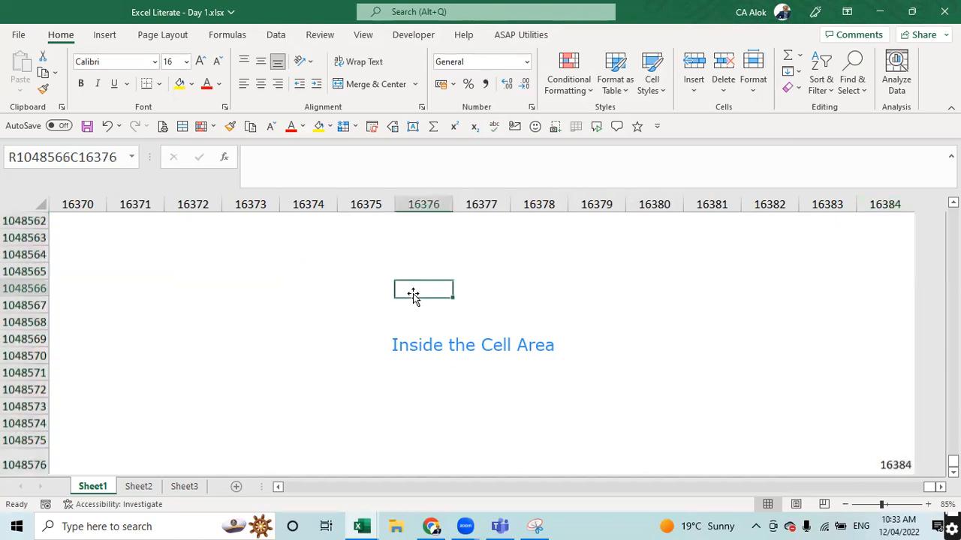
{"action": "scroll", "coordinate": [413, 294], "scroll_direction": "up", "scroll_amount": 5}
{"action": "scroll", "coordinate": [413, 294], "scroll_direction": "down", "scroll_amount": 10}
{"action": "scroll", "coordinate": [413, 294], "scroll_direction": "up", "scroll_amount": 1}
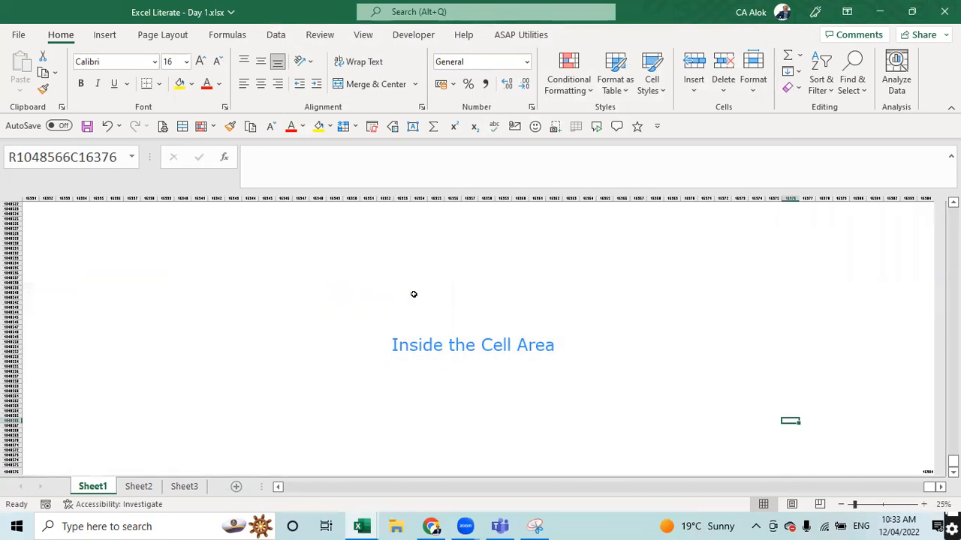
{"action": "scroll", "coordinate": [413, 295], "scroll_direction": "up", "scroll_amount": 5}
{"action": "left_click", "coordinate": [419, 290]}
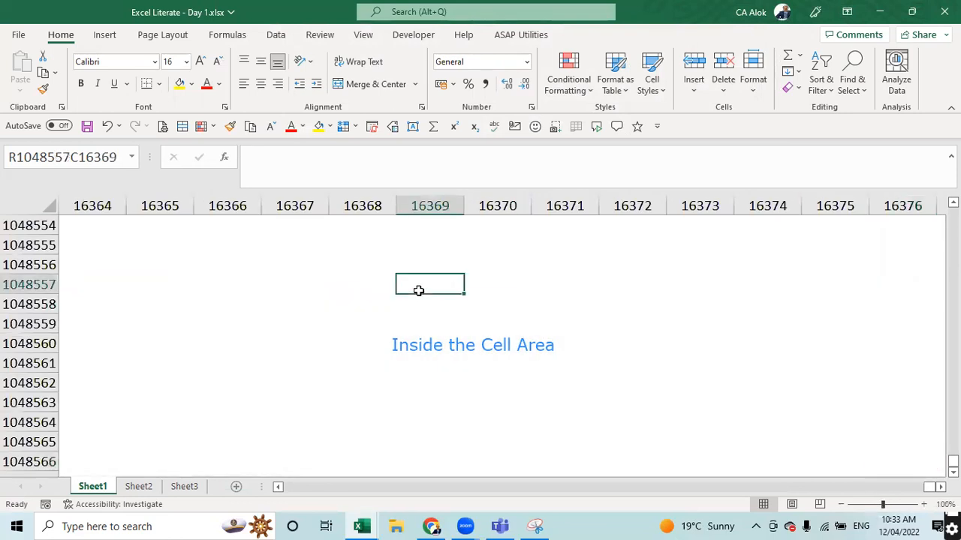
{"action": "left_click", "coordinate": [292, 159]}
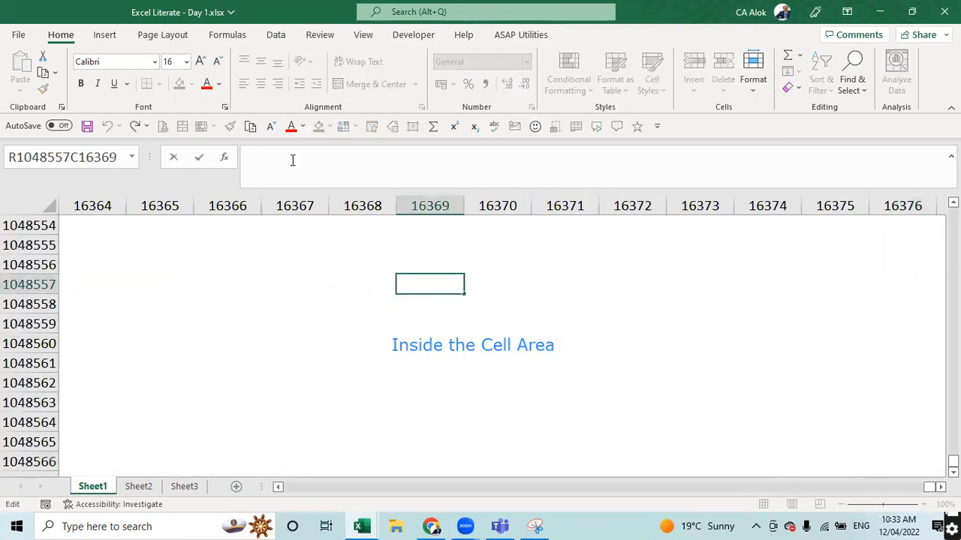
{"action": "type", "text": "="}
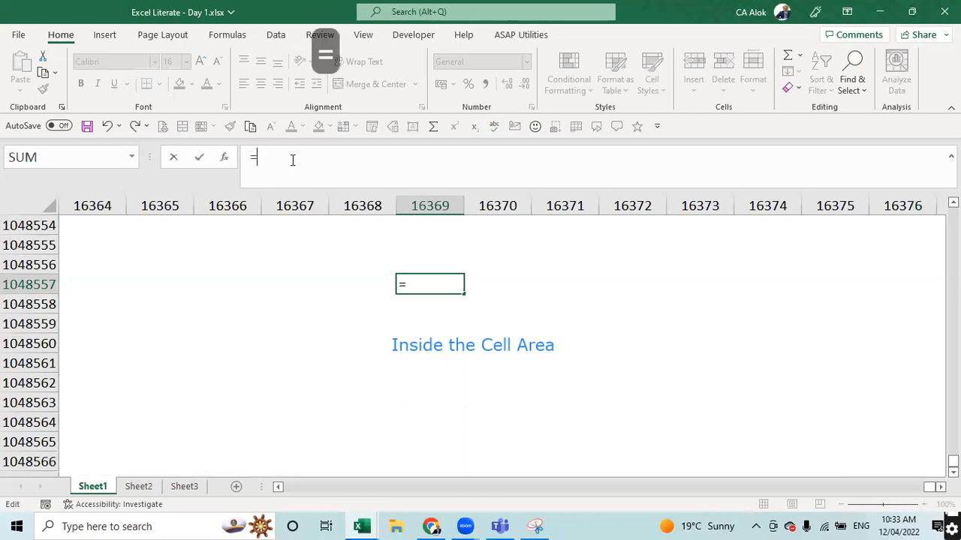
{"action": "type", "text": "104857"}
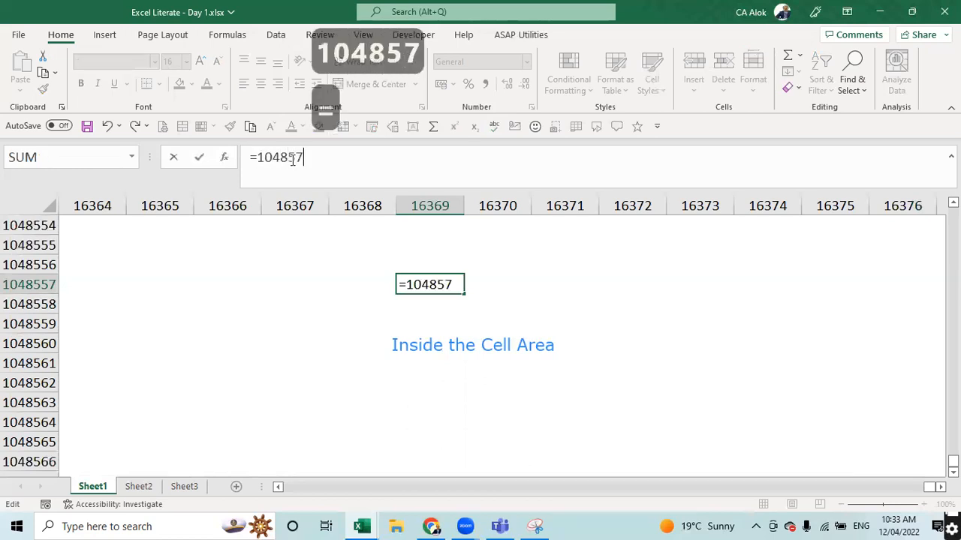
{"action": "type", "text": "6*"}
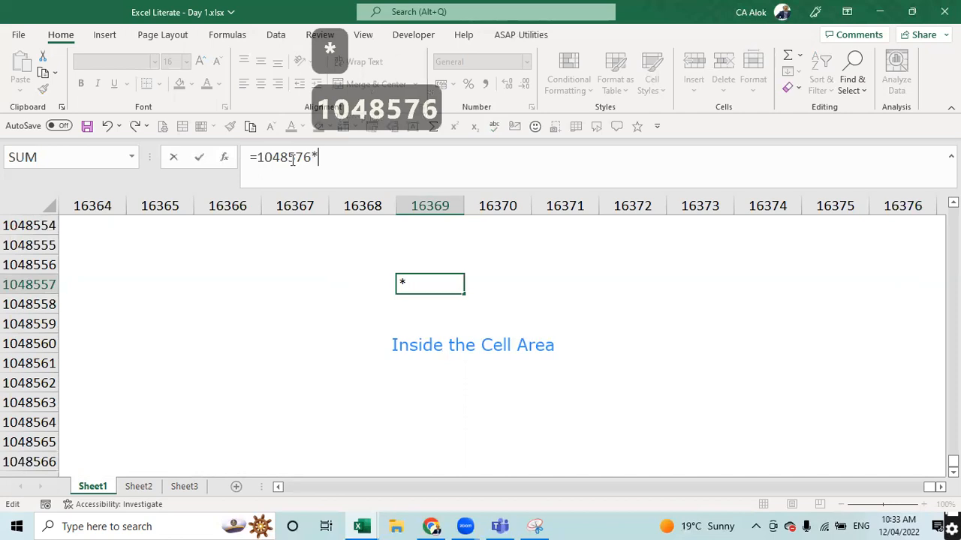
{"action": "type", "text": "16384"}
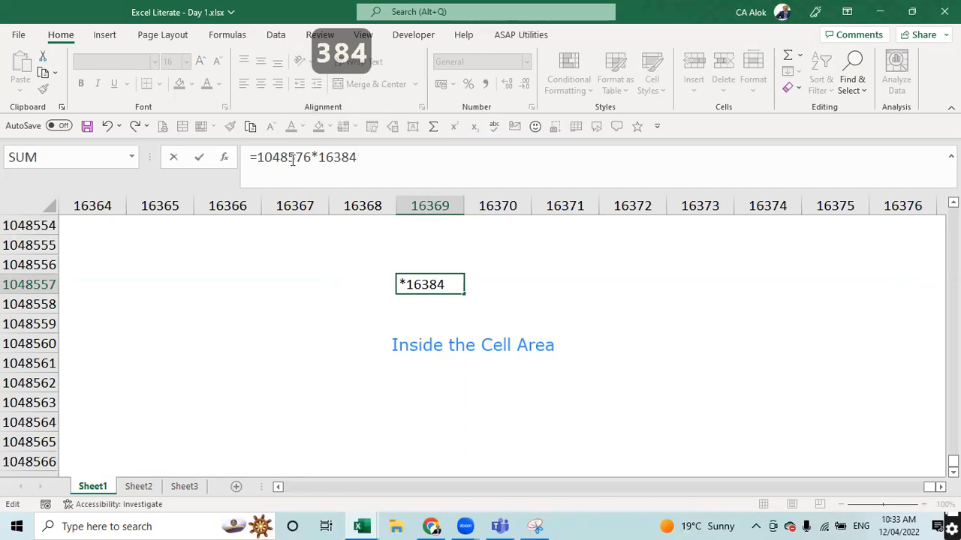
{"action": "key", "text": "Return"}
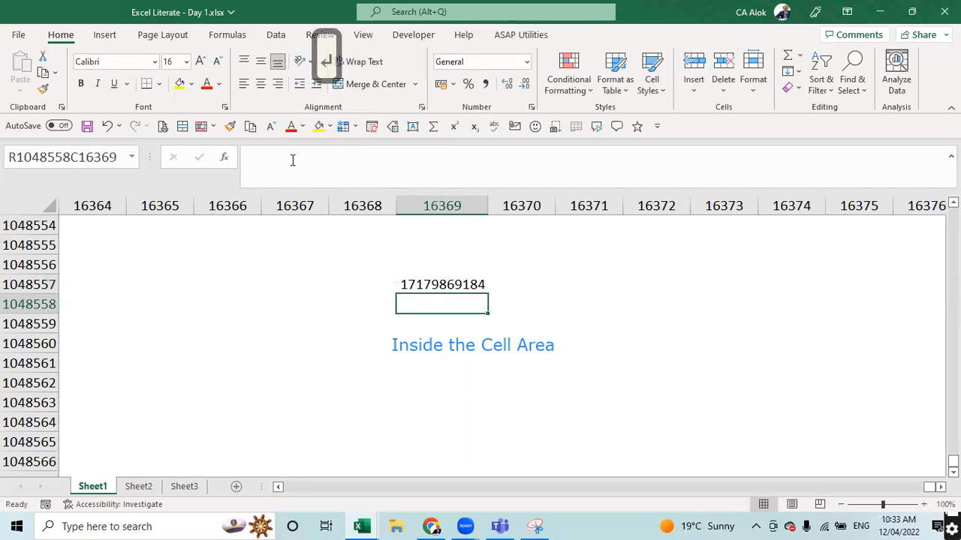
- Widen column 16369 and show the total as 17,179,869,184 with thousands separators and no decimals
{"action": "scroll", "coordinate": [563, 308], "scroll_direction": "up", "scroll_amount": 5}
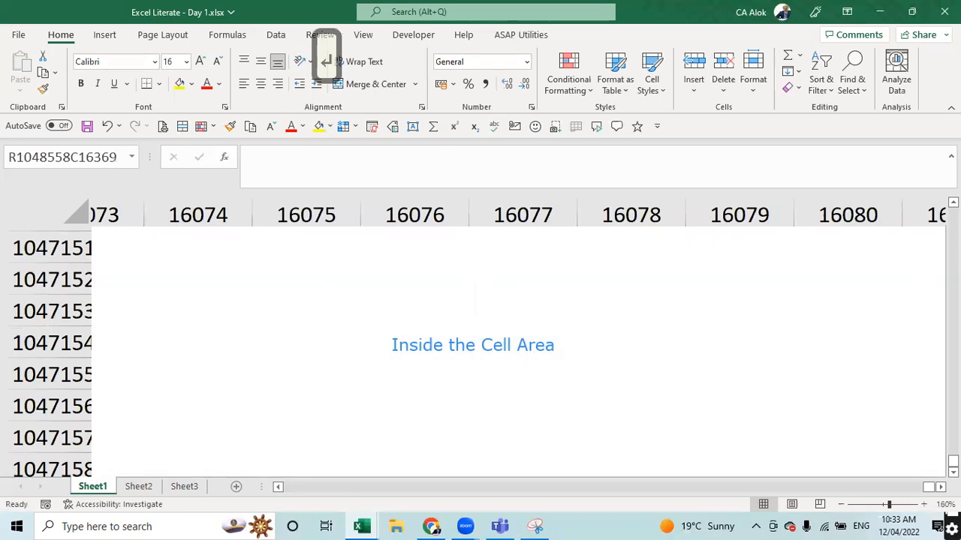
{"action": "key", "text": "ctrl+BackSpace"}
{"action": "left_click", "coordinate": [417, 302]}
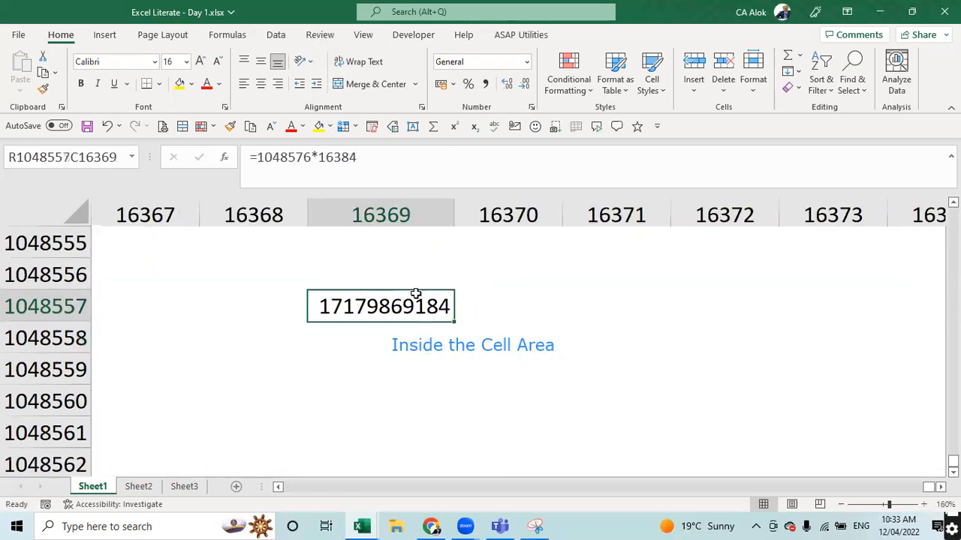
{"action": "left_click_drag", "start_coordinate": [457, 207], "coordinate": [495, 208]}
{"action": "left_click", "coordinate": [486, 83]}
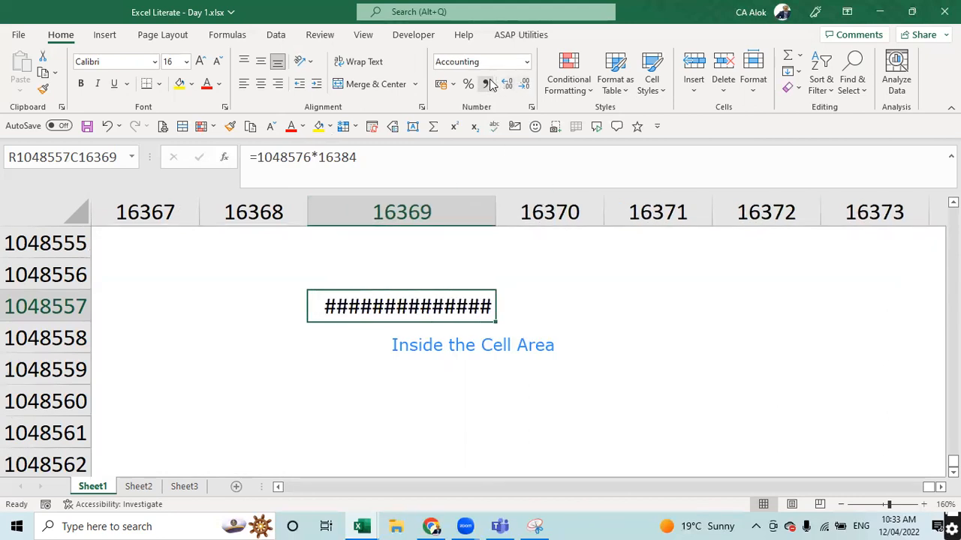
{"action": "left_click_drag", "start_coordinate": [496, 218], "coordinate": [555, 209]}
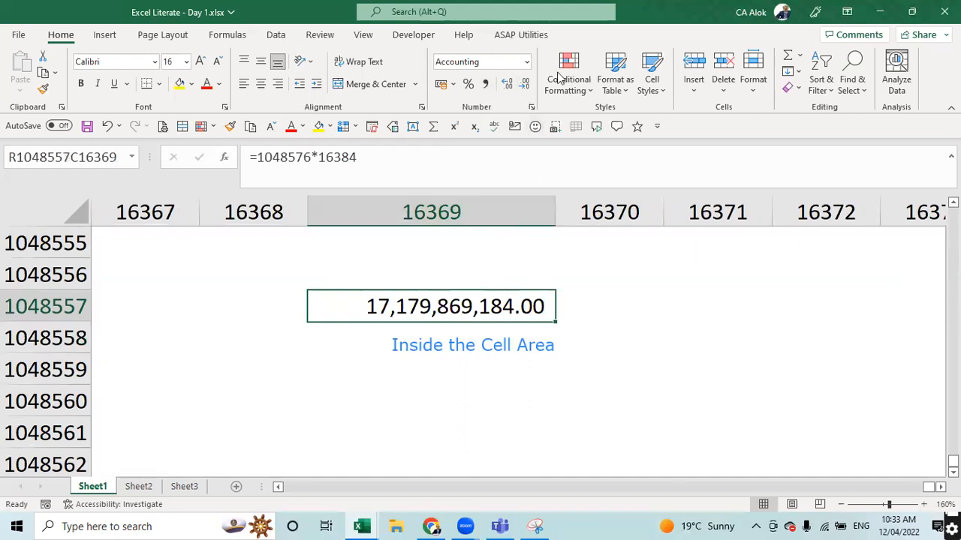
{"action": "left_click", "coordinate": [523, 83]}
{"action": "left_click", "coordinate": [524, 83]}
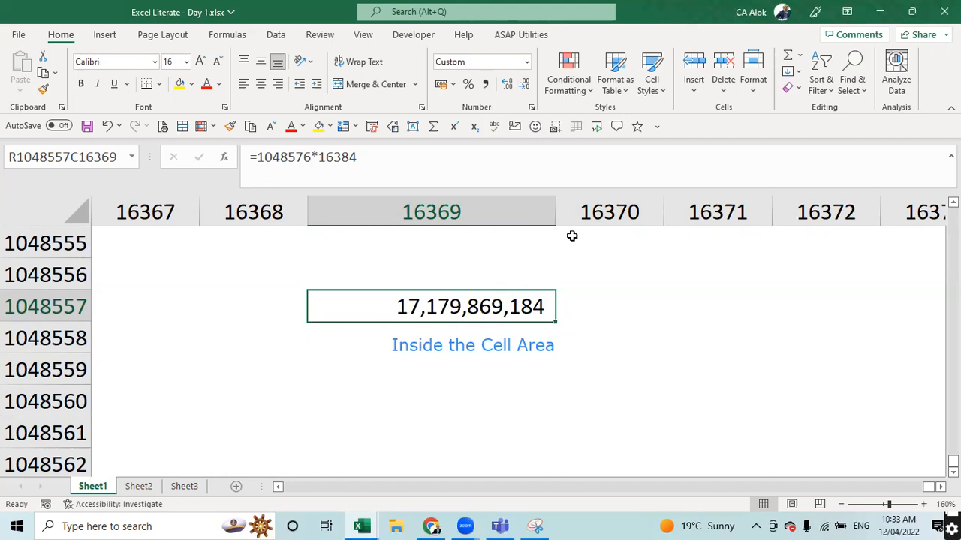
- Apply the Fraction 'As tenths' number format to the total-cells cell
{"action": "left_click", "coordinate": [527, 62]}
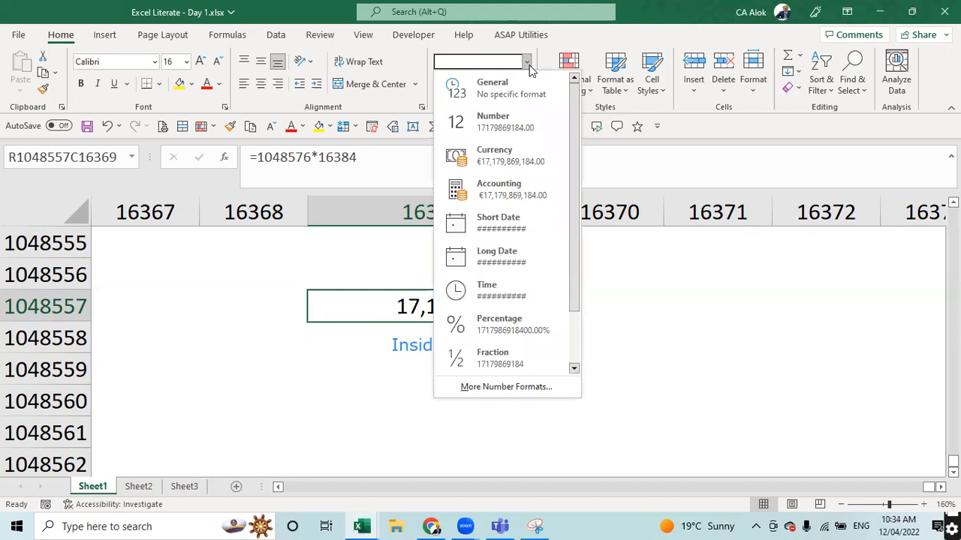
{"action": "left_click_drag", "start_coordinate": [572, 166], "coordinate": [562, 228]}
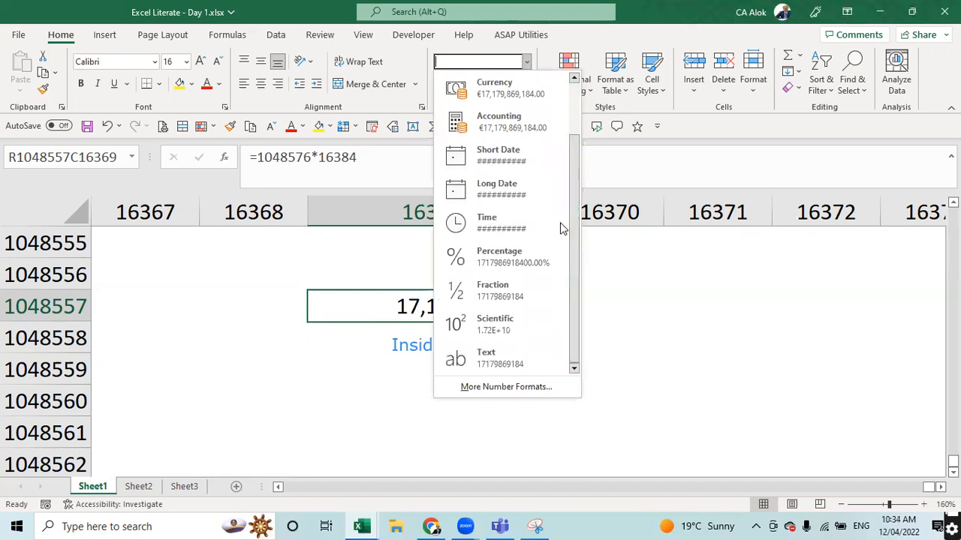
{"action": "left_click_drag", "start_coordinate": [575, 223], "coordinate": [572, 150]}
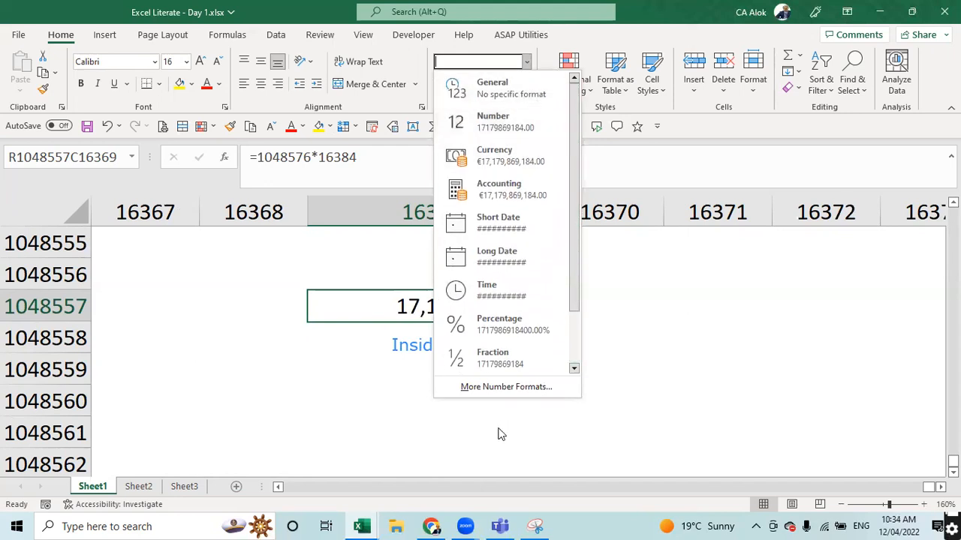
{"action": "left_click", "coordinate": [503, 391]}
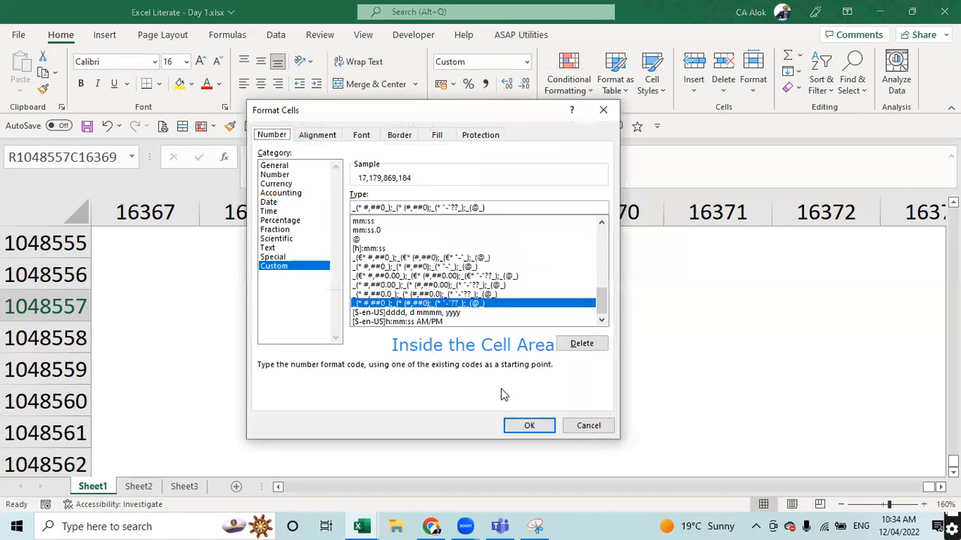
{"action": "left_click", "coordinate": [282, 256]}
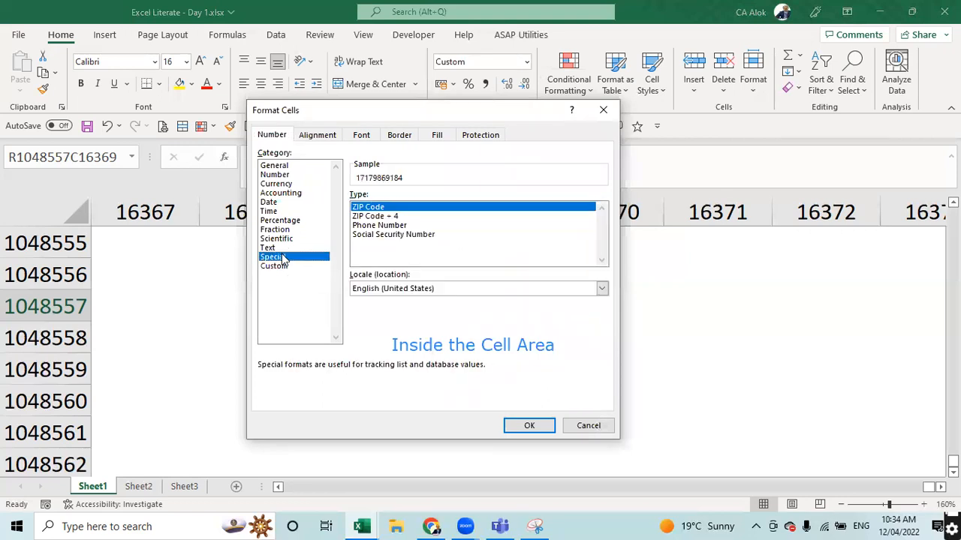
{"action": "left_click", "coordinate": [279, 248]}
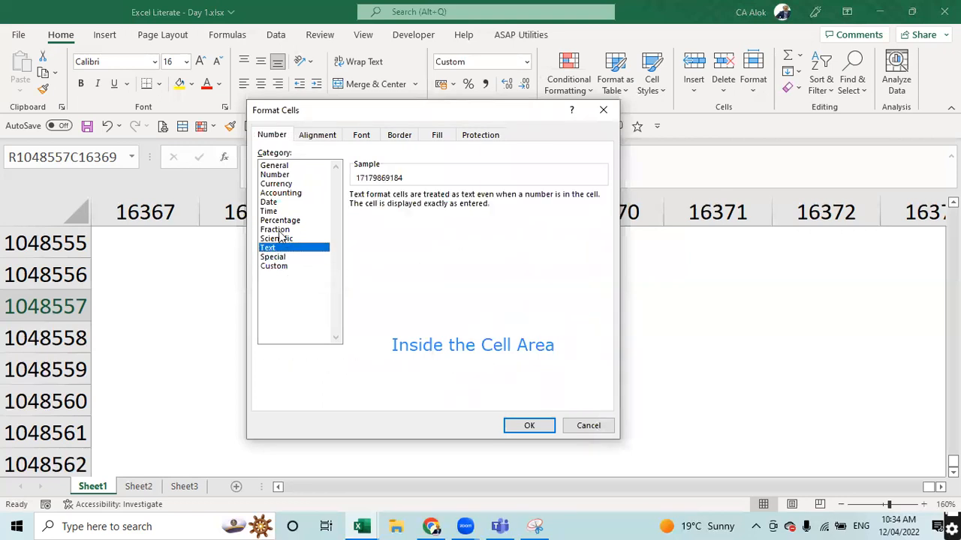
{"action": "left_click", "coordinate": [279, 231]}
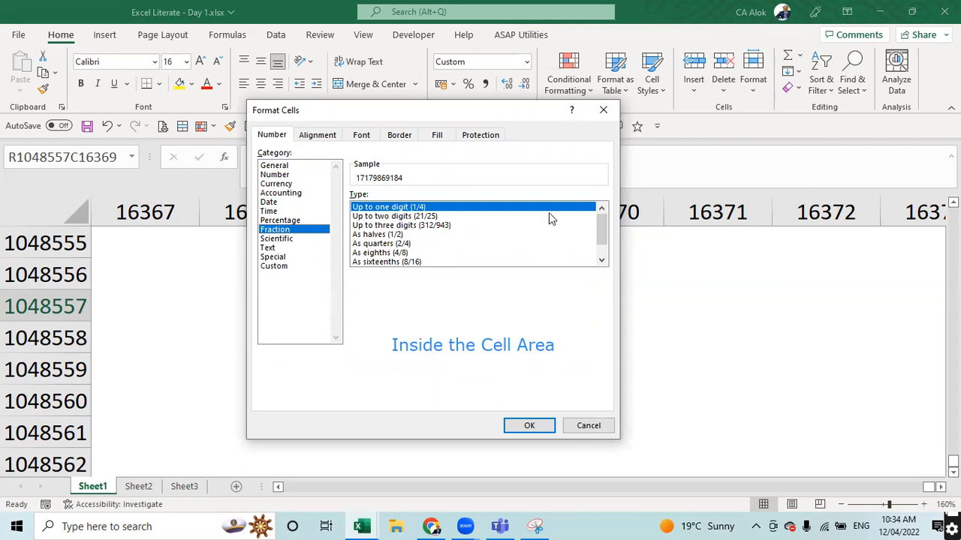
{"action": "left_click_drag", "start_coordinate": [601, 230], "coordinate": [600, 247]}
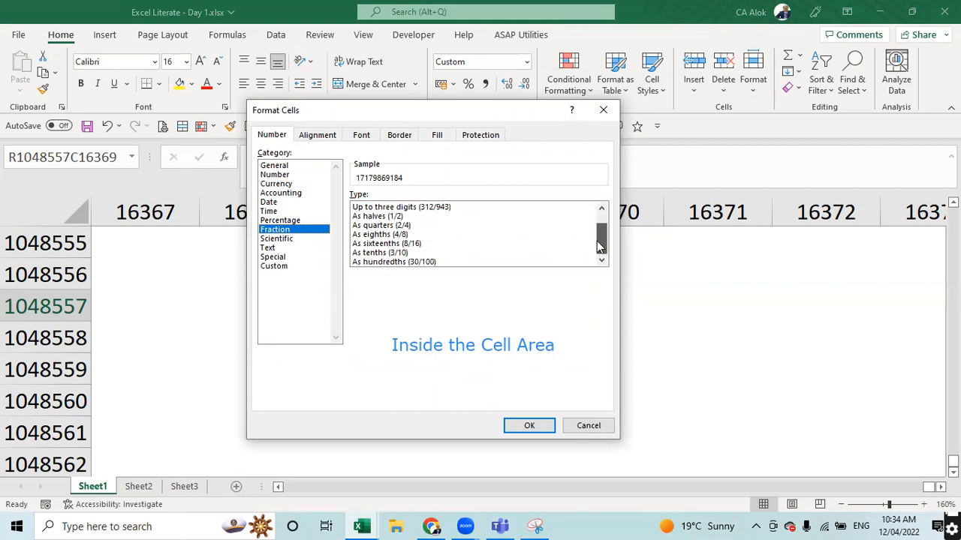
{"action": "left_click", "coordinate": [478, 253]}
{"action": "left_click", "coordinate": [526, 426]}
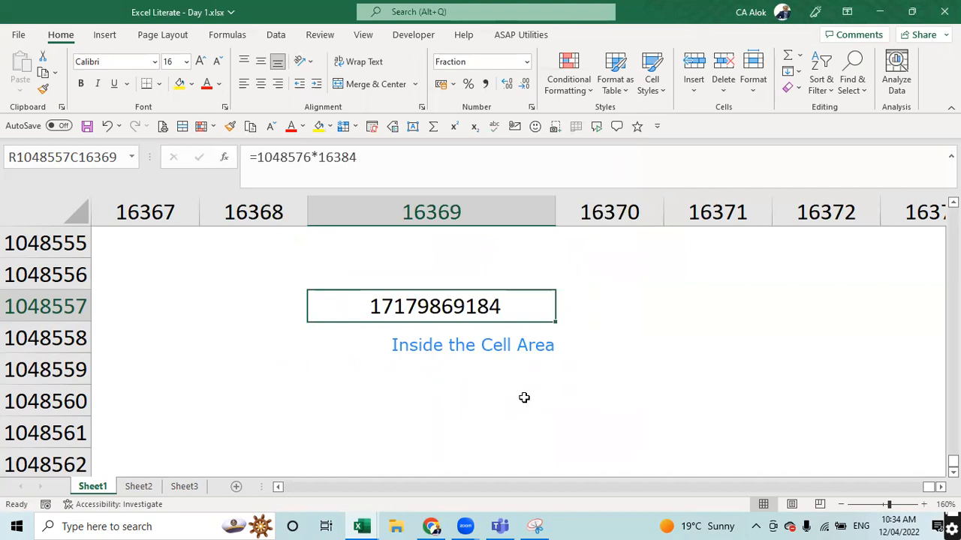
- Append /1000000 to the formula so it shows 17179 9/10, then check its format settings
{"action": "key", "text": "F2"}
{"action": "type", "text": "/"}
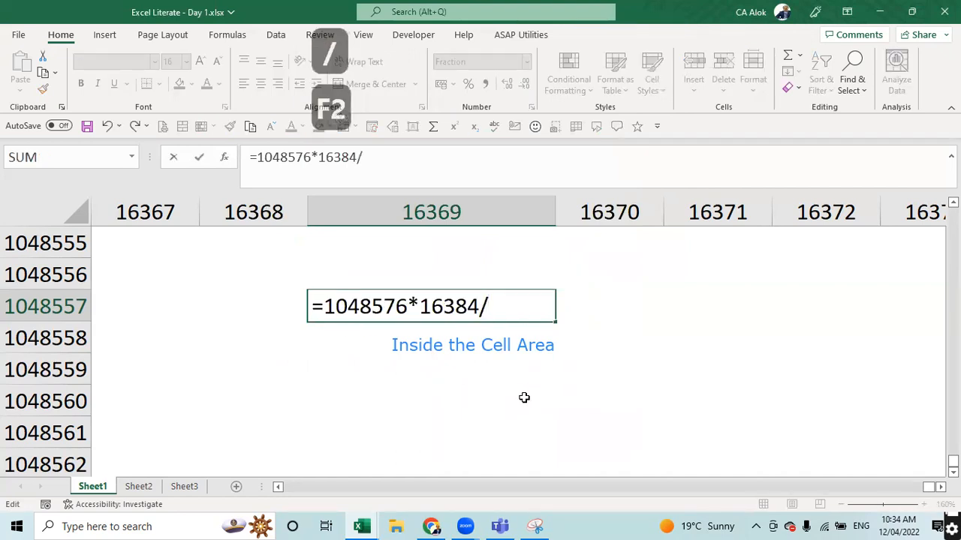
{"action": "type", "text": "1000000"}
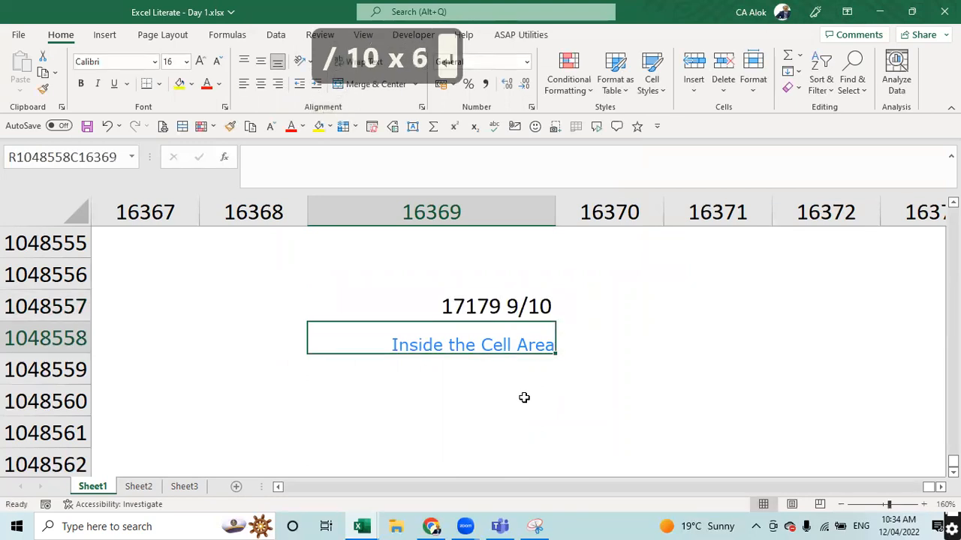
{"action": "key", "text": "Up"}
{"action": "key", "text": "ctrl+1"}
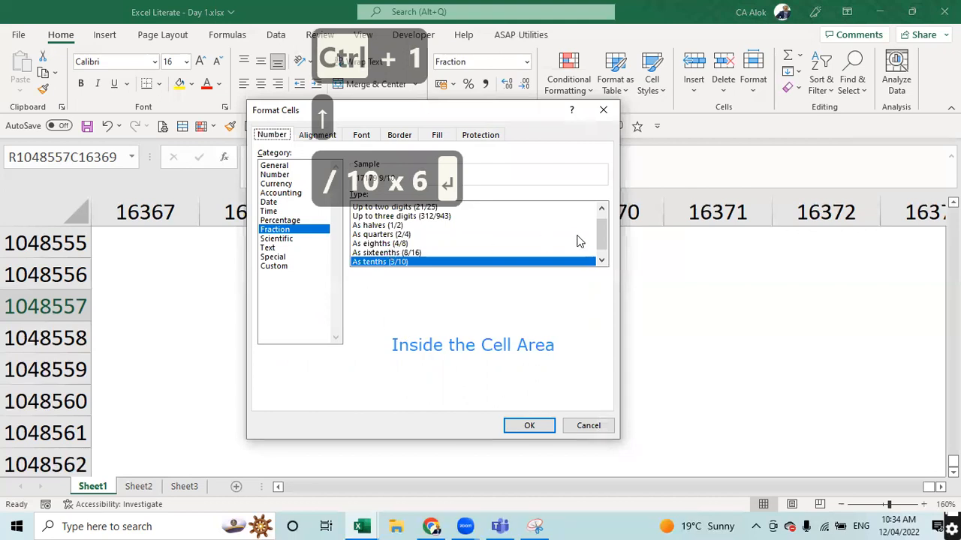
{"action": "left_click_drag", "start_coordinate": [601, 239], "coordinate": [589, 208]}
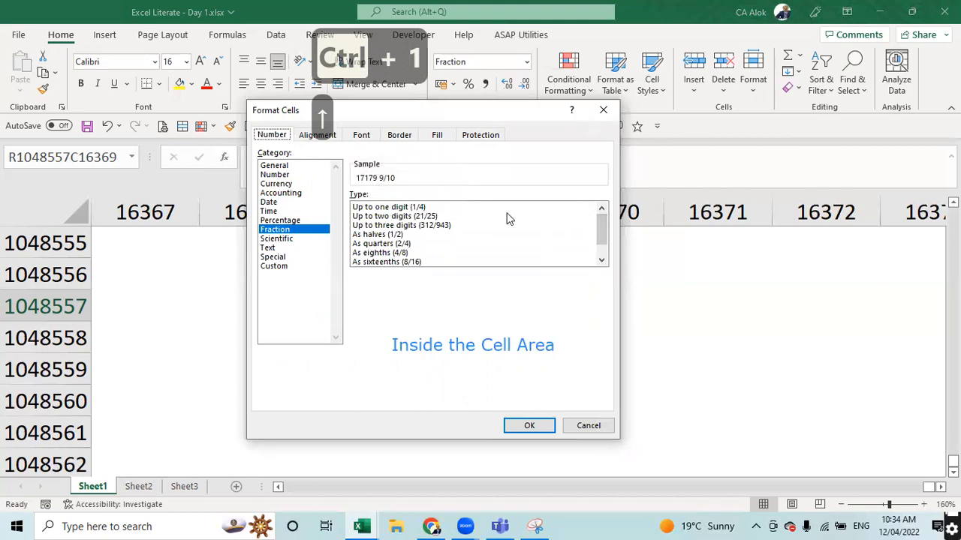
{"action": "key", "text": "Escape"}
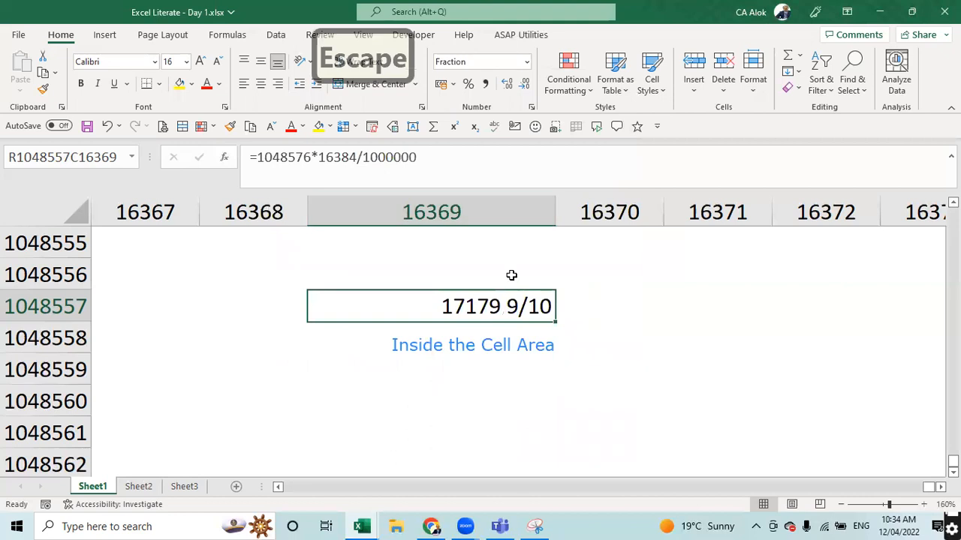
- Undo the previous change, then divide the total-cells formula by 100000
{"action": "key", "text": "ctrl+z"}
{"action": "key", "text": "ctrl+z"}
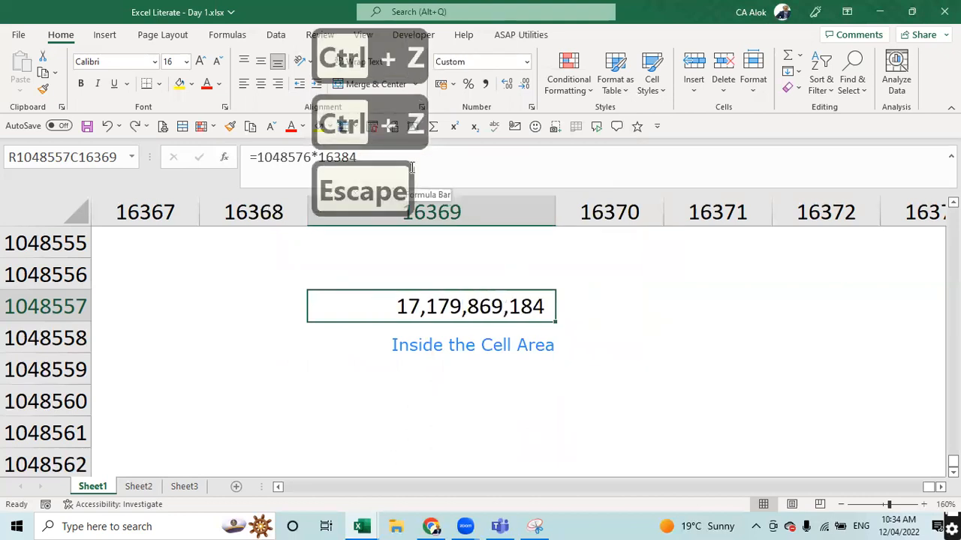
{"action": "key", "text": "F2"}
{"action": "type", "text": "/"}
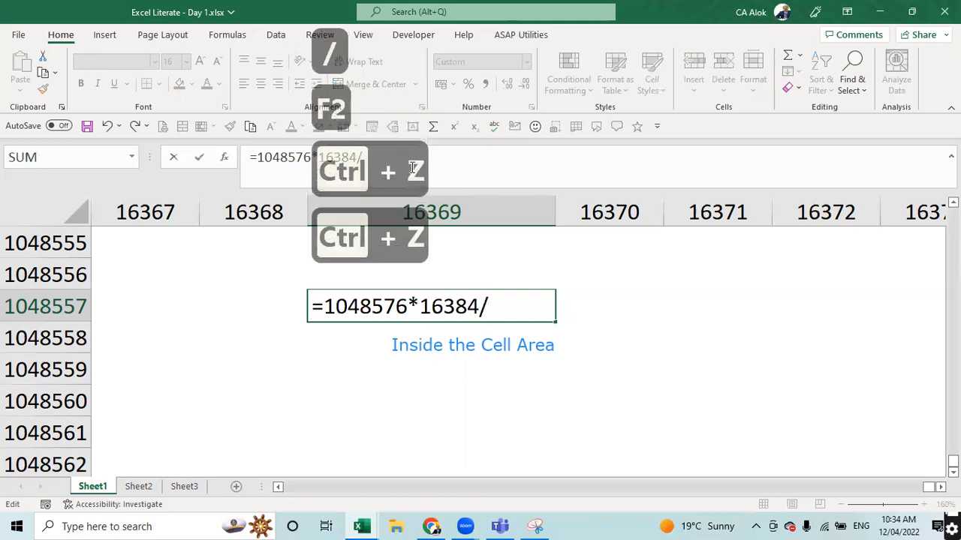
{"action": "type", "text": "100000"}
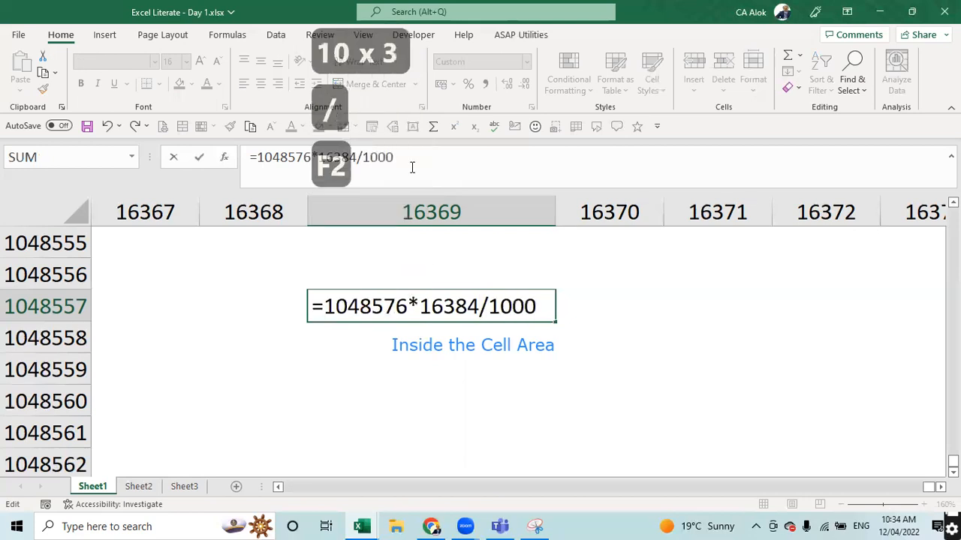
{"action": "key", "text": "Return"}
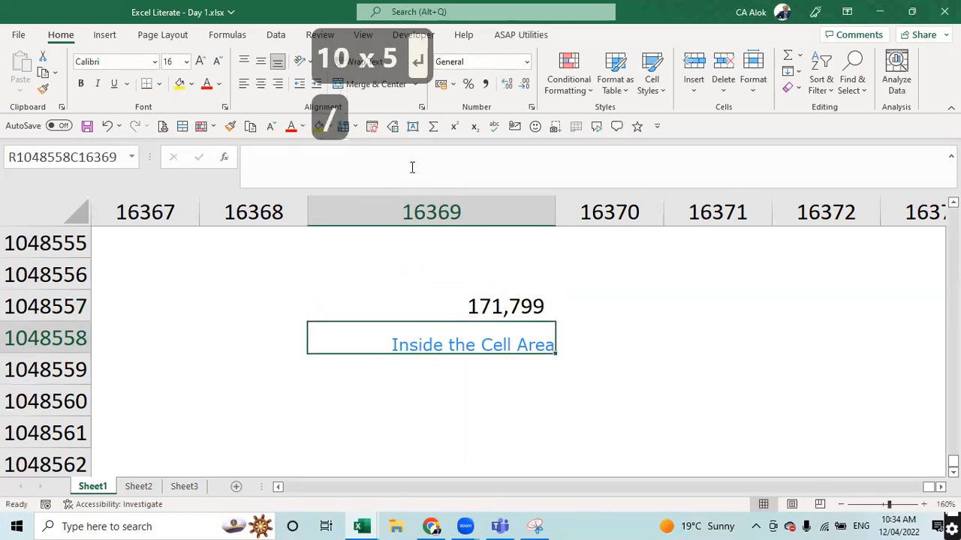
- Add a zero to make the divisor 1000000
{"action": "key", "text": "Up"}
{"action": "key", "text": "F2"}
{"action": "type", "text": "048576*16384/1000000"}
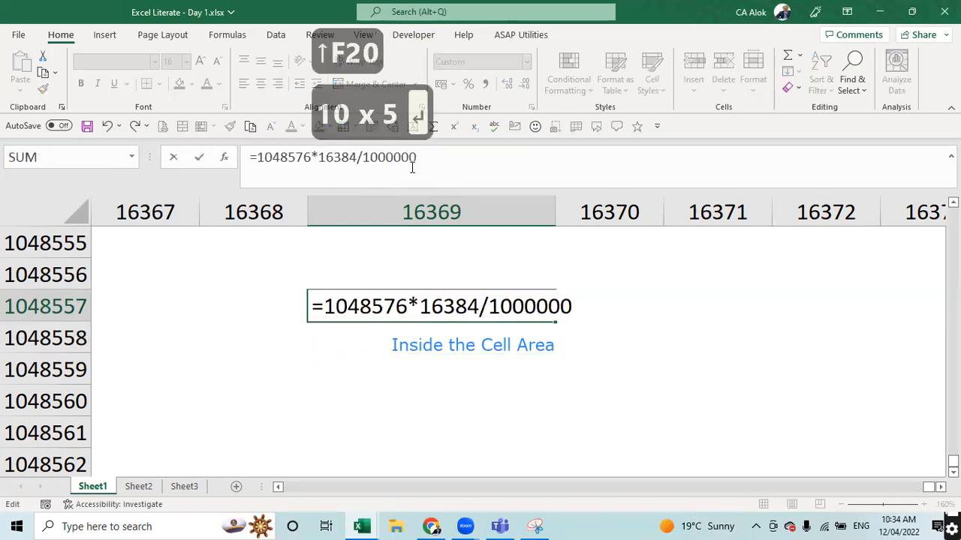
{"action": "key", "text": "Left"}
{"action": "key", "text": "Left"}
{"action": "key", "text": "Left"}
{"action": "key", "text": "Left"}
{"action": "key", "text": "Left"}
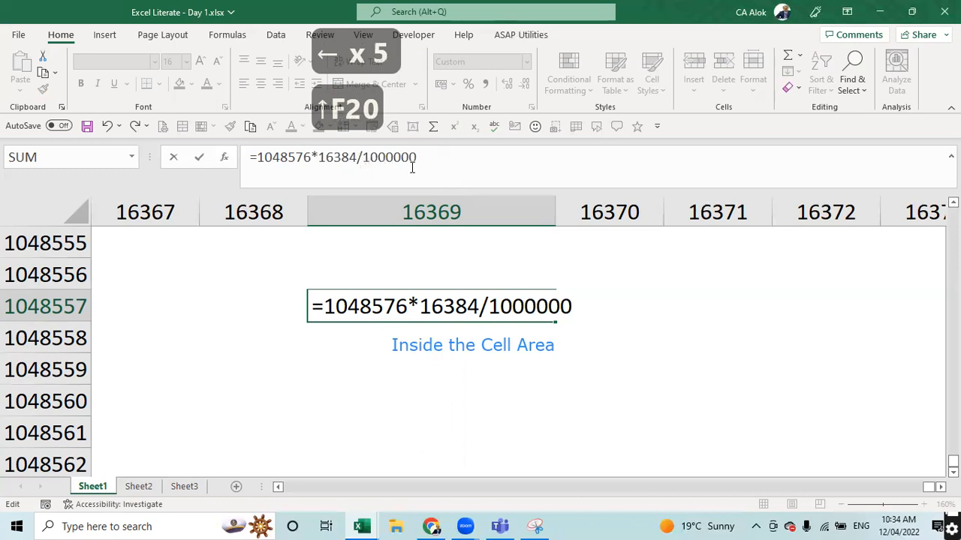
{"action": "key", "text": "Right"}
{"action": "key", "text": "Right"}
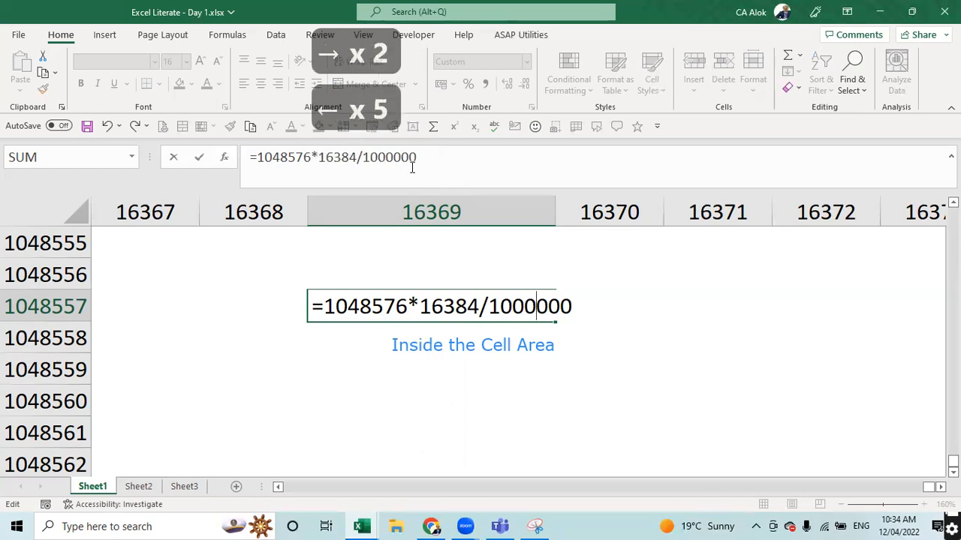
{"action": "key", "text": "Left"}
{"action": "key", "text": "Left"}
{"action": "key", "text": "Return"}
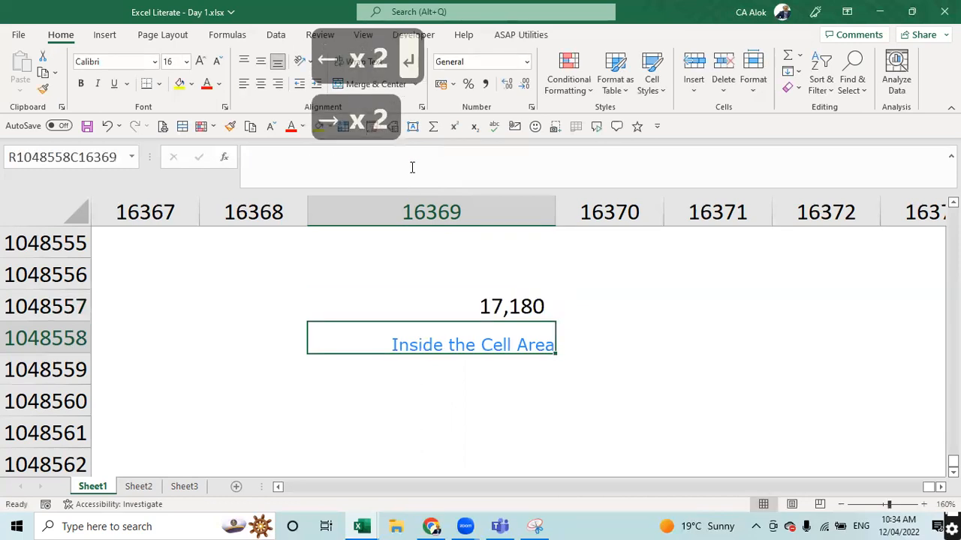
- Add more zeros to the divisor, overshooting so the cell shows 0
{"action": "key", "text": "Up"}
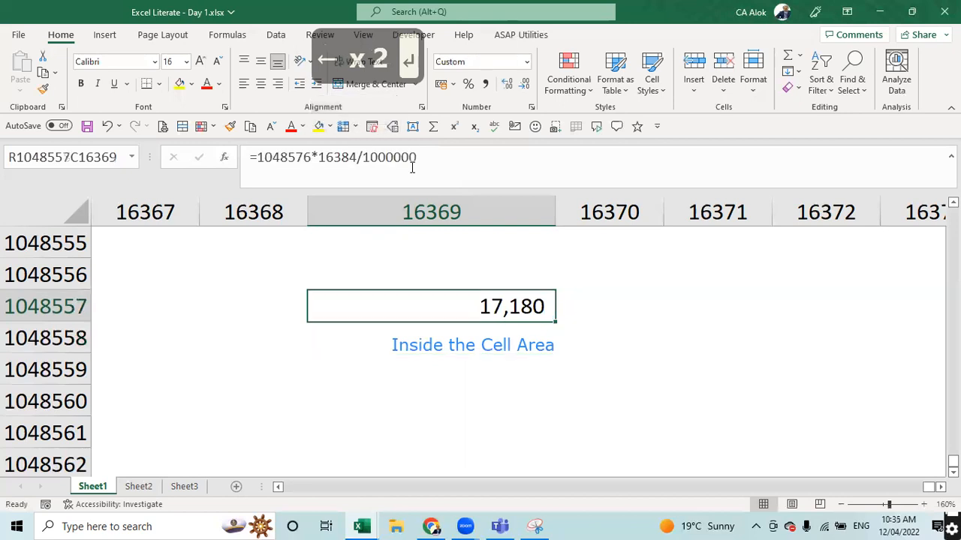
{"action": "key", "text": "F2"}
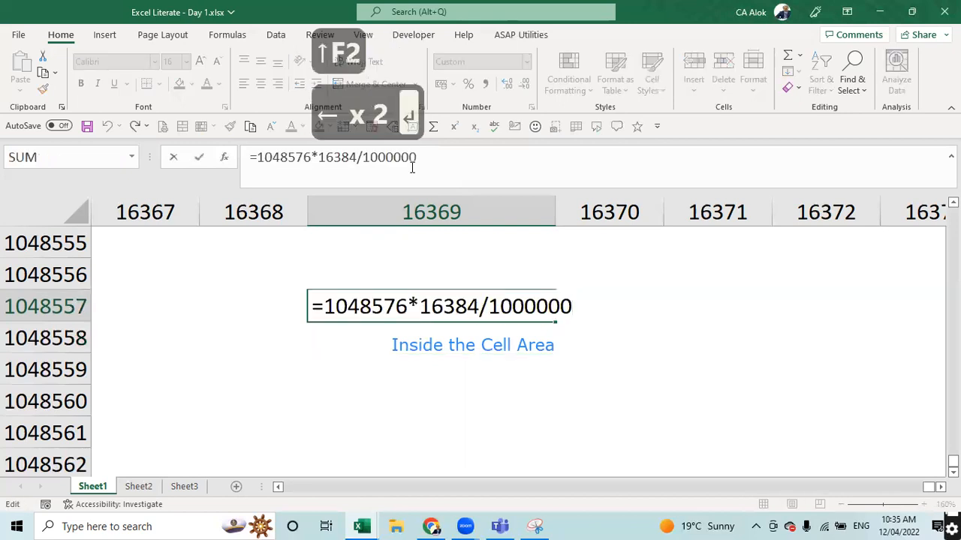
{"action": "type", "text": "0"}
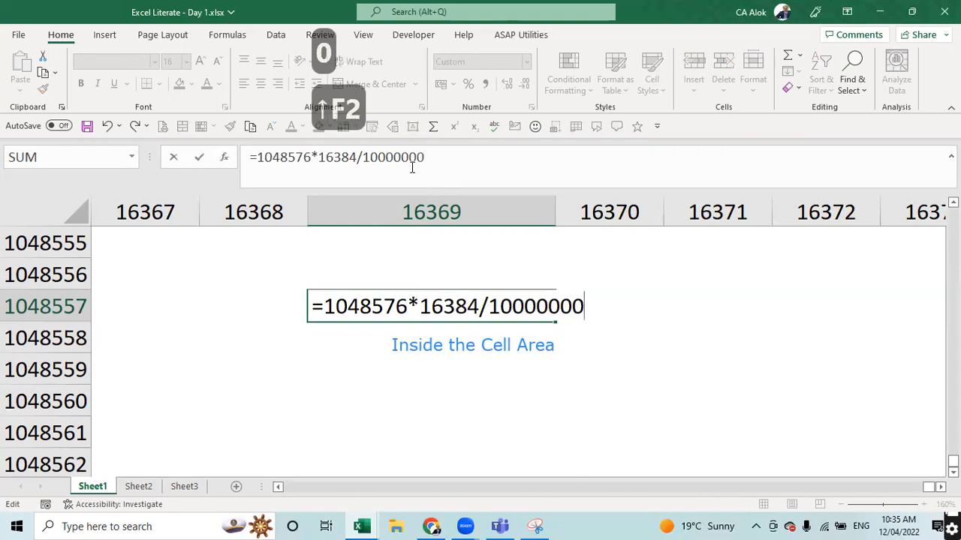
{"action": "type", "text": "00"}
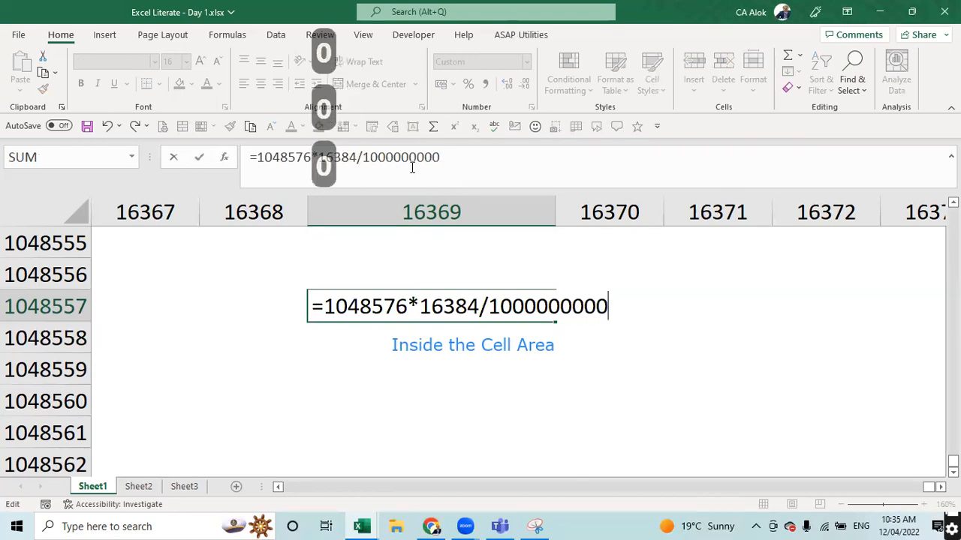
{"action": "key", "text": "Left"}
{"action": "key", "text": "Left"}
{"action": "key", "text": "Left"}
{"action": "key", "text": "Left"}
{"action": "key", "text": "Left"}
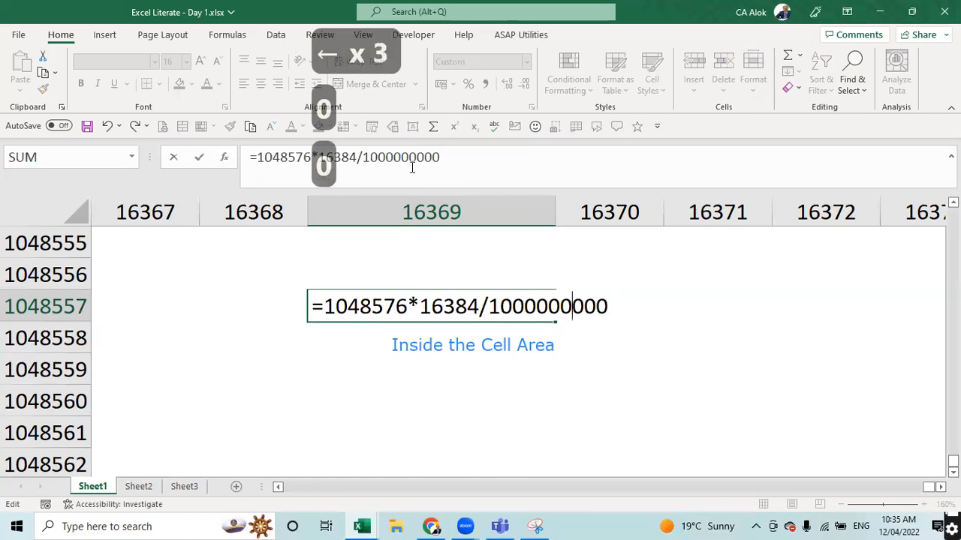
{"action": "key", "text": "Left"}
{"action": "key", "text": "Left"}
{"action": "key", "text": "Left"}
{"action": "key", "text": "Left"}
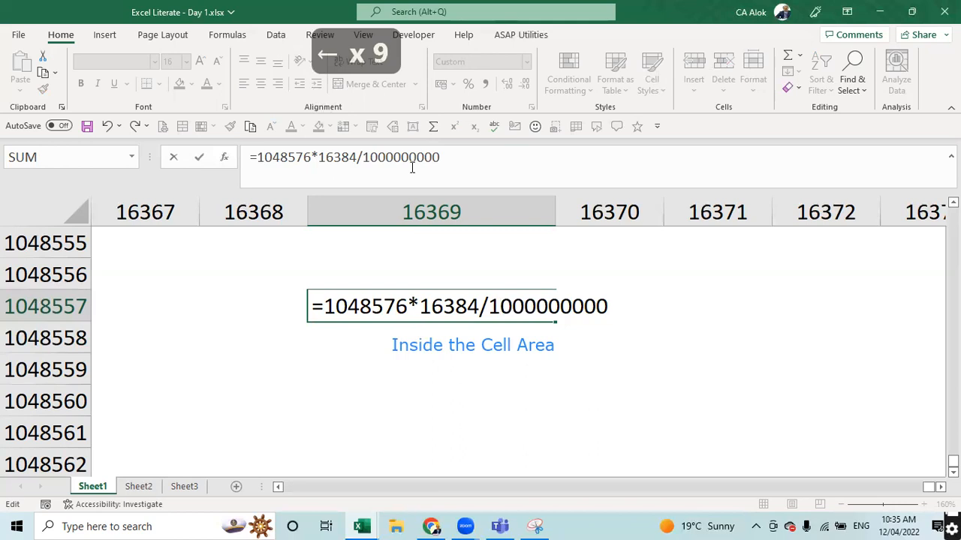
{"action": "type", "text": "00000"}
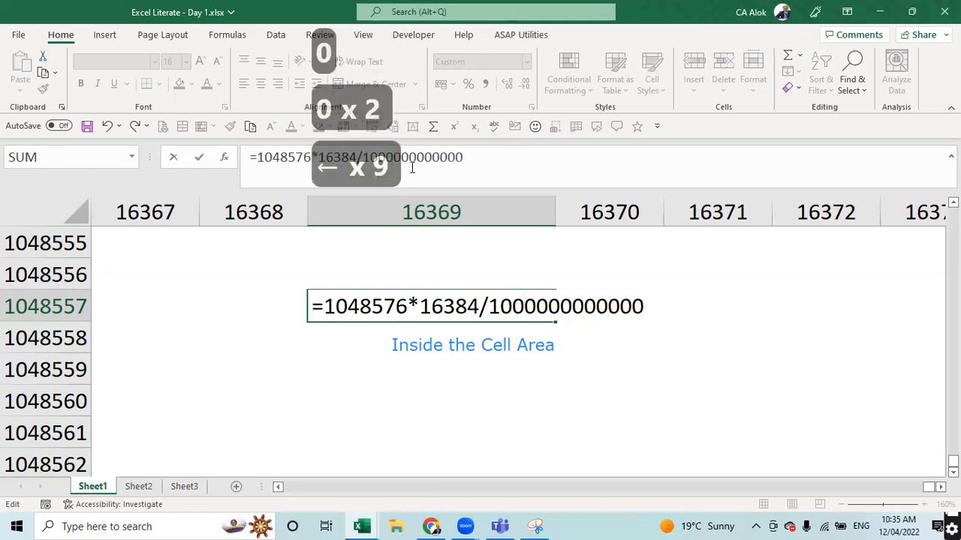
{"action": "key", "text": "Return"}
{"action": "key", "text": "Up"}
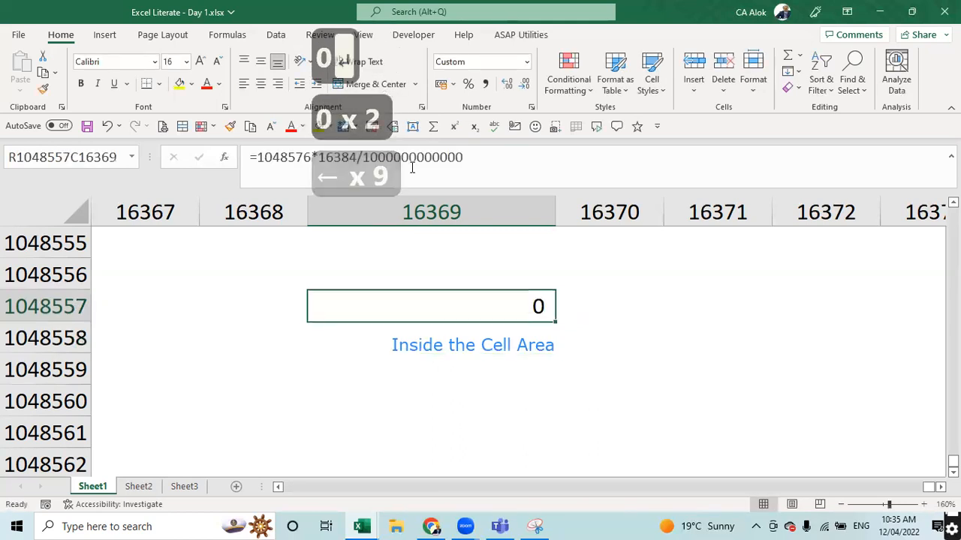
{"action": "key", "text": "F2"}
{"action": "key", "text": "BackSpace"}
{"action": "key", "text": "BackSpace"}
{"action": "key", "text": "BackSpace"}
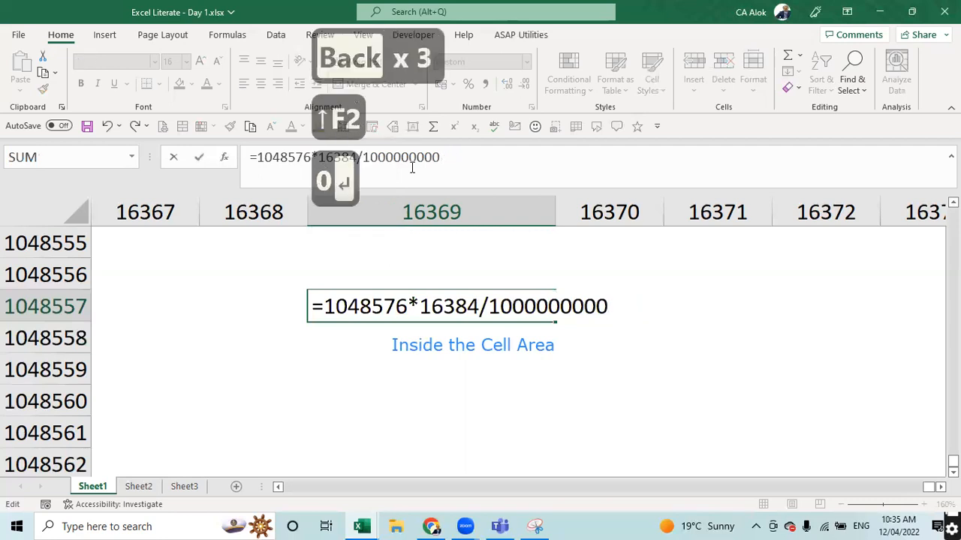
{"action": "key", "text": "Return"}
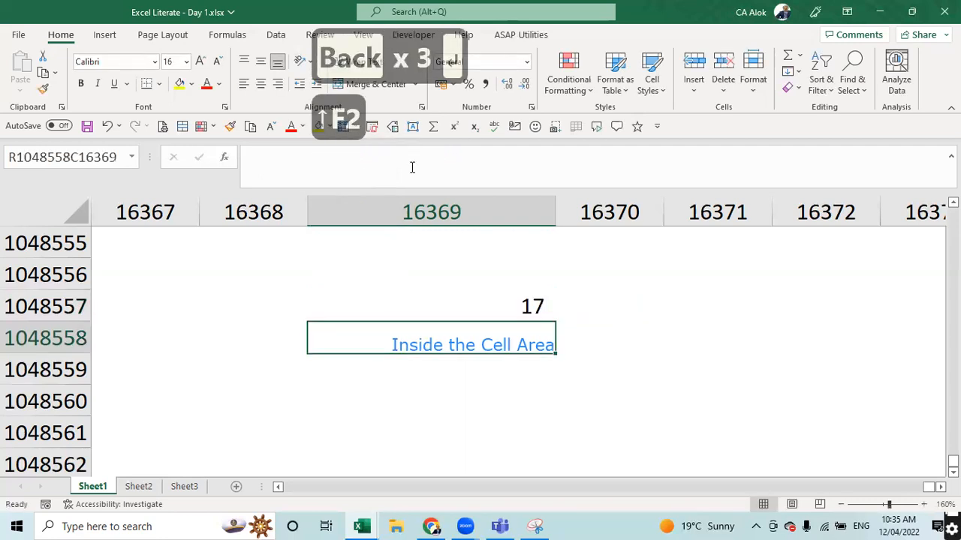
{"action": "key", "text": "Up"}
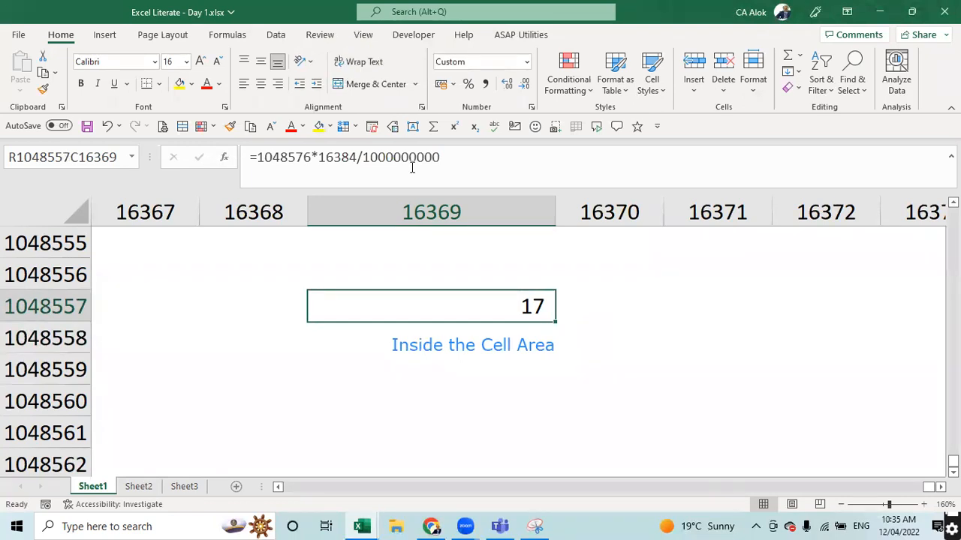
{"action": "key", "text": "Delete"}
- Return to R1C1 and bring all 11 entries of the Day1 terminology table into view
{"action": "key", "text": "ctrl+Up"}
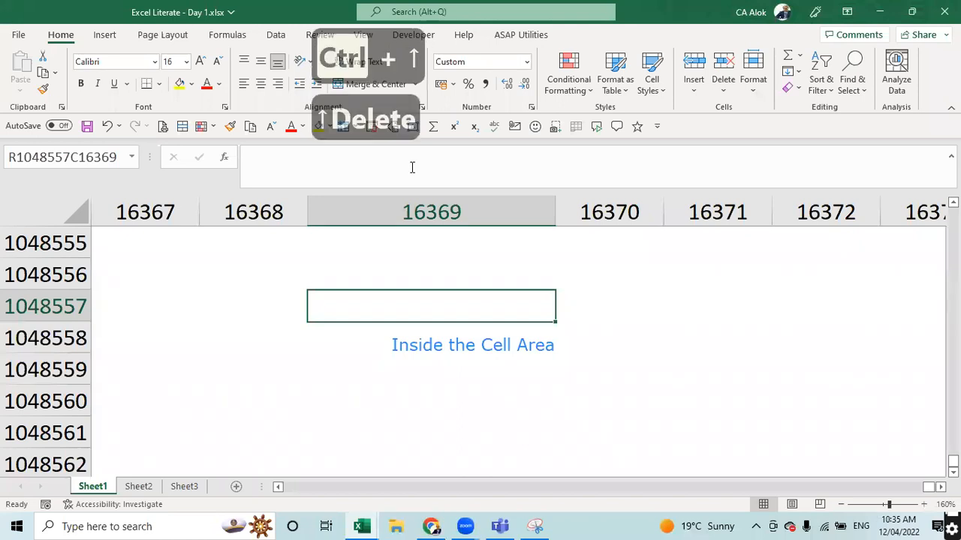
{"action": "key", "text": "Left"}
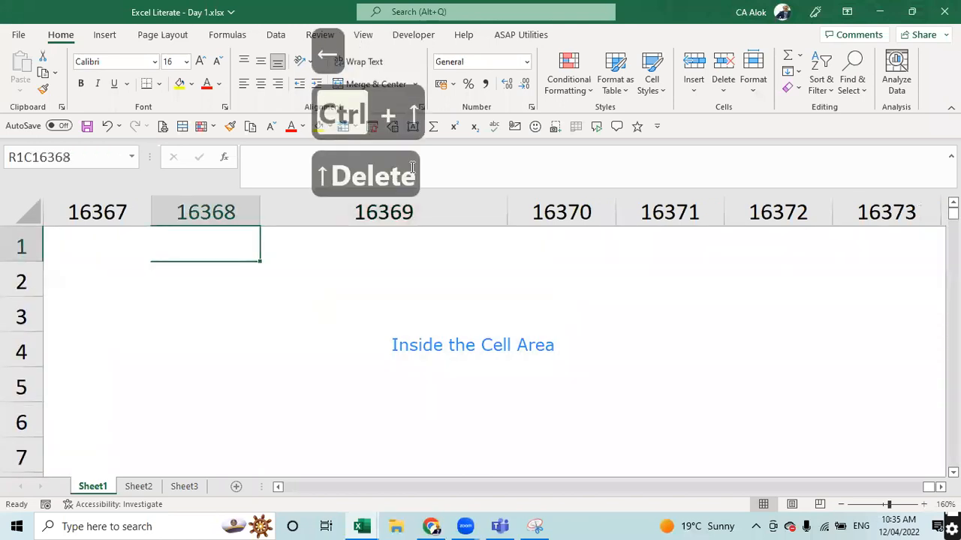
{"action": "key", "text": "ctrl+Left"}
{"action": "key", "text": "ctrl+Left"}
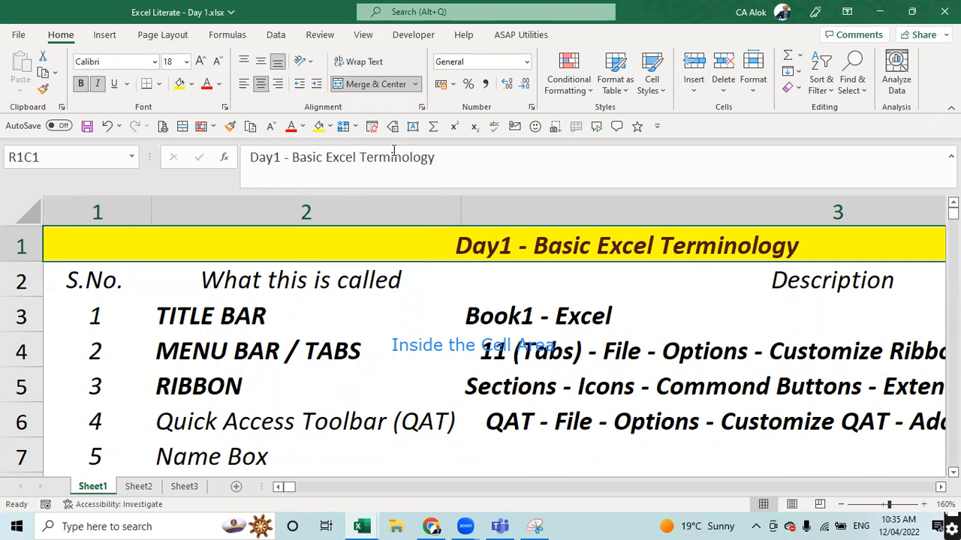
{"action": "scroll", "coordinate": [453, 379], "scroll_direction": "down", "scroll_amount": 1}
{"action": "scroll", "coordinate": [453, 380], "scroll_direction": "down", "scroll_amount": 3}
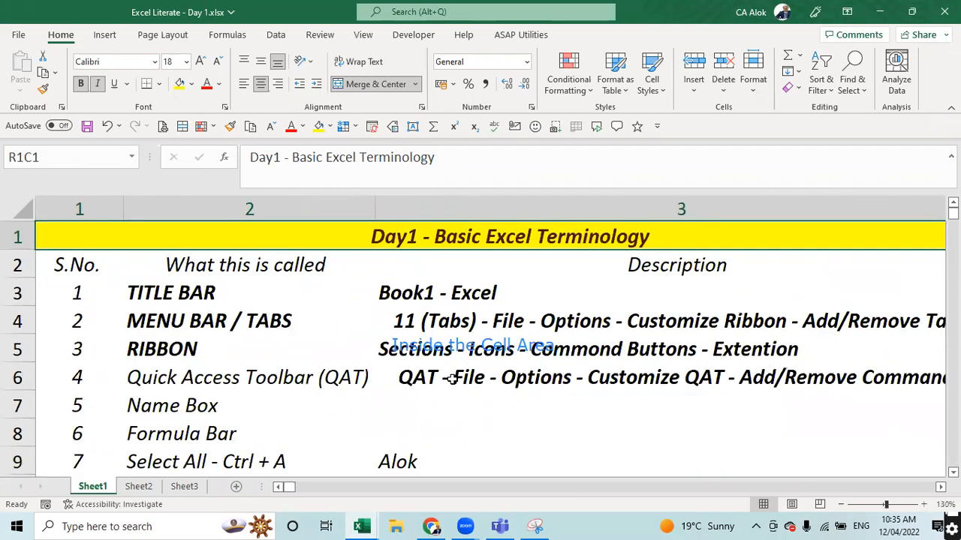
{"action": "scroll", "coordinate": [453, 380], "scroll_direction": "down", "scroll_amount": 1}
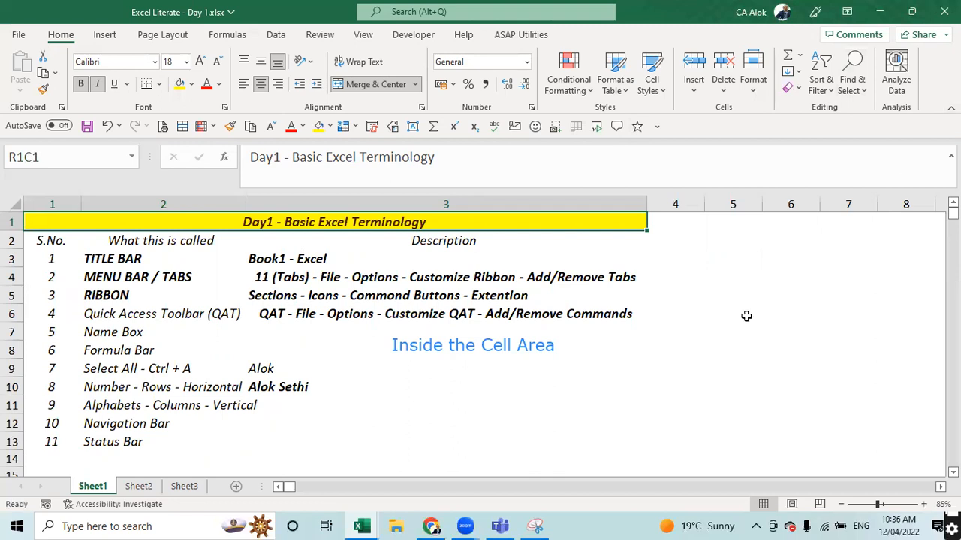
{"action": "left_click", "coordinate": [593, 405]}
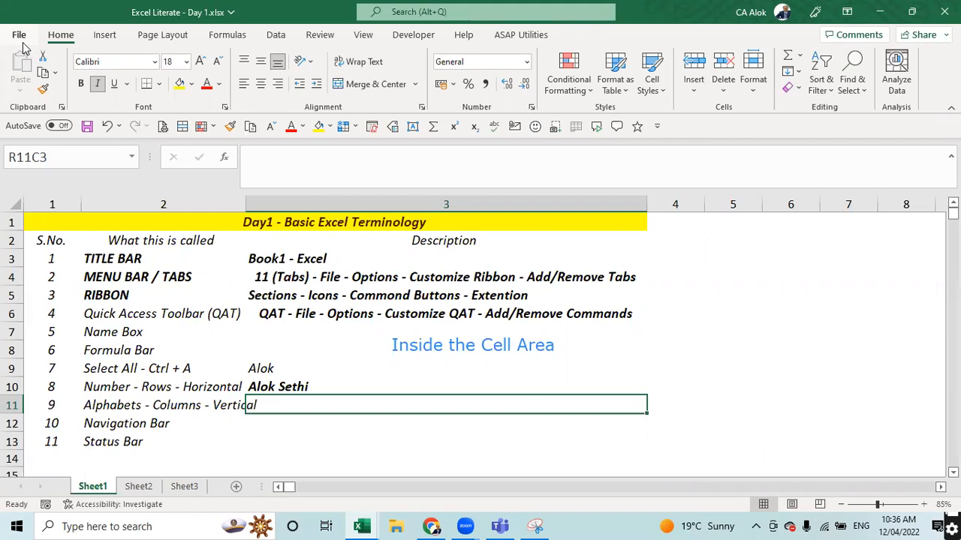
- Type PYTHON in capitals into cell R11C3
{"action": "key", "text": "Caps_Lock"}
{"action": "type", "text": "PYH"}
{"action": "key", "text": "BackSpace"}
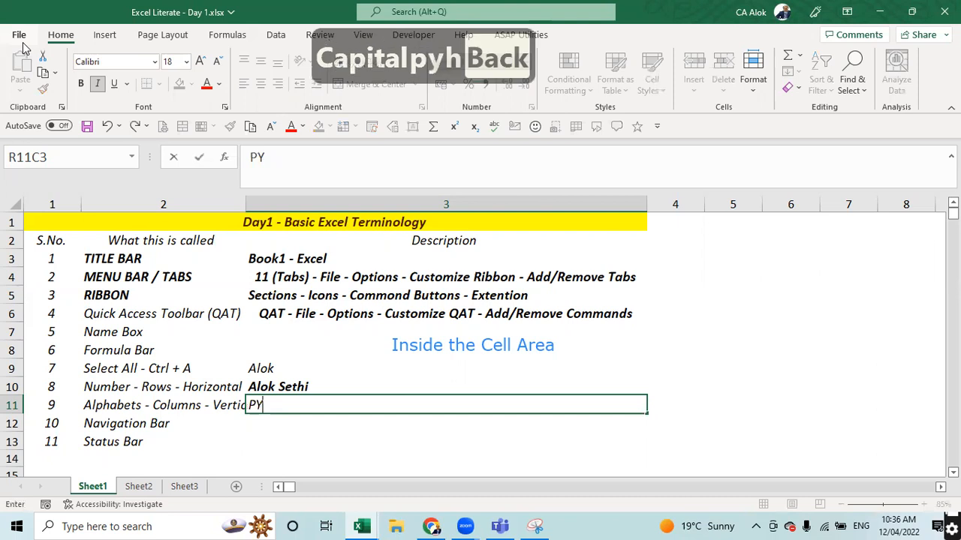
{"action": "type", "text": "THON"}
{"action": "key", "text": "Return"}
- Copy PYTHON and paste it into R1C5 beside the title
{"action": "key", "text": "Up"}
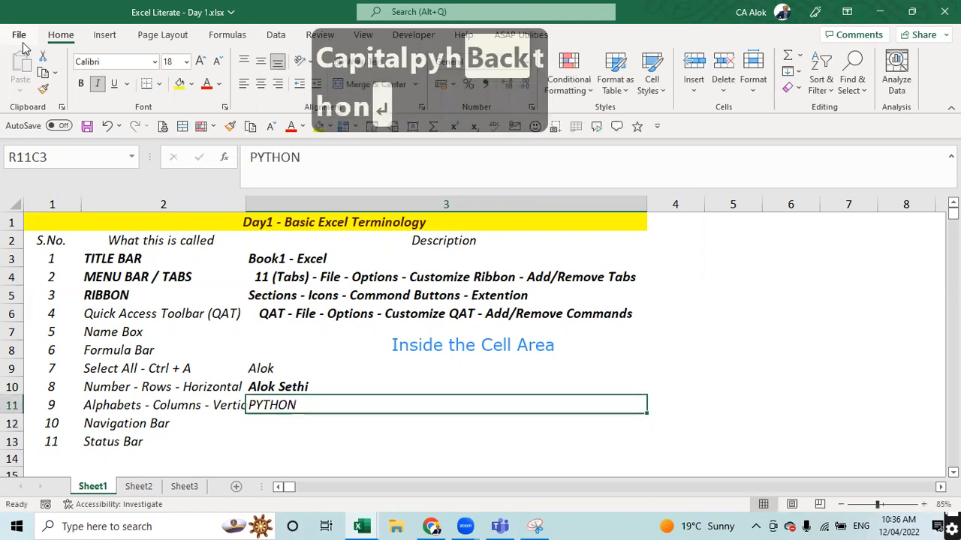
{"action": "key", "text": "ctrl+c"}
{"action": "key", "text": "Right"}
{"action": "key", "text": "Left"}
{"action": "key", "text": "Right"}
{"action": "key", "text": "Right"}
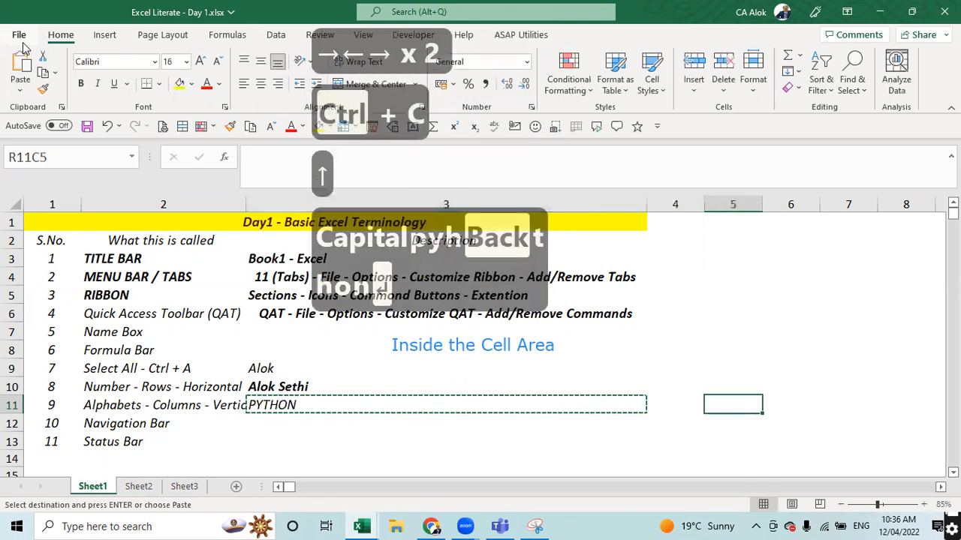
{"action": "key", "text": "Up"}
{"action": "key", "text": "Up"}
{"action": "key", "text": "Up"}
{"action": "key", "text": "Up"}
{"action": "key", "text": "Up"}
{"action": "key", "text": "Up"}
{"action": "key", "text": "Up"}
{"action": "key", "text": "Up"}
{"action": "key", "text": "Up"}
{"action": "key", "text": "Up"}
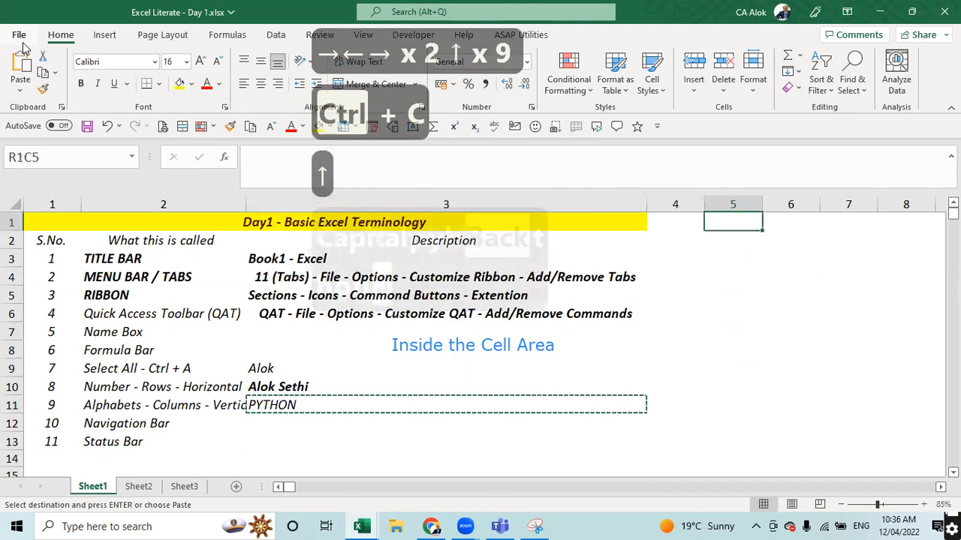
{"action": "key", "text": "Return"}
- Clear PYTHON from the row 11 description cell R11C3
{"action": "key", "text": "Down"}
{"action": "key", "text": "Down"}
{"action": "key", "text": "Down"}
{"action": "key", "text": "Down"}
{"action": "key", "text": "Down"}
{"action": "key", "text": "Down"}
{"action": "key", "text": "Down"}
{"action": "key", "text": "Down"}
{"action": "key", "text": "Down"}
{"action": "key", "text": "Down"}
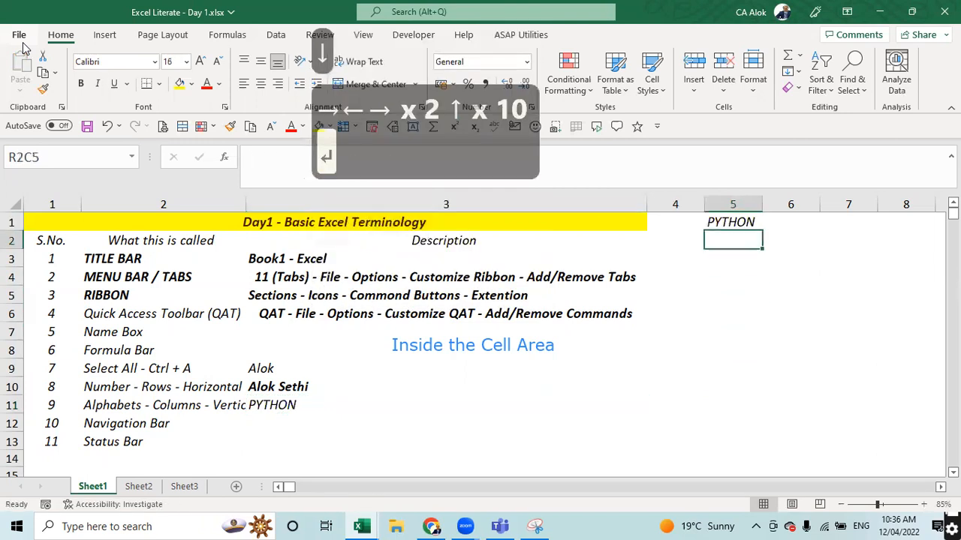
{"action": "key", "text": "Left"}
{"action": "key", "text": "Left"}
{"action": "key", "text": "Left"}
{"action": "key", "text": "Left"}
{"action": "key", "text": "Right"}
{"action": "key", "text": "Right"}
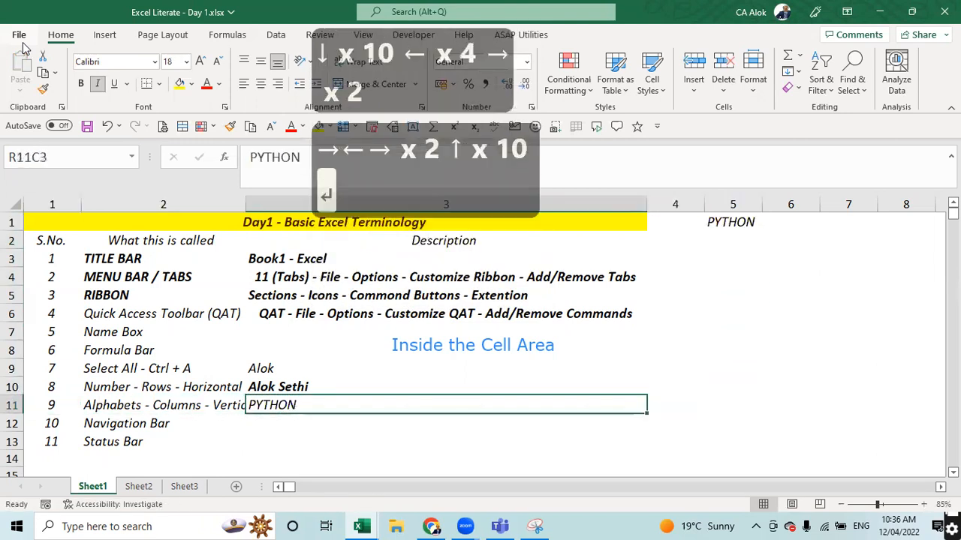
{"action": "key", "text": "Delete"}
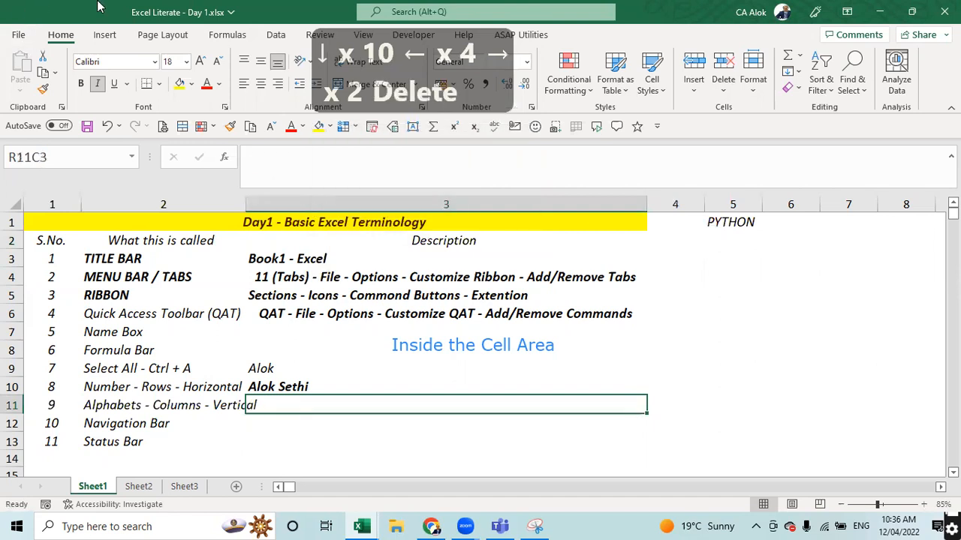
{"action": "left_click", "coordinate": [728, 238]}
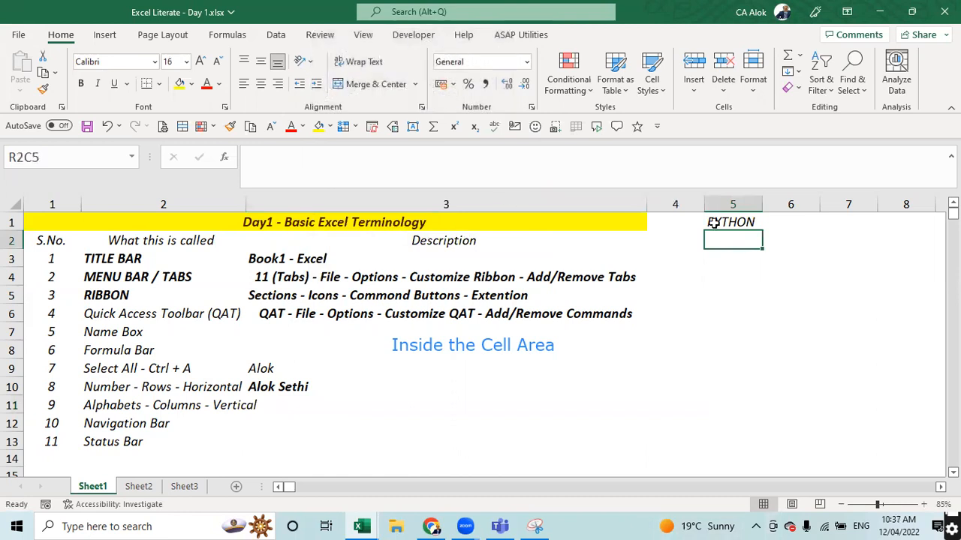
- Make PYTHON in R1C5 bold, centred, 26-point on yellow fill, with column 5 widened
{"action": "left_click", "coordinate": [713, 223]}
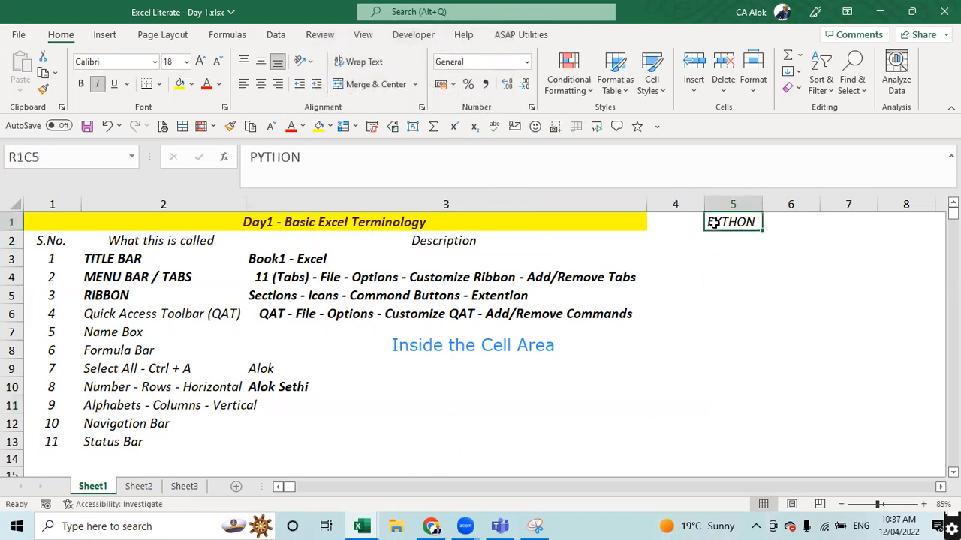
{"action": "left_click", "coordinate": [178, 83]}
{"action": "left_click", "coordinate": [200, 61]}
{"action": "left_click", "coordinate": [200, 61]}
{"action": "left_click", "coordinate": [200, 61]}
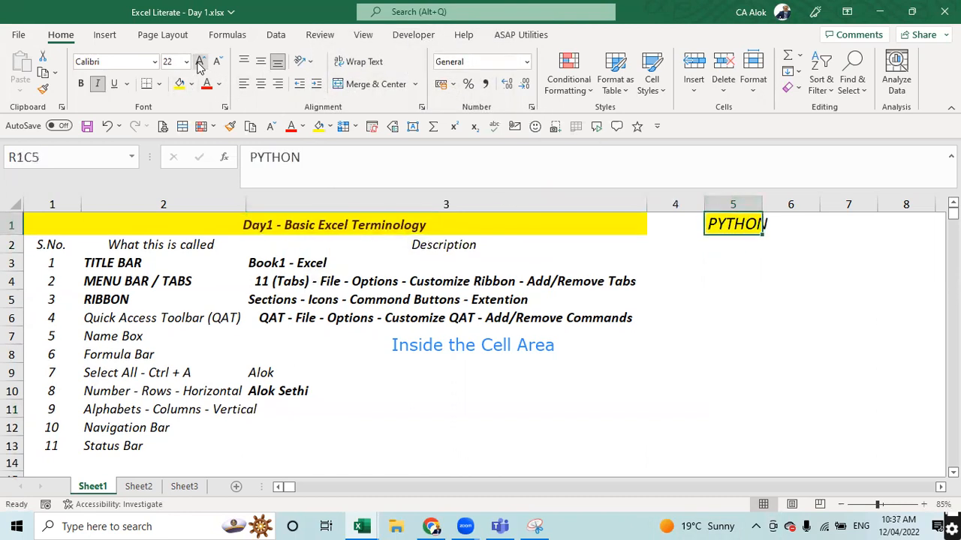
{"action": "left_click_drag", "start_coordinate": [763, 199], "coordinate": [803, 203]}
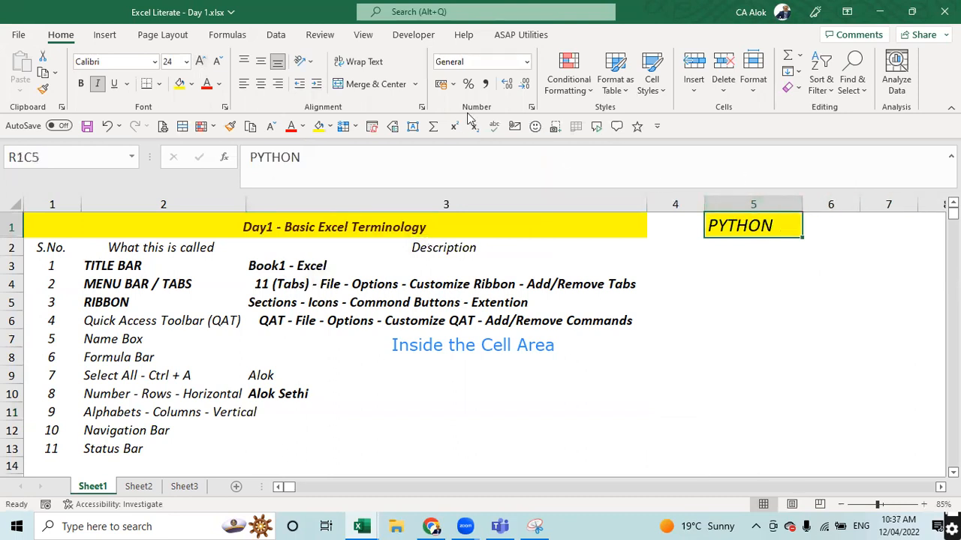
{"action": "left_click", "coordinate": [261, 83]}
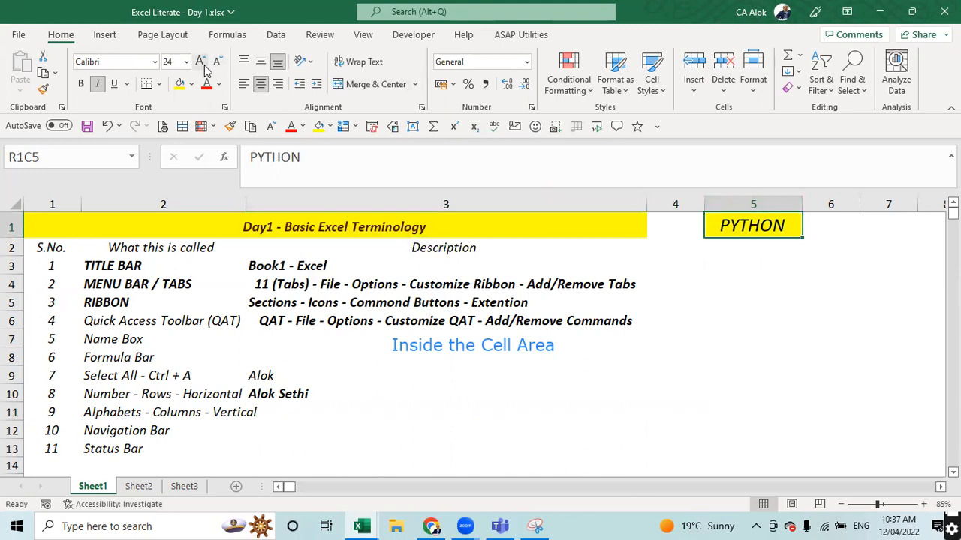
{"action": "left_click", "coordinate": [200, 62]}
{"action": "key", "text": "ctrl+b"}
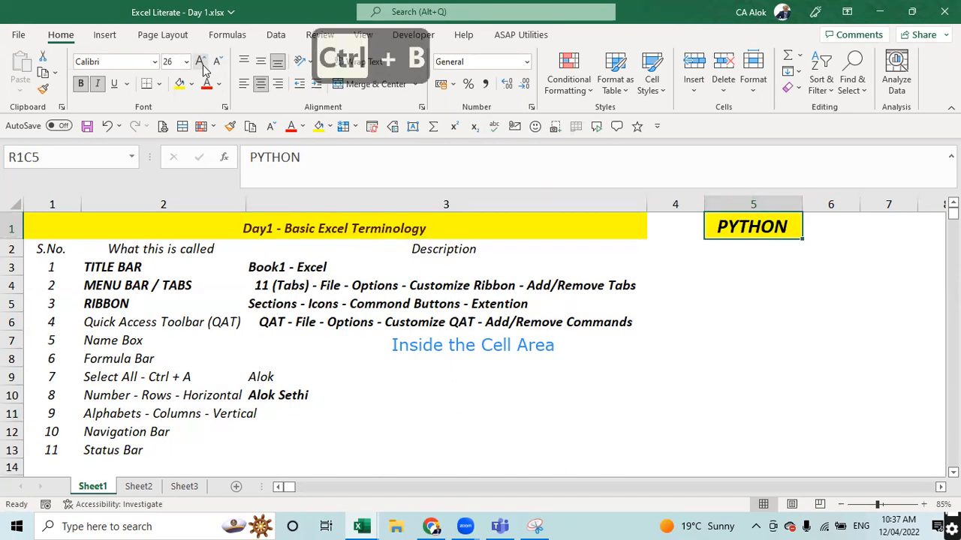
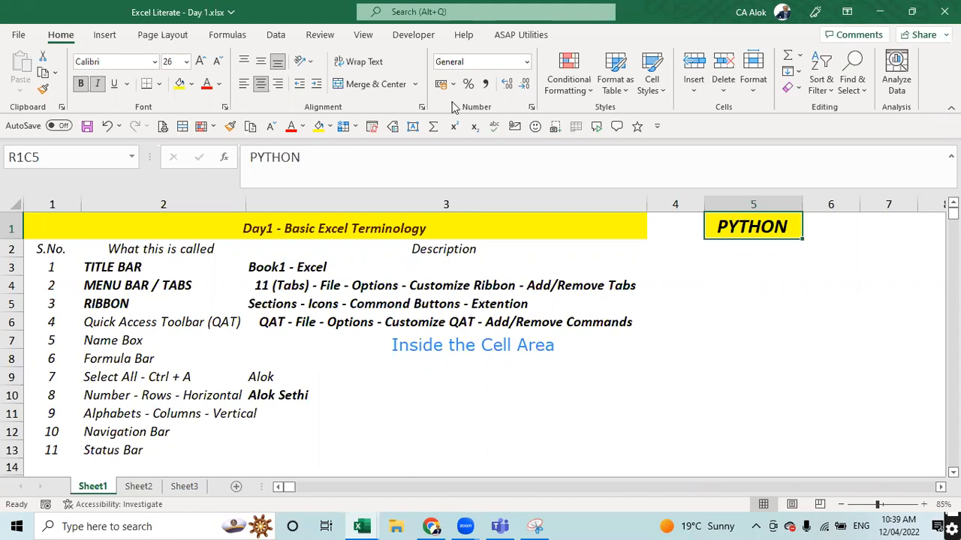
- Close the Excel Literate - Day 1 workbook, saving its changes, to return to the shortcut-keys workbook
{"action": "left_click", "coordinate": [351, 391]}
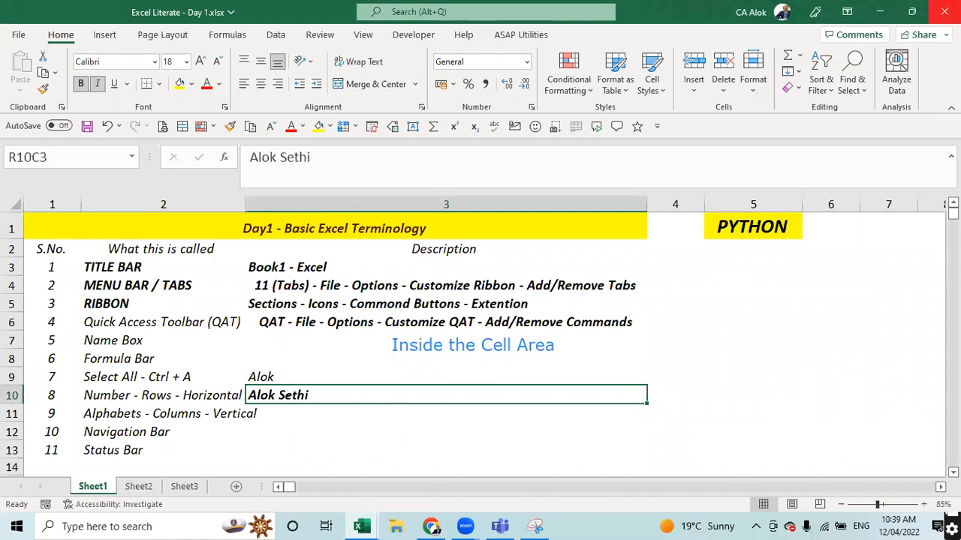
{"action": "left_click", "coordinate": [944, 11]}
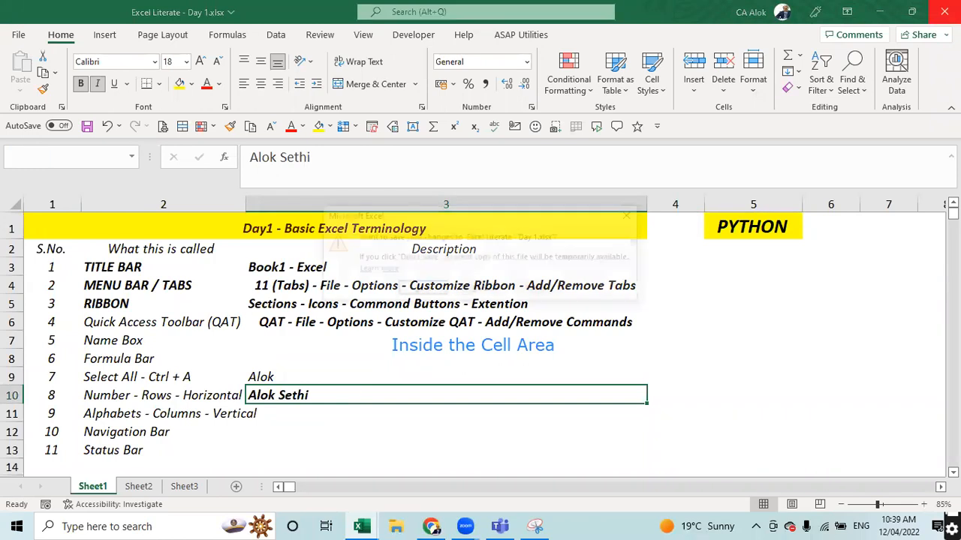
{"action": "left_click", "coordinate": [423, 290]}
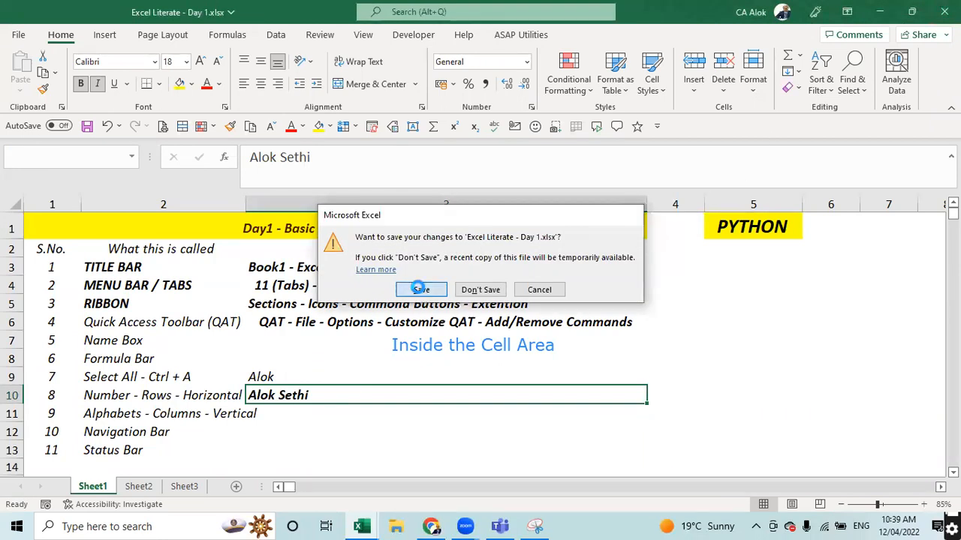
{"action": "scroll", "coordinate": [533, 257], "scroll_direction": "down", "scroll_amount": 2, "text": "ctrl"}
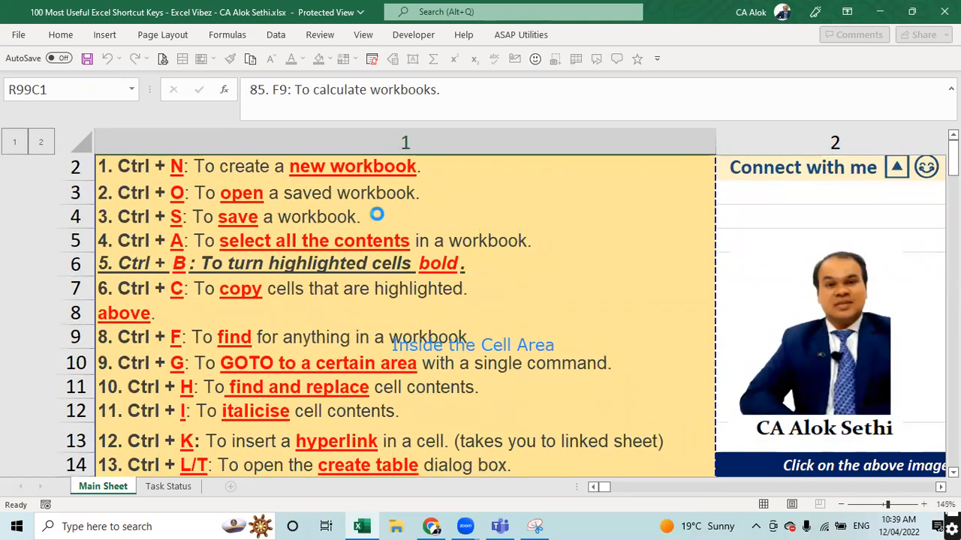
- Browse the View, Page Layout and Home ribbon tabs of the shortcut-keys workbook
{"action": "scroll", "coordinate": [375, 214], "scroll_direction": "down", "scroll_amount": 1, "text": "ctrl"}
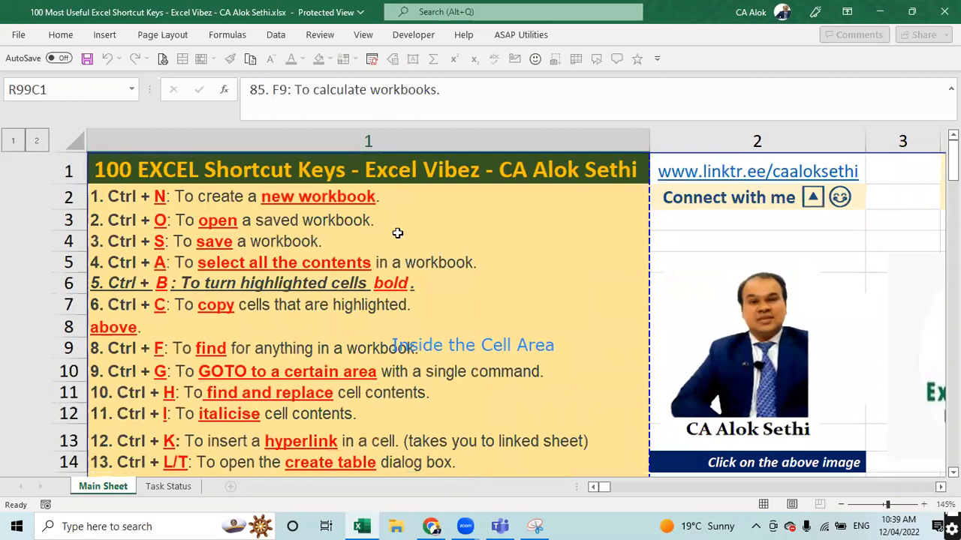
{"action": "left_click", "coordinate": [364, 35]}
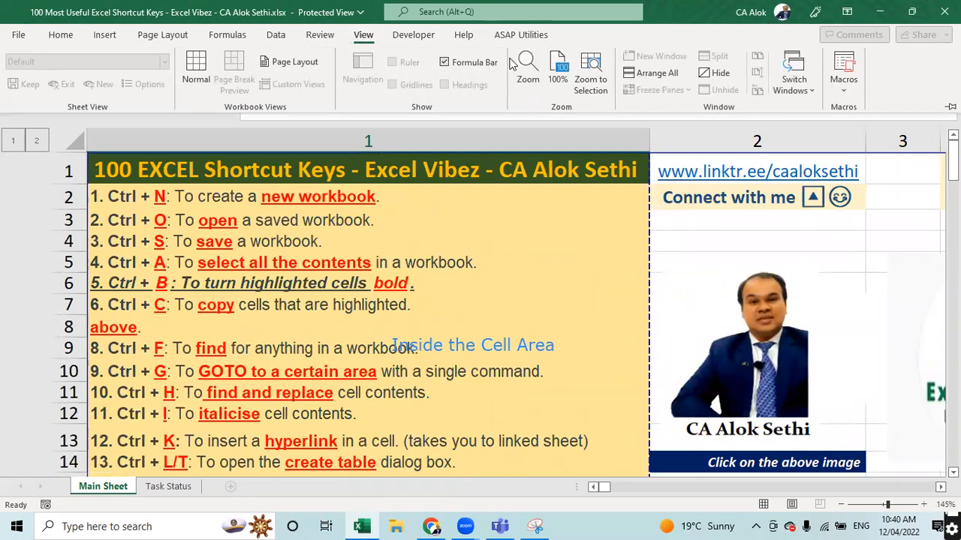
{"action": "left_click", "coordinate": [162, 35]}
{"action": "key", "text": "Escape"}
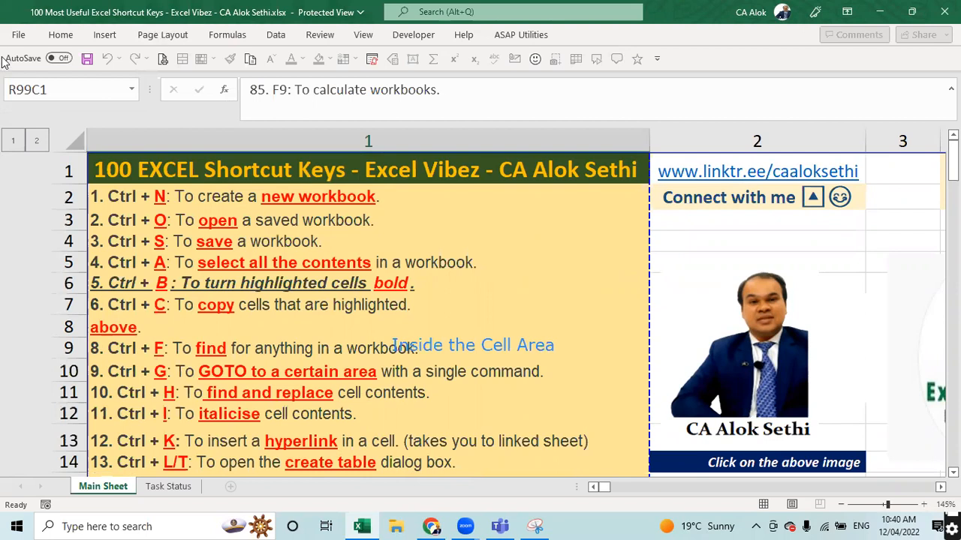
{"action": "left_click", "coordinate": [60, 36]}
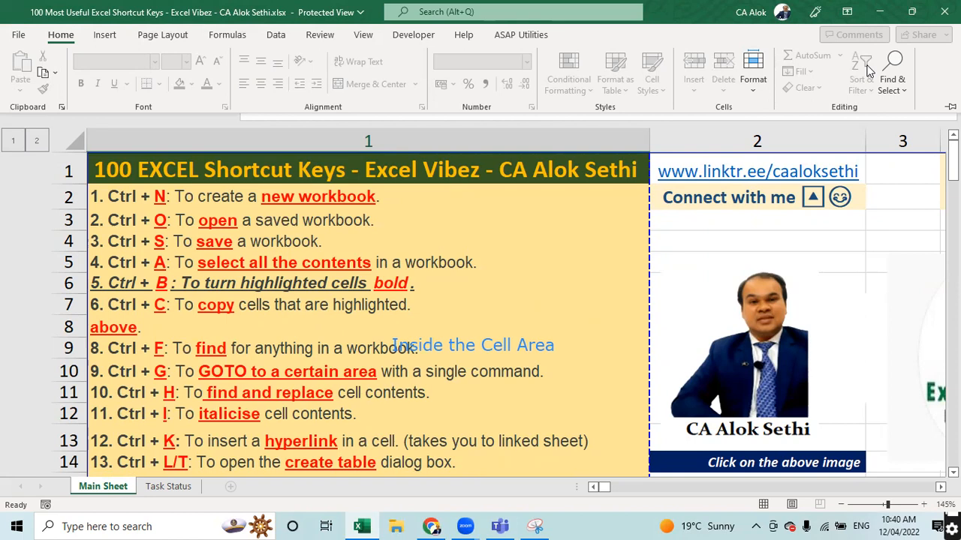
- On the Insert tab, show the Illustrations and Text dropdown options
{"action": "left_click", "coordinate": [105, 35]}
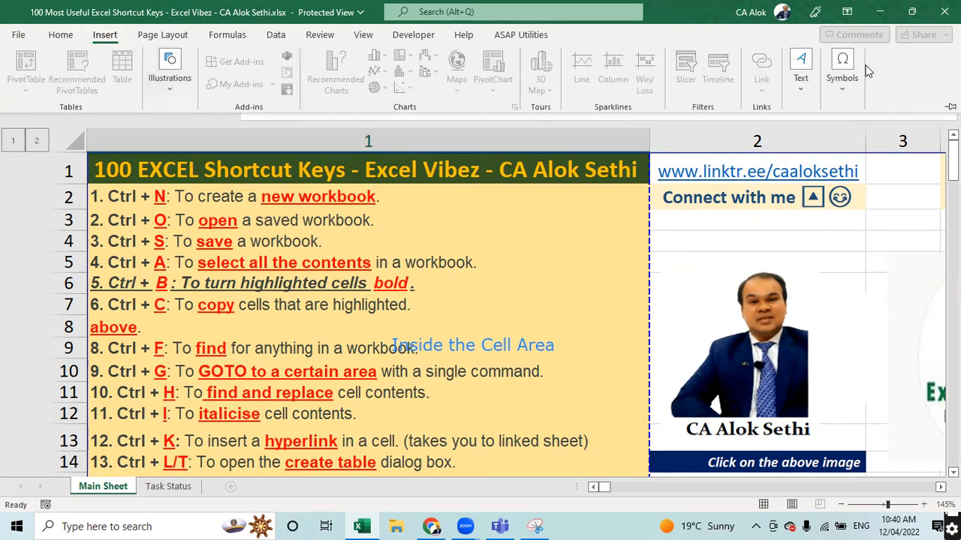
{"action": "left_click", "coordinate": [181, 66]}
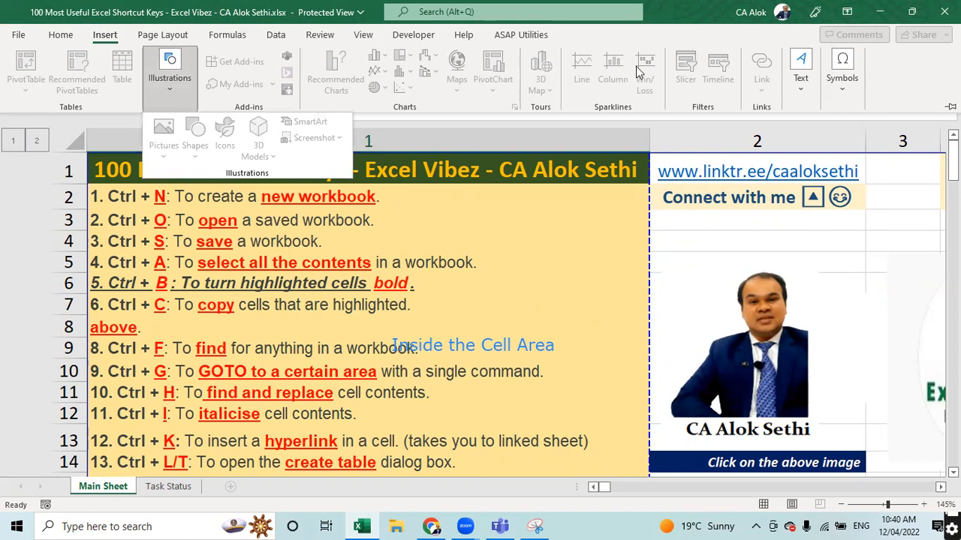
{"action": "left_click", "coordinate": [797, 88]}
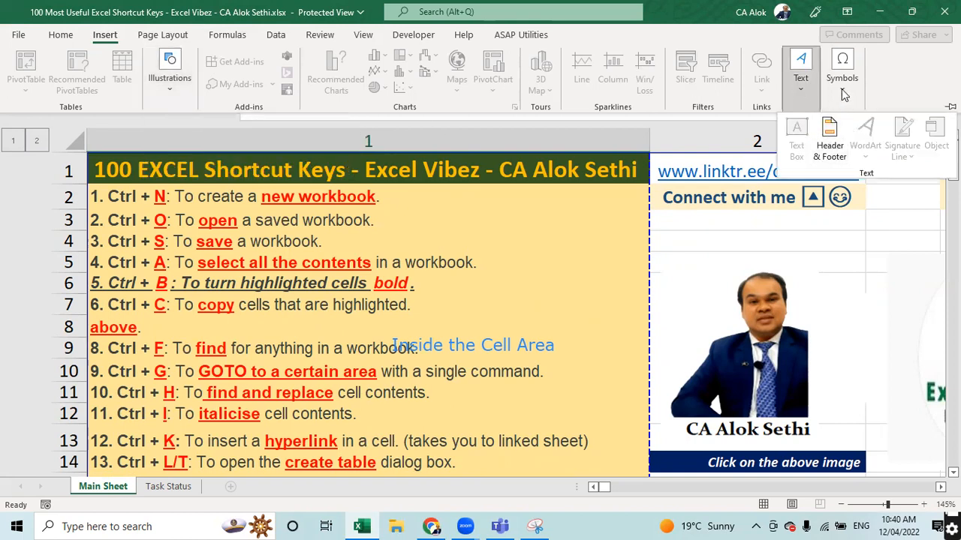
{"action": "left_click", "coordinate": [831, 126]}
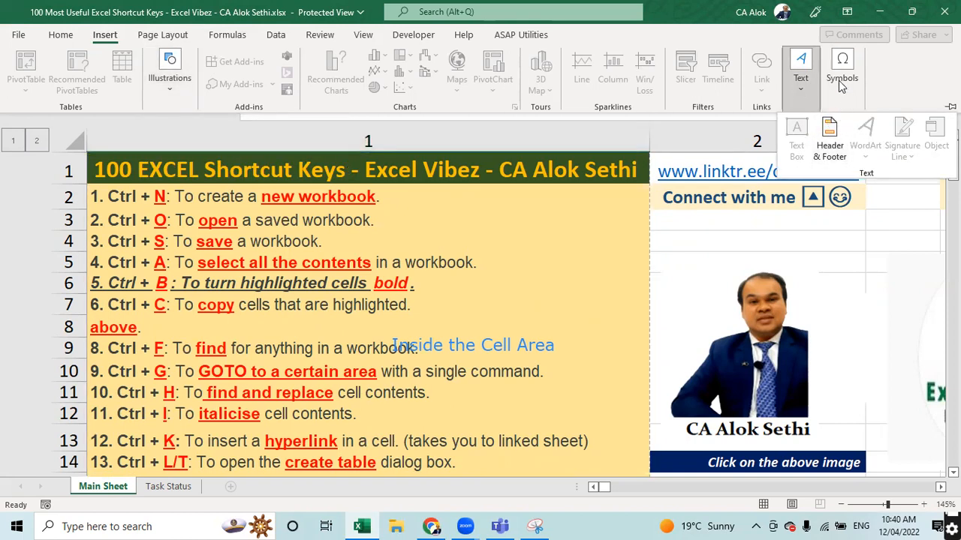
{"action": "left_click", "coordinate": [842, 88]}
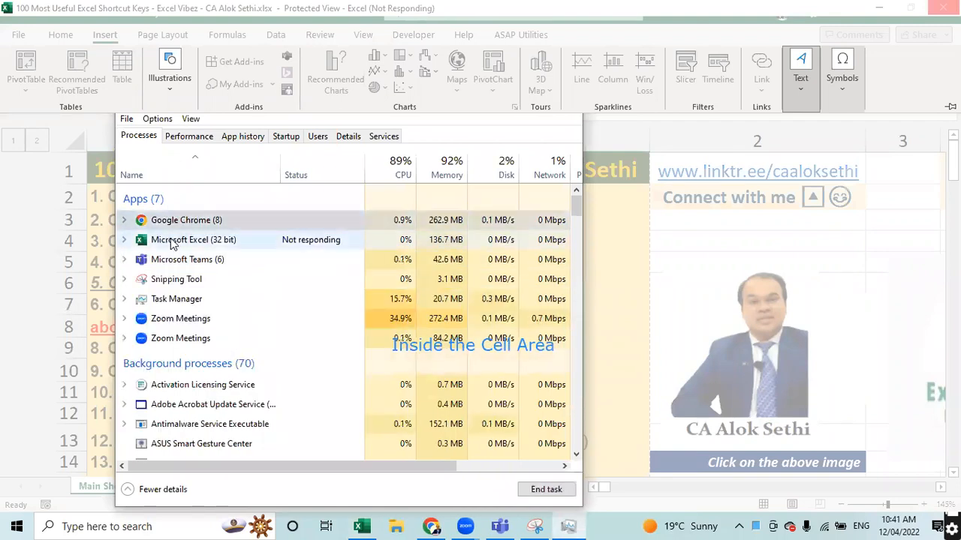
- End the not-responding Microsoft Excel task, relaunch Excel from the taskbar and close Task Manager
{"action": "left_click", "coordinate": [172, 240]}
{"action": "left_click", "coordinate": [536, 490]}
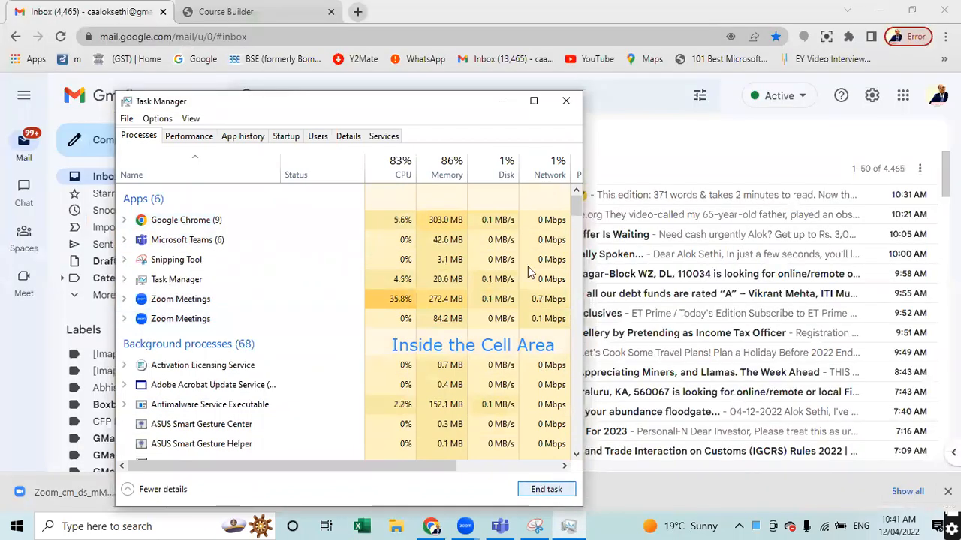
{"action": "left_click", "coordinate": [363, 527]}
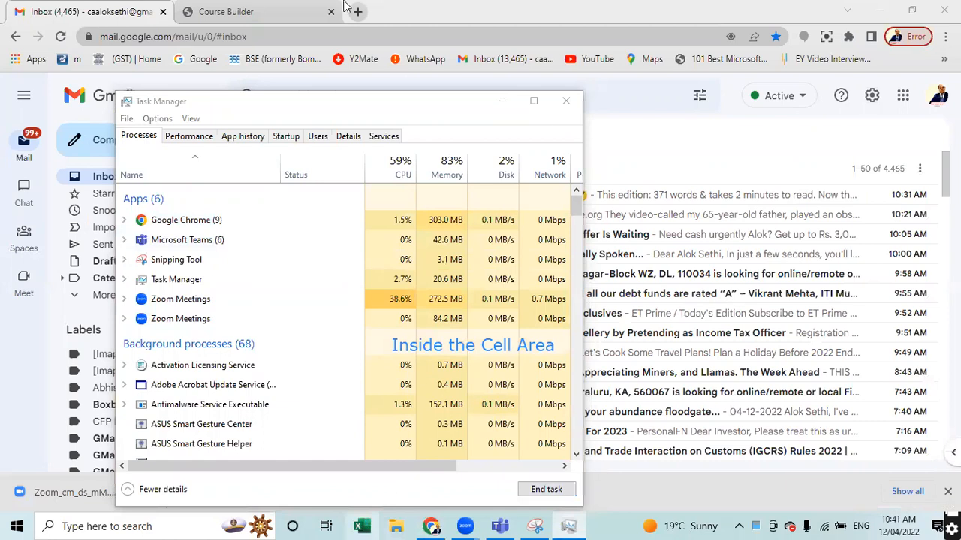
{"action": "left_click", "coordinate": [568, 100]}
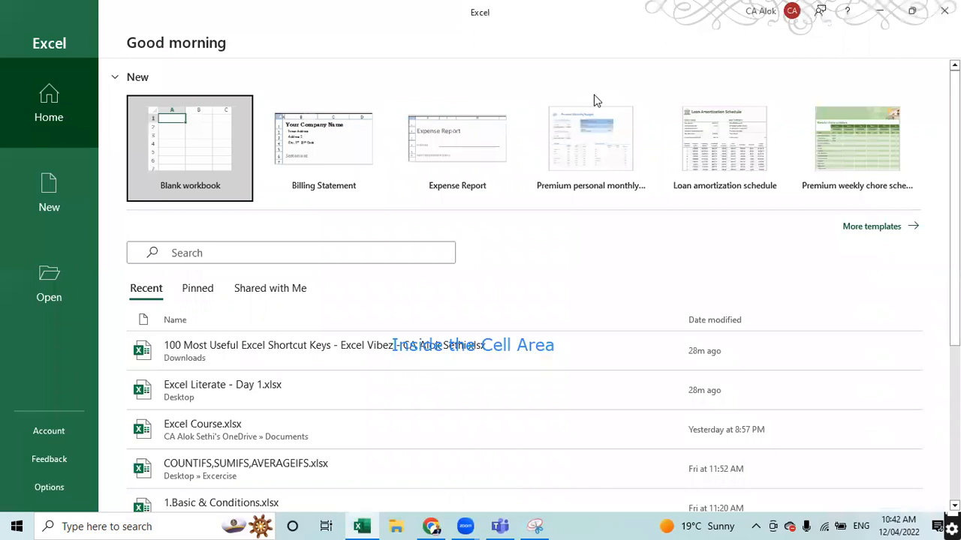
- Reopen the recent shortcut-keys workbook, dismiss the deactivation bar and recovery pane, and show Main Sheet
{"action": "left_click", "coordinate": [278, 357]}
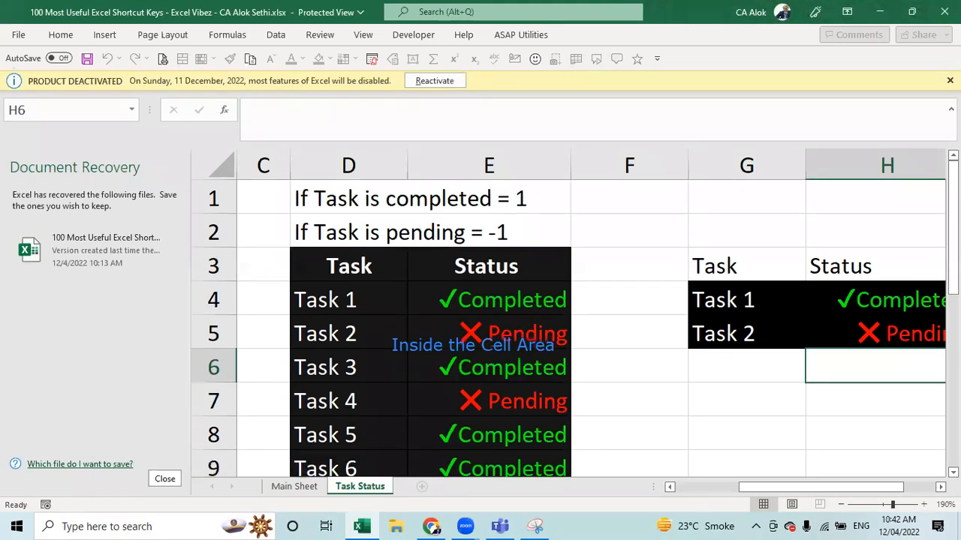
{"action": "left_click", "coordinate": [949, 81]}
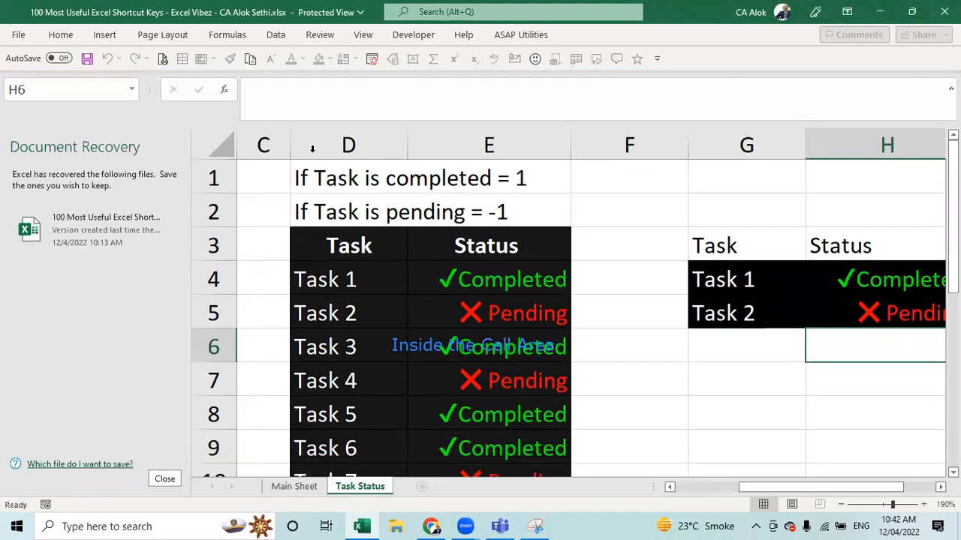
{"action": "left_click", "coordinate": [164, 479]}
{"action": "left_click", "coordinate": [103, 487]}
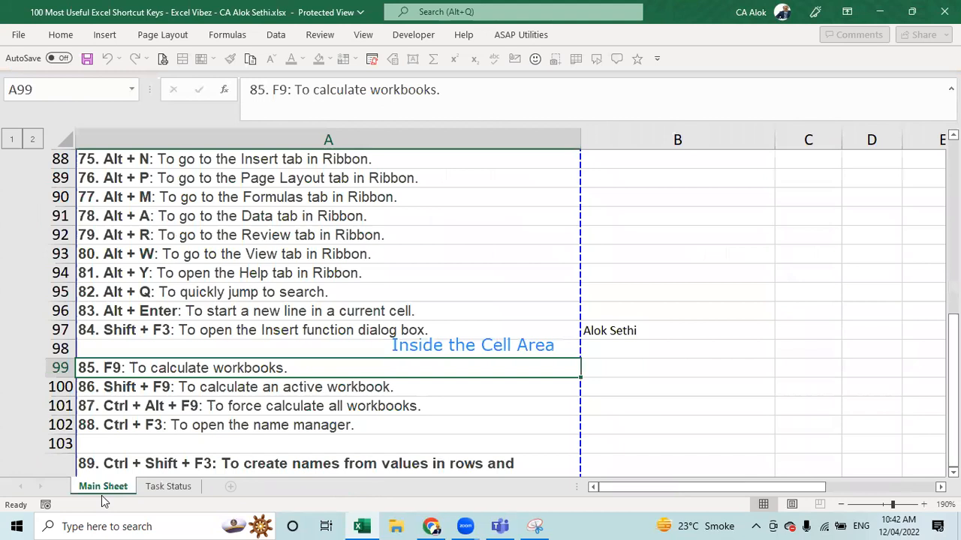
{"action": "left_click", "coordinate": [7, 520]}
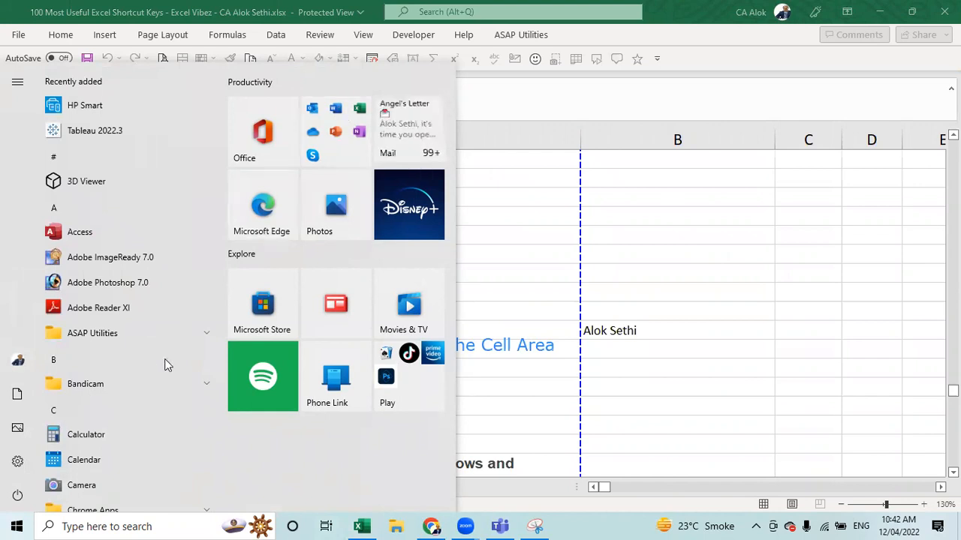
- Search for 'word' and pin the Word app to the taskbar
{"action": "scroll", "coordinate": [158, 434], "scroll_direction": "down", "scroll_amount": 10}
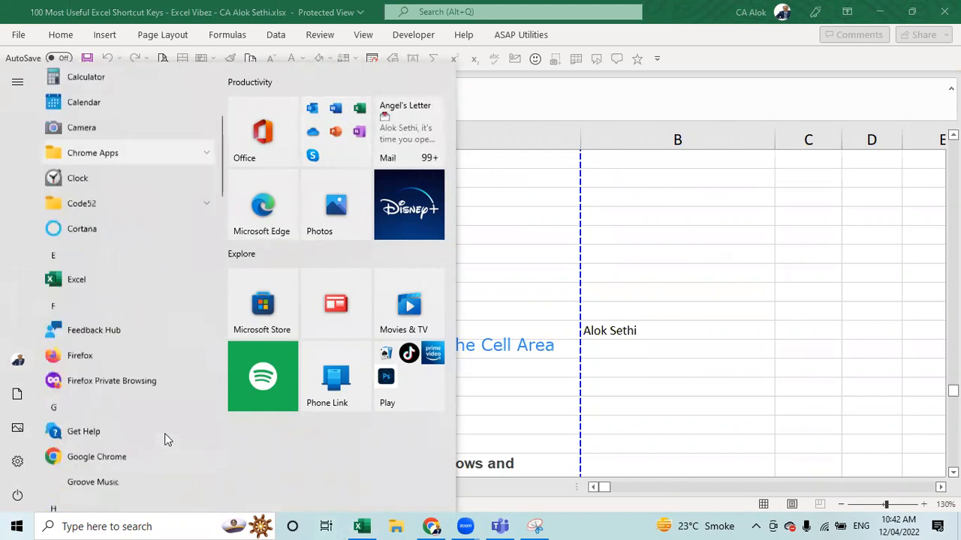
{"action": "scroll", "coordinate": [178, 437], "scroll_direction": "up", "scroll_amount": 5}
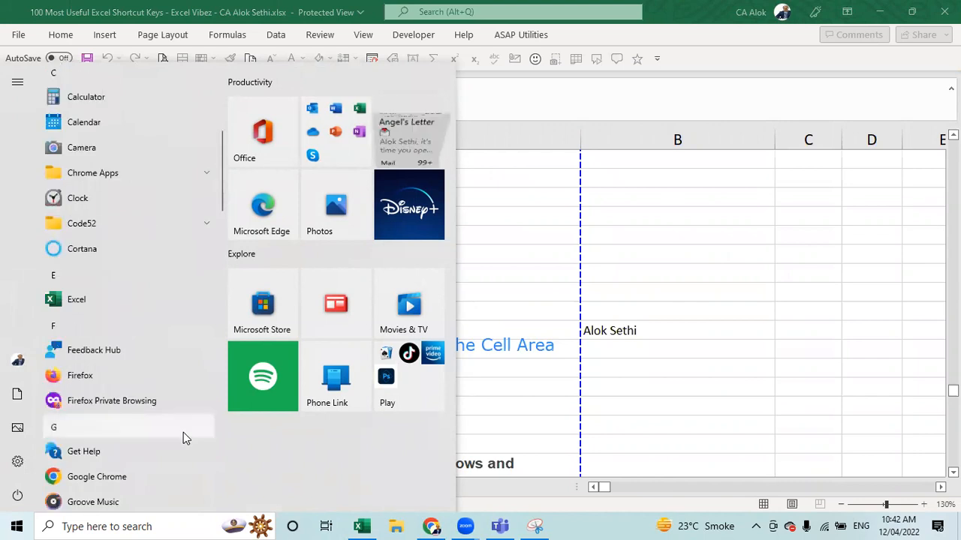
{"action": "left_click", "coordinate": [81, 525]}
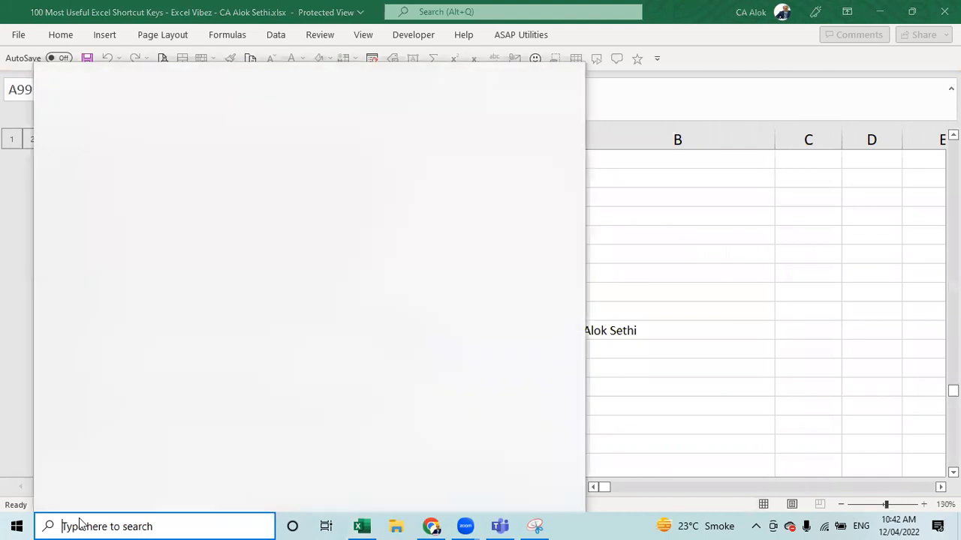
{"action": "type", "text": "word"}
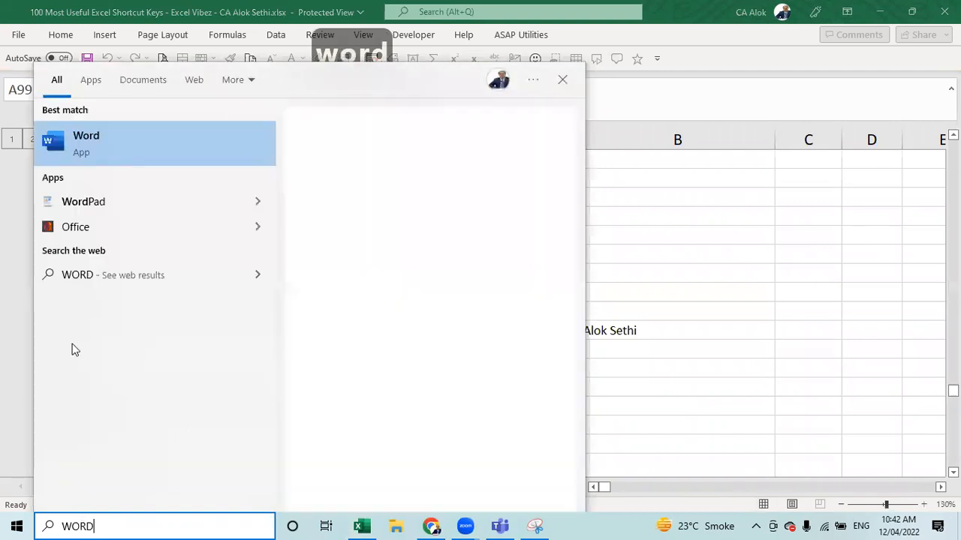
{"action": "right_click", "coordinate": [88, 142]}
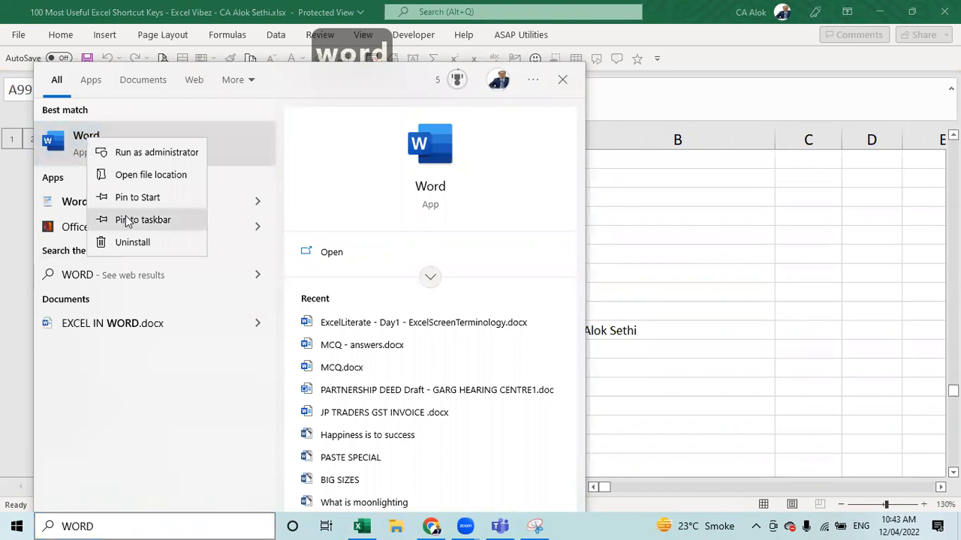
{"action": "left_click", "coordinate": [126, 219]}
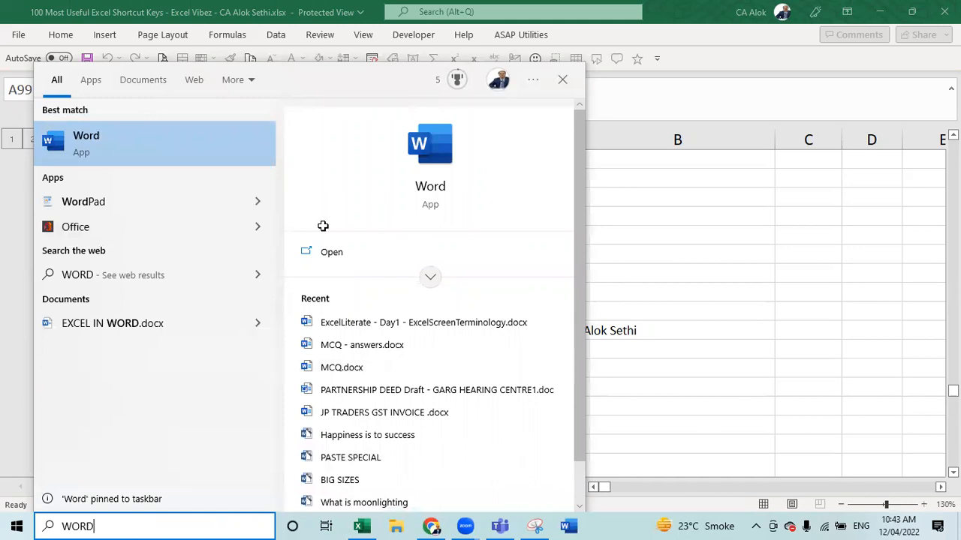
{"action": "left_click", "coordinate": [644, 523]}
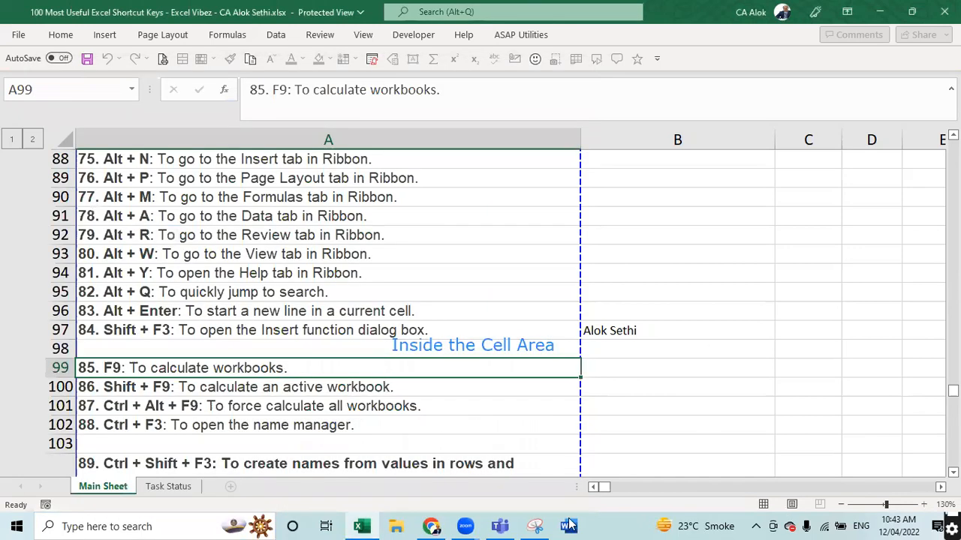
- Enable editing of the shortcut-keys workbook by attempting an F2 edit on A8 and accepting
{"action": "left_click", "coordinate": [205, 218]}
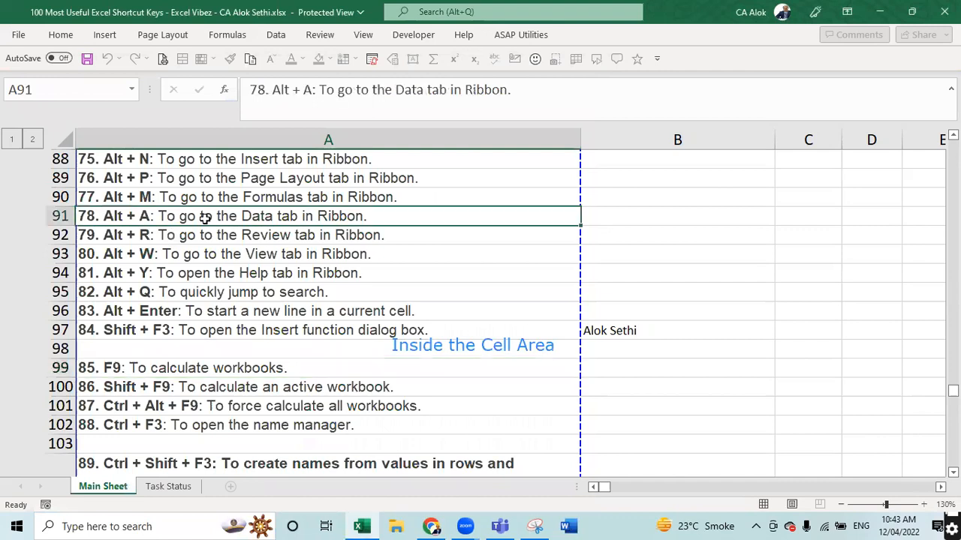
{"action": "key", "text": "ctrl+7"}
{"action": "key", "text": "Num_Lock"}
{"action": "key", "text": "ctrl+Home"}
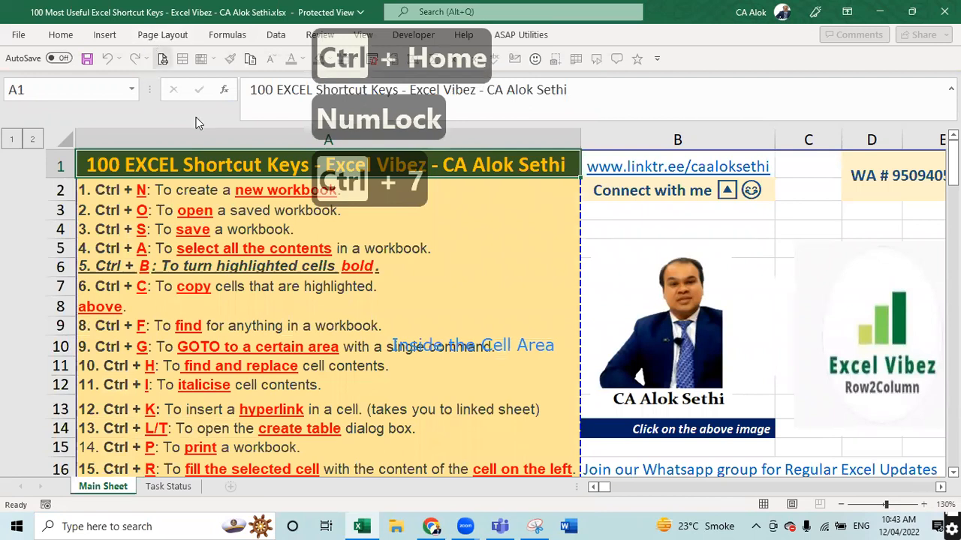
{"action": "left_click", "coordinate": [288, 185]}
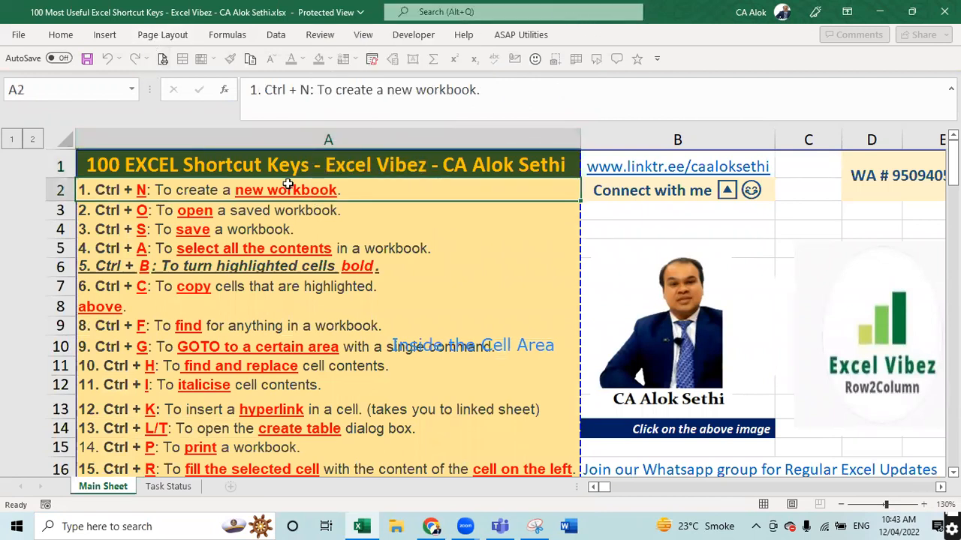
{"action": "key", "text": "Down"}
{"action": "key", "text": "Down"}
{"action": "key", "text": "Down"}
{"action": "key", "text": "Down"}
{"action": "key", "text": "Down"}
{"action": "key", "text": "Down"}
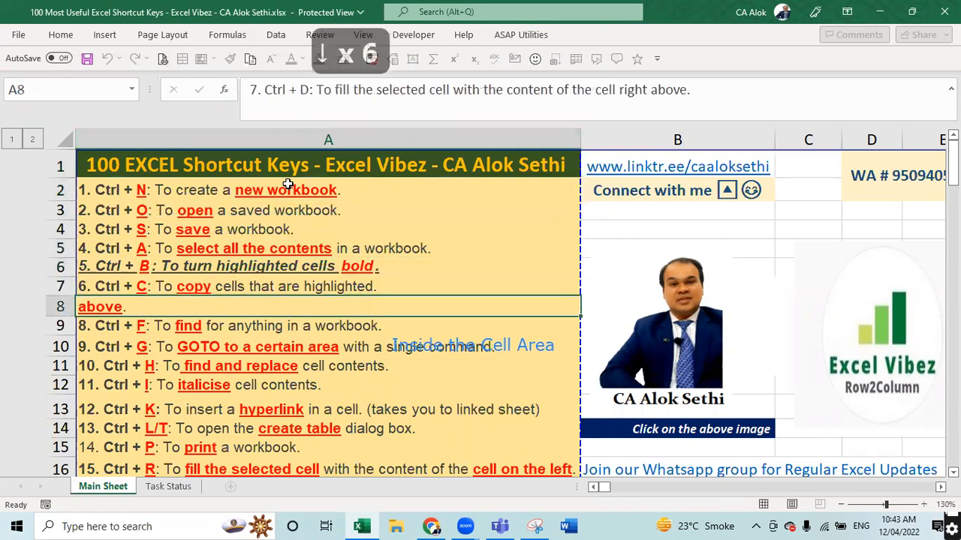
{"action": "key", "text": "F2"}
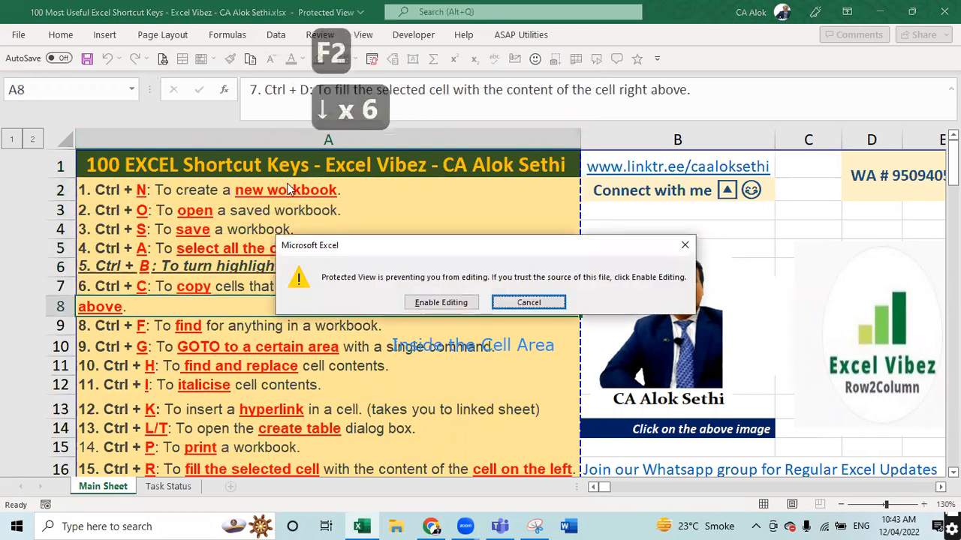
{"action": "key", "text": "Return"}
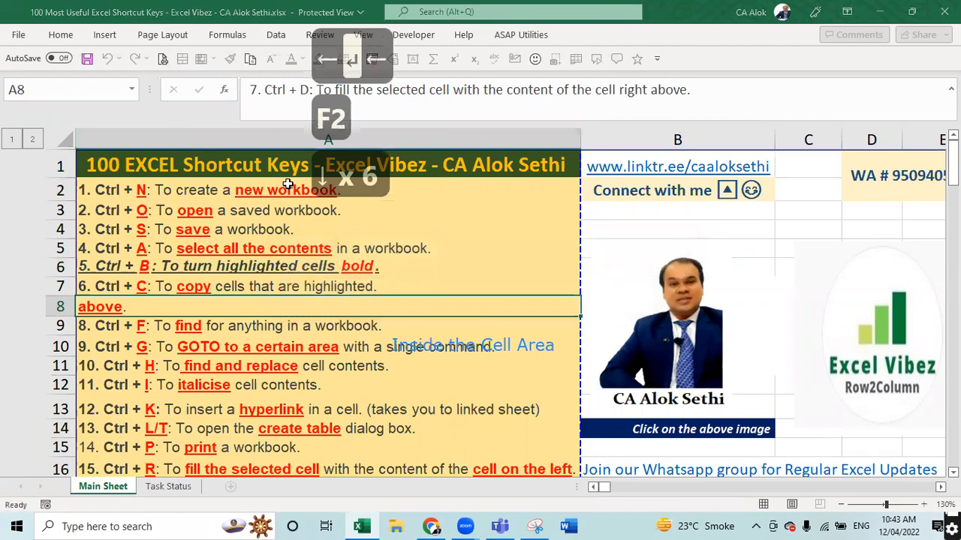
{"action": "key", "text": "F2"}
{"action": "key", "text": "Escape"}
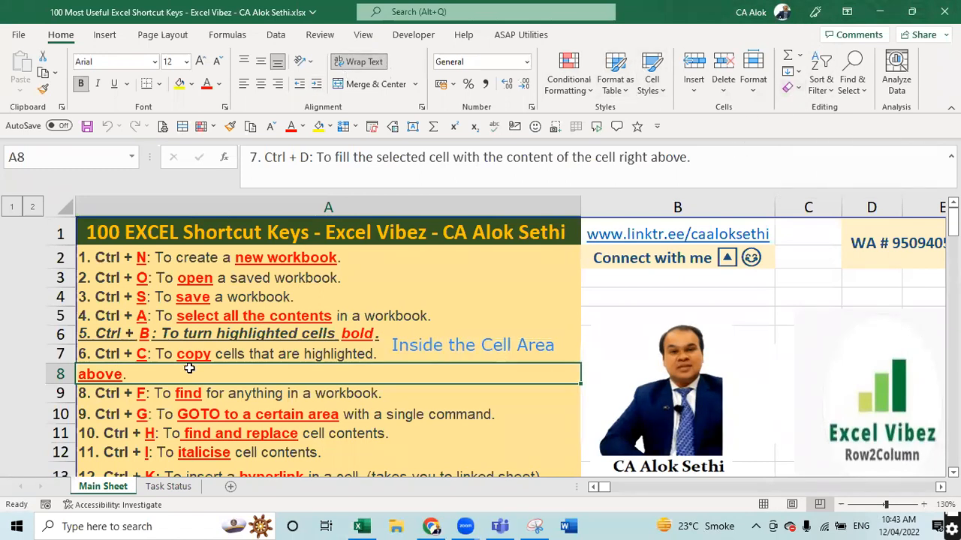
- Top-align the row 8 cell so its Ctrl + D description shows
{"action": "left_click", "coordinate": [316, 157]}
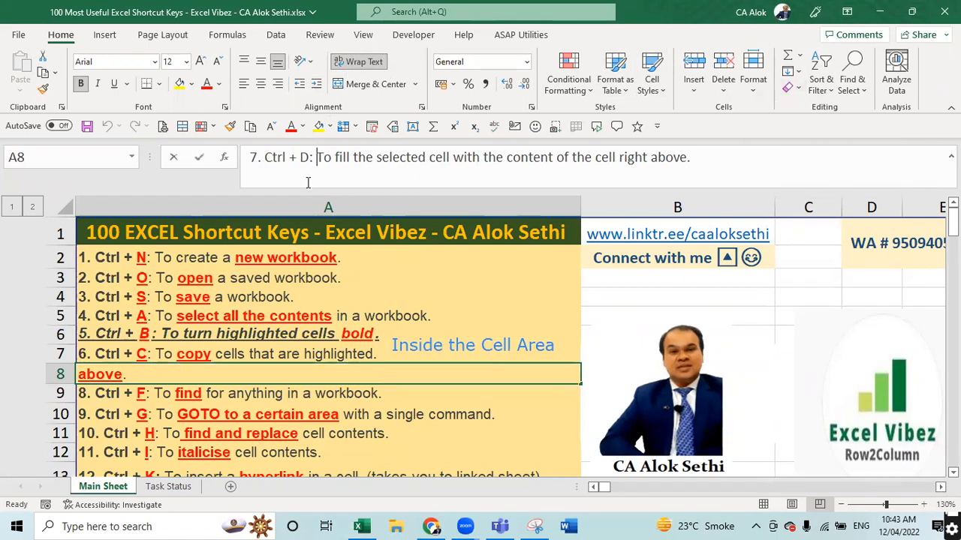
{"action": "left_click", "coordinate": [428, 409]}
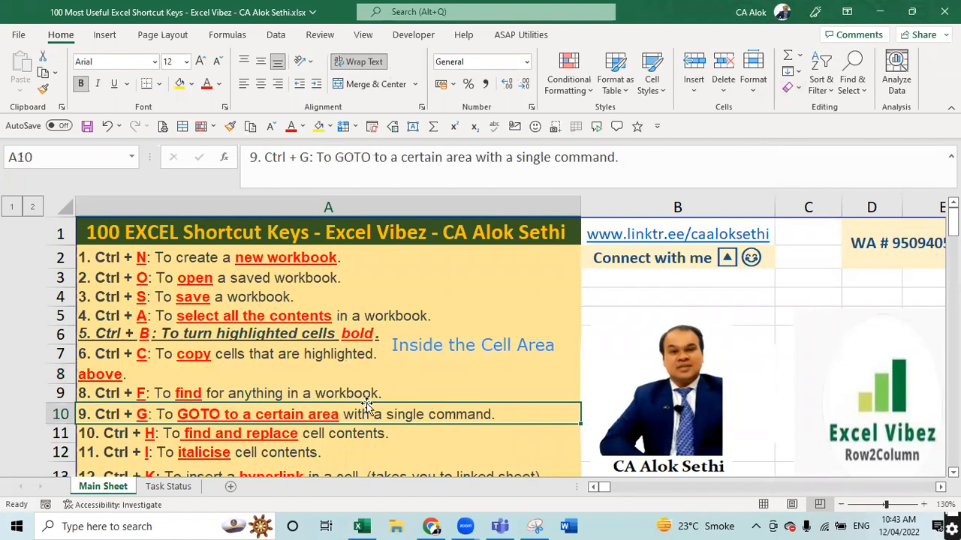
{"action": "left_click", "coordinate": [335, 375]}
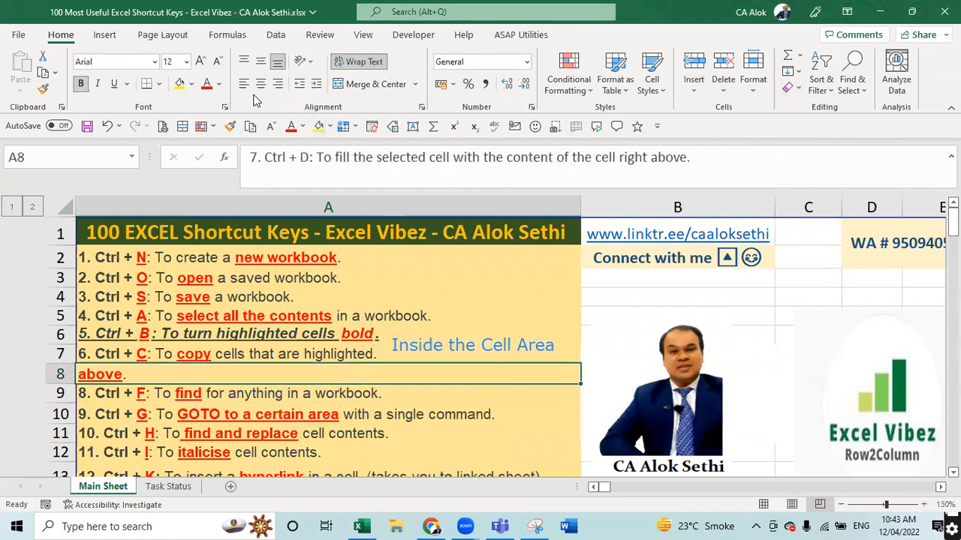
{"action": "left_click", "coordinate": [249, 60]}
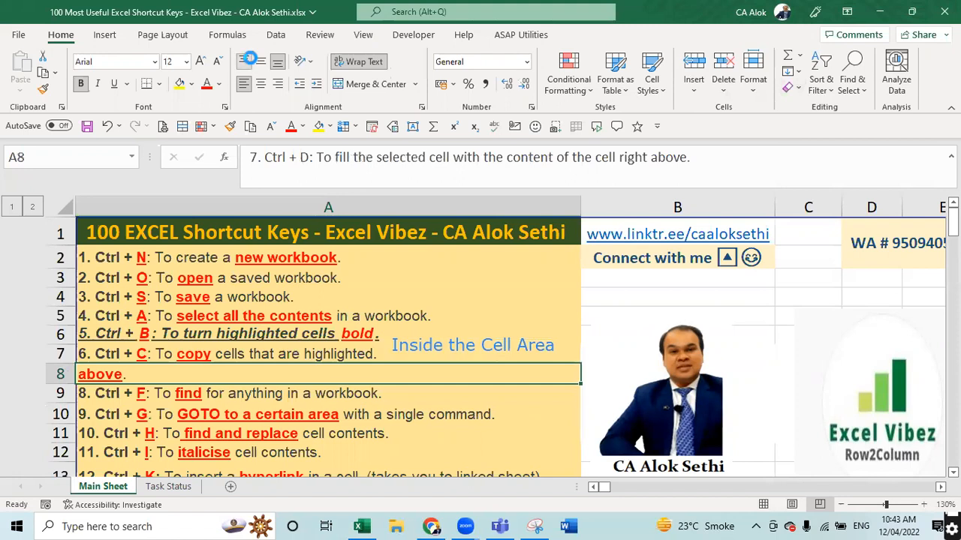
{"action": "left_click", "coordinate": [397, 405]}
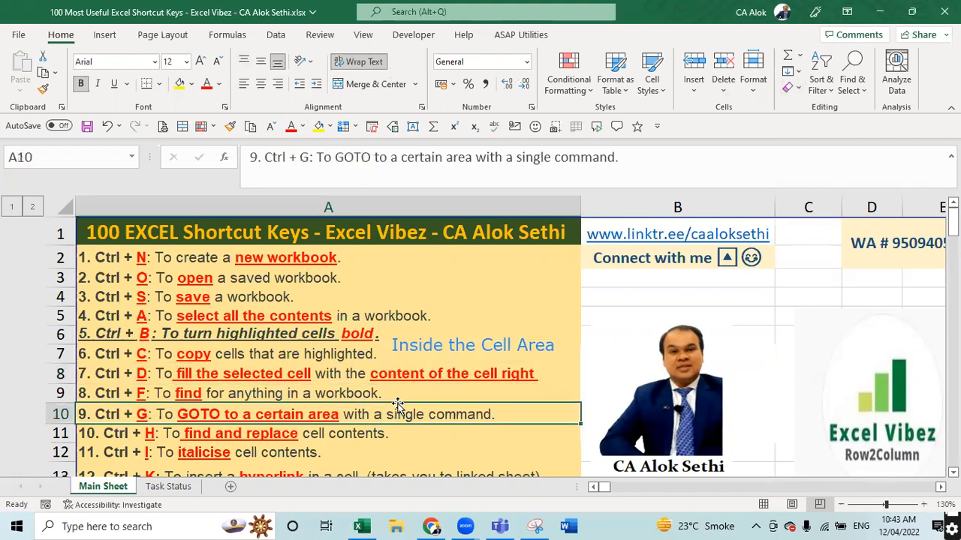
- Step through the shortcut list with the arrow keys, then return to A2 via Ctrl+Home
{"action": "left_click", "coordinate": [445, 267]}
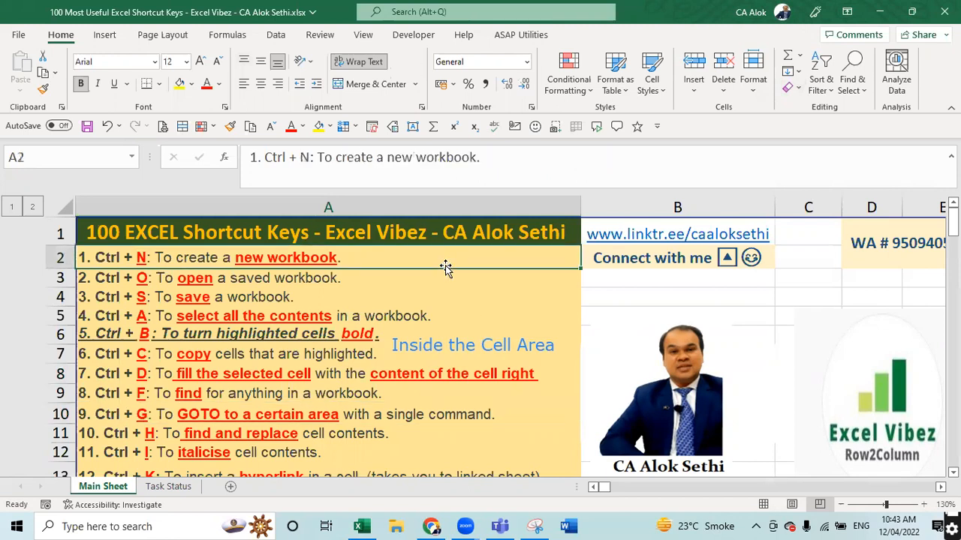
{"action": "key", "text": "Down"}
{"action": "key", "text": "Down"}
{"action": "key", "text": "Down"}
{"action": "key", "text": "Down"}
{"action": "key", "text": "Down"}
{"action": "key", "text": "Down"}
{"action": "key", "text": "Down"}
{"action": "key", "text": "Down"}
{"action": "key", "text": "Down"}
{"action": "key", "text": "Down"}
{"action": "key", "text": "Down"}
{"action": "key", "text": "Down"}
{"action": "key", "text": "Down"}
{"action": "key", "text": "Down"}
{"action": "key", "text": "Down"}
{"action": "key", "text": "Down"}
{"action": "key", "text": "Down"}
{"action": "key", "text": "Down"}
{"action": "key", "text": "Down"}
{"action": "key", "text": "Down"}
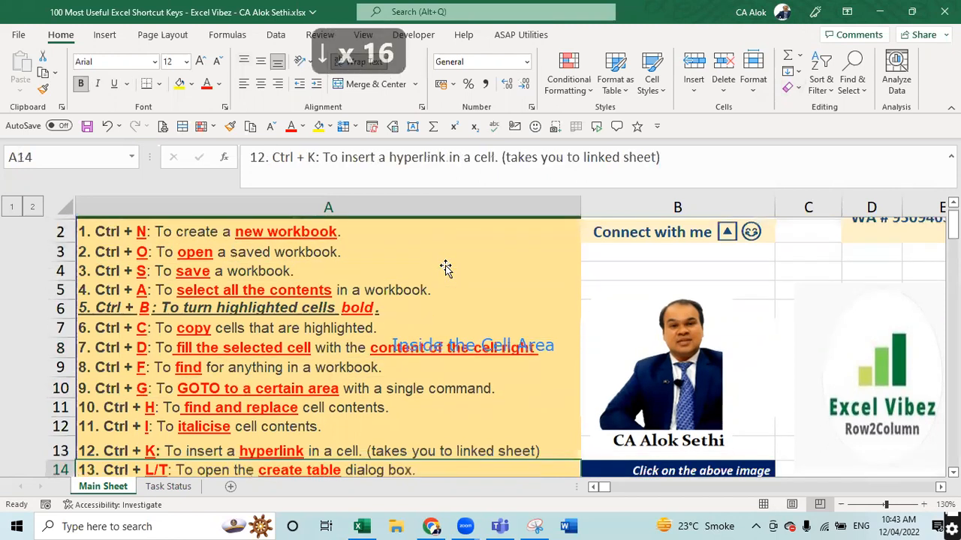
{"action": "key", "text": "Down"}
{"action": "key", "text": "Down"}
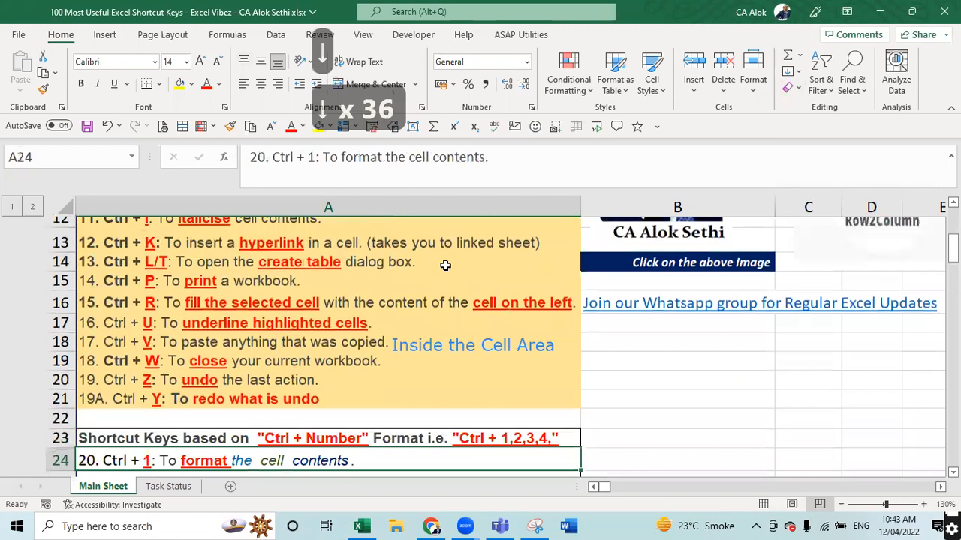
{"action": "key", "text": "Up"}
{"action": "key", "text": "Up"}
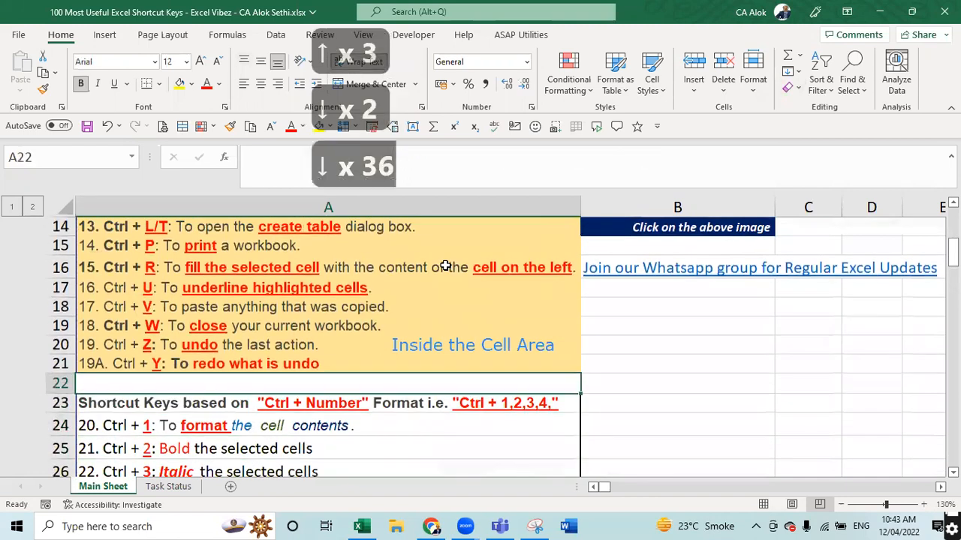
{"action": "key", "text": "Up"}
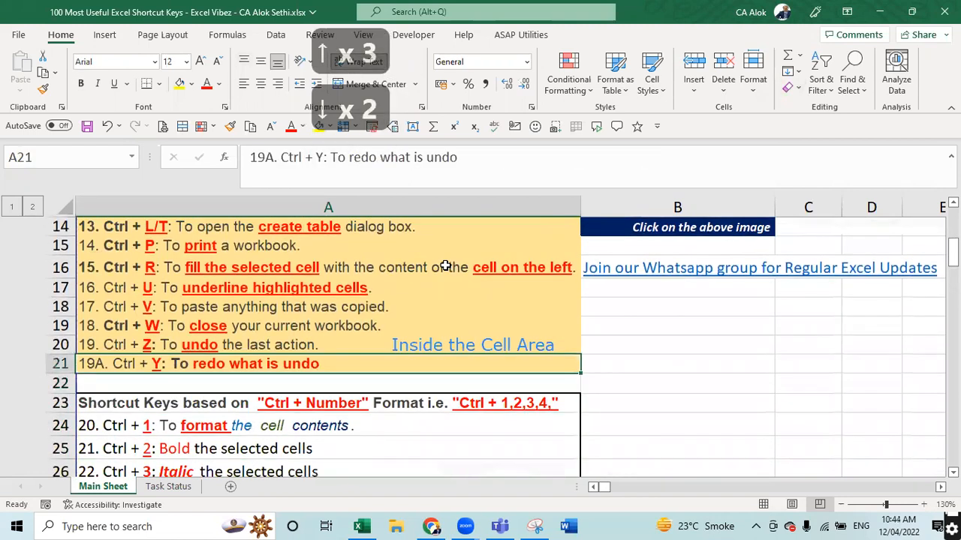
{"action": "key", "text": "Down"}
{"action": "key", "text": "Down"}
{"action": "key", "text": "Down"}
{"action": "key", "text": "Down"}
{"action": "key", "text": "Down"}
{"action": "key", "text": "Down"}
{"action": "key", "text": "Down"}
{"action": "key", "text": "Down"}
{"action": "key", "text": "Down"}
{"action": "key", "text": "Down"}
{"action": "key", "text": "Down"}
{"action": "key", "text": "Down"}
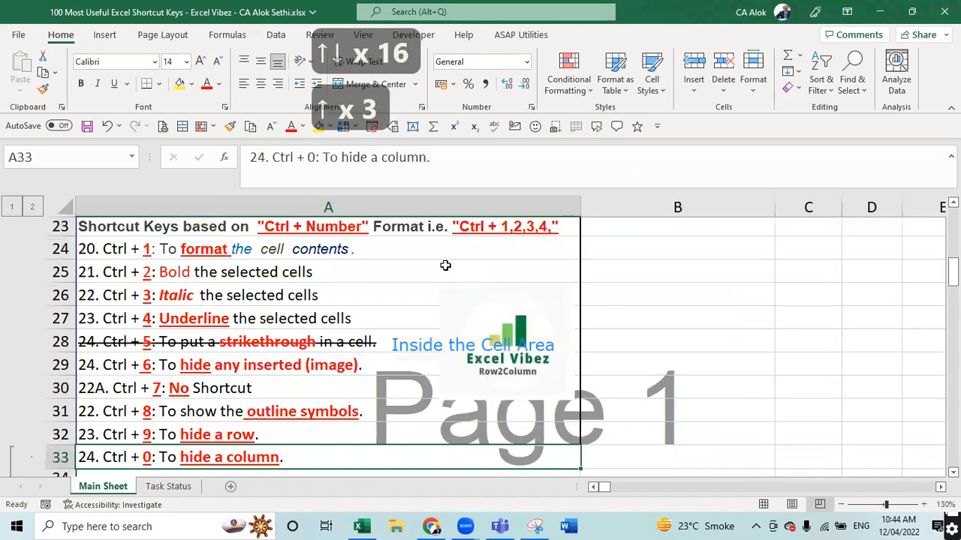
{"action": "key", "text": "Down"}
{"action": "key", "text": "Down"}
{"action": "key", "text": "Down"}
{"action": "key", "text": "Down"}
{"action": "key", "text": "Down"}
{"action": "key", "text": "Down"}
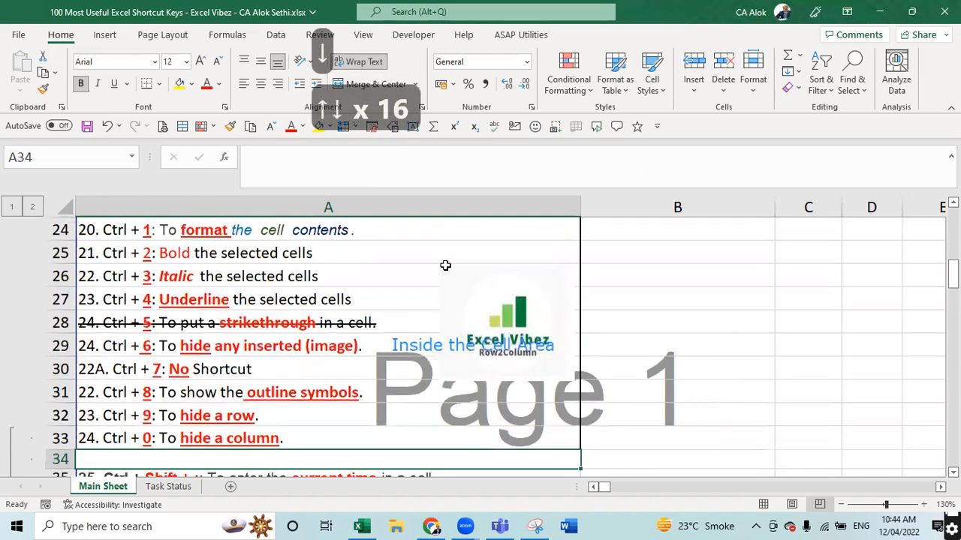
{"action": "key", "text": "Down"}
{"action": "key", "text": "Down"}
{"action": "key", "text": "Down"}
{"action": "key", "text": "Down"}
{"action": "key", "text": "Down"}
{"action": "key", "text": "Down"}
{"action": "key", "text": "Down"}
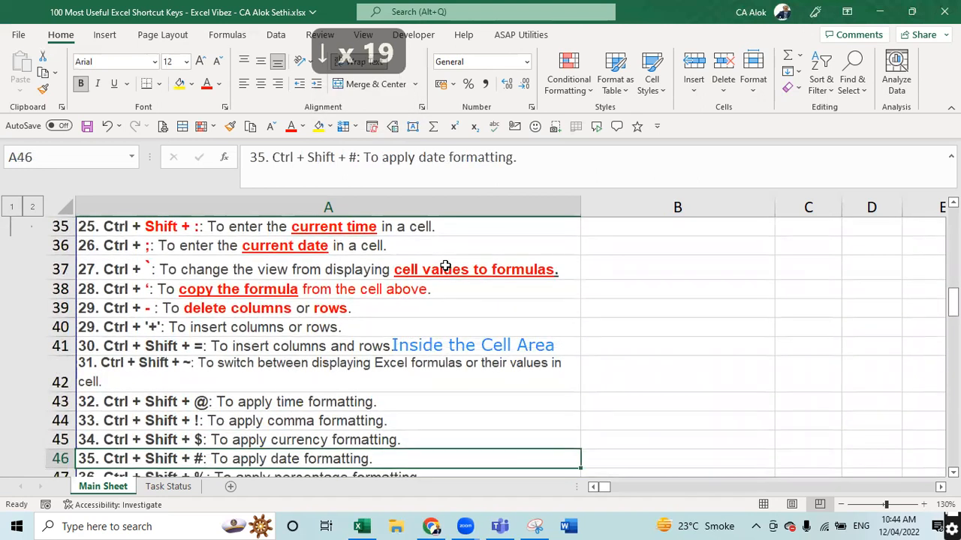
{"action": "key", "text": "Down"}
{"action": "key", "text": "Down"}
{"action": "key", "text": "Down"}
{"action": "key", "text": "Down"}
{"action": "key", "text": "Down"}
{"action": "key", "text": "Down"}
{"action": "key", "text": "Down"}
{"action": "key", "text": "Down"}
{"action": "key", "text": "Down"}
{"action": "key", "text": "Down"}
{"action": "key", "text": "Down"}
{"action": "key", "text": "Down"}
{"action": "key", "text": "Down"}
{"action": "key", "text": "Down"}
{"action": "key", "text": "Down"}
{"action": "key", "text": "Down"}
{"action": "key", "text": "Down"}
{"action": "key", "text": "Down"}
{"action": "key", "text": "Down"}
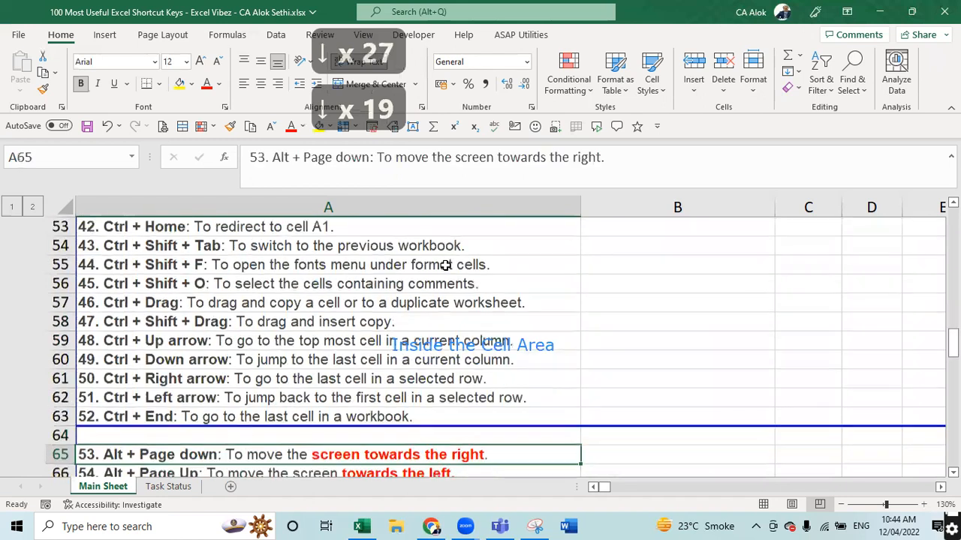
{"action": "key", "text": "Down"}
{"action": "key", "text": "Down"}
{"action": "key", "text": "Down"}
{"action": "key", "text": "Down"}
{"action": "key", "text": "Down"}
{"action": "key", "text": "Down"}
{"action": "key", "text": "Down"}
{"action": "key", "text": "Down"}
{"action": "key", "text": "Down"}
{"action": "key", "text": "Down"}
{"action": "key", "text": "Down"}
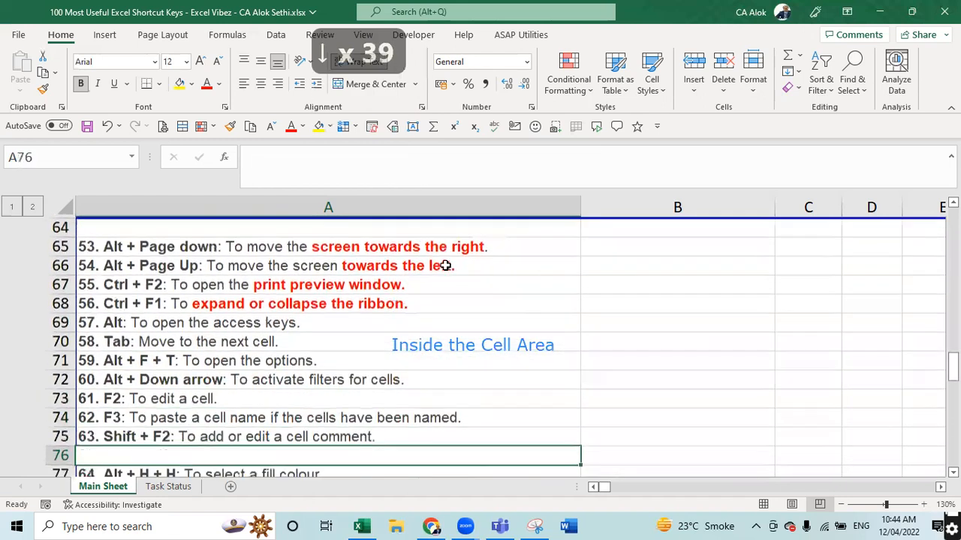
{"action": "key", "text": "Down"}
{"action": "key", "text": "Down"}
{"action": "key", "text": "Down"}
{"action": "key", "text": "Down"}
{"action": "key", "text": "Down"}
{"action": "key", "text": "Down"}
{"action": "key", "text": "Down"}
{"action": "key", "text": "Down"}
{"action": "key", "text": "Down"}
{"action": "key", "text": "Down"}
{"action": "key", "text": "Down"}
{"action": "key", "text": "Down"}
{"action": "key", "text": "Down"}
{"action": "key", "text": "Down"}
{"action": "key", "text": "Down"}
{"action": "key", "text": "Down"}
{"action": "key", "text": "Down"}
{"action": "key", "text": "Down"}
{"action": "key", "text": "Down"}
{"action": "key", "text": "Down"}
{"action": "key", "text": "Down"}
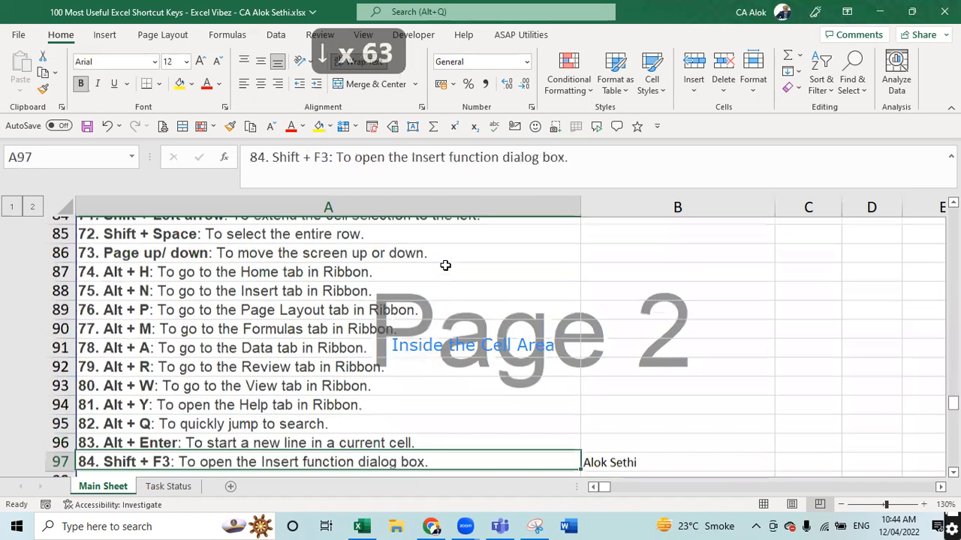
{"action": "key", "text": "Down"}
{"action": "key", "text": "Down"}
{"action": "key", "text": "Down"}
{"action": "key", "text": "Down"}
{"action": "key", "text": "Down"}
{"action": "key", "text": "Down"}
{"action": "key", "text": "Down"}
{"action": "key", "text": "Down"}
{"action": "key", "text": "Down"}
{"action": "key", "text": "Down"}
{"action": "key", "text": "Down"}
{"action": "key", "text": "Down"}
{"action": "key", "text": "Down"}
{"action": "key", "text": "Down"}
{"action": "key", "text": "Down"}
{"action": "key", "text": "Down"}
{"action": "key", "text": "Down"}
{"action": "key", "text": "Down"}
{"action": "key", "text": "Down"}
{"action": "key", "text": "Down"}
{"action": "key", "text": "Up"}
{"action": "key", "text": "Up"}
{"action": "key", "text": "Up"}
{"action": "key", "text": "Up"}
{"action": "key", "text": "Up"}
{"action": "key", "text": "Up"}
{"action": "key", "text": "Up"}
{"action": "key", "text": "Up"}
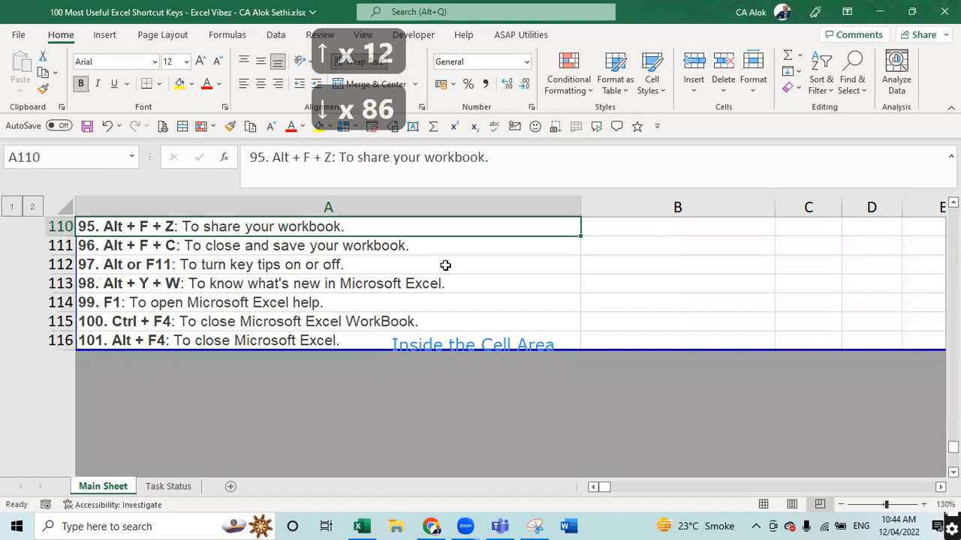
{"action": "key", "text": "Up"}
{"action": "key", "text": "Up"}
{"action": "key", "text": "Up"}
{"action": "key", "text": "Up"}
{"action": "key", "text": "Up"}
{"action": "key", "text": "Up"}
{"action": "key", "text": "Up"}
{"action": "key", "text": "Up"}
{"action": "key", "text": "Up"}
{"action": "key", "text": "Up"}
{"action": "key", "text": "Up"}
{"action": "key", "text": "Up"}
{"action": "key", "text": "Up"}
{"action": "key", "text": "Up"}
{"action": "key", "text": "Up"}
{"action": "key", "text": "Up"}
{"action": "key", "text": "Up"}
{"action": "key", "text": "Up"}
{"action": "key", "text": "Up"}
{"action": "key", "text": "Up"}
{"action": "key", "text": "Up"}
{"action": "key", "text": "Up"}
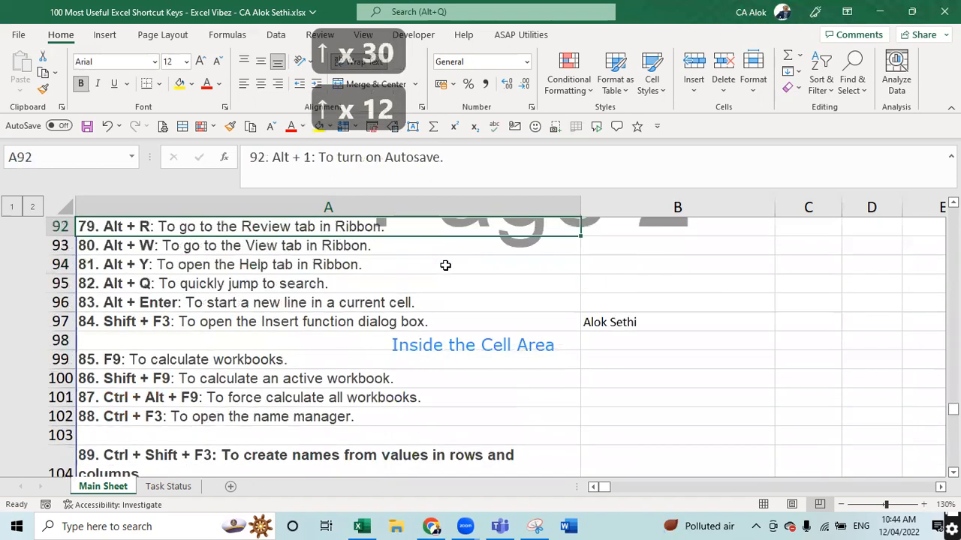
{"action": "key", "text": "Up"}
{"action": "key", "text": "Up"}
{"action": "key", "text": "Up"}
{"action": "key", "text": "Up"}
{"action": "key", "text": "Up"}
{"action": "key", "text": "Up"}
{"action": "key", "text": "Up"}
{"action": "key", "text": "Up"}
{"action": "key", "text": "Up"}
{"action": "key", "text": "Up"}
{"action": "key", "text": "Up"}
{"action": "key", "text": "Up"}
{"action": "key", "text": "Up"}
{"action": "key", "text": "Up"}
{"action": "key", "text": "Up"}
{"action": "key", "text": "Up"}
{"action": "key", "text": "Up"}
{"action": "key", "text": "Up"}
{"action": "key", "text": "Up"}
{"action": "key", "text": "Up"}
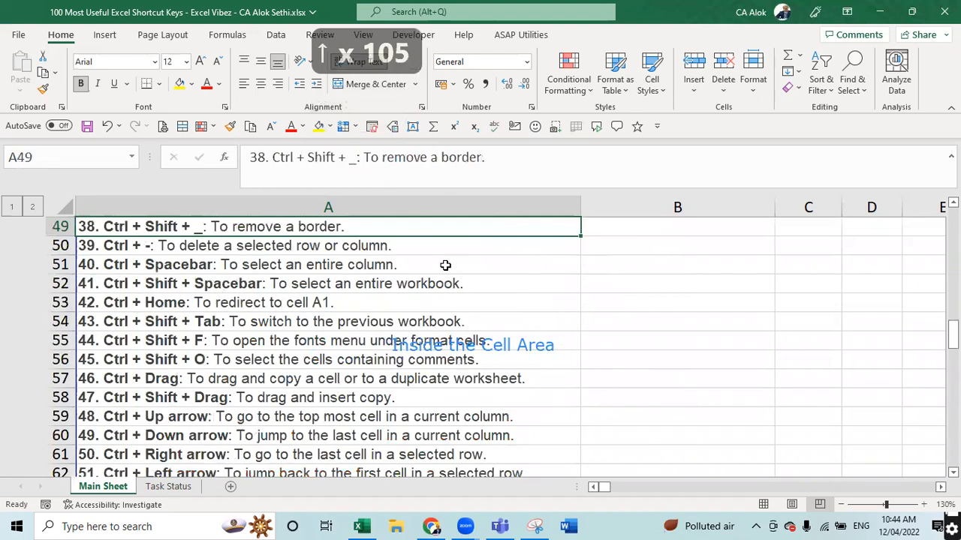
{"action": "key", "text": "ctrl+Home"}
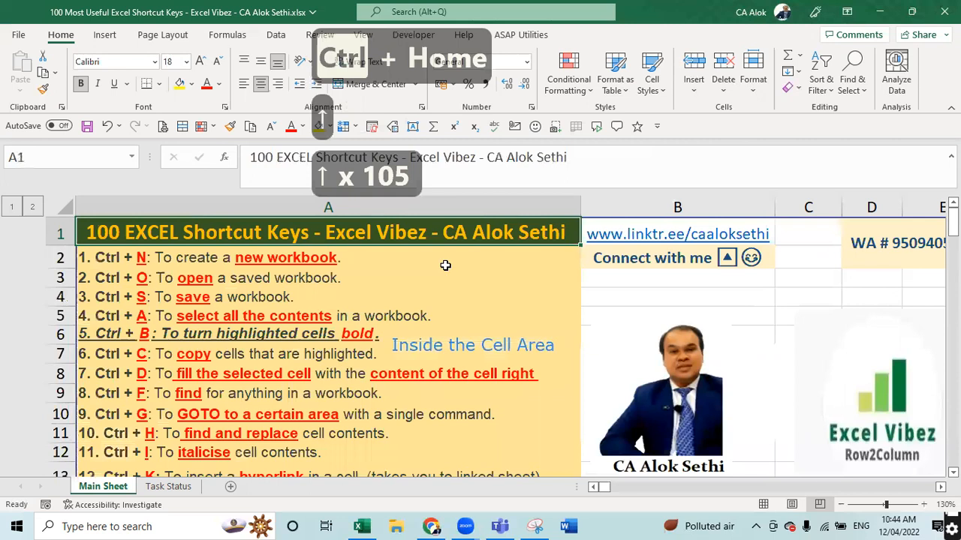
{"action": "key", "text": "Down"}
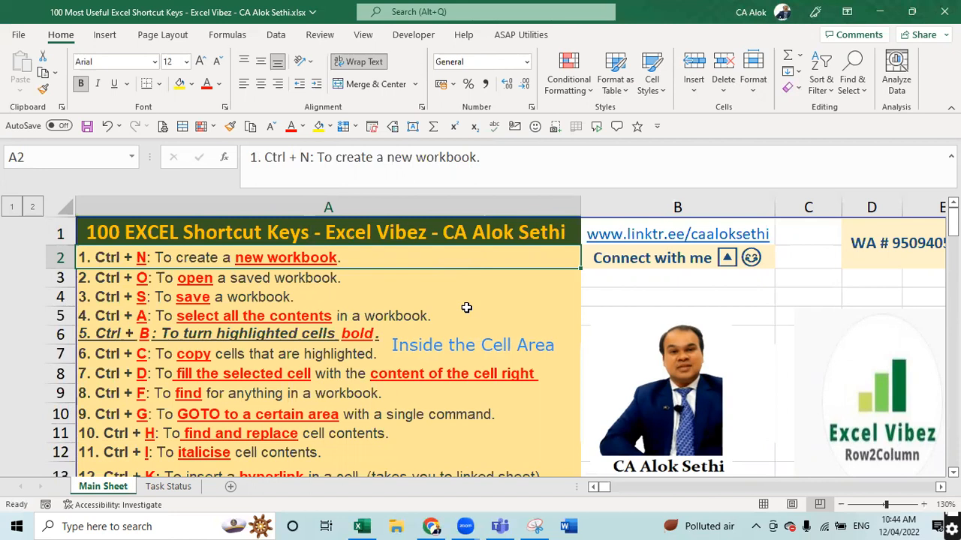
- Scroll back up to row 1 and create a new blank workbook with Ctrl+N
{"action": "scroll", "coordinate": [466, 308], "scroll_direction": "up", "scroll_amount": 2, "text": "ctrl"}
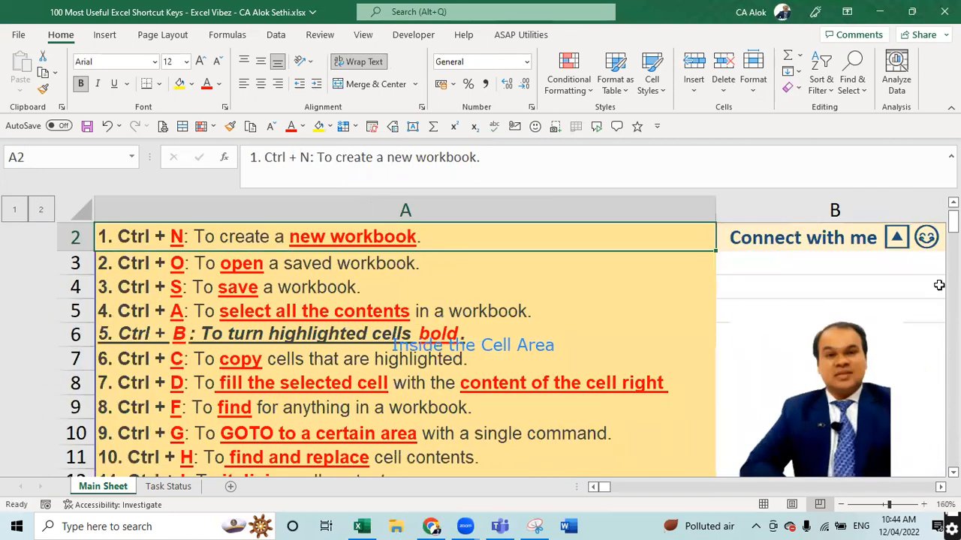
{"action": "left_click", "coordinate": [953, 202]}
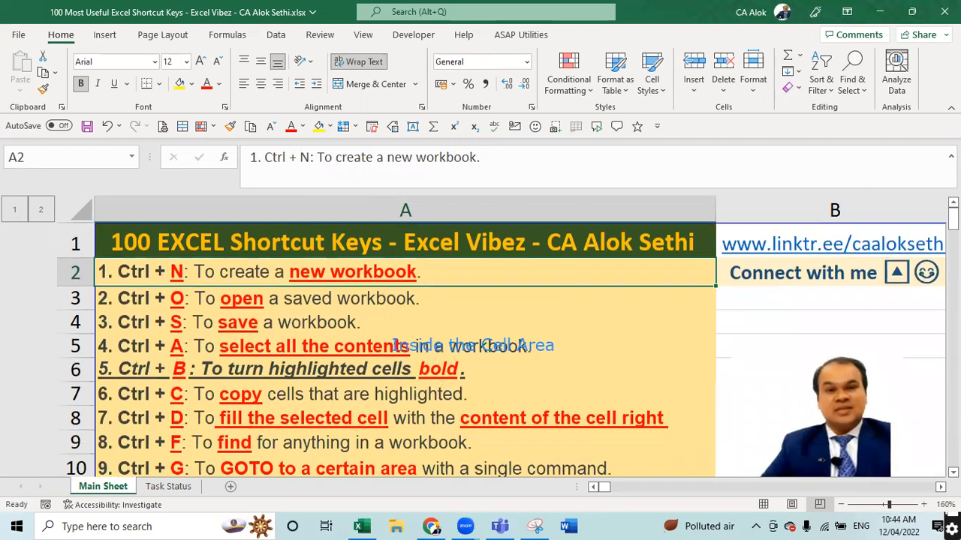
{"action": "key", "text": "ctrl+n"}
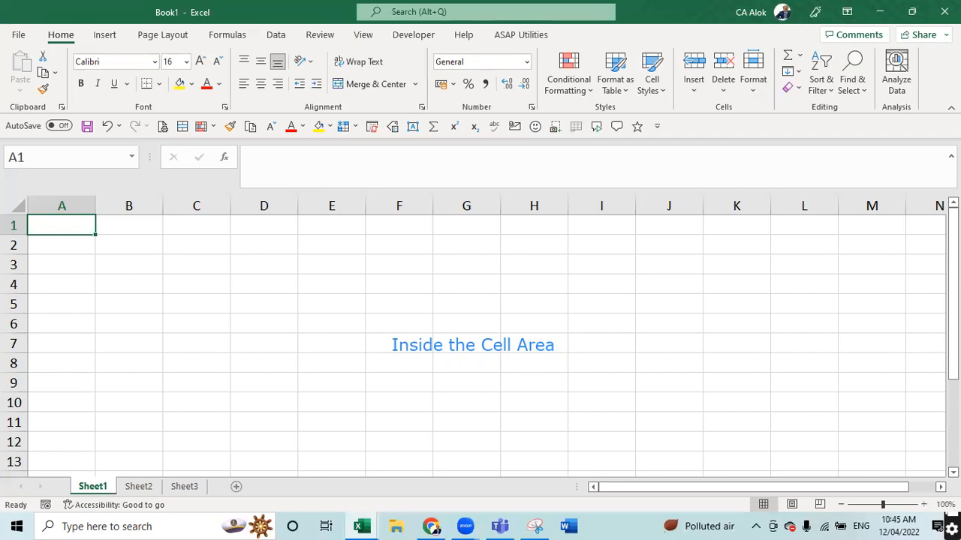
- Switch back to the shortcut-keys workbook through Task View and move between A1 and A3
{"action": "key", "text": "alt+Tab"}
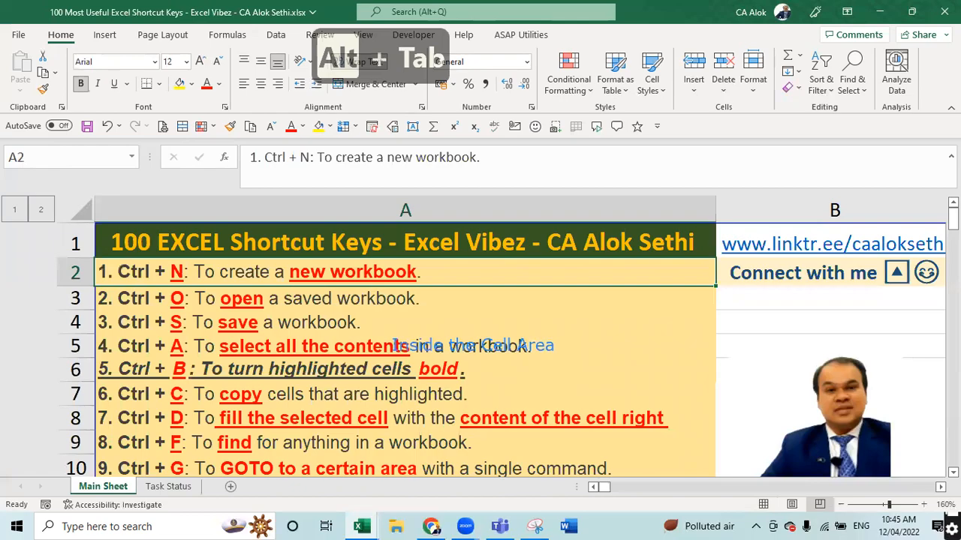
{"action": "key", "text": "super+Tab"}
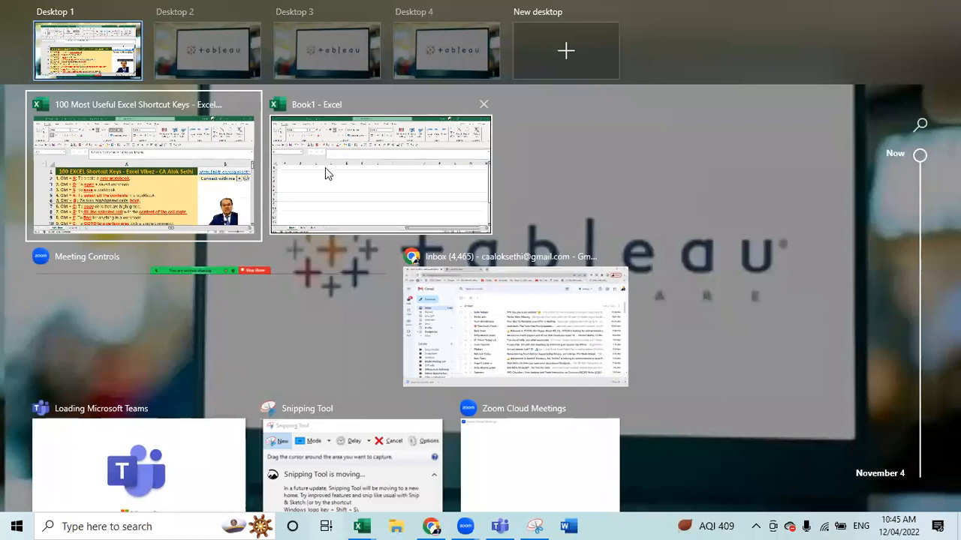
{"action": "left_click", "coordinate": [210, 186]}
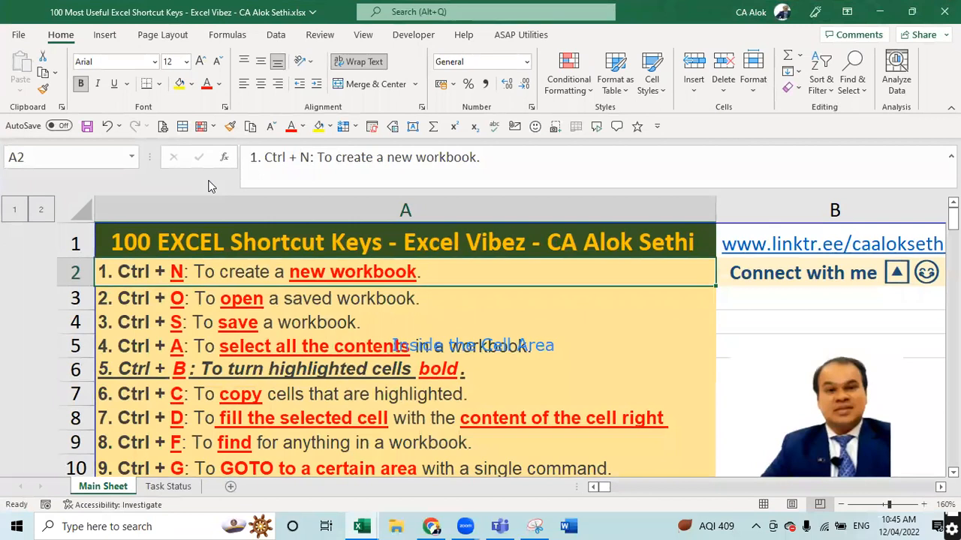
{"action": "key", "text": "Up"}
{"action": "key", "text": "Down"}
{"action": "key", "text": "Down"}
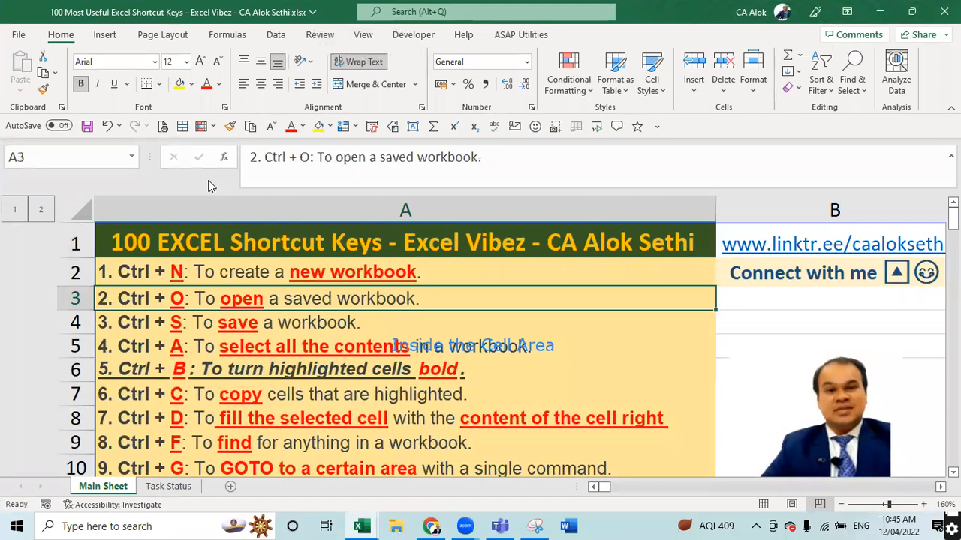
- Try opening the recent Income Tax Calculator file, dismiss its not-found error, and return to Open
{"action": "key", "text": "ctrl+o"}
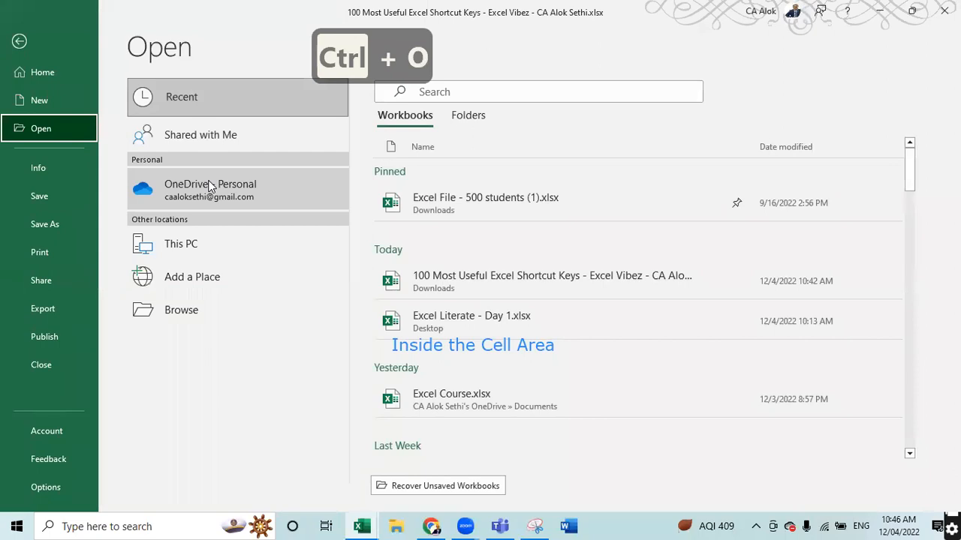
{"action": "scroll", "coordinate": [713, 262], "scroll_direction": "down", "scroll_amount": 5}
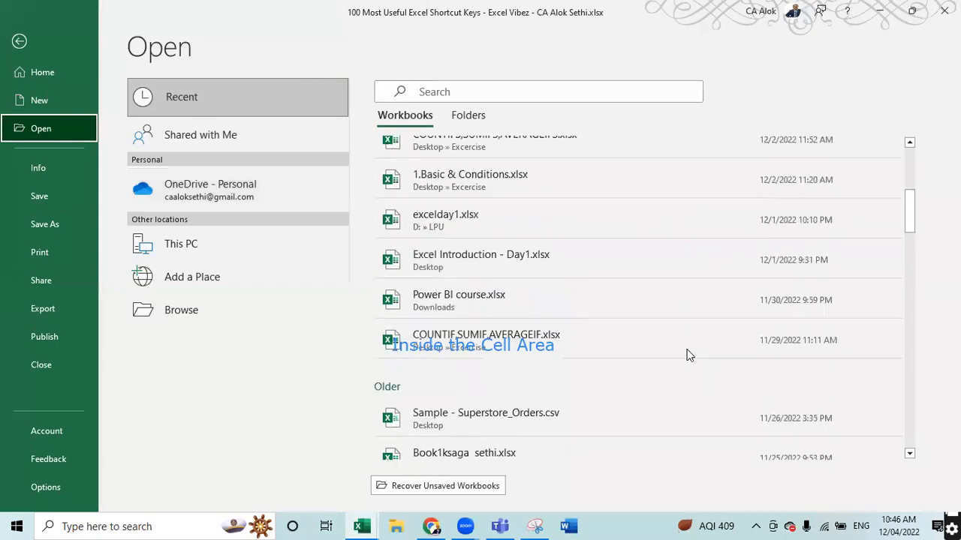
{"action": "scroll", "coordinate": [679, 369], "scroll_direction": "down", "scroll_amount": 10}
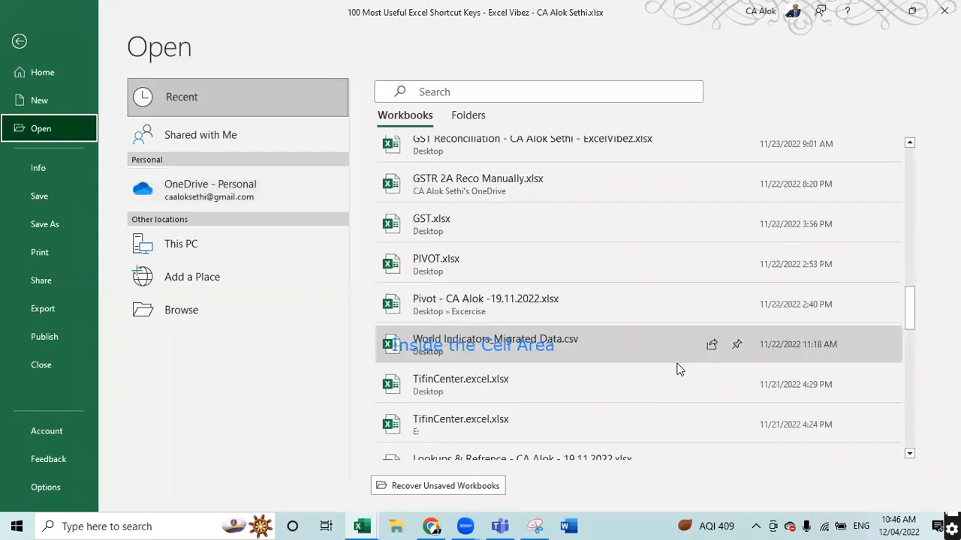
{"action": "scroll", "coordinate": [679, 369], "scroll_direction": "down", "scroll_amount": 10}
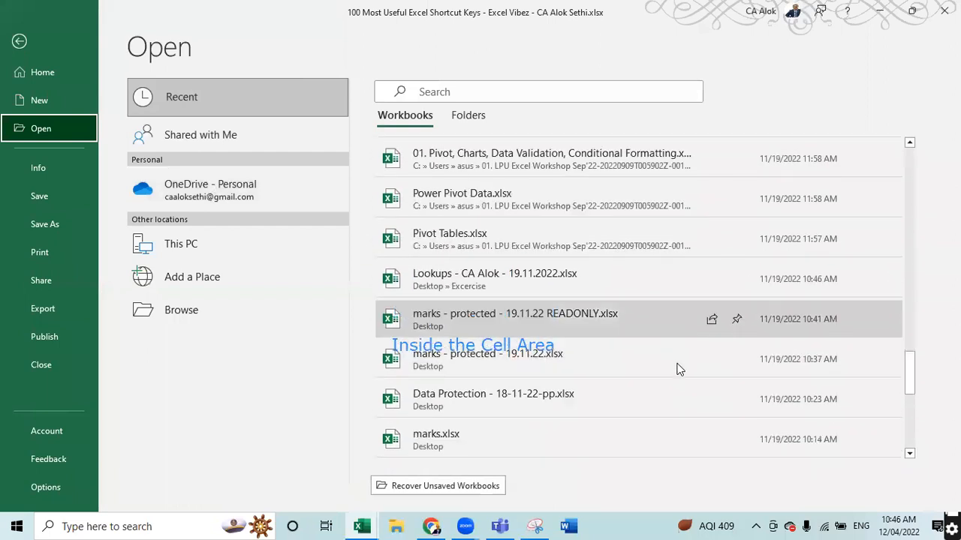
{"action": "scroll", "coordinate": [680, 369], "scroll_direction": "down", "scroll_amount": 5}
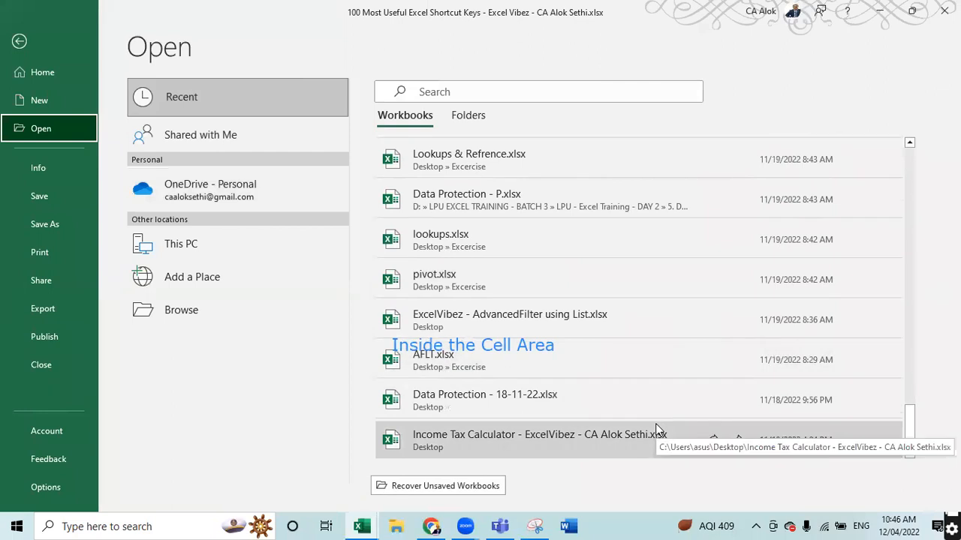
{"action": "left_click", "coordinate": [648, 442]}
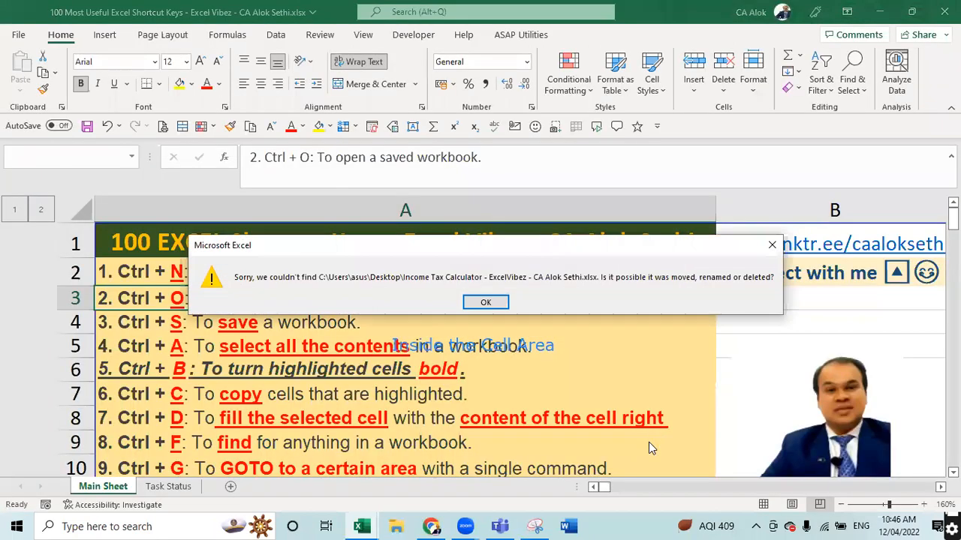
{"action": "key", "text": "Return"}
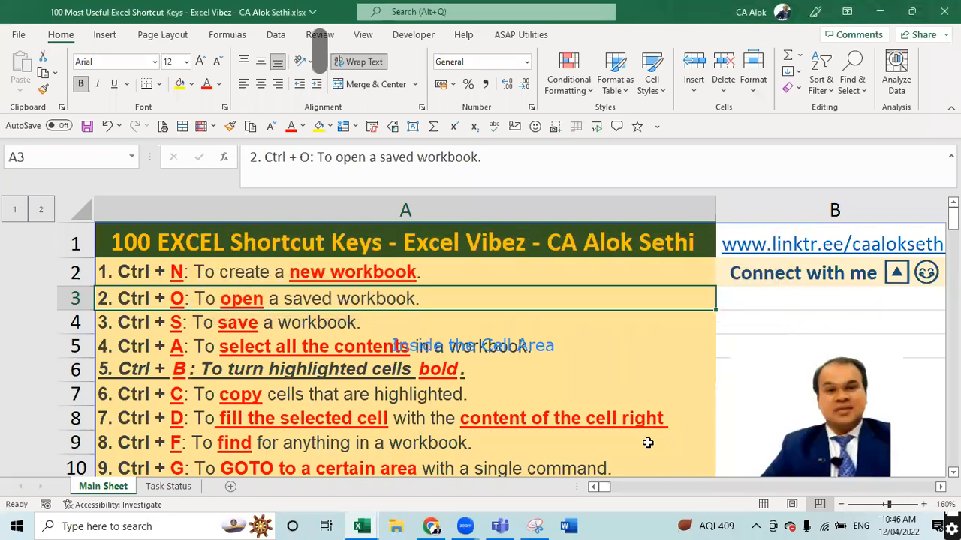
{"action": "key", "text": "ctrl+o"}
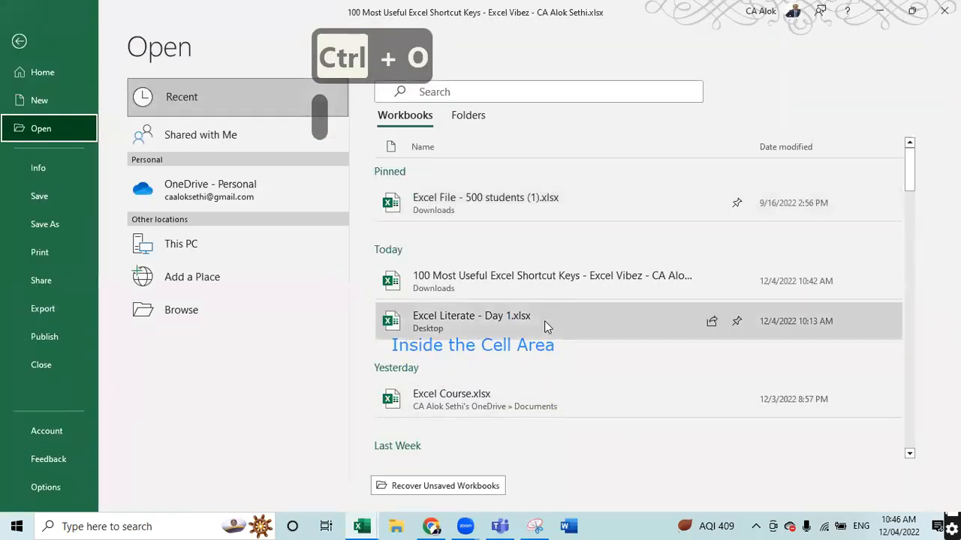
- Reopen Excel Literate - Day 1.xlsx from the Recent list, then return to the shortcut keys workbook
{"action": "left_click", "coordinate": [544, 321]}
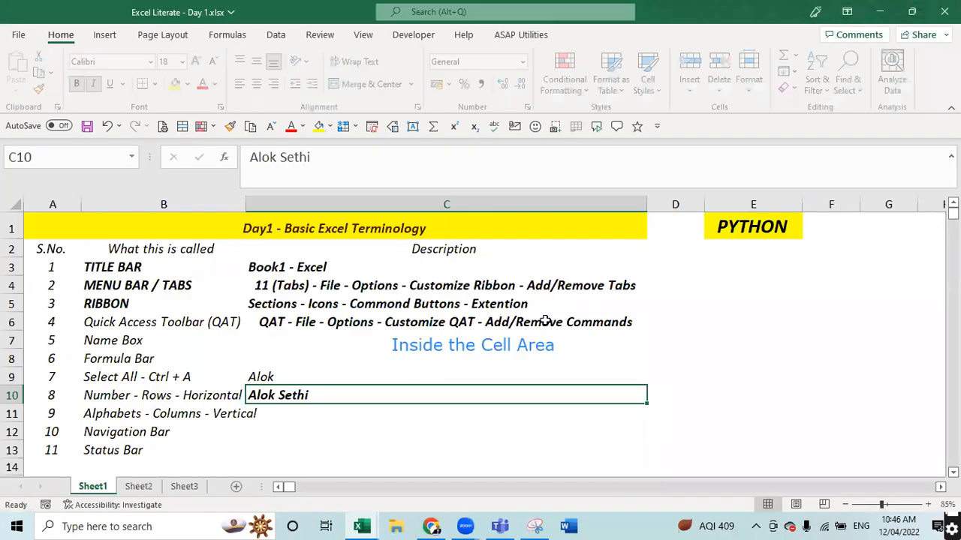
{"action": "key", "text": "alt+Tab"}
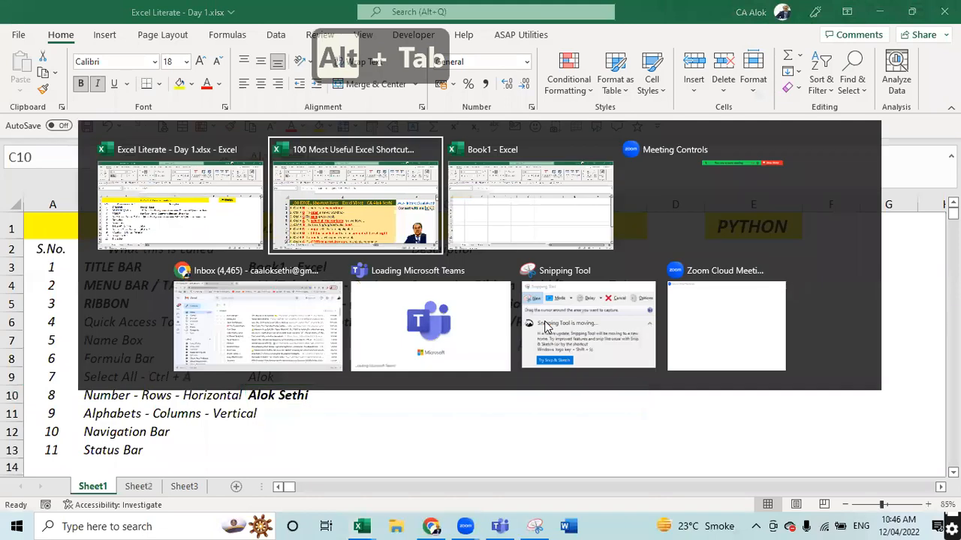
{"action": "key", "text": "alt+Tab"}
{"action": "key", "text": "alt+Tab"}
{"action": "key", "text": "alt+Tab"}
{"action": "key", "text": "alt+Tab"}
{"action": "key", "text": "alt+Tab"}
{"action": "key", "text": "alt+Tab"}
{"action": "key", "text": "alt+Tab"}
{"action": "key", "text": "alt+Tab"}
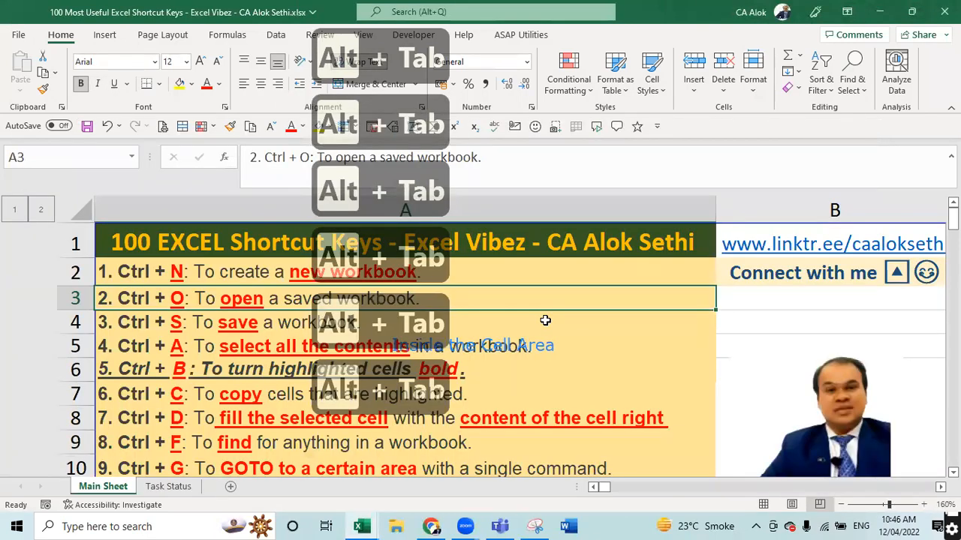
- Switch to the blank Book1 workbook and start saving it under the name 'FileName'
{"action": "left_click", "coordinate": [363, 526]}
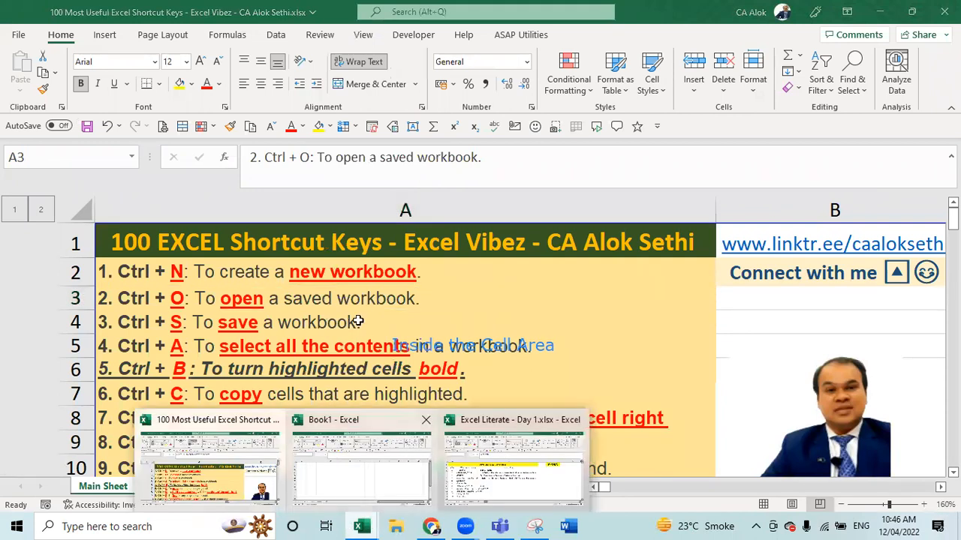
{"action": "left_click", "coordinate": [428, 450]}
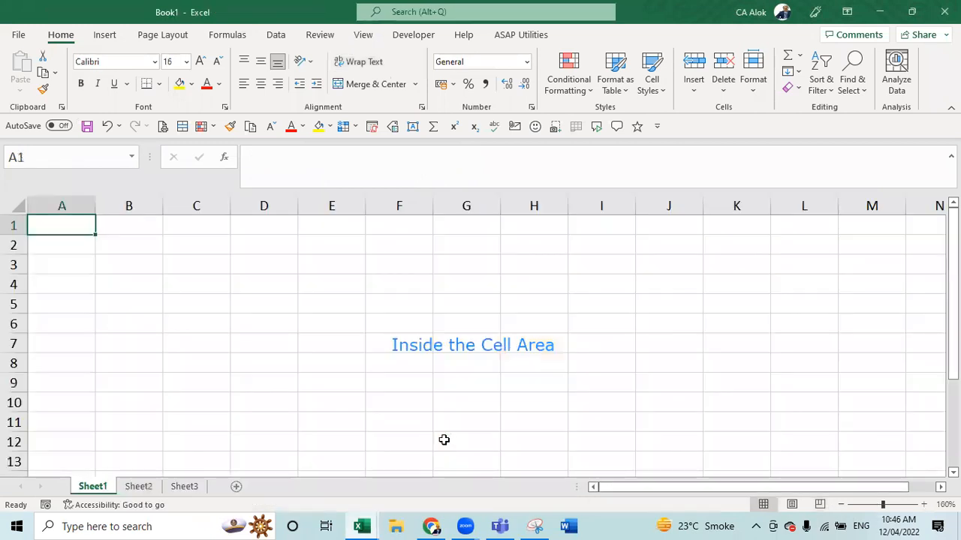
{"action": "key", "text": "ctrl+s"}
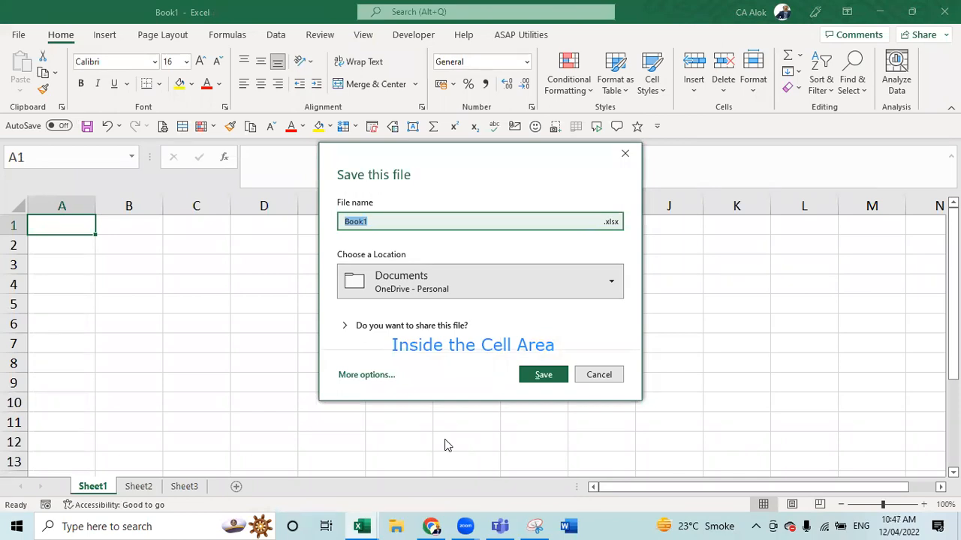
{"action": "type", "text": "fil"}
{"action": "key", "text": "BackSpace"}
{"action": "key", "text": "BackSpace"}
{"action": "key", "text": "BackSpace"}
{"action": "type", "text": "FileName"}
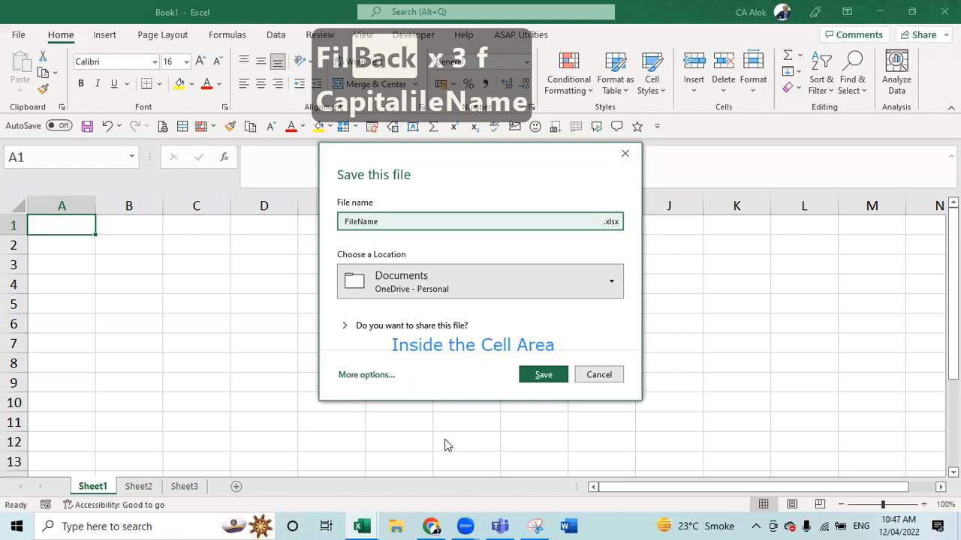
{"action": "key", "text": "Tab"}
- Choose Desktop as the save location, expand the sharing options, and show the full Save As options
{"action": "left_click", "coordinate": [352, 282]}
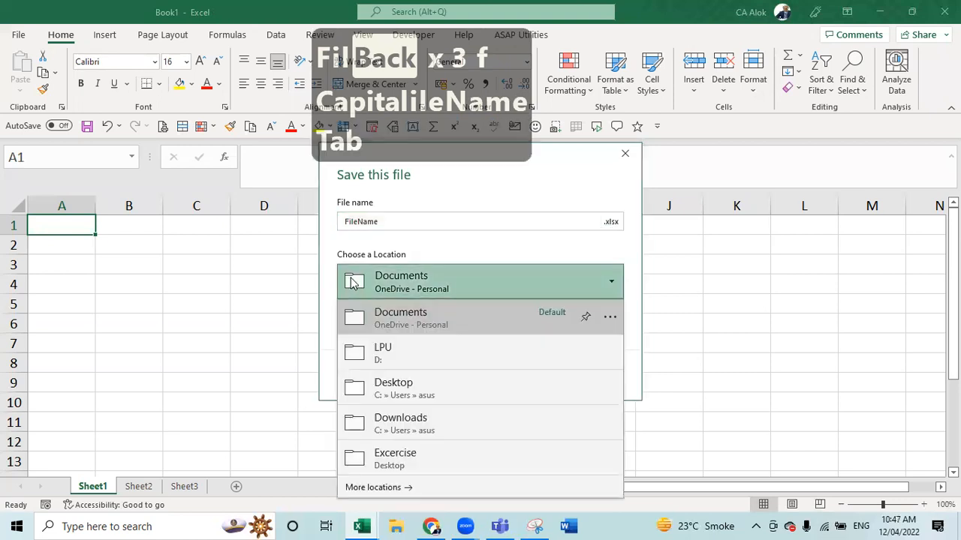
{"action": "left_click", "coordinate": [392, 384]}
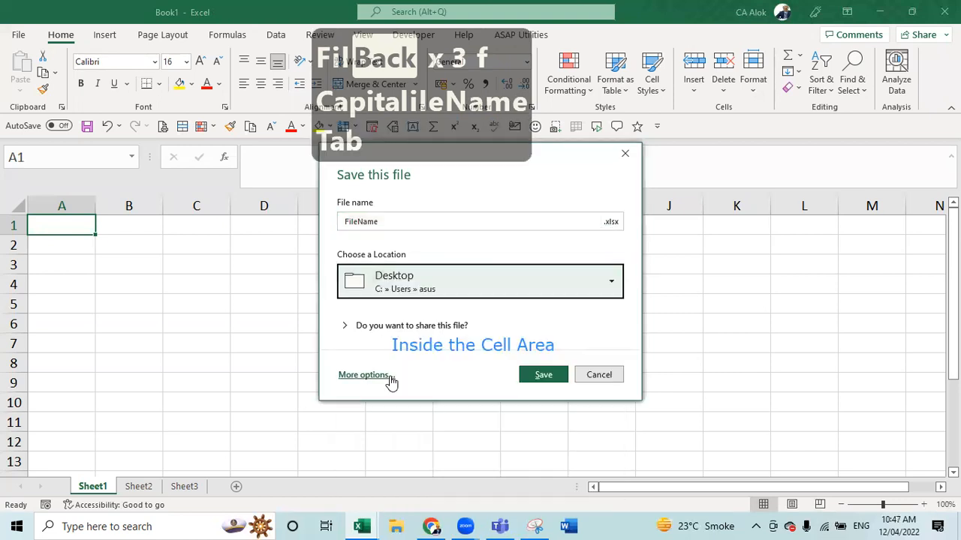
{"action": "left_click", "coordinate": [372, 331]}
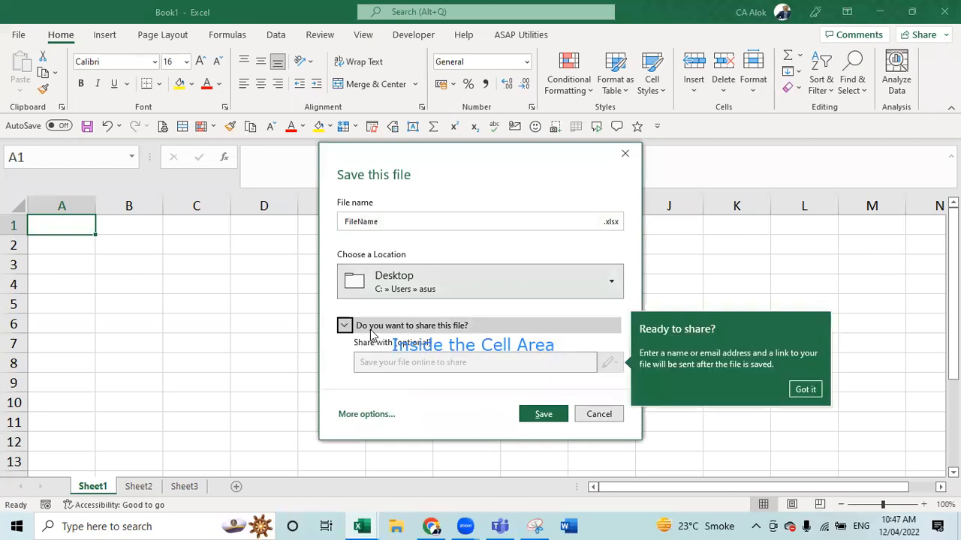
{"action": "left_click", "coordinate": [392, 361]}
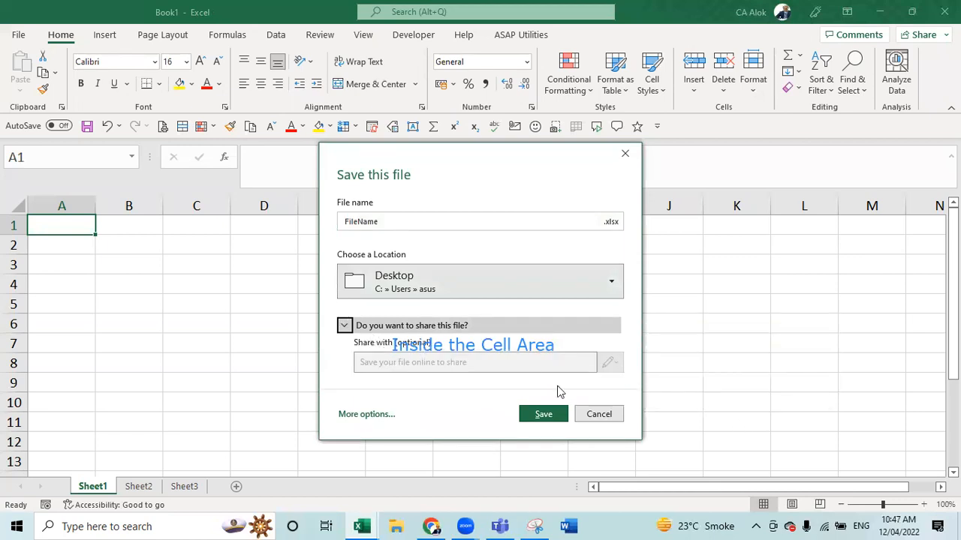
{"action": "left_click", "coordinate": [390, 417]}
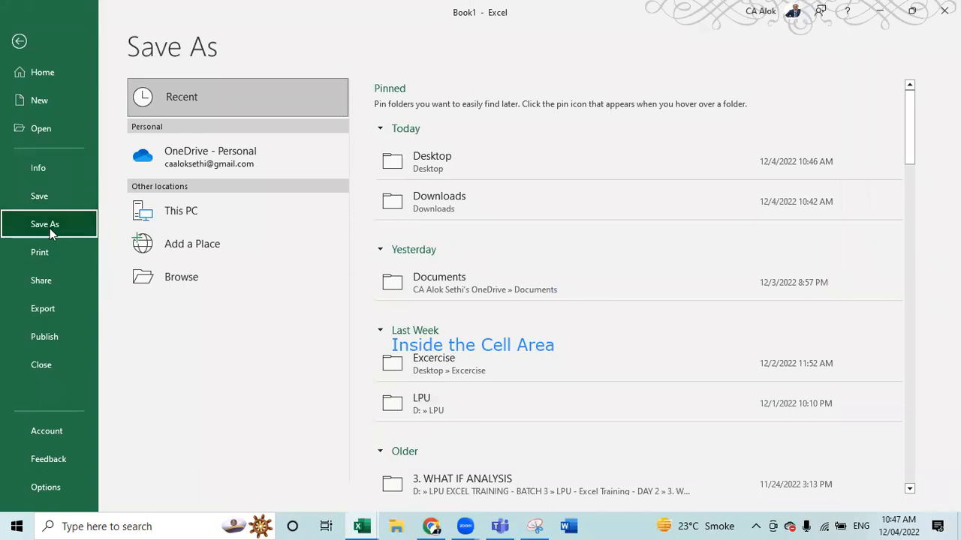
- Leave Book1's Save As page without saving and go back to the shortcut keys workbook
{"action": "key", "text": "Escape"}
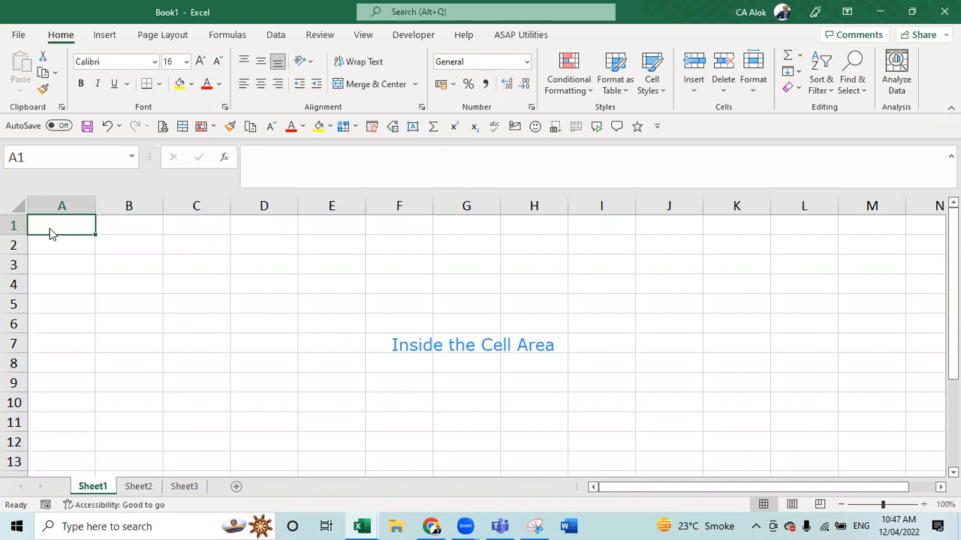
{"action": "key", "text": "alt+Tab"}
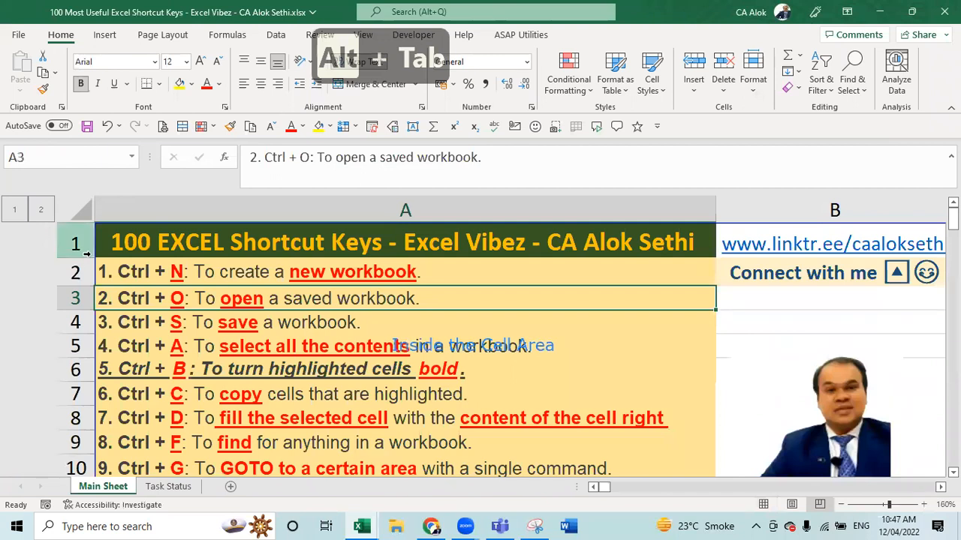
- Cancel the accidental edit in A3, save the shortcut keys workbook unchanged, and show its File page
{"action": "type", "text": "fa"}
{"action": "key", "text": "Escape"}
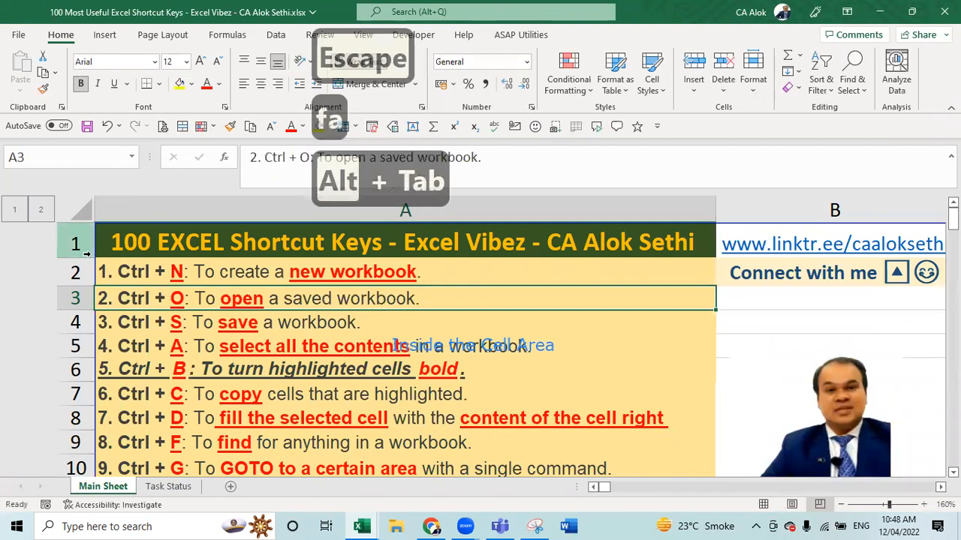
{"action": "key", "text": "ctrl+s"}
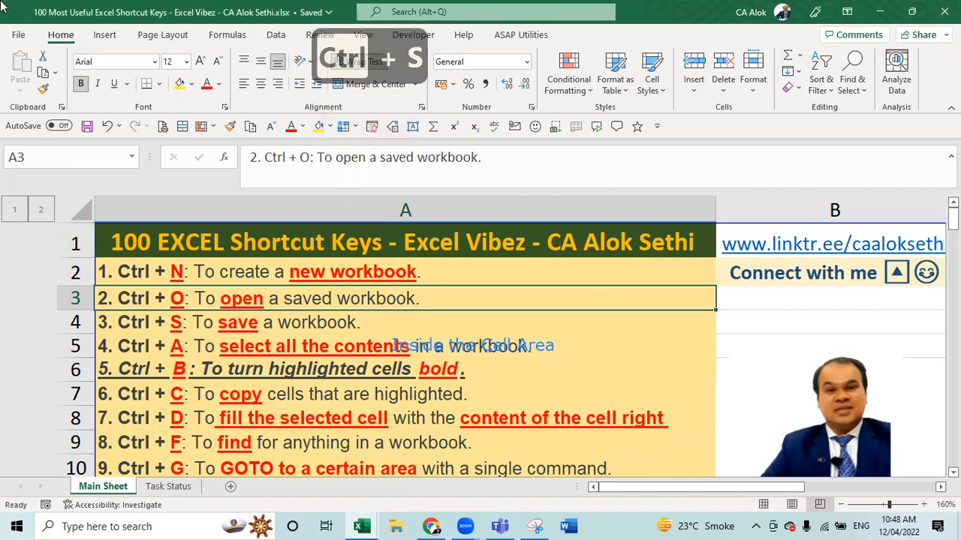
{"action": "left_click", "coordinate": [16, 35]}
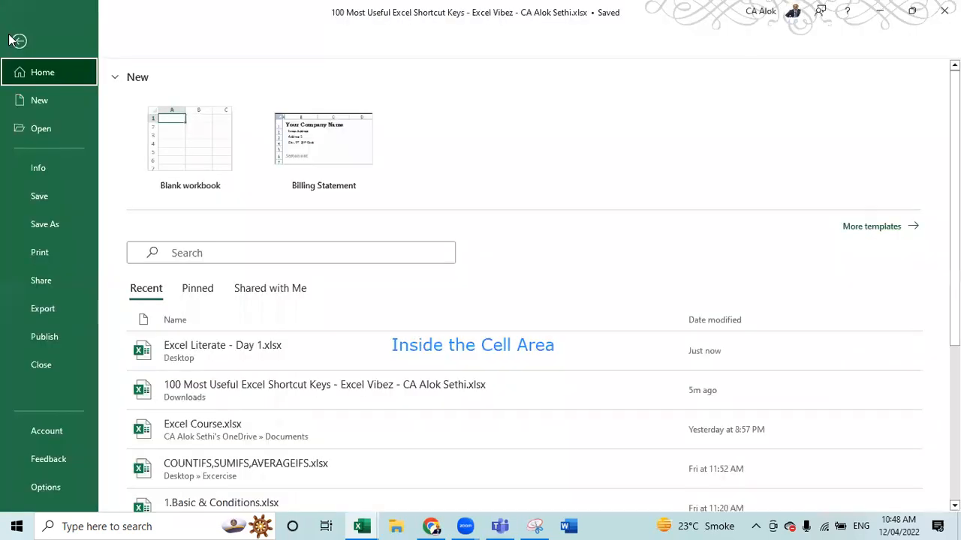
- In Save As, set the file type to PDF (*.pdf) and target the Desktop folder
{"action": "left_click", "coordinate": [38, 218]}
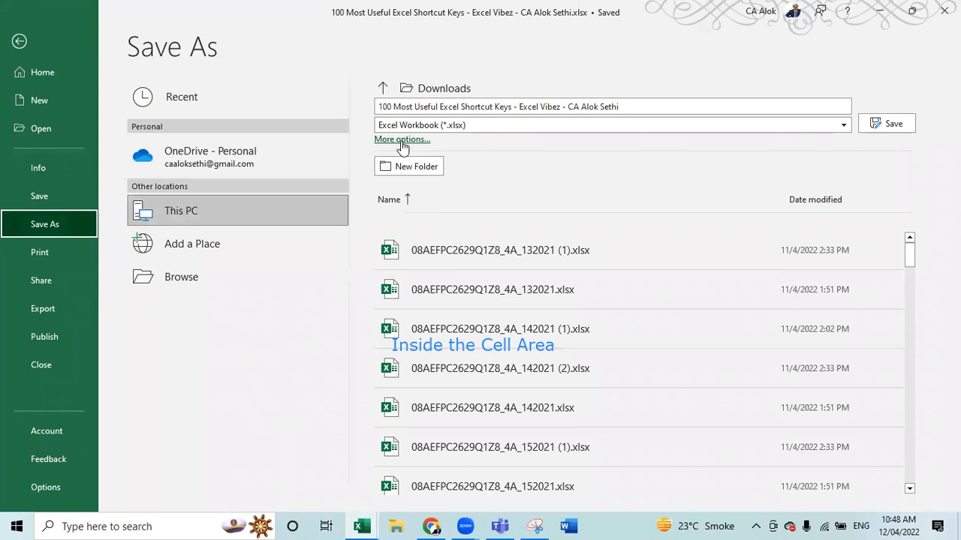
{"action": "left_click", "coordinate": [411, 129]}
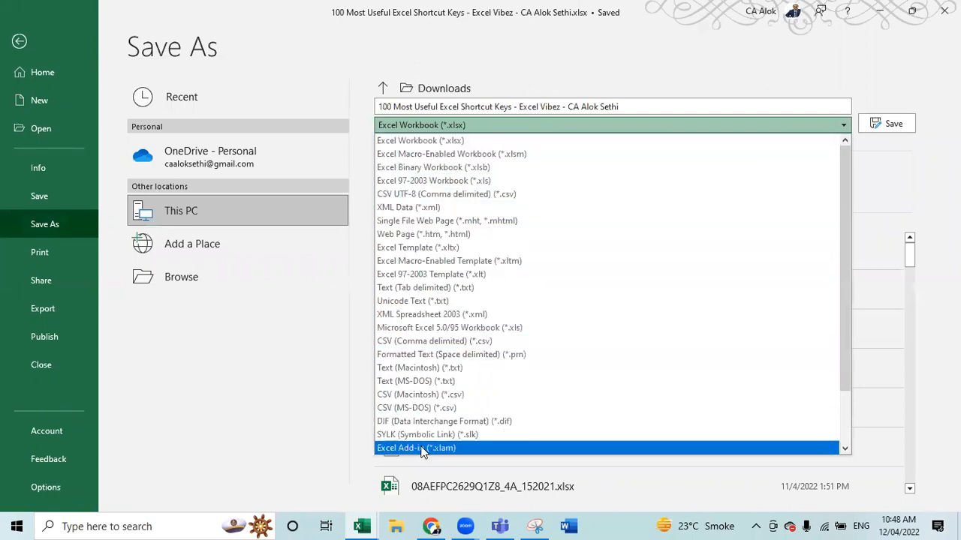
{"action": "key", "text": "Escape"}
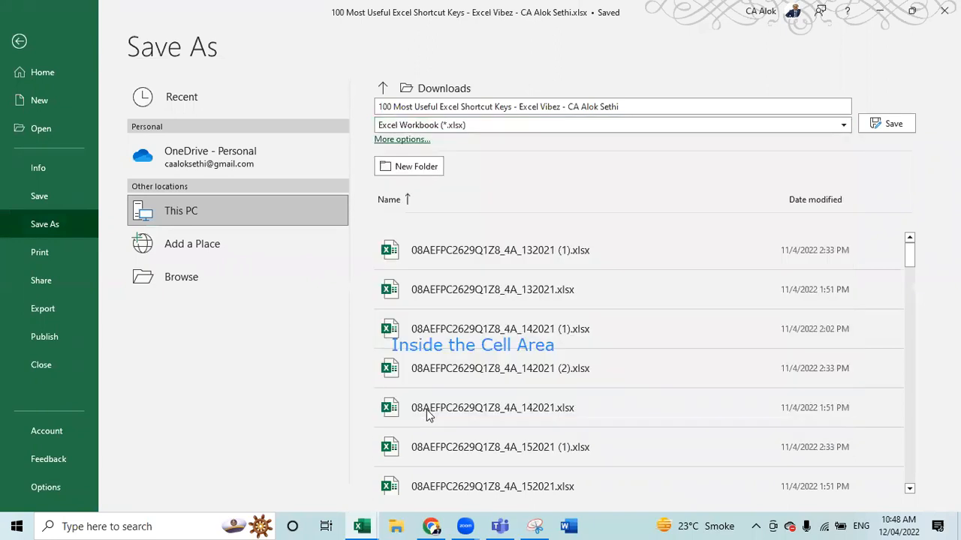
{"action": "key", "text": "p"}
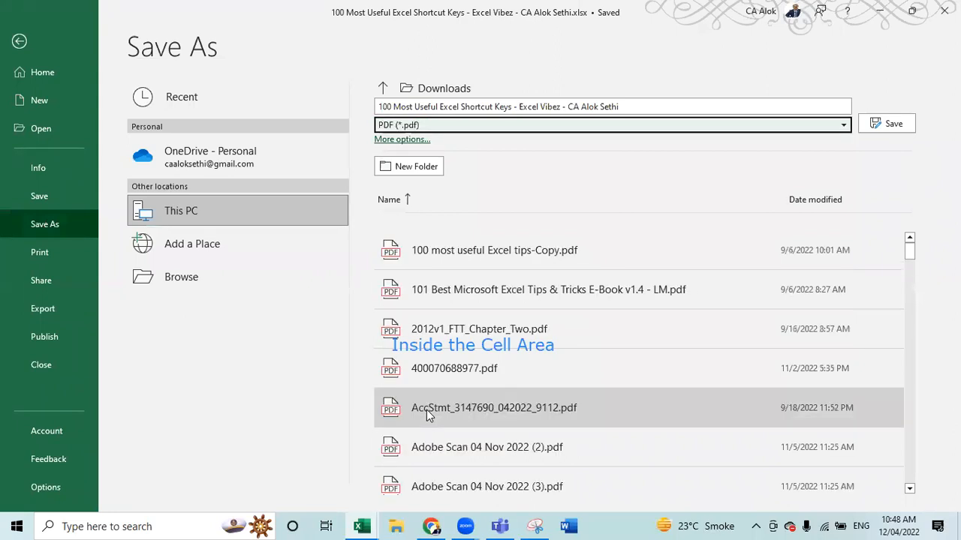
{"action": "left_click", "coordinate": [426, 91]}
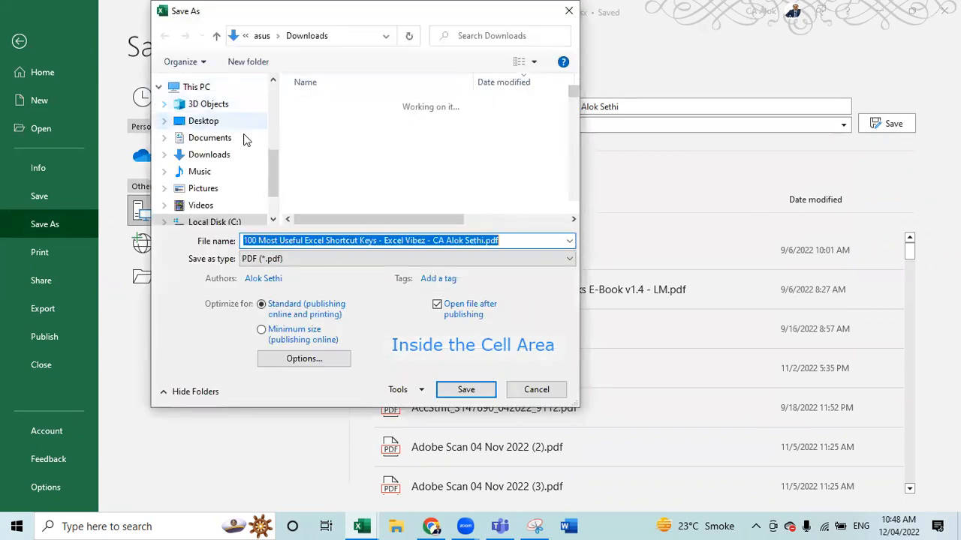
{"action": "left_click", "coordinate": [233, 120]}
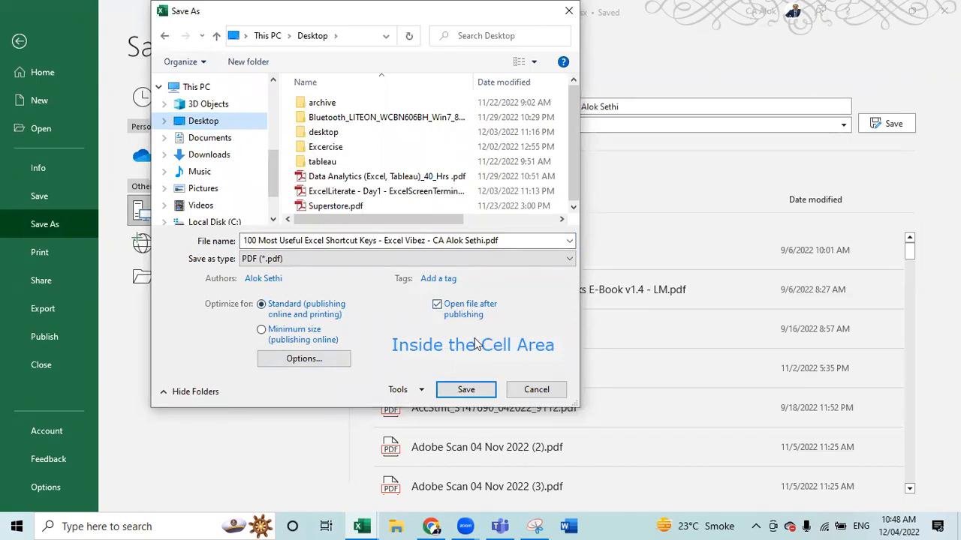
- Publish the shortcut-keys workbook as a PDF, scroll through it in Adobe Reader, then close Reader
{"action": "left_click", "coordinate": [466, 390]}
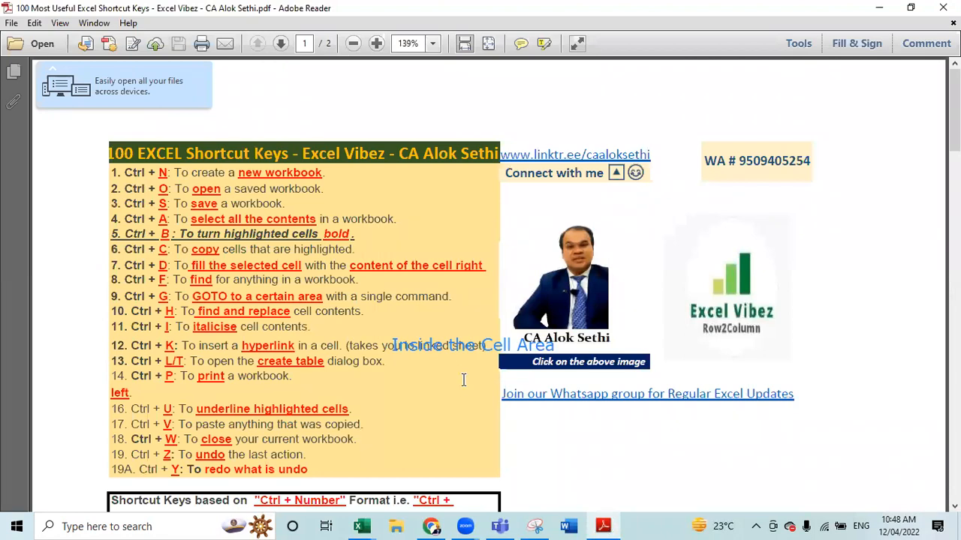
{"action": "scroll", "coordinate": [463, 381], "scroll_direction": "down", "scroll_amount": 10}
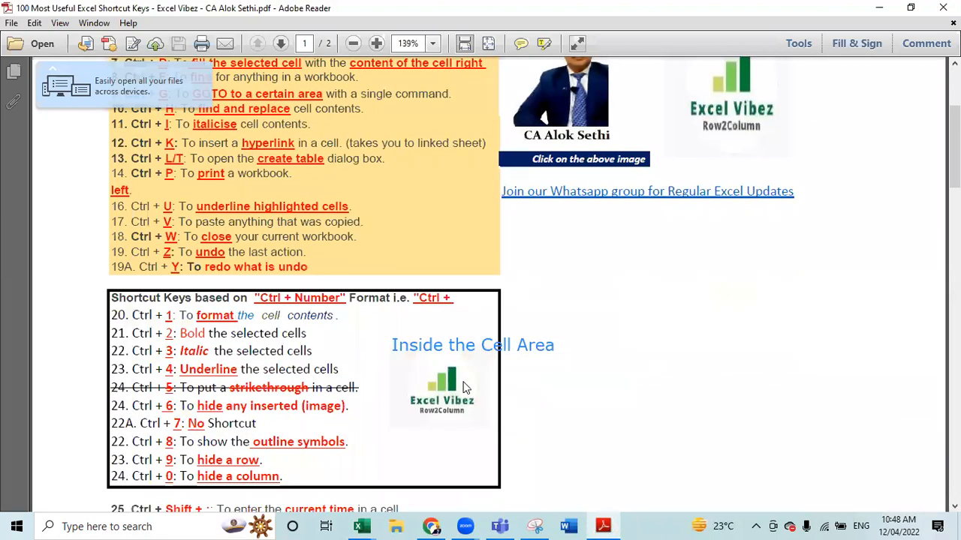
{"action": "scroll", "coordinate": [465, 388], "scroll_direction": "up", "scroll_amount": 3}
{"action": "scroll", "coordinate": [465, 386], "scroll_direction": "down", "scroll_amount": 15}
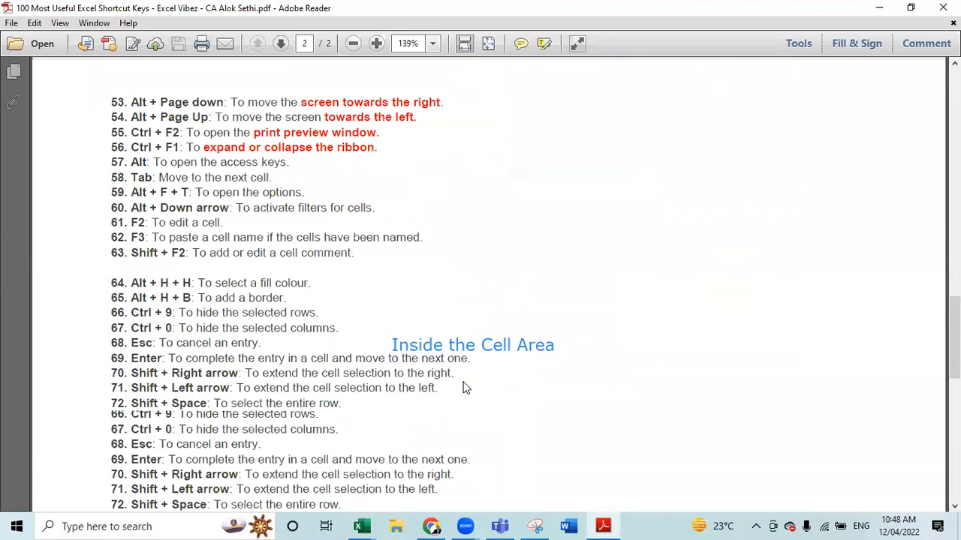
{"action": "scroll", "coordinate": [467, 385], "scroll_direction": "down", "scroll_amount": 10}
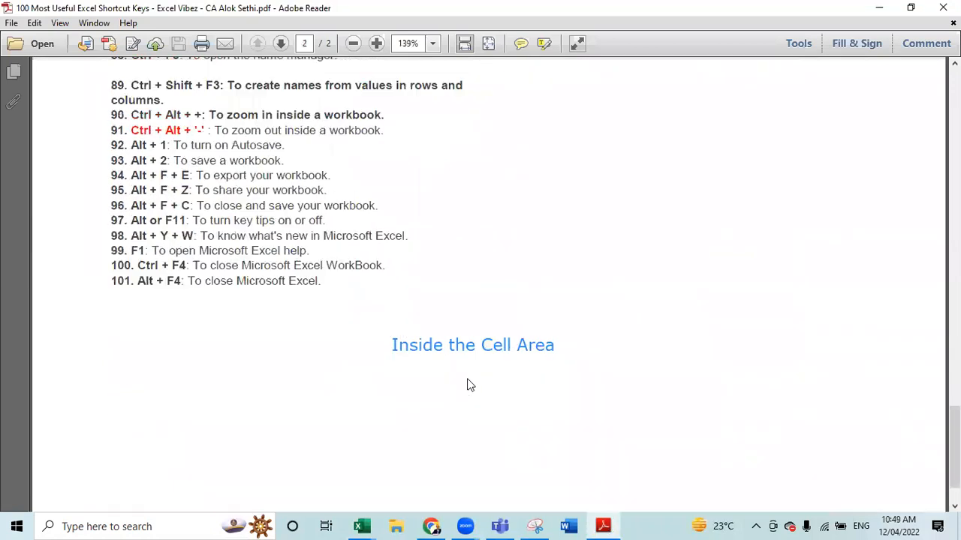
{"action": "scroll", "coordinate": [469, 384], "scroll_direction": "up", "scroll_amount": 10}
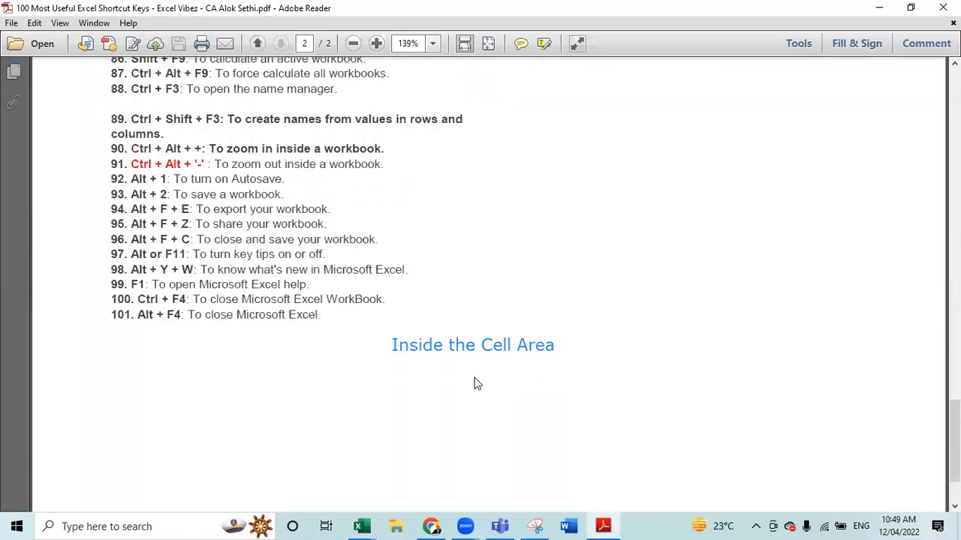
{"action": "scroll", "coordinate": [474, 384], "scroll_direction": "up", "scroll_amount": 15}
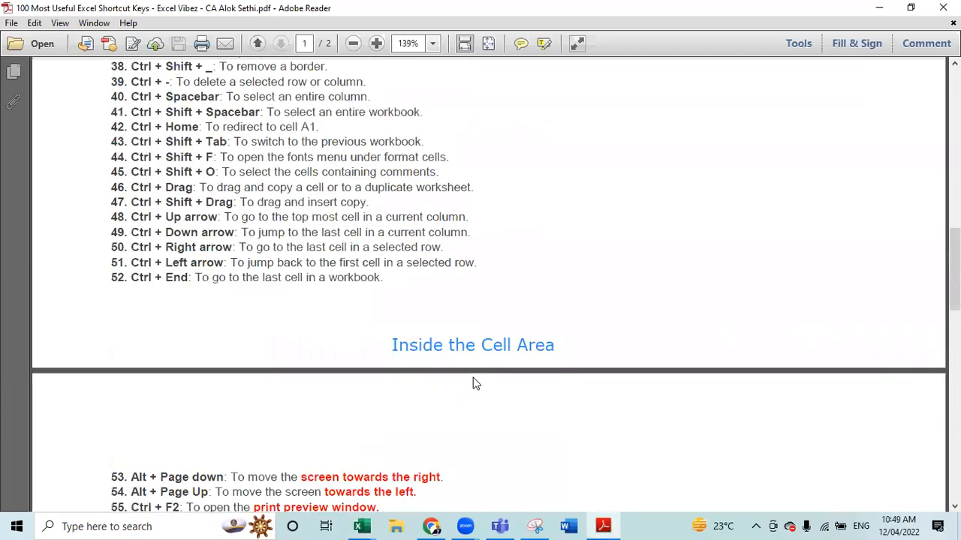
{"action": "scroll", "coordinate": [474, 384], "scroll_direction": "up", "scroll_amount": 6}
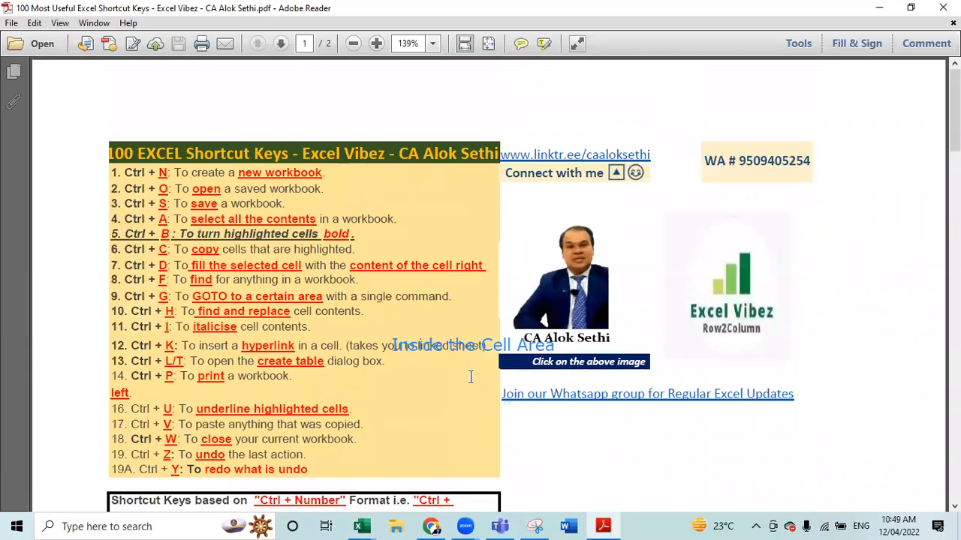
{"action": "left_click", "coordinate": [944, 8]}
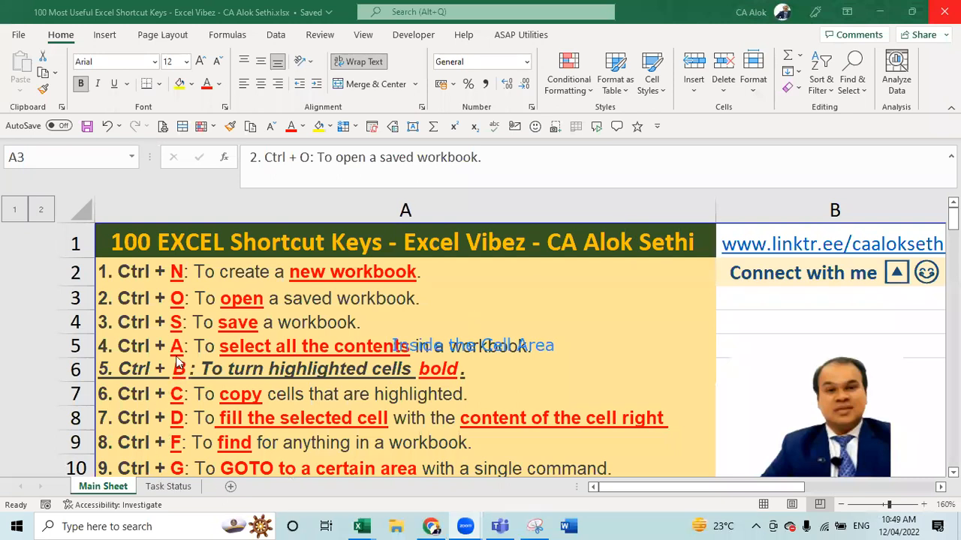
- Step to A6, select the whole data region with Ctrl+A, then return to column A
{"action": "key", "text": "Down"}
{"action": "key", "text": "Down"}
{"action": "key", "text": "Down"}
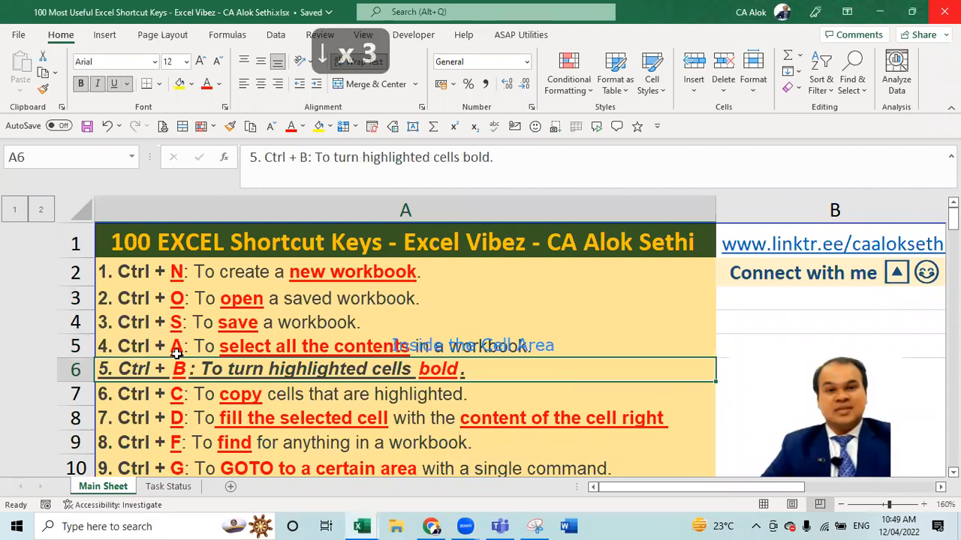
{"action": "key", "text": "ctrl+a"}
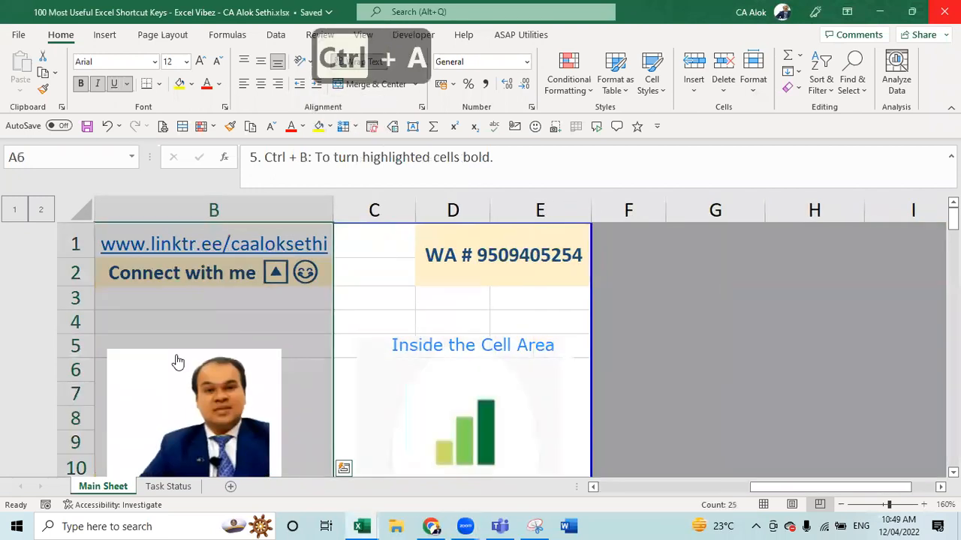
{"action": "key", "text": "Left"}
{"action": "key", "text": "Left"}
{"action": "key", "text": "Left"}
{"action": "key", "text": "Left"}
{"action": "key", "text": "Left"}
{"action": "key", "text": "Left"}
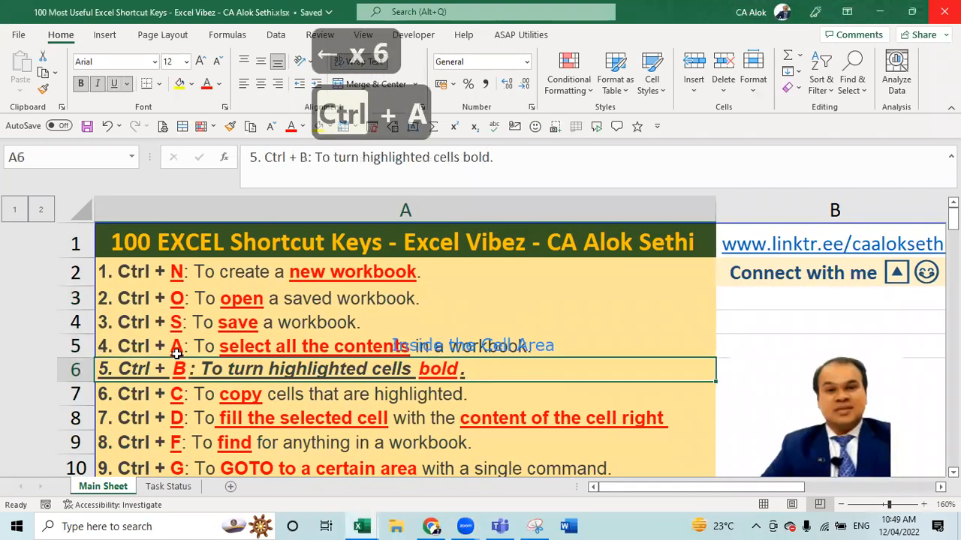
- Bold and unbold the Ctrl + C entry in A7, copy it, then cancel the copy
{"action": "key", "text": "Down"}
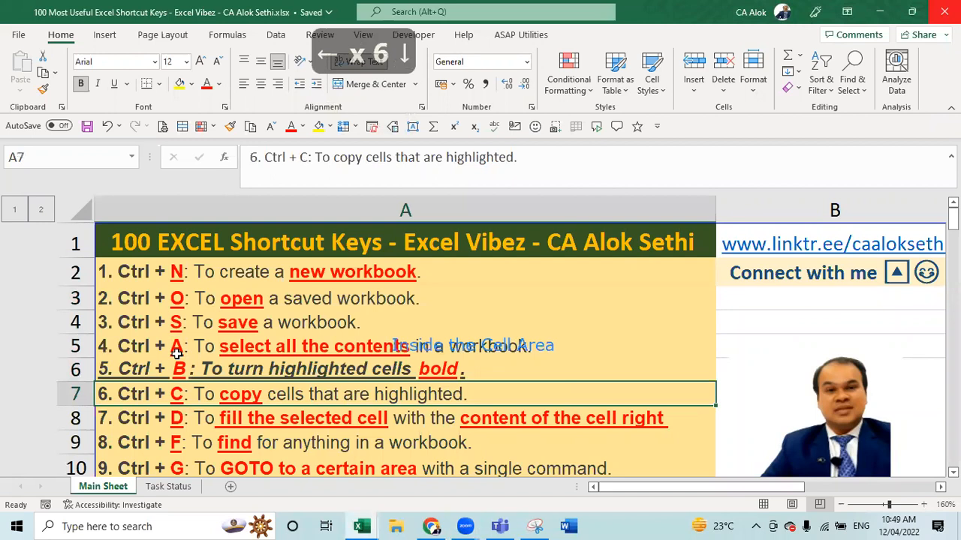
{"action": "key", "text": "ctrl+b"}
{"action": "key", "text": "ctrl+b"}
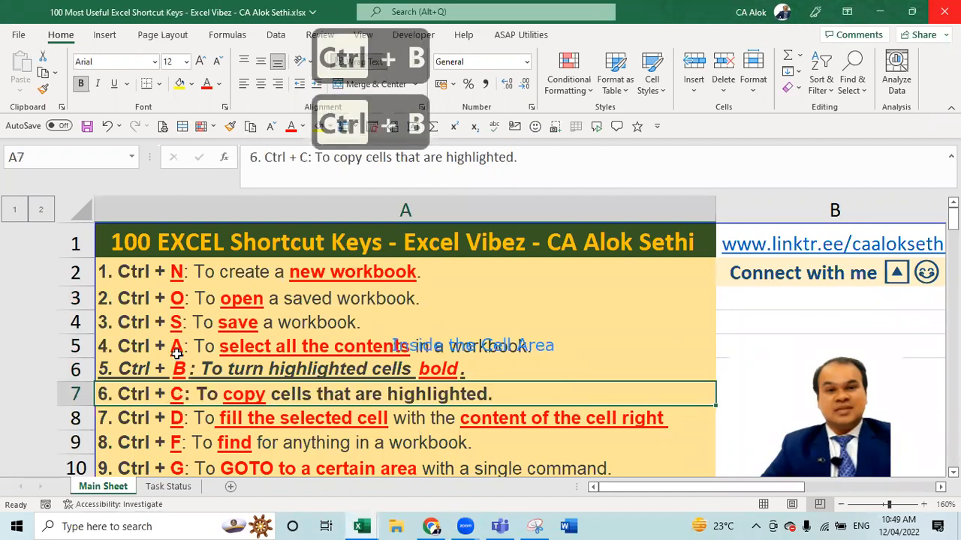
{"action": "key", "text": "ctrl+b"}
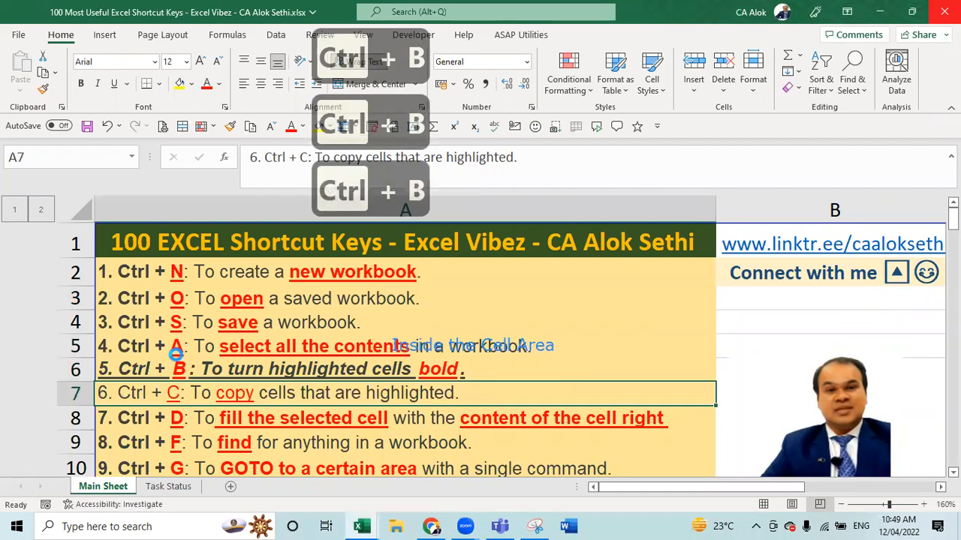
{"action": "key", "text": "ctrl+c"}
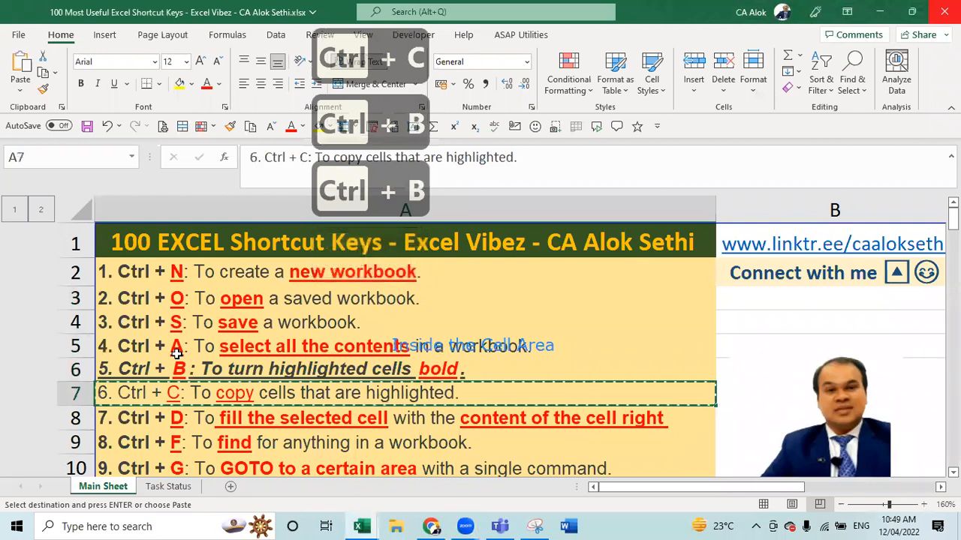
{"action": "key", "text": "Escape"}
{"action": "key", "text": "Down"}
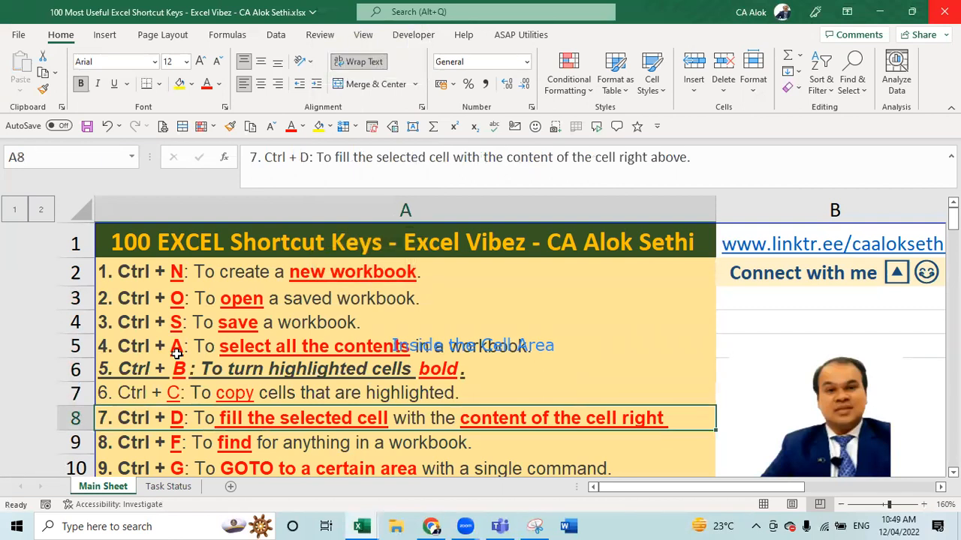
- Check A8's full text and widen column A so the Ctrl + D description fits
{"action": "key", "text": "F2"}
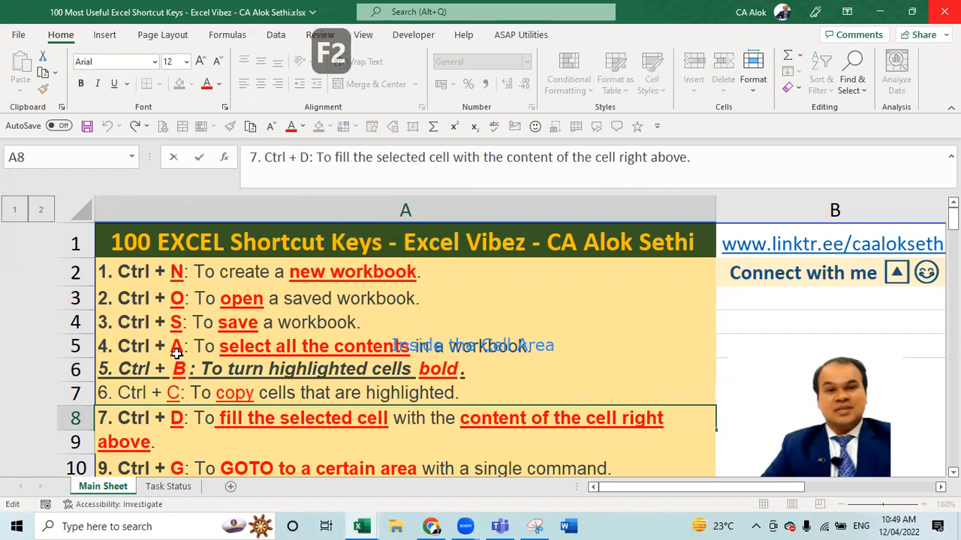
{"action": "key", "text": "Escape"}
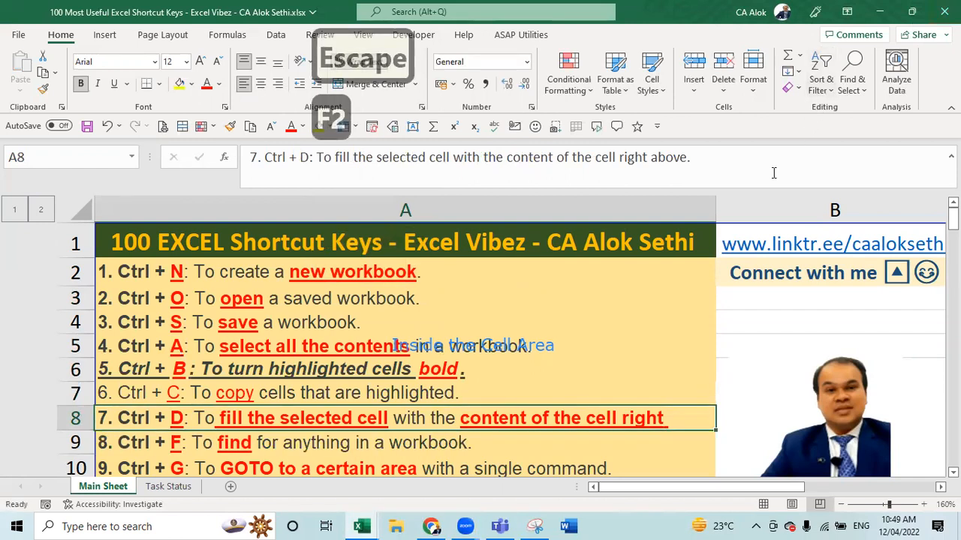
{"action": "left_click_drag", "start_coordinate": [716, 212], "coordinate": [766, 195]}
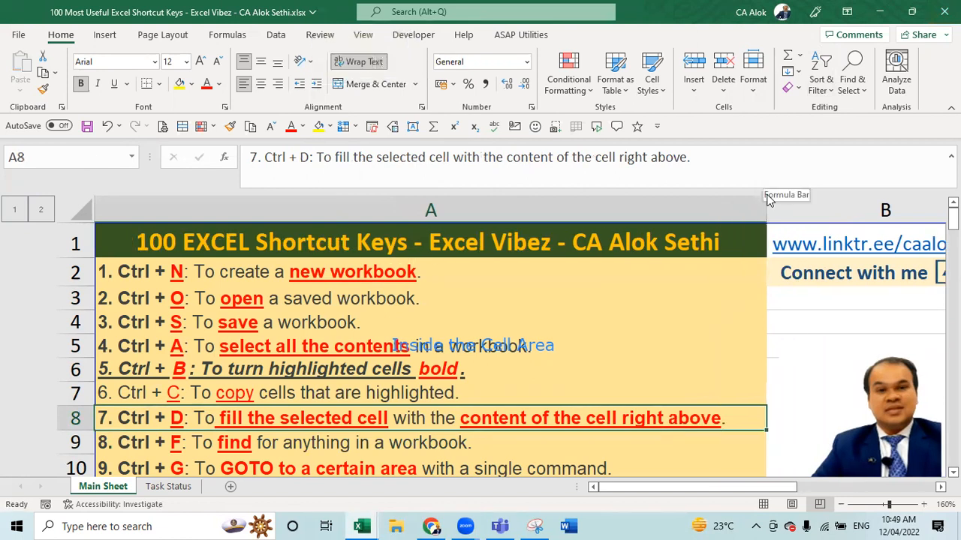
- Fill A9 from A8 with Ctrl+D, then undo it so A9 still reads Ctrl + F
{"action": "key", "text": "Down"}
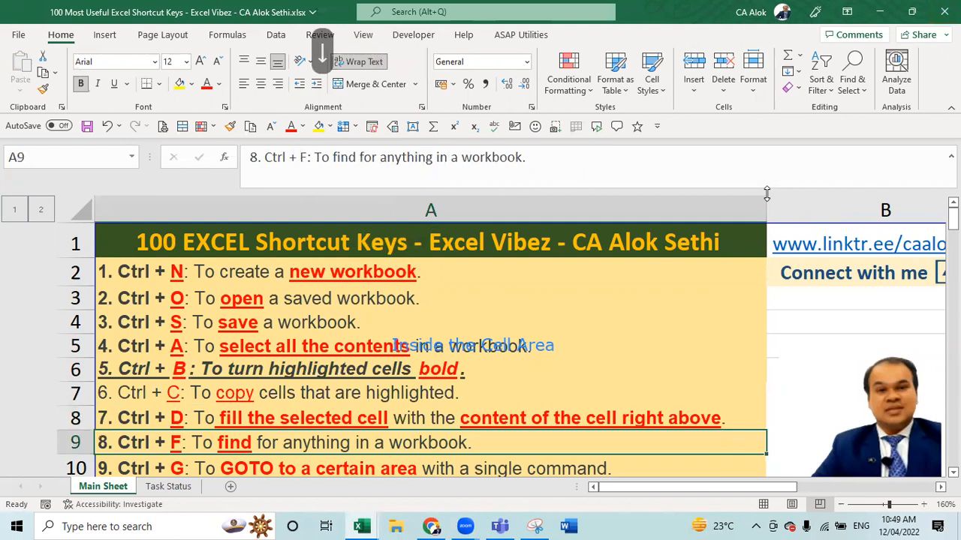
{"action": "key", "text": "ctrl+d"}
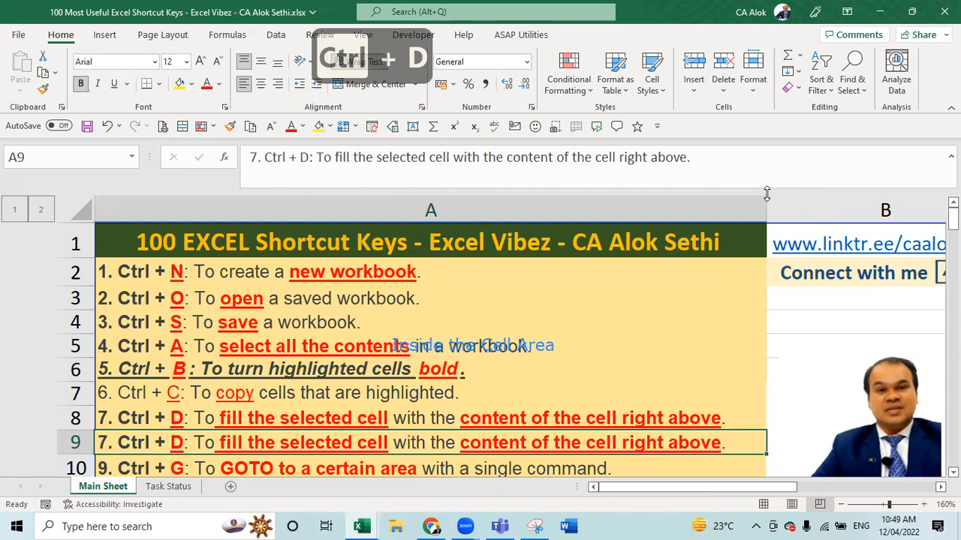
{"action": "key", "text": "ctrl+z"}
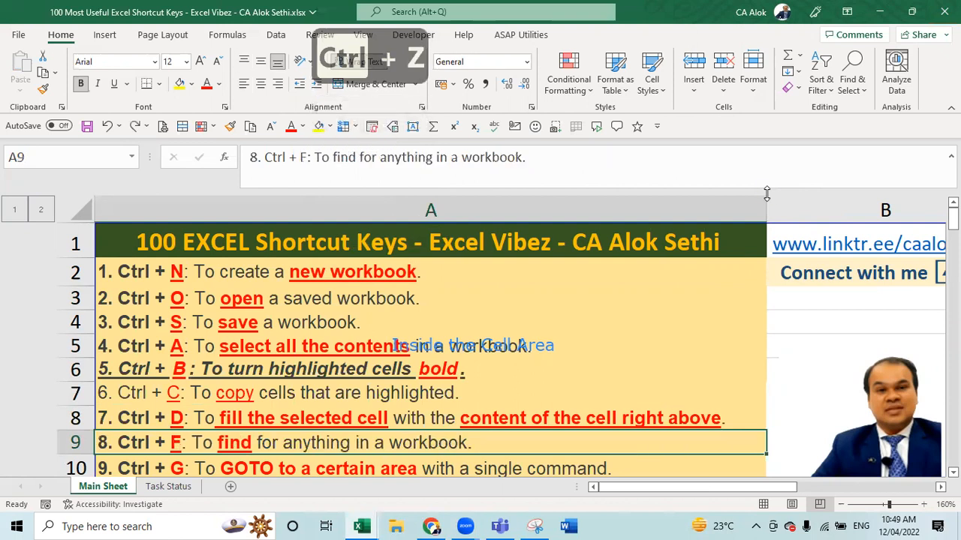
{"action": "key", "text": "Right"}
{"action": "key", "text": "Right"}
{"action": "key", "text": "Right"}
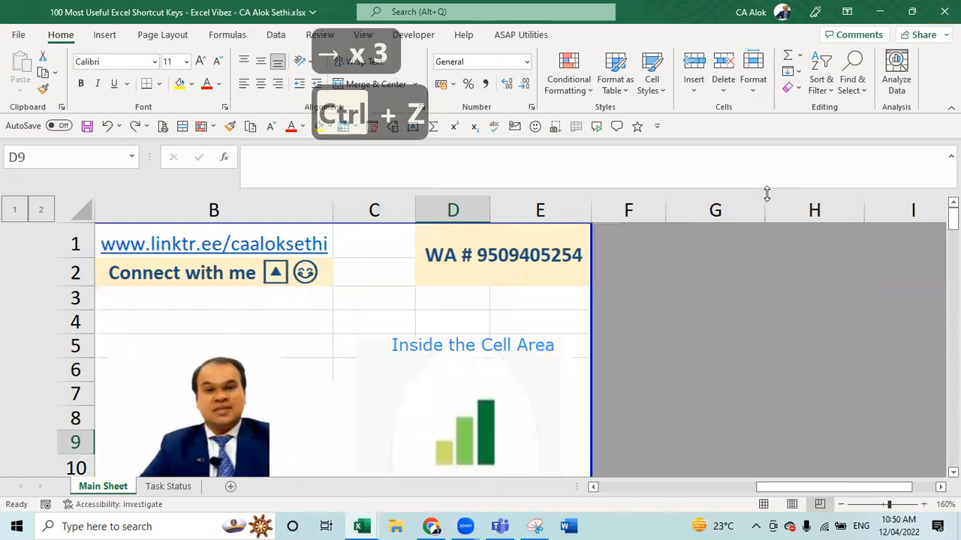
- On the Task Status sheet, clear the Task 2 to Task 7 entries below Task 1
{"action": "left_click", "coordinate": [168, 486]}
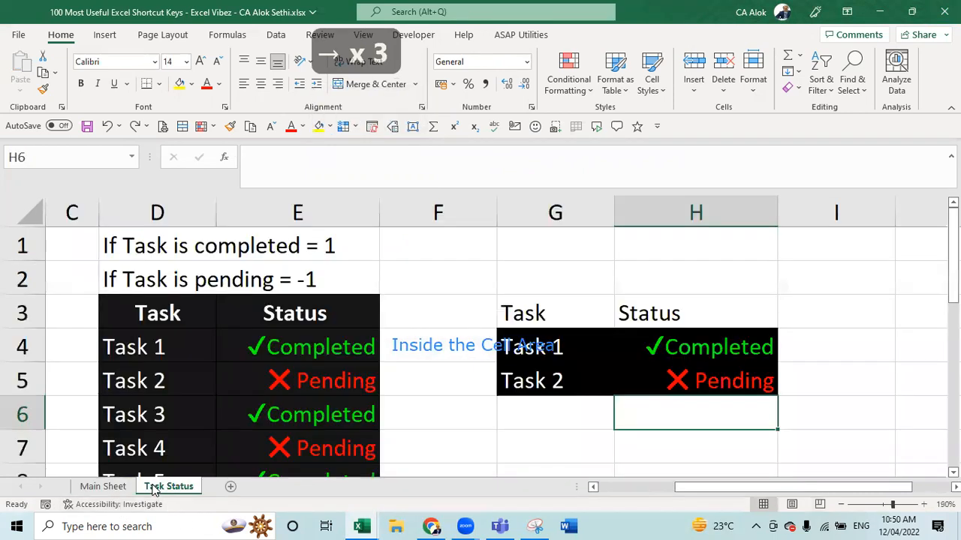
{"action": "left_click", "coordinate": [253, 338]}
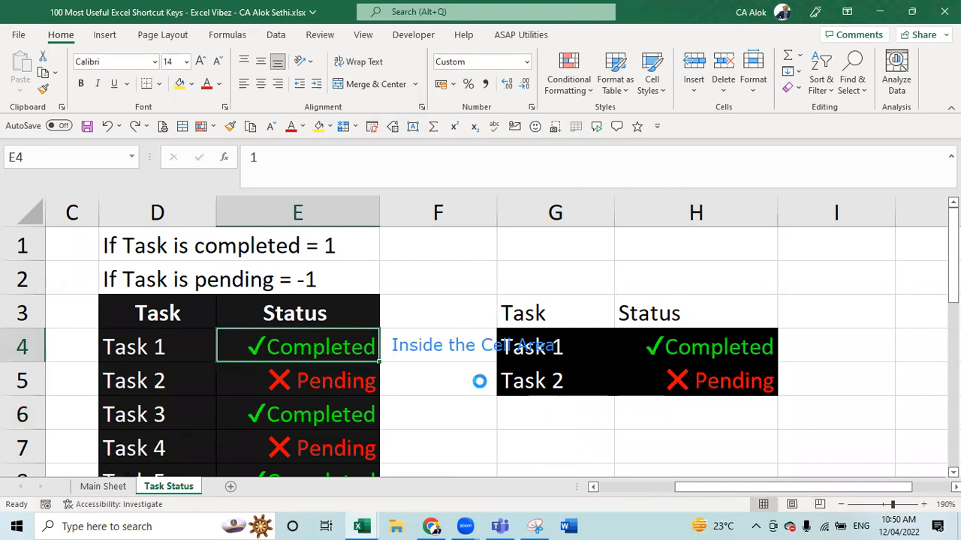
{"action": "scroll", "coordinate": [479, 381], "scroll_direction": "down", "scroll_amount": 3}
{"action": "scroll", "coordinate": [456, 403], "scroll_direction": "down", "scroll_amount": 1}
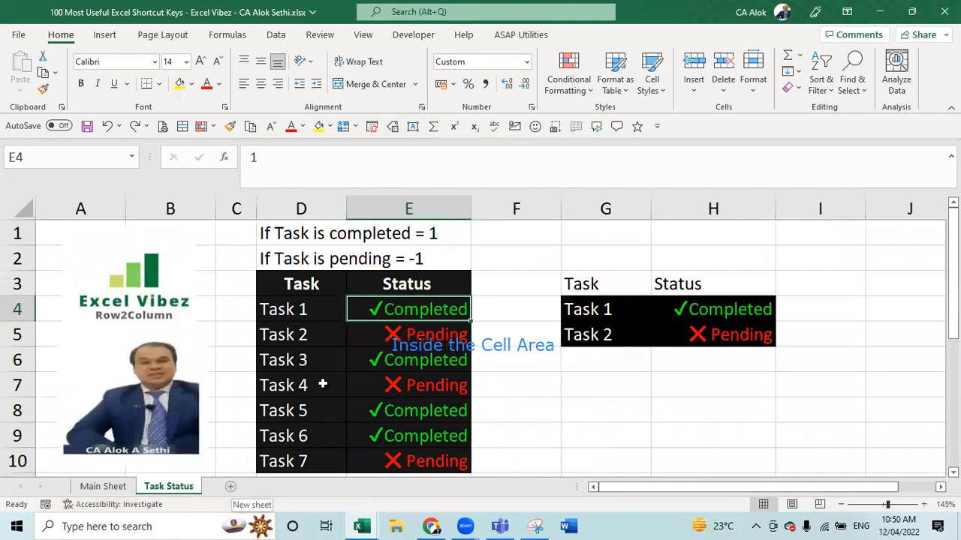
{"action": "left_click", "coordinate": [271, 311]}
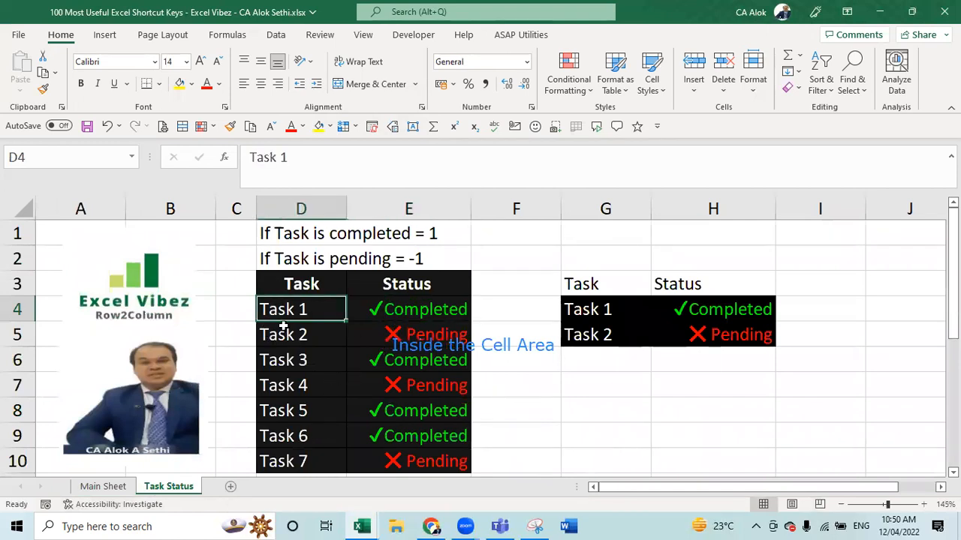
{"action": "left_click_drag", "start_coordinate": [281, 326], "coordinate": [300, 461]}
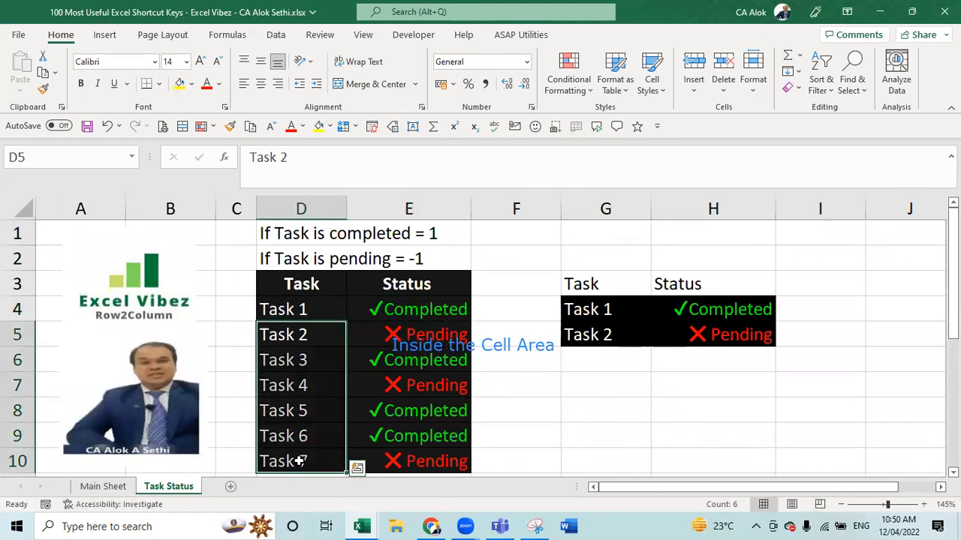
{"action": "key", "text": "Delete"}
- Fill Task 1 down to row 10, undo twice to restore Task 1–Task 7, and return to Main Sheet
{"action": "key", "text": "Up"}
{"action": "key", "text": "shift+Down"}
{"action": "key", "text": "shift+Down"}
{"action": "key", "text": "shift+Down"}
{"action": "key", "text": "shift+Down"}
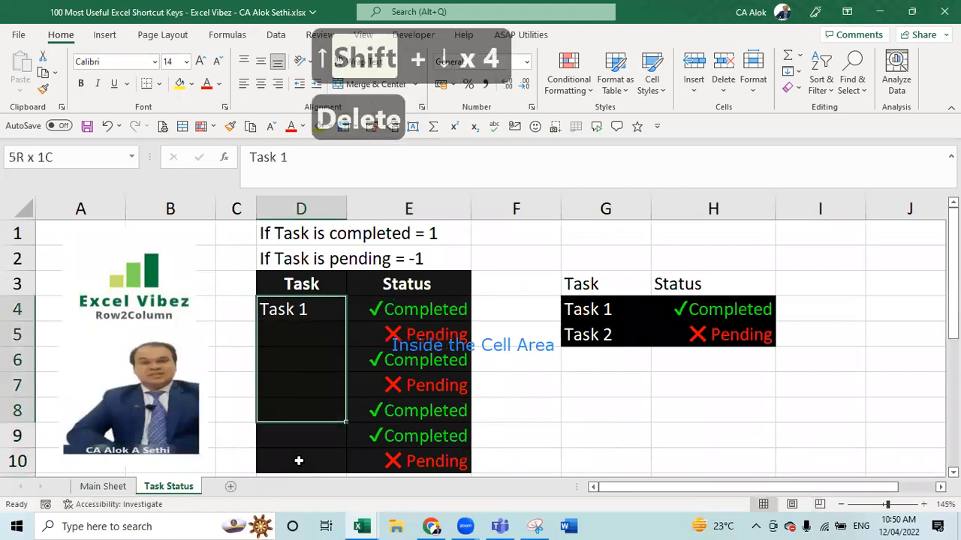
{"action": "key", "text": "shift+Down"}
{"action": "key", "text": "shift+Down"}
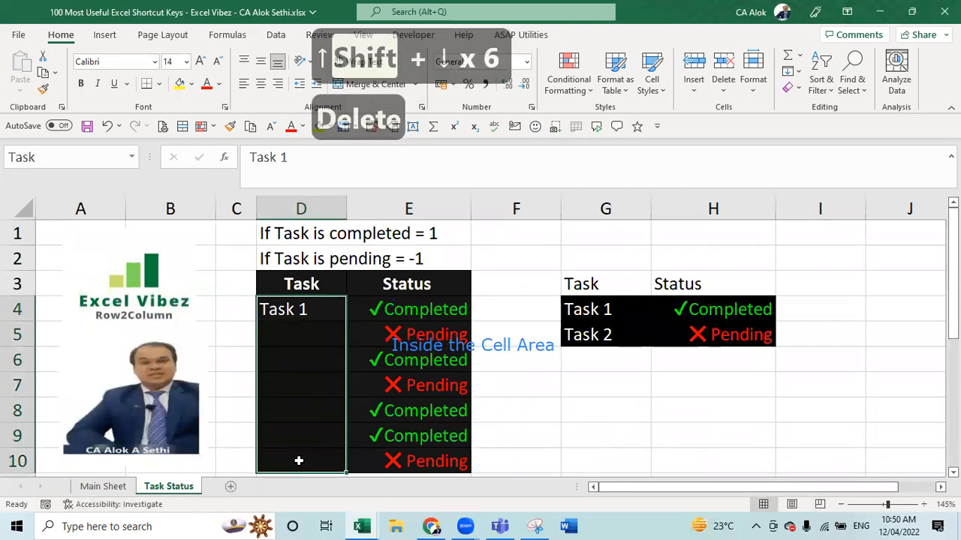
{"action": "key", "text": "ctrl+d"}
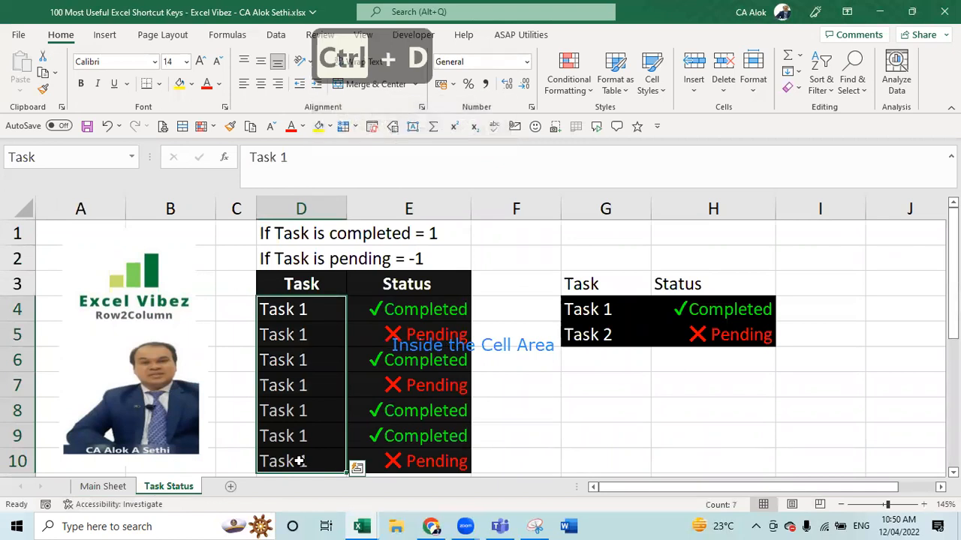
{"action": "key", "text": "ctrl+z"}
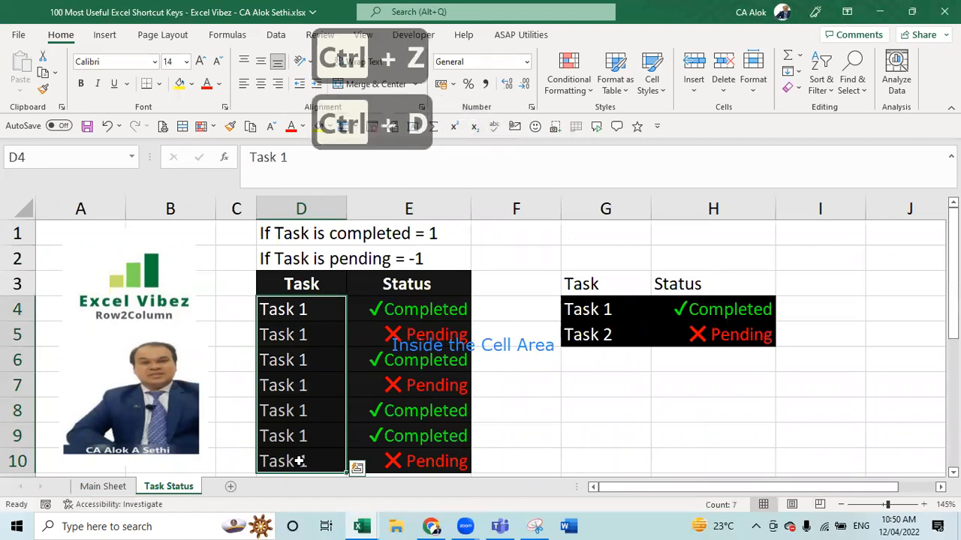
{"action": "key", "text": "ctrl+z"}
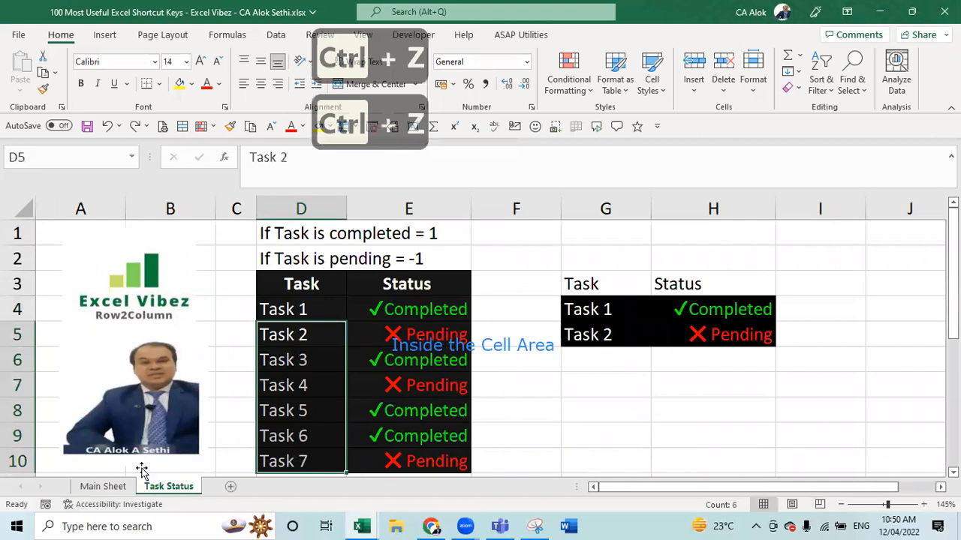
{"action": "left_click", "coordinate": [109, 488]}
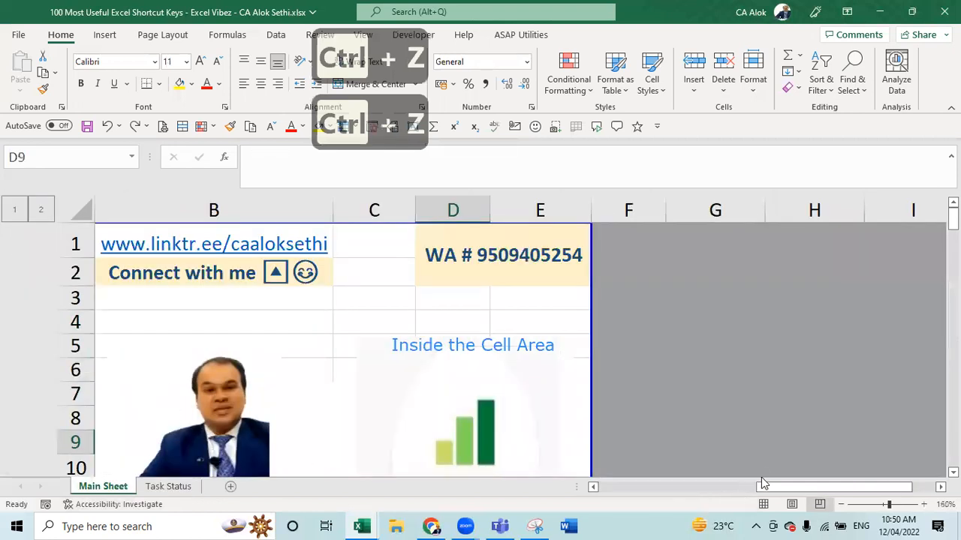
{"action": "left_click_drag", "start_coordinate": [764, 487], "coordinate": [551, 516]}
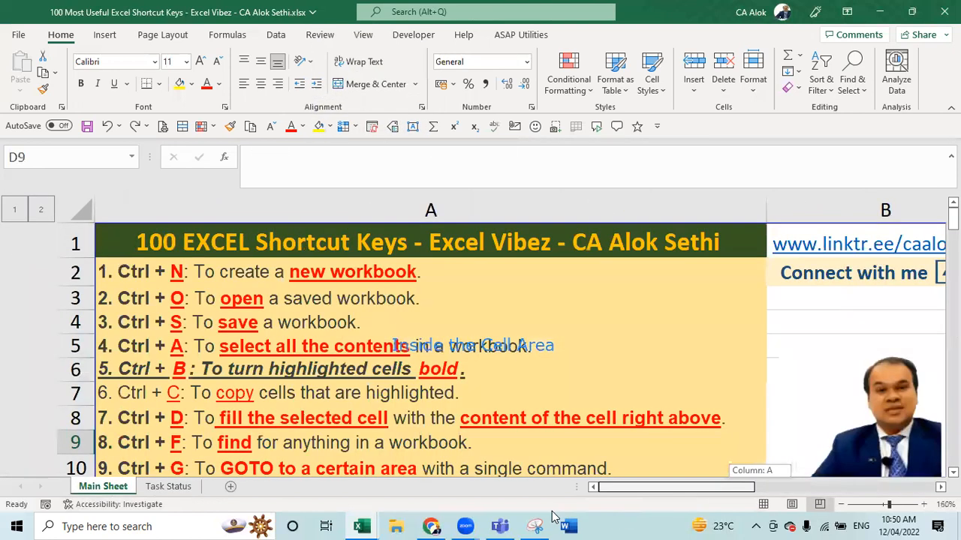
- Select row 9 holding the Ctrl + F entry and insert a blank row above it
{"action": "left_click", "coordinate": [328, 445]}
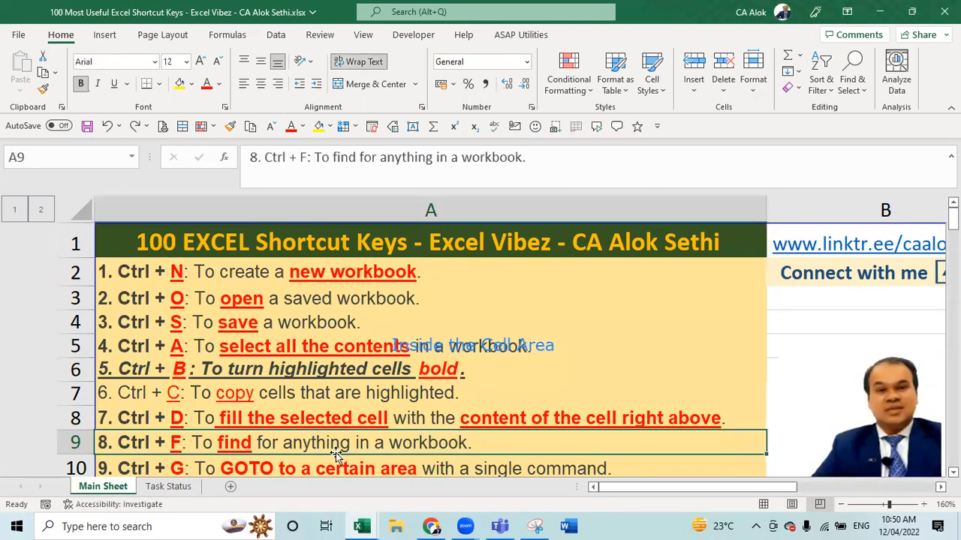
{"action": "key", "text": "Down"}
{"action": "key", "text": "Down"}
{"action": "key", "text": "Down"}
{"action": "key", "text": "Down"}
{"action": "key", "text": "Down"}
{"action": "key", "text": "Down"}
{"action": "key", "text": "Down"}
{"action": "key", "text": "Down"}
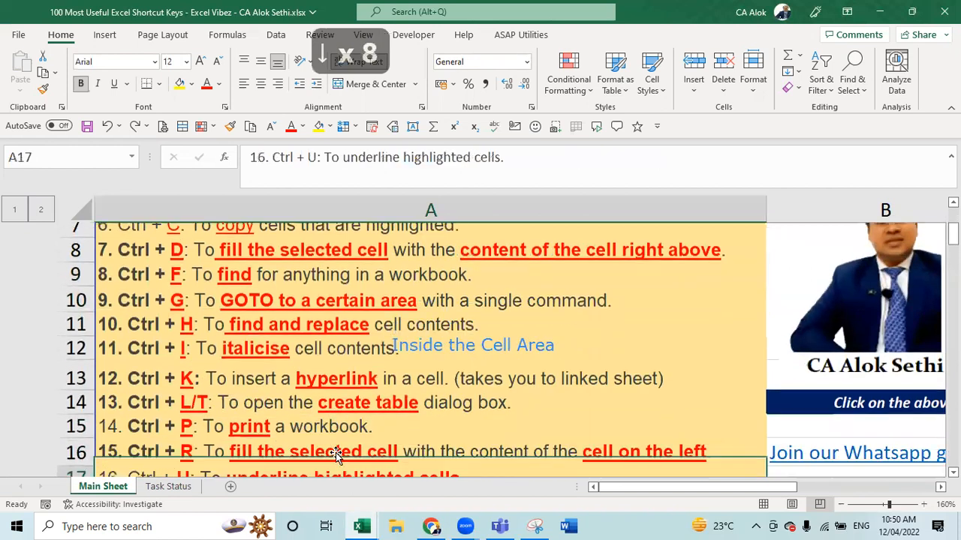
{"action": "key", "text": "Down"}
{"action": "key", "text": "Down"}
{"action": "key", "text": "Down"}
{"action": "key", "text": "Down"}
{"action": "key", "text": "Down"}
{"action": "key", "text": "Down"}
{"action": "key", "text": "Up"}
{"action": "key", "text": "Up"}
{"action": "key", "text": "Up"}
{"action": "key", "text": "Up"}
{"action": "key", "text": "Up"}
{"action": "key", "text": "Up"}
{"action": "key", "text": "Up"}
{"action": "key", "text": "Up"}
{"action": "key", "text": "Up"}
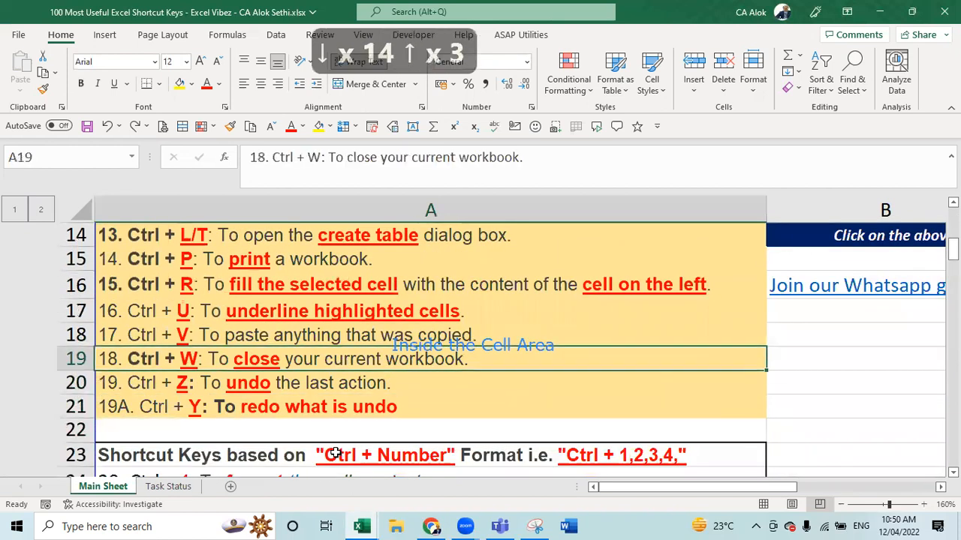
{"action": "key", "text": "Up"}
{"action": "key", "text": "Up"}
{"action": "key", "text": "Up"}
{"action": "key", "text": "Up"}
{"action": "key", "text": "Up"}
{"action": "key", "text": "Up"}
{"action": "key", "text": "Up"}
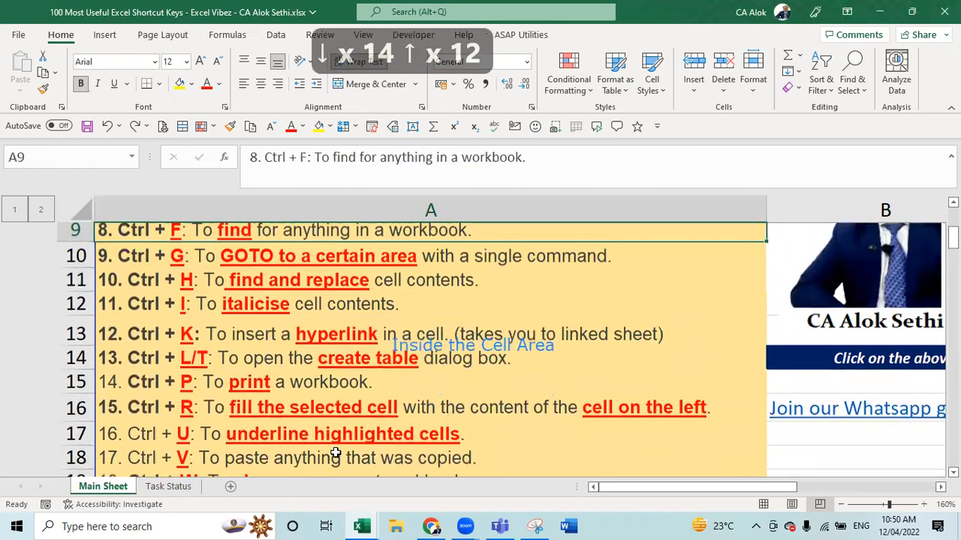
{"action": "key", "text": "Down"}
{"action": "key", "text": "Down"}
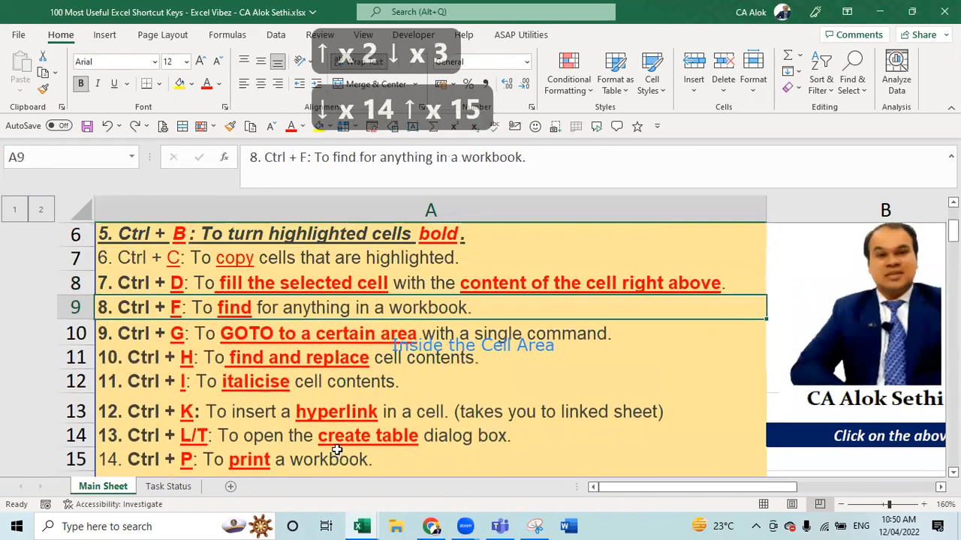
{"action": "key", "text": "shift"}
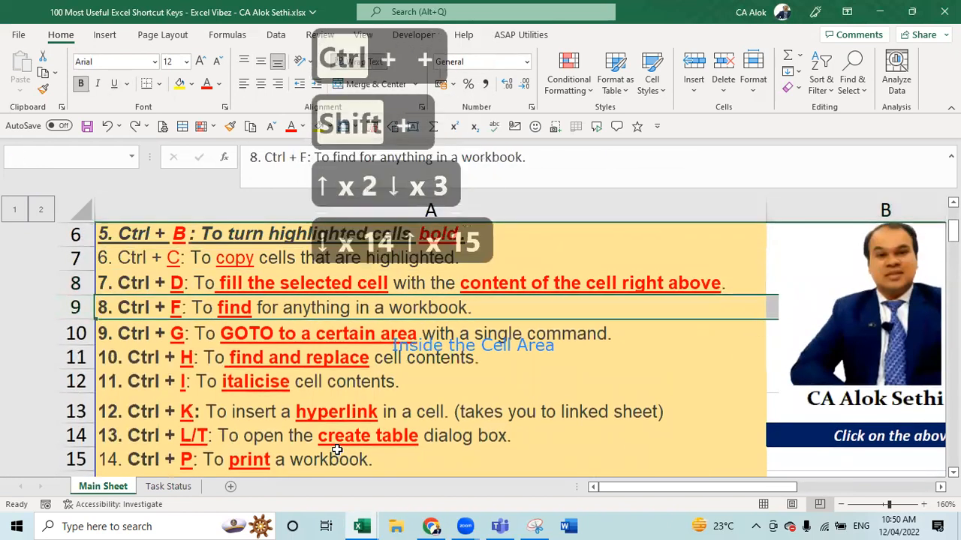
{"action": "key", "text": "ctrl+shift+plus"}
- Type '7A. Ctrl + E: Flash Fill' into the new cell A9
{"action": "key", "text": "Home"}
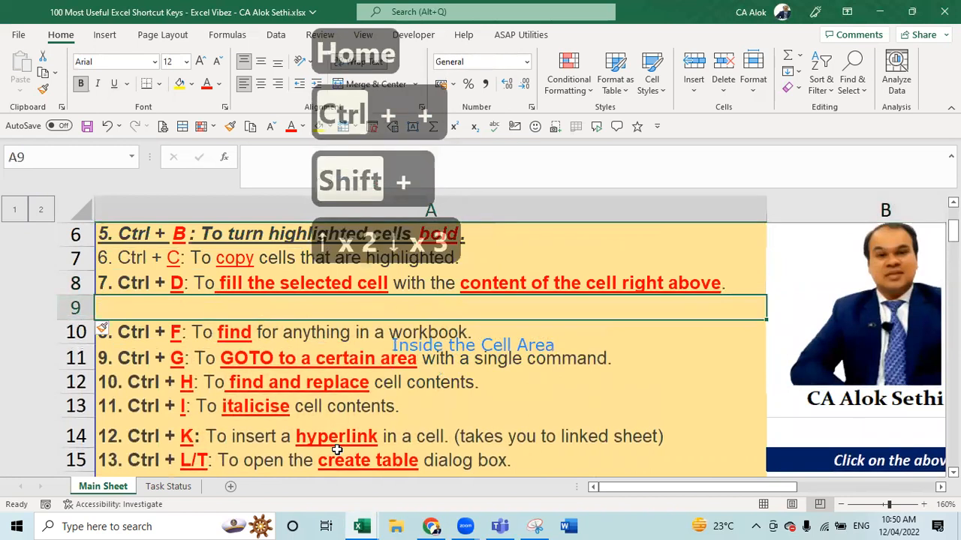
{"action": "type", "text": "a"}
{"action": "key", "text": "Delete"}
{"action": "key", "text": "BackSpace"}
{"action": "key", "text": "Num_Lock"}
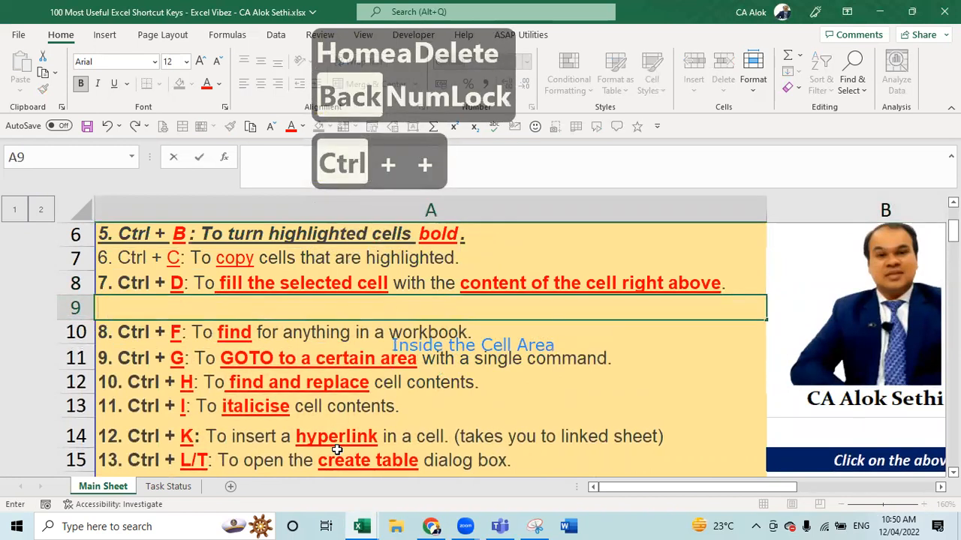
{"action": "type", "text": "7a."}
{"action": "key", "text": "BackSpace"}
{"action": "key", "text": "BackSpace"}
{"action": "key", "text": "Caps_Lock"}
{"action": "type", "text": "A. C"}
{"action": "key", "text": "Caps_Lock"}
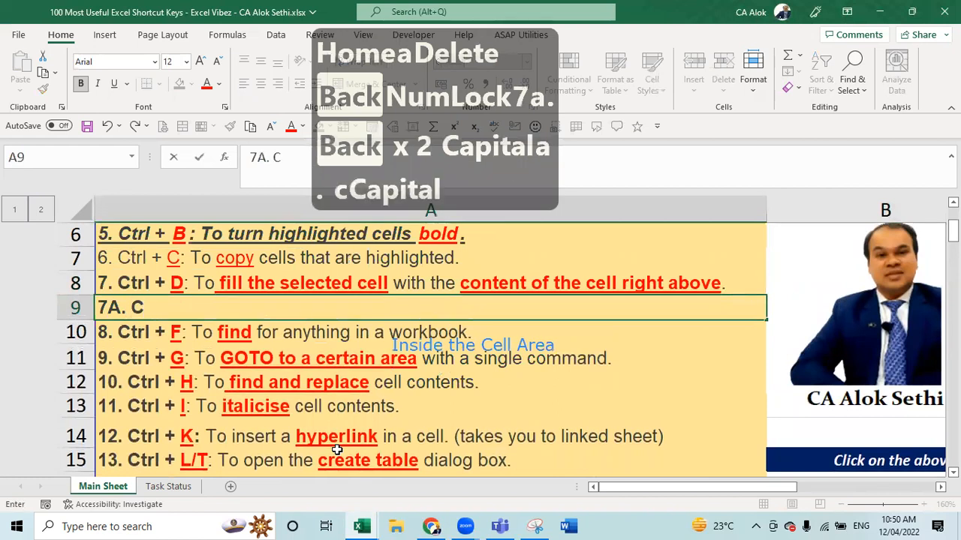
{"action": "type", "text": "trl + E:"}
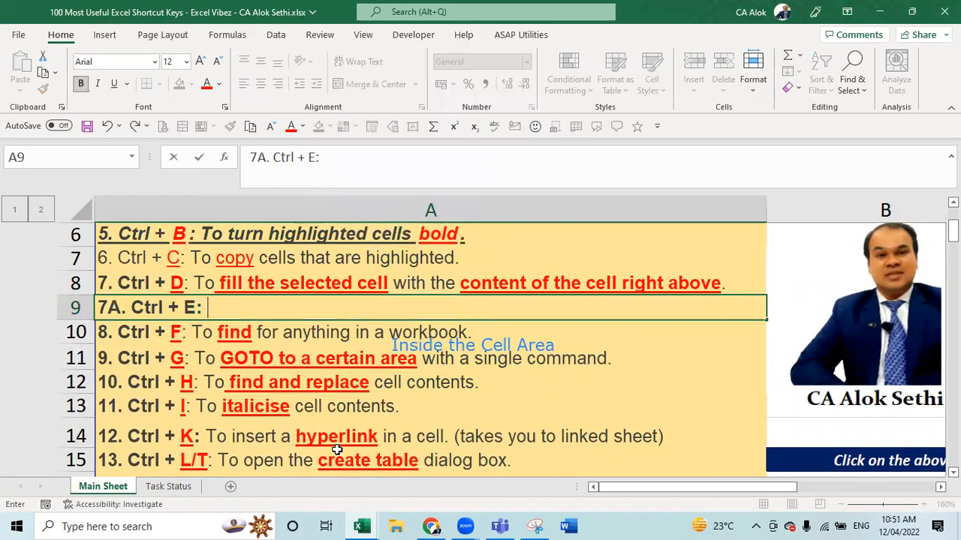
{"action": "type", "text": "Flas"}
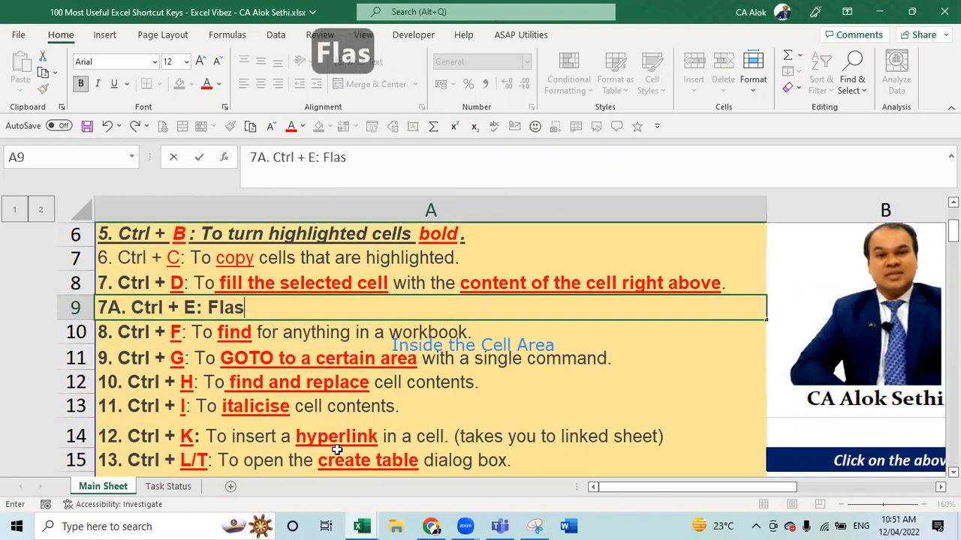
{"action": "type", "text": "h Fill"}
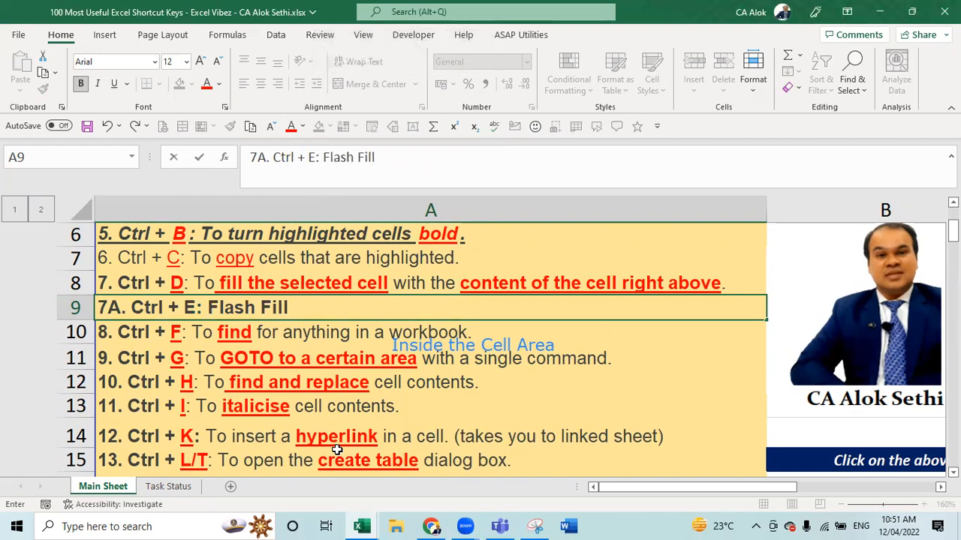
- Commit the A9 entry, retry Flash Fill with Ctrl+E, and dismiss its warning
{"action": "key", "text": "Return"}
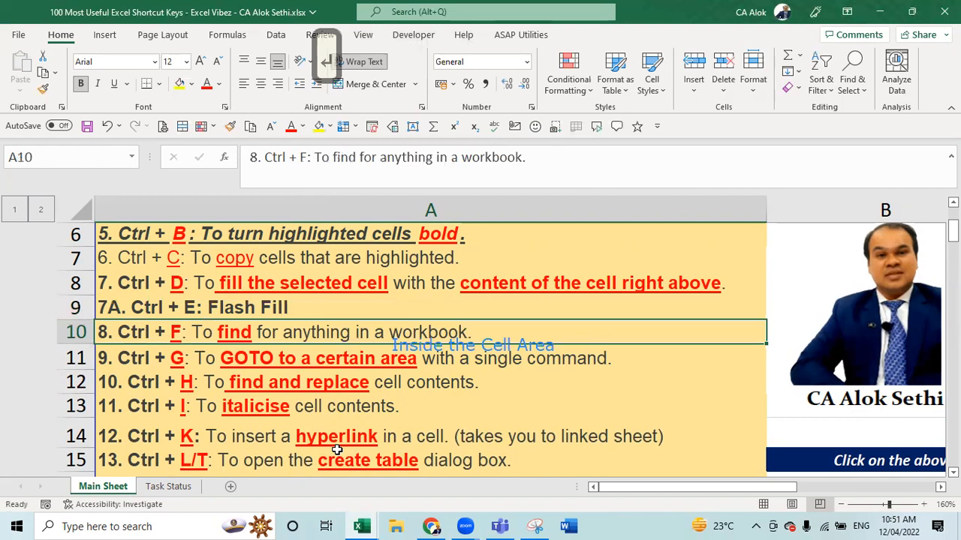
{"action": "key", "text": "ctrl+e"}
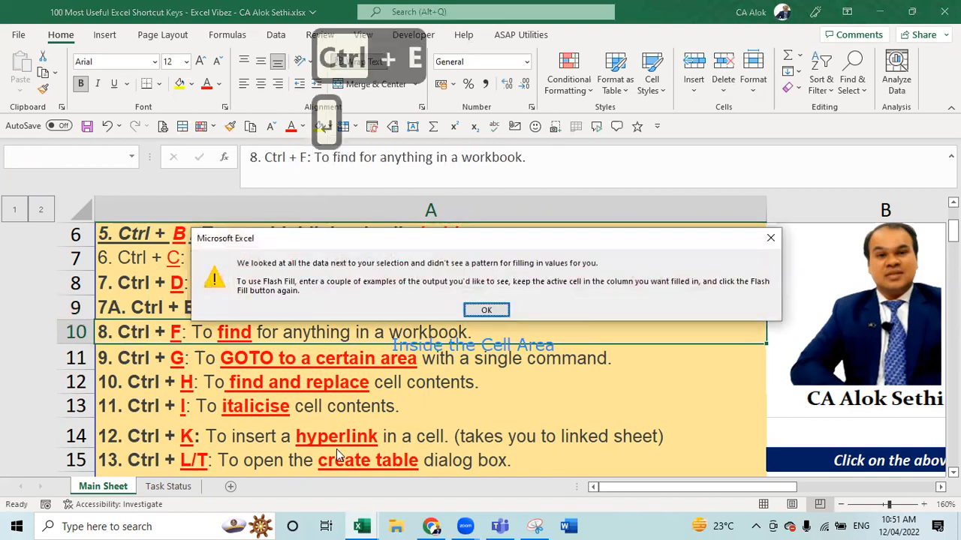
{"action": "key", "text": "Escape"}
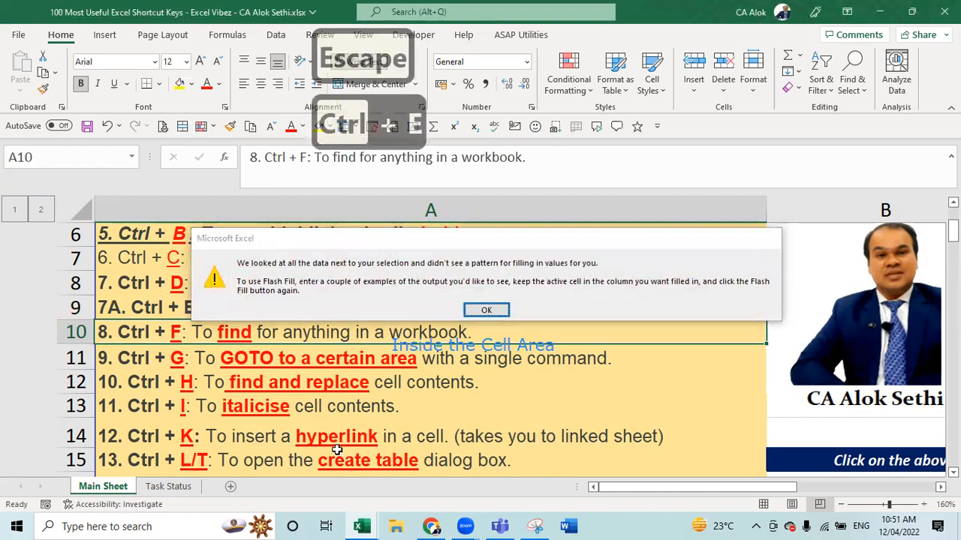
- Add a new blank worksheet, Sheet1, to the workbook
{"action": "left_click", "coordinate": [231, 488]}
{"action": "scroll", "coordinate": [226, 425], "scroll_direction": "up", "scroll_amount": 5}
{"action": "scroll", "coordinate": [226, 425], "scroll_direction": "up", "scroll_amount": 3}
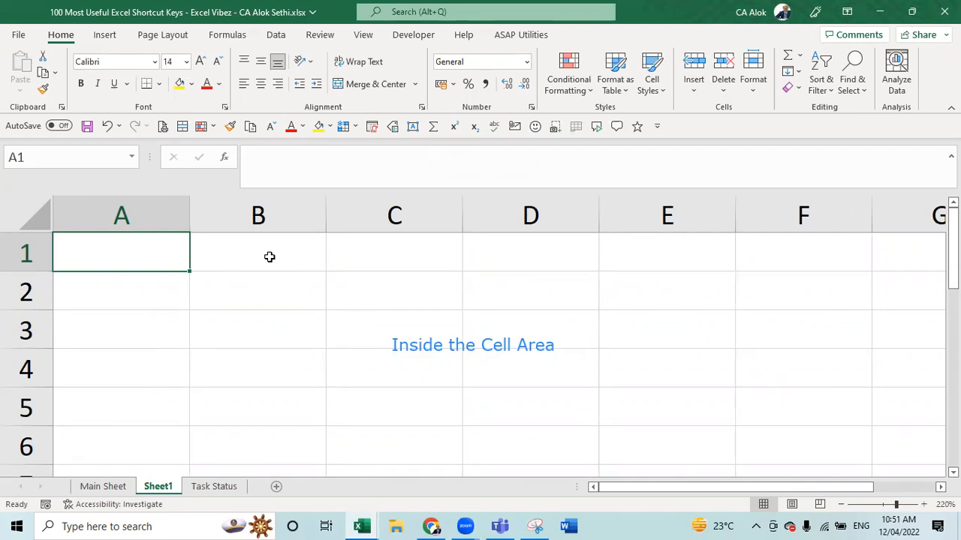
- Enter the first four full names into A1 through A4, fixing typos along the way
{"action": "type", "text": "Alok Set"}
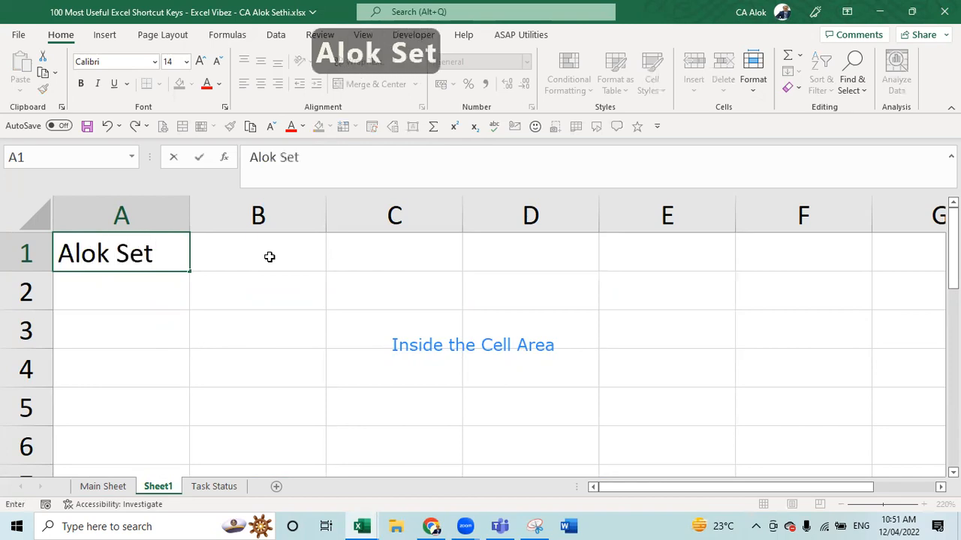
{"action": "type", "text": "hji"}
{"action": "key", "text": "BackSpace"}
{"action": "key", "text": "BackSpace"}
{"action": "type", "text": "i"}
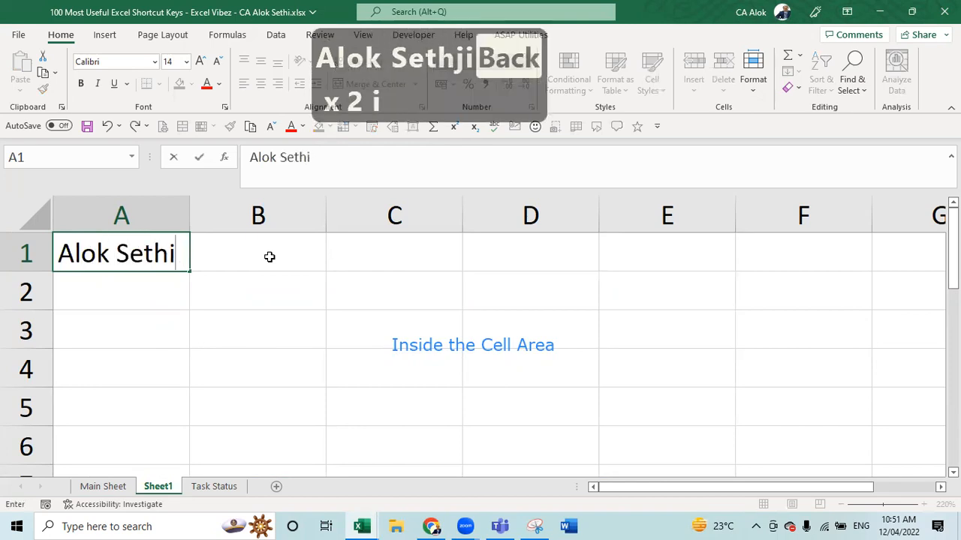
{"action": "key", "text": "Return"}
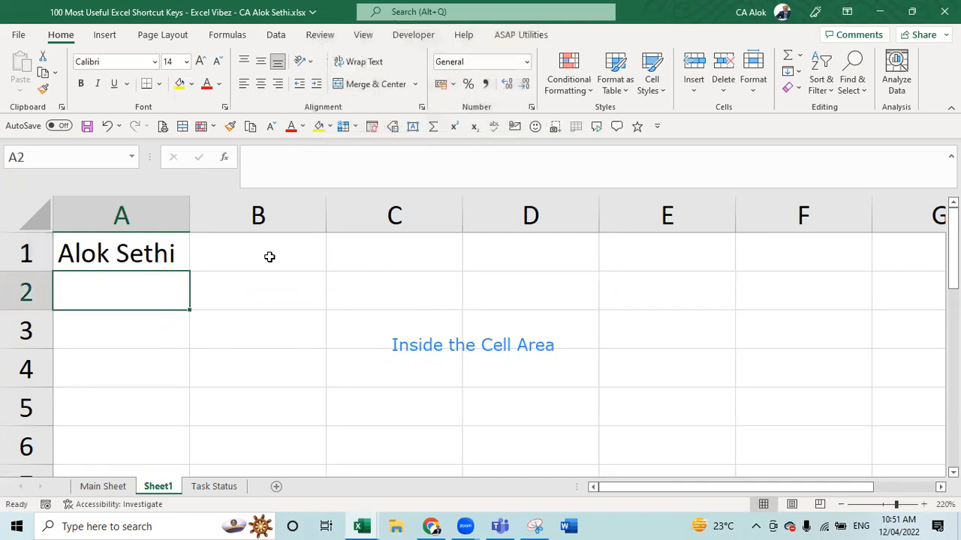
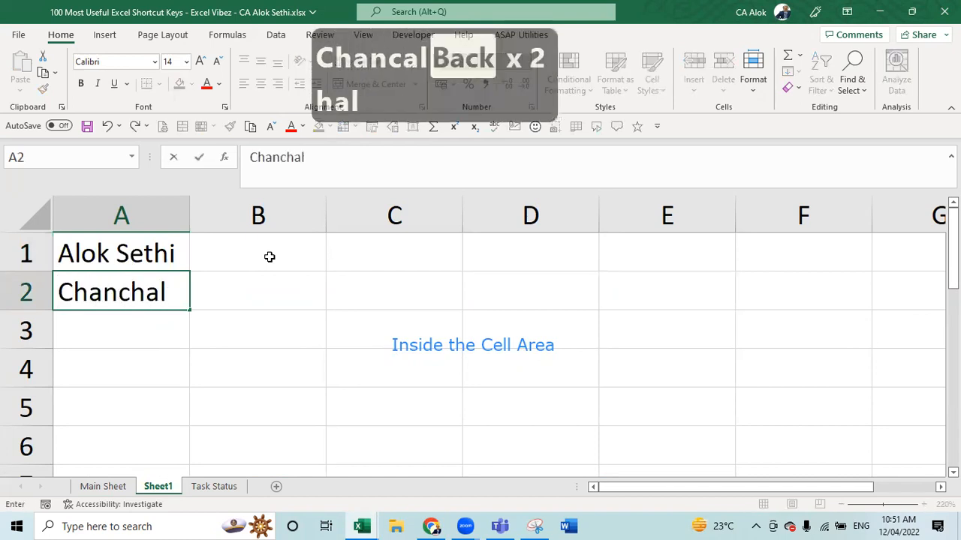
{"action": "key", "text": "Return"}
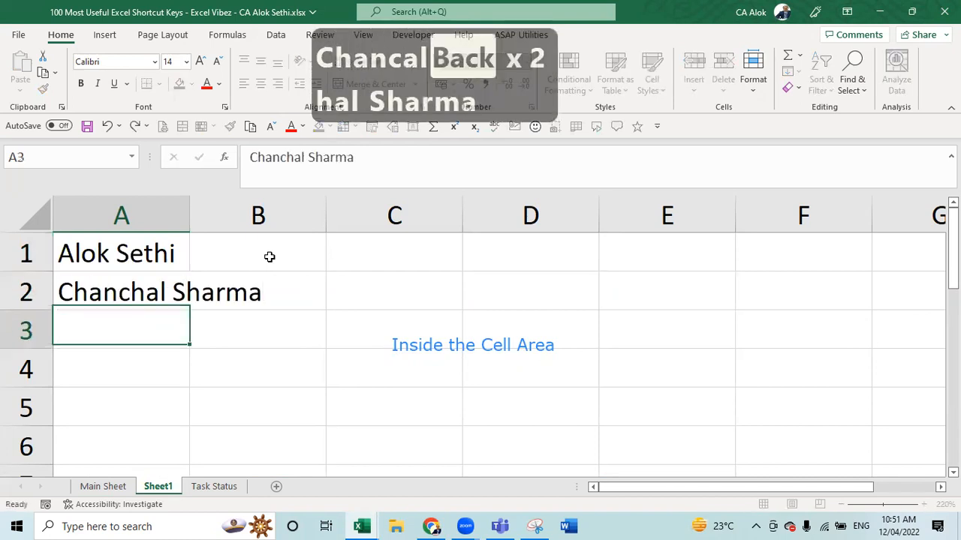
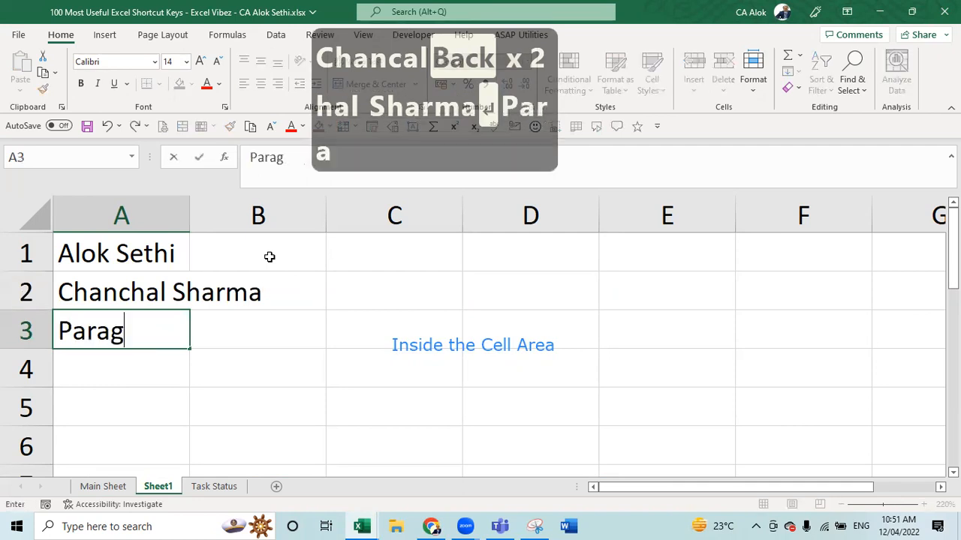
{"action": "key", "text": "Return"}
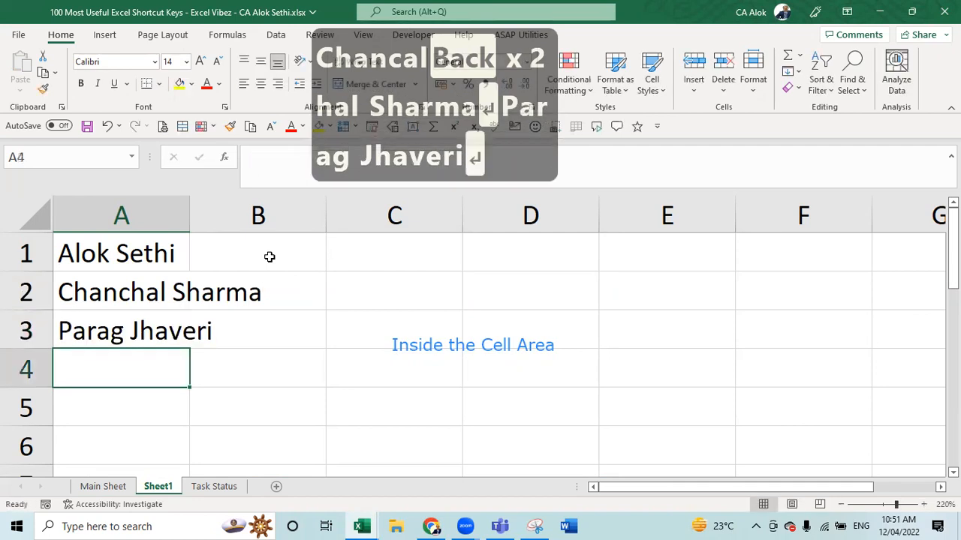
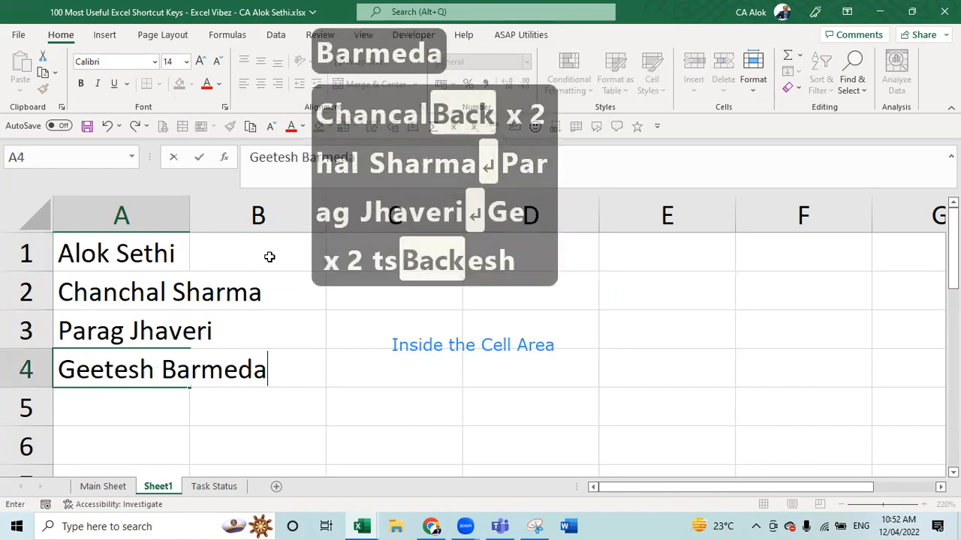
{"action": "key", "text": "Return"}
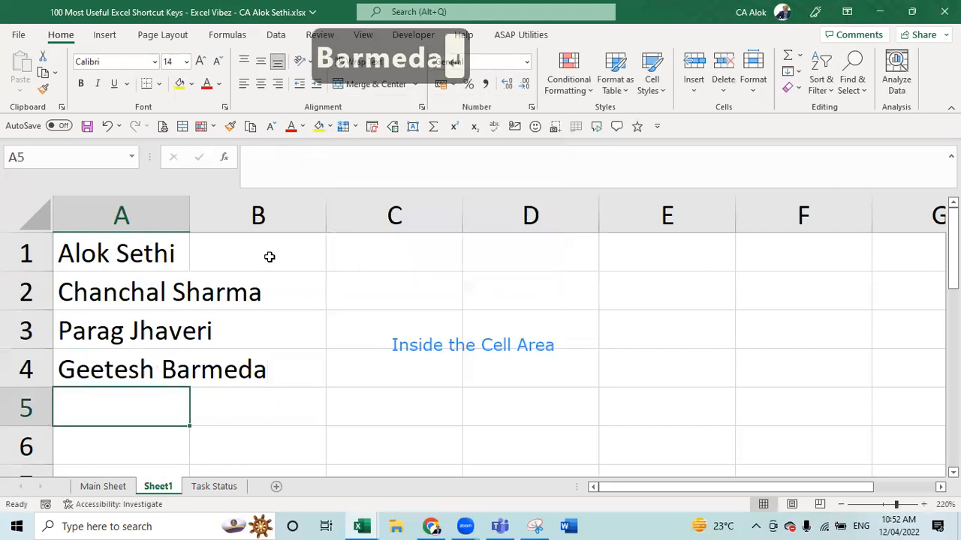
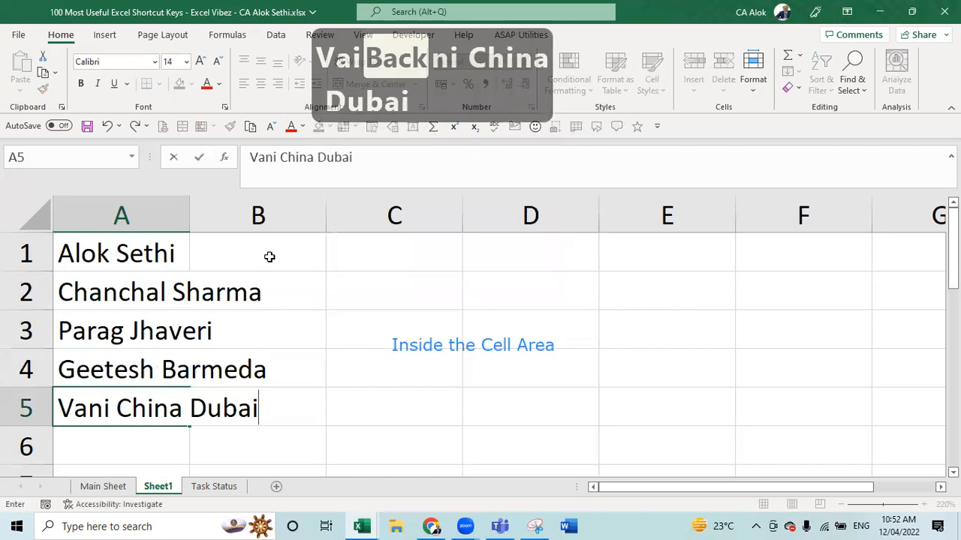
- Enter the remaining four full names into A5 through A8, then move back up the list
{"action": "key", "text": "Return"}
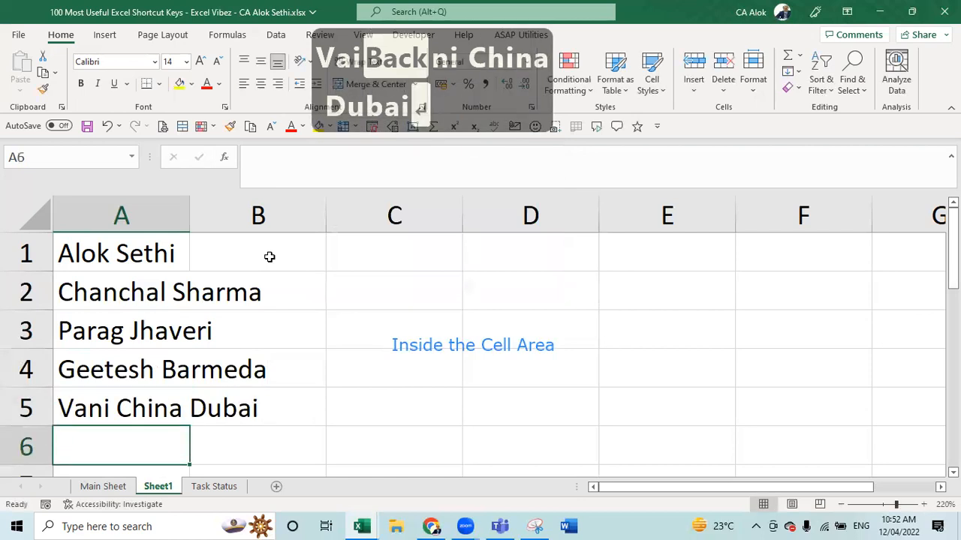
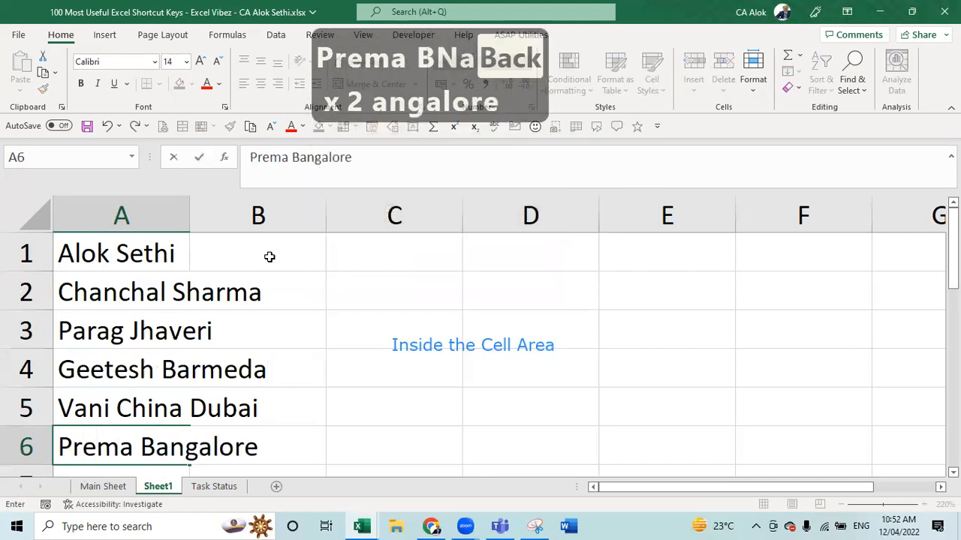
{"action": "key", "text": "Return"}
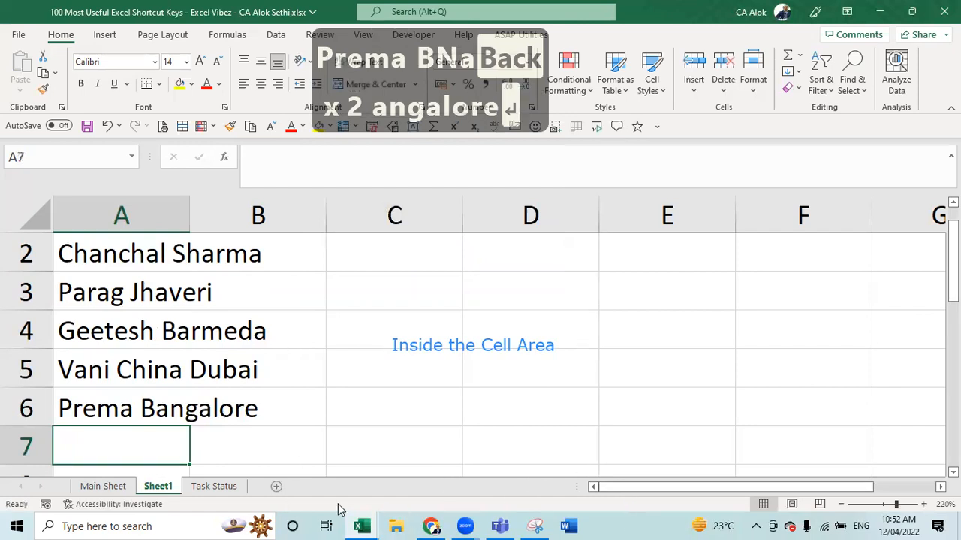
{"action": "left_click", "coordinate": [440, 306]}
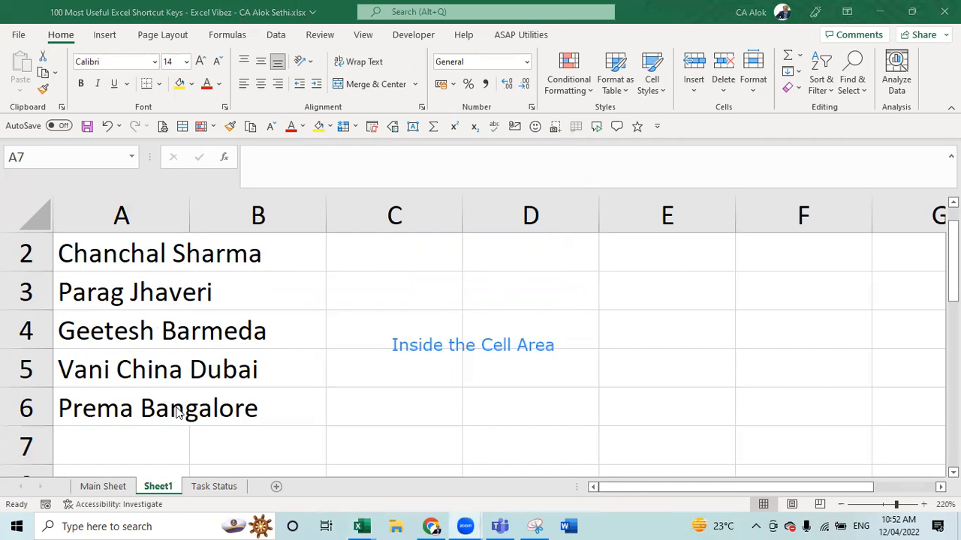
{"action": "left_click", "coordinate": [136, 427]}
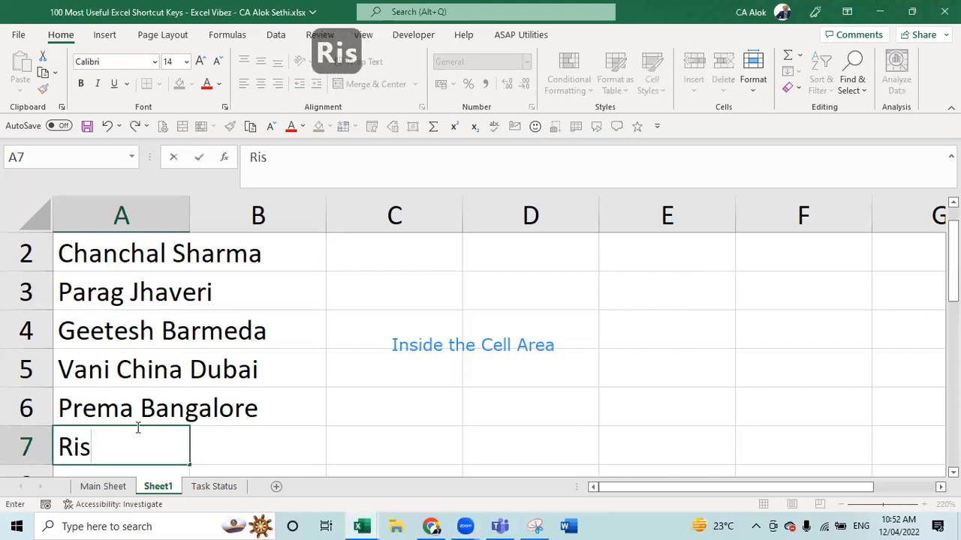
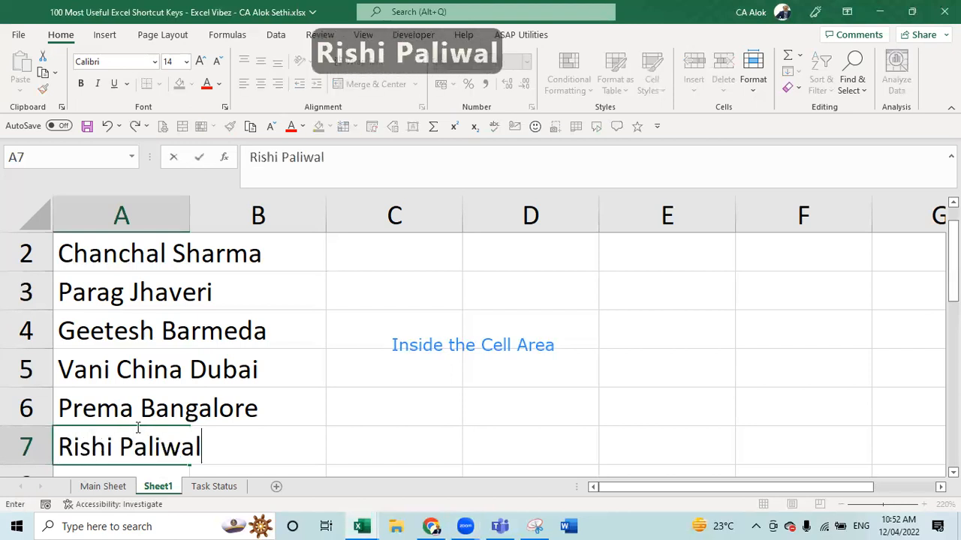
{"action": "key", "text": "Return"}
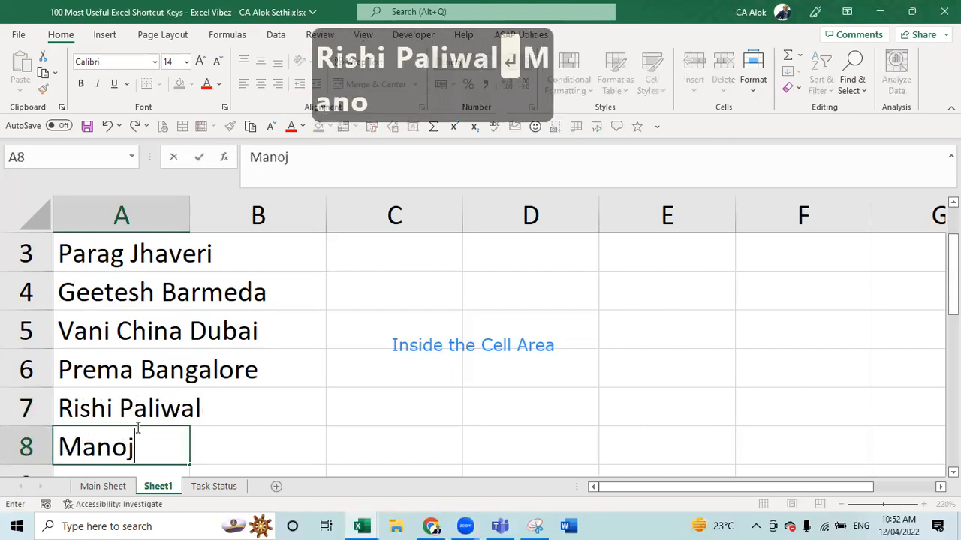
{"action": "key", "text": "Return"}
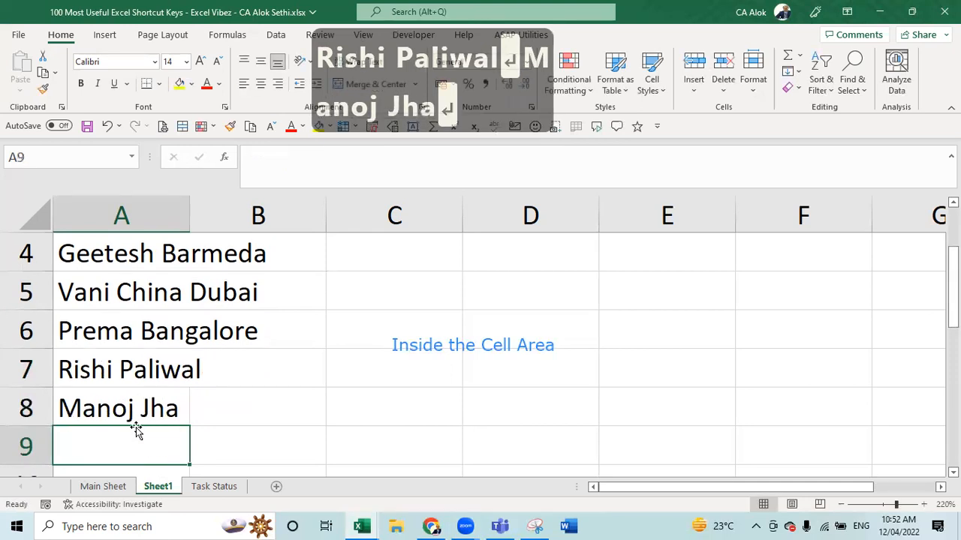
{"action": "key", "text": "Up"}
{"action": "key", "text": "Up"}
{"action": "key", "text": "Up"}
{"action": "key", "text": "Up"}
{"action": "key", "text": "Up"}
{"action": "key", "text": "Up"}
{"action": "key", "text": "Up"}
{"action": "key", "text": "Up"}
{"action": "key", "text": "Up"}
{"action": "key", "text": "Up"}
{"action": "key", "text": "Up"}
{"action": "key", "text": "Up"}
{"action": "key", "text": "Up"}
{"action": "key", "text": "Up"}
{"action": "key", "text": "Up"}
{"action": "key", "text": "Up"}
{"action": "key", "text": "Up"}
{"action": "key", "text": "Up"}
{"action": "key", "text": "Up"}
{"action": "key", "text": "Up"}
{"action": "key", "text": "Up"}
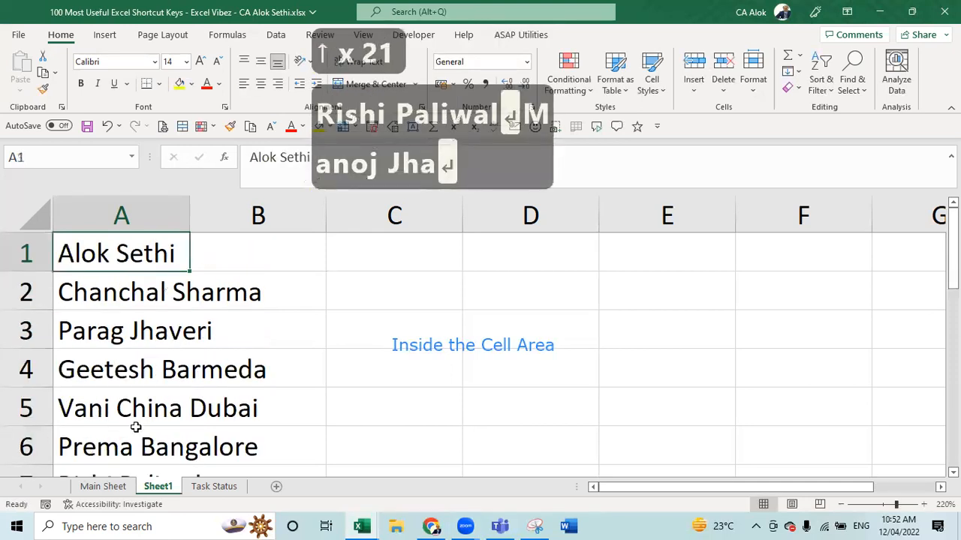
- Insert a blank entire row above the names list with Ctrl++
{"action": "key", "text": "ctrl+plus"}
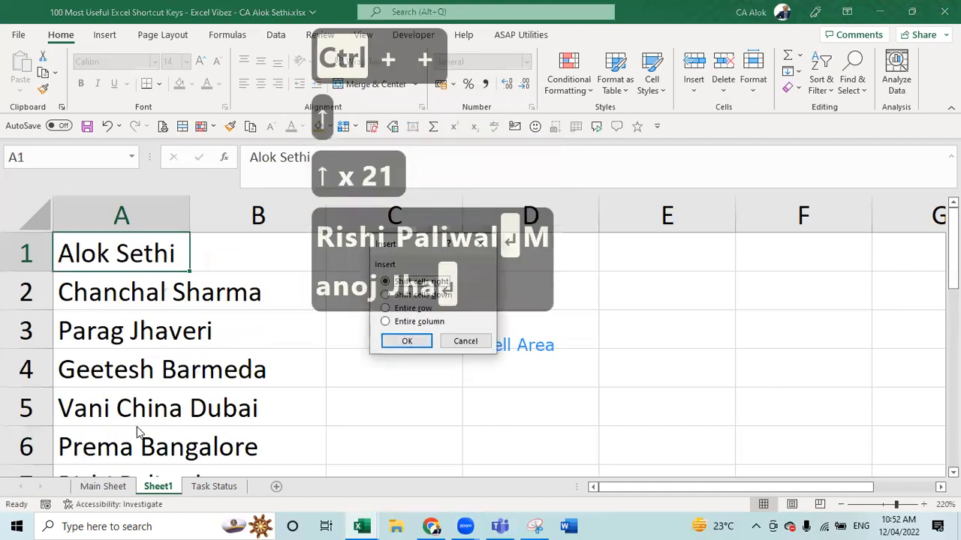
{"action": "key", "text": "c"}
{"action": "key", "text": "Up"}
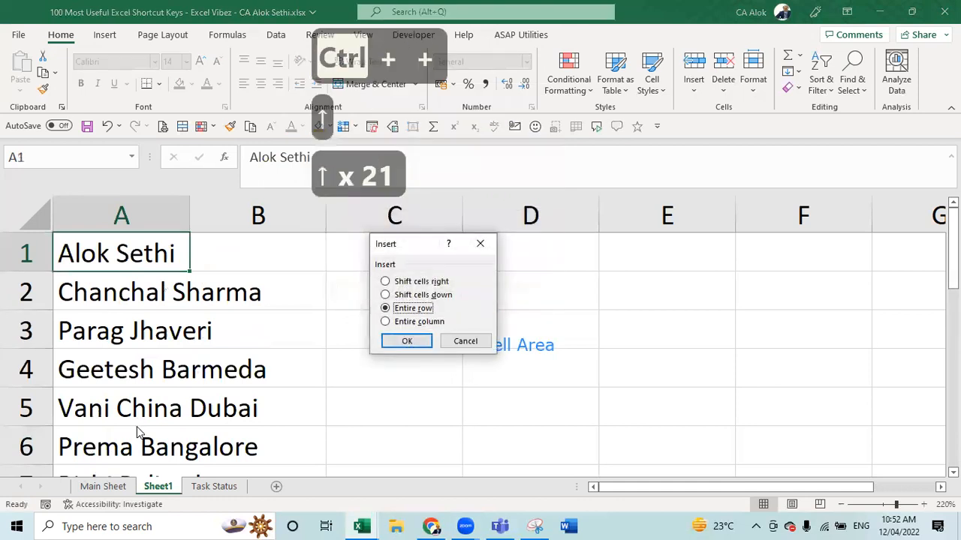
{"action": "key", "text": "Return"}
- Type the headers Full Name, First Name and Last Name into A1, B1 and C1
{"action": "type", "text": "Full"}
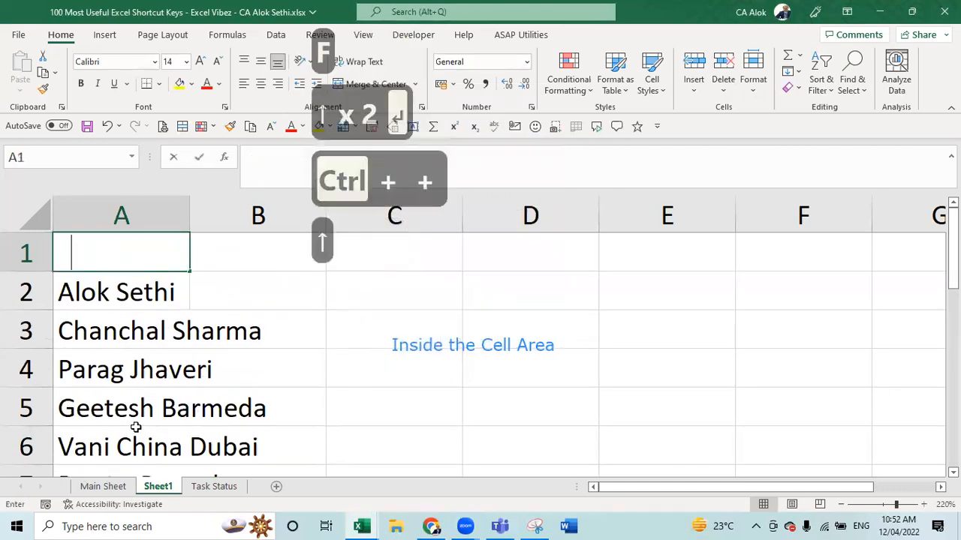
{"action": "type", "text": " Name"}
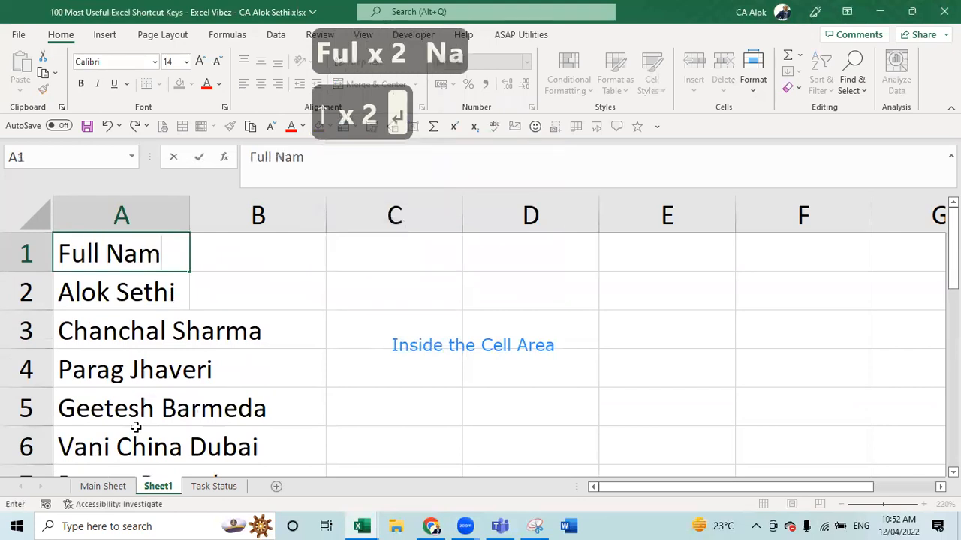
{"action": "key", "text": "Tab"}
{"action": "type", "text": "First "}
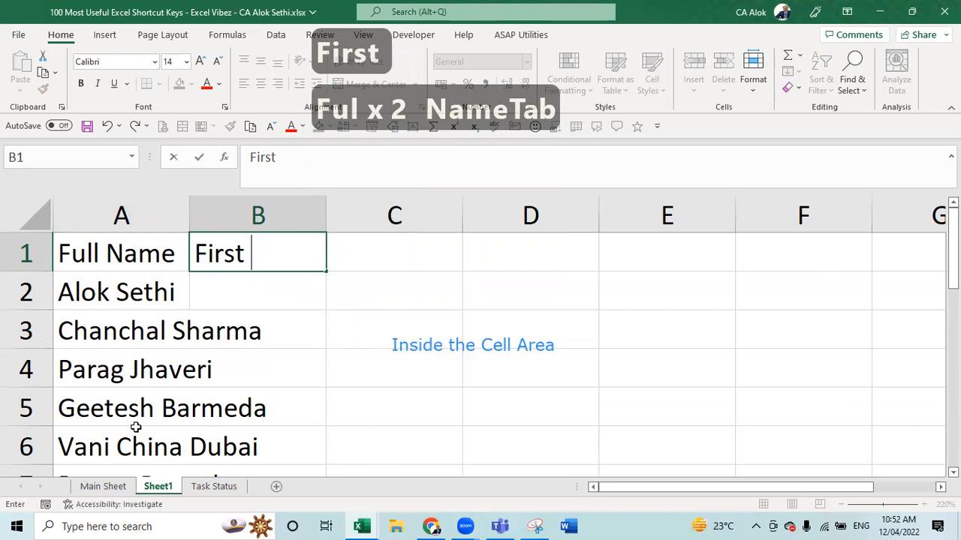
{"action": "type", "text": "Name"}
{"action": "key", "text": "Tab"}
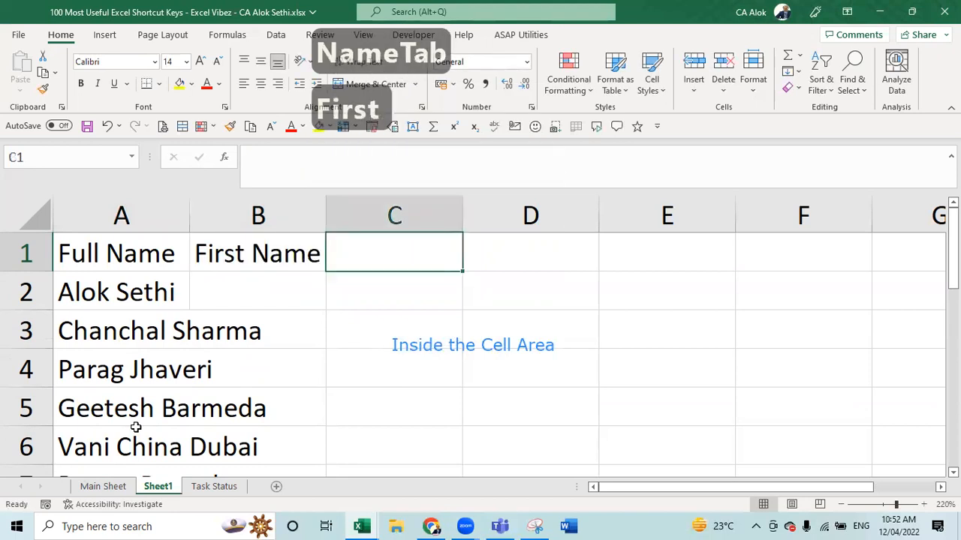
{"action": "type", "text": "Last N"}
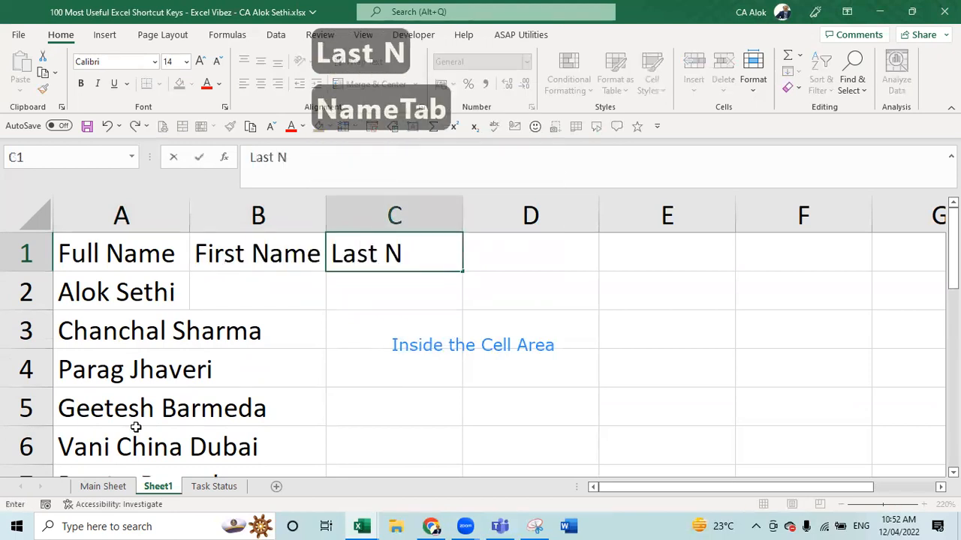
{"action": "type", "text": "ame"}
{"action": "key", "text": "Return"}
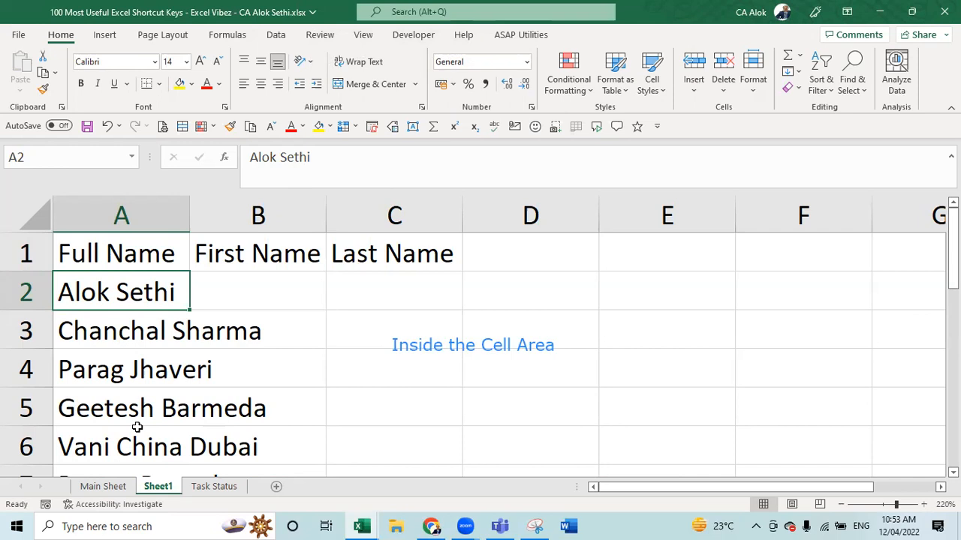
- After undoing an AutoFit, drag column A's border so it just fits 'Full Name'
{"action": "key", "text": "Down"}
{"action": "key", "text": "Down"}
{"action": "key", "text": "Down"}
{"action": "key", "text": "Down"}
{"action": "key", "text": "Down"}
{"action": "key", "text": "Down"}
{"action": "key", "text": "Down"}
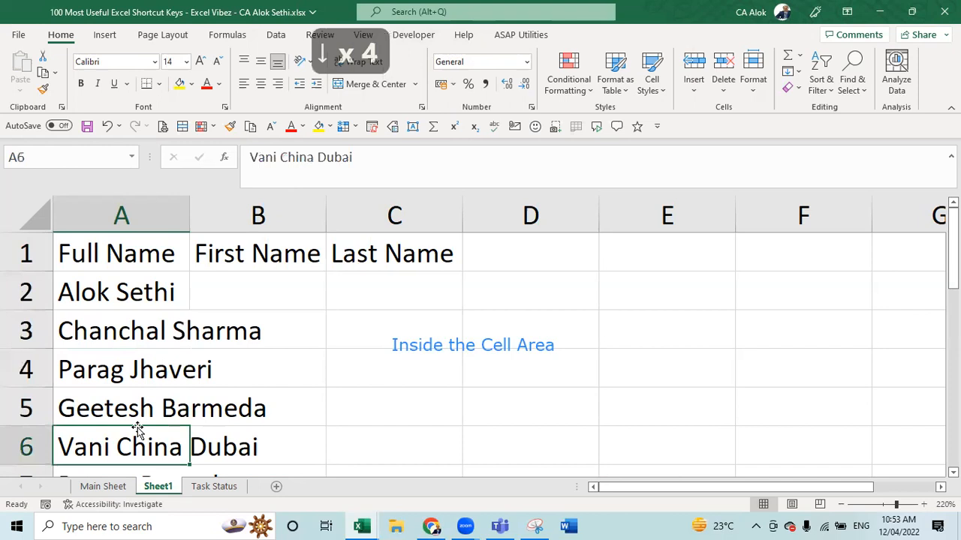
{"action": "key", "text": "Down"}
{"action": "key", "text": "Up"}
{"action": "key", "text": "Up"}
{"action": "key", "text": "Up"}
{"action": "key", "text": "Up"}
{"action": "key", "text": "Up"}
{"action": "key", "text": "Up"}
{"action": "key", "text": "Up"}
{"action": "key", "text": "Up"}
{"action": "key", "text": "Up"}
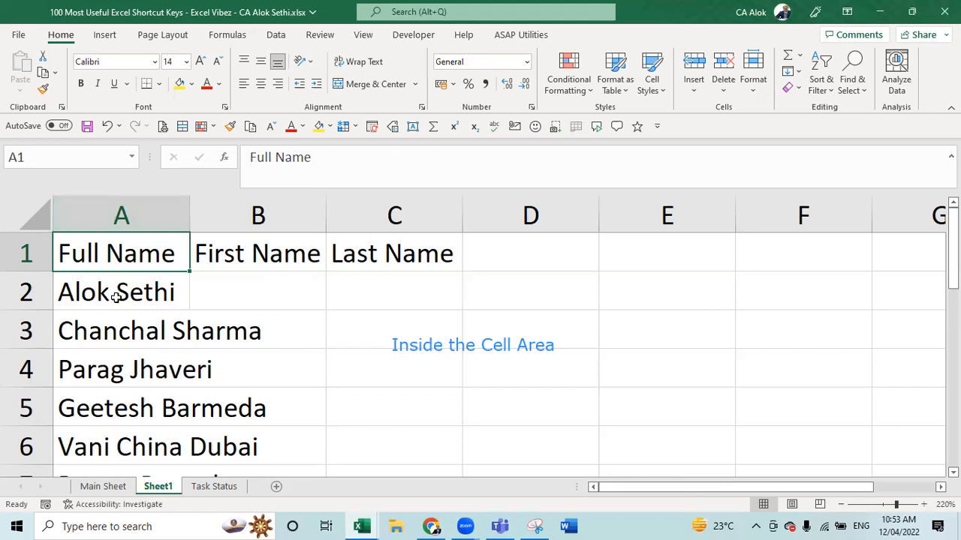
{"action": "double_click", "coordinate": [189, 207]}
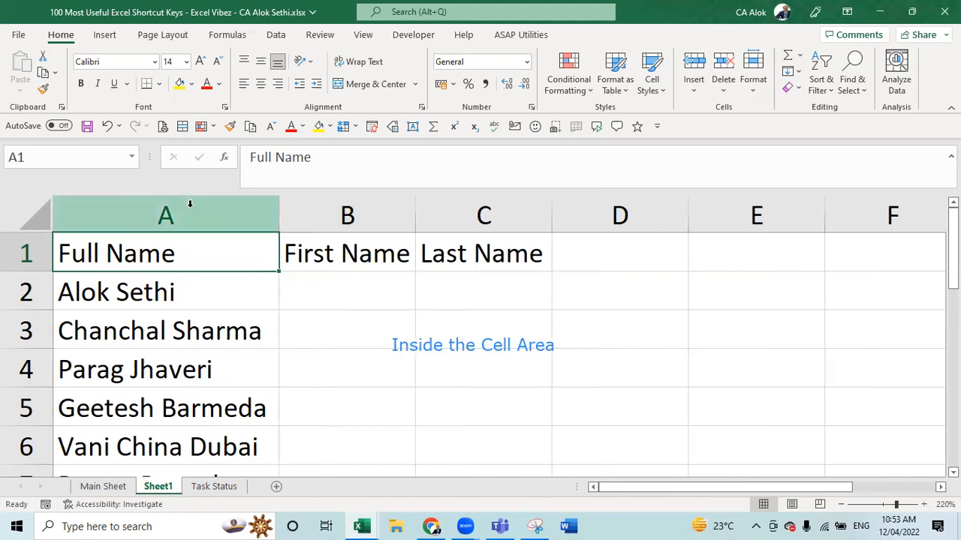
{"action": "key", "text": "ctrl+z"}
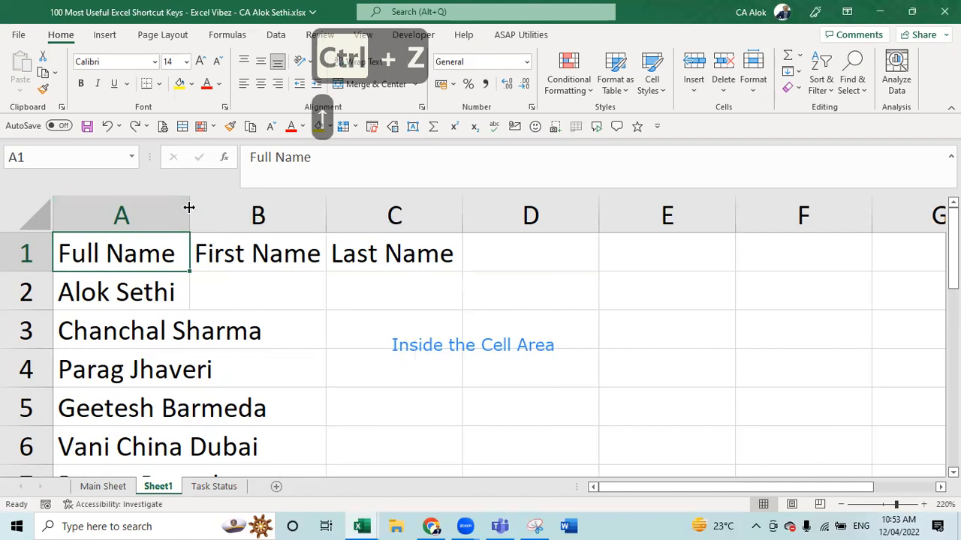
{"action": "mouse_move", "coordinate": [189, 207]}
{"action": "left_mouse_down"}
{"action": "mouse_move", "coordinate": [311, 208]}
{"action": "mouse_move", "coordinate": [179, 213]}
{"action": "left_mouse_up"}
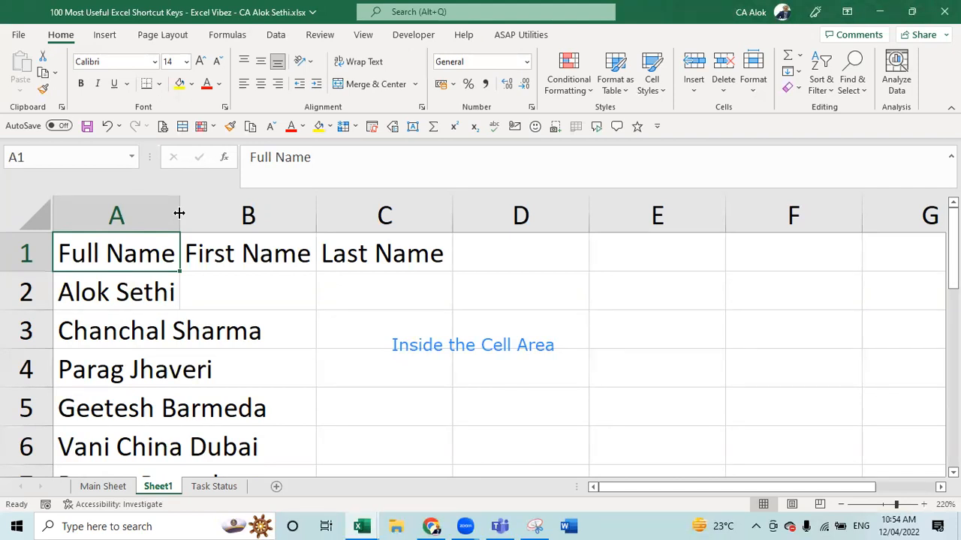
- Open the Home > Format menu using the Alt, H, O keyboard shortcut
{"action": "key", "text": "alt"}
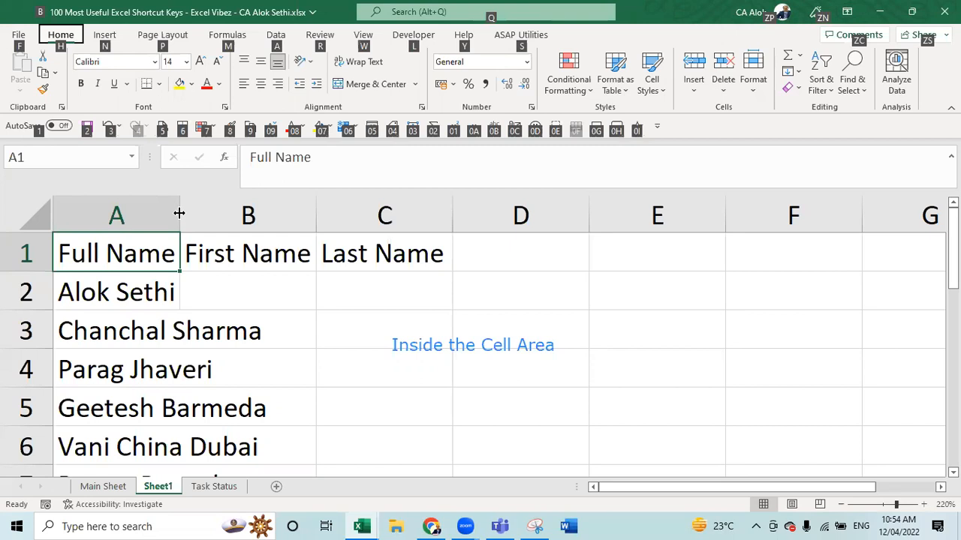
{"action": "key", "text": "h"}
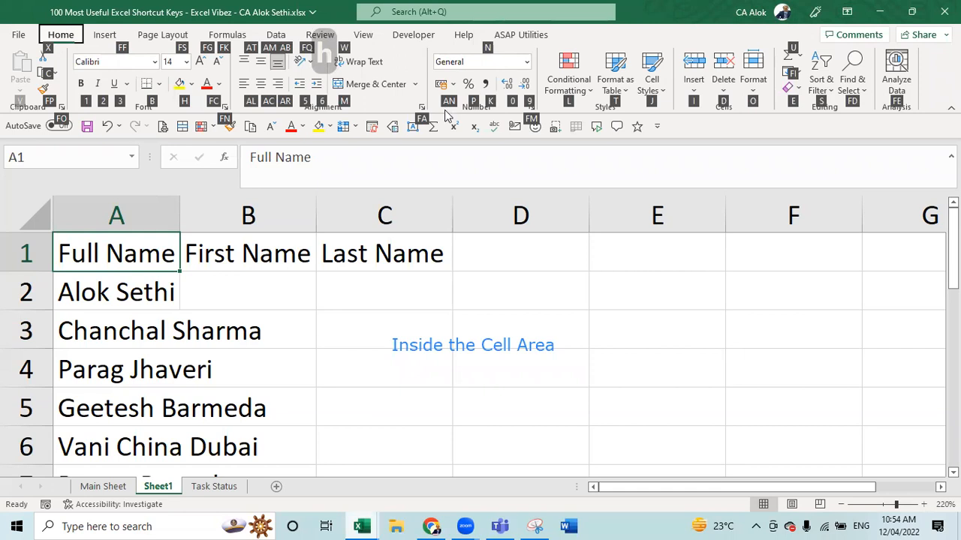
{"action": "left_click", "coordinate": [832, 240]}
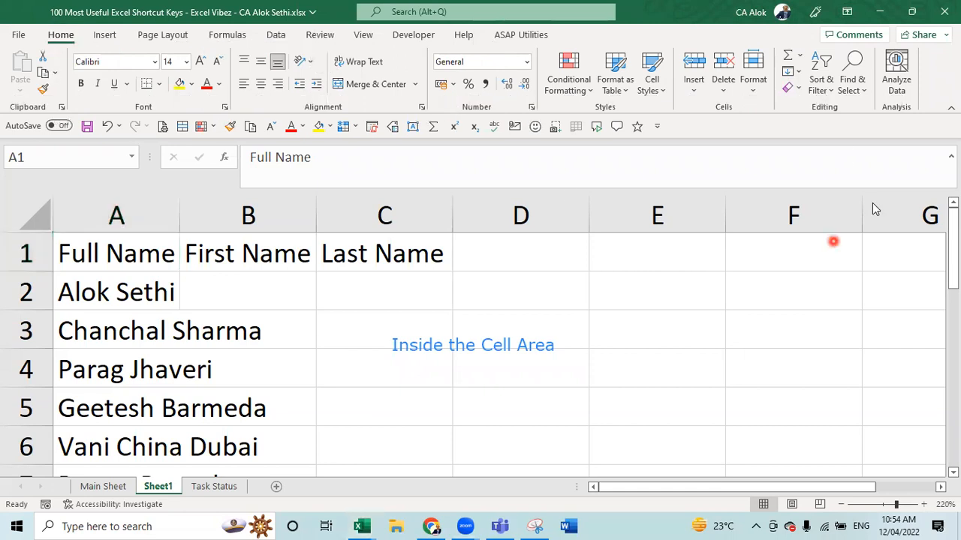
{"action": "left_click", "coordinate": [756, 90]}
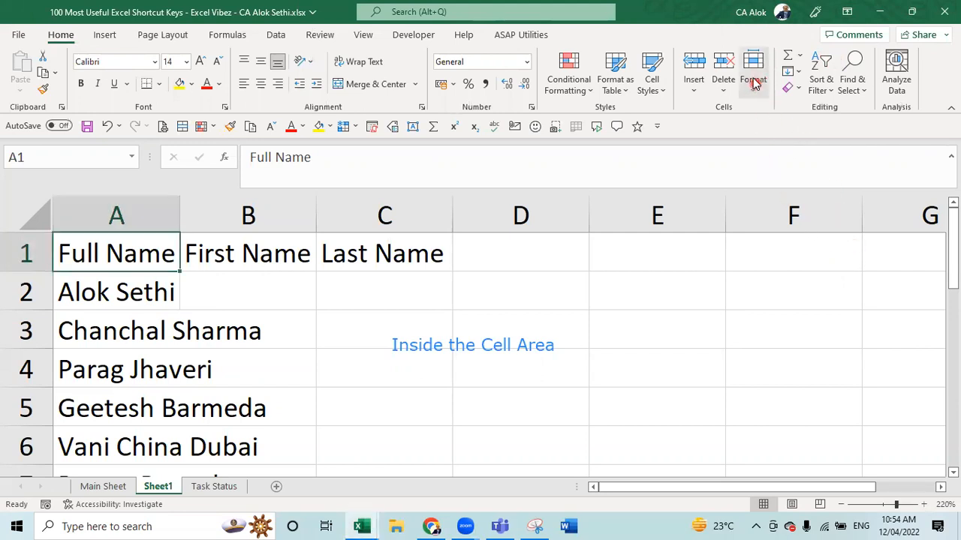
{"action": "key", "text": "alt"}
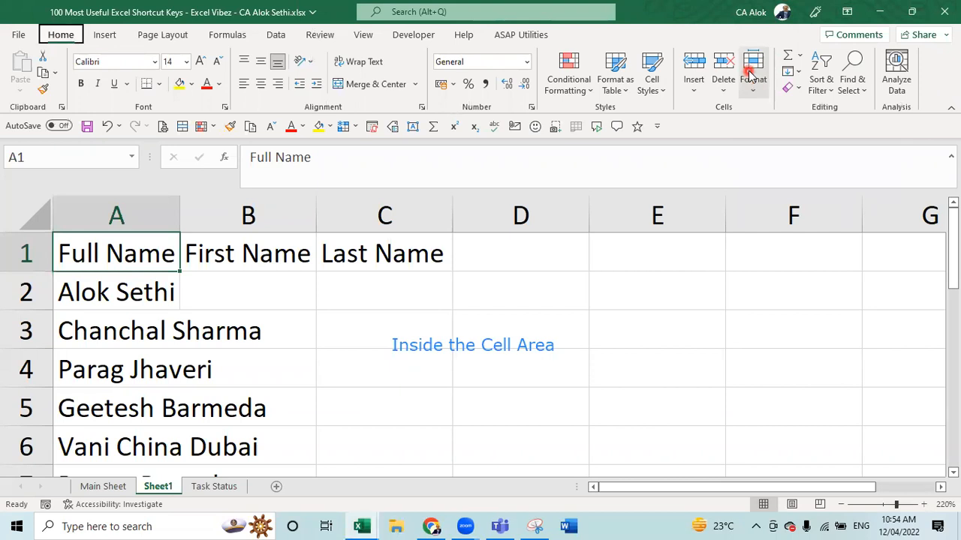
{"action": "key", "text": "h"}
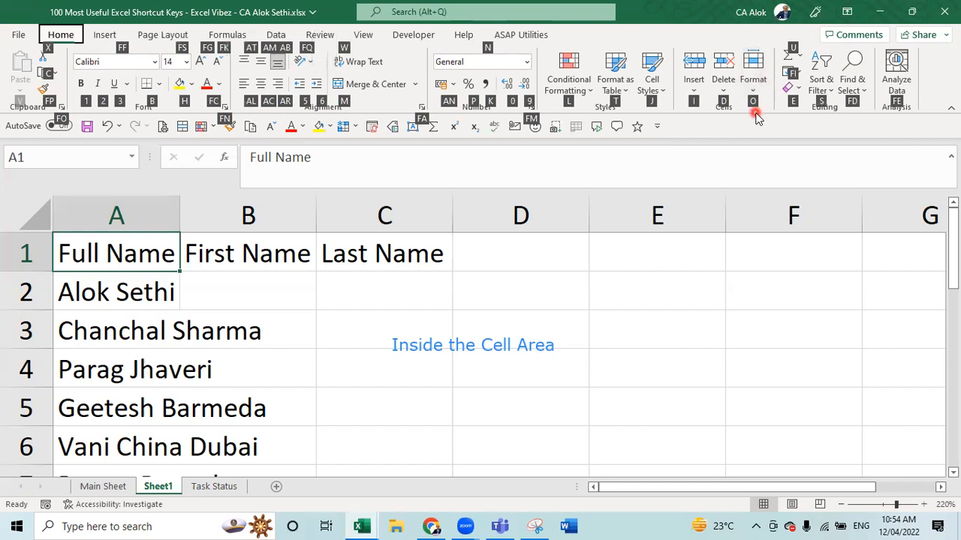
{"action": "key", "text": "o"}
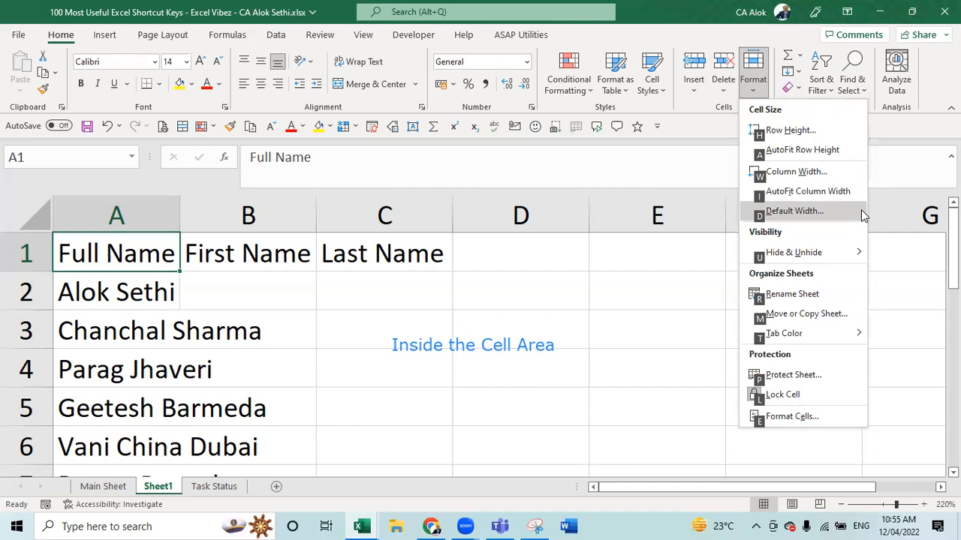
- Set the sheet's default column width to 9.1
{"action": "key", "text": "d"}
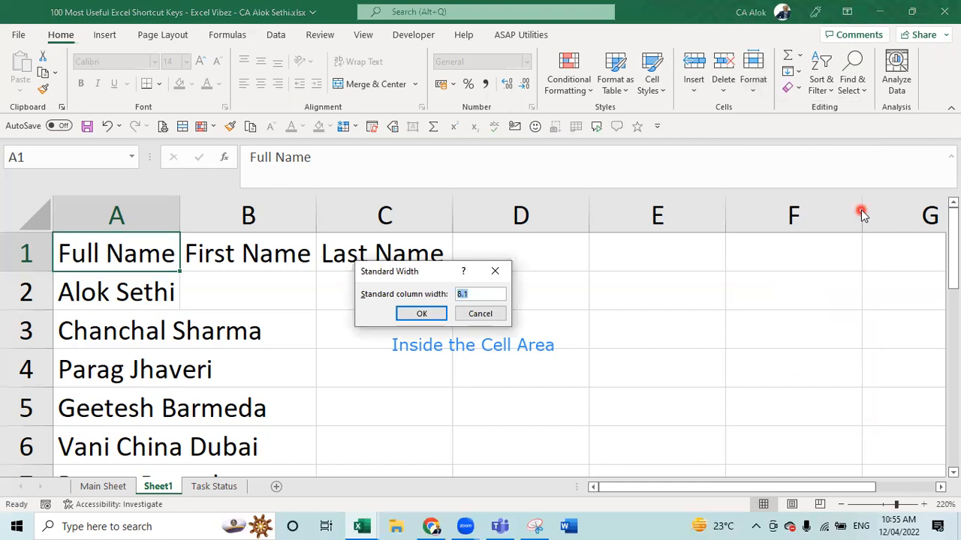
{"action": "type", "text": "9.1"}
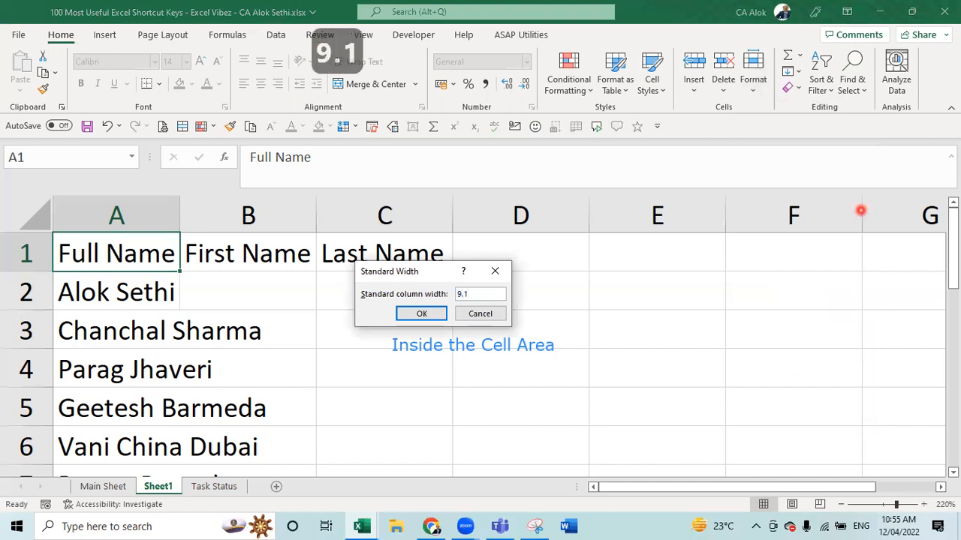
{"action": "key", "text": "Return"}
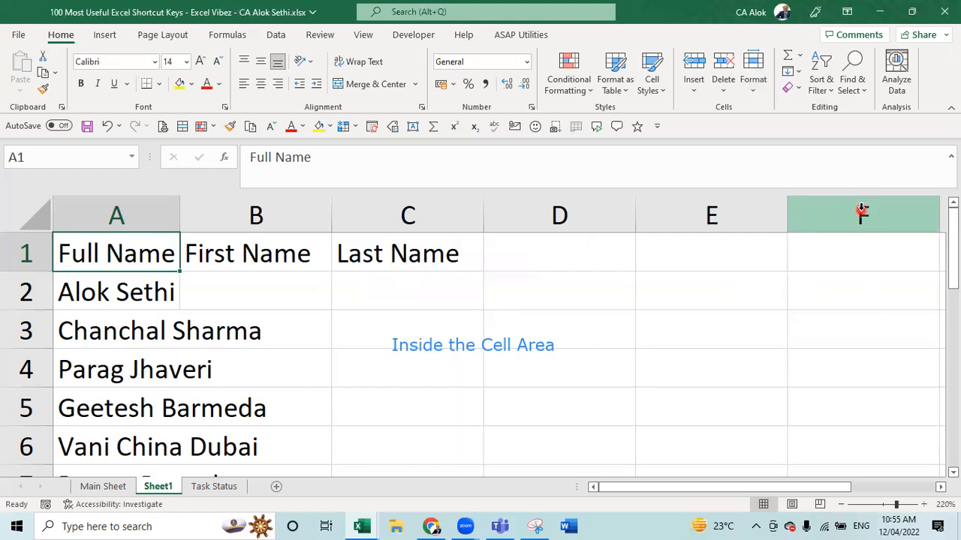
{"action": "key", "text": "Right"}
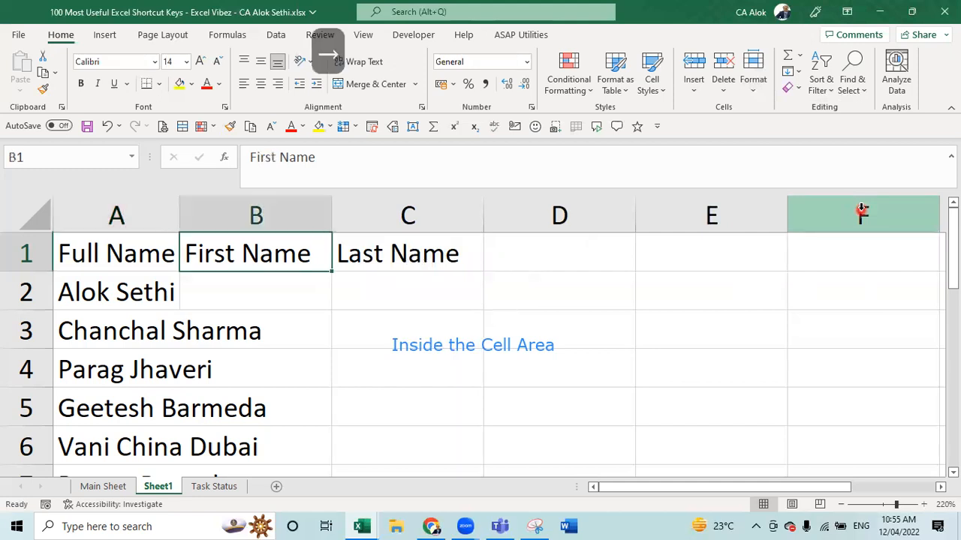
{"action": "key", "text": "Left"}
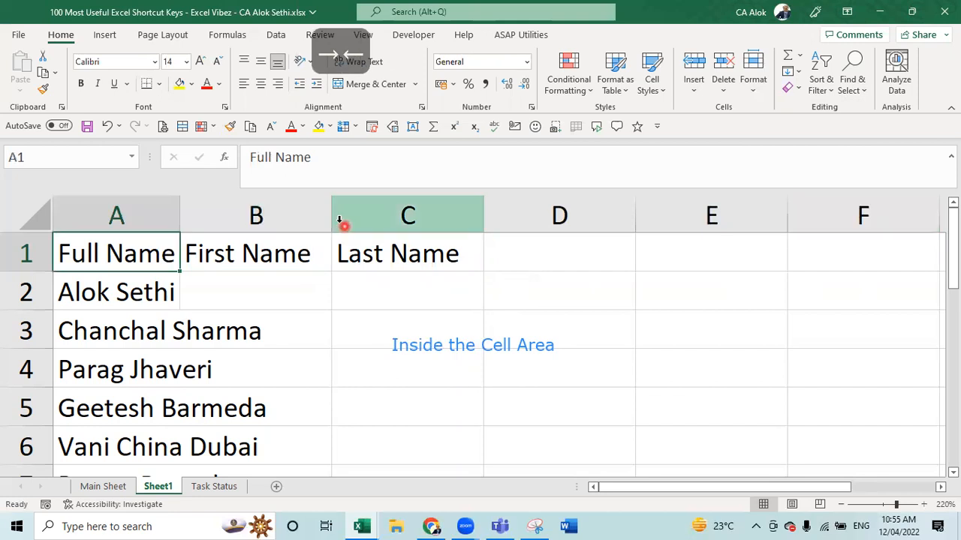
{"action": "left_click", "coordinate": [175, 219]}
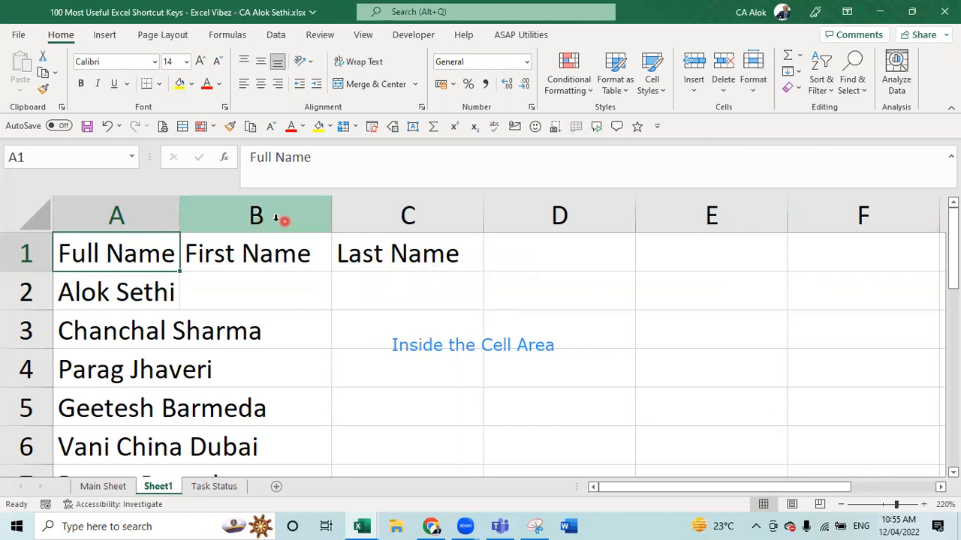
{"action": "left_click", "coordinate": [333, 217]}
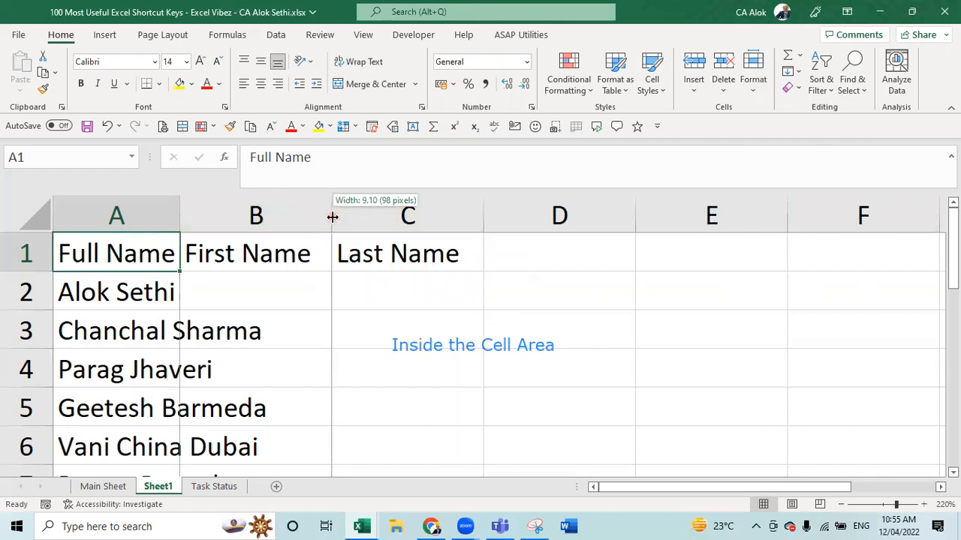
{"action": "left_click", "coordinate": [333, 217]}
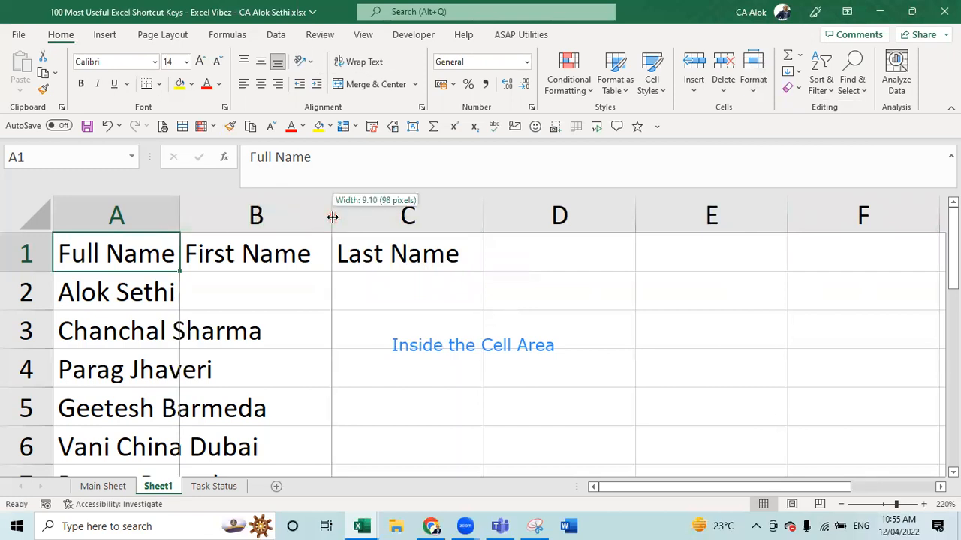
{"action": "left_click", "coordinate": [483, 216]}
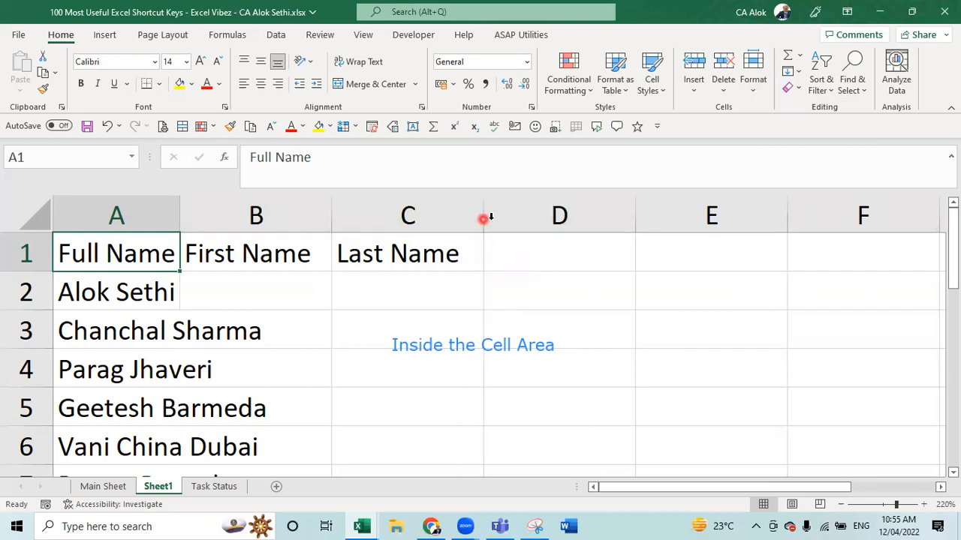
{"action": "left_click", "coordinate": [635, 217]}
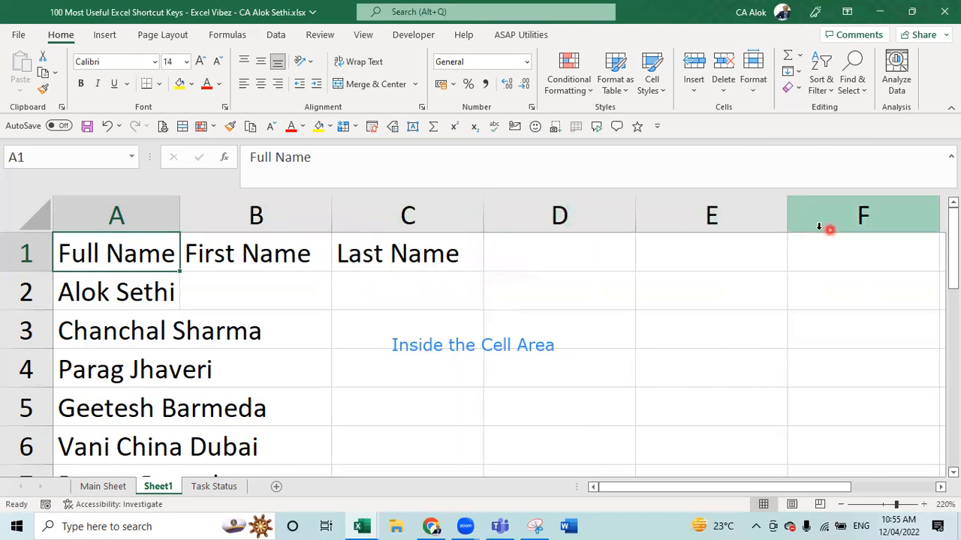
{"action": "left_click", "coordinate": [786, 217]}
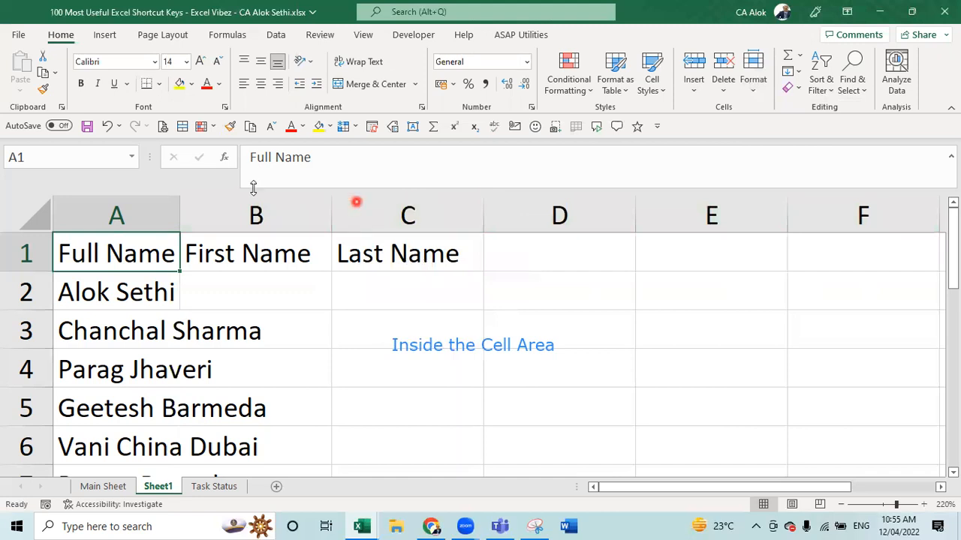
{"action": "left_click", "coordinate": [180, 219]}
{"action": "left_click", "coordinate": [177, 218]}
- Set column A's width to 9.5 through Alt+H, O, W
{"action": "left_click", "coordinate": [755, 94]}
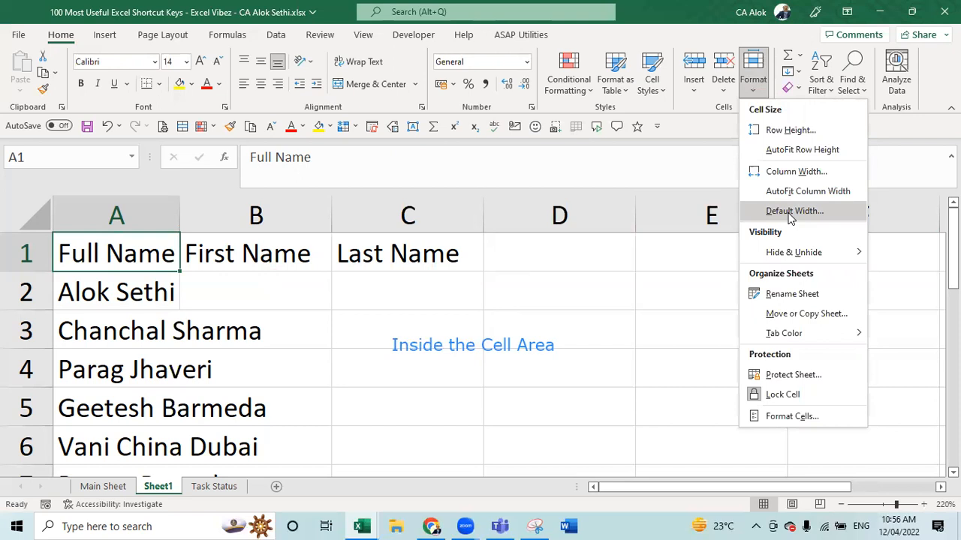
{"action": "key", "text": "Escape"}
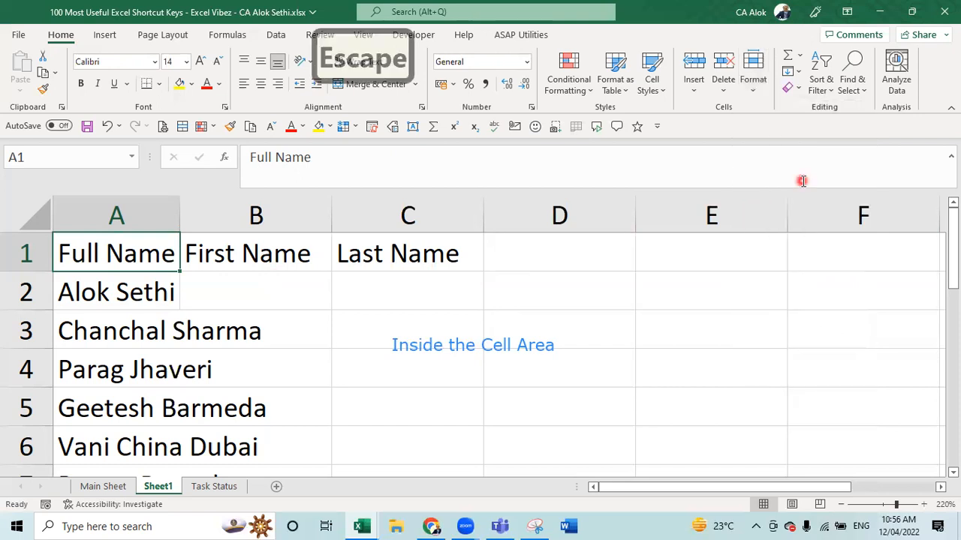
{"action": "key", "text": "h"}
{"action": "key", "text": "o"}
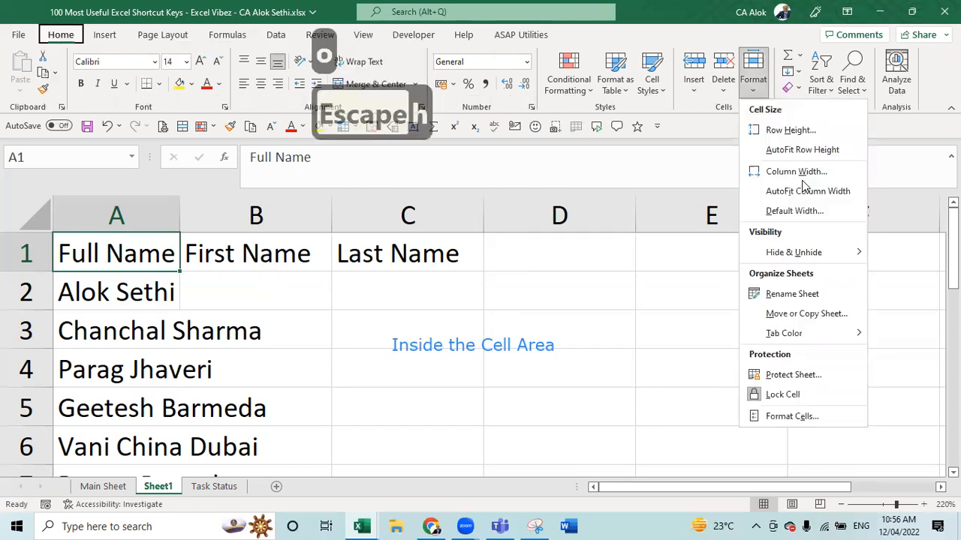
{"action": "key", "text": "w"}
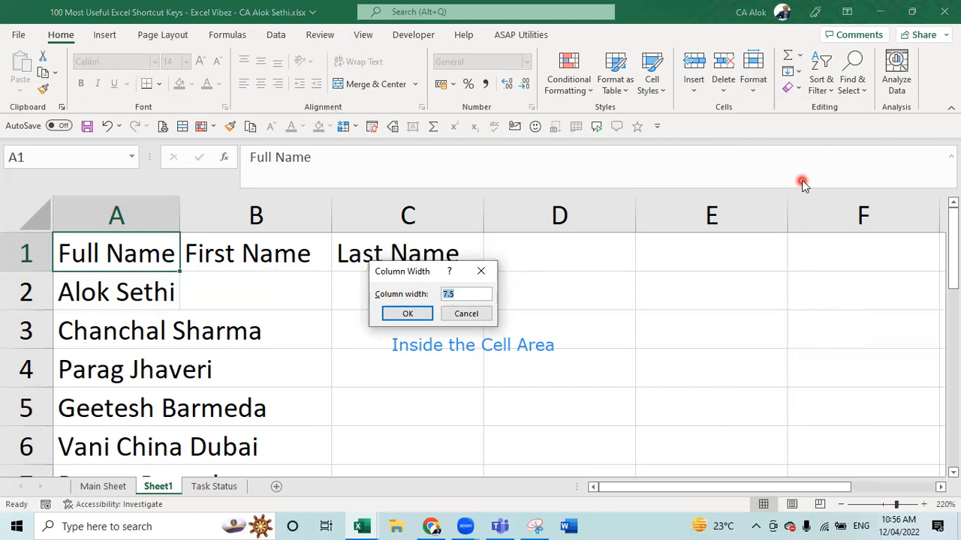
{"action": "type", "text": "9.5"}
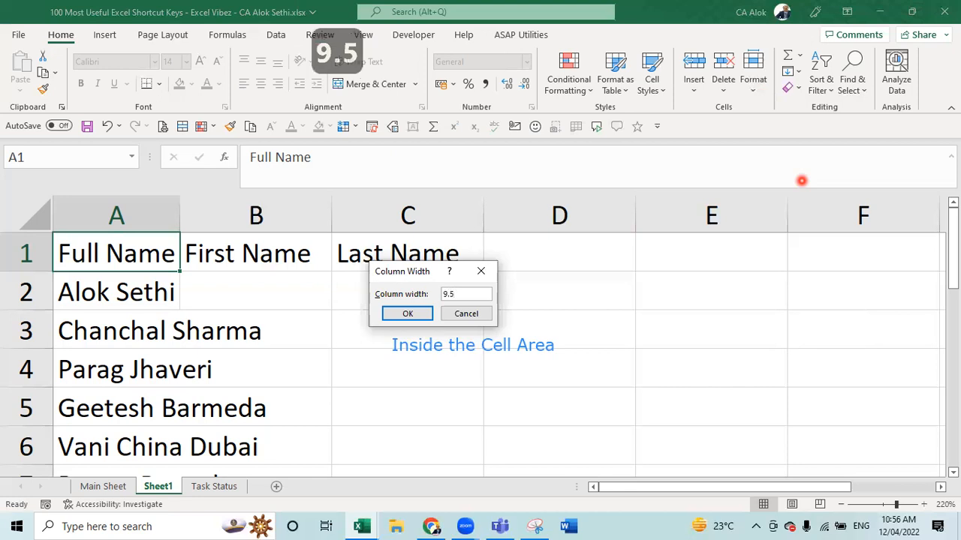
{"action": "key", "text": "Return"}
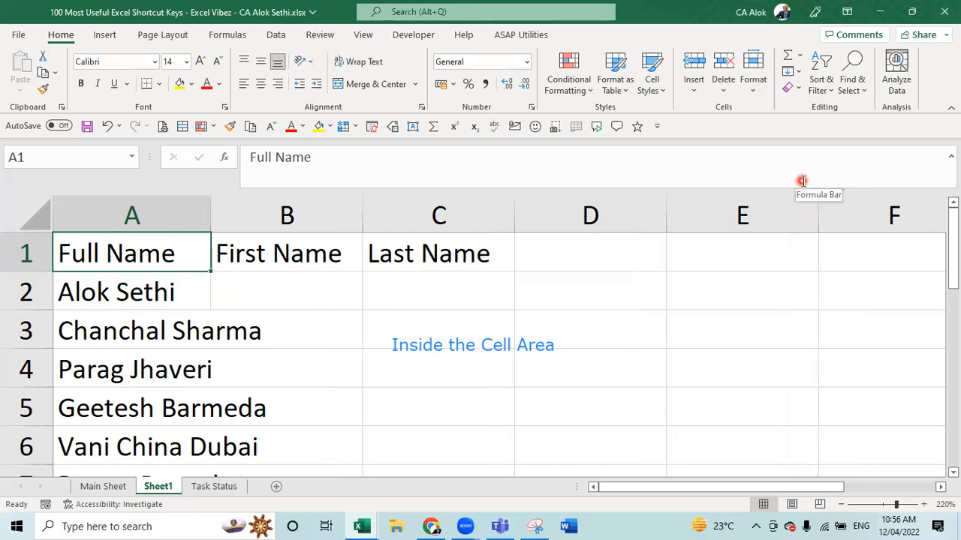
- Widen column A further to a width of 11.5
{"action": "key", "text": "alt+h"}
{"action": "key", "text": "o"}
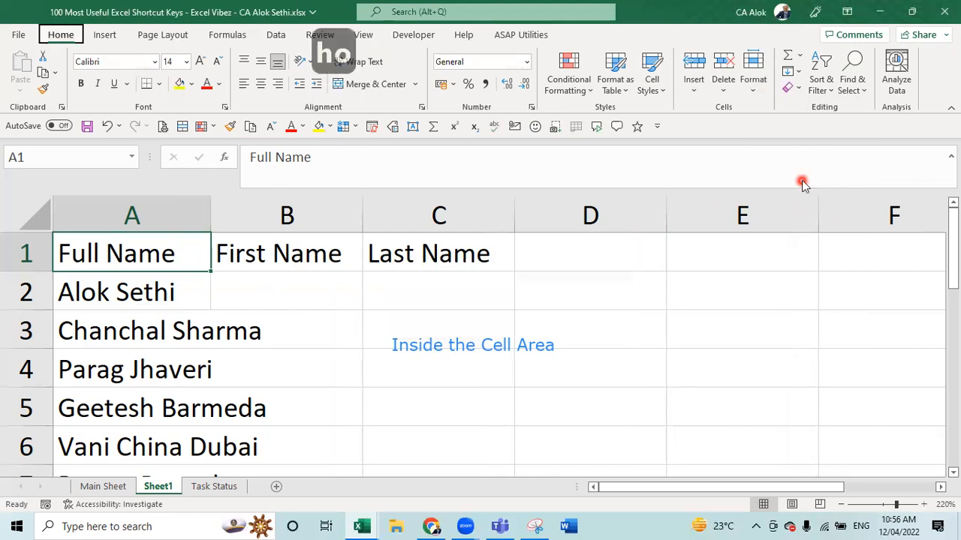
{"action": "key", "text": "w"}
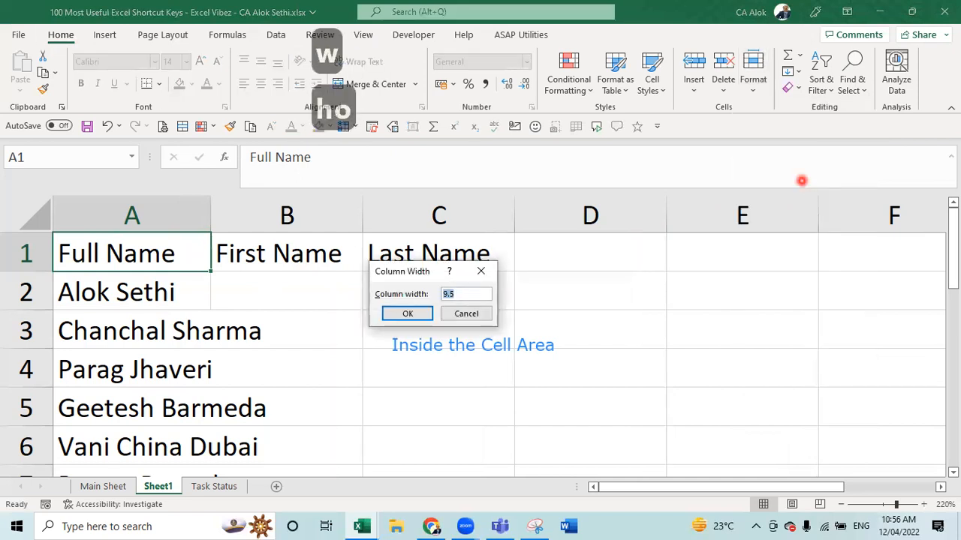
{"action": "type", "text": "11.56"}
{"action": "key", "text": "BackSpace"}
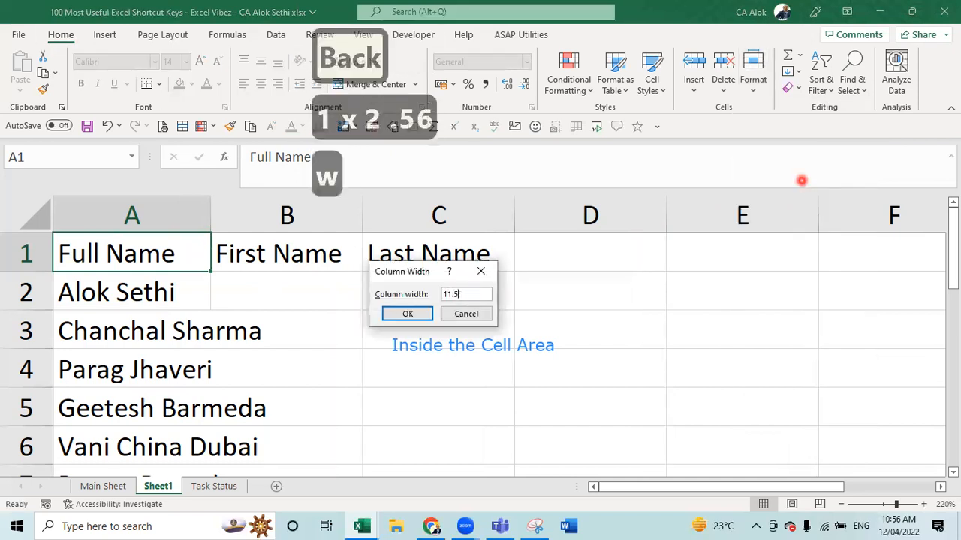
{"action": "key", "text": "Return"}
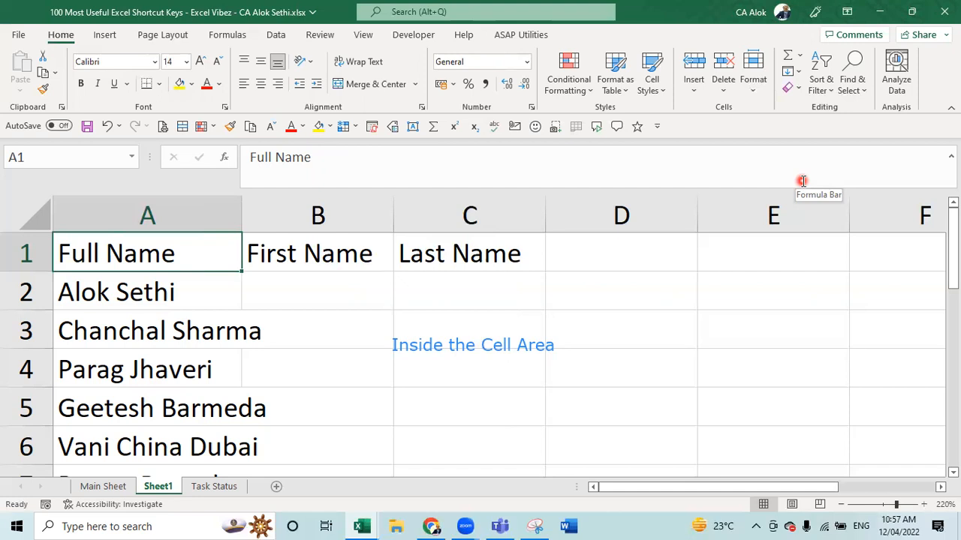
- Append 'CA CS CFP Excel Trainer 10 yrs Exp' to the name in A2
{"action": "key", "text": "Down"}
{"action": "key", "text": "F2"}
{"action": "type", "text": "C"}
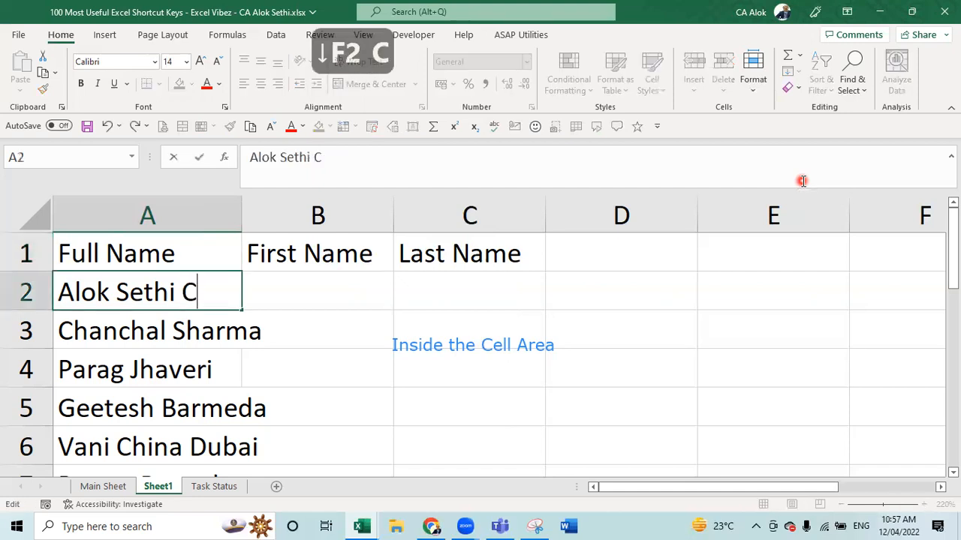
{"action": "type", "text": "A CS C"}
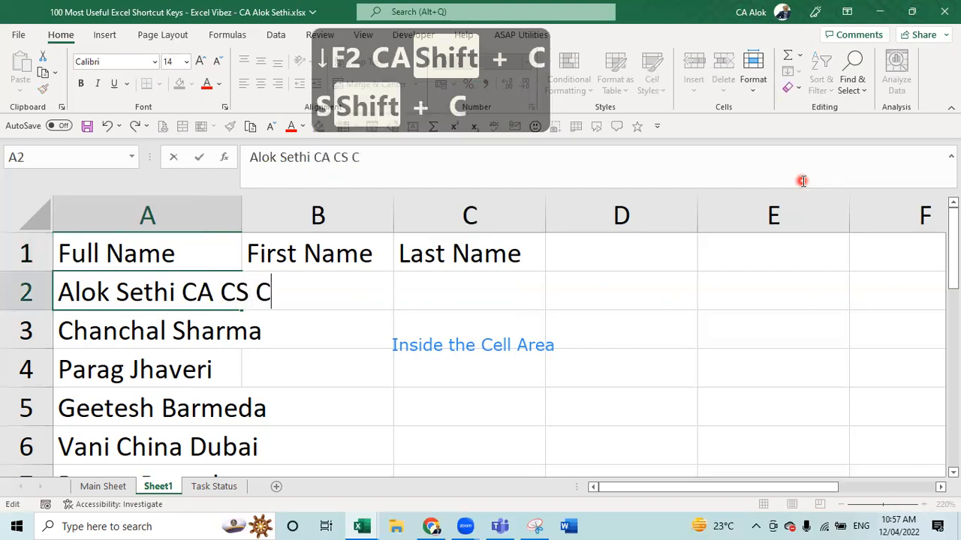
{"action": "type", "text": "F"}
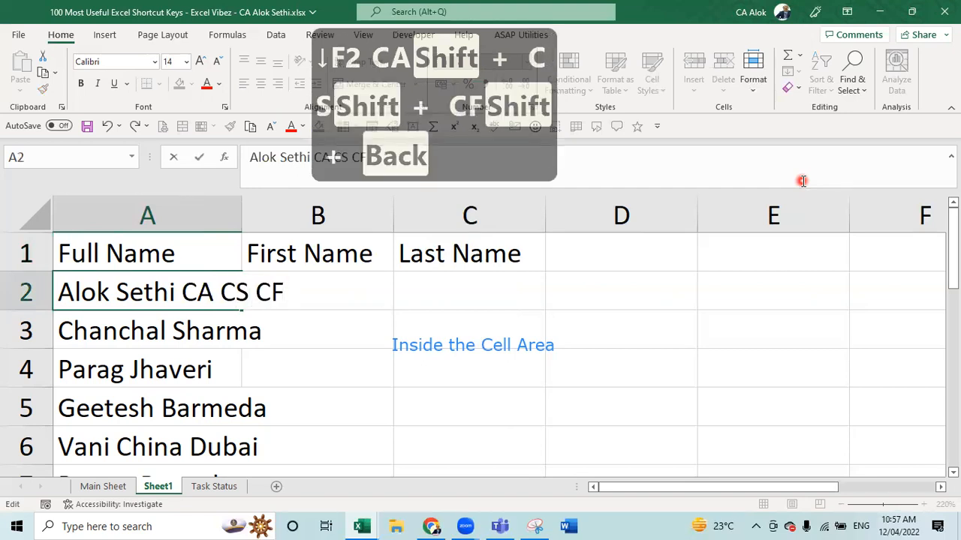
{"action": "type", "text": "P Exc"}
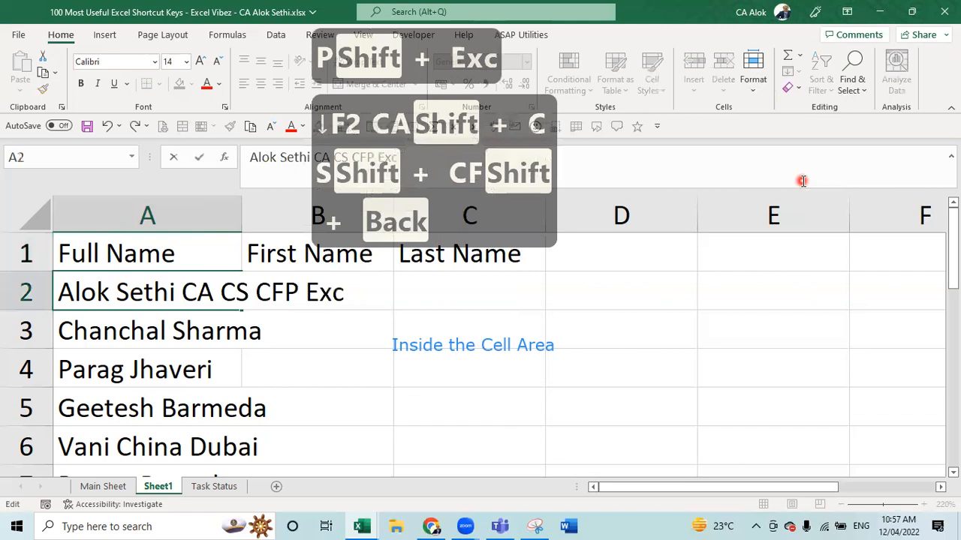
{"action": "type", "text": "el Trainer"}
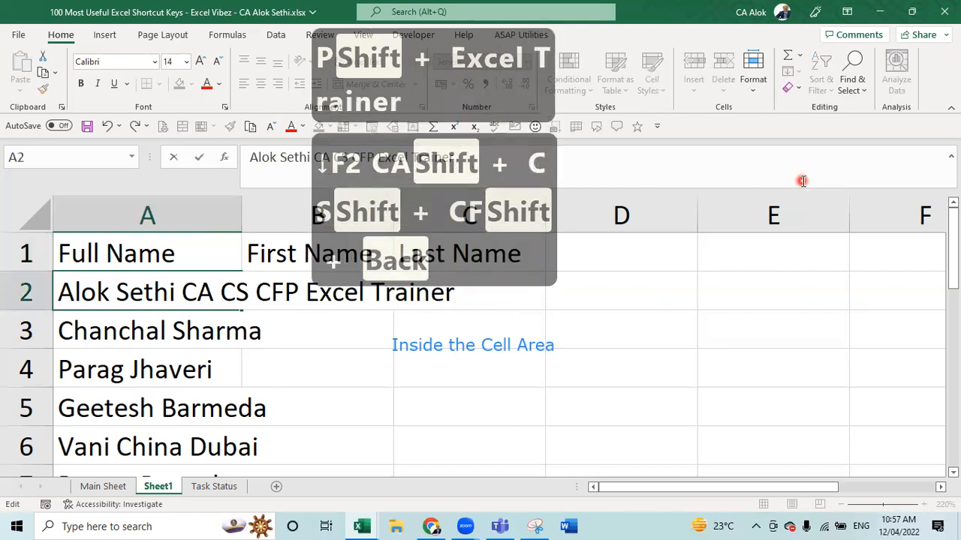
{"action": "type", "text": " 10 "}
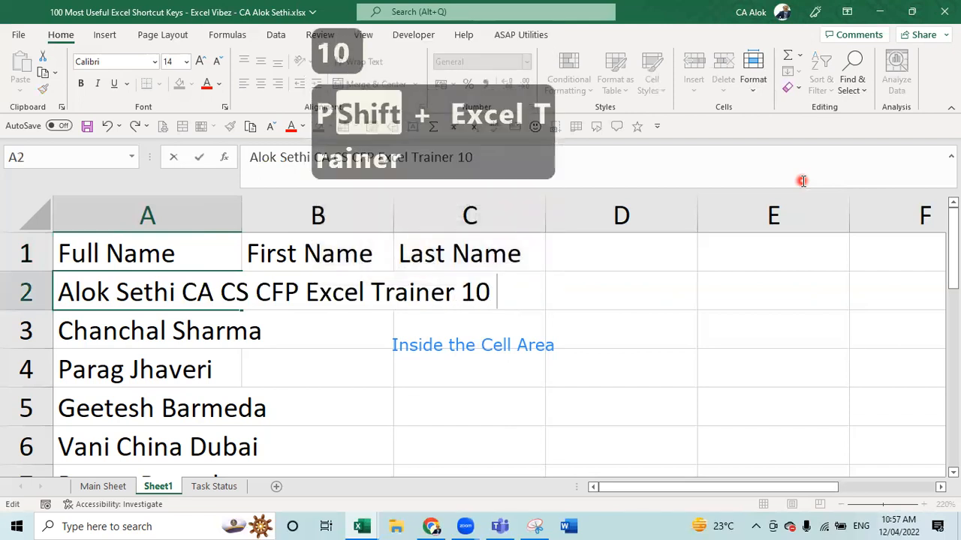
{"action": "type", "text": "yrs Exp"}
{"action": "key", "text": "Return"}
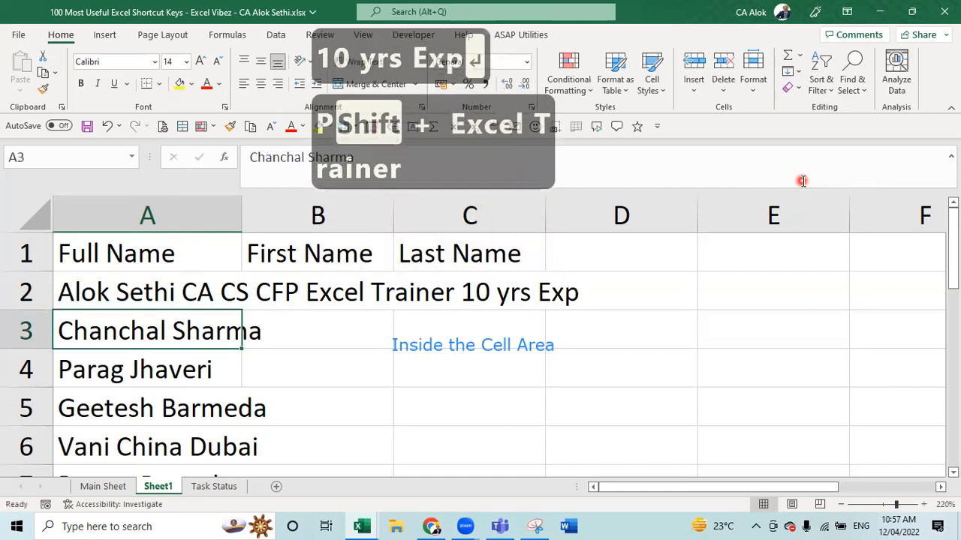
{"action": "key", "text": "shift+Return"}
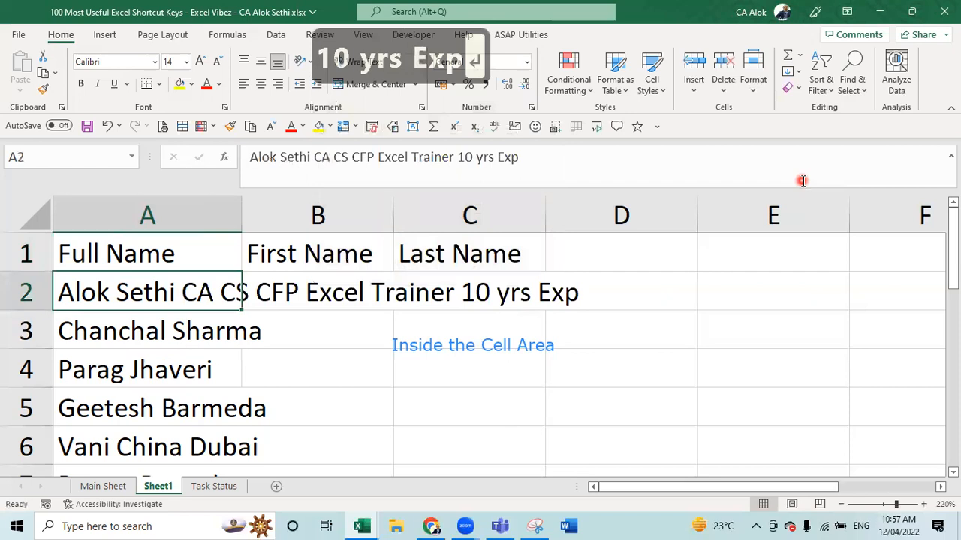
- AutoFit column A to the long A2 entry with Alt+H, O, I
{"action": "key", "text": "alt+h"}
{"action": "key", "text": "o"}
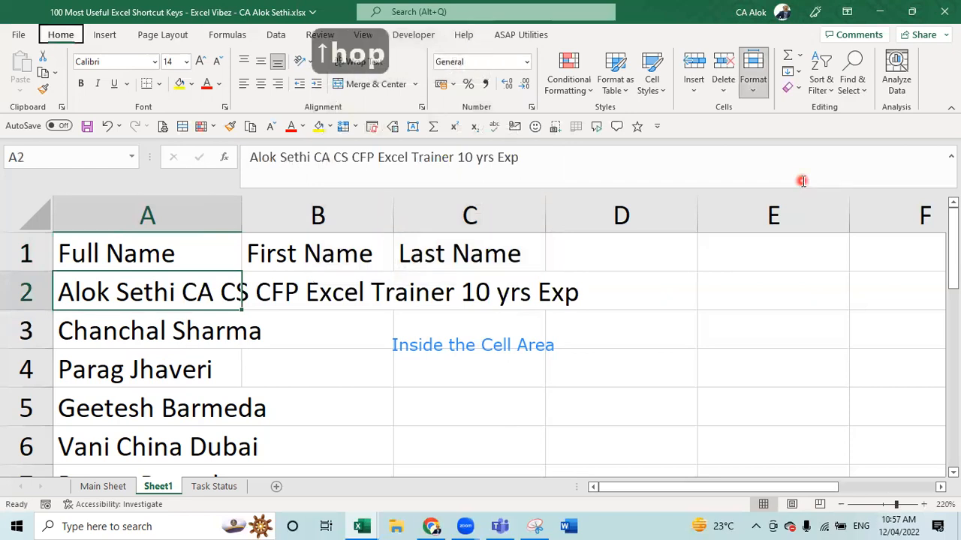
{"action": "key", "text": "p"}
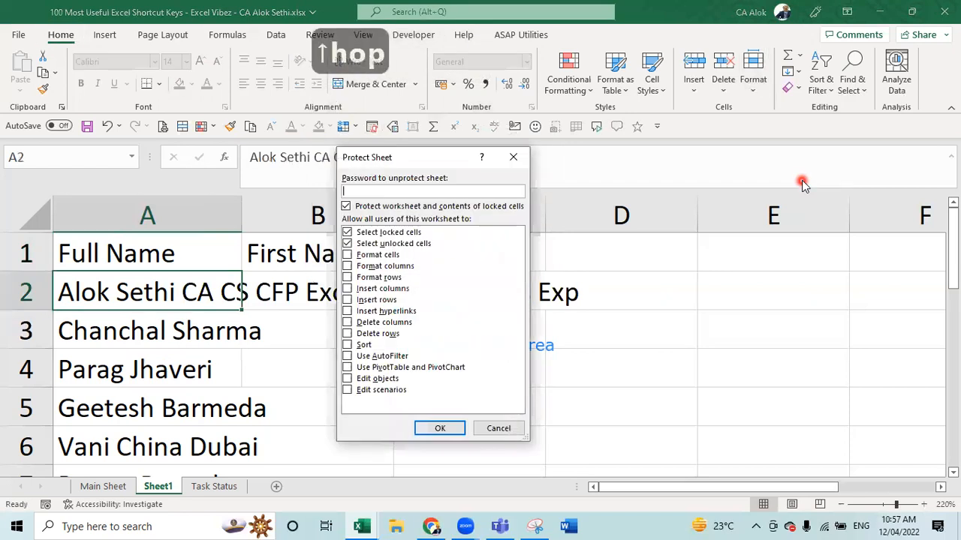
{"action": "key", "text": "Escape"}
{"action": "key", "text": "alt+h"}
{"action": "key", "text": "o"}
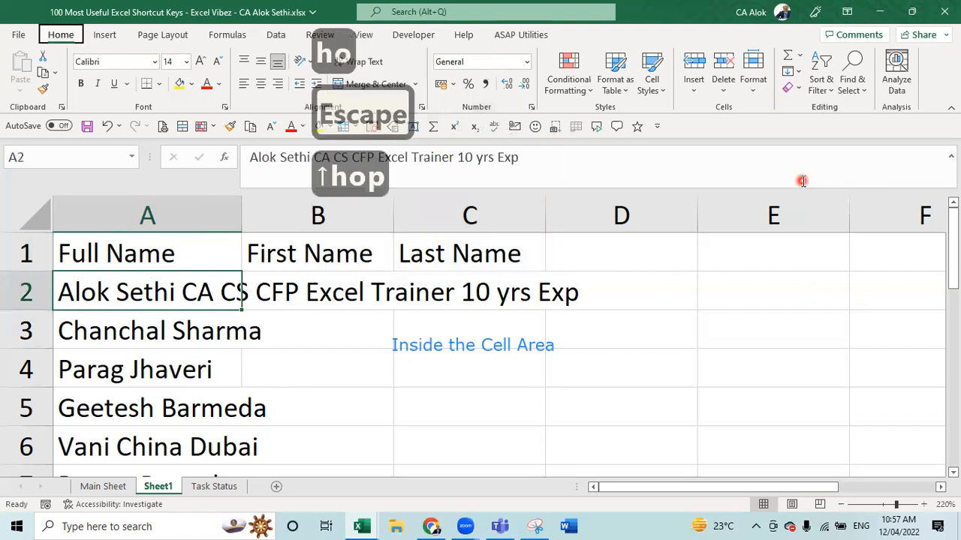
{"action": "key", "text": "i"}
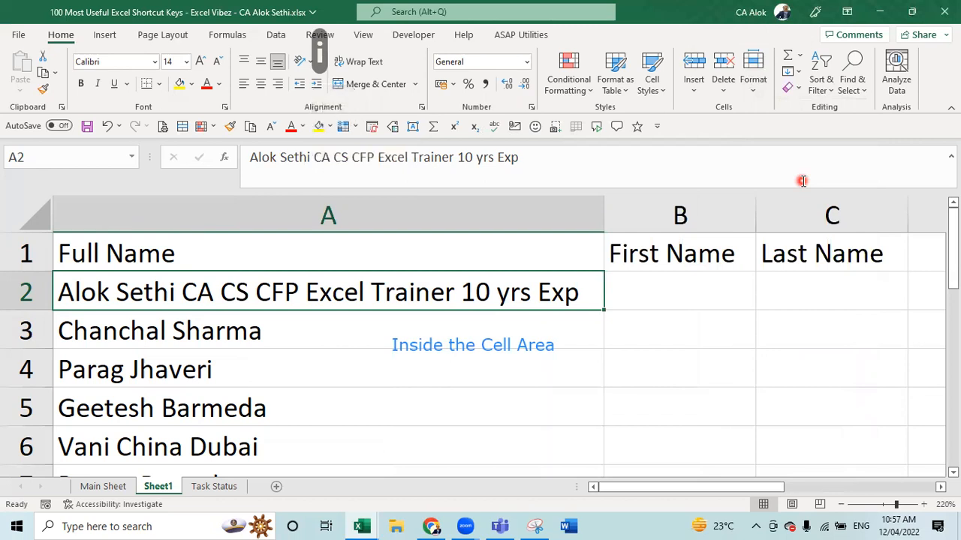
- Trim the A2 entry so it ends with 'CA CS CFP'
{"action": "key", "text": "F2"}
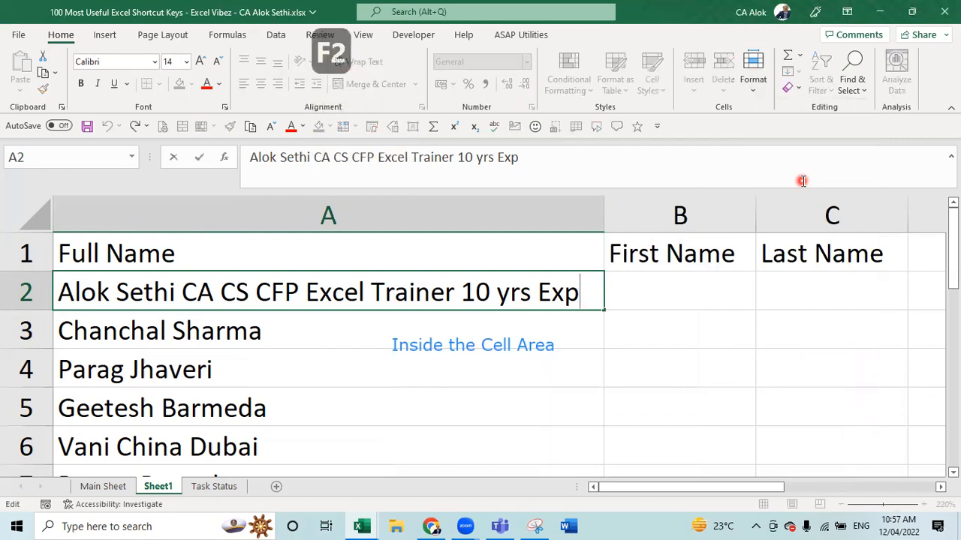
{"action": "key", "text": "BackSpace"}
{"action": "key", "text": "BackSpace"}
{"action": "key", "text": "BackSpace"}
{"action": "key", "text": "BackSpace"}
{"action": "key", "text": "BackSpace"}
{"action": "key", "text": "BackSpace"}
{"action": "key", "text": "BackSpace"}
{"action": "key", "text": "BackSpace"}
{"action": "key", "text": "BackSpace"}
{"action": "key", "text": "BackSpace"}
{"action": "key", "text": "BackSpace"}
{"action": "key", "text": "BackSpace"}
{"action": "key", "text": "BackSpace"}
{"action": "key", "text": "BackSpace"}
{"action": "key", "text": "BackSpace"}
{"action": "key", "text": "BackSpace"}
{"action": "key", "text": "BackSpace"}
{"action": "key", "text": "BackSpace"}
{"action": "key", "text": "BackSpace"}
{"action": "key", "text": "BackSpace"}
{"action": "key", "text": "BackSpace"}
{"action": "key", "text": "BackSpace"}
{"action": "key", "text": "BackSpace"}
{"action": "key", "text": "BackSpace"}
{"action": "key", "text": "BackSpace"}
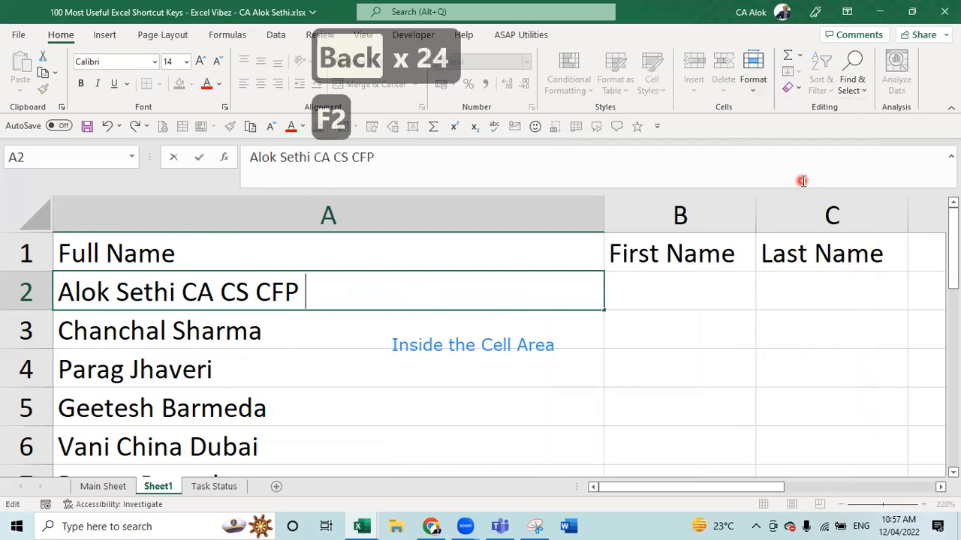
{"action": "key", "text": "Return"}
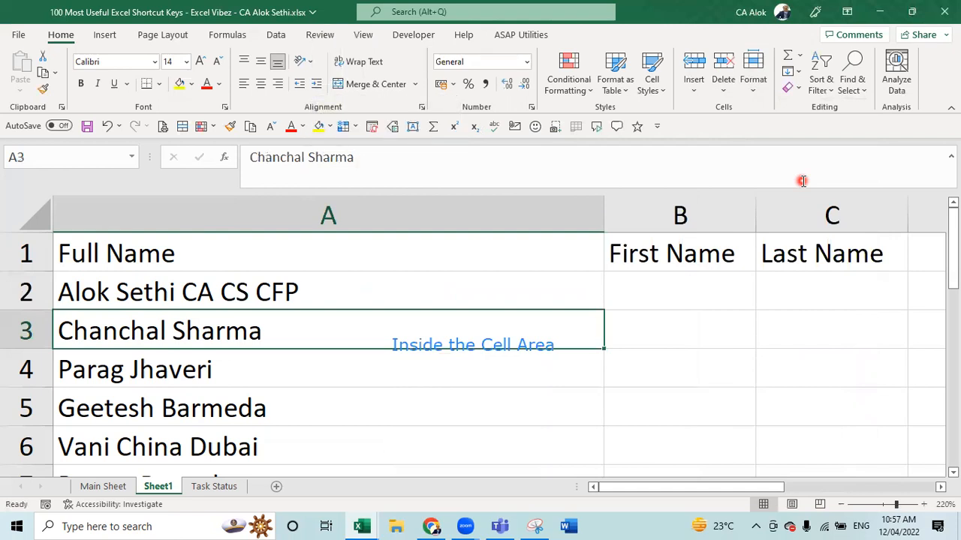
- AutoFit column A to the shortened entry, then return to A1
{"action": "key", "text": "alt"}
{"action": "key", "text": "h"}
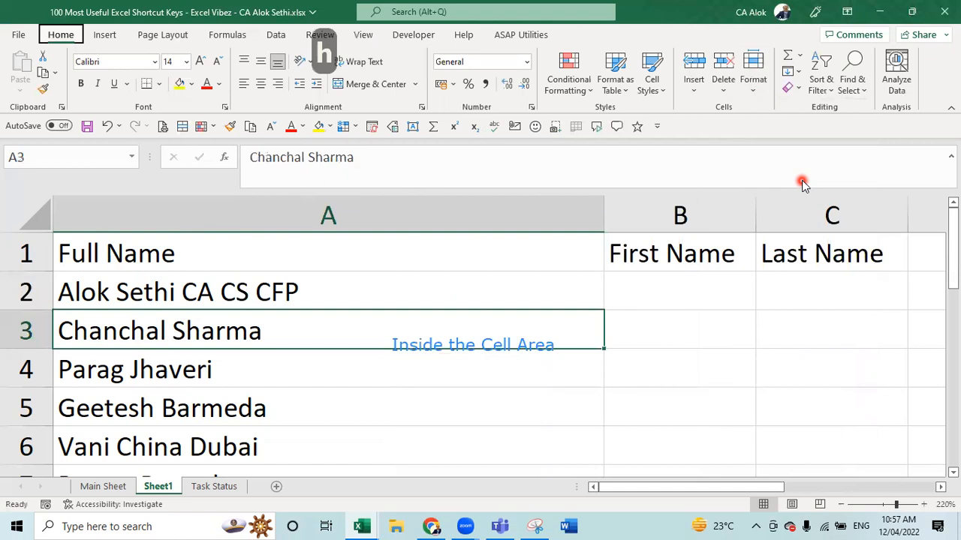
{"action": "key", "text": "o"}
{"action": "key", "text": "i"}
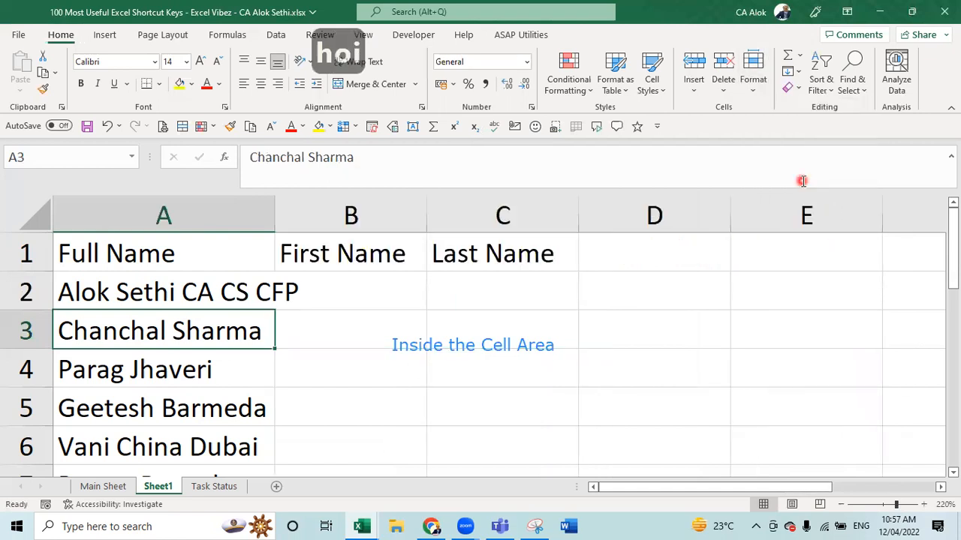
{"action": "key", "text": "Up"}
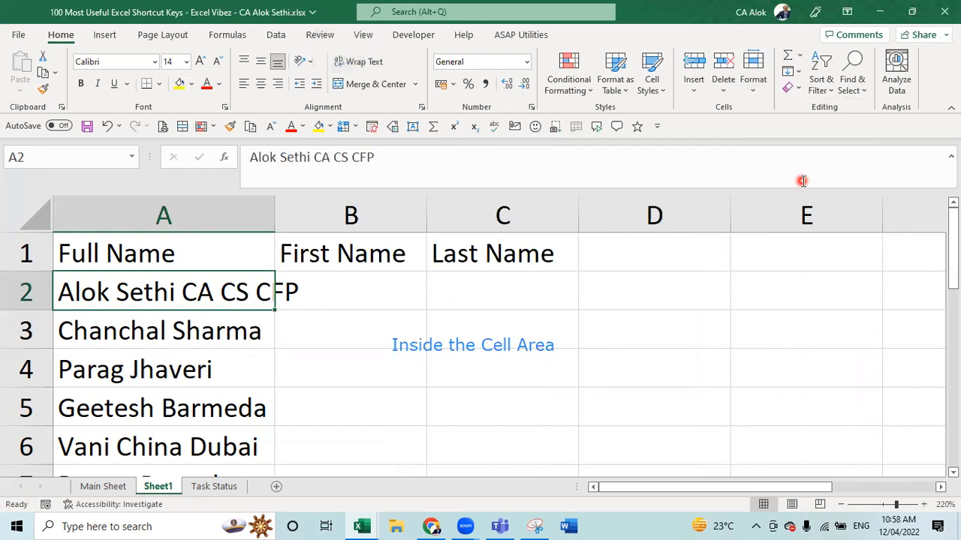
{"action": "key", "text": "alt+h"}
{"action": "key", "text": "o"}
{"action": "key", "text": "i"}
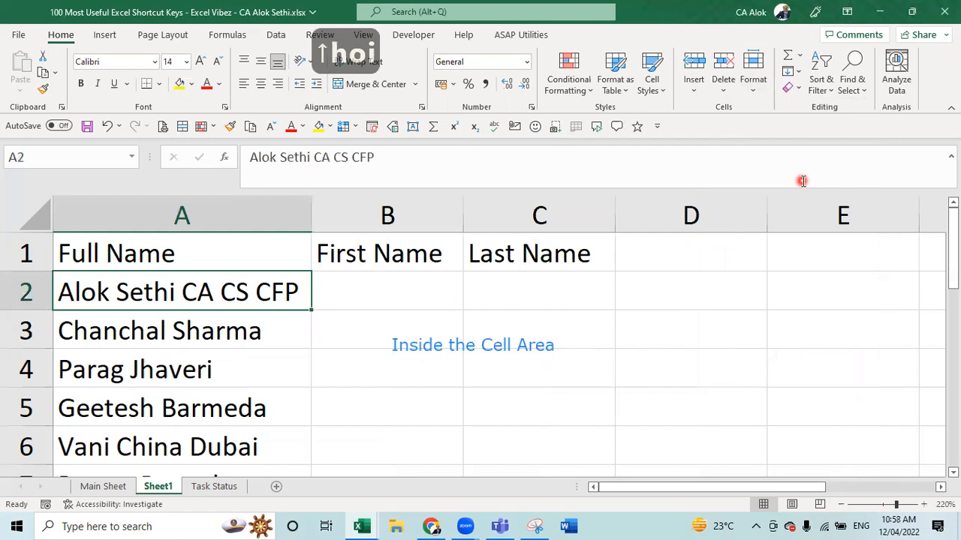
{"action": "key", "text": "Down"}
{"action": "key", "text": "Down"}
{"action": "key", "text": "Down"}
{"action": "key", "text": "Down"}
{"action": "key", "text": "Down"}
{"action": "key", "text": "Down"}
{"action": "key", "text": "Down"}
{"action": "key", "text": "Down"}
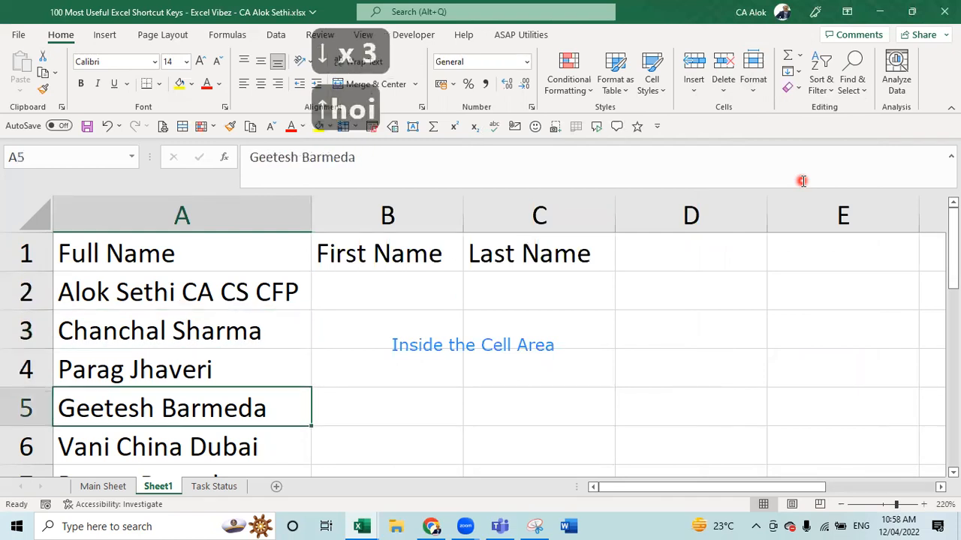
{"action": "key", "text": "Down"}
{"action": "key", "text": "Down"}
{"action": "key", "text": "Up"}
{"action": "key", "text": "Up"}
{"action": "key", "text": "Up"}
{"action": "key", "text": "Up"}
{"action": "key", "text": "Up"}
{"action": "key", "text": "Up"}
{"action": "key", "text": "Up"}
{"action": "key", "text": "Up"}
{"action": "key", "text": "Up"}
{"action": "key", "text": "Up"}
{"action": "key", "text": "Up"}
{"action": "key", "text": "Up"}
{"action": "key", "text": "Up"}
{"action": "key", "text": "Up"}
{"action": "key", "text": "Up"}
{"action": "key", "text": "Up"}
{"action": "key", "text": "Up"}
{"action": "key", "text": "Up"}
{"action": "key", "text": "Up"}
{"action": "key", "text": "Up"}
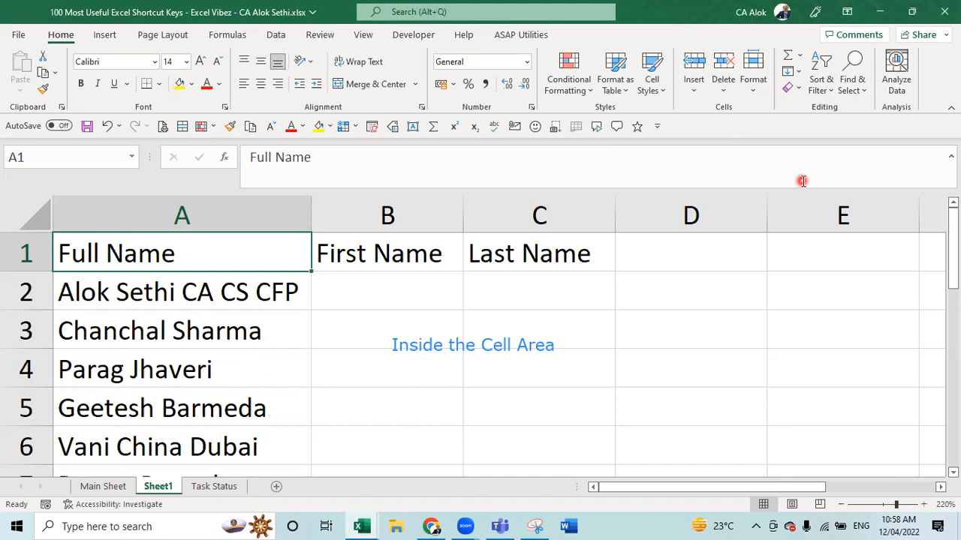
- Select the entire column A with Ctrl+Space from cell A1
{"action": "key", "text": "Down"}
{"action": "key", "text": "Down"}
{"action": "key", "text": "Down"}
{"action": "key", "text": "Down"}
{"action": "key", "text": "Down"}
{"action": "key", "text": "Down"}
{"action": "key", "text": "Down"}
{"action": "key", "text": "Down"}
{"action": "key", "text": "Down"}
{"action": "key", "text": "Down"}
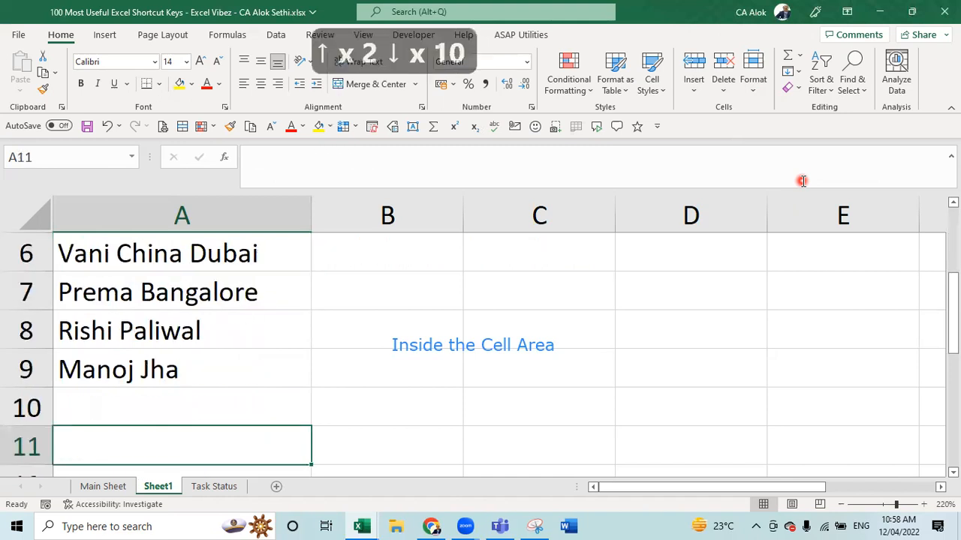
{"action": "key", "text": "Up"}
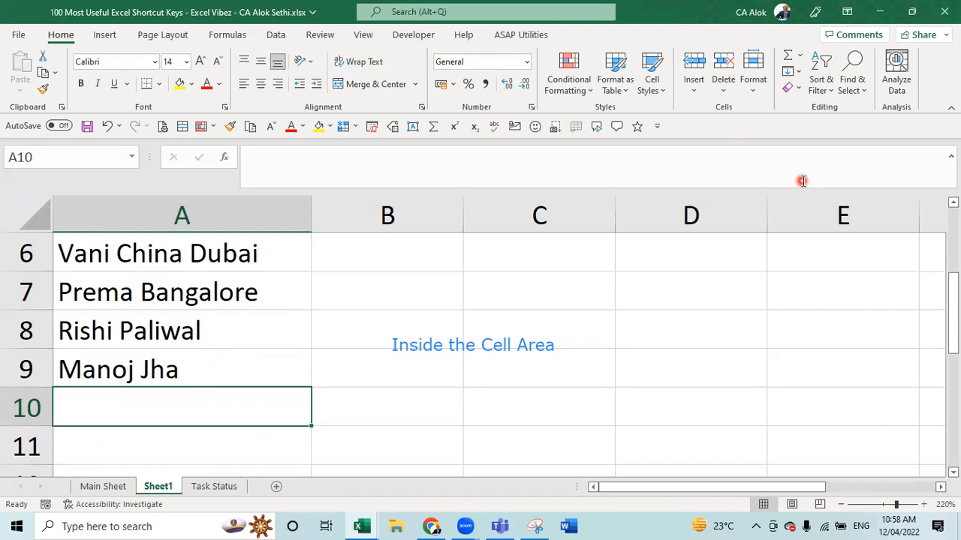
{"action": "left_click", "coordinate": [176, 219]}
{"action": "left_click", "coordinate": [176, 219]}
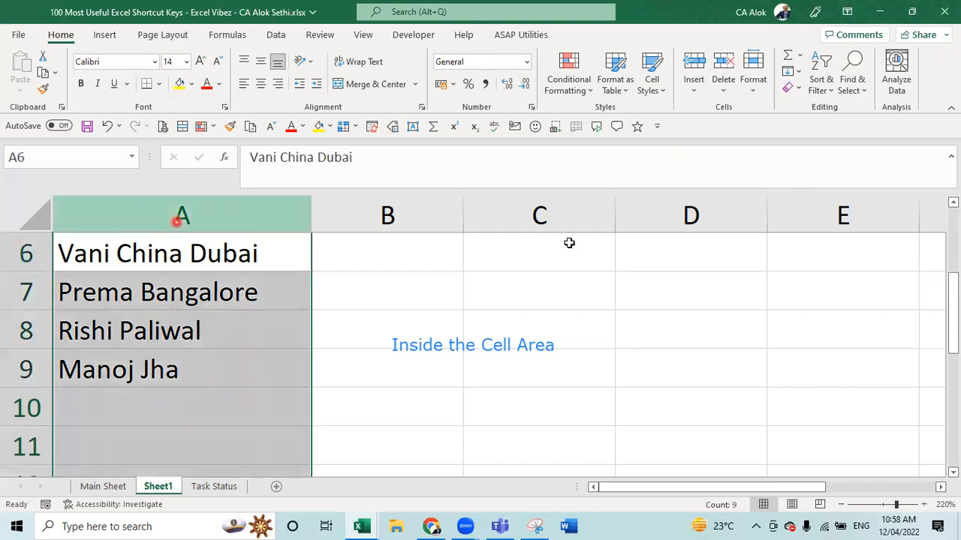
{"action": "left_click_drag", "start_coordinate": [953, 301], "coordinate": [952, 216]}
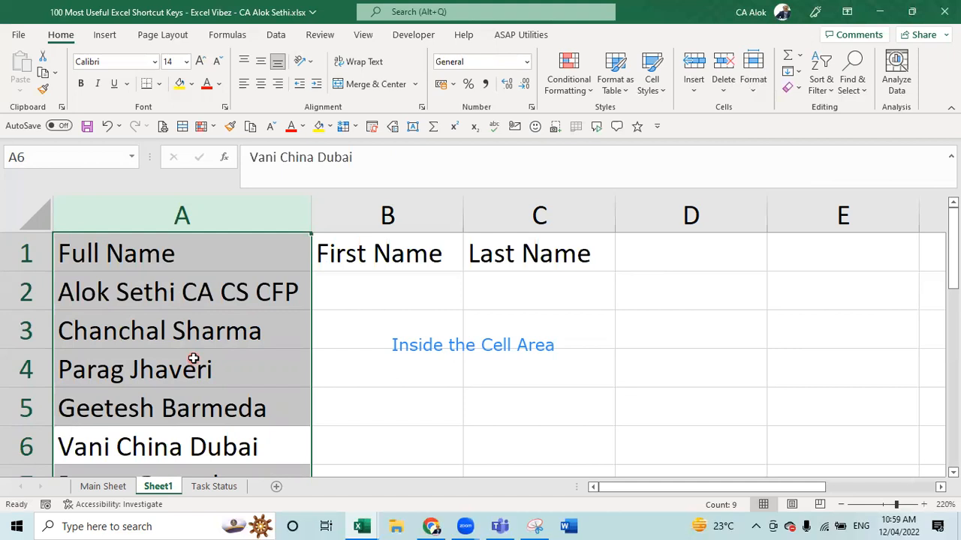
{"action": "key", "text": "Down"}
{"action": "key", "text": "Up"}
{"action": "key", "text": "Up"}
{"action": "key", "text": "Up"}
{"action": "key", "text": "Up"}
{"action": "key", "text": "Up"}
{"action": "key", "text": "Up"}
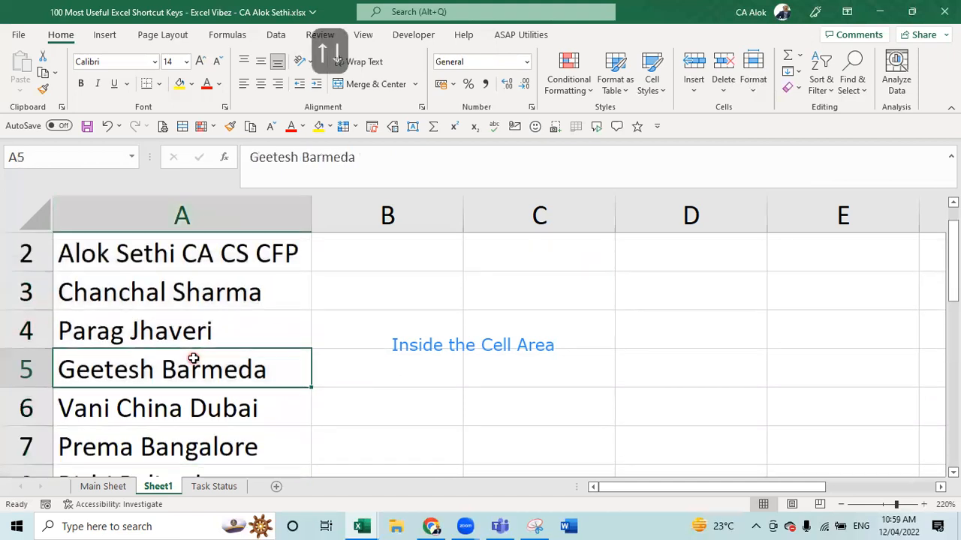
{"action": "key", "text": "Up"}
{"action": "key", "text": "Up"}
{"action": "key", "text": "Up"}
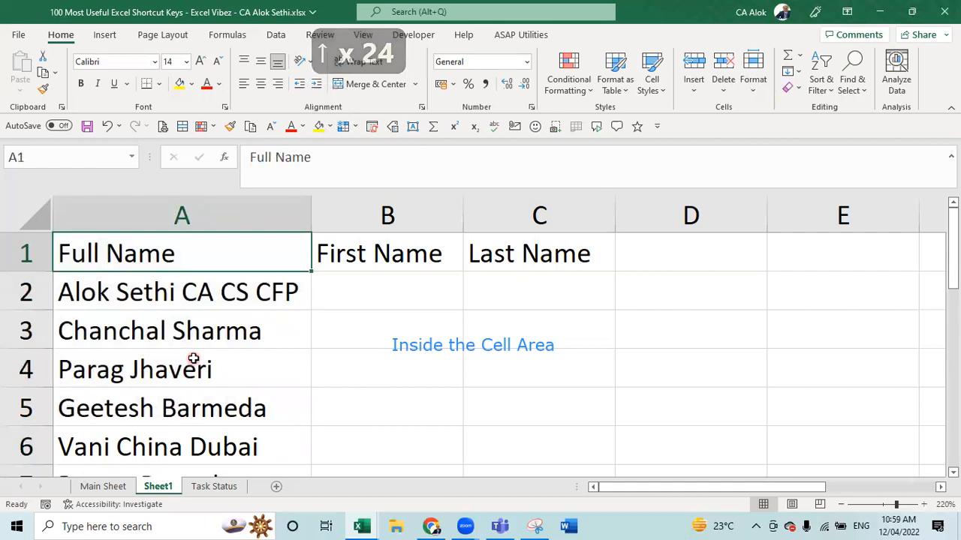
{"action": "key", "text": "ctrl+space"}
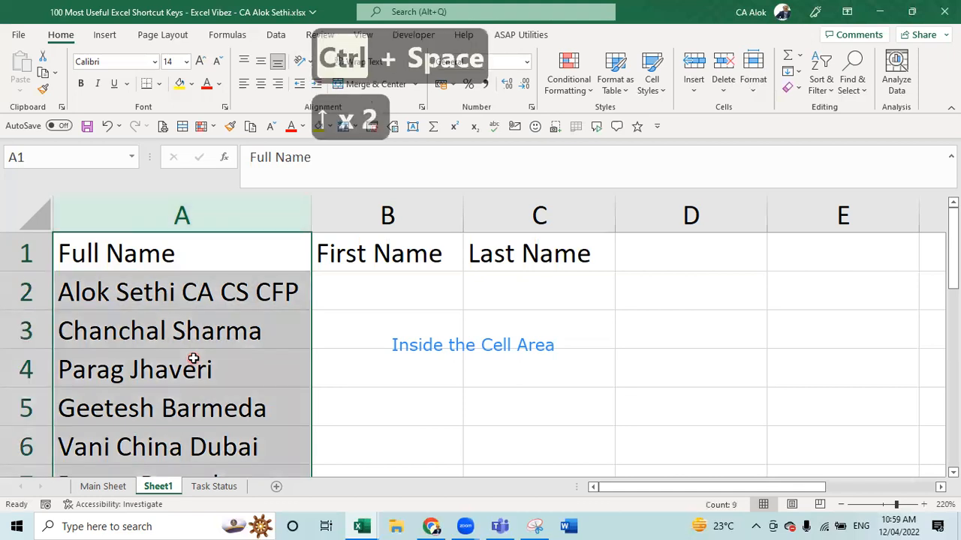
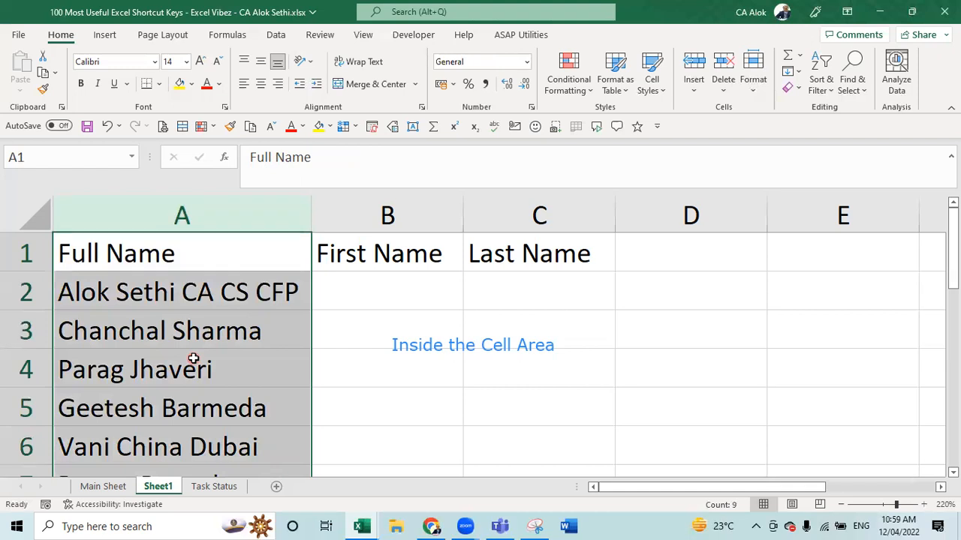
- AutoFit column A to the names and move to the first empty row, A10
{"action": "key", "text": "alt+h"}
{"action": "key", "text": "o"}
{"action": "key", "text": "i"}
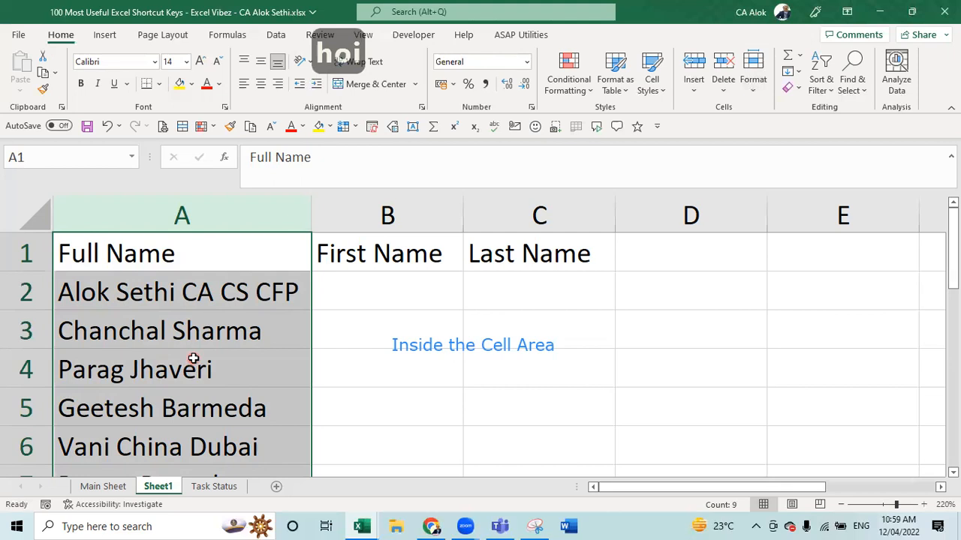
{"action": "key", "text": "Down"}
{"action": "key", "text": "Down"}
{"action": "key", "text": "Down"}
{"action": "key", "text": "Down"}
{"action": "key", "text": "Down"}
{"action": "key", "text": "Down"}
{"action": "key", "text": "Down"}
{"action": "key", "text": "Down"}
{"action": "key", "text": "Down"}
{"action": "key", "text": "Down"}
{"action": "key", "text": "Down"}
{"action": "key", "text": "Down"}
{"action": "key", "text": "Down"}
{"action": "key", "text": "Down"}
{"action": "key", "text": "Down"}
{"action": "key", "text": "Up"}
{"action": "key", "text": "Up"}
{"action": "key", "text": "Up"}
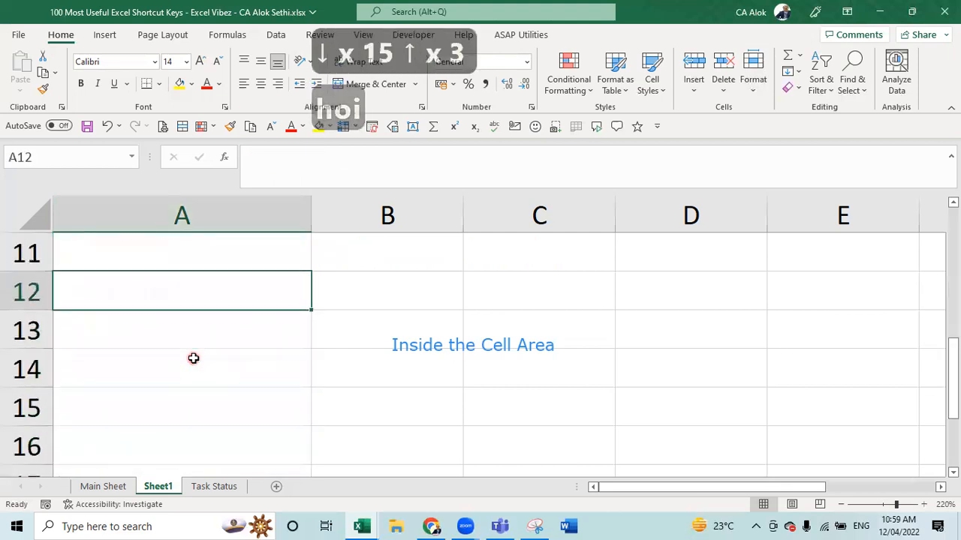
{"action": "key", "text": "Up"}
{"action": "key", "text": "Up"}
{"action": "key", "text": "Up"}
{"action": "key", "text": "Up"}
{"action": "key", "text": "Up"}
{"action": "key", "text": "Down"}
{"action": "key", "text": "Down"}
{"action": "key", "text": "Down"}
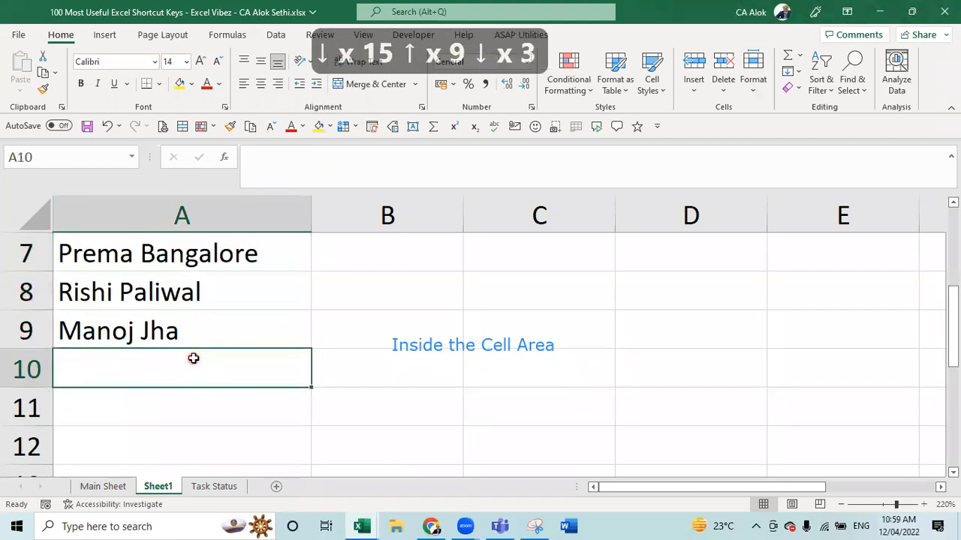
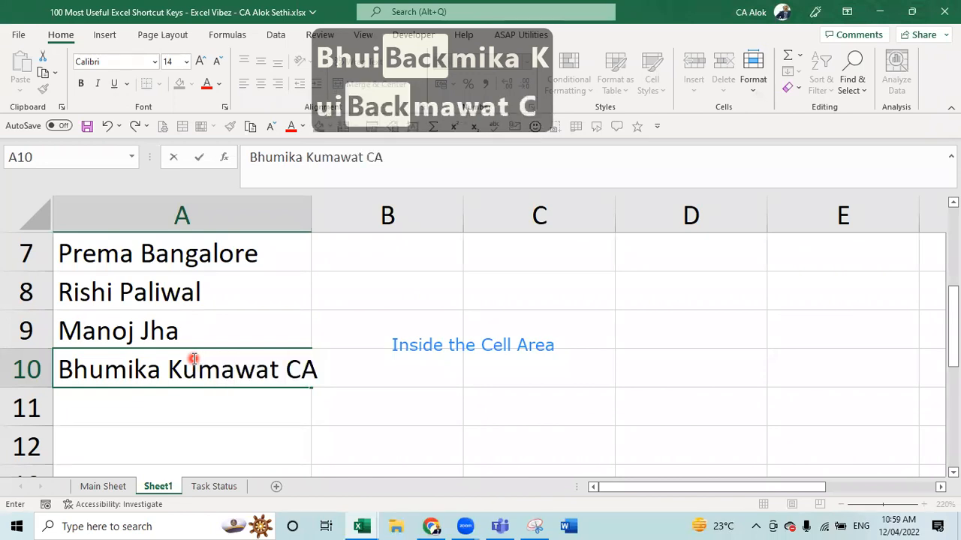
- Enter a new full name with a CA title and a city in A10, then select column A
{"action": "type", "text": "Ajmer"}
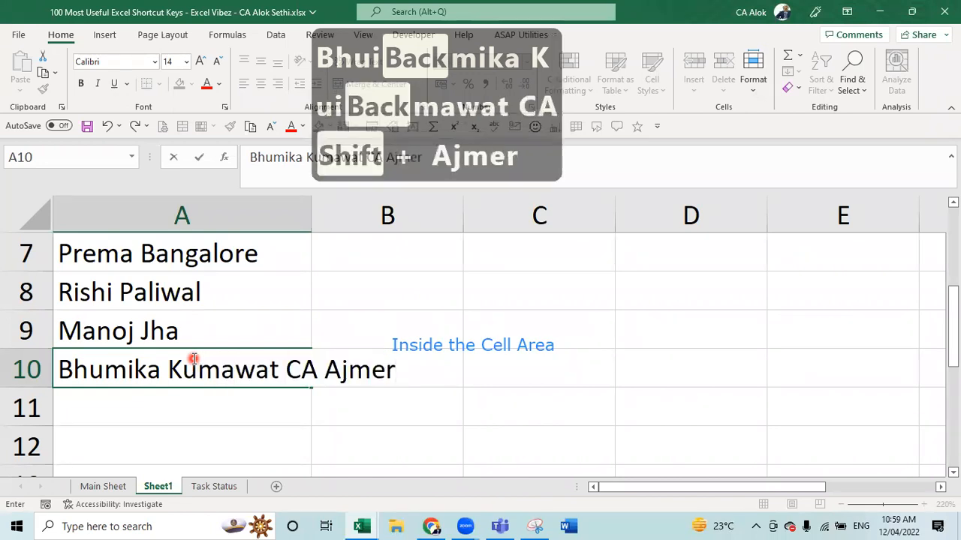
{"action": "key", "text": "Return"}
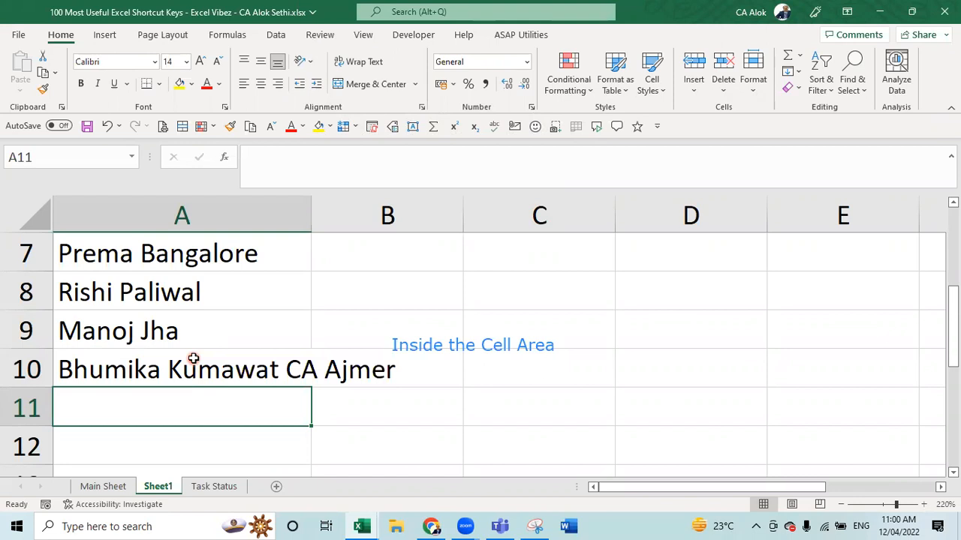
{"action": "left_click", "coordinate": [193, 359]}
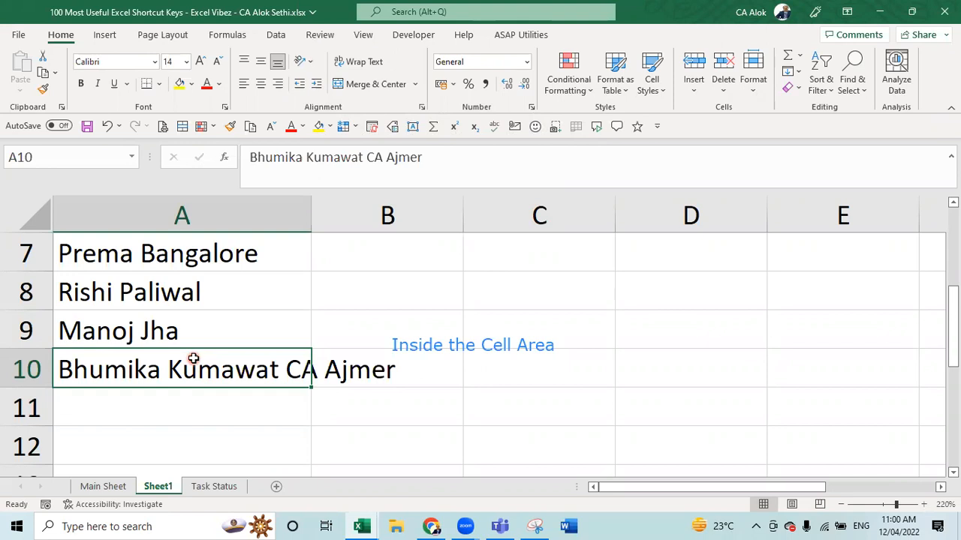
{"action": "key", "text": "ctrl+space"}
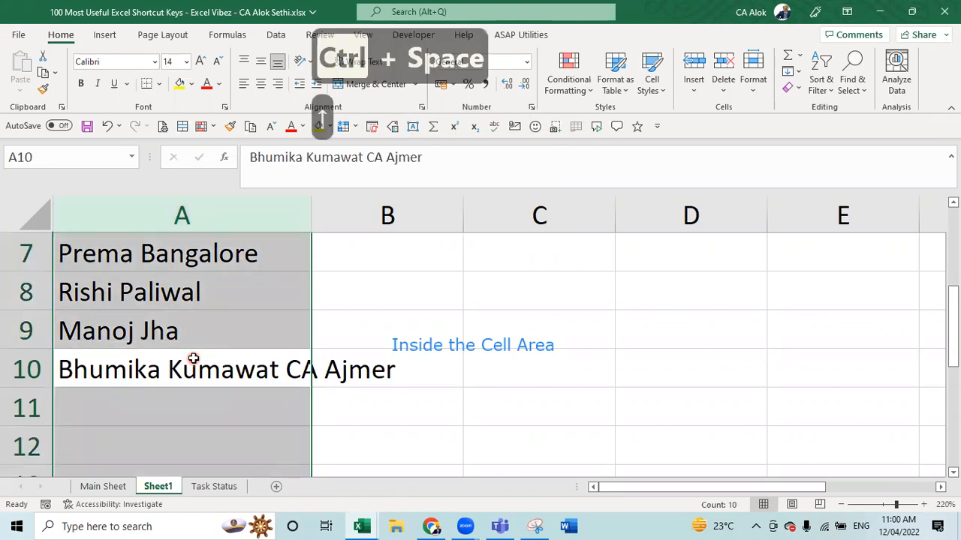
- AutoFit column A to the long A10 entry and return to A1
{"action": "key", "text": "alt"}
{"action": "key", "text": "h"}
{"action": "key", "text": "o"}
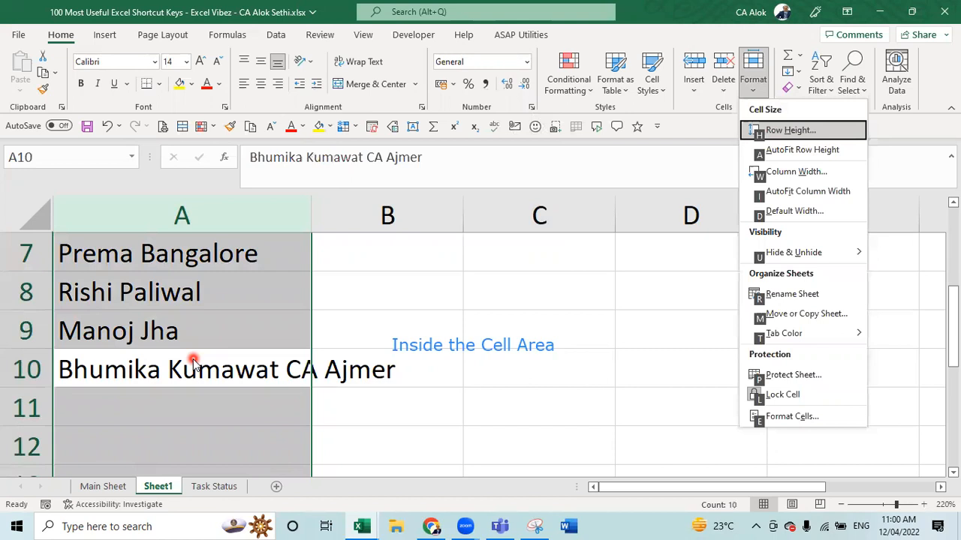
{"action": "key", "text": "i"}
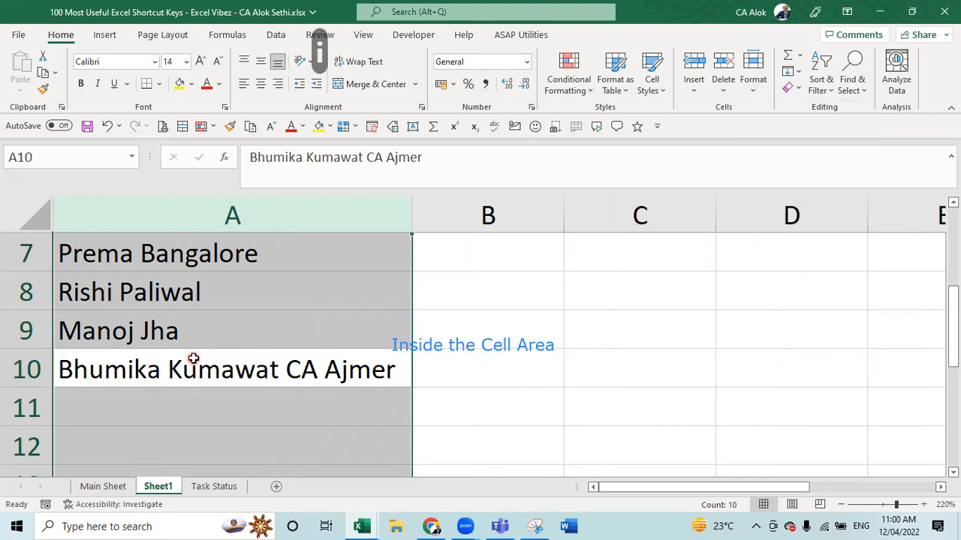
{"action": "key", "text": "Down"}
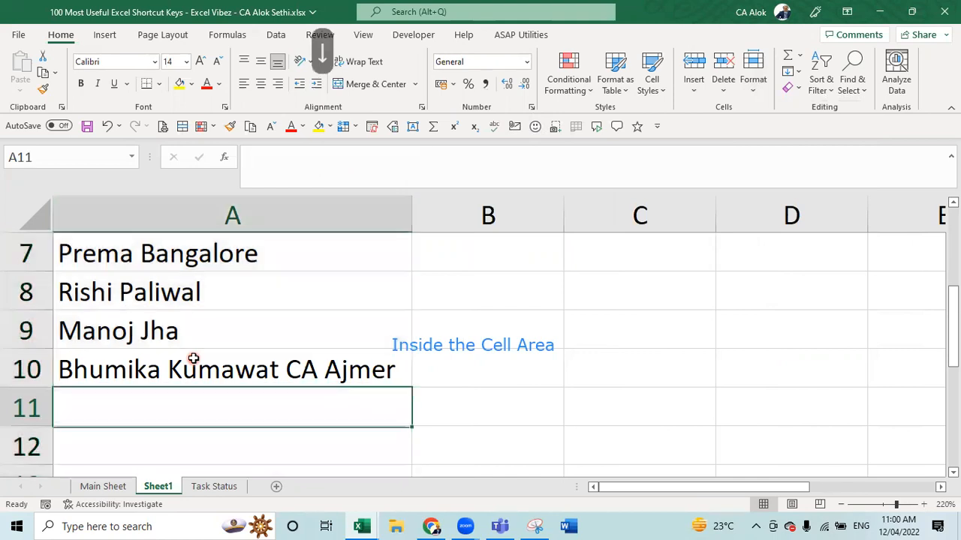
{"action": "key", "text": "Up"}
{"action": "key", "text": "Up"}
{"action": "key", "text": "Up"}
{"action": "key", "text": "Up"}
{"action": "key", "text": "Up"}
{"action": "key", "text": "Up"}
{"action": "key", "text": "Up"}
{"action": "key", "text": "Up"}
{"action": "key", "text": "Up"}
{"action": "key", "text": "Up"}
{"action": "key", "text": "Up"}
{"action": "key", "text": "Up"}
{"action": "key", "text": "Up"}
{"action": "key", "text": "Up"}
{"action": "key", "text": "Up"}
{"action": "key", "text": "Up"}
{"action": "key", "text": "Up"}
{"action": "key", "text": "Up"}
{"action": "key", "text": "Up"}
{"action": "key", "text": "Up"}
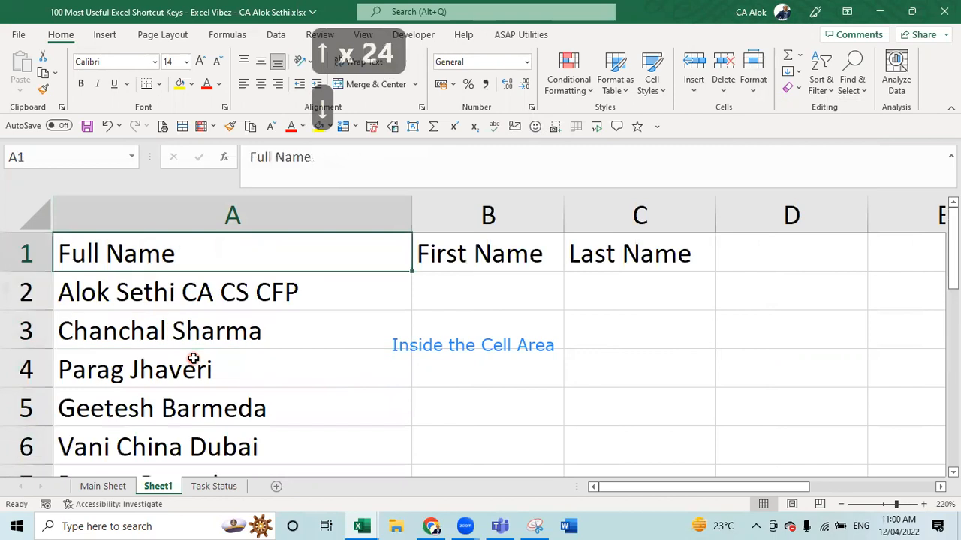
- Make the row 1 headers bold and move to A2
{"action": "key", "text": "shift+space"}
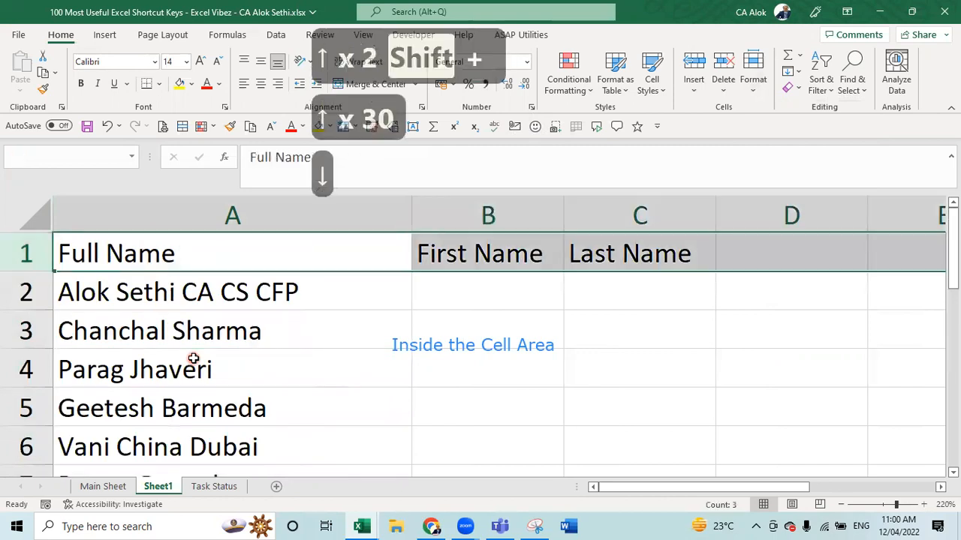
{"action": "key", "text": "ctrl+b"}
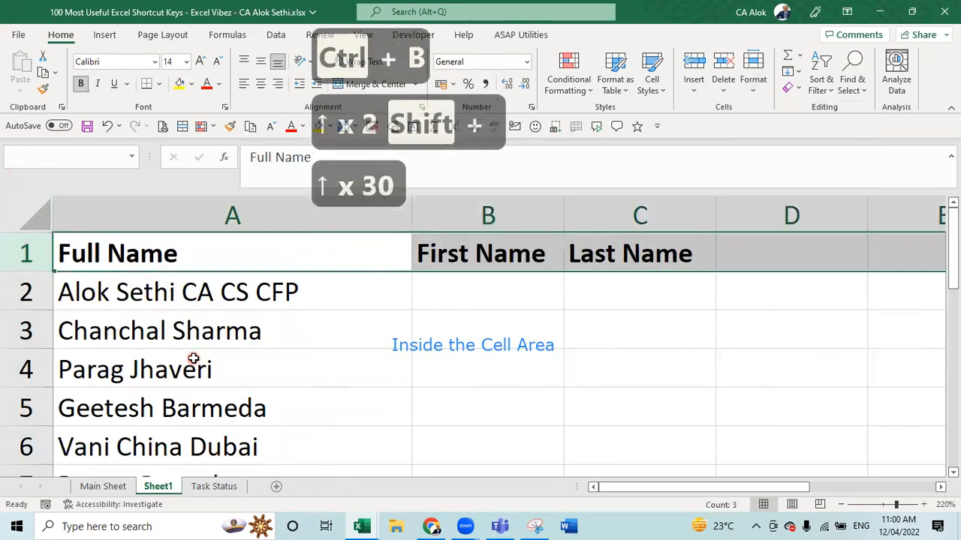
{"action": "key", "text": "Down"}
{"action": "key", "text": "Down"}
{"action": "key", "text": "Down"}
{"action": "key", "text": "Down"}
{"action": "key", "text": "Down"}
{"action": "key", "text": "Down"}
{"action": "key", "text": "Down"}
{"action": "key", "text": "Down"}
{"action": "key", "text": "Down"}
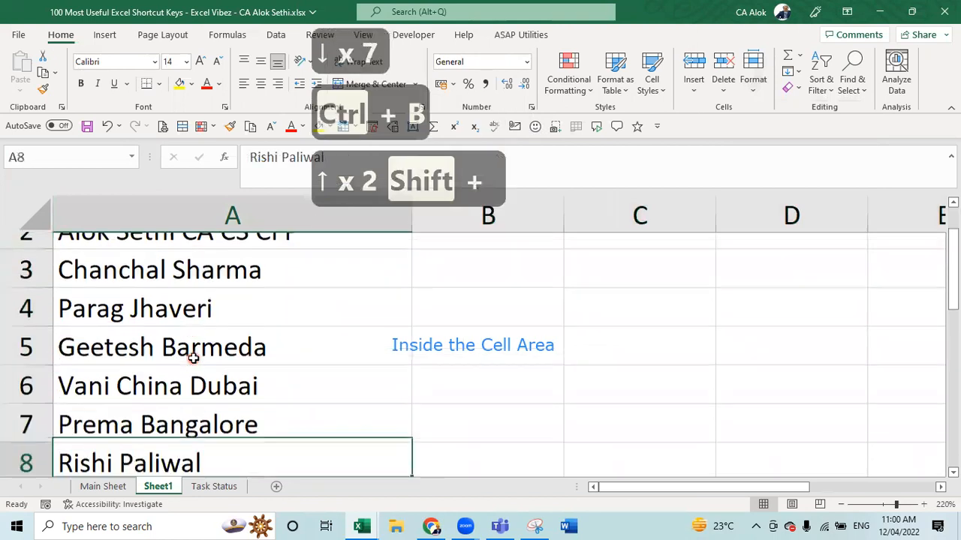
{"action": "key", "text": "Down"}
{"action": "key", "text": "Up"}
{"action": "key", "text": "Up"}
{"action": "key", "text": "Up"}
{"action": "key", "text": "Up"}
{"action": "key", "text": "Up"}
{"action": "key", "text": "Up"}
{"action": "key", "text": "Up"}
{"action": "key", "text": "Up"}
{"action": "key", "text": "Up"}
{"action": "key", "text": "Up"}
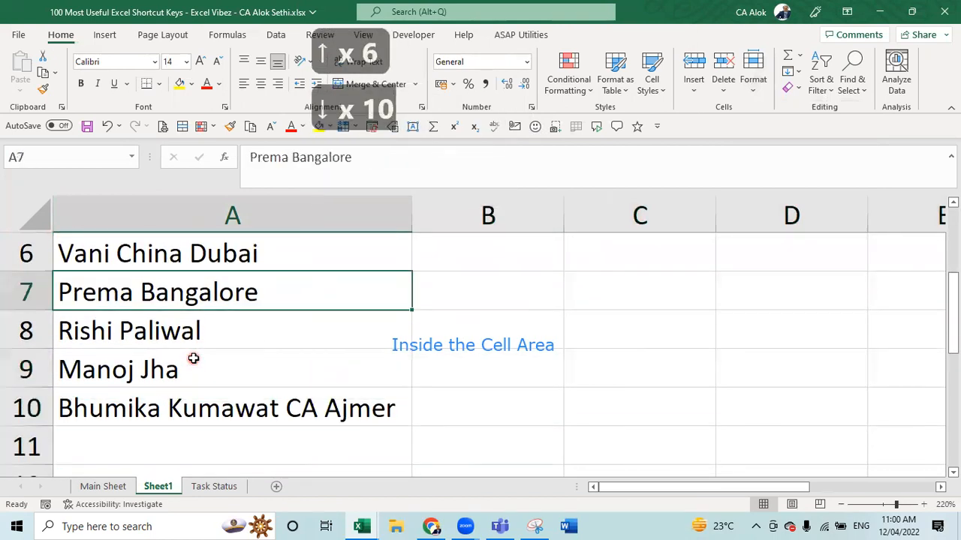
{"action": "key", "text": "Up"}
{"action": "key", "text": "Up"}
{"action": "key", "text": "Up"}
{"action": "key", "text": "Up"}
{"action": "key", "text": "Down"}
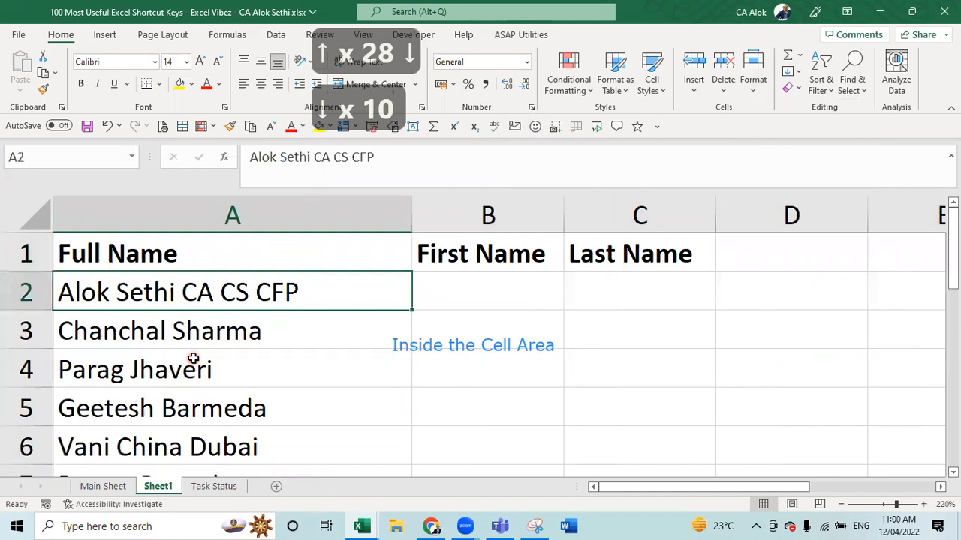
- Wrap the A2 qualifications in parentheses so they read (CA CS CFP)
{"action": "key", "text": "F2"}
{"action": "type", "text": ")"}
{"action": "key", "text": "Left"}
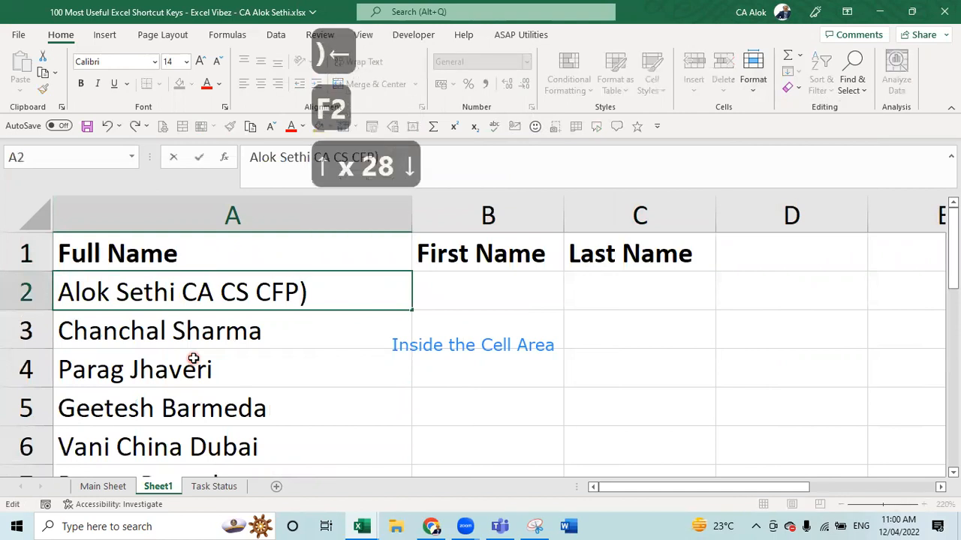
{"action": "key", "text": "Left"}
{"action": "key", "text": "Left"}
{"action": "key", "text": "Left"}
{"action": "key", "text": "Left"}
{"action": "key", "text": "Left"}
{"action": "key", "text": "Left"}
{"action": "key", "text": "Left"}
{"action": "key", "text": "Left"}
{"action": "key", "text": "Left"}
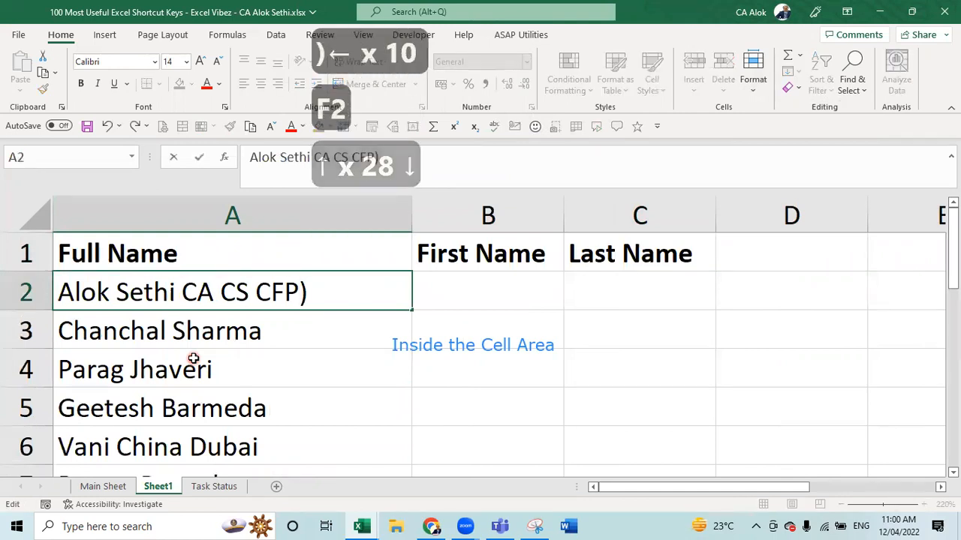
{"action": "type", "text": "("}
{"action": "key", "text": "Return"}
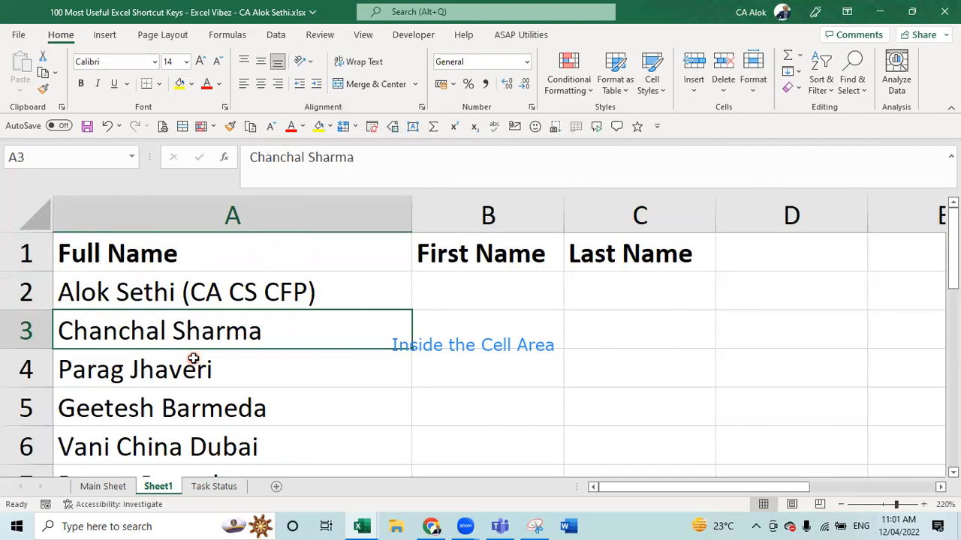
- Add the header 'City / Designation' in D1
{"action": "key", "text": "Down"}
{"action": "key", "text": "Down"}
{"action": "key", "text": "Down"}
{"action": "key", "text": "Down"}
{"action": "key", "text": "Down"}
{"action": "key", "text": "Down"}
{"action": "key", "text": "Down"}
{"action": "key", "text": "Down"}
{"action": "key", "text": "Down"}
{"action": "key", "text": "Down"}
{"action": "key", "text": "Down"}
{"action": "key", "text": "Down"}
{"action": "key", "text": "Down"}
{"action": "key", "text": "Down"}
{"action": "key", "text": "Down"}
{"action": "key", "text": "Down"}
{"action": "key", "text": "Down"}
{"action": "key", "text": "Down"}
{"action": "key", "text": "Down"}
{"action": "key", "text": "Down"}
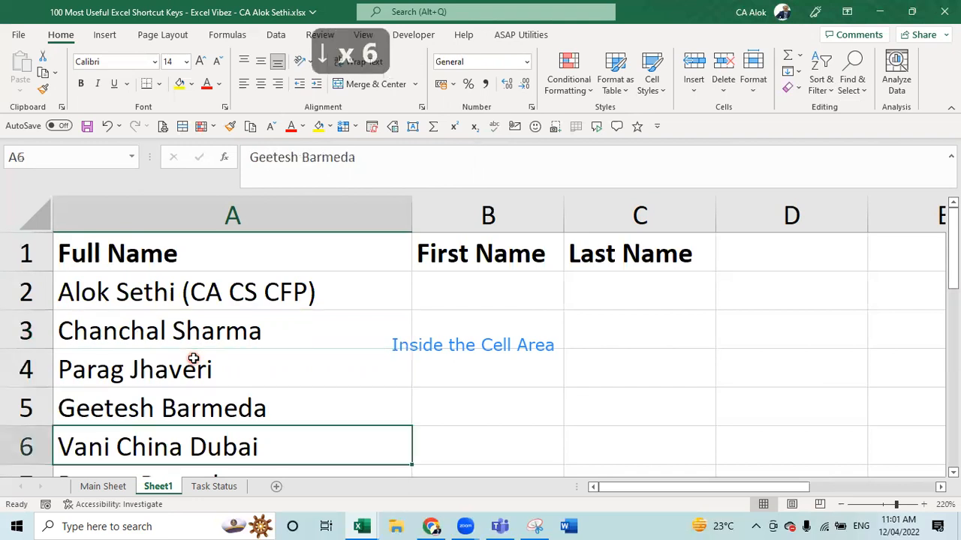
{"action": "key", "text": "Up"}
{"action": "key", "text": "Up"}
{"action": "key", "text": "Up"}
{"action": "key", "text": "Up"}
{"action": "key", "text": "Up"}
{"action": "key", "text": "Up"}
{"action": "key", "text": "Up"}
{"action": "key", "text": "Up"}
{"action": "key", "text": "Up"}
{"action": "key", "text": "Up"}
{"action": "key", "text": "Up"}
{"action": "key", "text": "Up"}
{"action": "key", "text": "Up"}
{"action": "key", "text": "Up"}
{"action": "key", "text": "Up"}
{"action": "key", "text": "Up"}
{"action": "key", "text": "Up"}
{"action": "key", "text": "Up"}
{"action": "key", "text": "Up"}
{"action": "key", "text": "Up"}
{"action": "key", "text": "Up"}
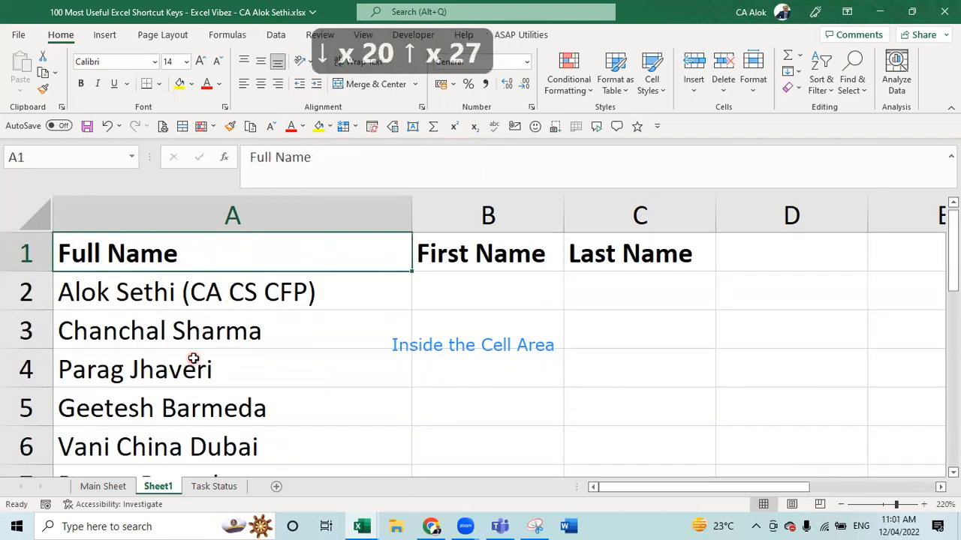
{"action": "key", "text": "Right"}
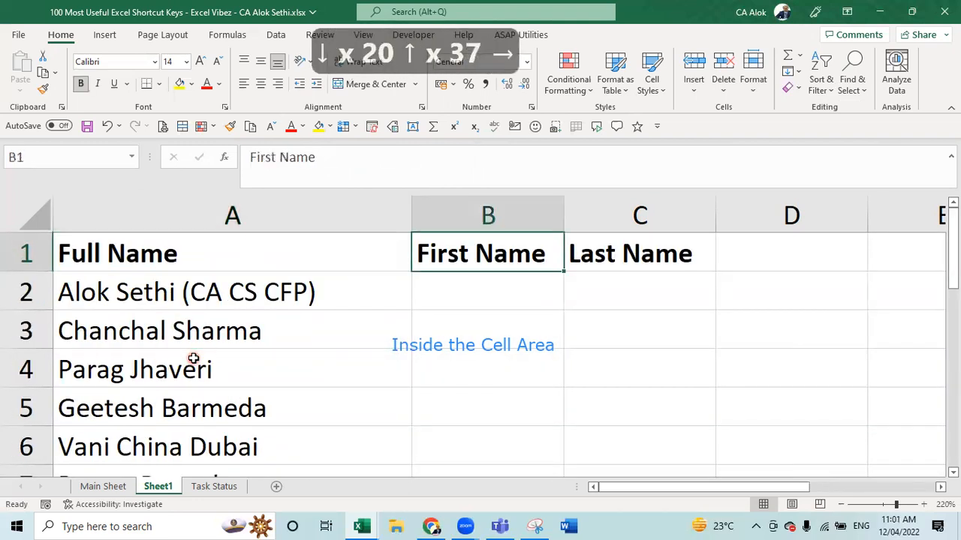
{"action": "key", "text": "Down"}
{"action": "key", "text": "Up"}
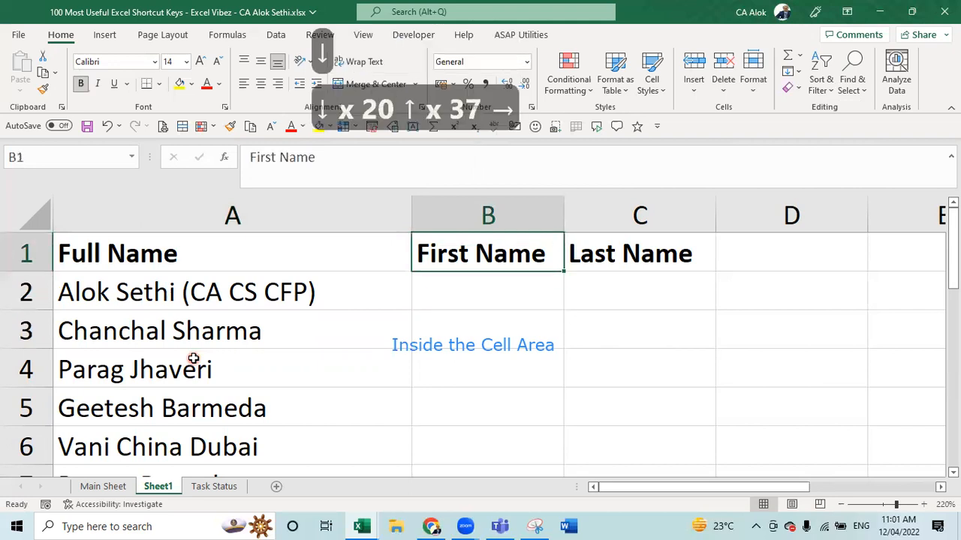
{"action": "key", "text": "Right"}
{"action": "key", "text": "Right"}
{"action": "type", "text": "Ci"}
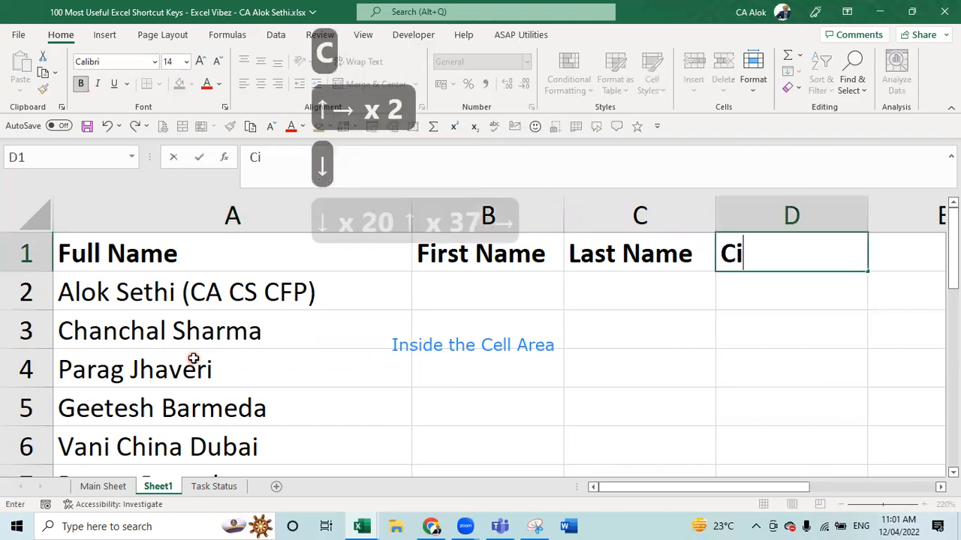
{"action": "type", "text": "ty / De"}
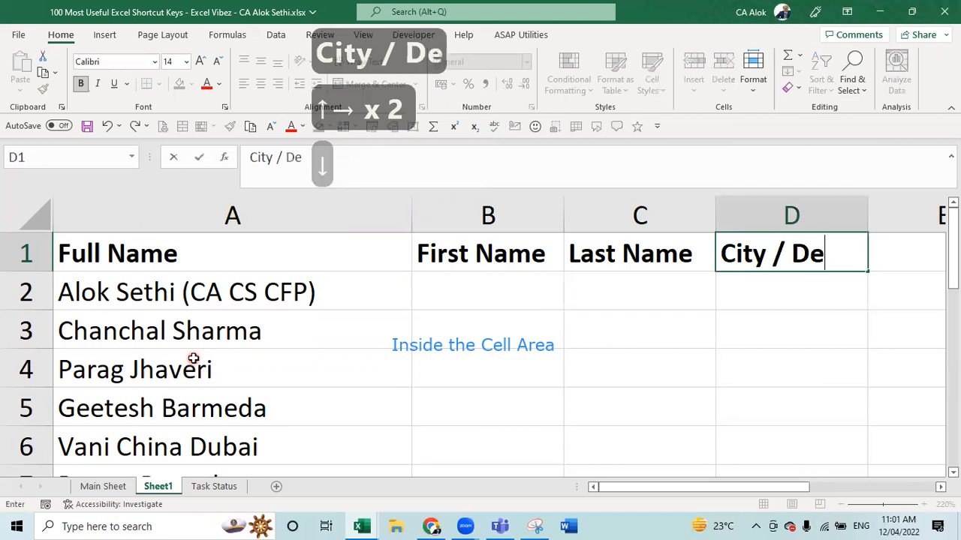
{"action": "type", "text": "signation"}
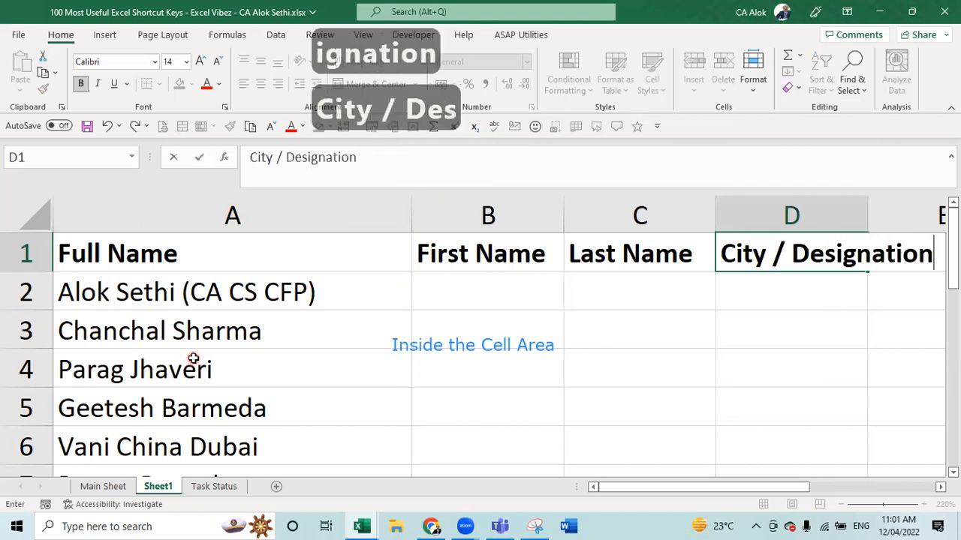
{"action": "key", "text": "Return"}
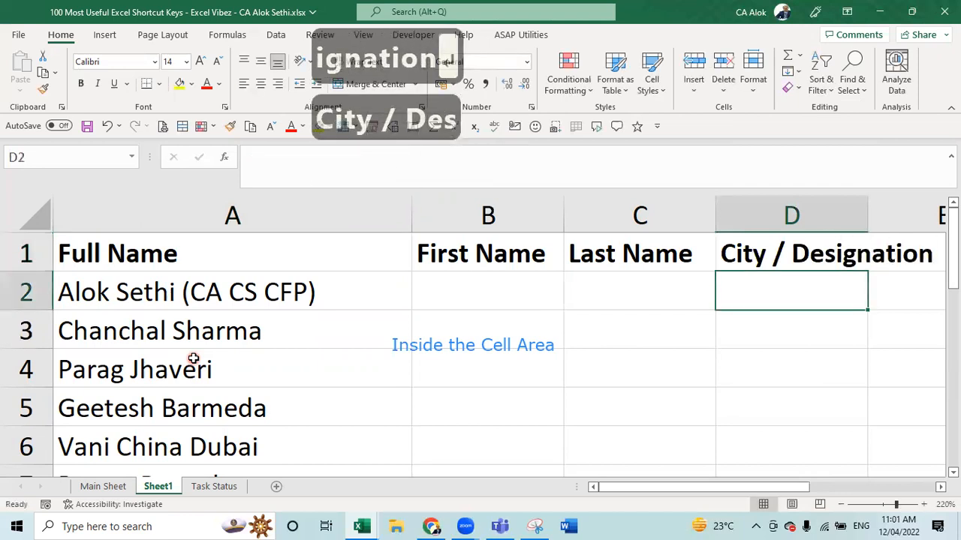
- Enter the A2 first name, surname and '(CA CS CFP)' in B2, C2 and D2 as examples
{"action": "key", "text": "Left"}
{"action": "key", "text": "Left"}
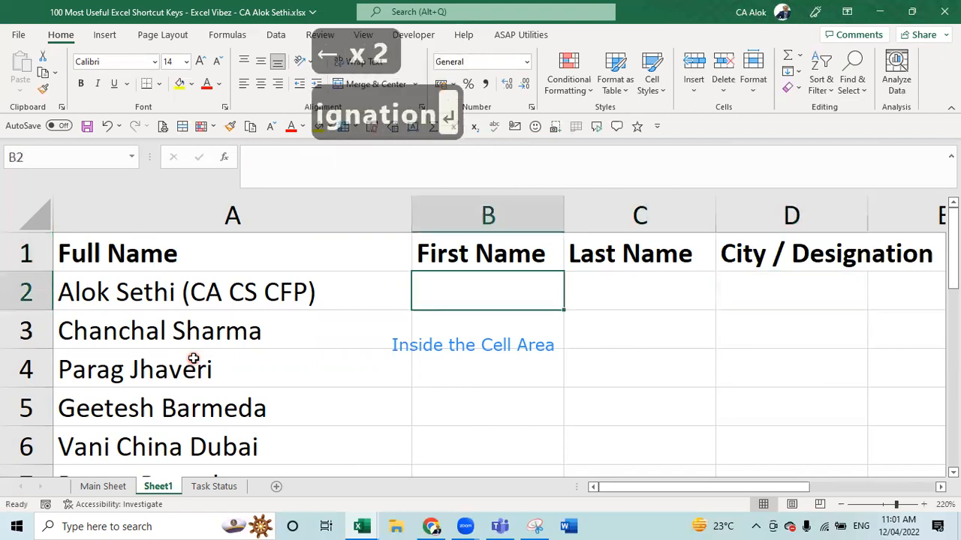
{"action": "type", "text": "Alok"}
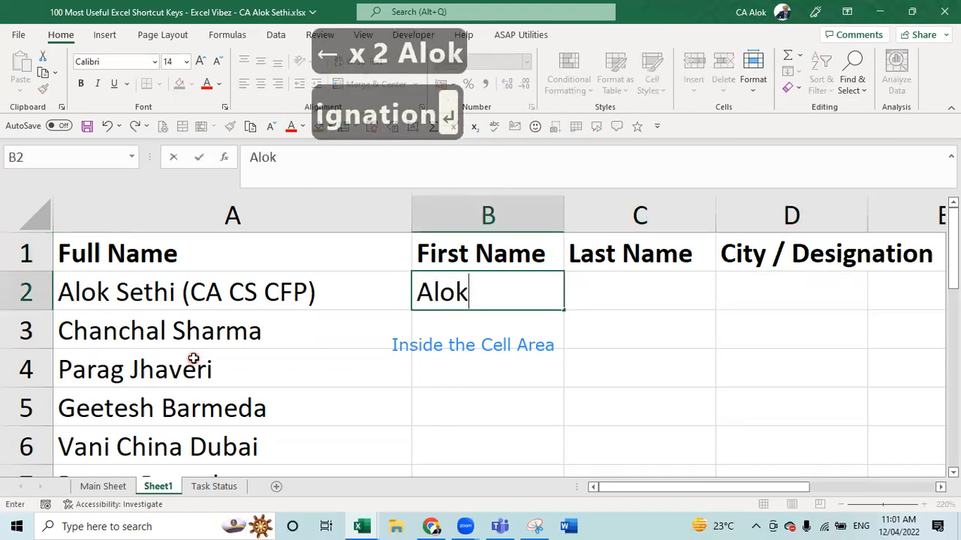
{"action": "key", "text": "Tab"}
{"action": "type", "text": "Sethi"}
{"action": "key", "text": "Tab"}
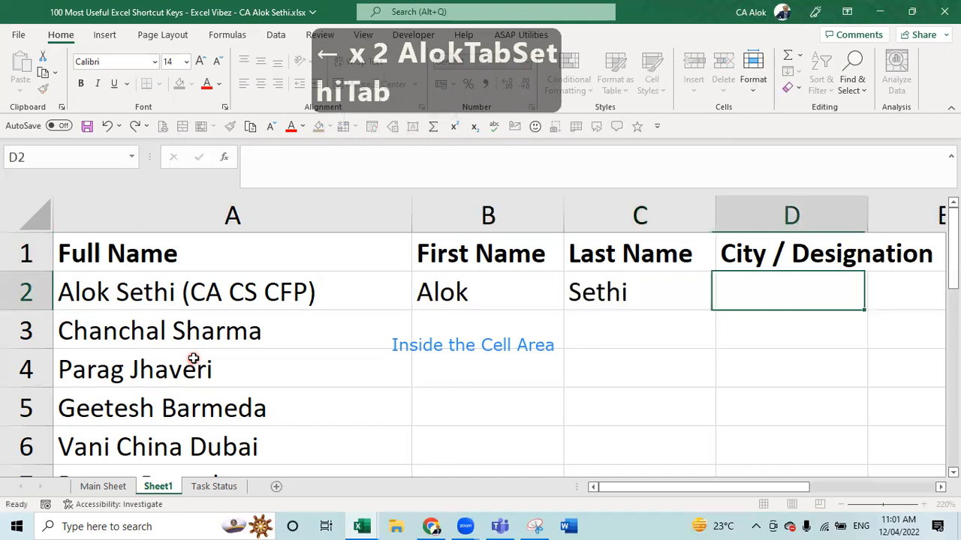
{"action": "type", "text": "(CA"}
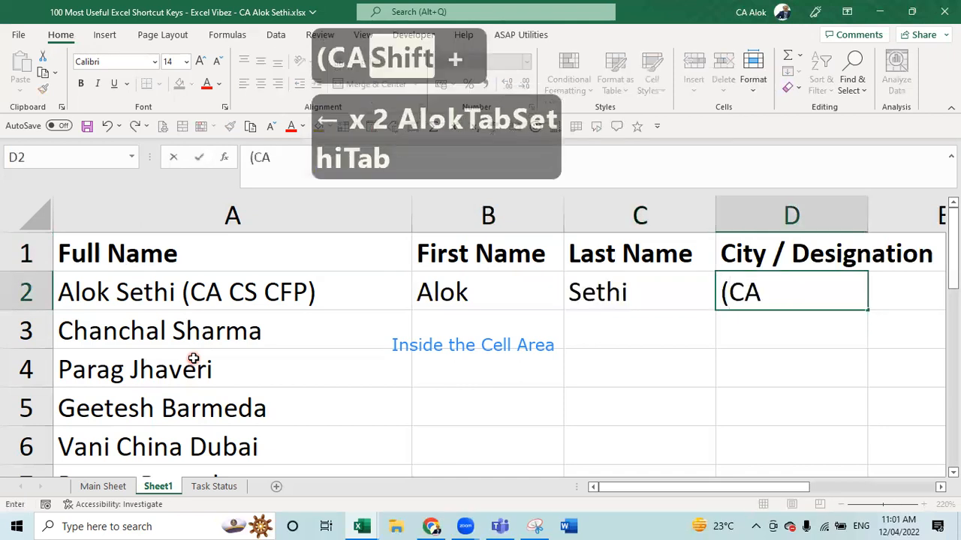
{"action": "type", "text": " CS CFP)"}
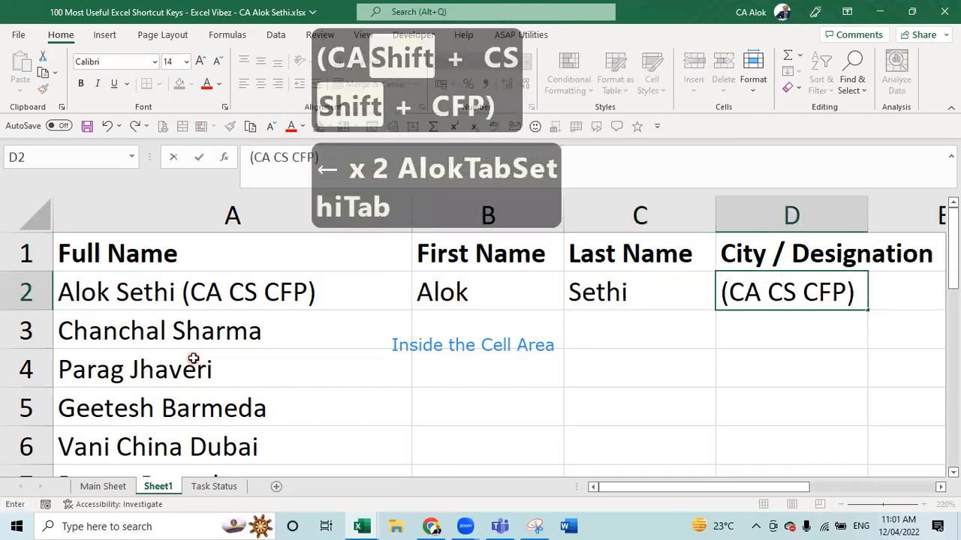
{"action": "key", "text": "Return"}
{"action": "key", "text": "Up"}
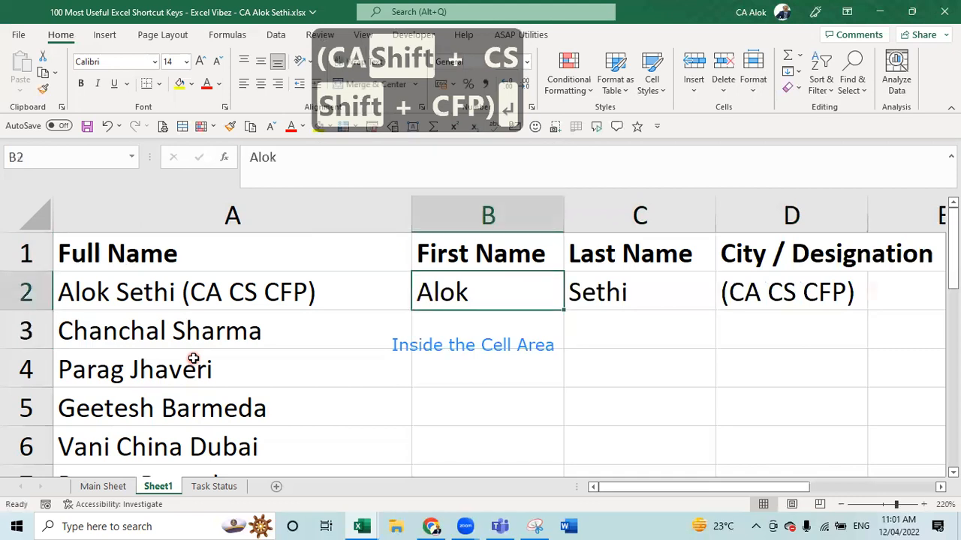
{"action": "key", "text": "shift+Down"}
{"action": "key", "text": "shift+Down"}
{"action": "key", "text": "shift+Down"}
{"action": "key", "text": "shift+Down"}
{"action": "key", "text": "shift+Down"}
{"action": "key", "text": "shift+Down"}
{"action": "key", "text": "shift+Down"}
{"action": "key", "text": "shift+Down"}
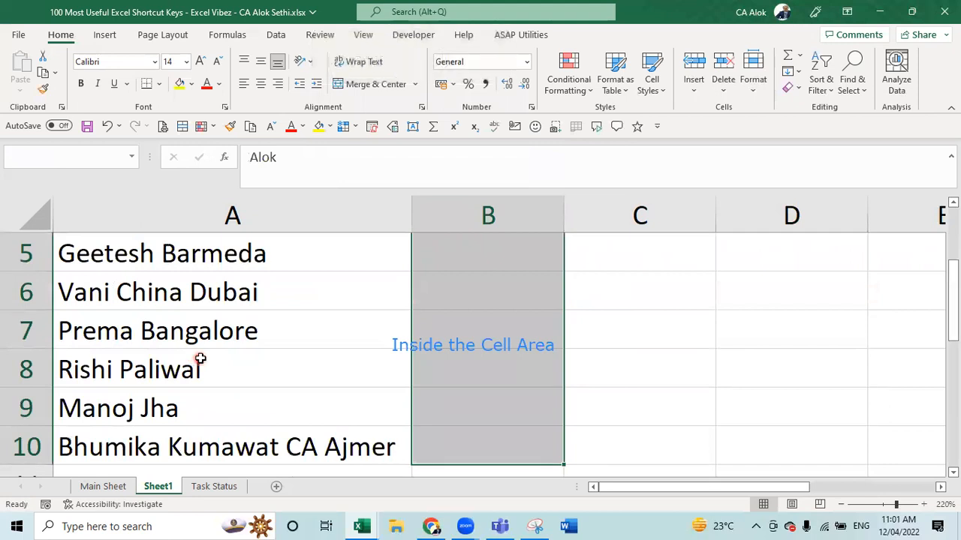
- Flash Fill first names down column B, undoing and redoing the fill once
{"action": "scroll", "coordinate": [583, 320], "scroll_direction": "down", "scroll_amount": 2}
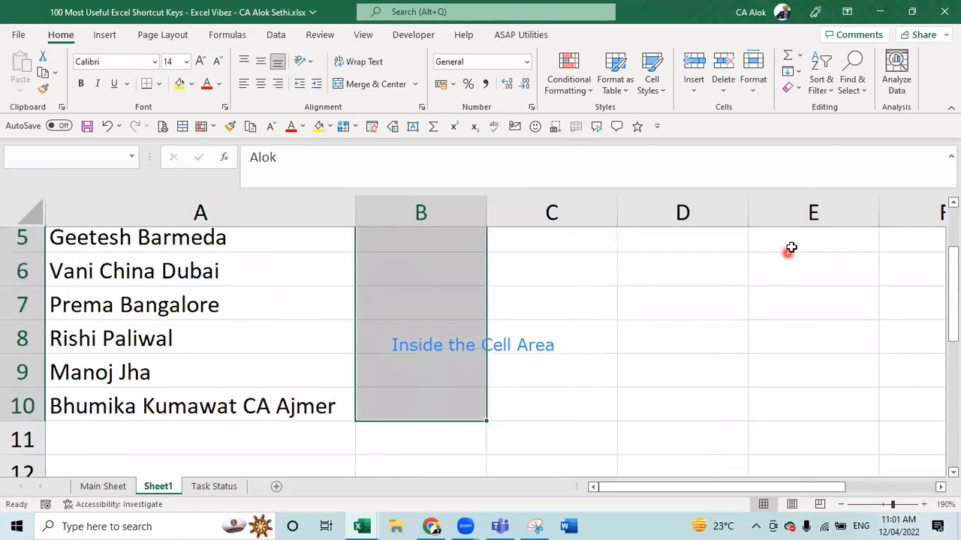
{"action": "scroll", "coordinate": [905, 276], "scroll_direction": "down", "scroll_amount": 1}
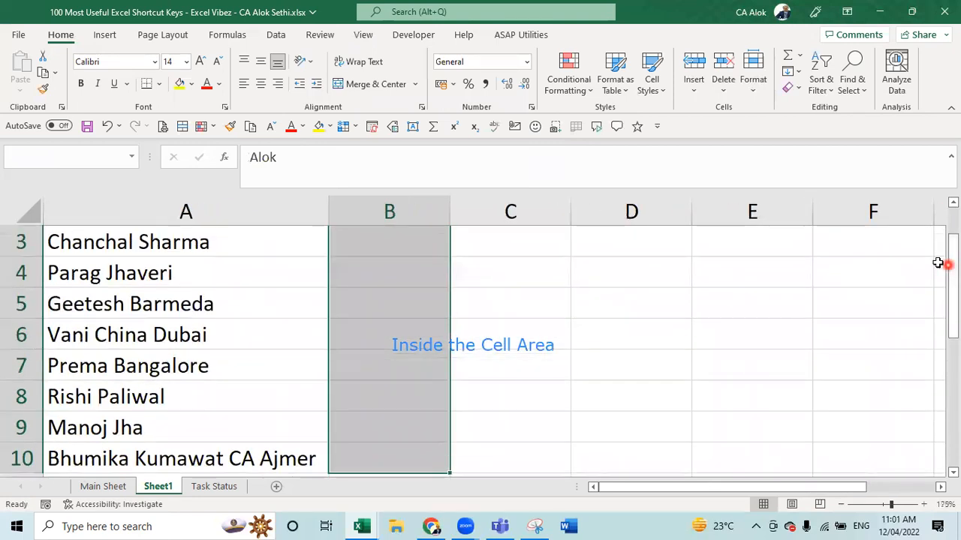
{"action": "scroll", "coordinate": [840, 263], "scroll_direction": "down", "scroll_amount": 1}
{"action": "scroll", "coordinate": [946, 264], "scroll_direction": "up", "scroll_amount": 1}
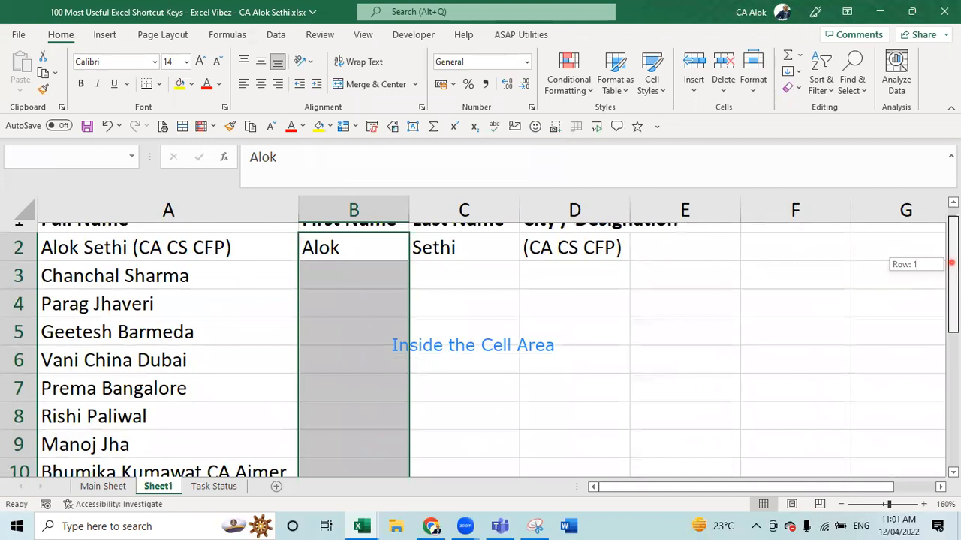
{"action": "left_click", "coordinate": [384, 293]}
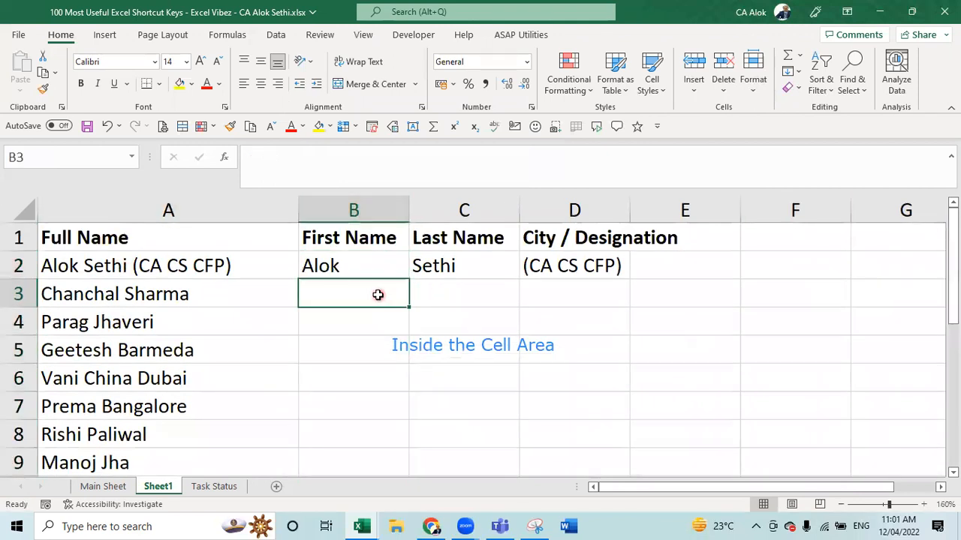
{"action": "key", "text": "Down"}
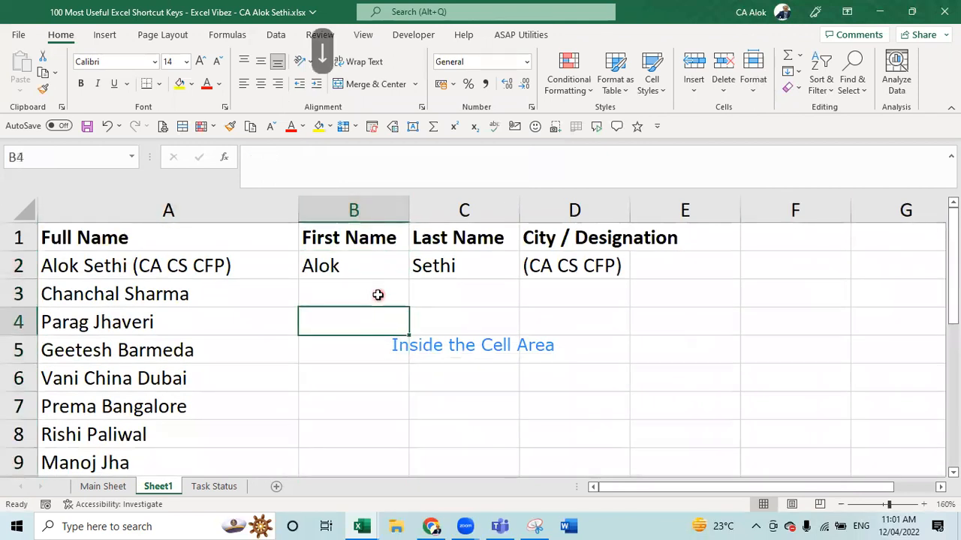
{"action": "key", "text": "ctrl+e"}
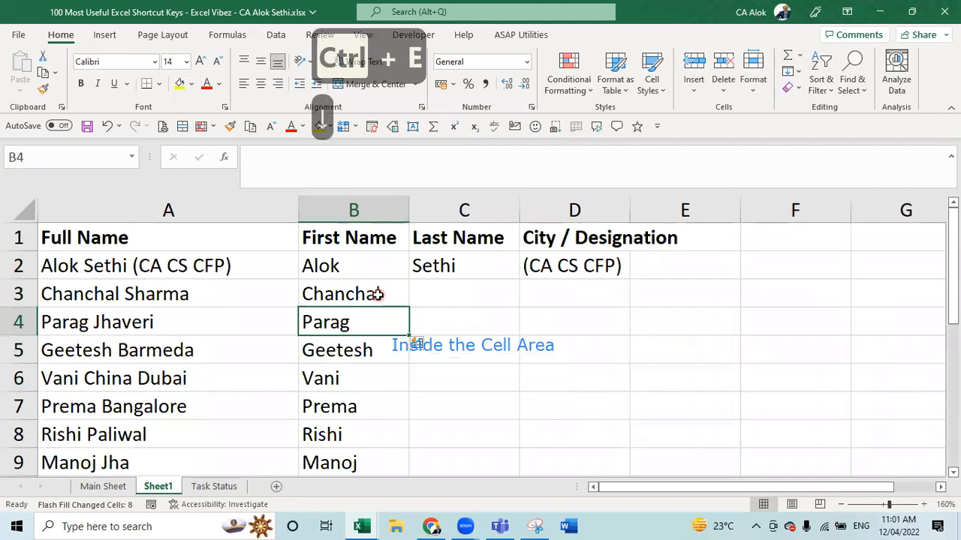
{"action": "key", "text": "ctrl+z"}
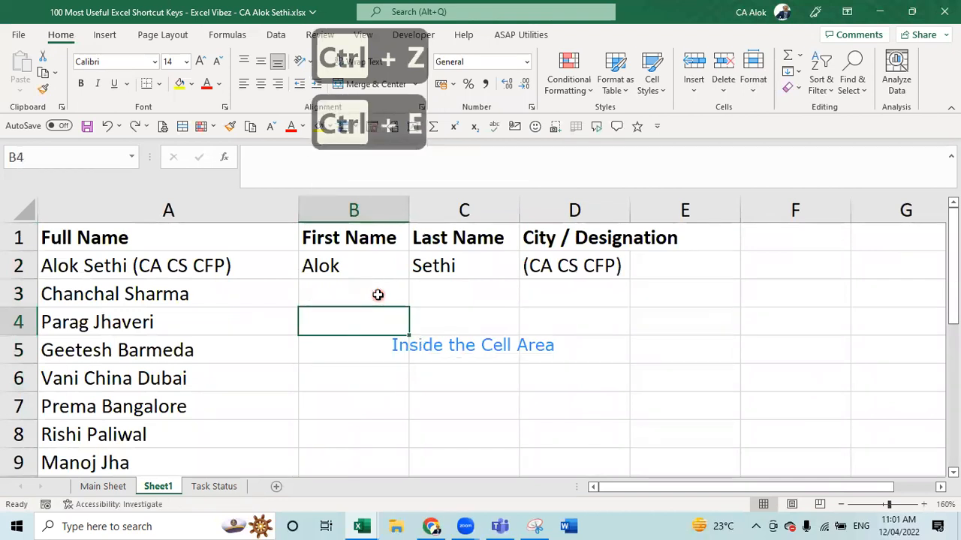
{"action": "key", "text": "Down"}
{"action": "key", "text": "Down"}
{"action": "key", "text": "Down"}
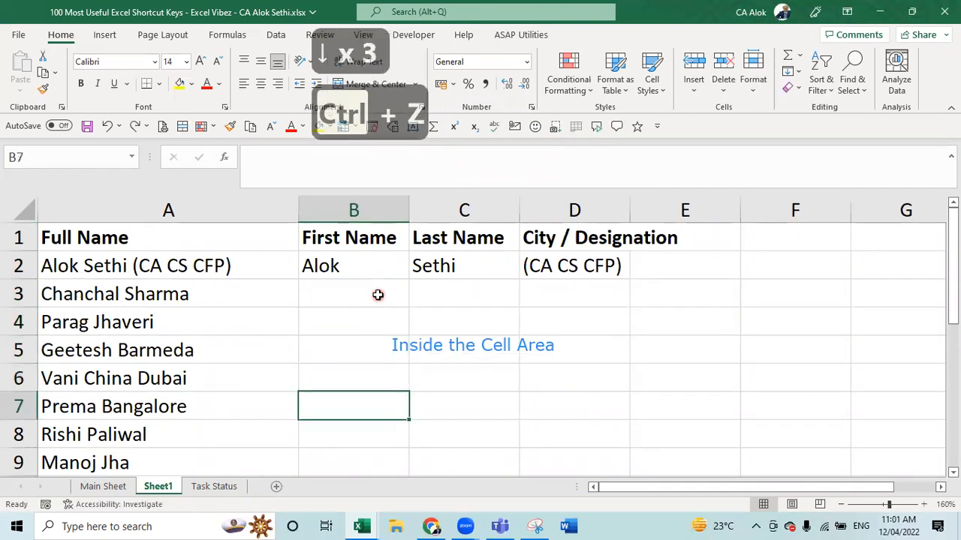
{"action": "key", "text": "ctrl+e"}
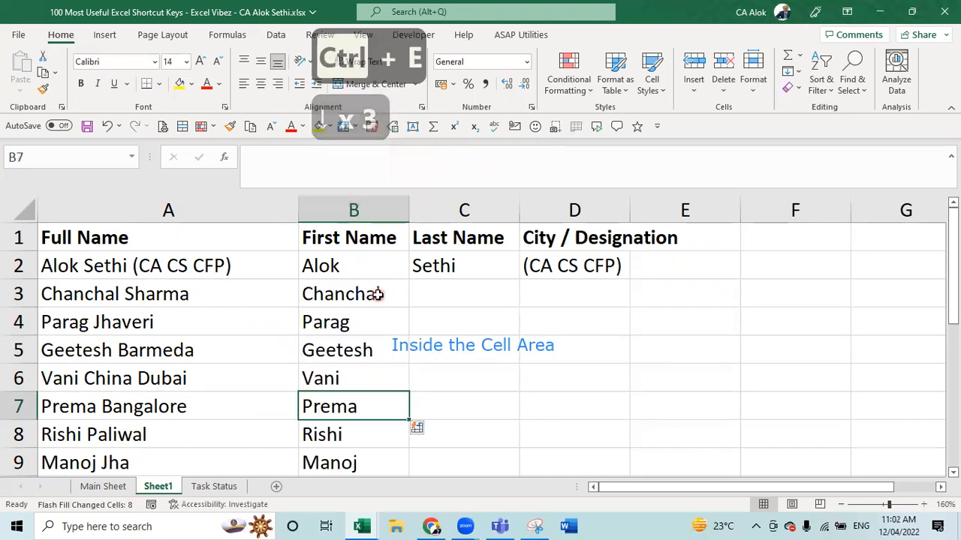
- Flash Fill surnames down column C and parenthesis-prefixed entries down column D
{"action": "key", "text": "Right"}
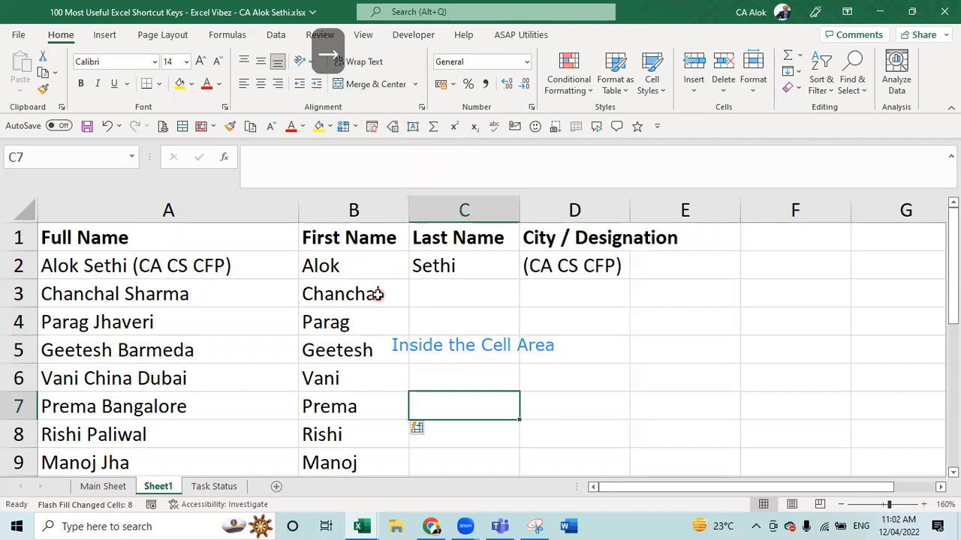
{"action": "key", "text": "ctrl+e"}
{"action": "key", "text": "Right"}
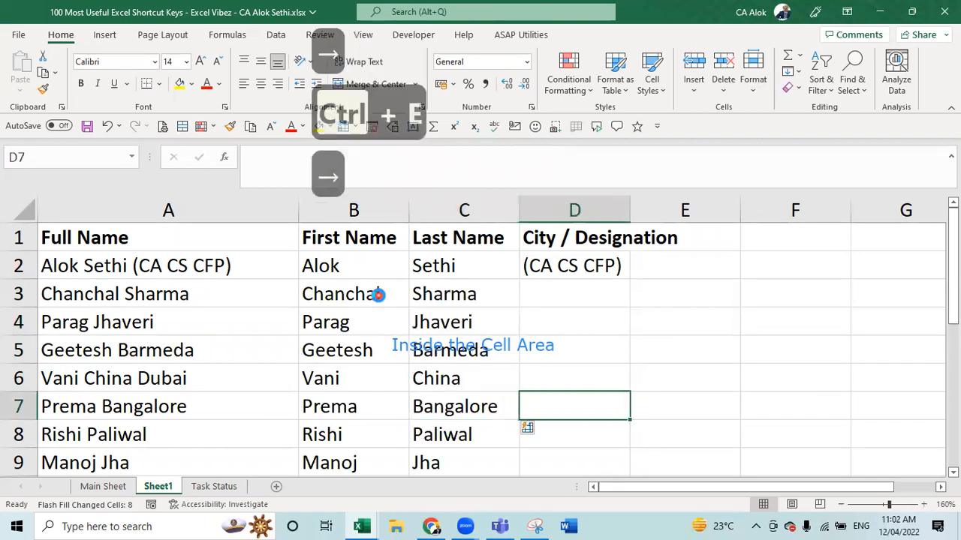
{"action": "key", "text": "ctrl+e"}
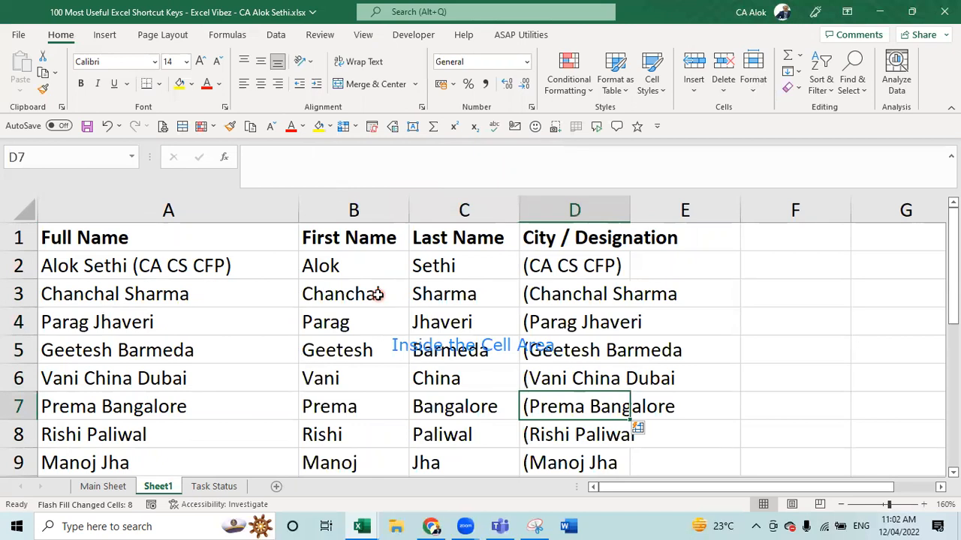
{"action": "key", "text": "Up"}
{"action": "key", "text": "Up"}
{"action": "key", "text": "Up"}
{"action": "key", "text": "Up"}
{"action": "key", "text": "Up"}
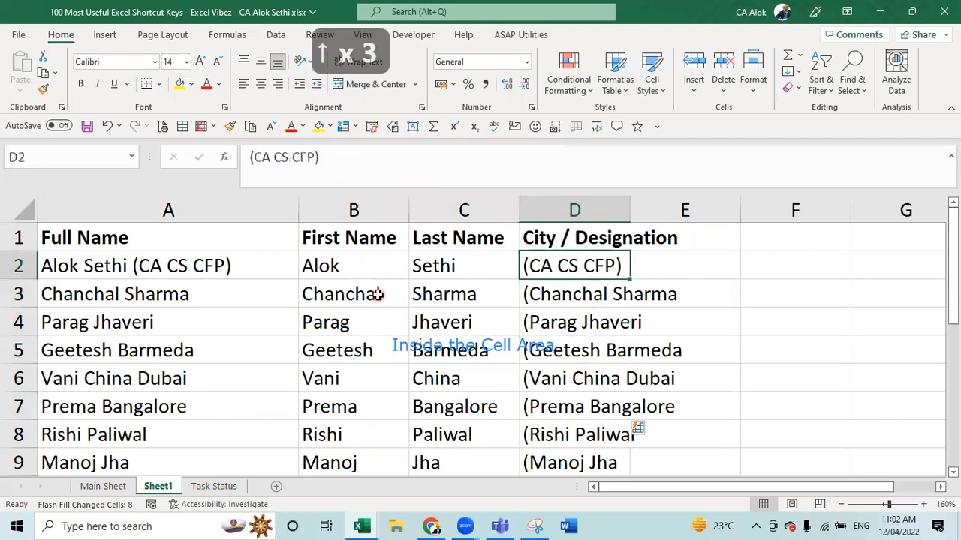
{"action": "key", "text": "shift+Down"}
{"action": "key", "text": "shift+Down"}
{"action": "key", "text": "shift+Down"}
{"action": "key", "text": "shift+Down"}
{"action": "key", "text": "shift+Down"}
{"action": "key", "text": "shift+Down"}
{"action": "key", "text": "shift+Down"}
{"action": "key", "text": "shift+Down"}
{"action": "key", "text": "shift+Down"}
{"action": "key", "text": "shift+Down"}
{"action": "key", "text": "shift+Down"}
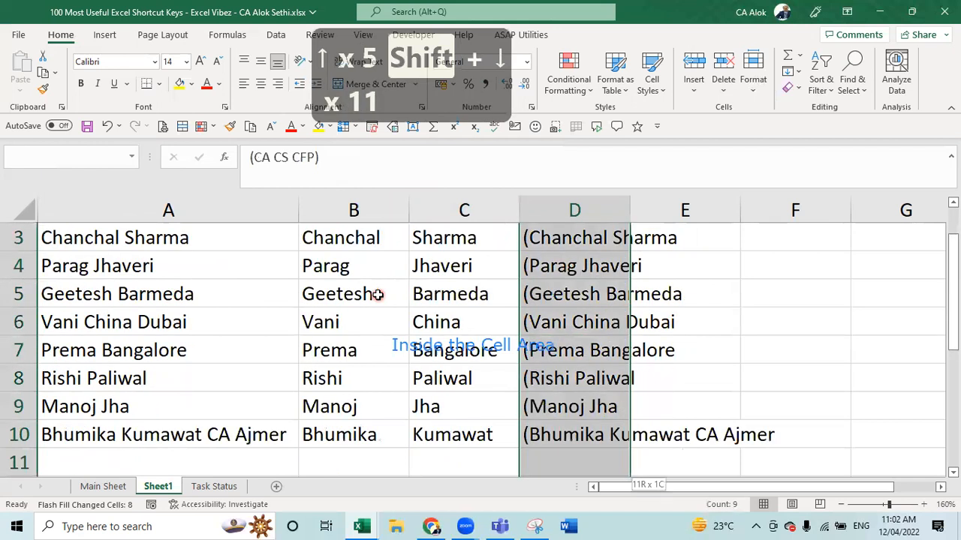
- Clear the flash-filled entries from column D
{"action": "key", "text": "Delete"}
{"action": "key", "text": "Left"}
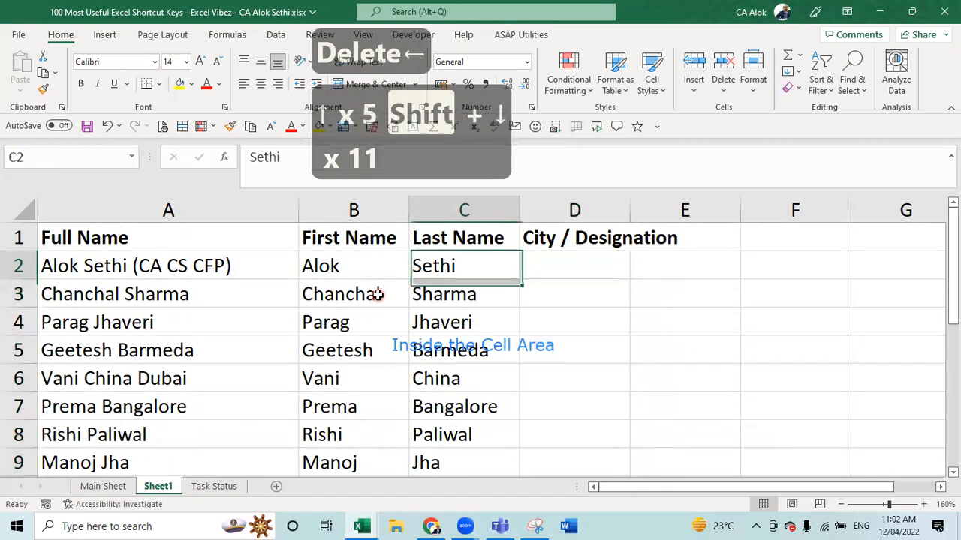
{"action": "key", "text": "Left"}
{"action": "key", "text": "Left"}
{"action": "key", "text": "Left"}
{"action": "key", "text": "Right"}
{"action": "key", "text": "Right"}
{"action": "key", "text": "Left"}
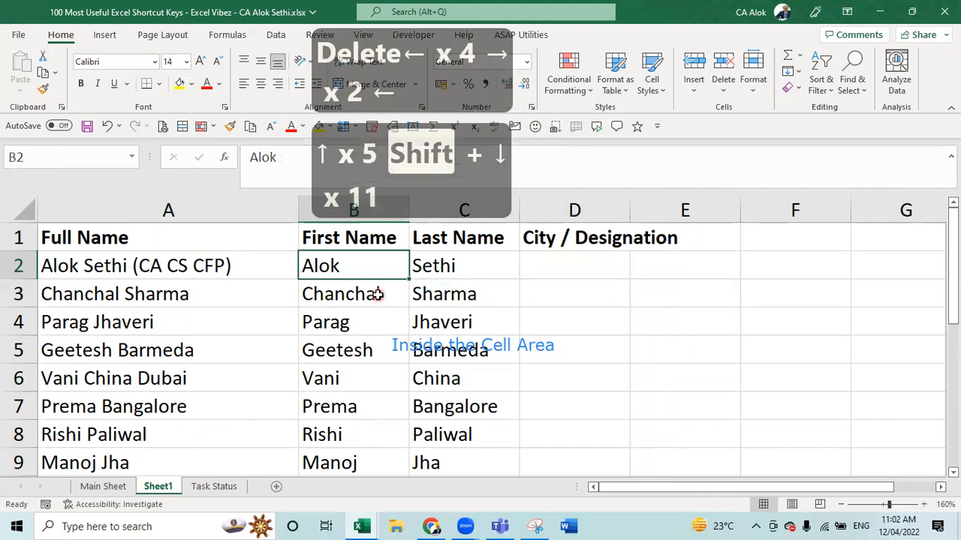
{"action": "key", "text": "Down"}
{"action": "key", "text": "Down"}
{"action": "key", "text": "Down"}
{"action": "key", "text": "Down"}
{"action": "key", "text": "Down"}
{"action": "key", "text": "Down"}
{"action": "key", "text": "Down"}
{"action": "key", "text": "Down"}
{"action": "key", "text": "Down"}
{"action": "key", "text": "Down"}
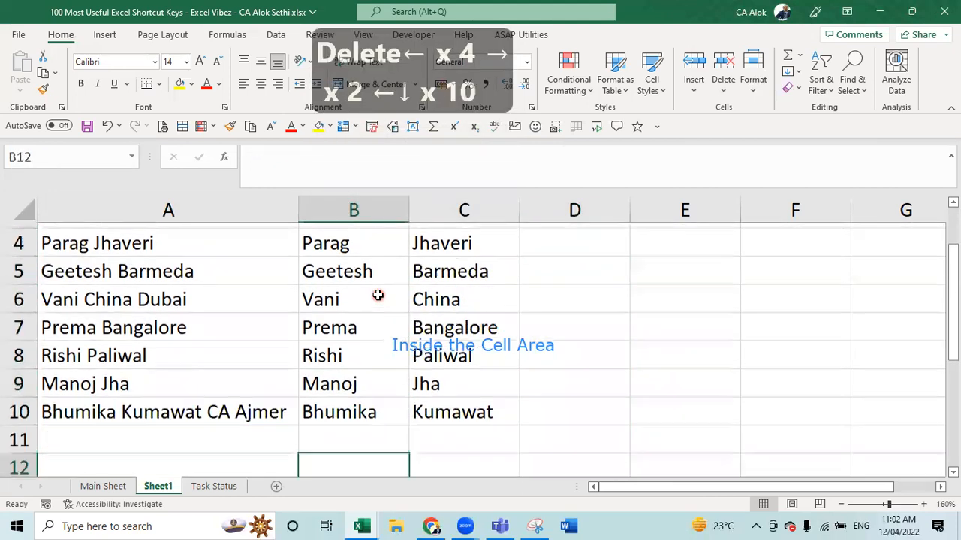
{"action": "key", "text": "Right"}
{"action": "key", "text": "Right"}
{"action": "key", "text": "Up"}
{"action": "key", "text": "Up"}
{"action": "key", "text": "Up"}
{"action": "key", "text": "Up"}
{"action": "key", "text": "Up"}
{"action": "key", "text": "Up"}
{"action": "key", "text": "Up"}
{"action": "key", "text": "Up"}
{"action": "key", "text": "Up"}
{"action": "key", "text": "Up"}
{"action": "key", "text": "Up"}
{"action": "key", "text": "Up"}
{"action": "key", "text": "Up"}
{"action": "key", "text": "Up"}
{"action": "key", "text": "Up"}
{"action": "key", "text": "Up"}
{"action": "key", "text": "Up"}
{"action": "key", "text": "Up"}
{"action": "key", "text": "Up"}
{"action": "key", "text": "Up"}
{"action": "key", "text": "Up"}
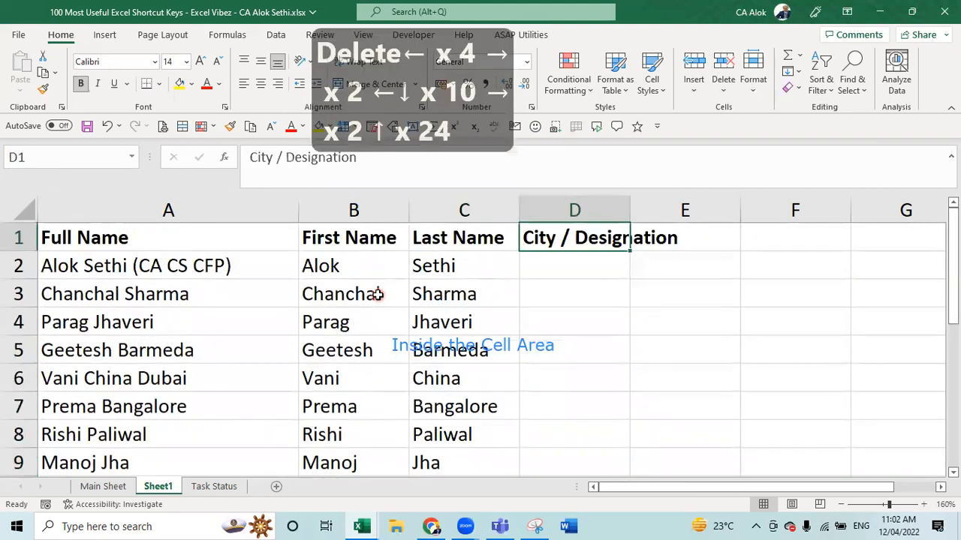
{"action": "key", "text": "Down"}
{"action": "key", "text": "Left"}
- Inspect the A2 text in edit mode and leave it unchanged
{"action": "key", "text": "Left"}
{"action": "key", "text": "Left"}
{"action": "key", "text": "Left"}
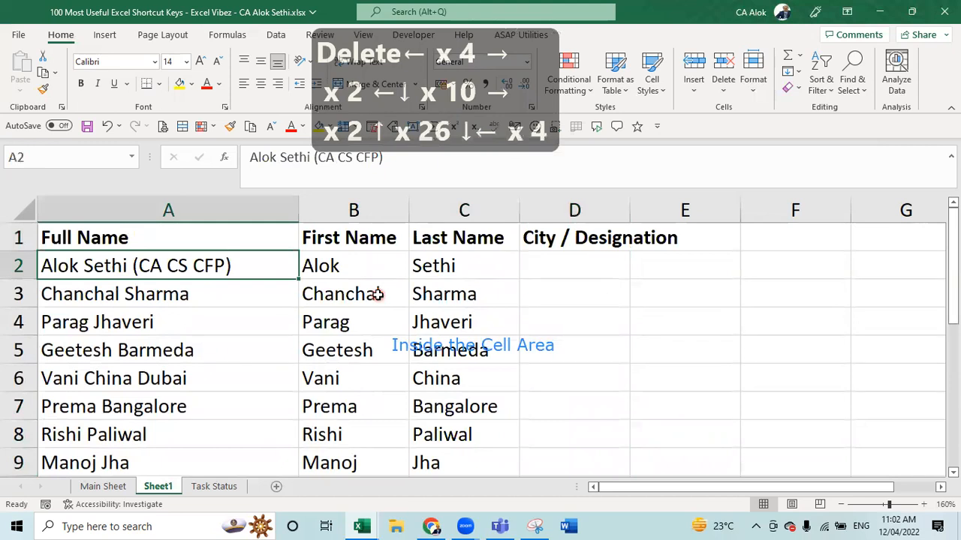
{"action": "key", "text": "F2"}
{"action": "key", "text": "BackSpace"}
{"action": "key", "text": "Left"}
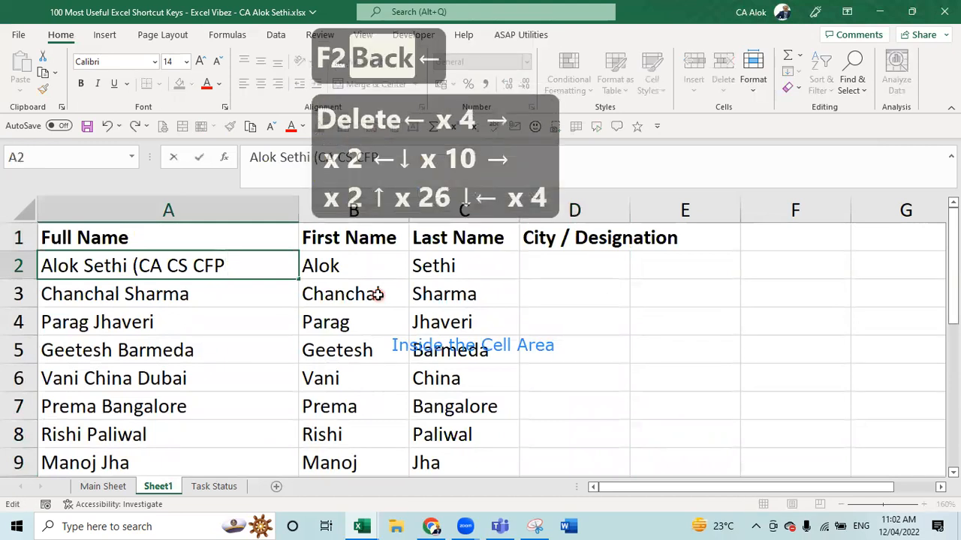
{"action": "key", "text": "Left"}
{"action": "key", "text": "Left"}
{"action": "key", "text": "Left"}
{"action": "key", "text": "Left"}
{"action": "key", "text": "Left"}
{"action": "key", "text": "Left"}
{"action": "key", "text": "Left"}
{"action": "key", "text": "Escape"}
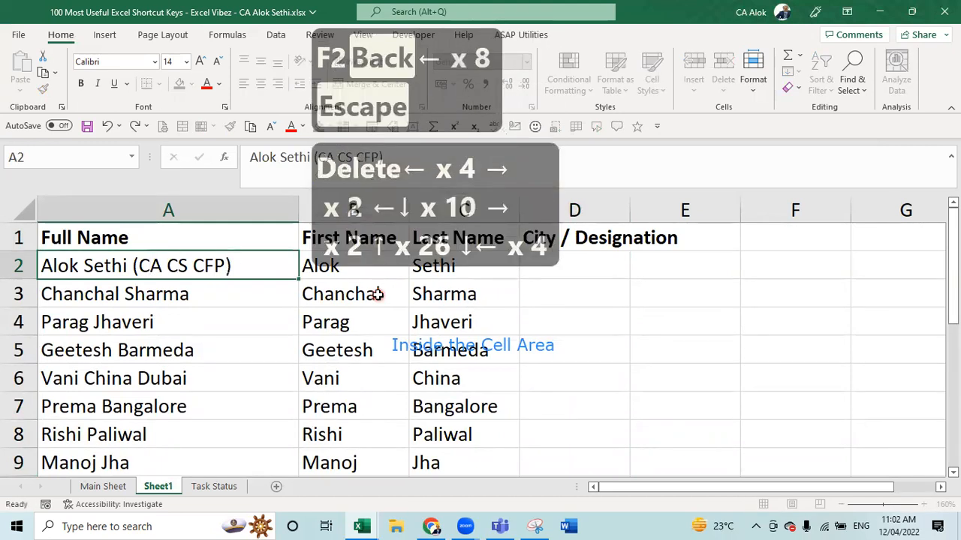
- Retype '(CA CS CFP)' as the example entry in D2
{"action": "key", "text": "Right"}
{"action": "key", "text": "Right"}
{"action": "key", "text": "Right"}
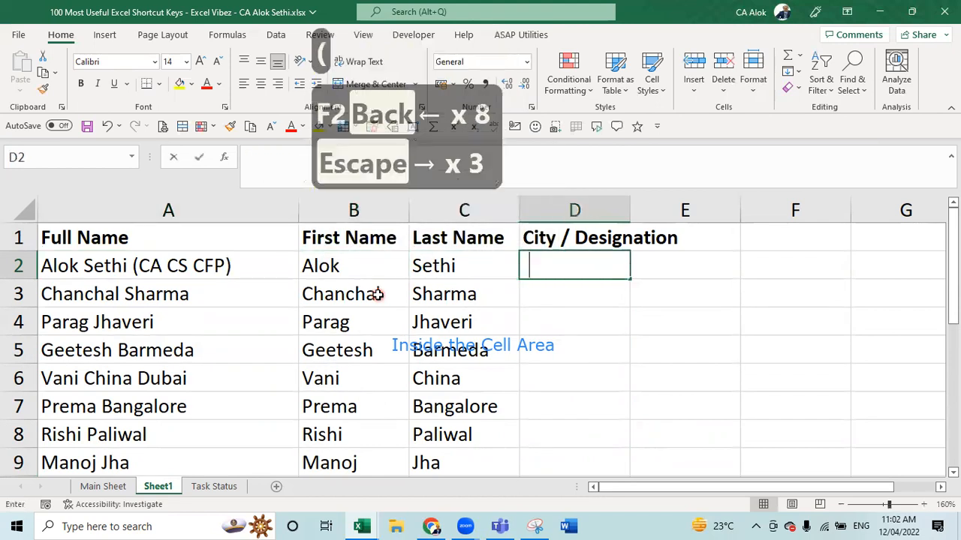
{"action": "type", "text": "(CA cs c"}
{"action": "key", "text": "BackSpace"}
{"action": "key", "text": "BackSpace"}
{"action": "key", "text": "BackSpace"}
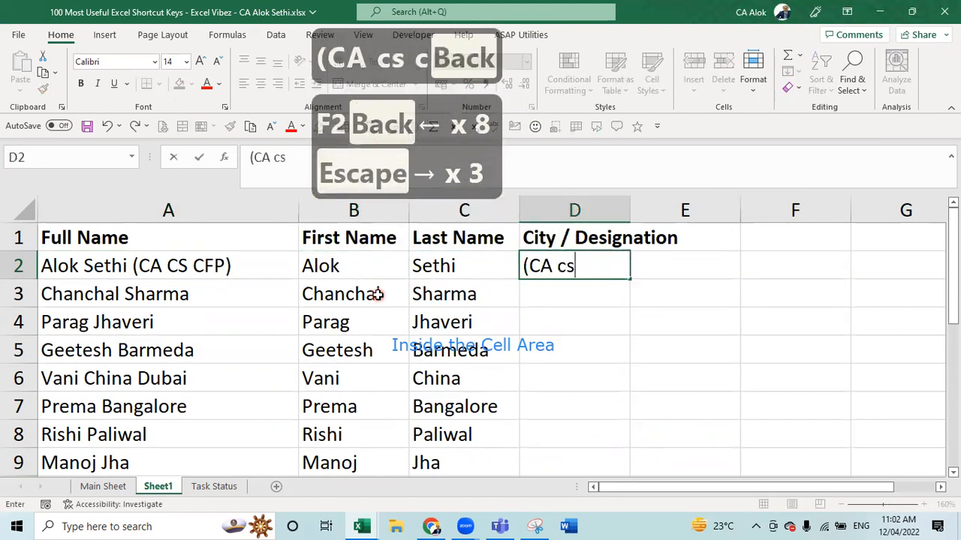
{"action": "key", "text": "Caps_Lock"}
{"action": "key", "text": "BackSpace"}
{"action": "type", "text": "C"}
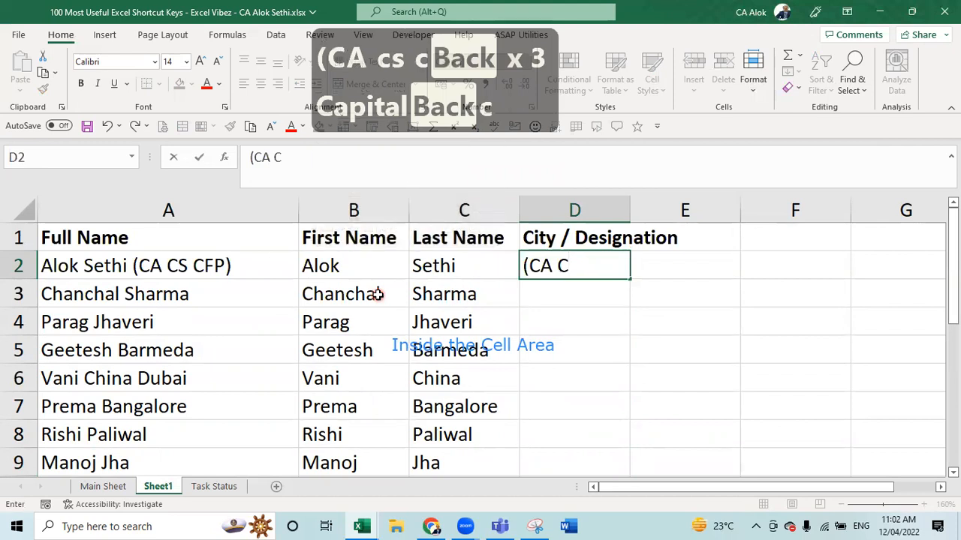
{"action": "type", "text": "FP"}
{"action": "key", "text": "BackSpace"}
{"action": "key", "text": "BackSpace"}
{"action": "type", "text": "S"}
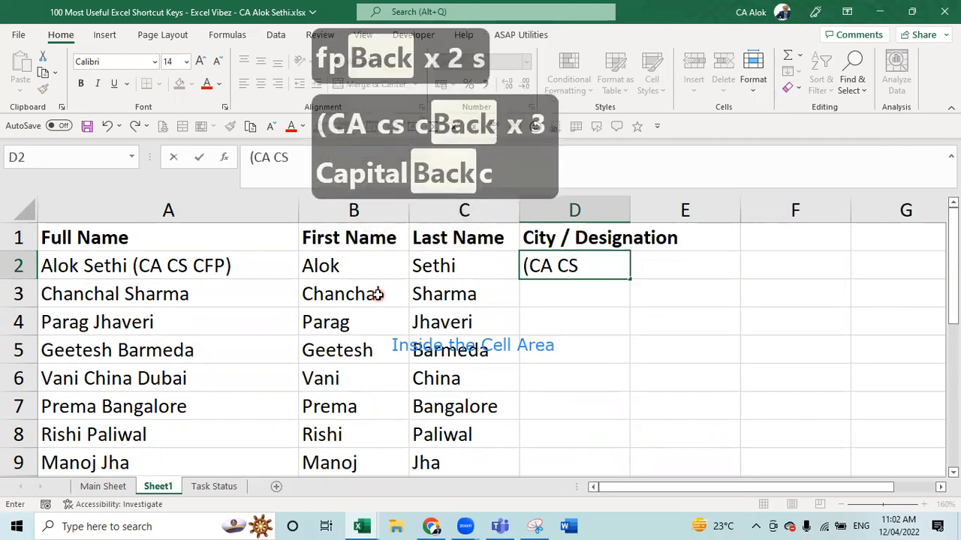
{"action": "type", "text": " CFP)"}
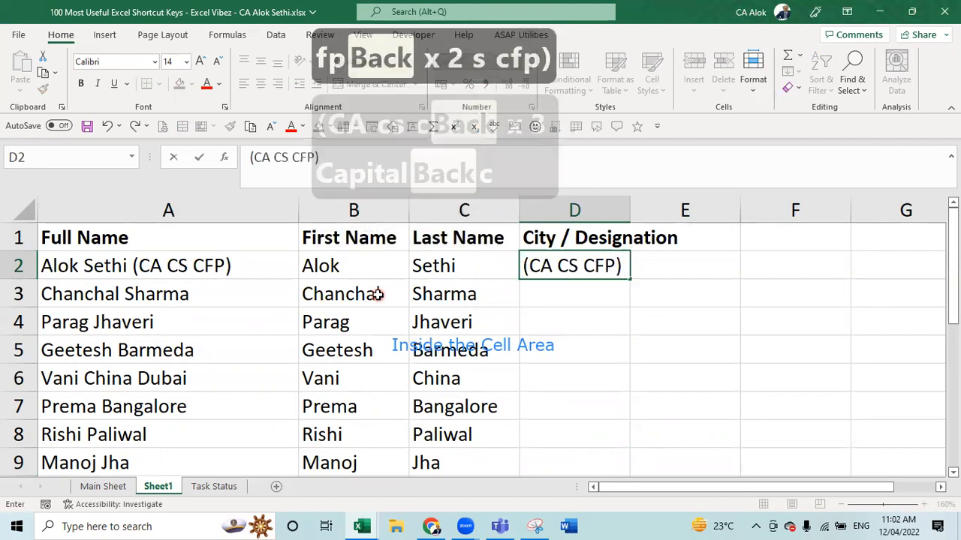
{"action": "key", "text": "Return"}
- Flash Fill D3–D10 from the D2 example and review the parenthesis-prefixed results
{"action": "key", "text": "ctrl+e"}
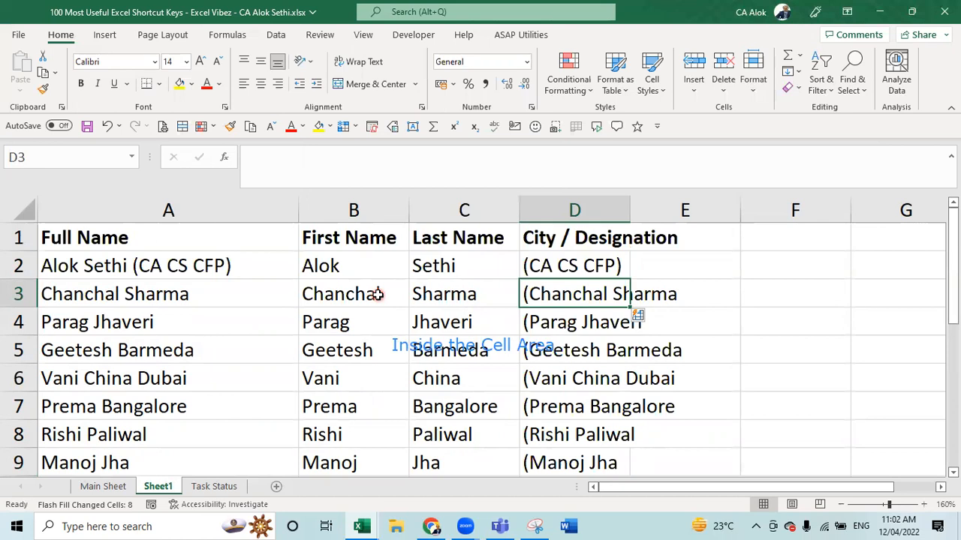
{"action": "key", "text": "Down"}
{"action": "key", "text": "Down"}
{"action": "key", "text": "Down"}
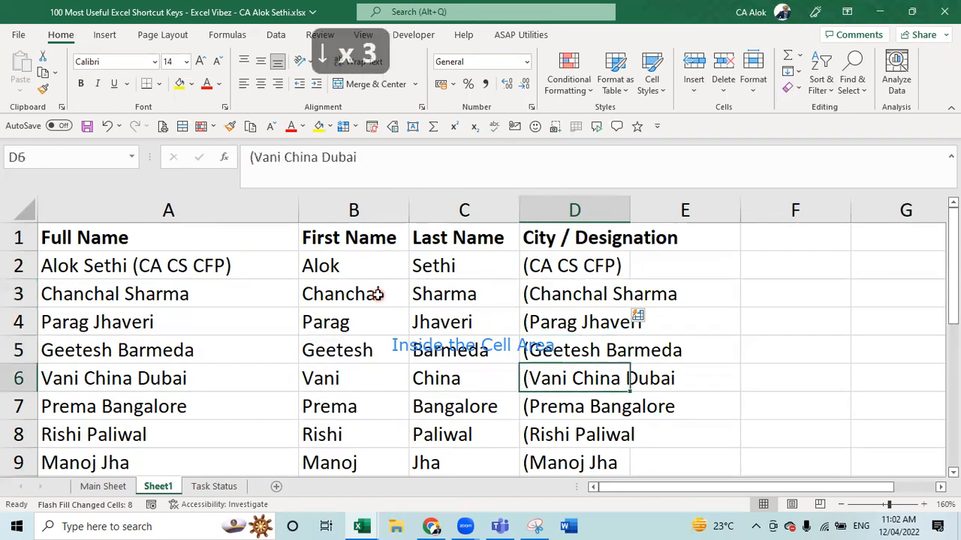
{"action": "key", "text": "Down"}
{"action": "key", "text": "Down"}
{"action": "key", "text": "Down"}
{"action": "key", "text": "Down"}
{"action": "key", "text": "Down"}
{"action": "key", "text": "Down"}
{"action": "key", "text": "Down"}
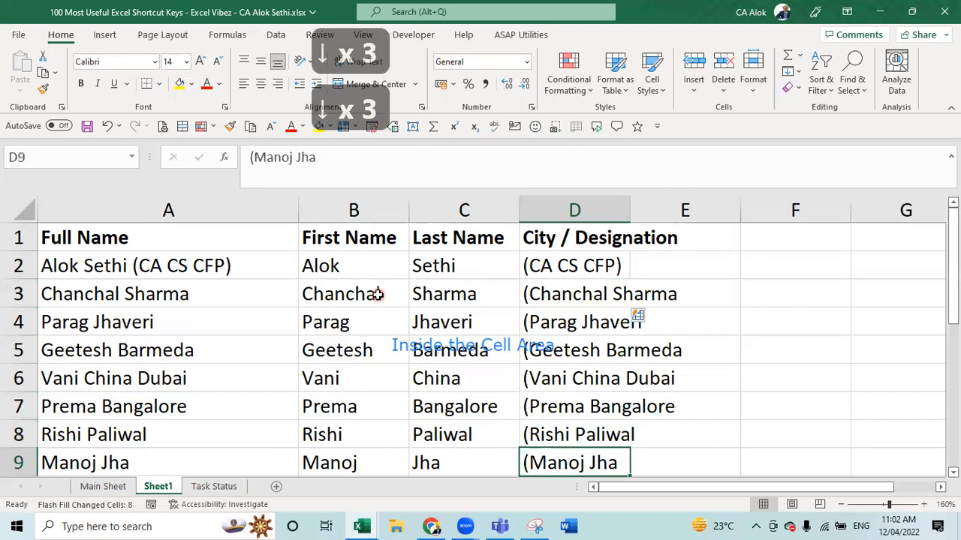
{"action": "key", "text": "Up"}
{"action": "key", "text": "Up"}
{"action": "key", "text": "Up"}
{"action": "key", "text": "Up"}
{"action": "key", "text": "Up"}
{"action": "key", "text": "Up"}
{"action": "key", "text": "Up"}
{"action": "key", "text": "Up"}
{"action": "key", "text": "Up"}
{"action": "key", "text": "Up"}
{"action": "key", "text": "Up"}
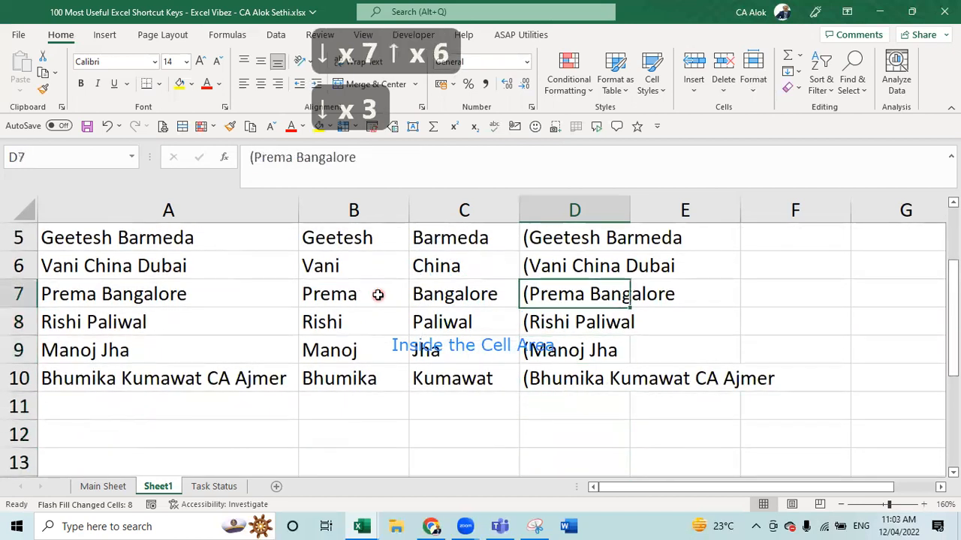
{"action": "key", "text": "Up"}
{"action": "key", "text": "Up"}
{"action": "key", "text": "Up"}
{"action": "key", "text": "Up"}
{"action": "key", "text": "Up"}
{"action": "key", "text": "Up"}
{"action": "key", "text": "Down"}
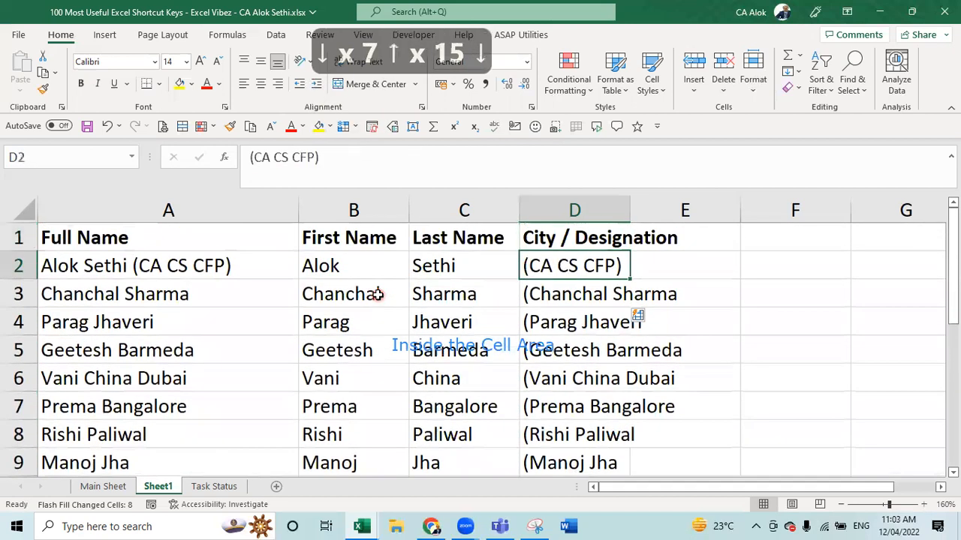
{"action": "key", "text": "Down"}
{"action": "key", "text": "Up"}
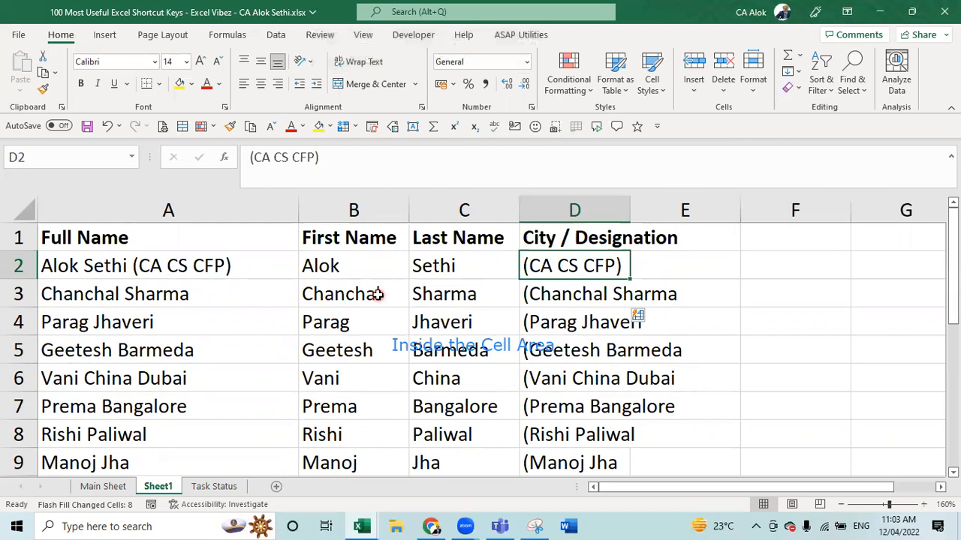
- Clear the column D entries below the header and check A2's text unchanged
{"action": "key", "text": "shift+Down"}
{"action": "key", "text": "shift+Down"}
{"action": "key", "text": "shift+Down"}
{"action": "key", "text": "shift+Down"}
{"action": "key", "text": "shift+Down"}
{"action": "key", "text": "shift+Down"}
{"action": "key", "text": "shift+Down"}
{"action": "key", "text": "shift+Down"}
{"action": "key", "text": "shift+Down"}
{"action": "key", "text": "shift+Down"}
{"action": "key", "text": "shift+Down"}
{"action": "key", "text": "shift+Down"}
{"action": "key", "text": "shift+Down"}
{"action": "key", "text": "shift+Down"}
{"action": "key", "text": "shift+Down"}
{"action": "key", "text": "shift+Down"}
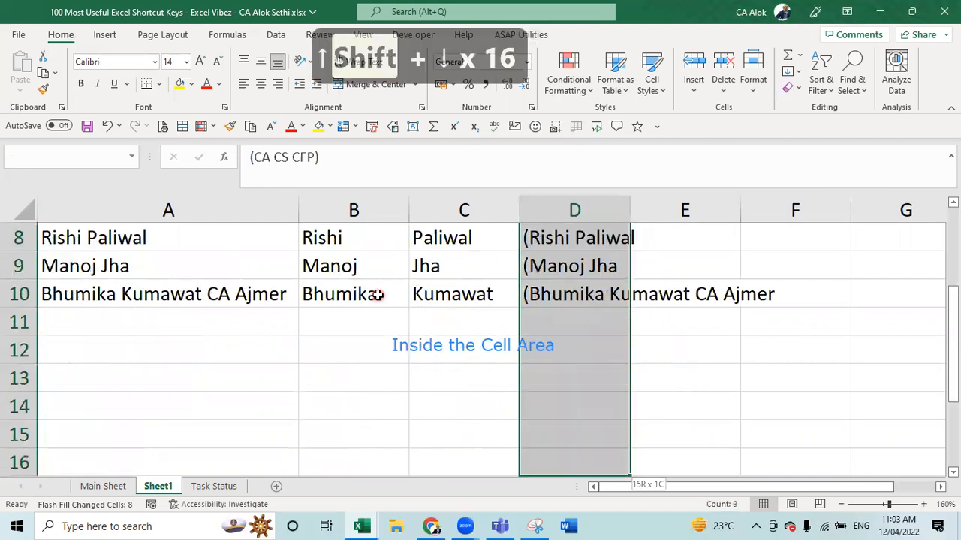
{"action": "key", "text": "Delete"}
{"action": "scroll", "coordinate": [378, 295], "scroll_direction": "up", "scroll_amount": 3}
{"action": "key", "text": "Left"}
{"action": "key", "text": "Left"}
{"action": "key", "text": "Left"}
{"action": "key", "text": "Left"}
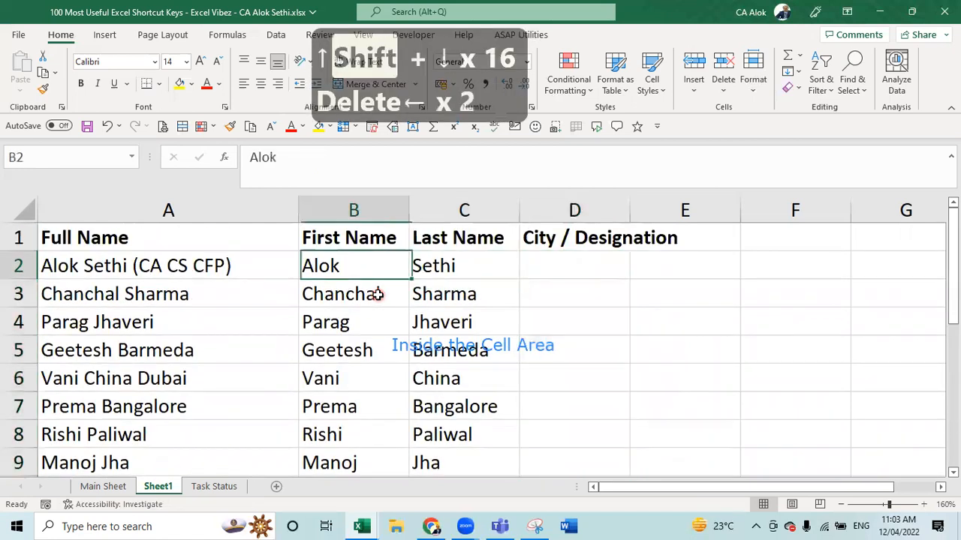
{"action": "key", "text": "F2"}
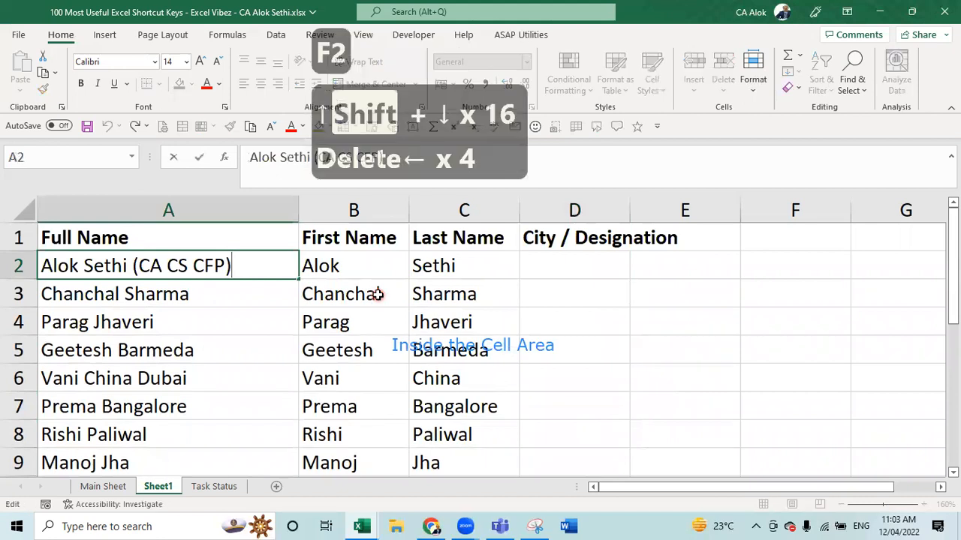
{"action": "key", "text": "Escape"}
{"action": "key", "text": "Right"}
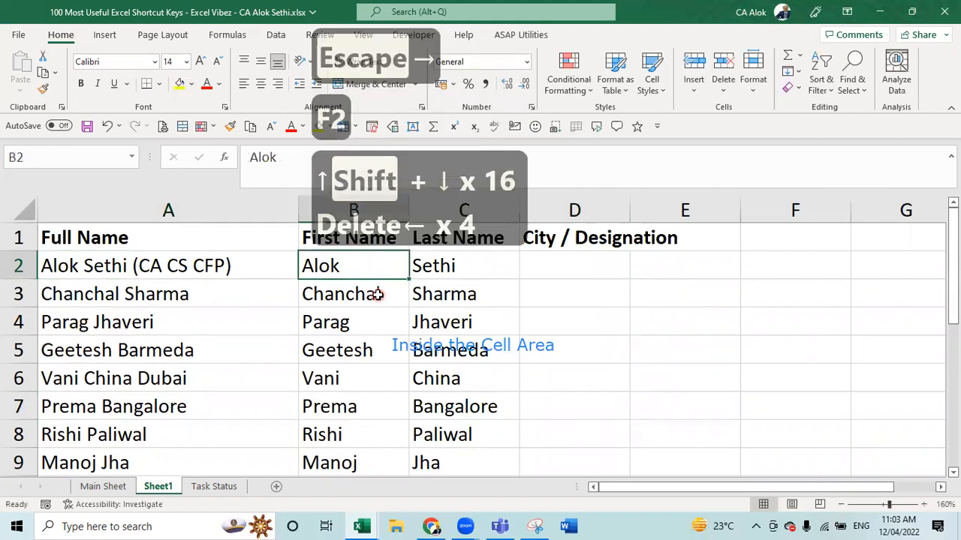
{"action": "key", "text": "Down"}
{"action": "key", "text": "Left"}
{"action": "key", "text": "Left"}
{"action": "key", "text": "Right"}
{"action": "key", "text": "Right"}
{"action": "key", "text": "Right"}
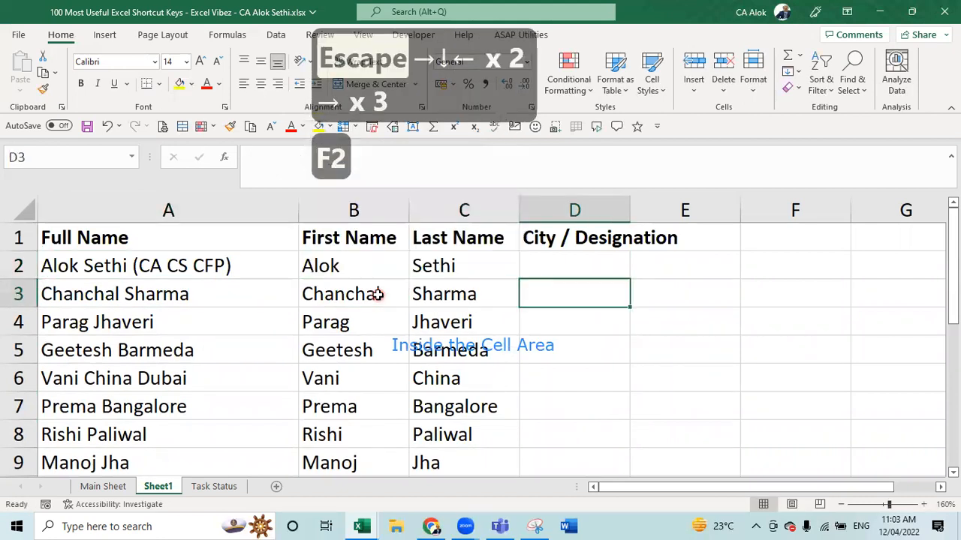
{"action": "key", "text": "Up"}
- Type '(CA, CS, CFP)' as the new example entry in D2
{"action": "type", "text": "(a"}
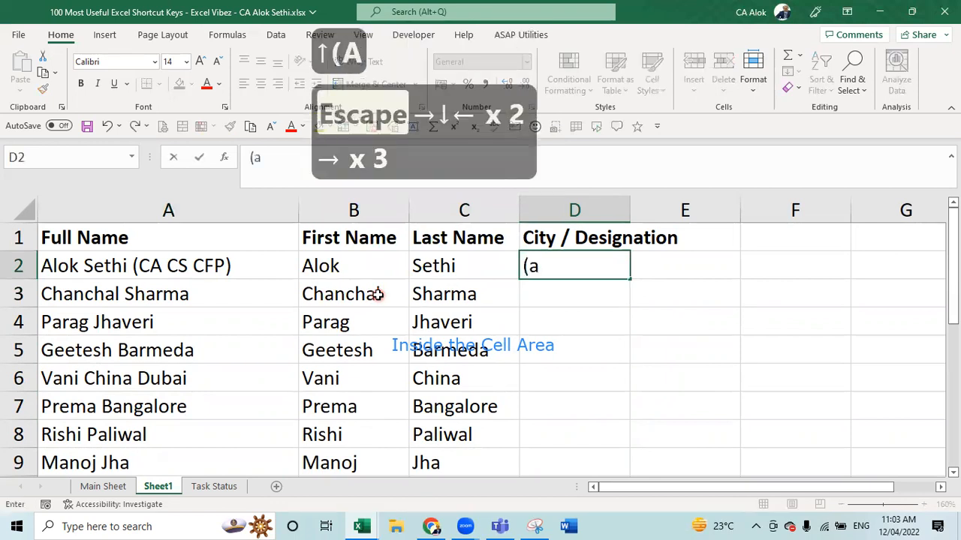
{"action": "key", "text": "BackSpace"}
{"action": "type", "text": "ca"}
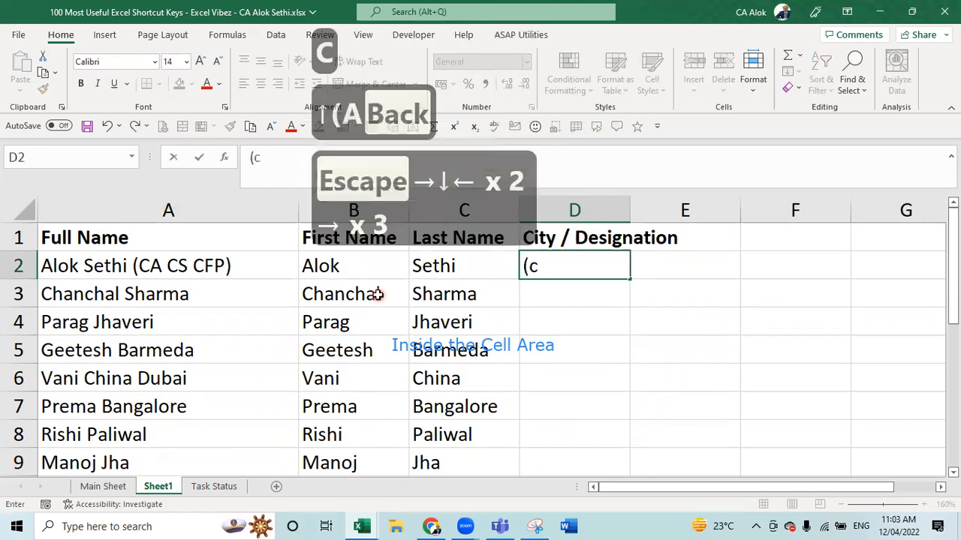
{"action": "key", "text": "BackSpace"}
{"action": "key", "text": "BackSpace"}
{"action": "type", "text": "CA,"}
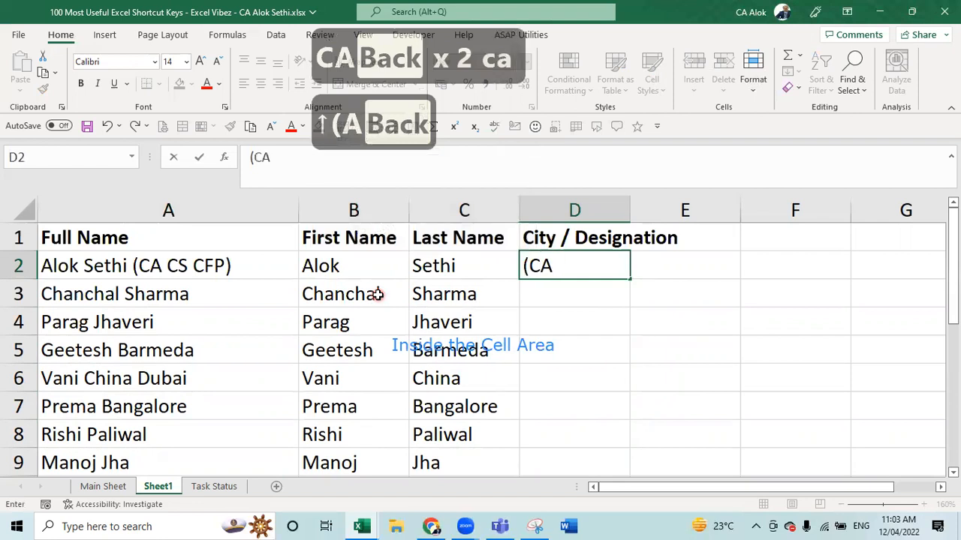
{"action": "key", "text": "BackSpace"}
{"action": "type", "text": ", CS"}
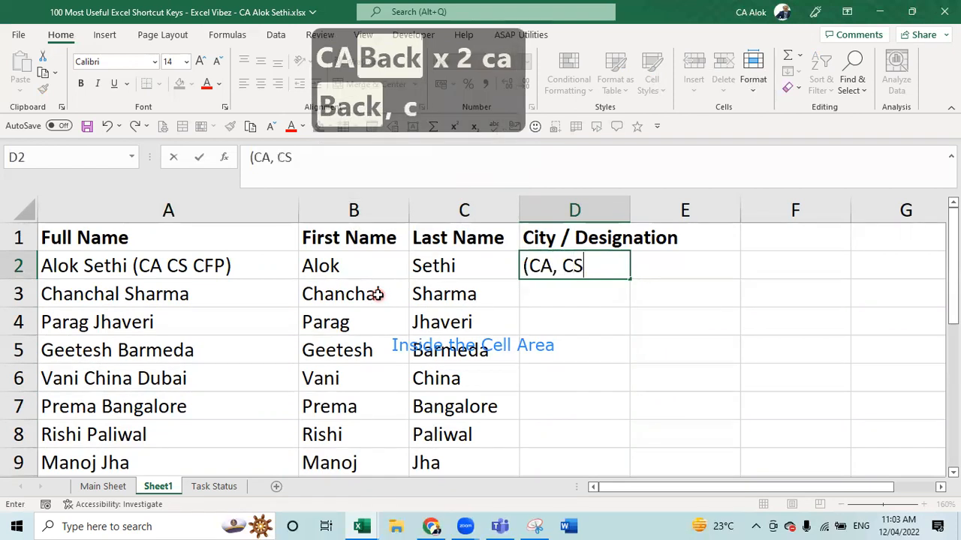
{"action": "type", "text": ", CFPO"}
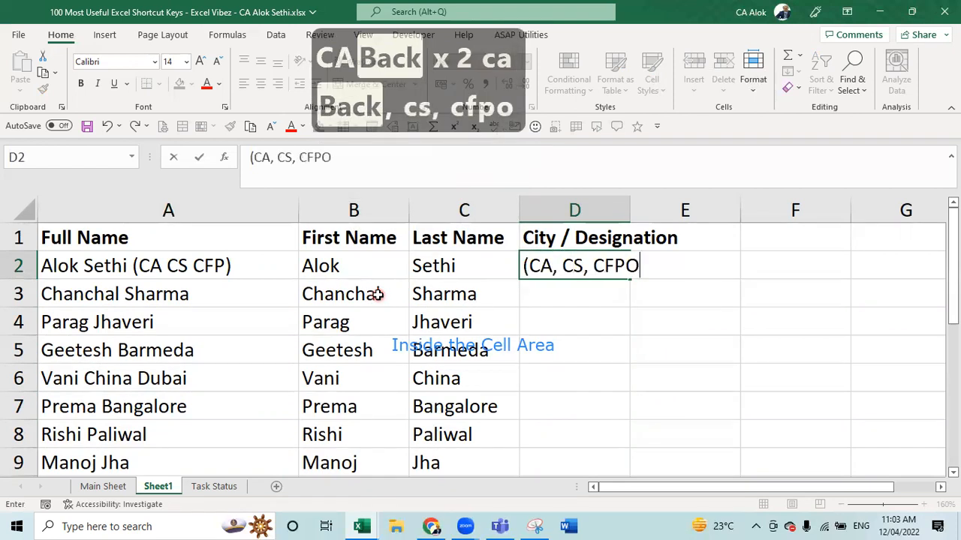
{"action": "key", "text": "BackSpace"}
{"action": "type", "text": ")"}
{"action": "key", "text": "Return"}
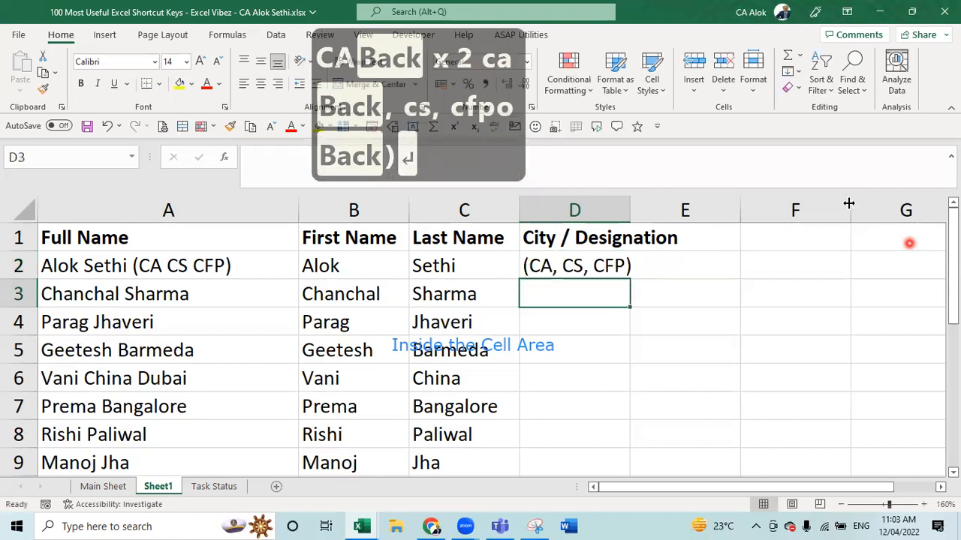
- Widen column D to its header, Flash Fill it, then clear D2:D12
{"action": "double_click", "coordinate": [630, 206]}
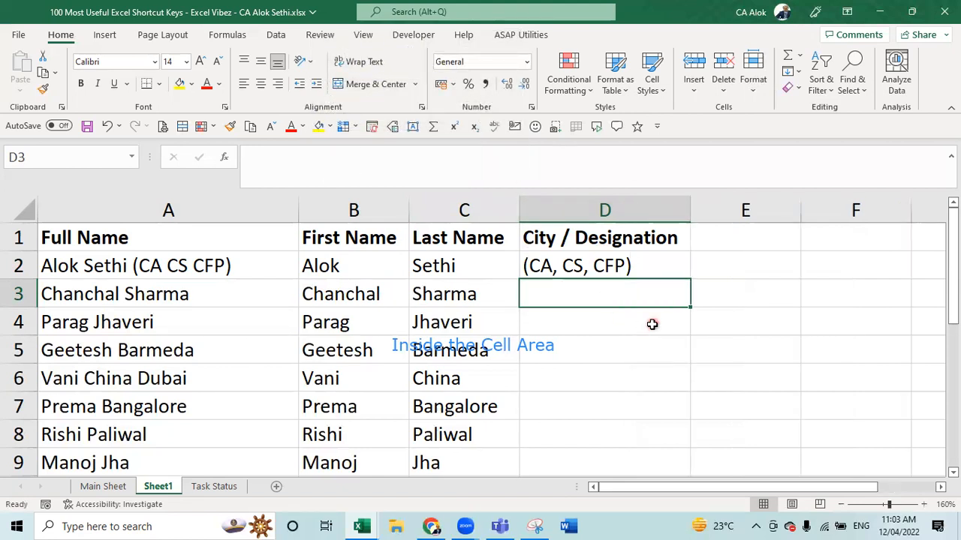
{"action": "key", "text": "ctrl+e"}
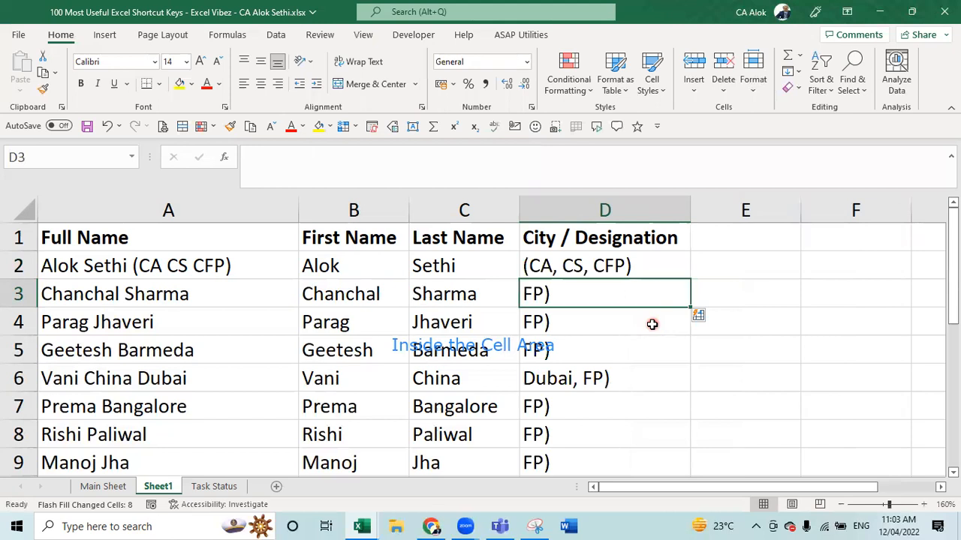
{"action": "key", "text": "Up"}
{"action": "key", "text": "shift+Down"}
{"action": "key", "text": "shift+Down"}
{"action": "key", "text": "shift+Down"}
{"action": "key", "text": "shift+Down"}
{"action": "key", "text": "shift+Down"}
{"action": "key", "text": "shift+Down"}
{"action": "key", "text": "shift+Down"}
{"action": "key", "text": "shift+Down"}
{"action": "key", "text": "shift+Down"}
{"action": "key", "text": "shift+Down"}
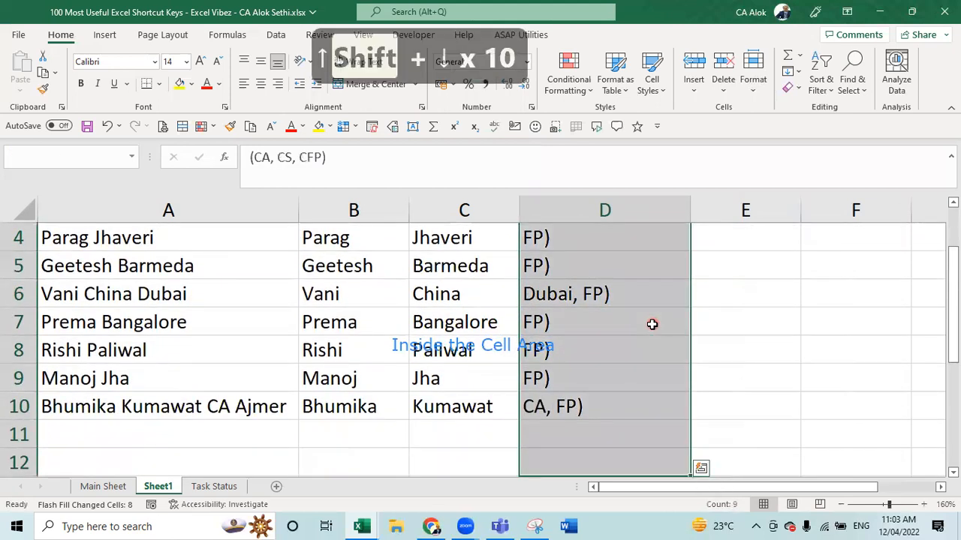
{"action": "key", "text": "Delete"}
{"action": "key", "text": "Up"}
{"action": "key", "text": "Down"}
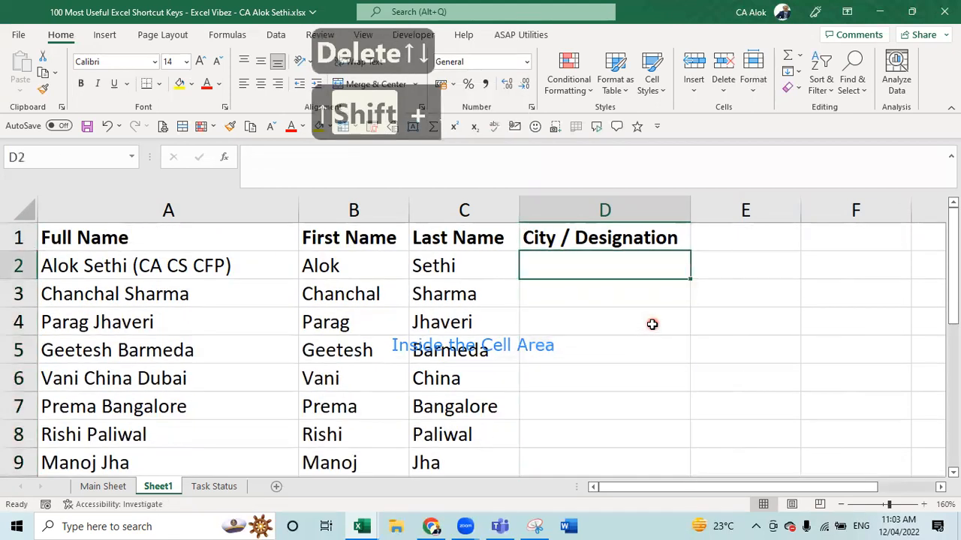
{"action": "key", "text": "Left"}
{"action": "key", "text": "Left"}
{"action": "key", "text": "Left"}
{"action": "key", "text": "Left"}
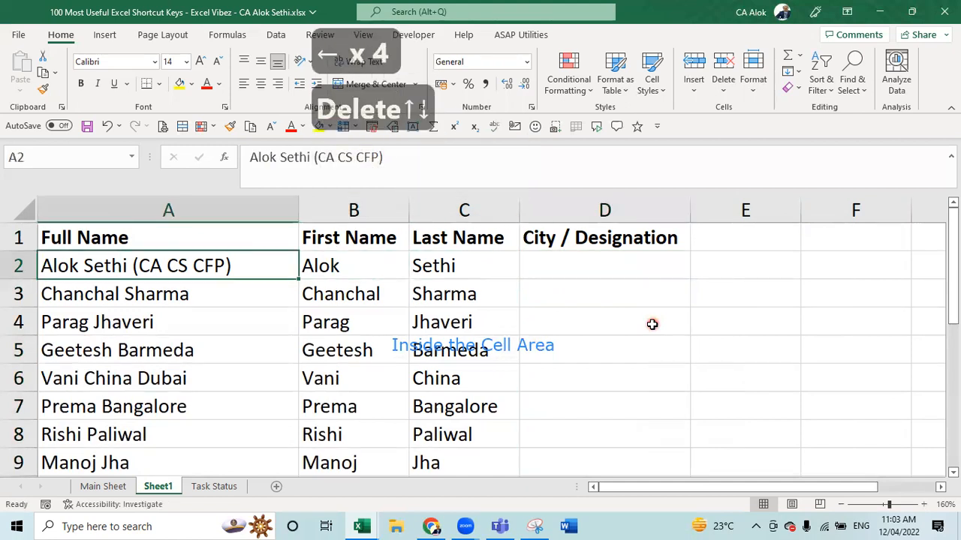
- In A2, delete the bracketed designations and append the city Ajmer
{"action": "key", "text": "F2"}
{"action": "key", "text": "BackSpace"}
{"action": "key", "text": "BackSpace"}
{"action": "key", "text": "BackSpace"}
{"action": "key", "text": "BackSpace"}
{"action": "key", "text": "BackSpace"}
{"action": "key", "text": "BackSpace"}
{"action": "key", "text": "BackSpace"}
{"action": "key", "text": "BackSpace"}
{"action": "key", "text": "BackSpace"}
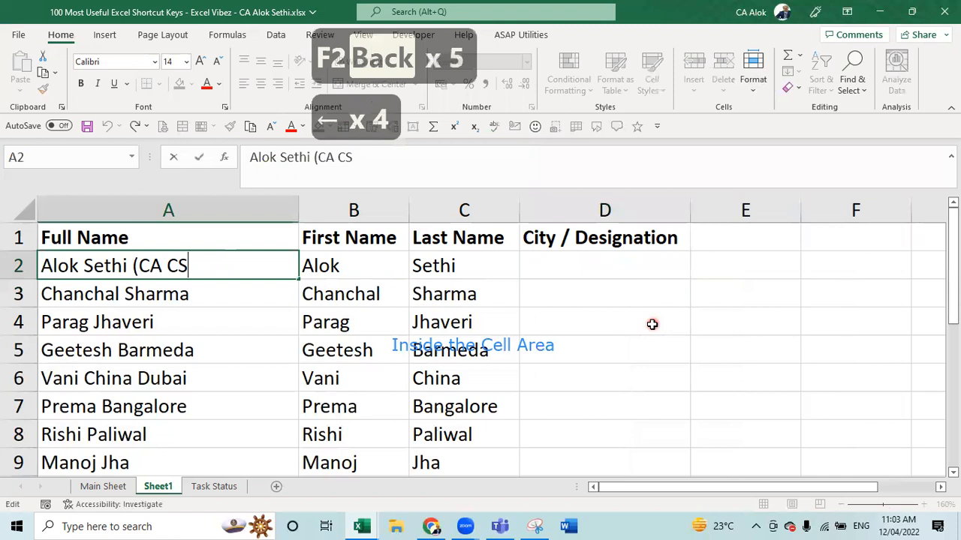
{"action": "key", "text": "BackSpace"}
{"action": "key", "text": "BackSpace"}
{"action": "type", "text": "aJME"}
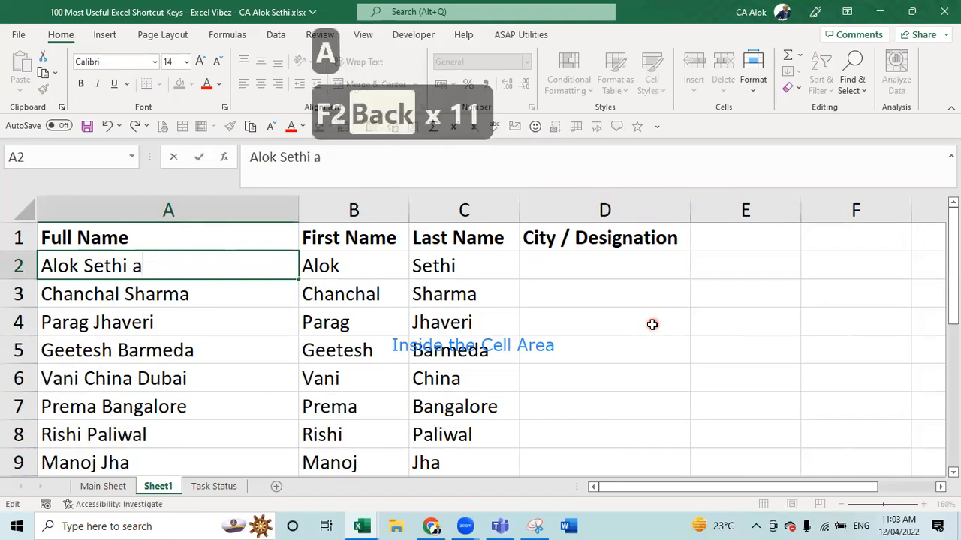
{"action": "key", "text": "BackSpace"}
{"action": "key", "text": "BackSpace"}
{"action": "key", "text": "BackSpace"}
{"action": "key", "text": "BackSpace"}
{"action": "key", "text": "Caps_Lock"}
{"action": "type", "text": "Ajmer"}
{"action": "key", "text": "Return"}
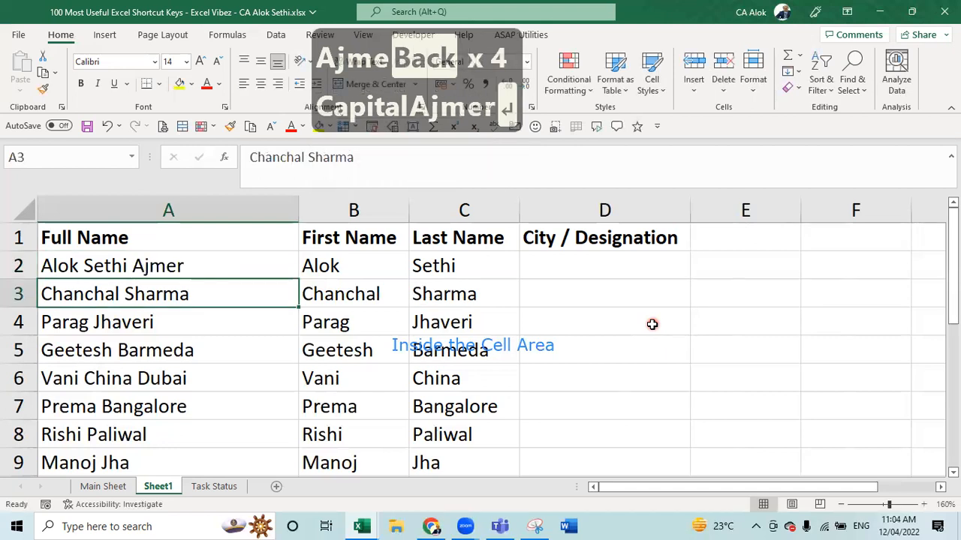
- Append Bhilwara to A3, Ahmedabad to A4 and Chattisgarh to A5
{"action": "key", "text": "F2"}
{"action": "type", "text": "B"}
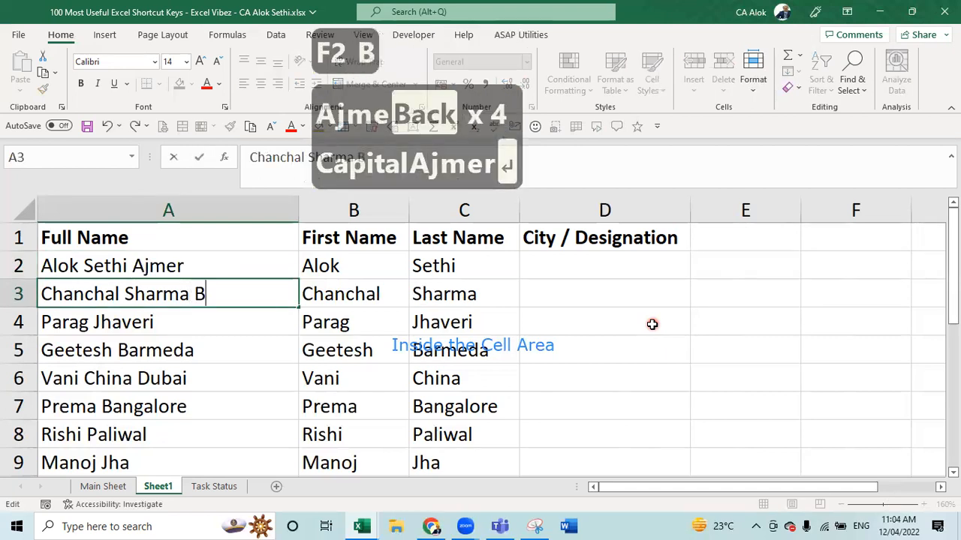
{"action": "type", "text": "hilwara"}
{"action": "key", "text": "Return"}
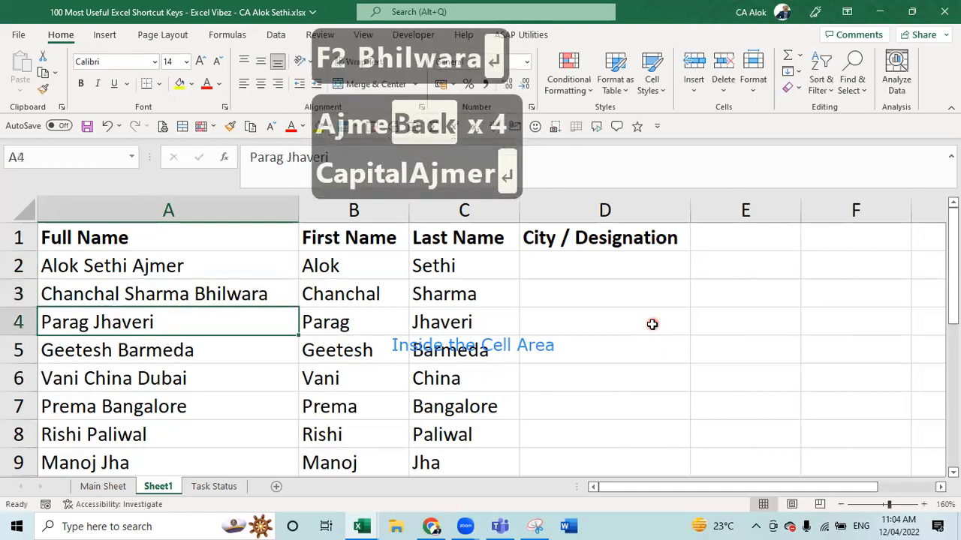
{"action": "key", "text": "F2"}
{"action": "type", "text": "A"}
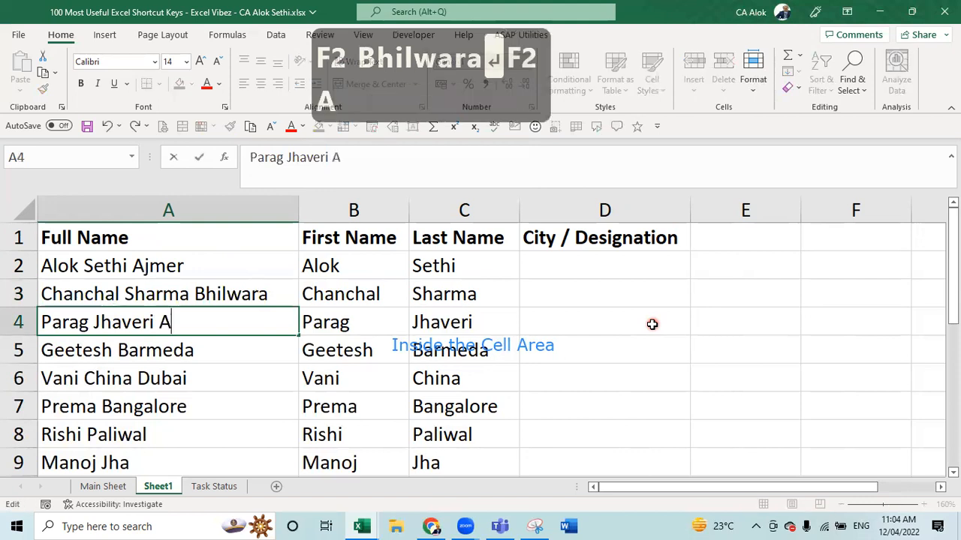
{"action": "type", "text": "hmedabad"}
{"action": "key", "text": "Return"}
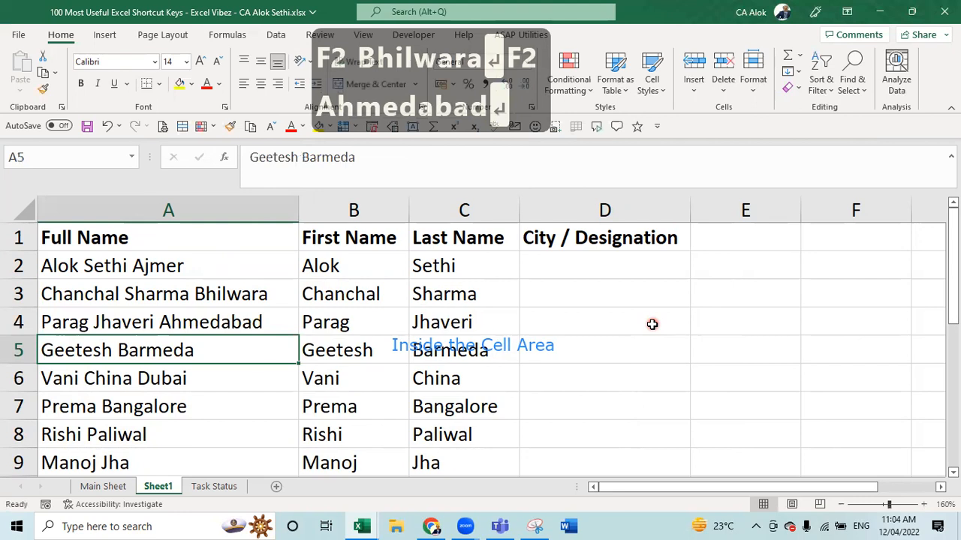
{"action": "key", "text": "Down"}
{"action": "key", "text": "Up"}
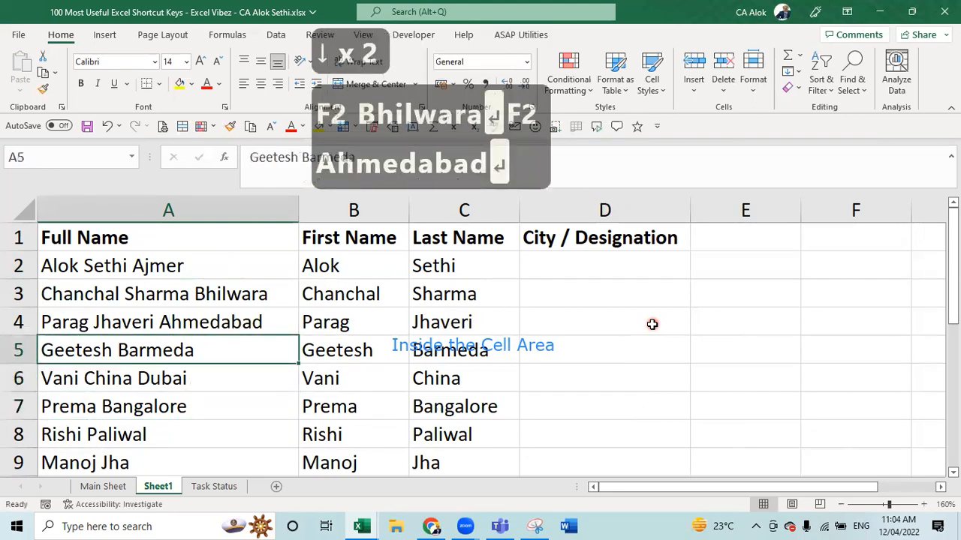
{"action": "key", "text": "F2"}
{"action": "type", "text": "Ch"}
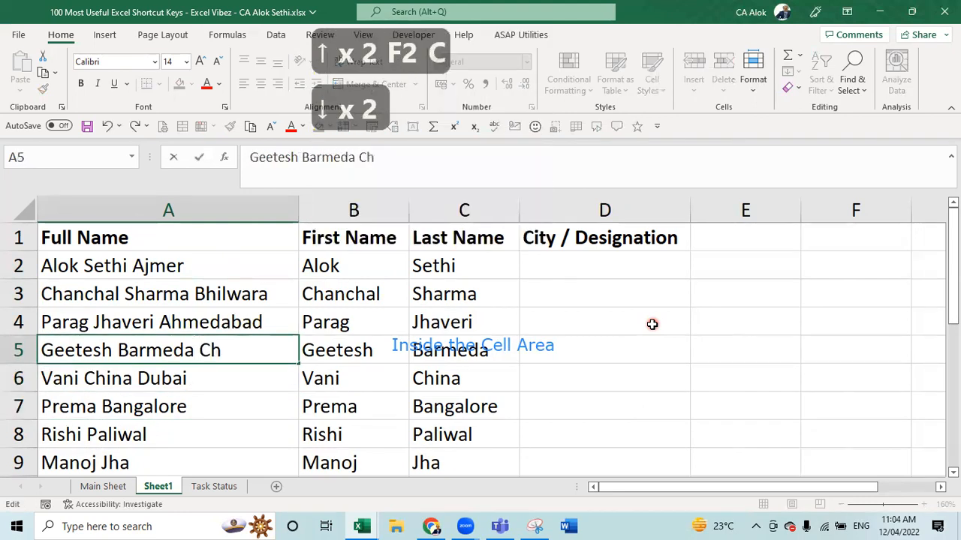
{"action": "type", "text": "attisgarh"}
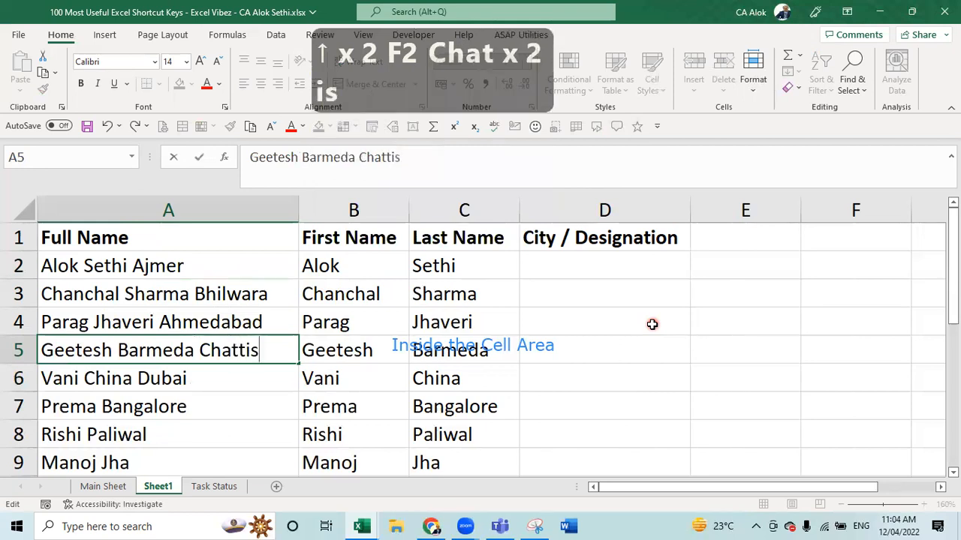
{"action": "key", "text": "Return"}
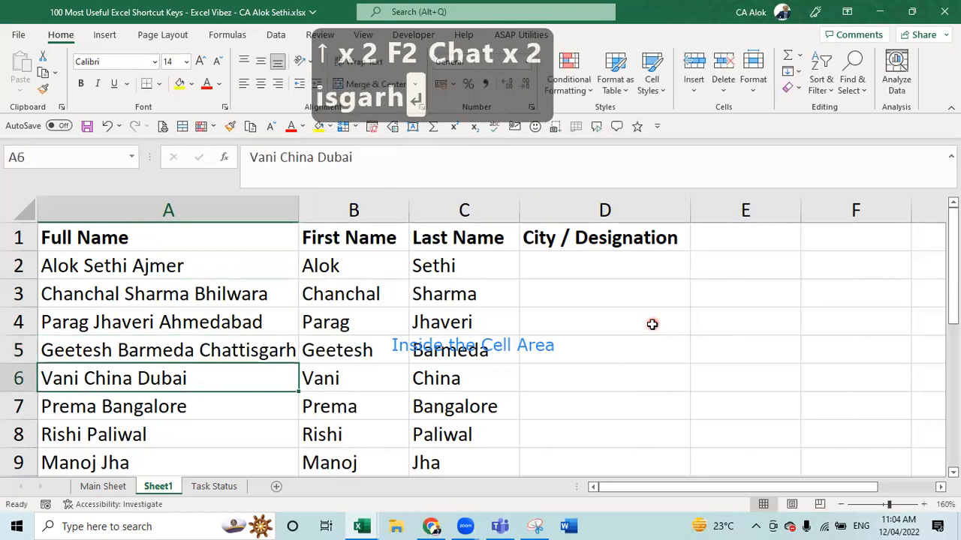
- Add a middle name in A7, append Ajmer to A8, and insert the missing space before Bangalore in A7
{"action": "key", "text": "Down"}
{"action": "key", "text": "F2"}
{"action": "key", "text": "Left"}
{"action": "key", "text": "Left"}
{"action": "key", "text": "Left"}
{"action": "key", "text": "Left"}
{"action": "key", "text": "Left"}
{"action": "key", "text": "Left"}
{"action": "key", "text": "Left"}
{"action": "key", "text": "Left"}
{"action": "key", "text": "Left"}
{"action": "key", "text": "Left"}
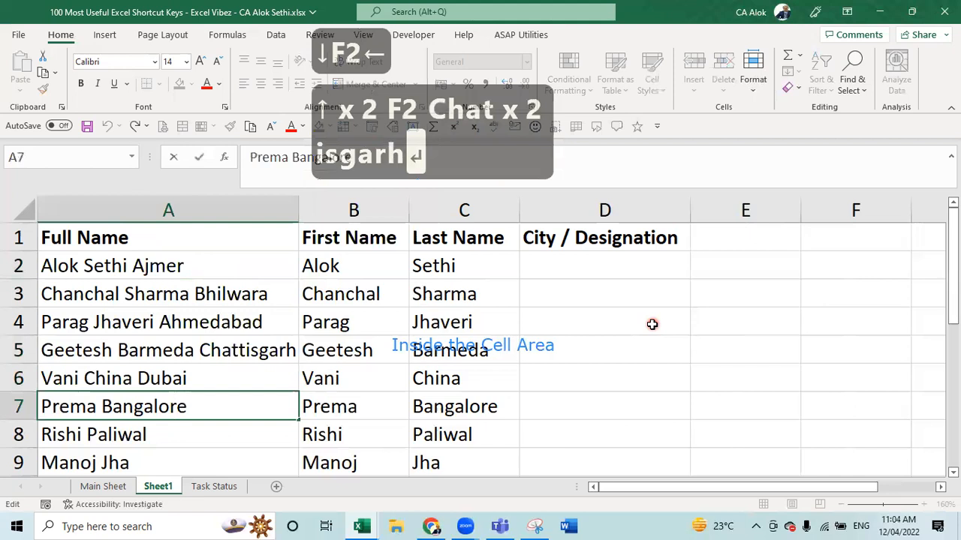
{"action": "key", "text": "Right"}
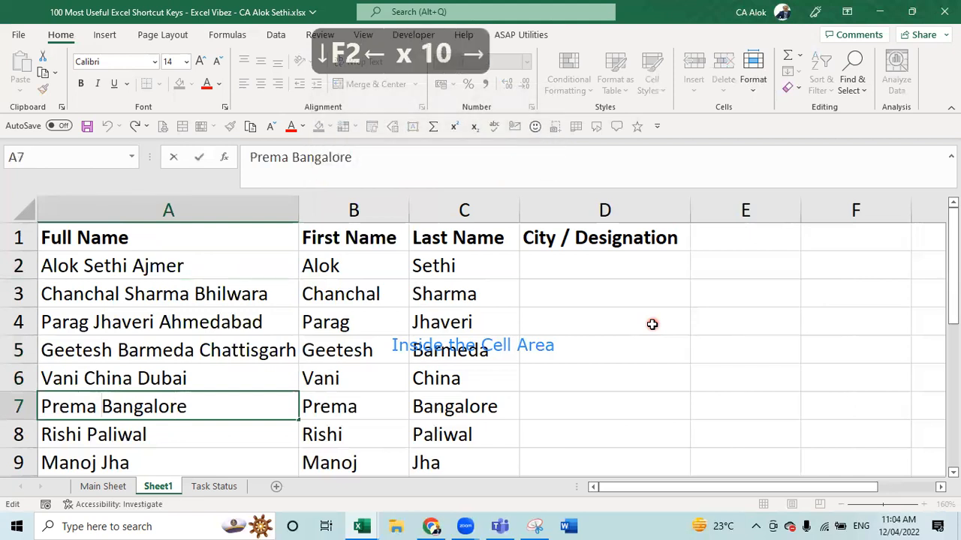
{"action": "type", "text": "Vasu"}
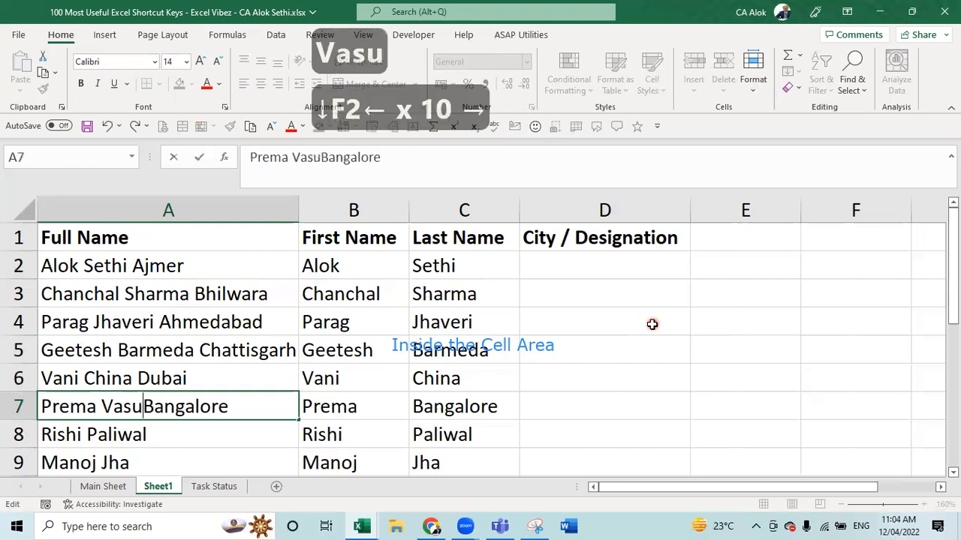
{"action": "key", "text": "Return"}
{"action": "key", "text": "F2"}
{"action": "type", "text": "A"}
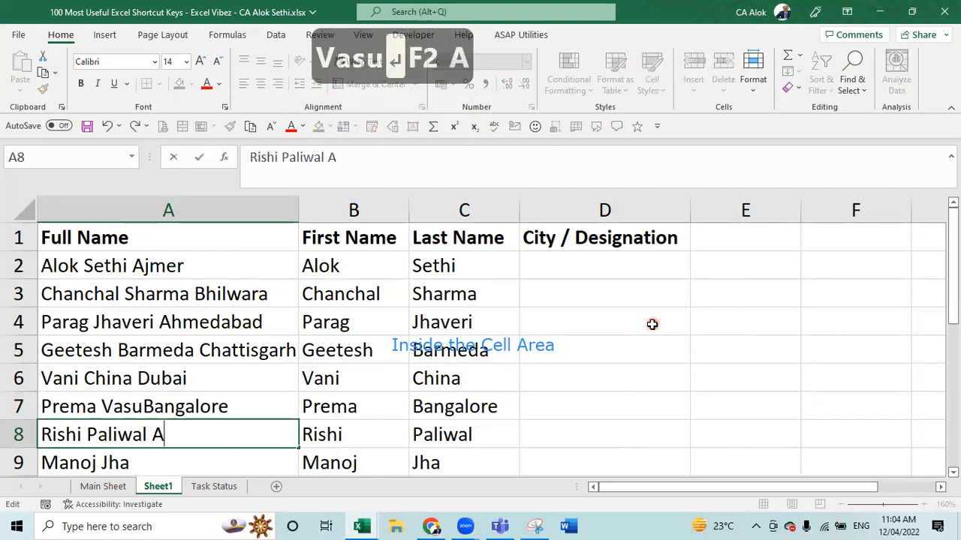
{"action": "type", "text": "jmer"}
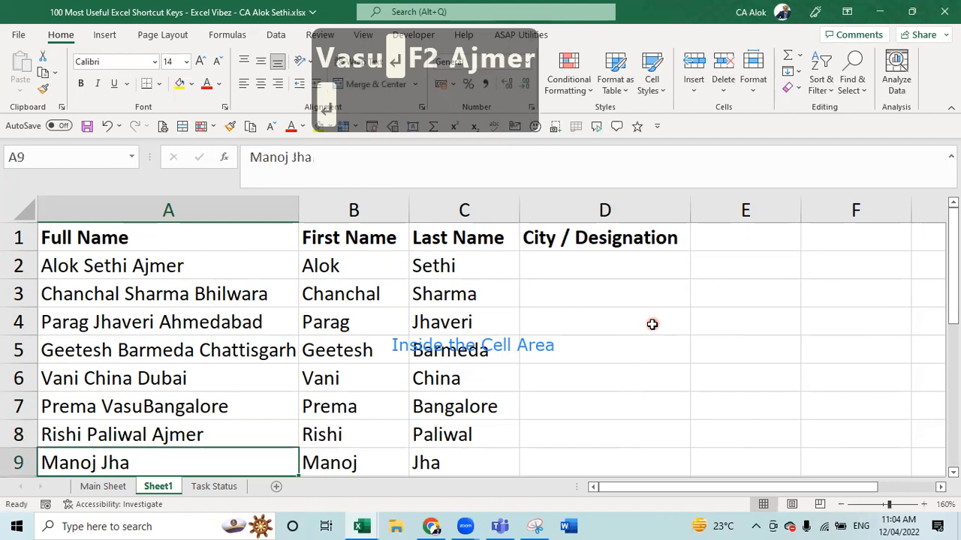
{"action": "key", "text": "Up"}
{"action": "key", "text": "Up"}
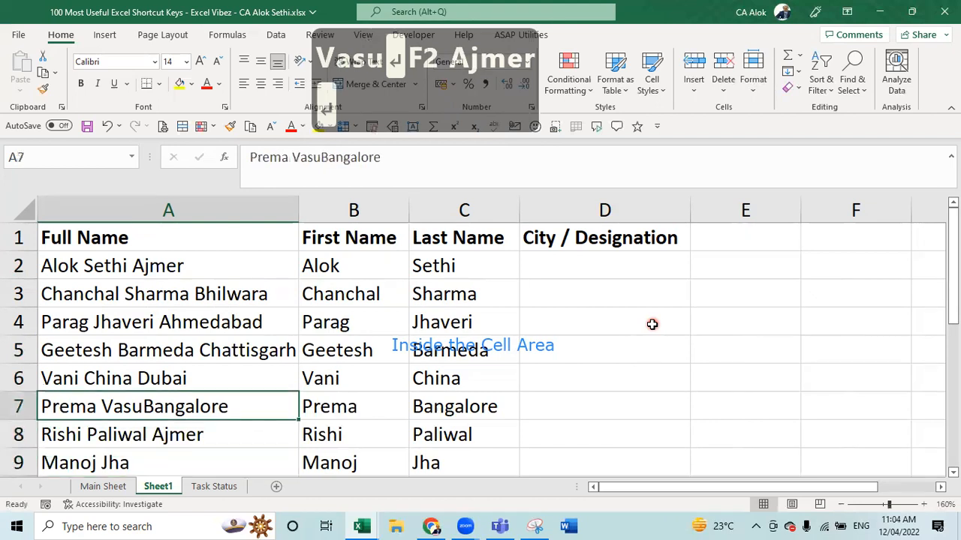
{"action": "key", "text": "F2"}
{"action": "key", "text": "Left"}
{"action": "key", "text": "Left"}
{"action": "key", "text": "Left"}
{"action": "key", "text": "Left"}
{"action": "key", "text": "Left"}
{"action": "key", "text": "Left"}
{"action": "key", "text": "Left"}
{"action": "key", "text": "Left"}
{"action": "key", "text": "Left"}
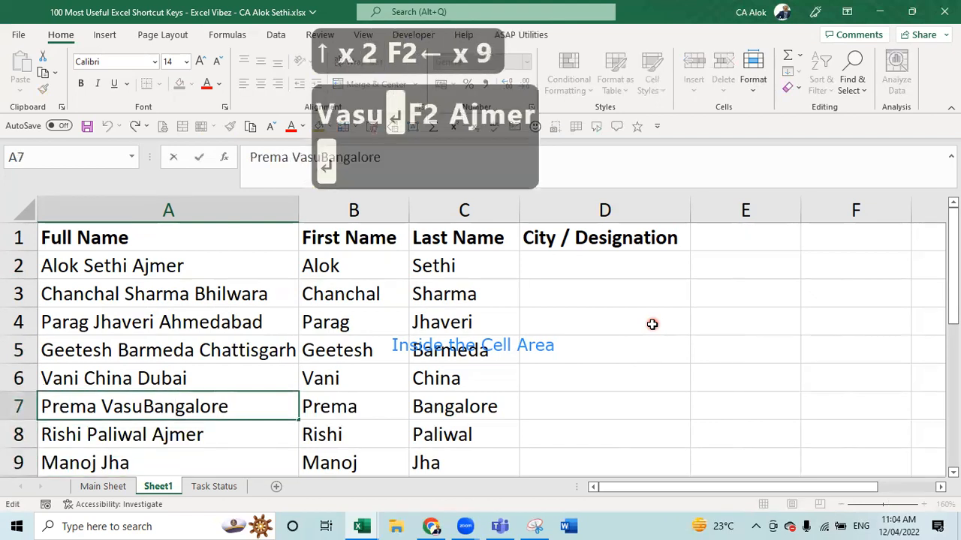
{"action": "key", "text": "Return"}
{"action": "key", "text": "Return"}
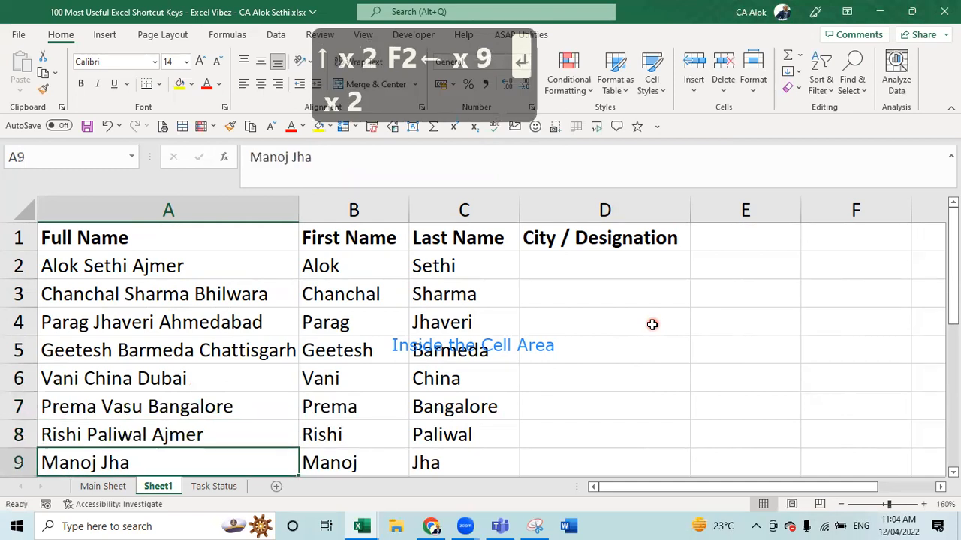
- Append Jodhpur to A9 and remove the 'CA ' designation from A10
{"action": "key", "text": "F2"}
{"action": "type", "text": "J"}
{"action": "type", "text": "odhpo"}
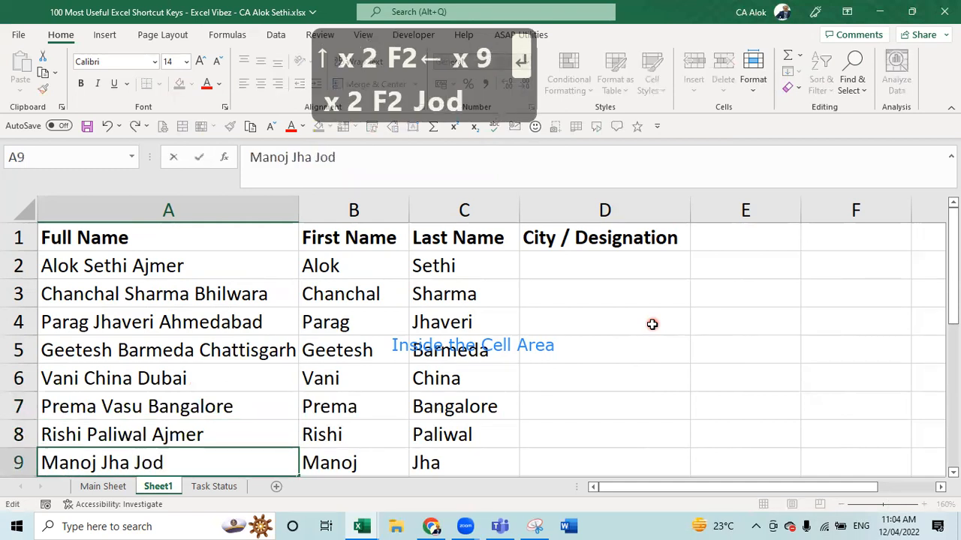
{"action": "key", "text": "BackSpace"}
{"action": "type", "text": "ur"}
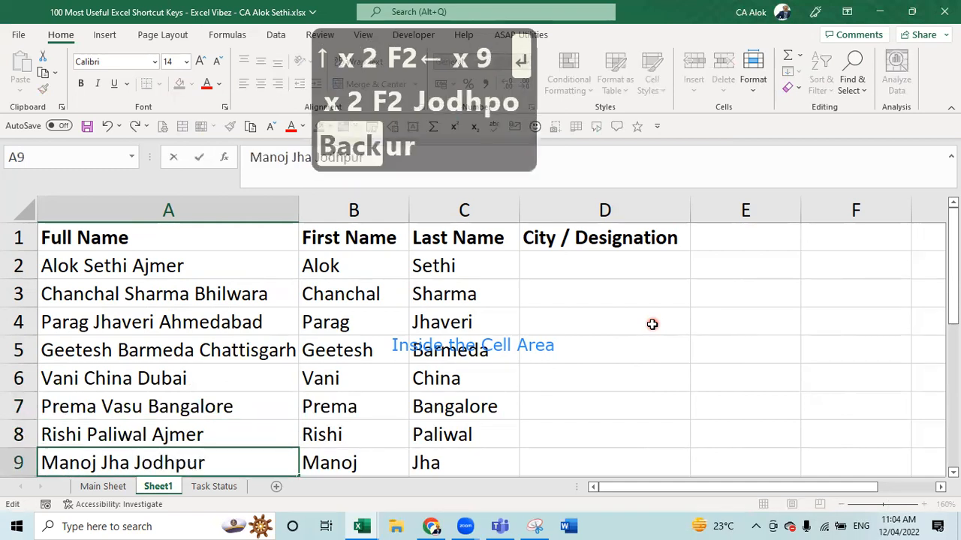
{"action": "key", "text": "Return"}
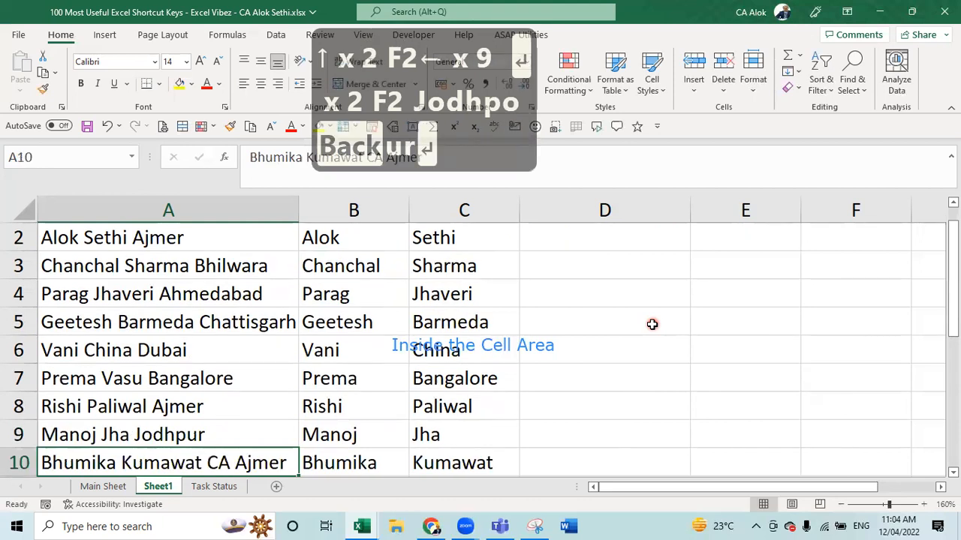
{"action": "key", "text": "F2"}
{"action": "key", "text": "Left"}
{"action": "key", "text": "Left"}
{"action": "key", "text": "Left"}
{"action": "key", "text": "Left"}
{"action": "key", "text": "Left"}
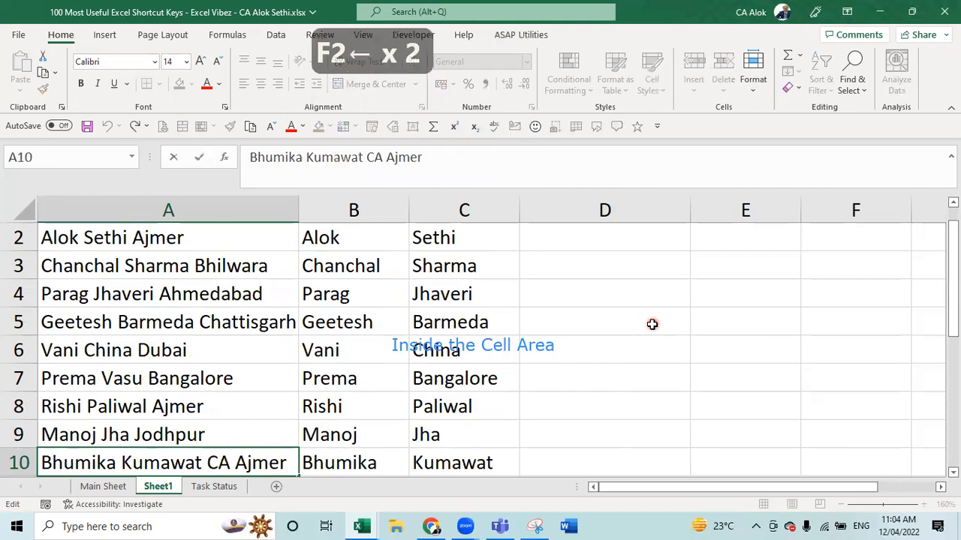
{"action": "key", "text": "BackSpace"}
{"action": "key", "text": "BackSpace"}
{"action": "key", "text": "BackSpace"}
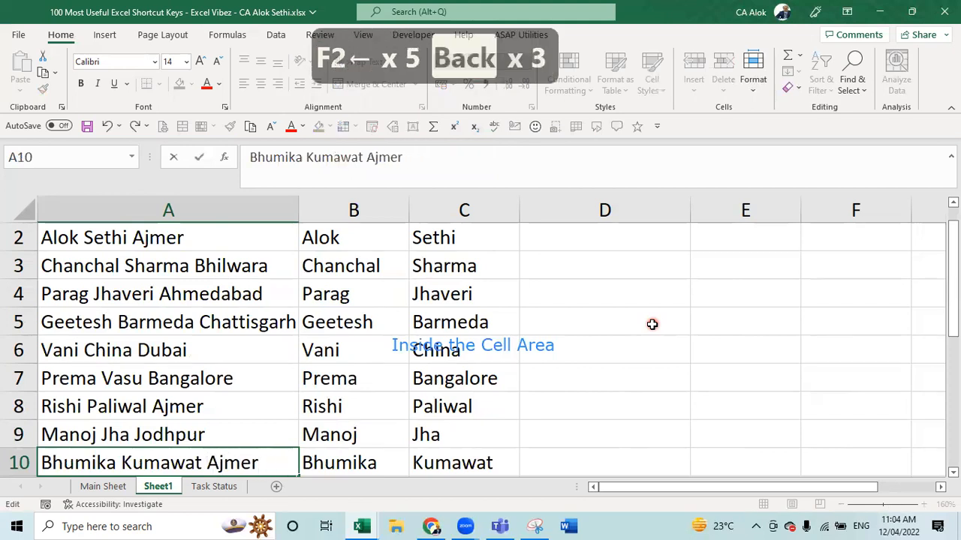
{"action": "key", "text": "Return"}
{"action": "key", "text": "Up"}
{"action": "key", "text": "Up"}
{"action": "key", "text": "Up"}
{"action": "key", "text": "Up"}
{"action": "key", "text": "Up"}
{"action": "key", "text": "Up"}
{"action": "key", "text": "Up"}
{"action": "key", "text": "Up"}
{"action": "key", "text": "Up"}
{"action": "key", "text": "Up"}
{"action": "key", "text": "Up"}
{"action": "key", "text": "Up"}
{"action": "key", "text": "Up"}
{"action": "key", "text": "Up"}
{"action": "key", "text": "Up"}
{"action": "key", "text": "Up"}
{"action": "key", "text": "Up"}
{"action": "key", "text": "Up"}
{"action": "key", "text": "Up"}
{"action": "key", "text": "Up"}
{"action": "key", "text": "Up"}
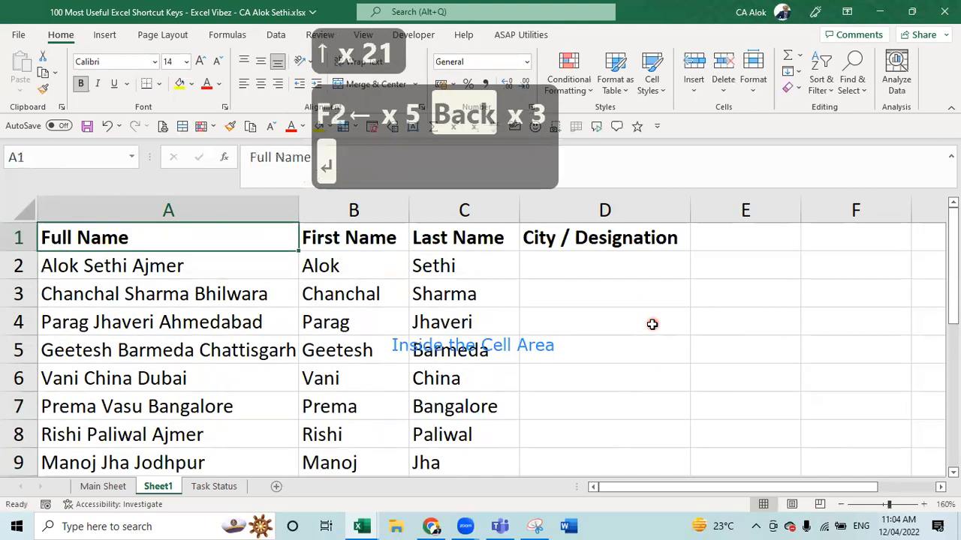
{"action": "key", "text": "Right"}
{"action": "key", "text": "Right"}
- Enter Ajmer in D2 as the example and Flash Fill each row's city down column D
{"action": "key", "text": "Down"}
{"action": "key", "text": "Right"}
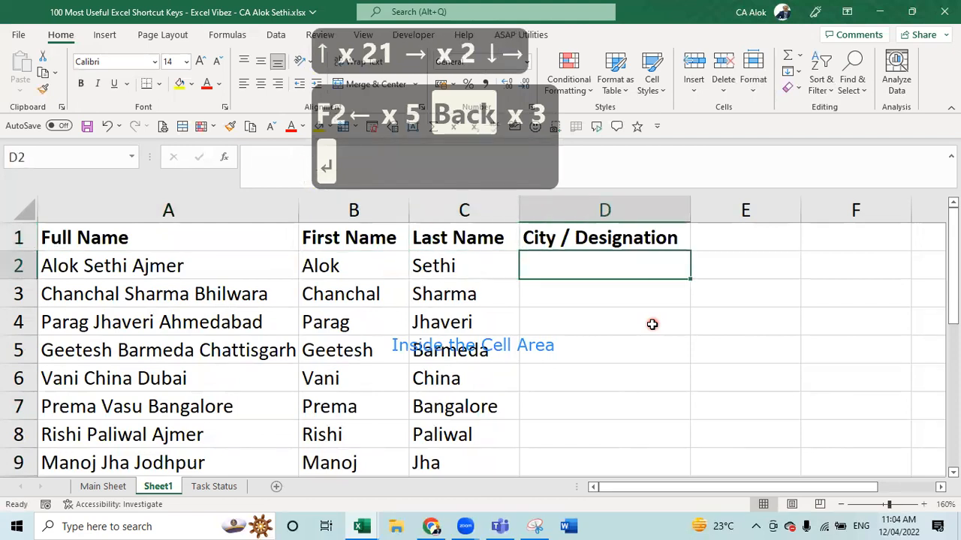
{"action": "type", "text": "Ajmer"}
{"action": "key", "text": "BackSpace"}
{"action": "type", "text": "er"}
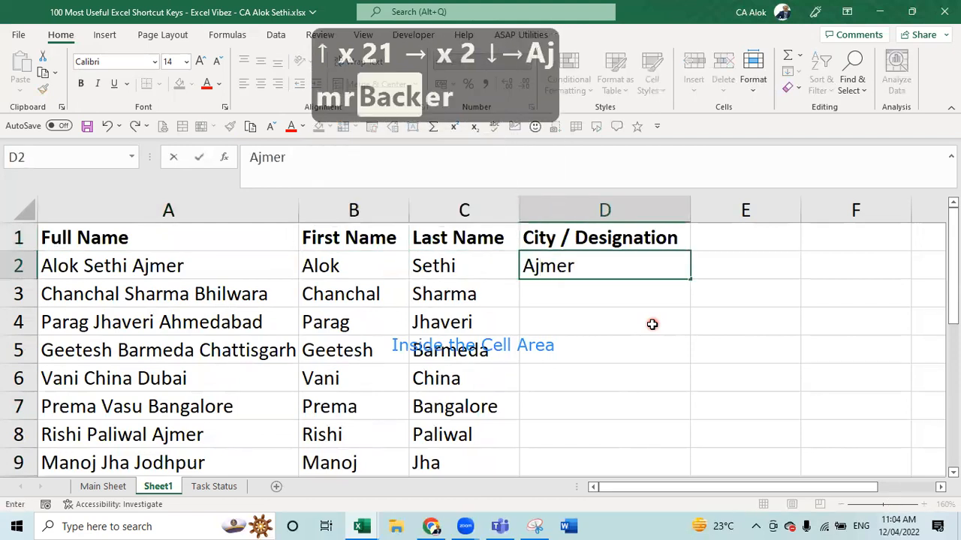
{"action": "key", "text": "Return"}
{"action": "left_click", "coordinate": [530, 345]}
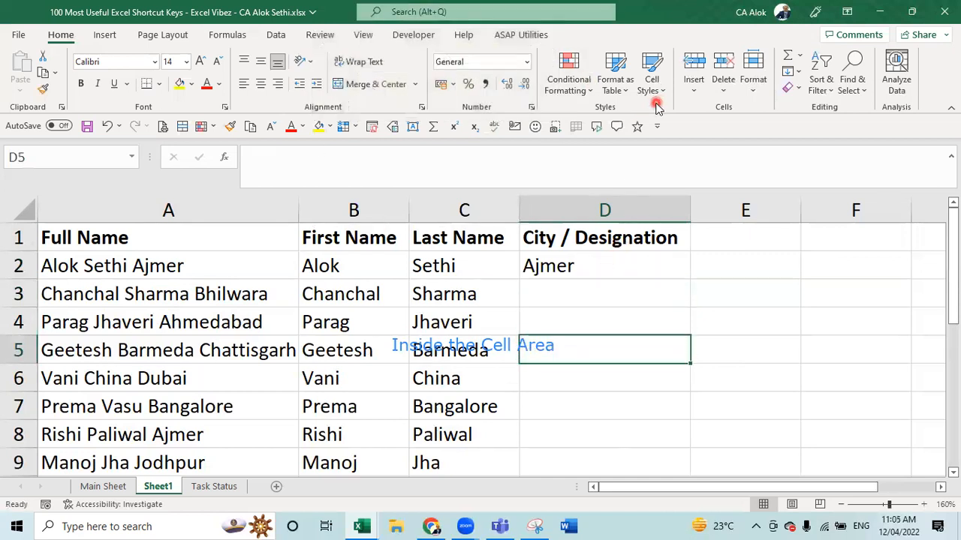
{"action": "left_click", "coordinate": [606, 264]}
{"action": "key", "text": "Down"}
{"action": "key", "text": "Down"}
{"action": "key", "text": "Down"}
{"action": "key", "text": "Down"}
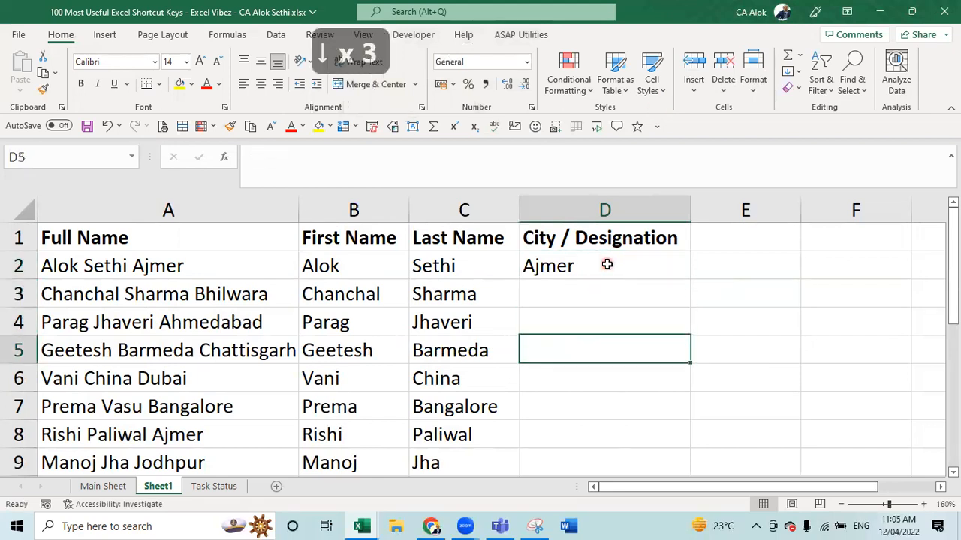
{"action": "key", "text": "ctrl+e"}
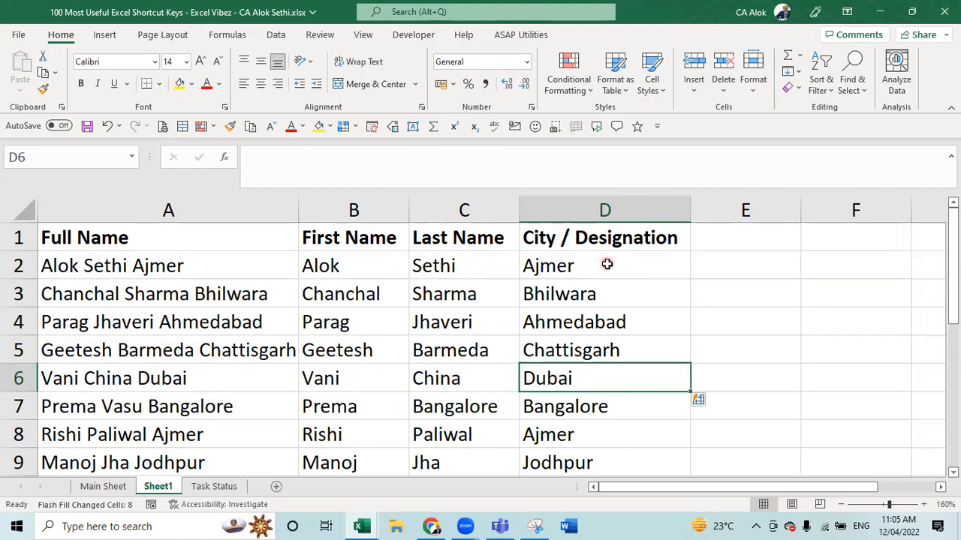
{"action": "key", "text": "Right"}
{"action": "key", "text": "Up"}
{"action": "key", "text": "Up"}
{"action": "key", "text": "Up"}
{"action": "key", "text": "Up"}
{"action": "key", "text": "Up"}
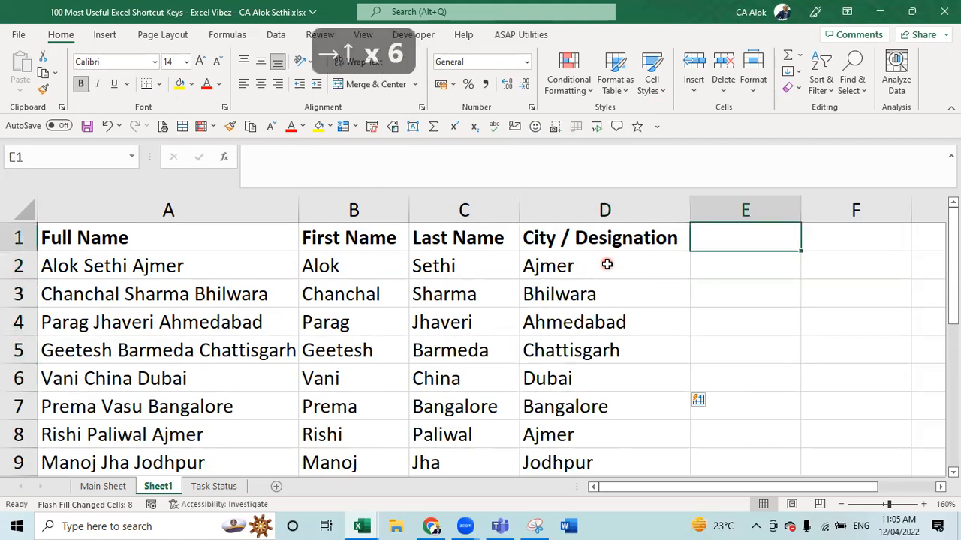
- Enter Sunday, Monday and Tueday in E1:E3 and try Flash Fill on column E
{"action": "type", "text": "Sunday"}
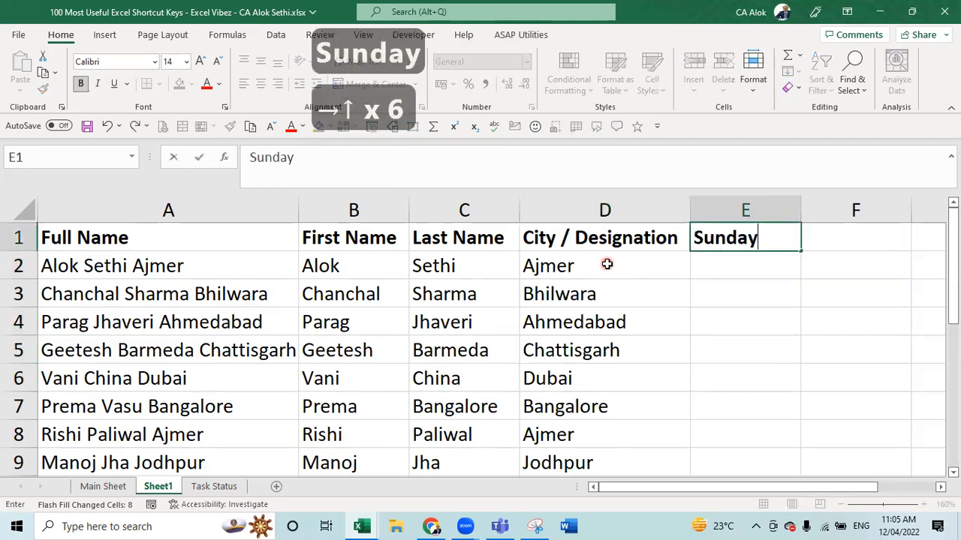
{"action": "key", "text": "Return"}
{"action": "type", "text": "Monday"}
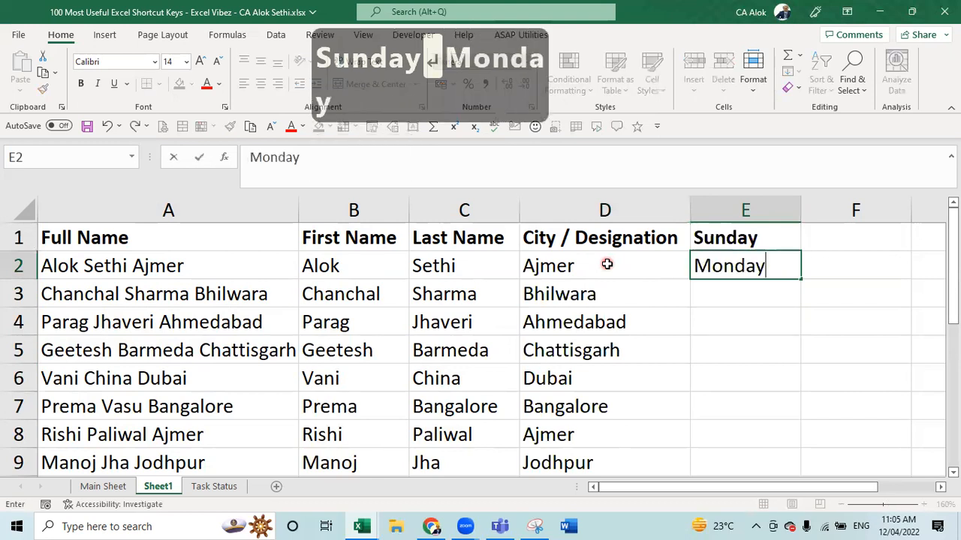
{"action": "key", "text": "Return"}
{"action": "type", "text": "T"}
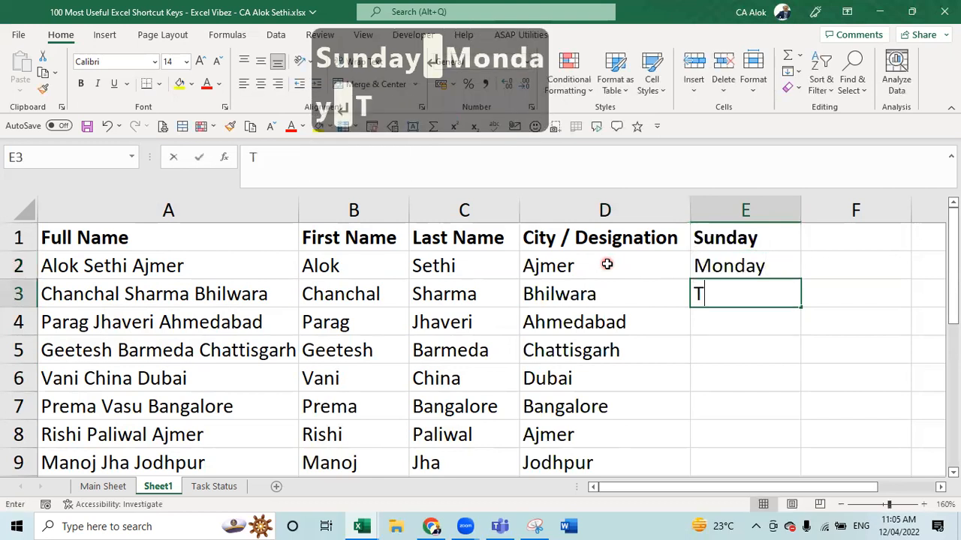
{"action": "type", "text": "uedsy"}
{"action": "key", "text": "BackSpace"}
{"action": "key", "text": "BackSpace"}
{"action": "key", "text": "BackSpace"}
{"action": "type", "text": "say"}
{"action": "key", "text": "BackSpace"}
{"action": "key", "text": "BackSpace"}
{"action": "key", "text": "BackSpace"}
{"action": "type", "text": "day"}
{"action": "key", "text": "Return"}
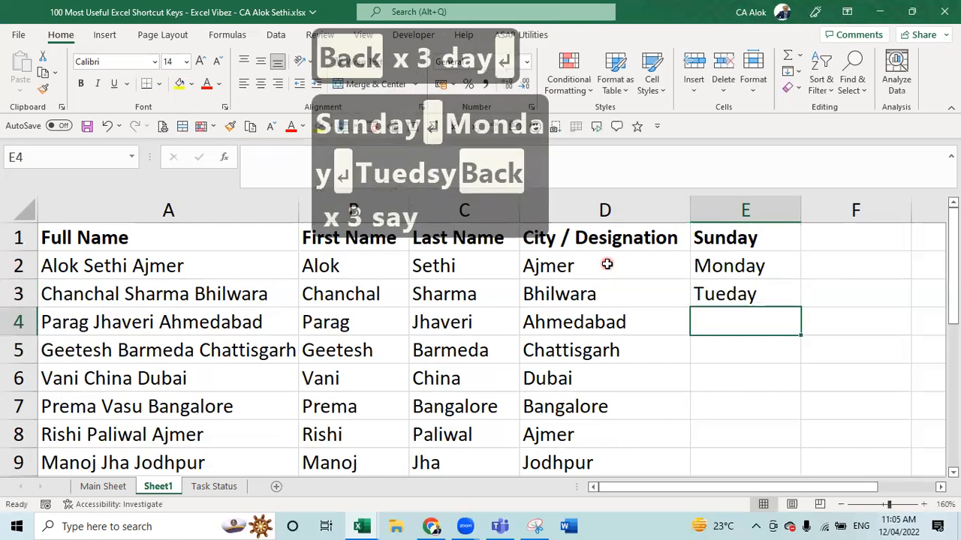
{"action": "key", "text": "ctrl+e"}
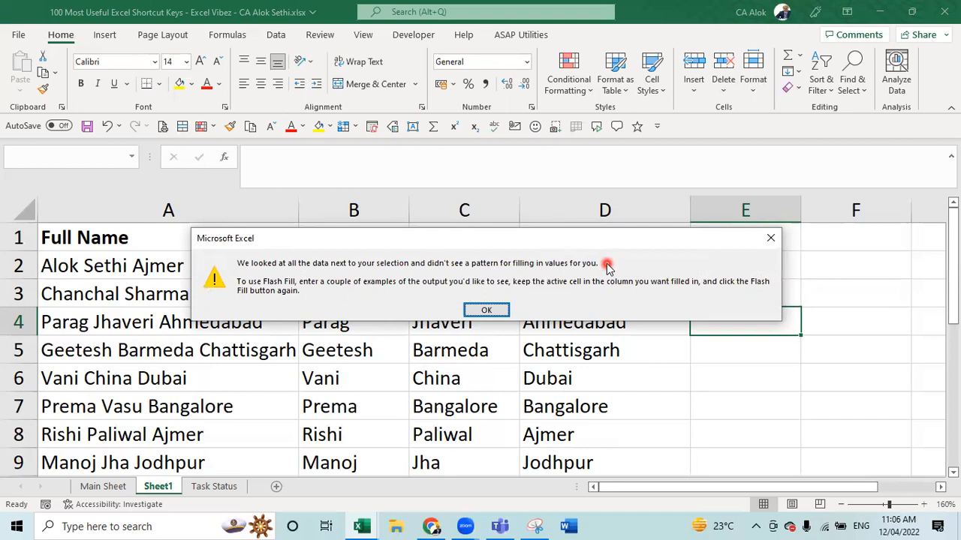
- Dismiss the Flash Fill warning and retry Flash Fill from F1, which fails again
{"action": "key", "text": "Escape"}
{"action": "key", "text": "Right"}
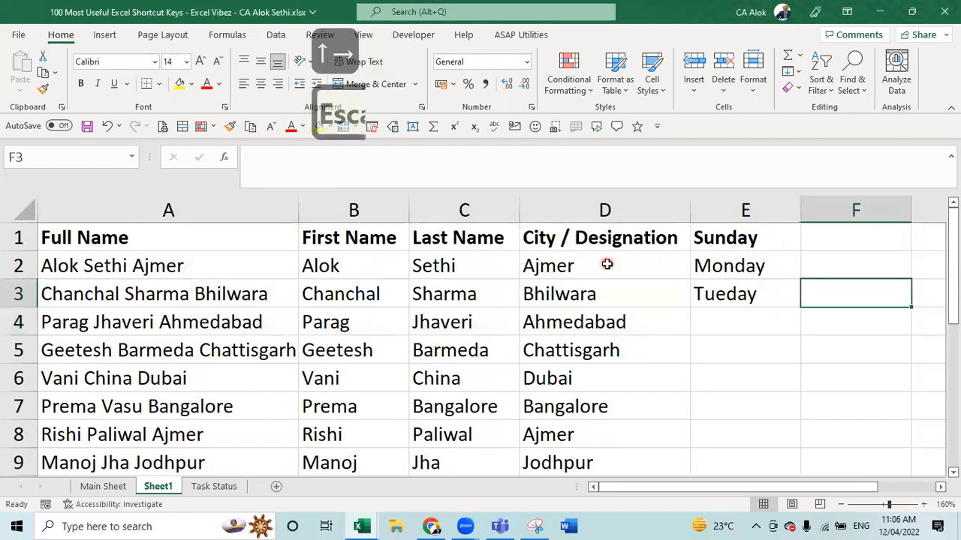
{"action": "key", "text": "Up"}
{"action": "key", "text": "Up"}
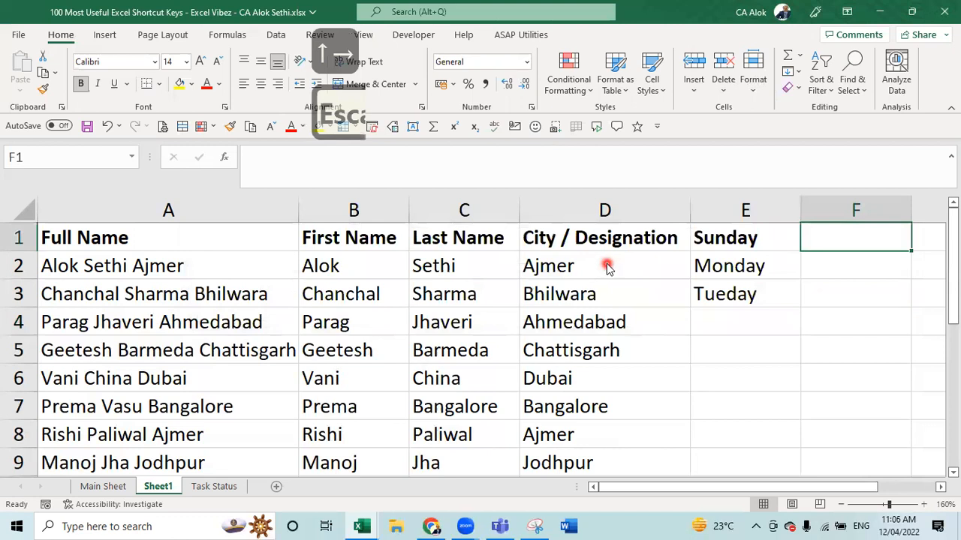
{"action": "key", "text": "ctrl+e"}
{"action": "key", "text": "Escape"}
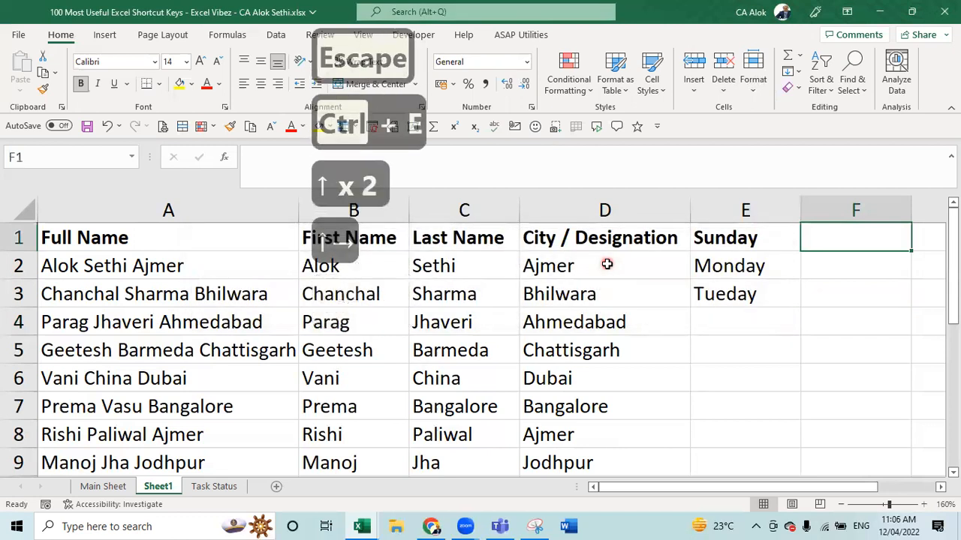
{"action": "key", "text": "Down"}
{"action": "key", "text": "Down"}
{"action": "key", "text": "Left"}
- Correct E3 to Tuesday and add Wednesday in E4
{"action": "key", "text": "F2"}
{"action": "key", "text": "Left"}
{"action": "key", "text": "Left"}
{"action": "key", "text": "Left"}
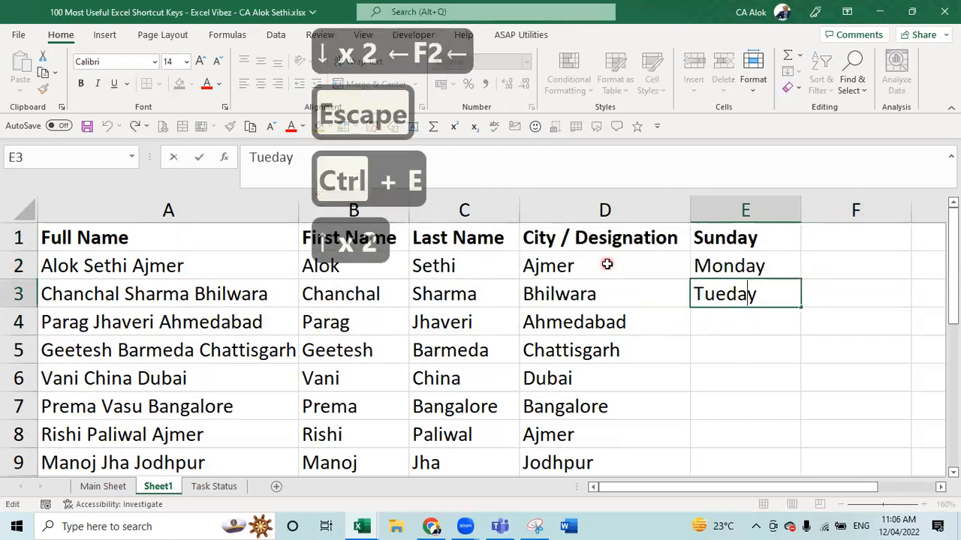
{"action": "type", "text": "s"}
{"action": "key", "text": "Return"}
{"action": "type", "text": "W"}
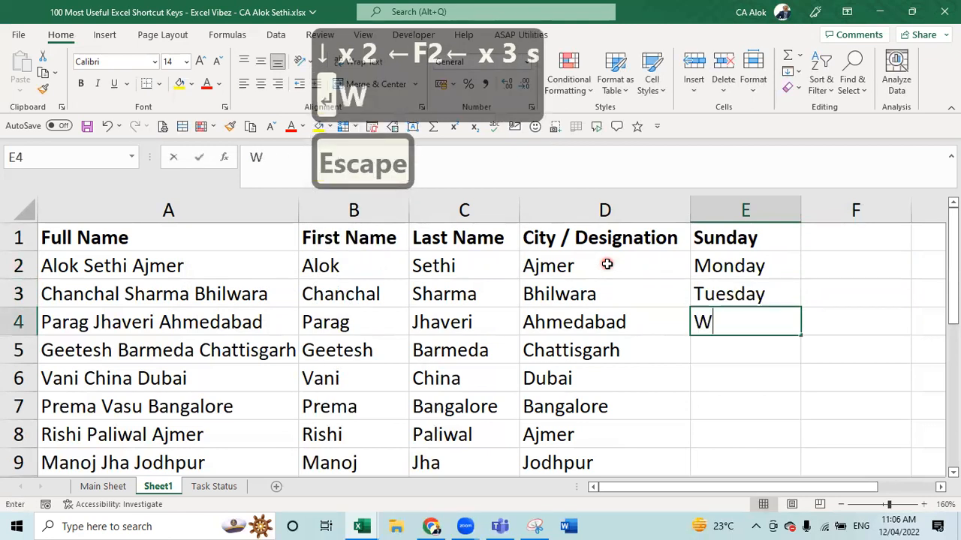
{"action": "type", "text": "ednesday"}
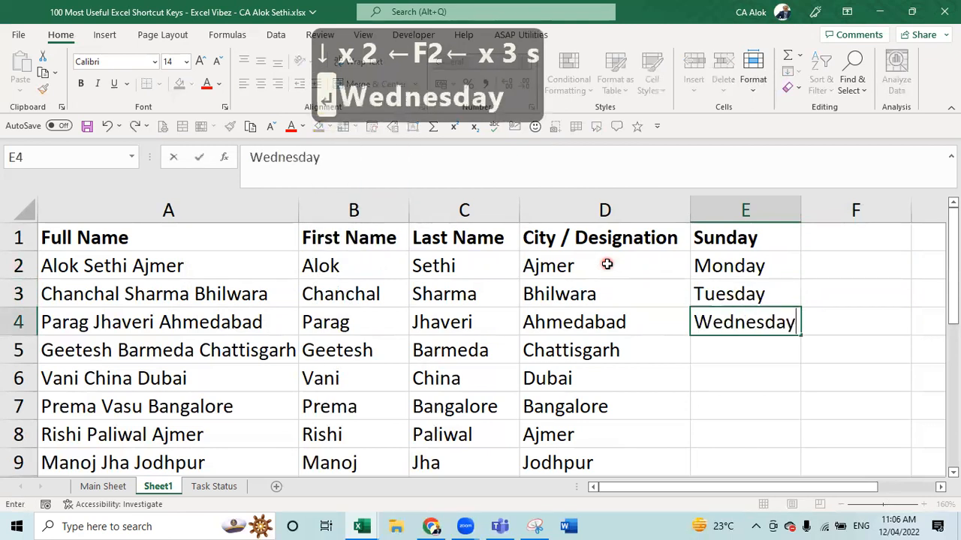
{"action": "key", "text": "Return"}
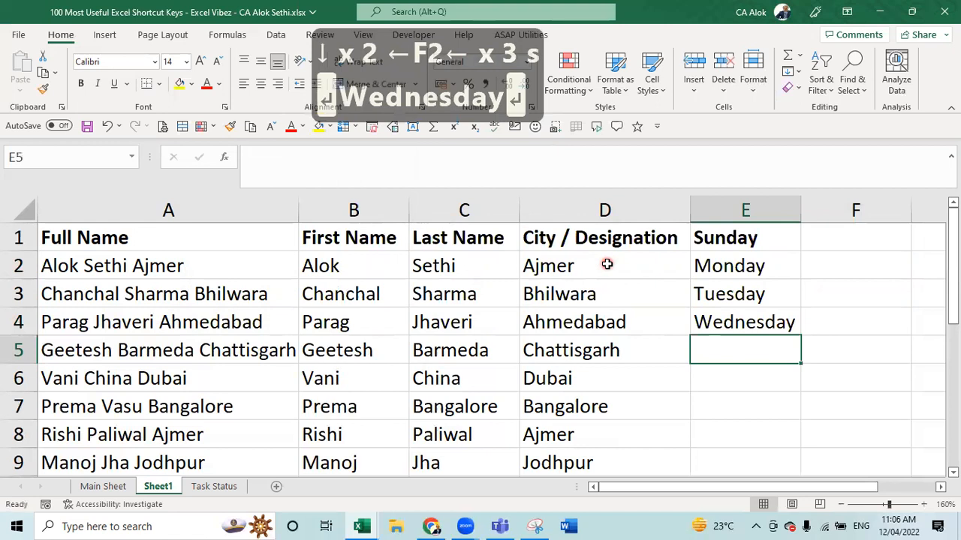
- Retry Flash Fill on the selected day names, then clear Sunday through Wednesday from E1:E5
{"action": "key", "text": "Up"}
{"action": "key", "text": "Up"}
{"action": "key", "text": "Up"}
{"action": "key", "text": "Up"}
{"action": "key", "text": "shift+Down"}
{"action": "key", "text": "shift+Down"}
{"action": "key", "text": "shift+Down"}
{"action": "key", "text": "shift+Down"}
{"action": "key", "text": "shift+Down"}
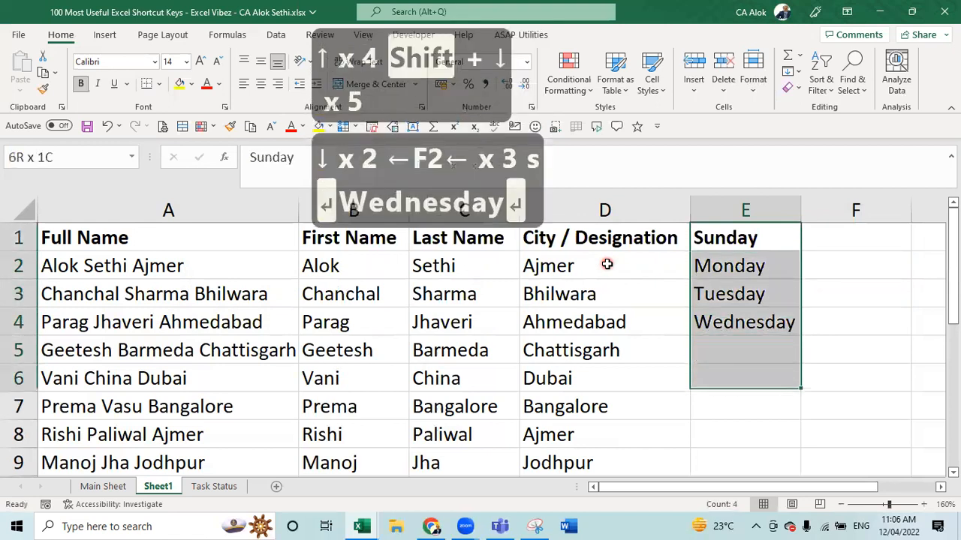
{"action": "key", "text": "shift+Down"}
{"action": "key", "text": "shift+Down"}
{"action": "key", "text": "shift+Down"}
{"action": "key", "text": "ctrl+e"}
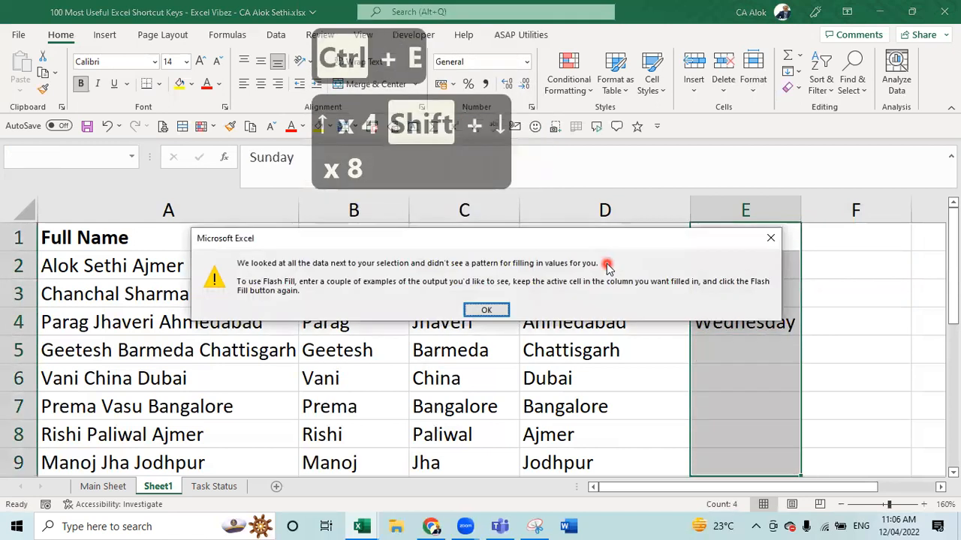
{"action": "key", "text": "Return"}
{"action": "key", "text": "Down"}
{"action": "key", "text": "Down"}
{"action": "key", "text": "Down"}
{"action": "key", "text": "Up"}
{"action": "key", "text": "Up"}
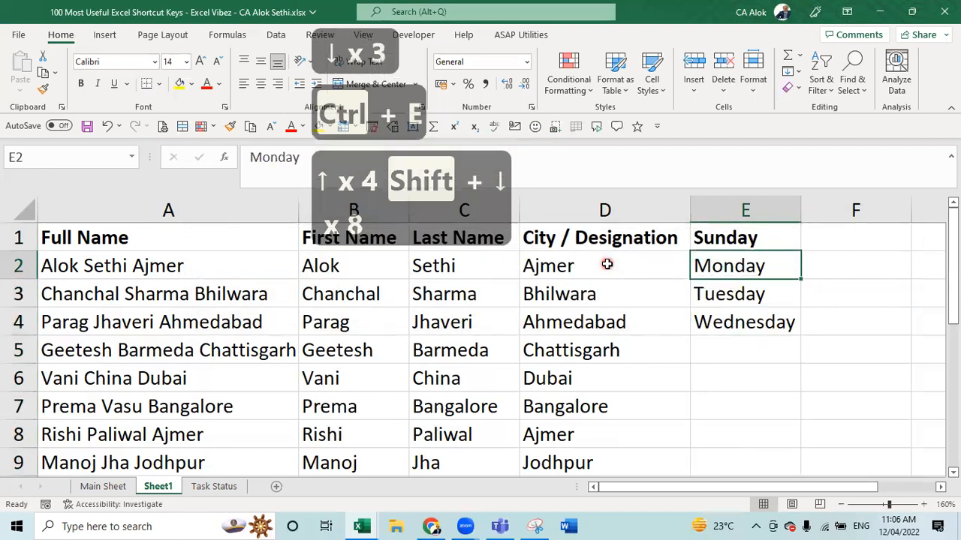
{"action": "key", "text": "Up"}
{"action": "key", "text": "shift+Down"}
{"action": "key", "text": "shift+Down"}
{"action": "key", "text": "shift+Down"}
{"action": "key", "text": "shift+Down"}
{"action": "key", "text": "Delete"}
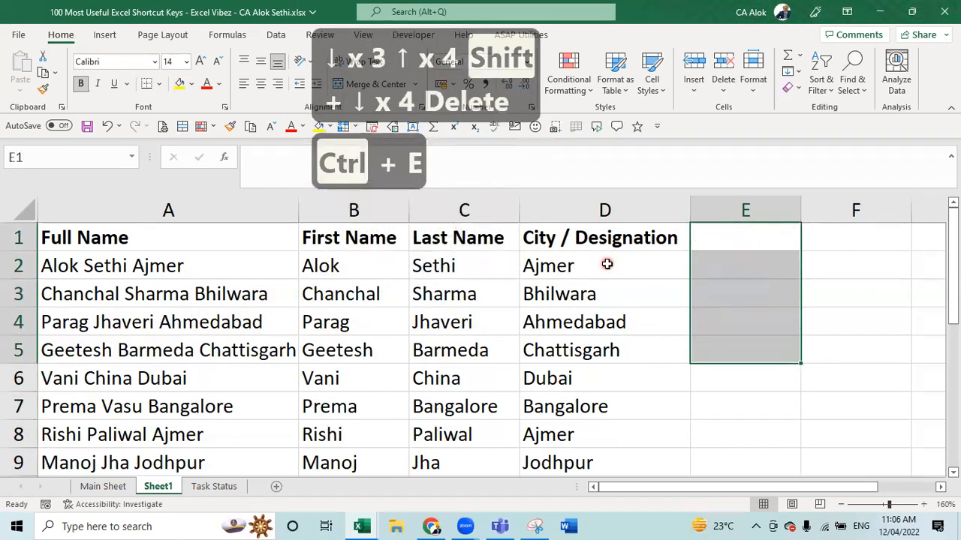
- Enter the numbers 1 through 5 in E1:E5
{"action": "key", "text": "Up"}
{"action": "type", "text": "1"}
{"action": "key", "text": "Return"}
{"action": "type", "text": "2"}
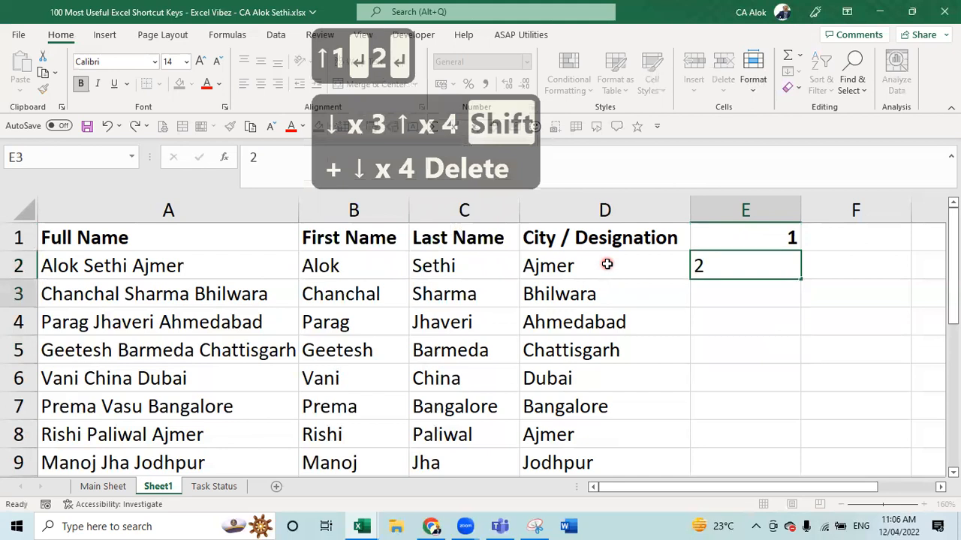
{"action": "key", "text": "Return"}
{"action": "type", "text": "3"}
{"action": "key", "text": "Return"}
{"action": "type", "text": "4"}
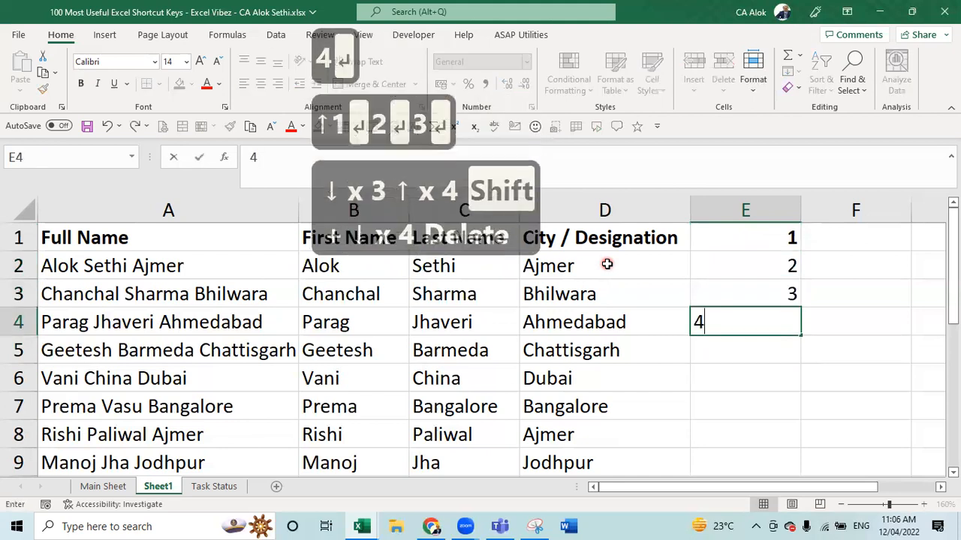
{"action": "key", "text": "Return"}
{"action": "type", "text": "5"}
{"action": "key", "text": "Return"}
{"action": "key", "text": "Return"}
- Select E3:E5 and try Flash Fill, dismissing the no-pattern warning
{"action": "key", "text": "Up"}
{"action": "key", "text": "Up"}
{"action": "key", "text": "Up"}
{"action": "key", "text": "Up"}
{"action": "key", "text": "Up"}
{"action": "key", "text": "Down"}
{"action": "key", "text": "shift+Down"}
{"action": "key", "text": "shift+Down"}
{"action": "key", "text": "shift+Down"}
{"action": "key", "text": "shift+Down"}
{"action": "key", "text": "shift+Down"}
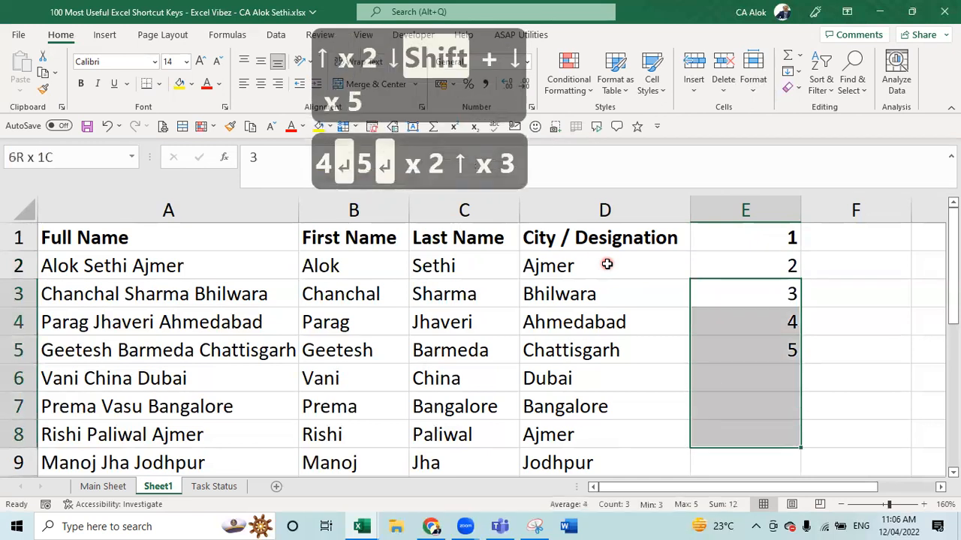
{"action": "key", "text": "ctrl+e"}
{"action": "key", "text": "Escape"}
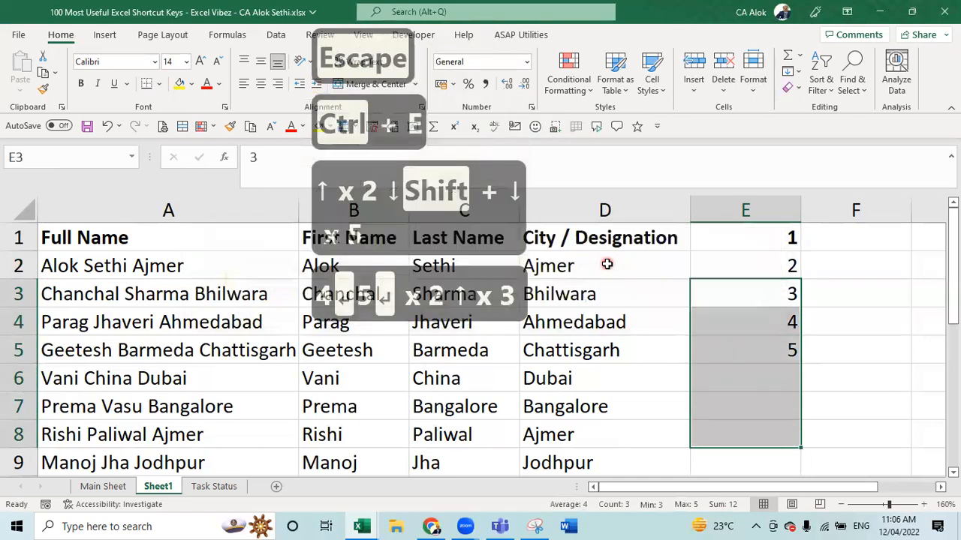
- Clear the 3 and 4 from E3 and E4, retry Flash Fill, and select E1:E5
{"action": "key", "text": "Up"}
{"action": "key", "text": "Down"}
{"action": "key", "text": "Down"}
{"action": "key", "text": "Up"}
{"action": "key", "text": "Delete"}
{"action": "key", "text": "Down"}
{"action": "key", "text": "Delete"}
{"action": "key", "text": "Up"}
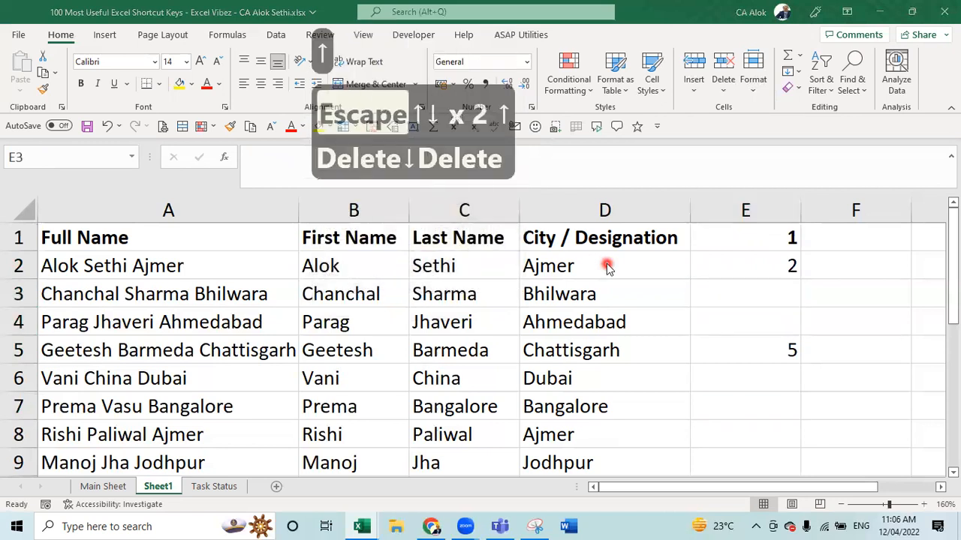
{"action": "key", "text": "Escape"}
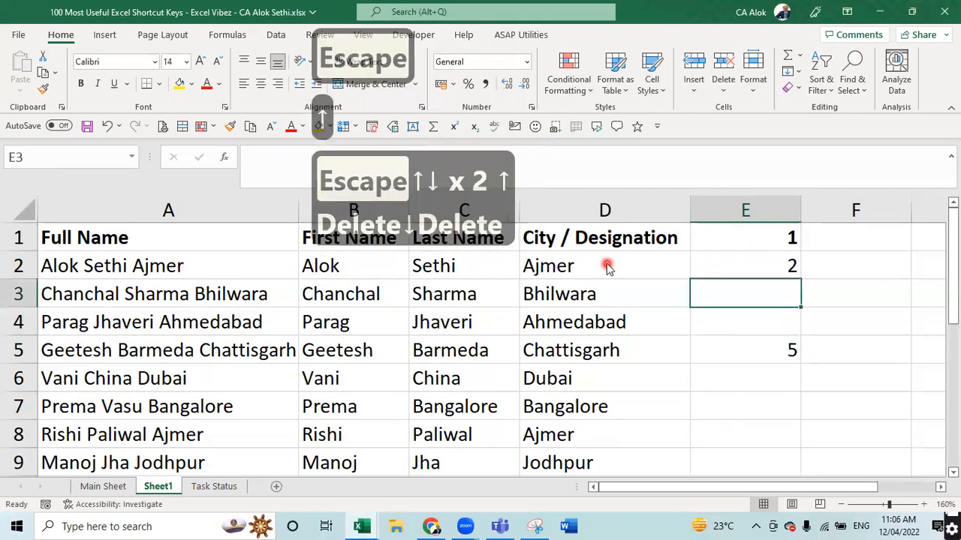
{"action": "key", "text": "ctrl+e"}
{"action": "key", "text": "Escape"}
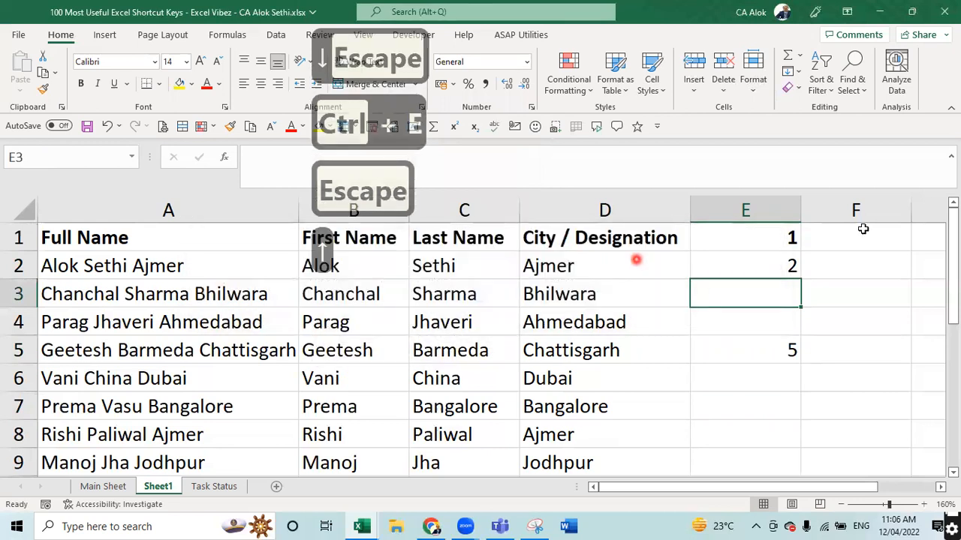
{"action": "left_click_drag", "start_coordinate": [746, 237], "coordinate": [747, 358]}
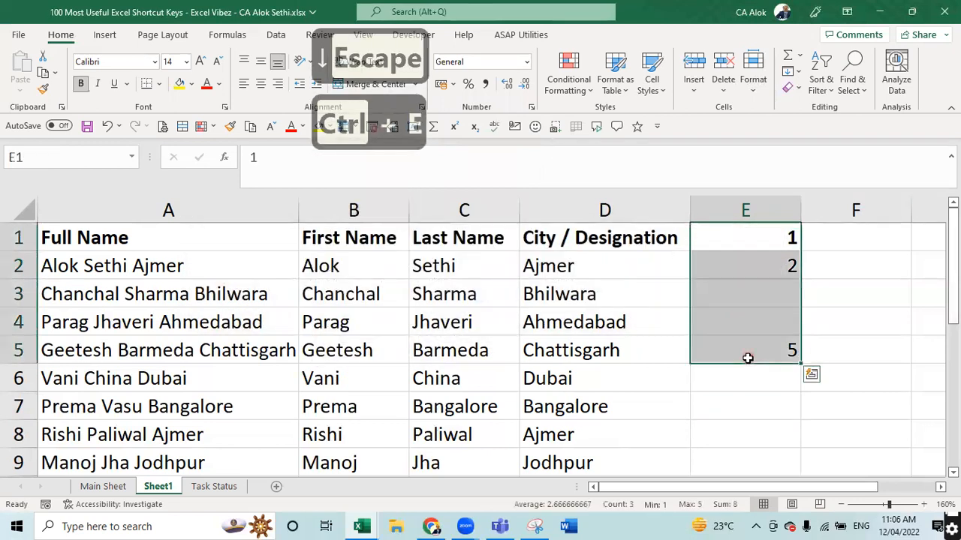
- Clear E1:E5 and enter 'A B C D' as the example in E1 and E2
{"action": "key", "text": "Delete"}
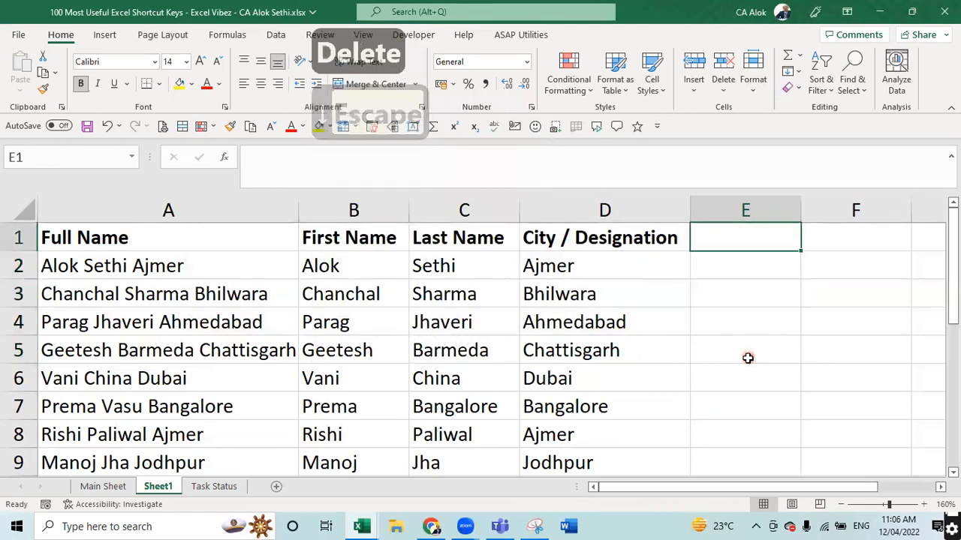
{"action": "type", "text": "A B C D"}
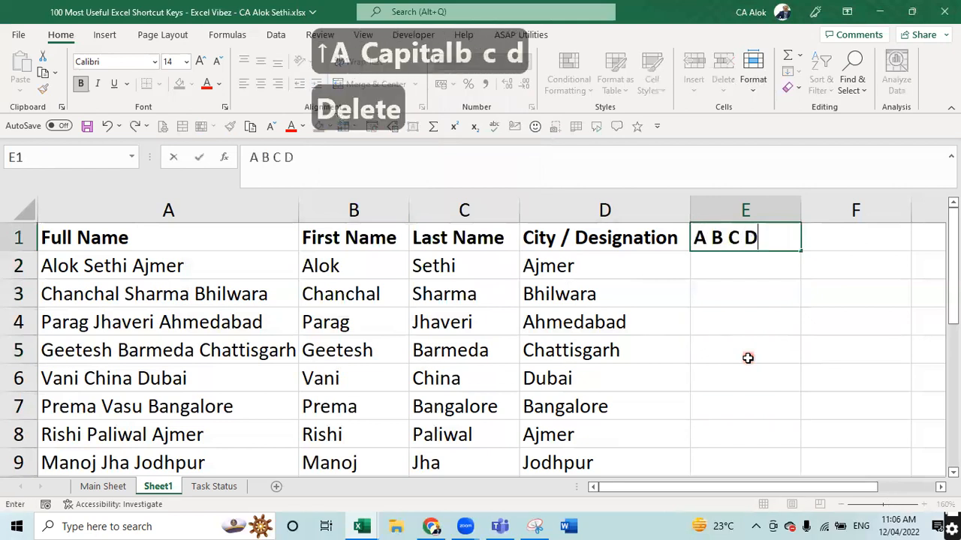
{"action": "key", "text": "Return"}
{"action": "type", "text": "A"}
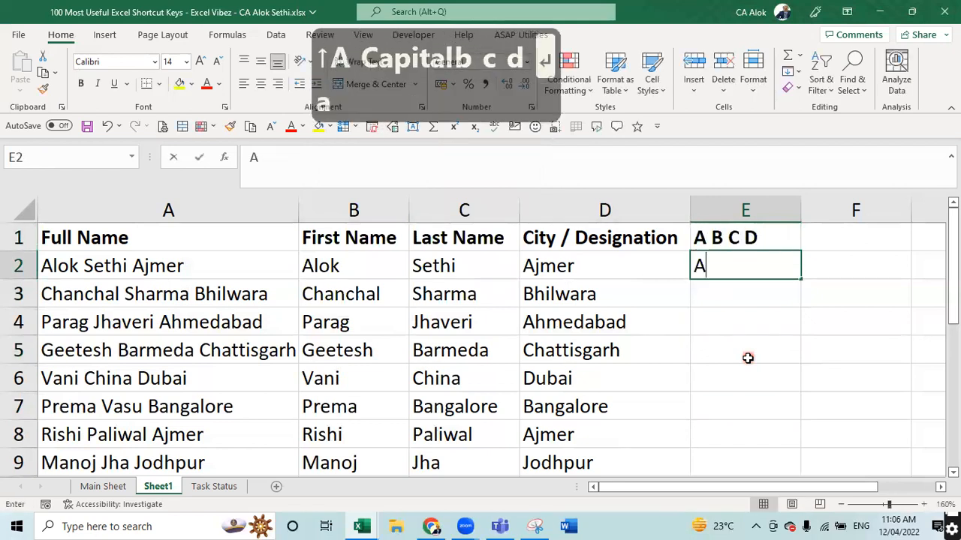
{"action": "type", "text": "B"}
{"action": "key", "text": "BackSpace"}
{"action": "key", "text": "BackSpace"}
{"action": "type", "text": "B C D"}
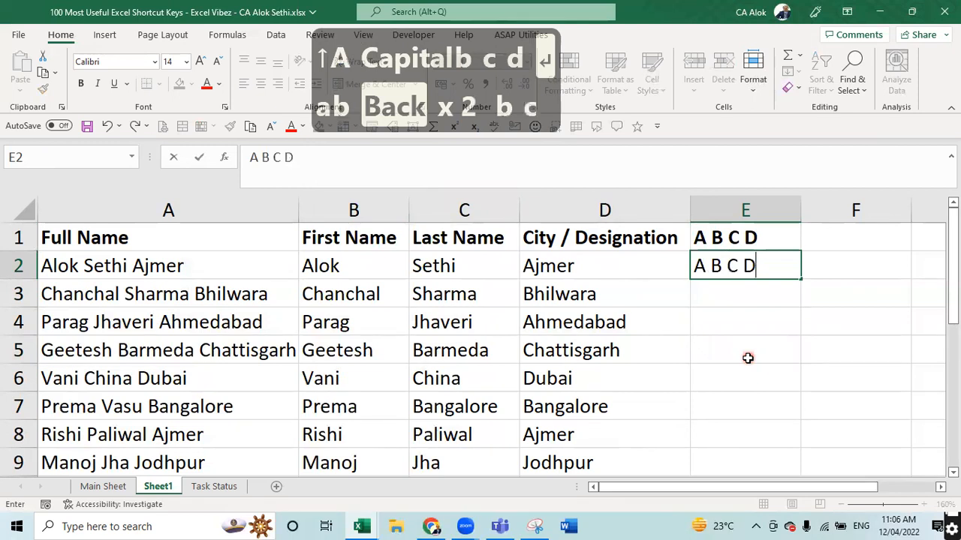
{"action": "key", "text": "Return"}
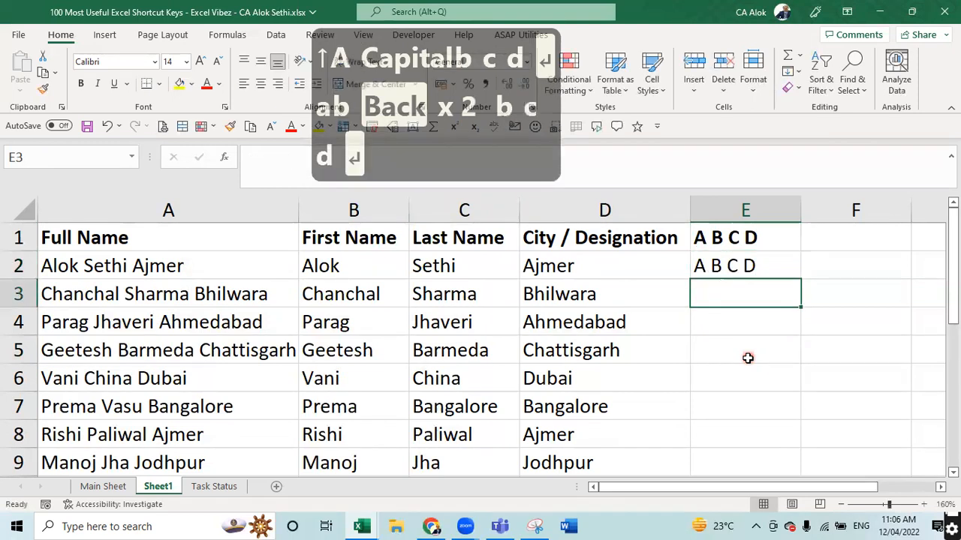
- Flash Fill E3:E10 from the 'A B C D' example and select the filled entries
{"action": "key", "text": "ctrl+e"}
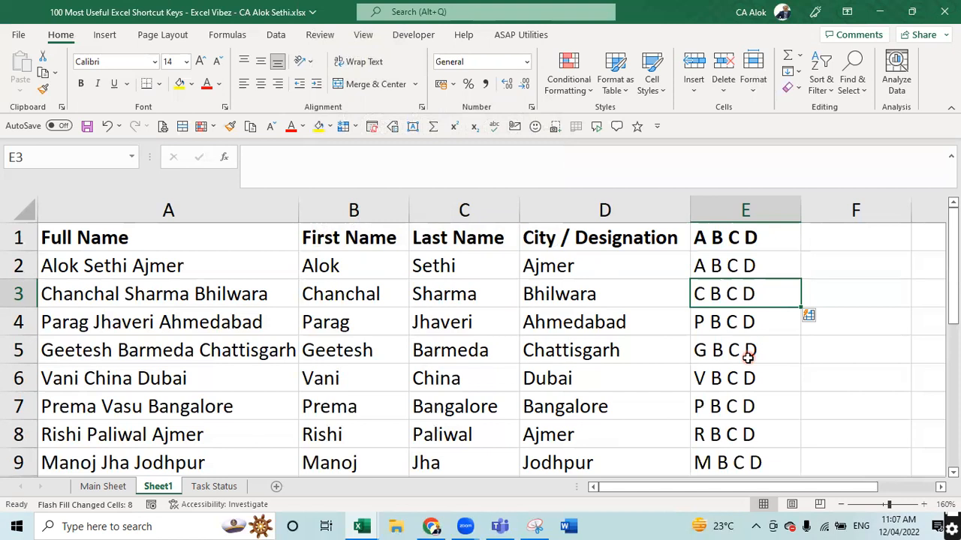
{"action": "key", "text": "Up"}
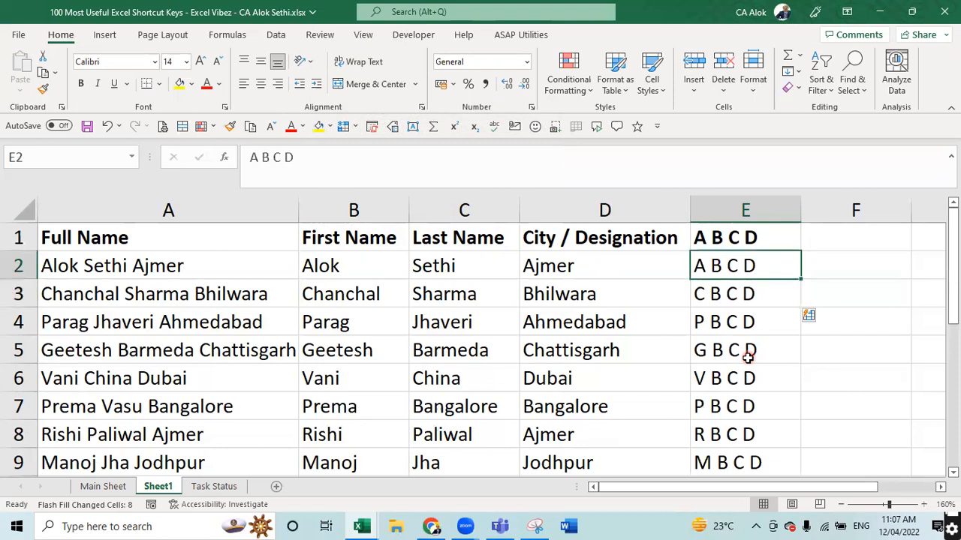
{"action": "key", "text": "shift+Down"}
{"action": "key", "text": "shift+Down"}
{"action": "key", "text": "shift+Down"}
{"action": "key", "text": "shift+Down"}
{"action": "key", "text": "shift+Down"}
{"action": "key", "text": "shift+Down"}
{"action": "key", "text": "shift+Down"}
{"action": "key", "text": "shift+Down"}
{"action": "key", "text": "shift+Down"}
{"action": "key", "text": "shift+Down"}
{"action": "key", "text": "shift+Down"}
{"action": "key", "text": "shift+Down"}
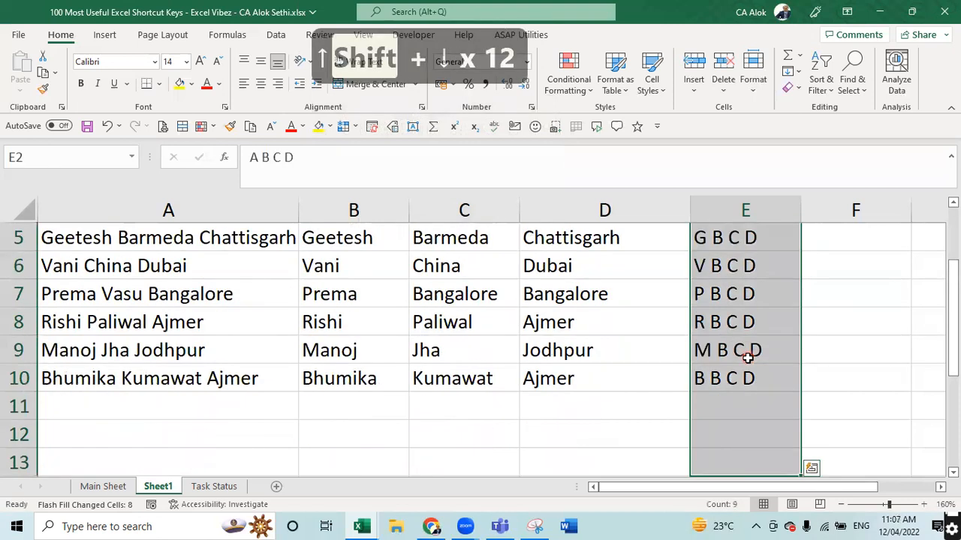
- Clear the old Flash Fill results and enter the examples AB, AC and AD in E1:E3
{"action": "key", "text": "Delete"}
{"action": "key", "text": "Up"}
{"action": "key", "text": "Down"}
{"action": "key", "text": "Up"}
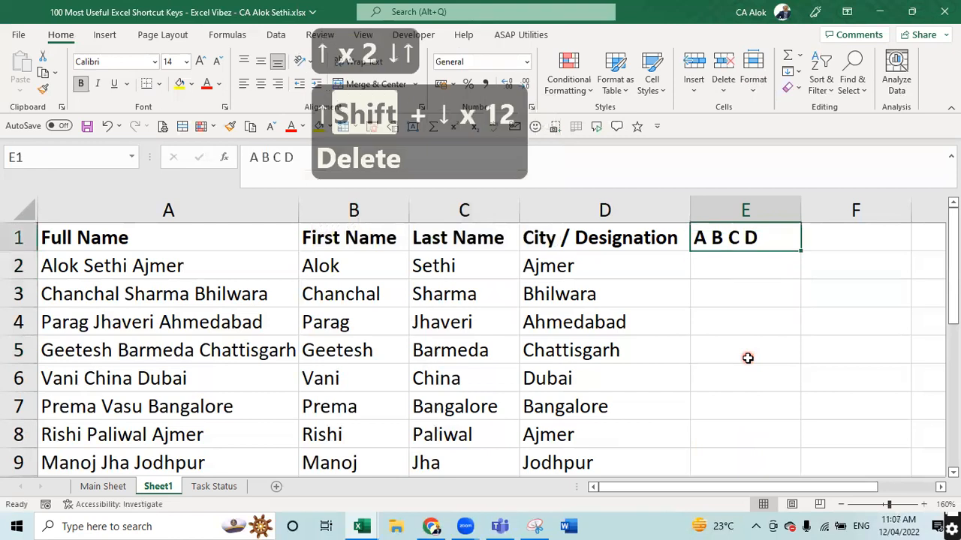
{"action": "type", "text": "AB"}
{"action": "key", "text": "Return"}
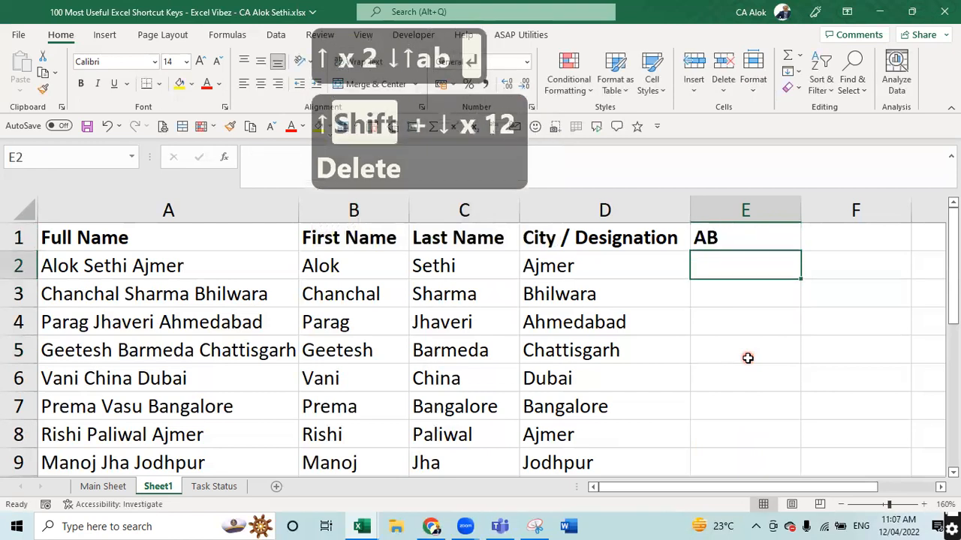
{"action": "type", "text": "A"}
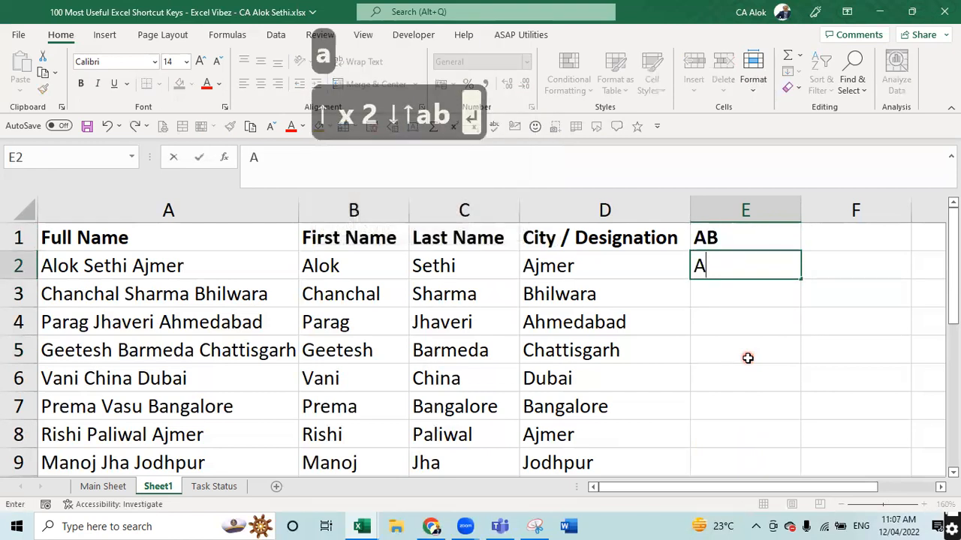
{"action": "type", "text": "C"}
{"action": "key", "text": "Return"}
{"action": "type", "text": "AD"}
{"action": "key", "text": "Return"}
- Try Flash Fill on E4:E9 and on E1:E9; both attempts find no pattern
{"action": "key", "text": "Up"}
{"action": "key", "text": "Up"}
{"action": "key", "text": "Down"}
{"action": "key", "text": "Down"}
{"action": "key", "text": "shift+Down"}
{"action": "key", "text": "shift+Down"}
{"action": "key", "text": "shift+Down"}
{"action": "key", "text": "shift+Down"}
{"action": "key", "text": "shift+Down"}
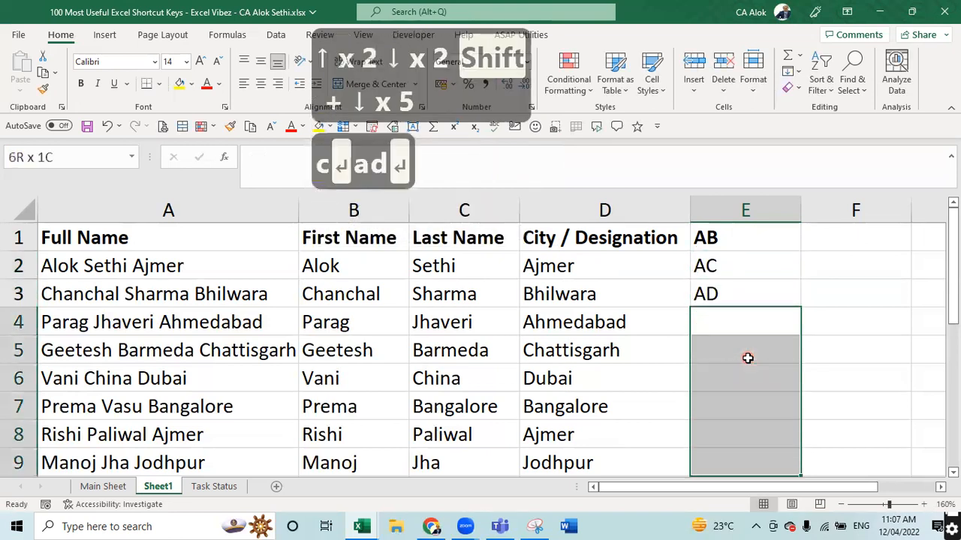
{"action": "key", "text": "ctrl+e"}
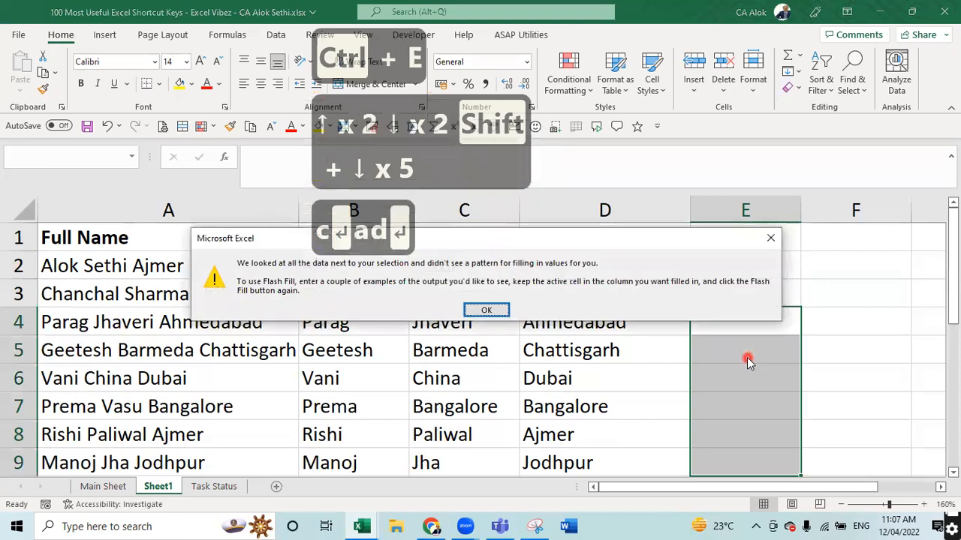
{"action": "key", "text": "Escape"}
{"action": "key", "text": "Up"}
{"action": "key", "text": "Up"}
{"action": "key", "text": "Up"}
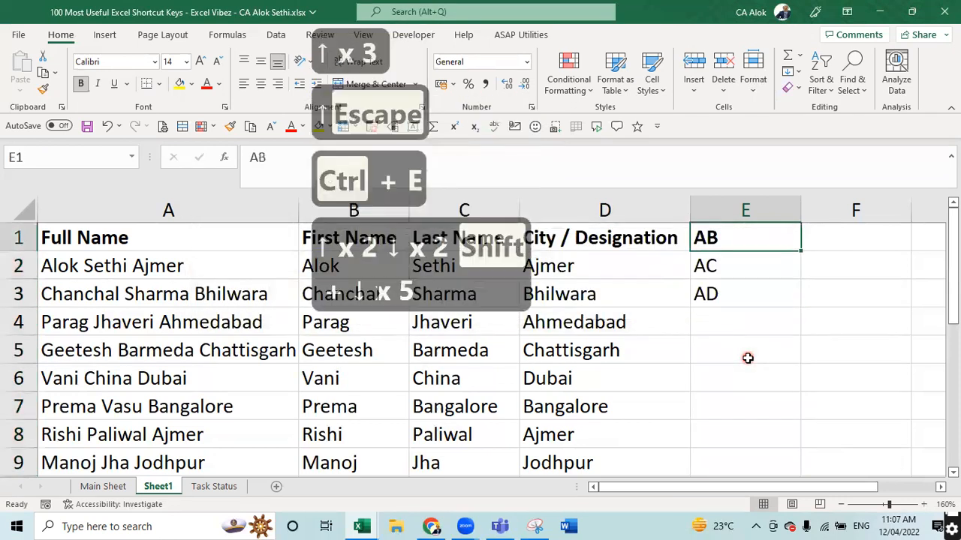
{"action": "key", "text": "shift+Down"}
{"action": "key", "text": "shift+Down"}
{"action": "key", "text": "shift+Down"}
{"action": "key", "text": "shift+Down"}
{"action": "key", "text": "shift+Down"}
{"action": "key", "text": "shift+Down"}
{"action": "key", "text": "shift+Down"}
{"action": "key", "text": "shift+Down"}
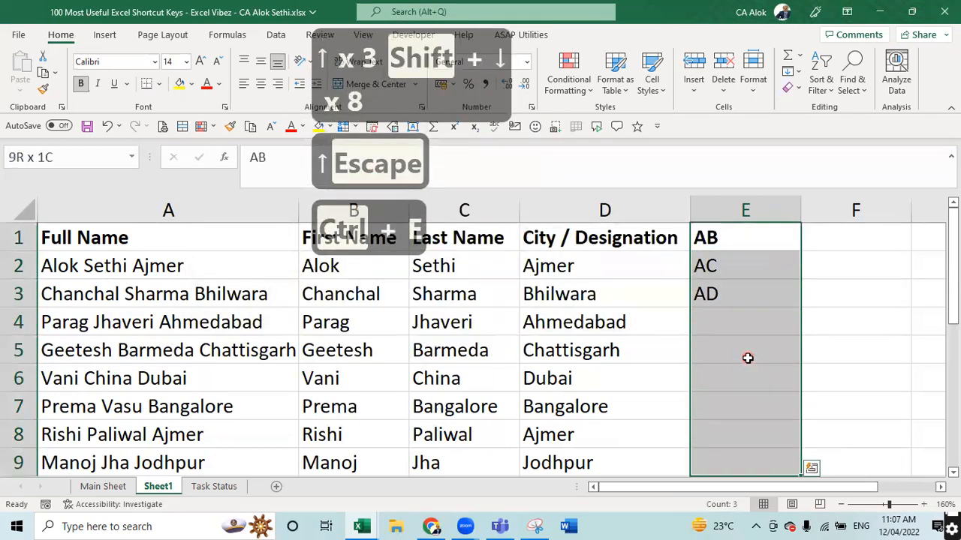
{"action": "key", "text": "ctrl+e"}
{"action": "key", "text": "Escape"}
{"action": "key", "text": "Down"}
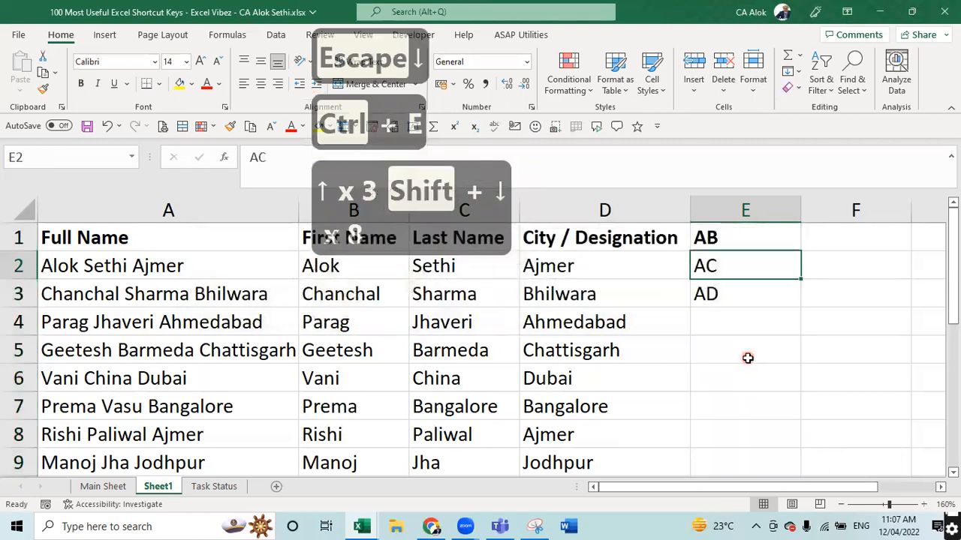
{"action": "key", "text": "Up"}
- Edit the examples so E1 reads 'A B' and E2 reads 'A C'
{"action": "key", "text": "F2"}
{"action": "key", "text": "Left"}
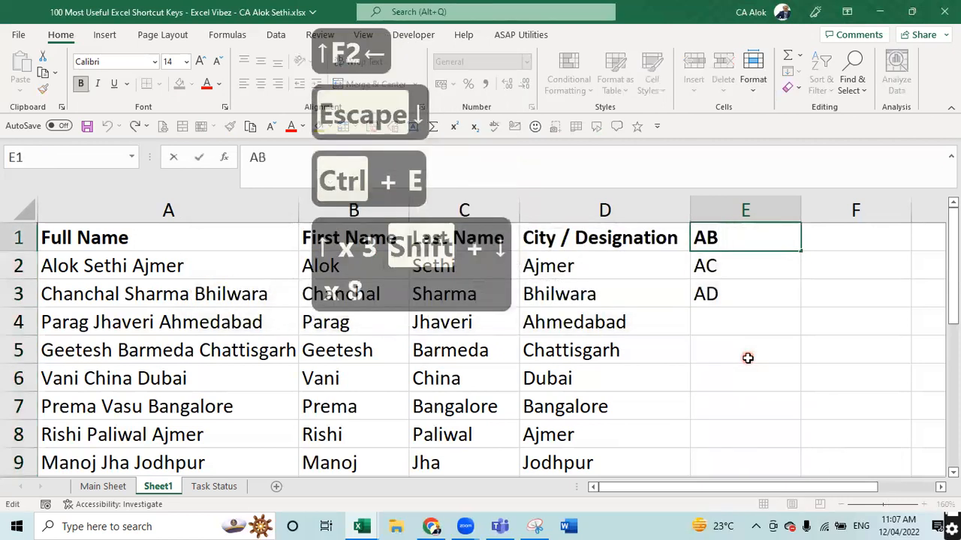
{"action": "key", "text": "Return"}
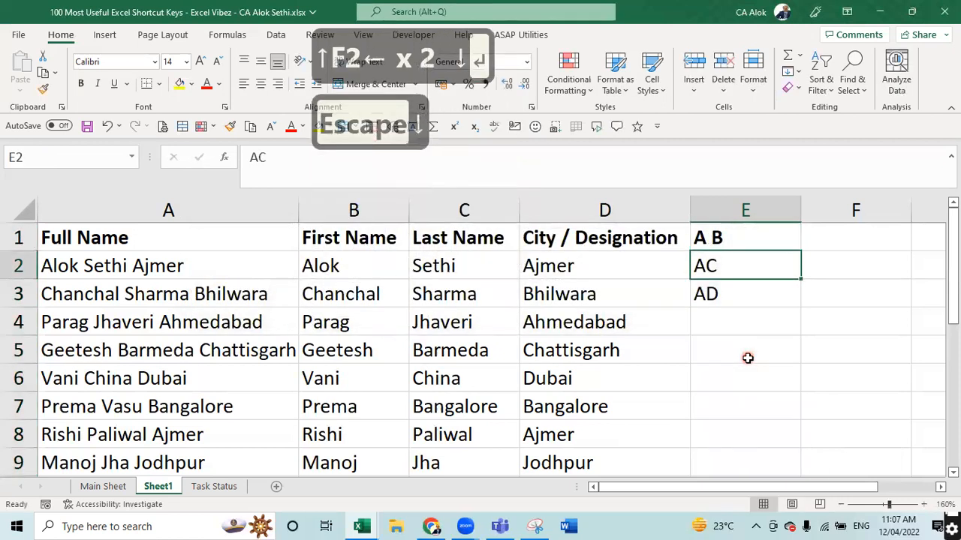
{"action": "key", "text": "F2"}
{"action": "key", "text": "Left"}
{"action": "key", "text": "Left"}
{"action": "key", "text": "Right"}
{"action": "key", "text": "Return"}
- Clear E3, Flash Fill E3:E9 with initial pairs like 'C C', then clear E1
{"action": "key", "text": "Delete"}
{"action": "key", "text": "shift+Down"}
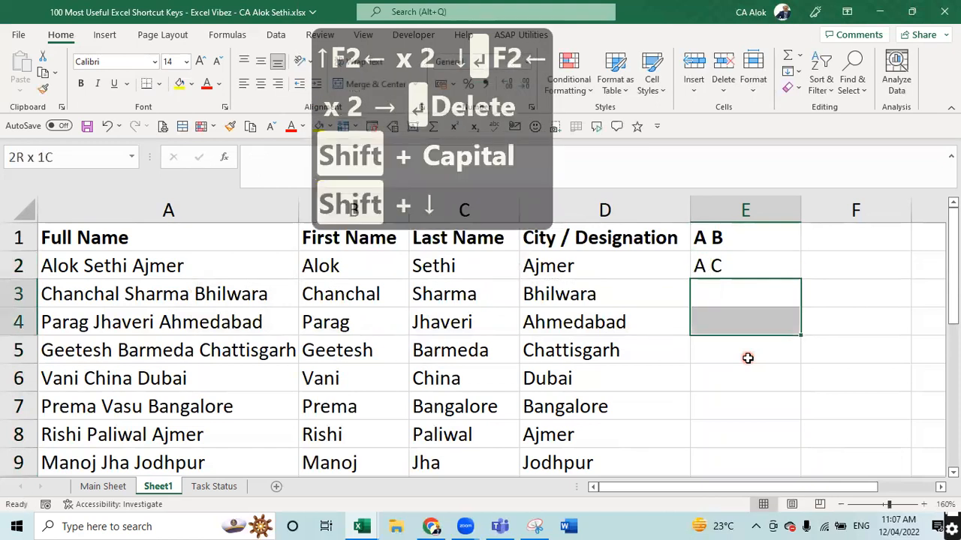
{"action": "key", "text": "shift+Up"}
{"action": "key", "text": "shift+Down"}
{"action": "key", "text": "shift+Down"}
{"action": "key", "text": "shift+Down"}
{"action": "key", "text": "shift+Down"}
{"action": "key", "text": "shift+Down"}
{"action": "key", "text": "shift+Down"}
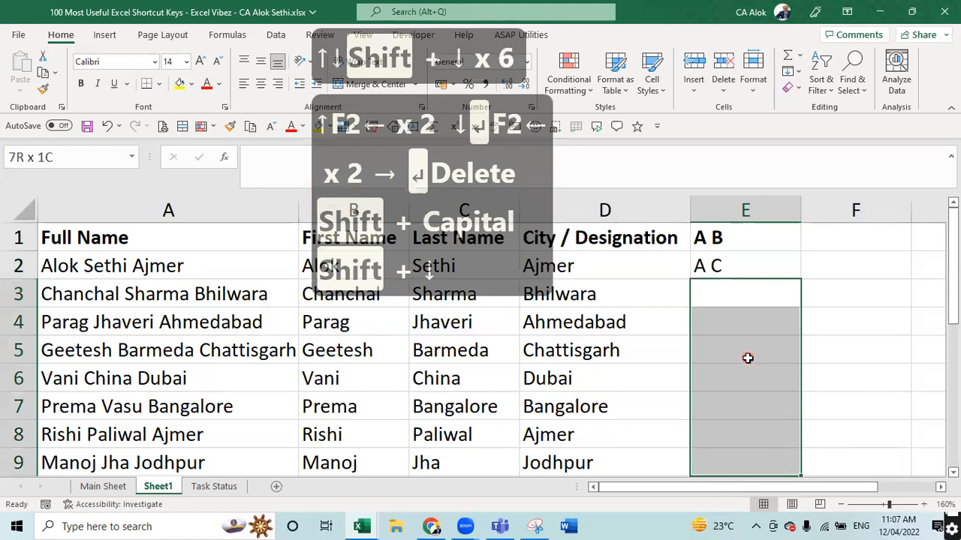
{"action": "key", "text": "ctrl+e"}
{"action": "key", "text": "Return"}
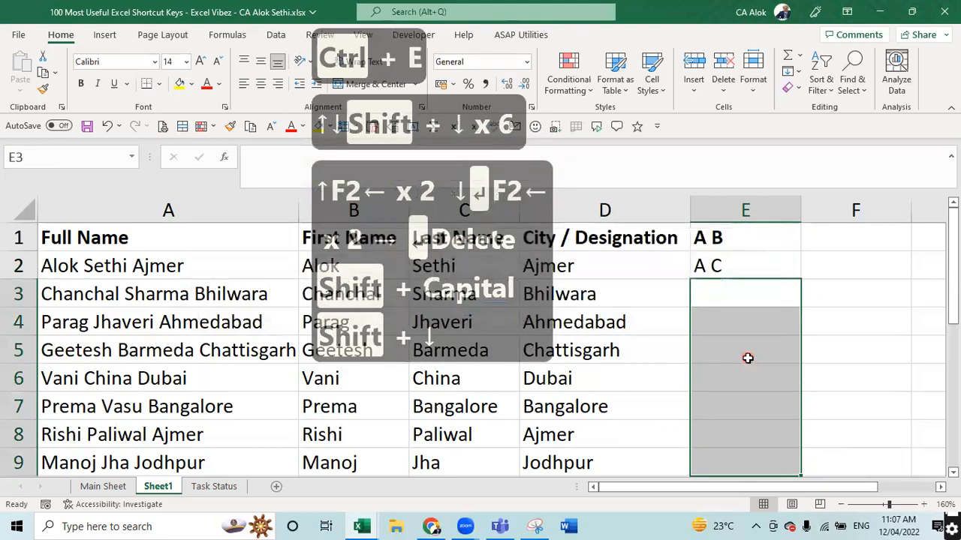
{"action": "key", "text": "Down"}
{"action": "key", "text": "Escape"}
{"action": "key", "text": "ctrl+e"}
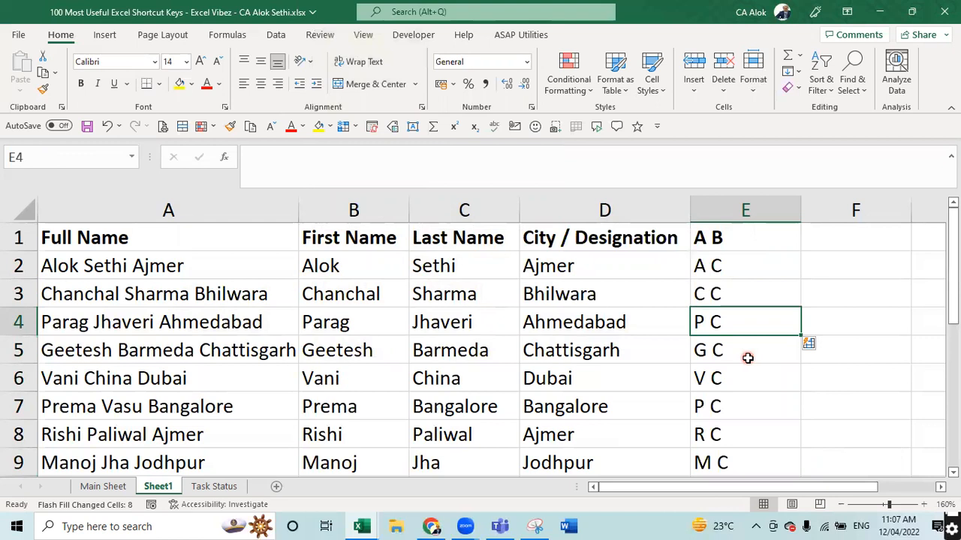
{"action": "key", "text": "Up"}
{"action": "key", "text": "Up"}
{"action": "key", "text": "Up"}
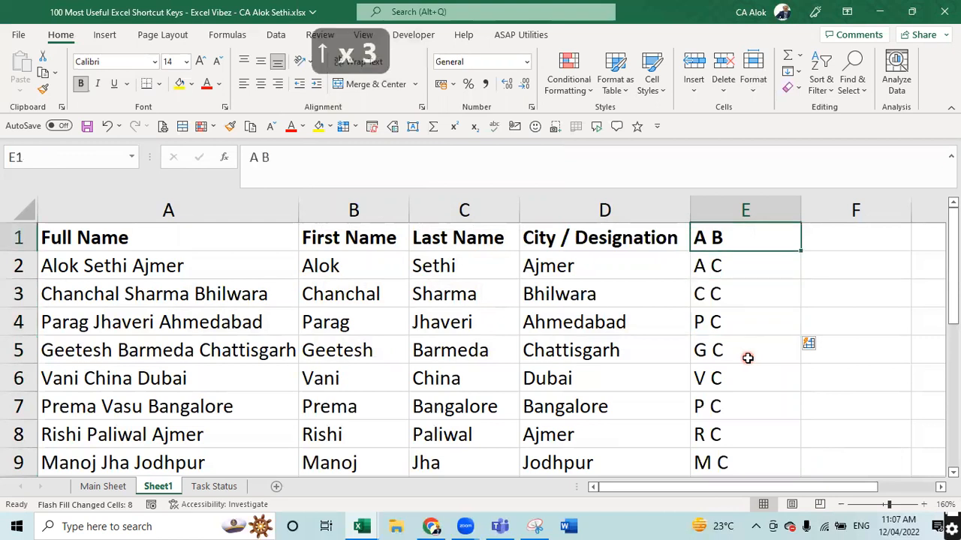
{"action": "key", "text": "Delete"}
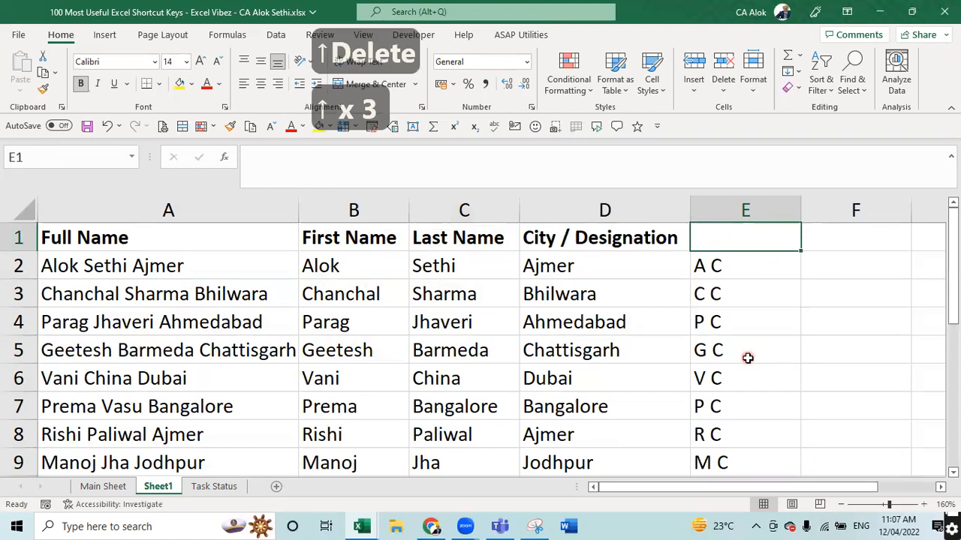
- Clear the flash-filled initials from E2:E12
{"action": "key", "text": "Down"}
{"action": "key", "text": "Down"}
{"action": "key", "text": "Up"}
{"action": "key", "text": "Up"}
{"action": "key", "text": "Down"}
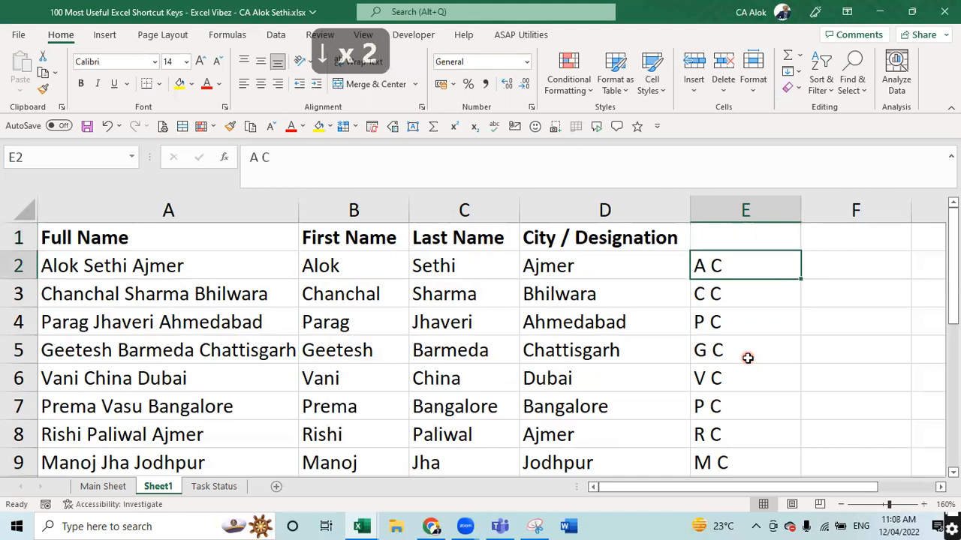
{"action": "key", "text": "shift+Down"}
{"action": "key", "text": "shift+Down"}
{"action": "key", "text": "shift+Down"}
{"action": "key", "text": "shift+Down"}
{"action": "key", "text": "shift+Down"}
{"action": "key", "text": "shift+Down"}
{"action": "key", "text": "shift+Down"}
{"action": "key", "text": "shift+Down"}
{"action": "key", "text": "shift+Down"}
{"action": "key", "text": "shift+Down"}
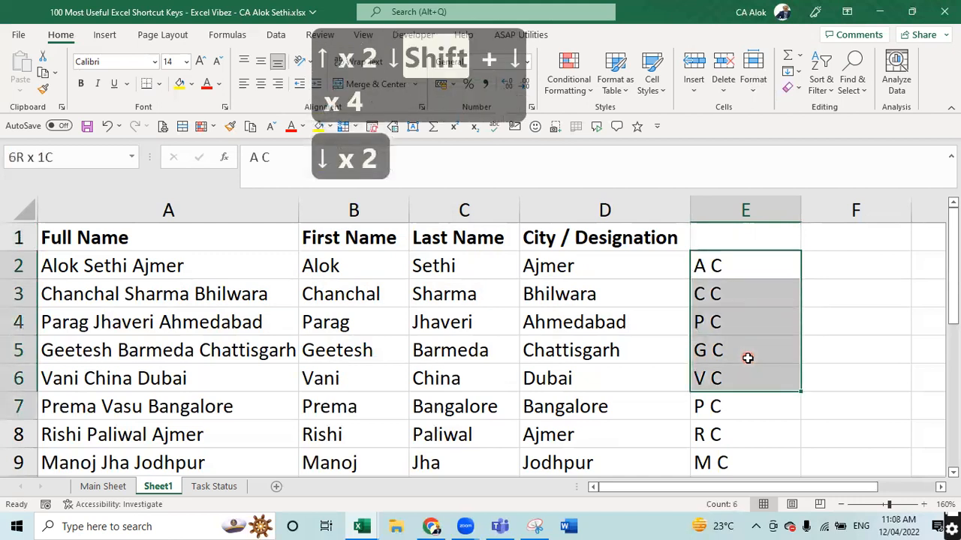
{"action": "key", "text": "Delete"}
- Enter Alok in E2 and start Chanchal in E3, accepting the first-name Flash Fill
{"action": "key", "text": "Up"}
{"action": "key", "text": "Down"}
{"action": "type", "text": "Alok"}
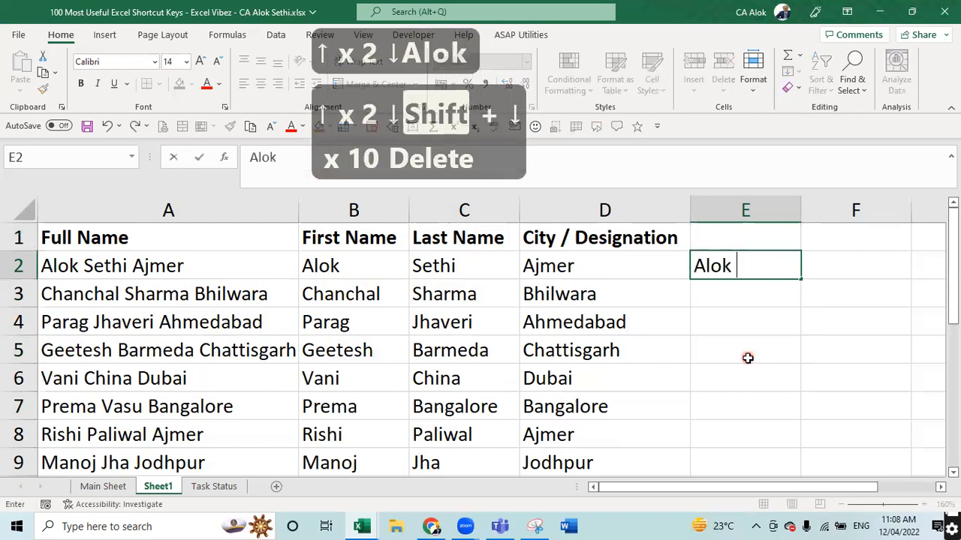
{"action": "key", "text": "Return"}
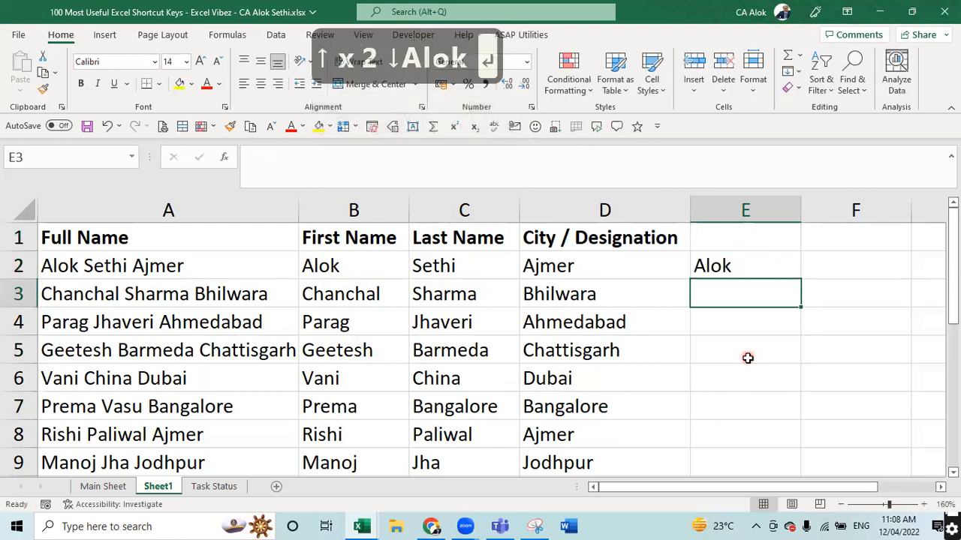
{"action": "type", "text": "Chanchal"}
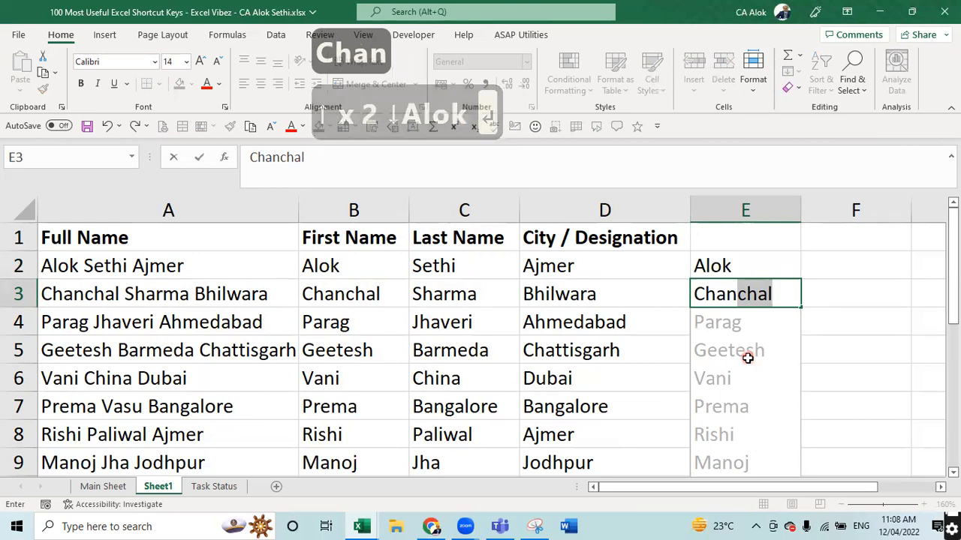
{"action": "key", "text": "Return"}
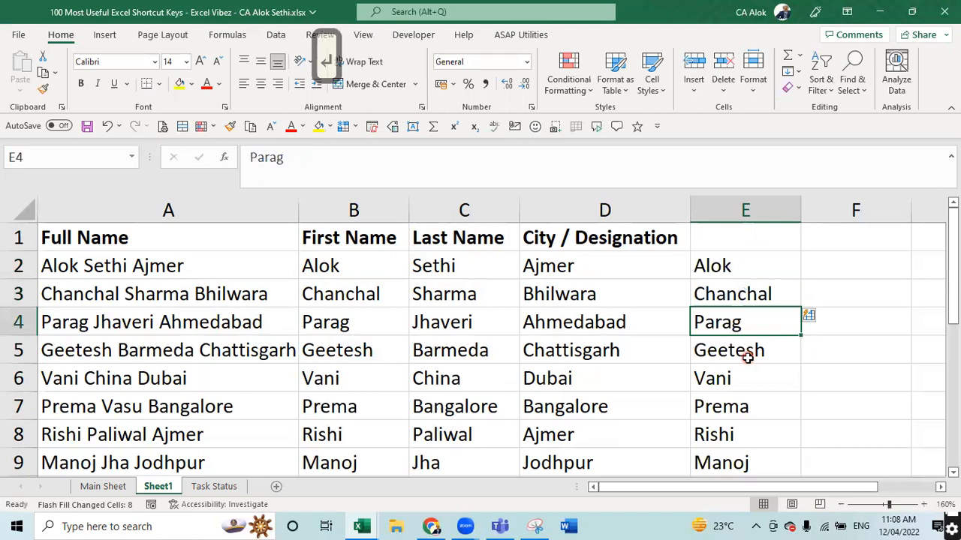
- Select the Full Name column, then cell F2
{"action": "key", "text": "Up"}
{"action": "key", "text": "Right"}
{"action": "key", "text": "Up"}
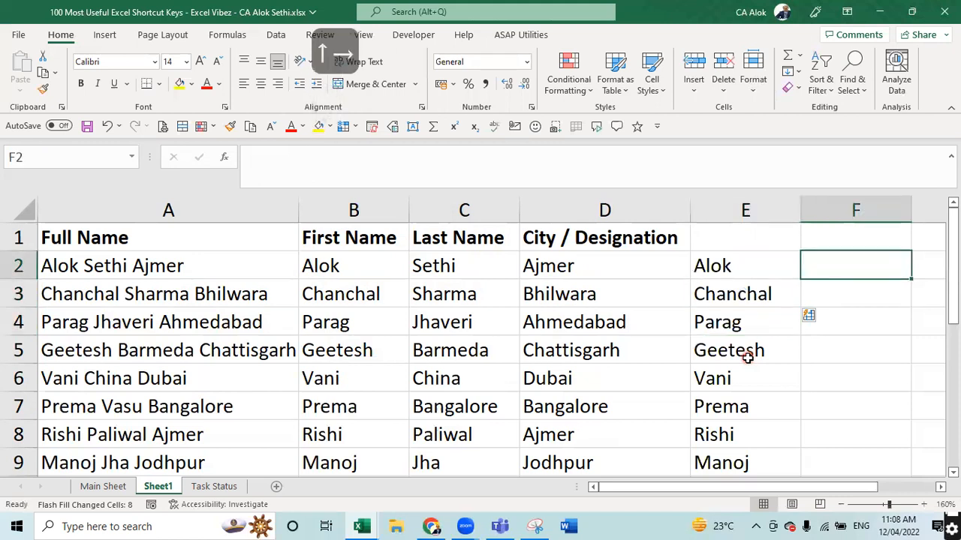
{"action": "left_click", "coordinate": [115, 215]}
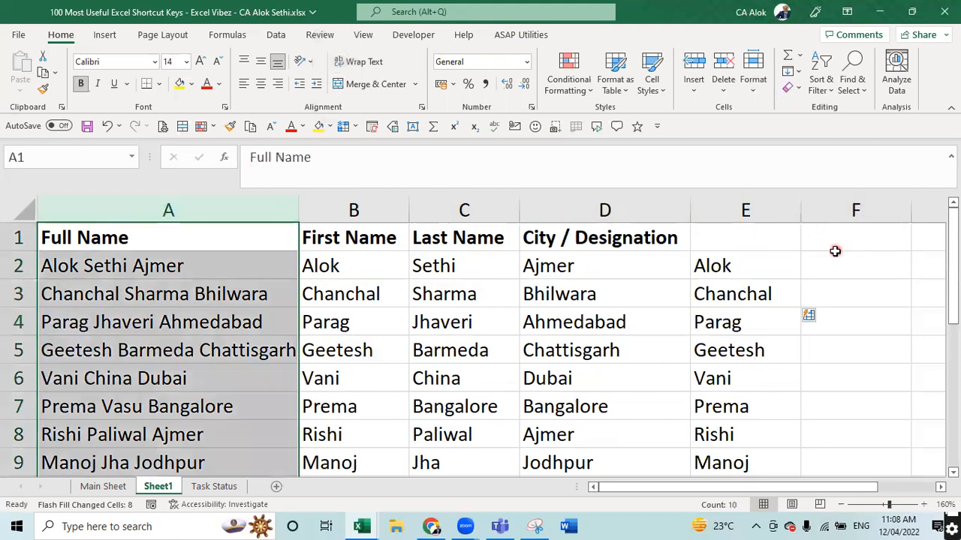
{"action": "left_click", "coordinate": [830, 255]}
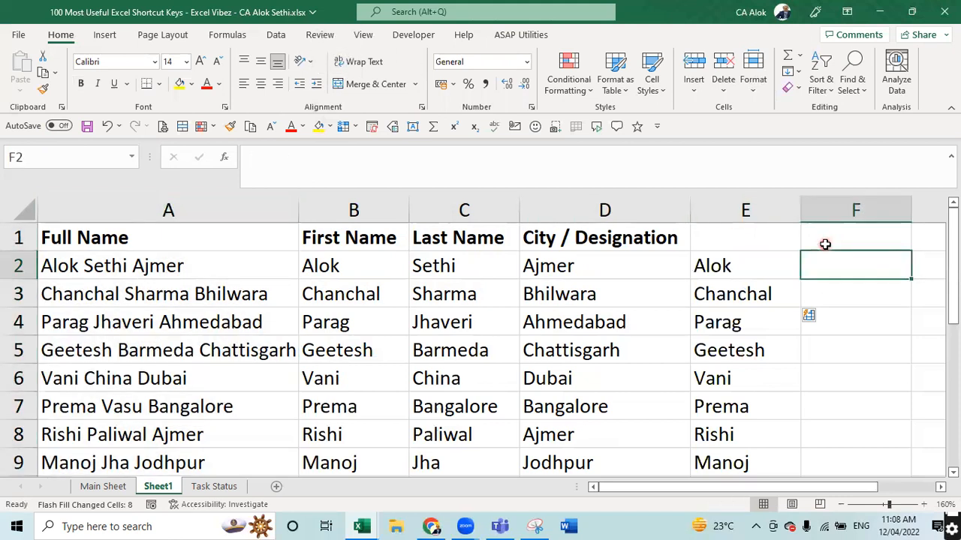
{"action": "type", "text": "Serh"}
{"action": "key", "text": "BackSpace"}
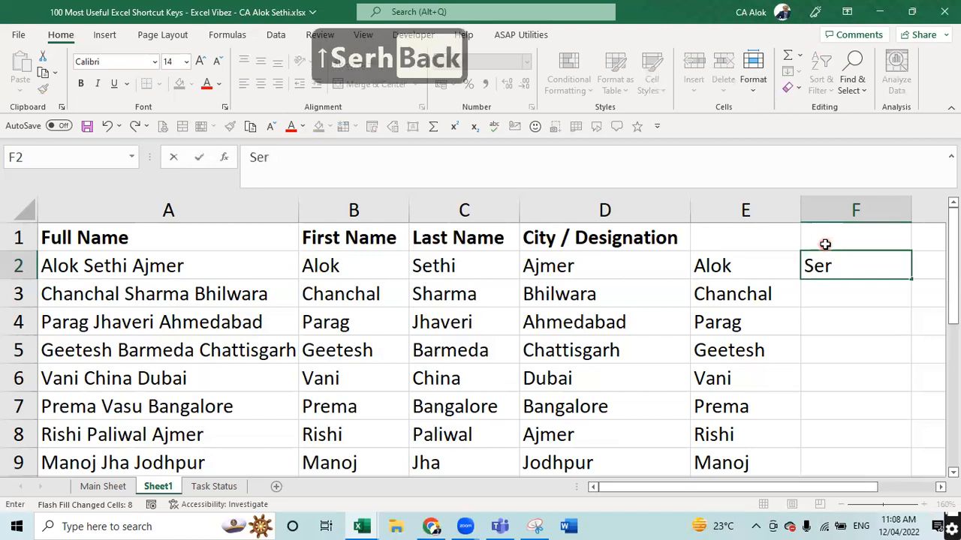
{"action": "key", "text": "BackSpace"}
{"action": "type", "text": "thi CA"}
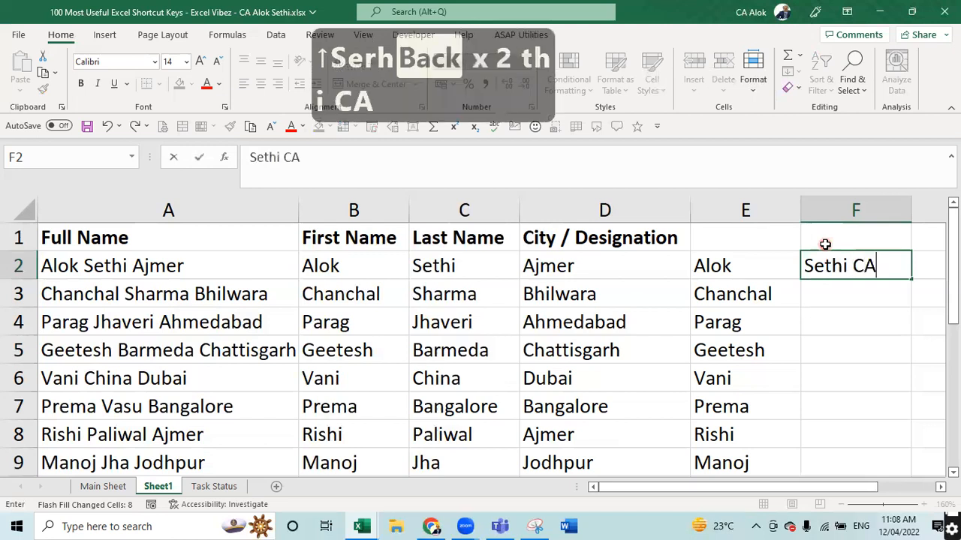
{"action": "key", "text": "Return"}
{"action": "type", "text": "Sharma CA"}
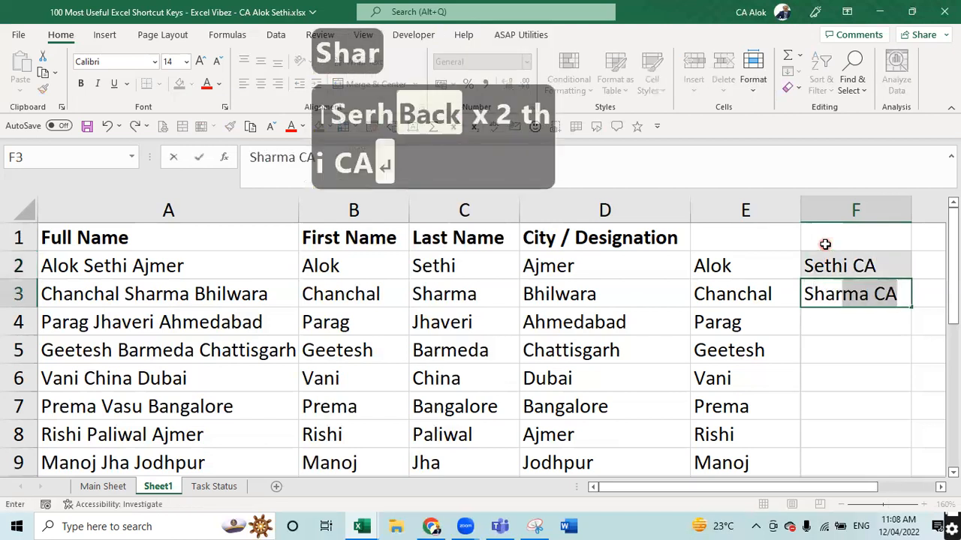
{"action": "key", "text": "Return"}
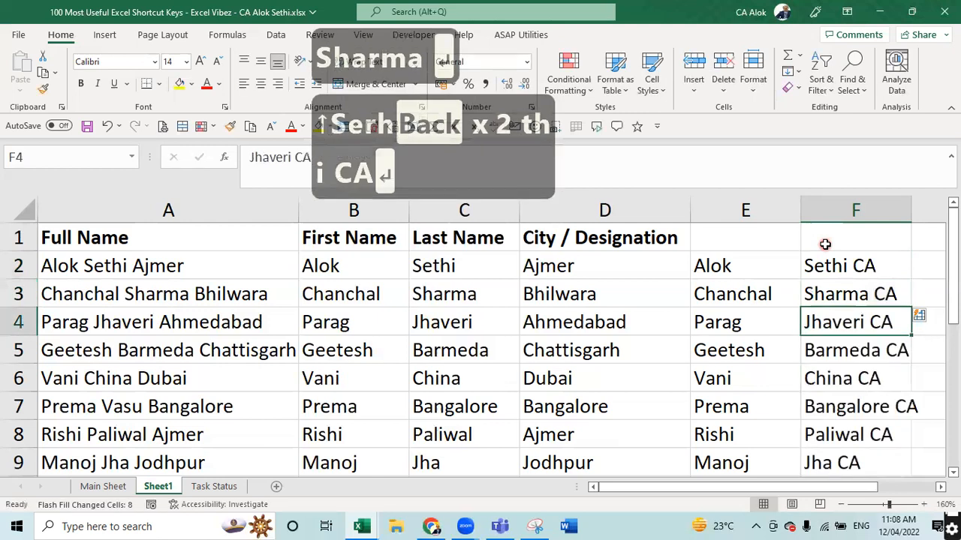
{"action": "left_click_drag", "start_coordinate": [911, 207], "coordinate": [944, 207]}
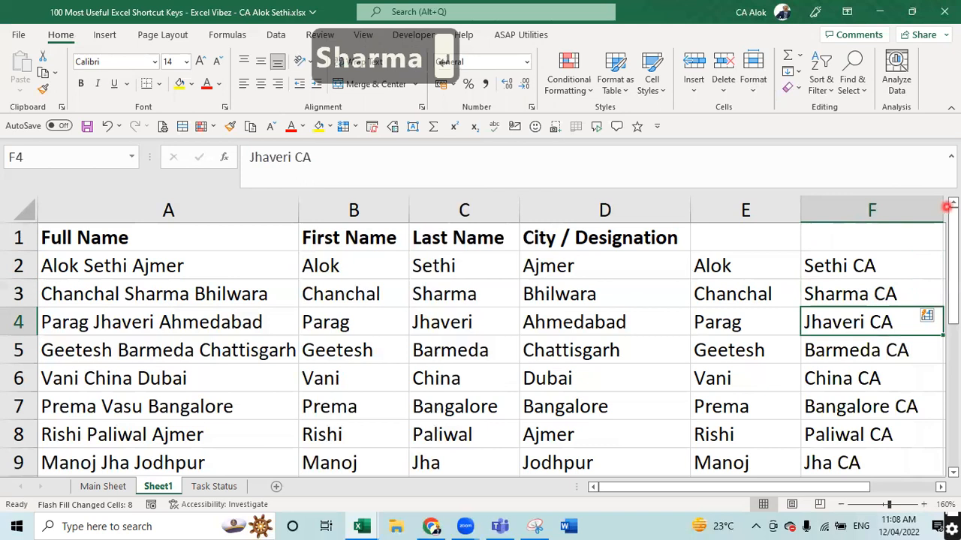
{"action": "key", "text": "Down"}
{"action": "key", "text": "Down"}
{"action": "key", "text": "Down"}
{"action": "key", "text": "Down"}
{"action": "key", "text": "Down"}
{"action": "key", "text": "Down"}
{"action": "key", "text": "Down"}
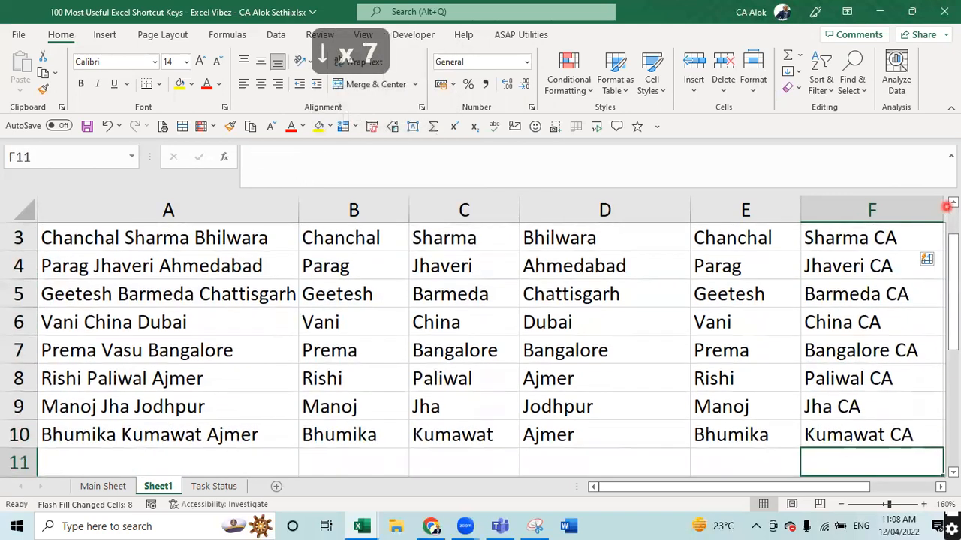
{"action": "key", "text": "Up"}
{"action": "key", "text": "Up"}
{"action": "key", "text": "Up"}
{"action": "key", "text": "Up"}
{"action": "key", "text": "Up"}
{"action": "key", "text": "Up"}
{"action": "key", "text": "Up"}
{"action": "key", "text": "Up"}
{"action": "key", "text": "Up"}
{"action": "key", "text": "Up"}
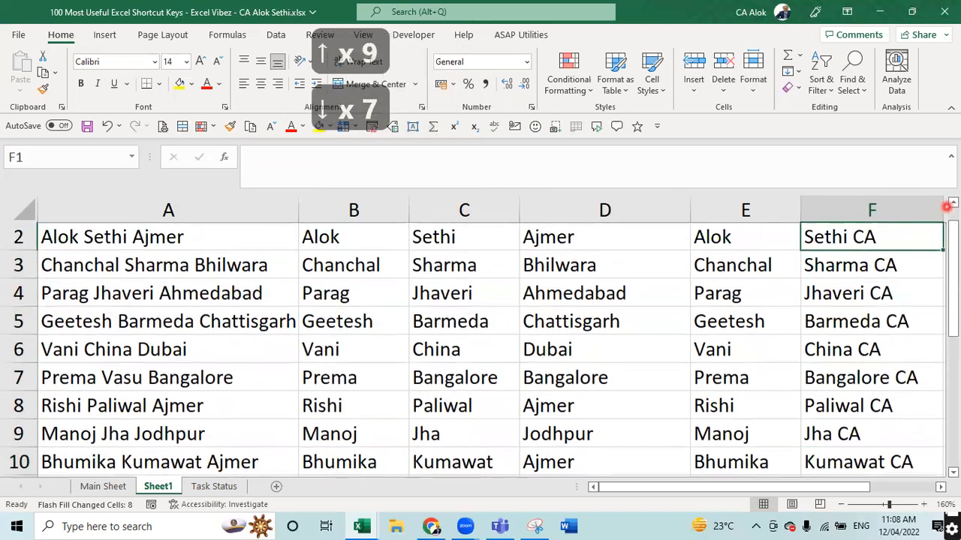
{"action": "key", "text": "Up"}
{"action": "key", "text": "Up"}
{"action": "key", "text": "Up"}
{"action": "key", "text": "Down"}
{"action": "key", "text": "Down"}
{"action": "key", "text": "Down"}
{"action": "key", "text": "Down"}
{"action": "key", "text": "Down"}
{"action": "key", "text": "Down"}
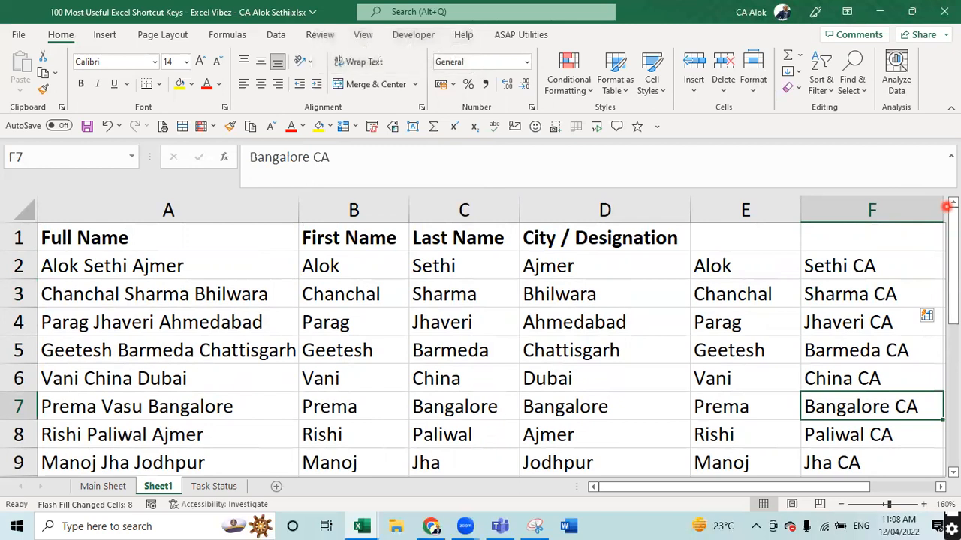
{"action": "key", "text": "F2"}
{"action": "key", "text": "Escape"}
{"action": "key", "text": "Left"}
{"action": "key", "text": "Left"}
{"action": "key", "text": "Left"}
{"action": "key", "text": "Left"}
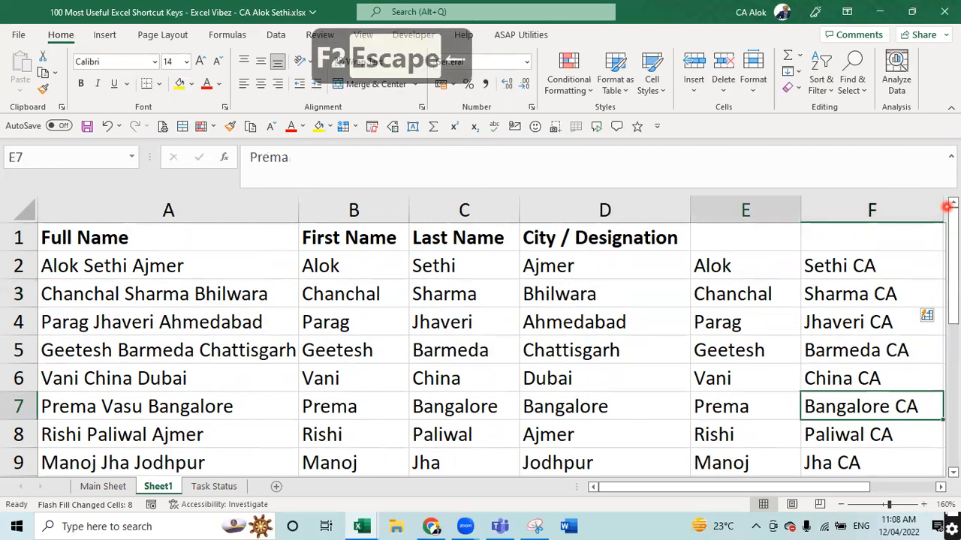
{"action": "key", "text": "Left"}
{"action": "key", "text": "Left"}
{"action": "key", "text": "Left"}
{"action": "key", "text": "F2"}
{"action": "key", "text": "Left"}
{"action": "key", "text": "Left"}
{"action": "key", "text": "Left"}
{"action": "key", "text": "Left"}
{"action": "key", "text": "Left"}
{"action": "key", "text": "Left"}
{"action": "key", "text": "Left"}
{"action": "key", "text": "Left"}
{"action": "key", "text": "Left"}
{"action": "key", "text": "Left"}
{"action": "key", "text": "Left"}
{"action": "key", "text": "Left"}
{"action": "key", "text": "Left"}
{"action": "key", "text": "Left"}
{"action": "key", "text": "Left"}
{"action": "key", "text": "Left"}
{"action": "key", "text": "Left"}
{"action": "key", "text": "Right"}
{"action": "key", "text": "Right"}
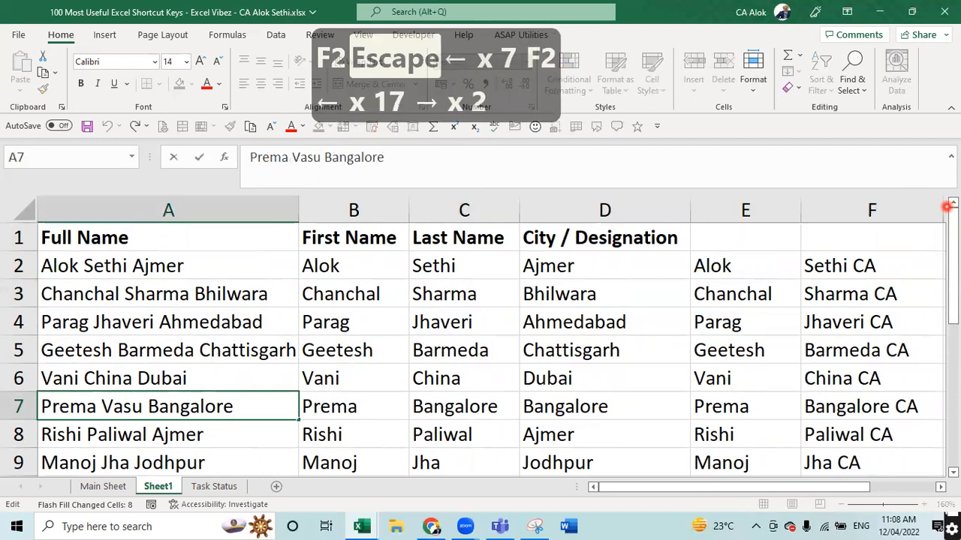
{"action": "key", "text": "Delete"}
{"action": "key", "text": "Return"}
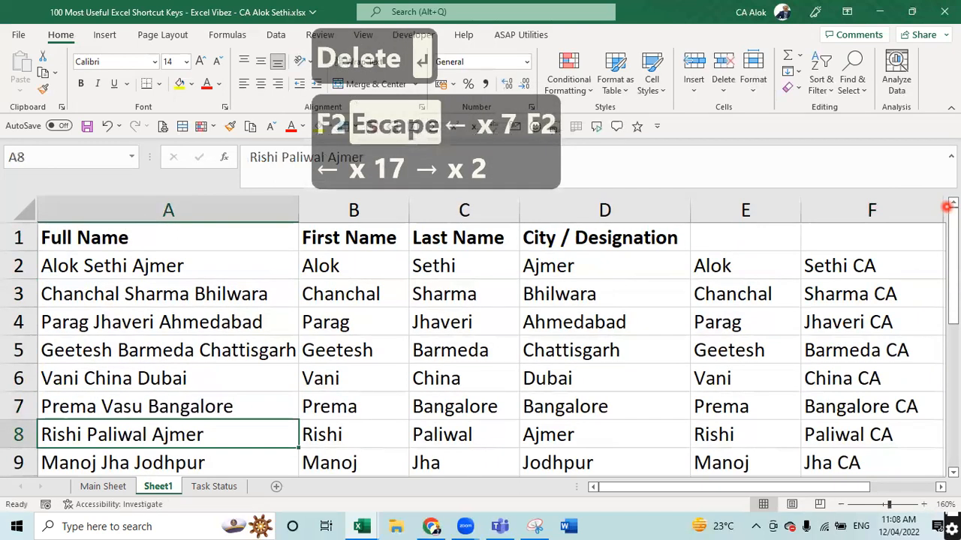
{"action": "key", "text": "Up"}
{"action": "key", "text": "Right"}
{"action": "key", "text": "Right"}
{"action": "key", "text": "Right"}
{"action": "key", "text": "Right"}
{"action": "key", "text": "Right"}
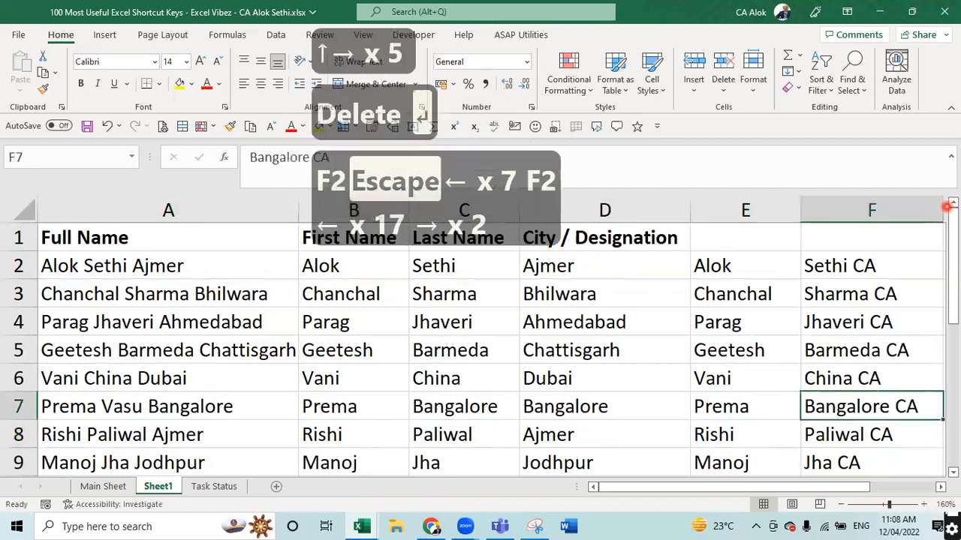
{"action": "key", "text": "F3"}
{"action": "key", "text": "Escape"}
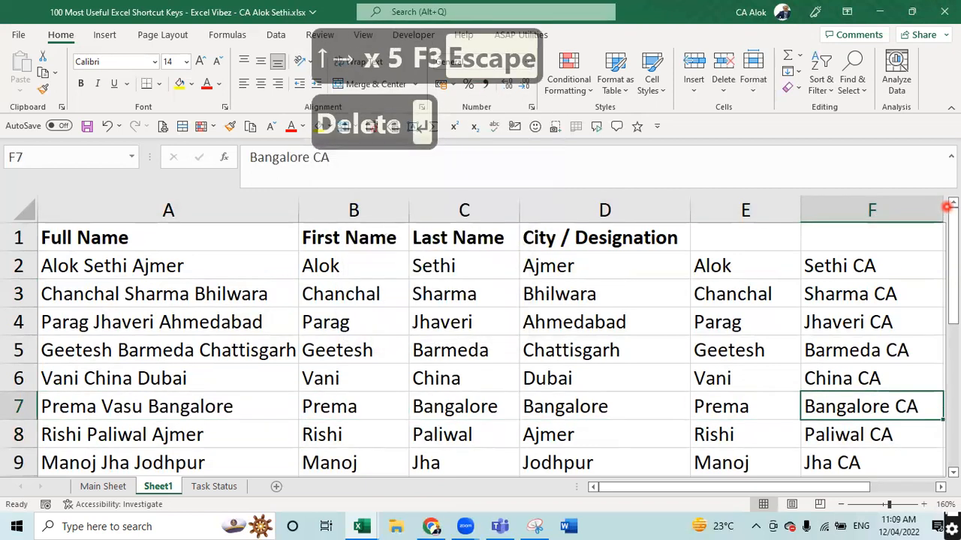
{"action": "key", "text": "Up"}
{"action": "key", "text": "Up"}
{"action": "key", "text": "Up"}
{"action": "key", "text": "Up"}
{"action": "key", "text": "Up"}
{"action": "key", "text": "Up"}
{"action": "key", "text": "Up"}
{"action": "key", "text": "Up"}
{"action": "key", "text": "Up"}
{"action": "key", "text": "Up"}
{"action": "key", "text": "Up"}
{"action": "key", "text": "Up"}
{"action": "key", "text": "Up"}
{"action": "key", "text": "Left"}
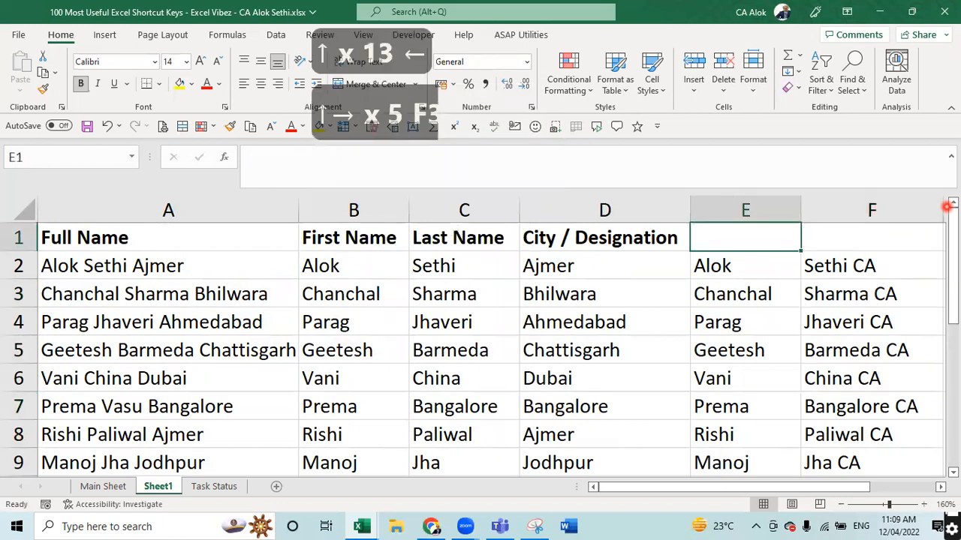
{"action": "key", "text": "Down"}
{"action": "key", "text": "Down"}
{"action": "key", "text": "Down"}
{"action": "key", "text": "Down"}
{"action": "key", "text": "Down"}
{"action": "key", "text": "Down"}
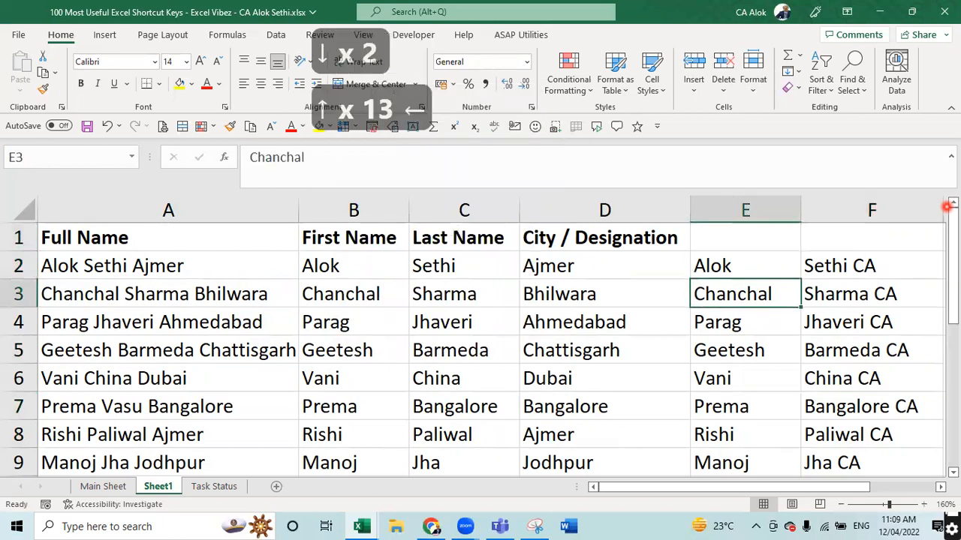
{"action": "key", "text": "Right"}
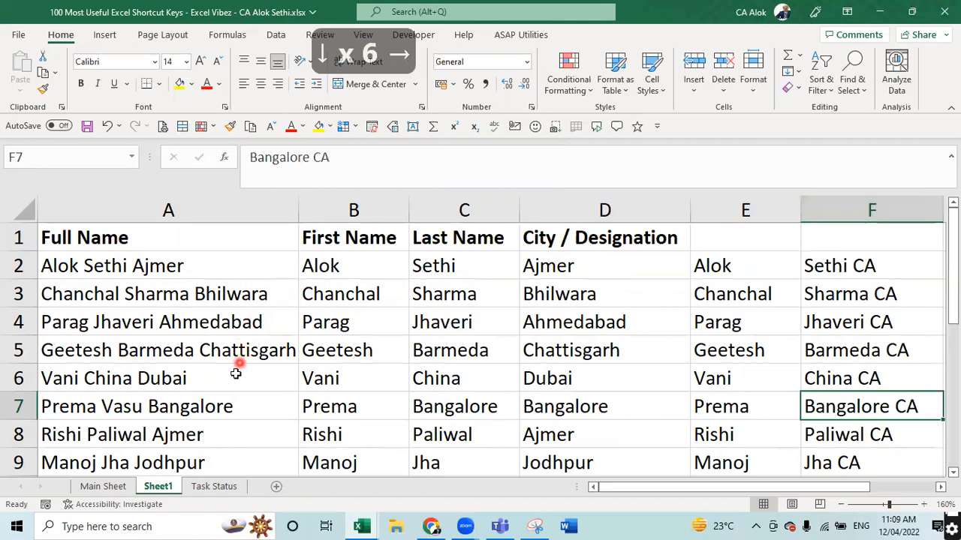
{"action": "left_click", "coordinate": [231, 412]}
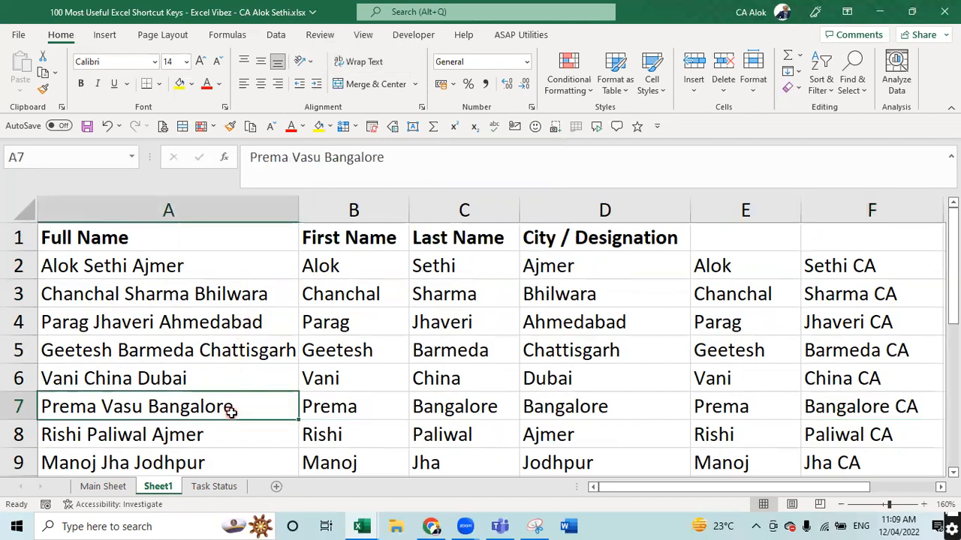
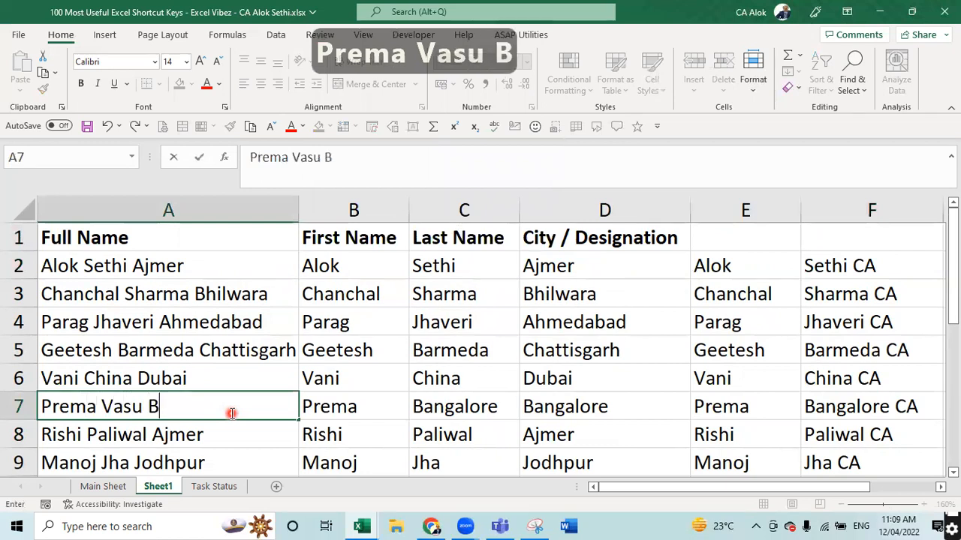
{"action": "type", "text": "angalo"}
{"action": "key", "text": "BackSpace"}
{"action": "type", "text": "lore"}
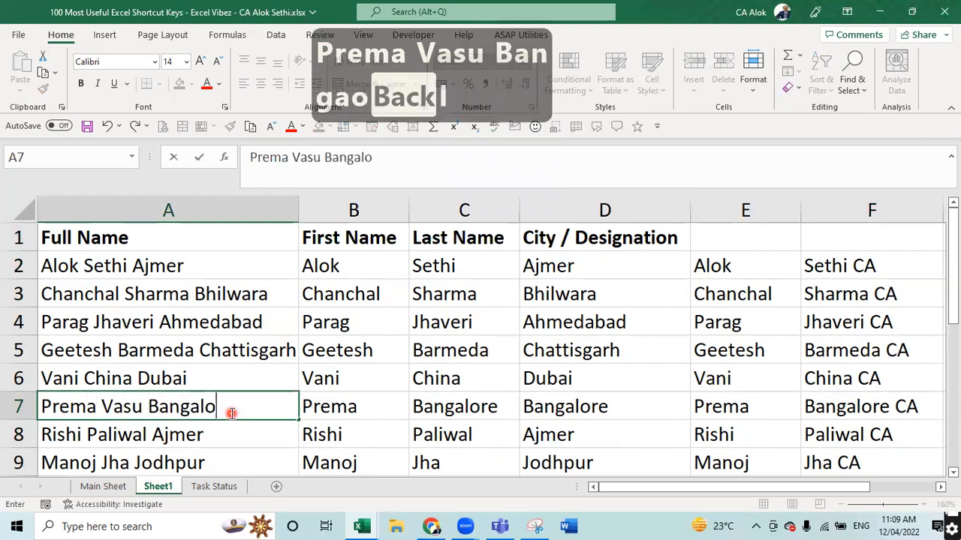
{"action": "key", "text": "Return"}
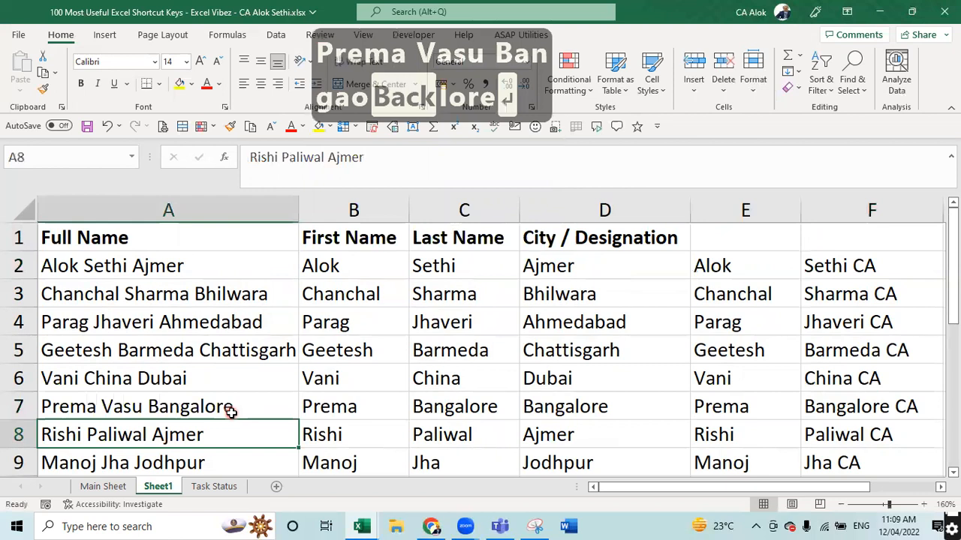
{"action": "key", "text": "Up"}
{"action": "key", "text": "Right"}
{"action": "key", "text": "Right"}
{"action": "key", "text": "Right"}
{"action": "key", "text": "Right"}
{"action": "key", "text": "Up"}
{"action": "key", "text": "Up"}
{"action": "key", "text": "Up"}
{"action": "key", "text": "Up"}
{"action": "key", "text": "Right"}
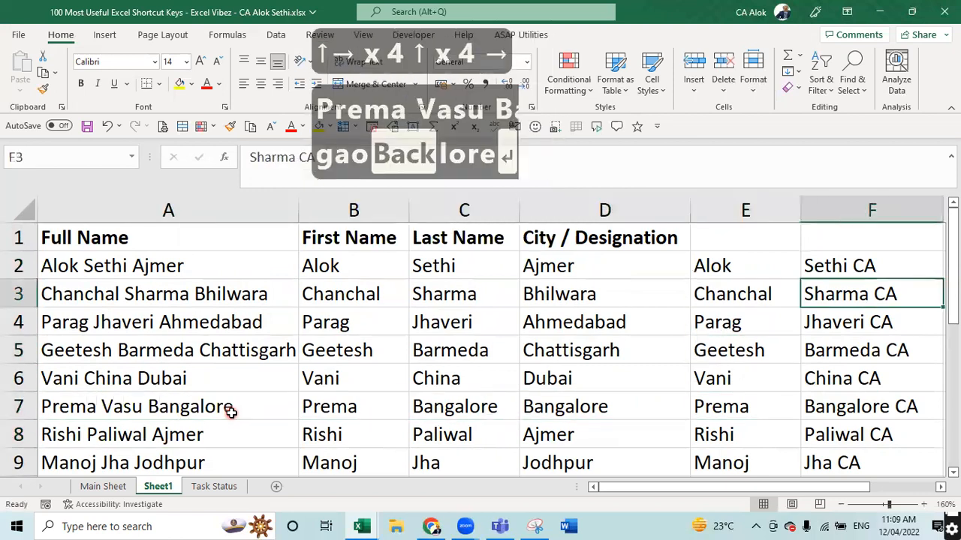
{"action": "key", "text": "shift+Down"}
{"action": "key", "text": "shift+Down"}
{"action": "key", "text": "shift+Down"}
{"action": "key", "text": "shift+Down"}
{"action": "key", "text": "shift+Down"}
{"action": "key", "text": "shift+Down"}
{"action": "key", "text": "shift+Down"}
{"action": "key", "text": "shift+Down"}
{"action": "key", "text": "shift+Down"}
{"action": "key", "text": "shift+Down"}
{"action": "key", "text": "shift+Down"}
{"action": "key", "text": "shift+Down"}
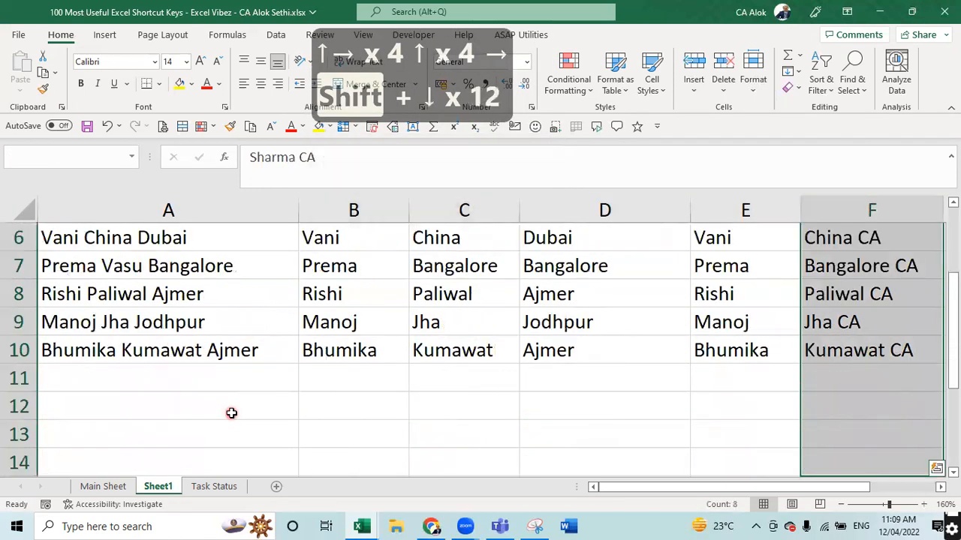
- Clear the column F results below Sethi CA and enter 'Sharma CA' in F3
{"action": "key", "text": "Delete"}
{"action": "key", "text": "Up"}
{"action": "key", "text": "Down"}
{"action": "type", "text": "S"}
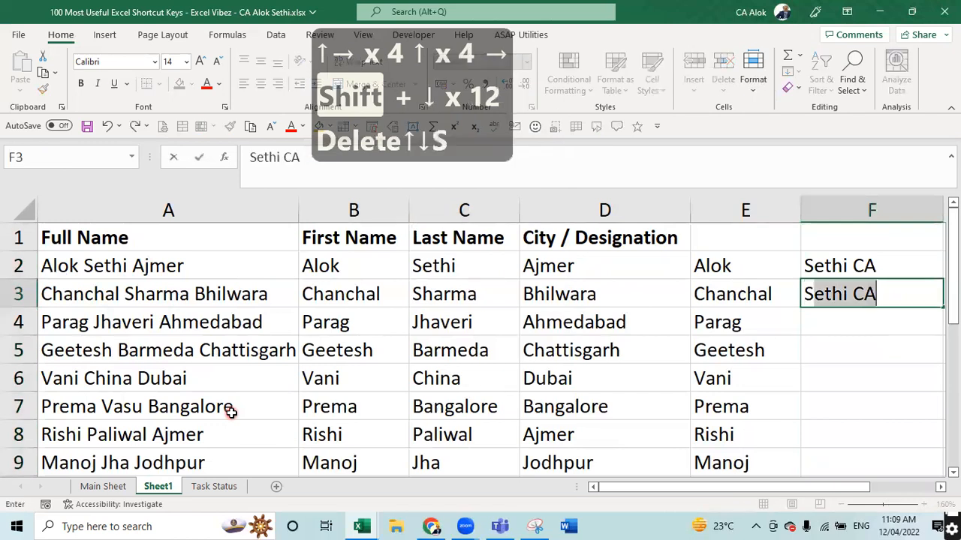
{"action": "type", "text": "harma CA"}
{"action": "key", "text": "Return"}
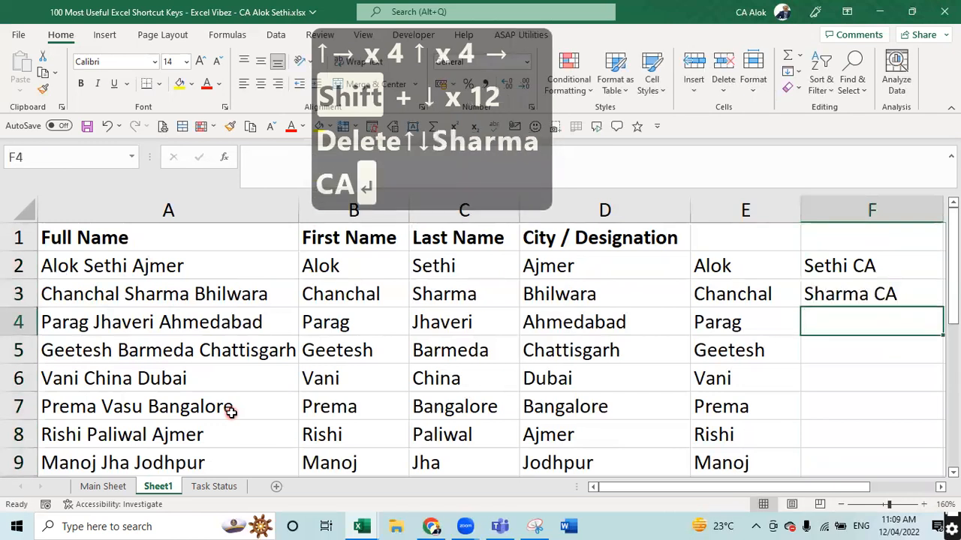
{"action": "type", "text": "Ja"}
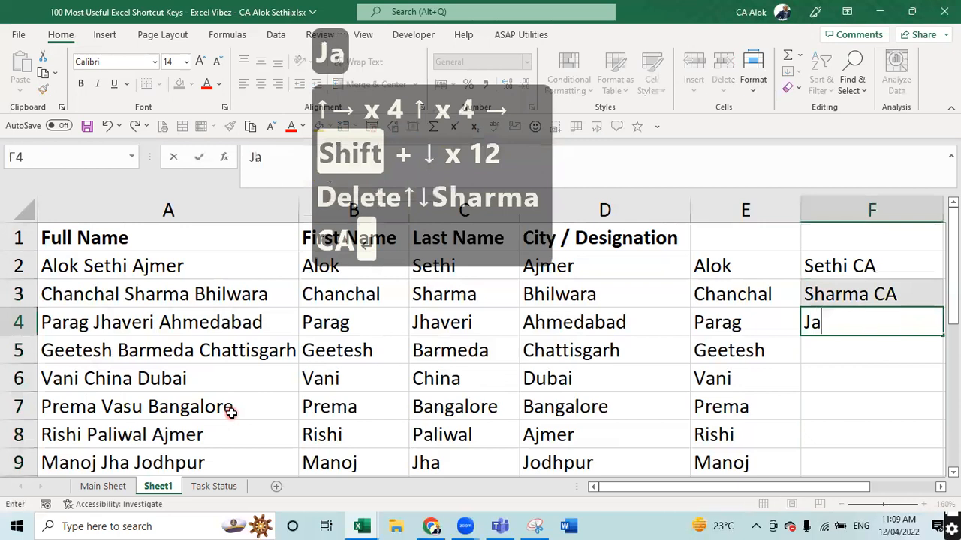
{"action": "key", "text": "BackSpace"}
{"action": "type", "text": "haveri PR"}
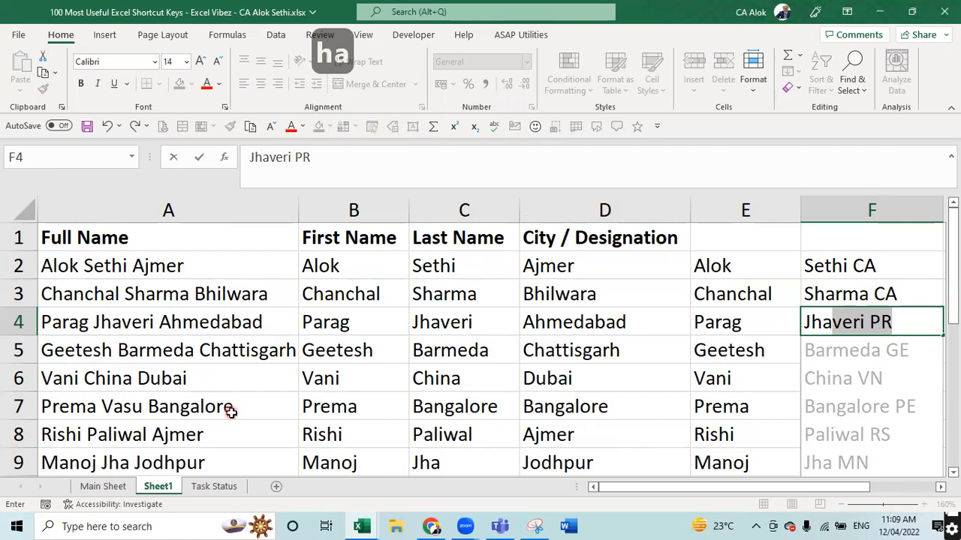
{"action": "key", "text": "Return"}
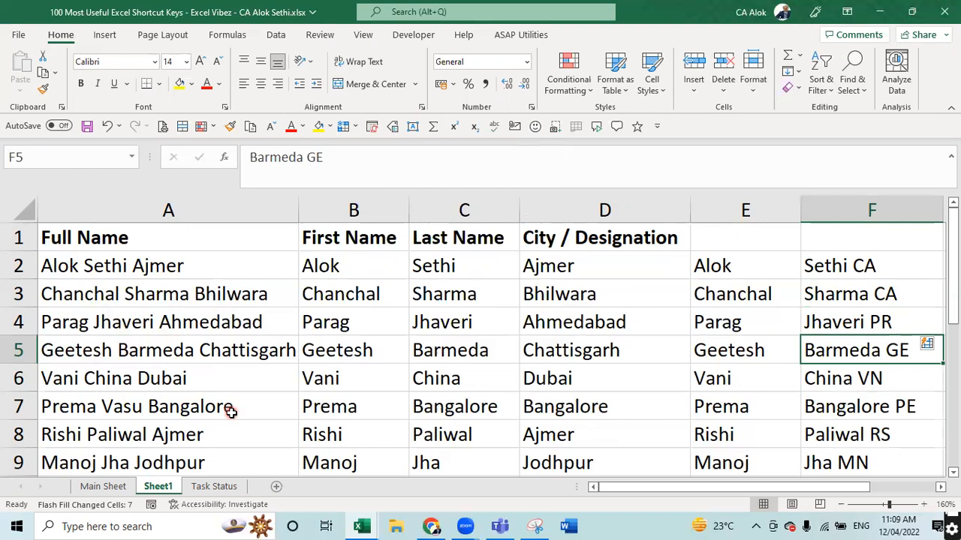
{"action": "left_click", "coordinate": [231, 411]}
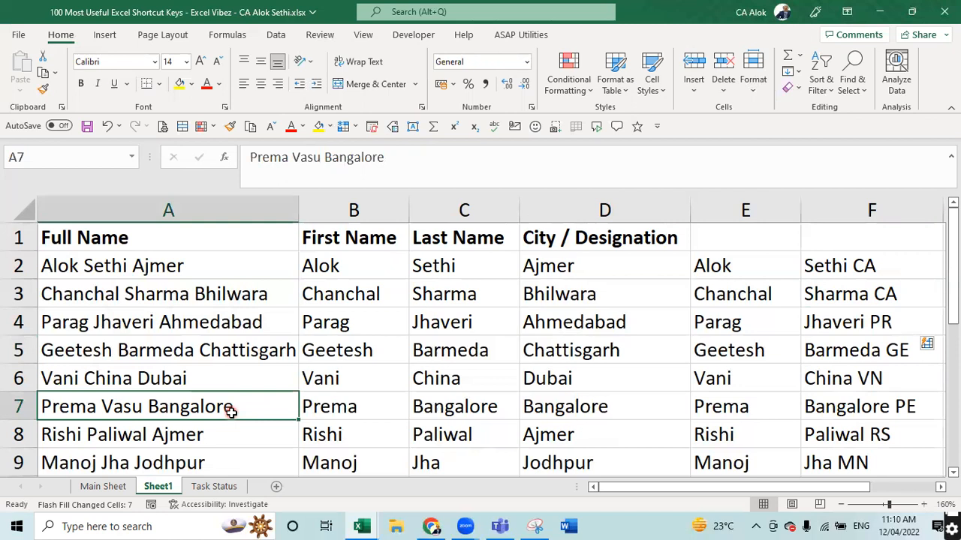
{"action": "key", "text": "Right"}
{"action": "key", "text": "Right"}
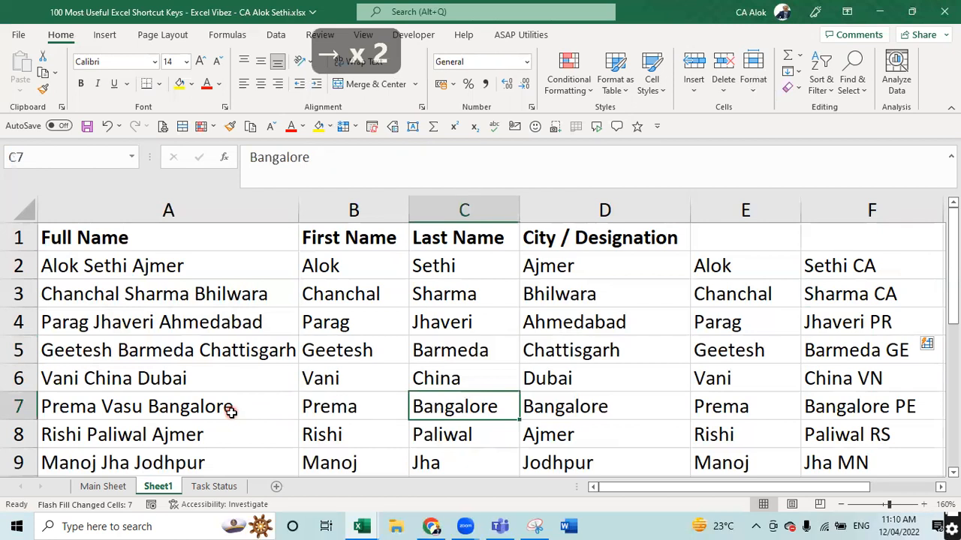
{"action": "type", "text": "Vasu"}
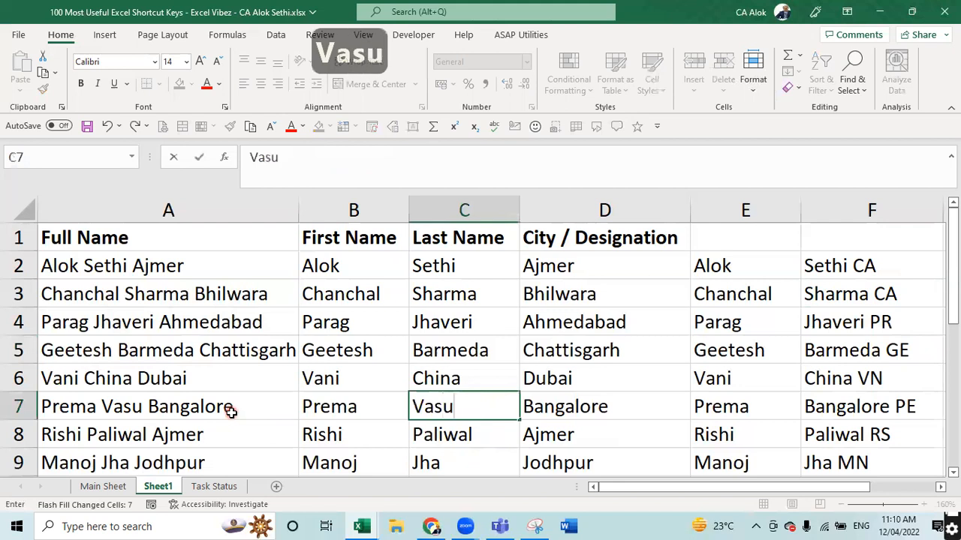
{"action": "key", "text": "Return"}
{"action": "key", "text": "Right"}
{"action": "key", "text": "Right"}
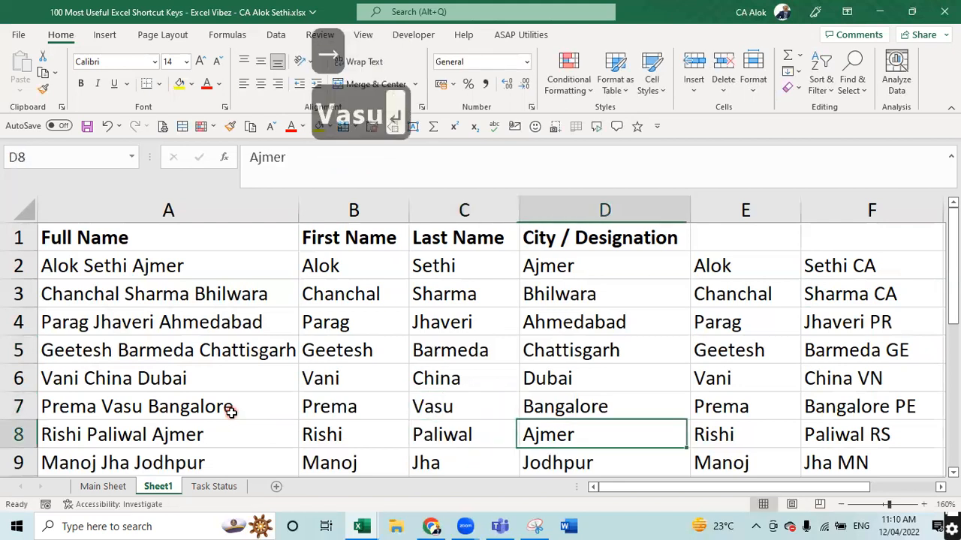
{"action": "key", "text": "Up"}
{"action": "key", "text": "Up"}
{"action": "key", "text": "Up"}
{"action": "key", "text": "Up"}
{"action": "key", "text": "Up"}
{"action": "key", "text": "Right"}
{"action": "key", "text": "Down"}
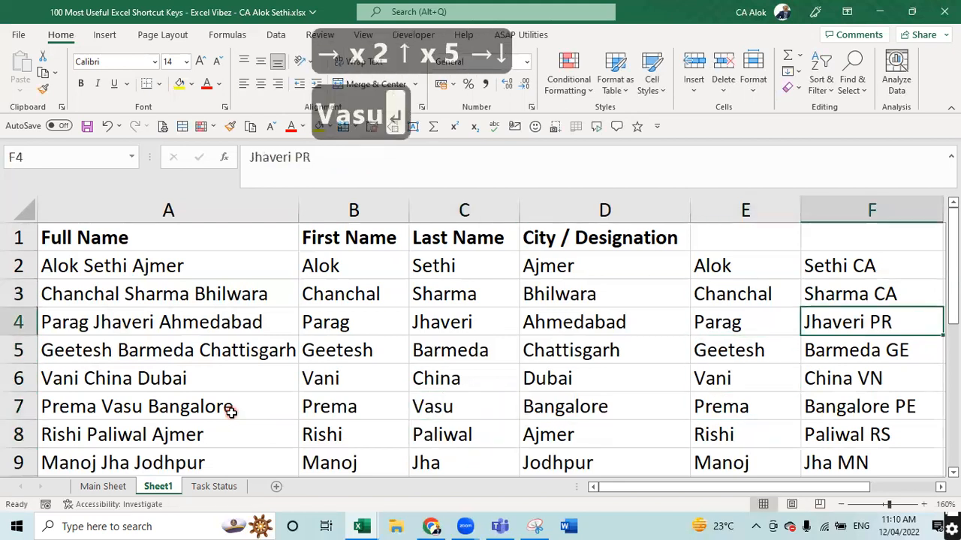
{"action": "key", "text": "Up"}
{"action": "key", "text": "shift+Down"}
{"action": "key", "text": "shift+Down"}
{"action": "key", "text": "shift+Down"}
{"action": "key", "text": "shift+Down"}
{"action": "key", "text": "shift+Down"}
{"action": "key", "text": "shift+Down"}
{"action": "key", "text": "shift+Down"}
{"action": "key", "text": "shift+Down"}
{"action": "key", "text": "shift+Down"}
{"action": "key", "text": "shift+Down"}
{"action": "key", "text": "shift+Down"}
{"action": "key", "text": "shift+Down"}
{"action": "key", "text": "shift+Down"}
{"action": "key", "text": "shift+Down"}
{"action": "key", "text": "shift+Down"}
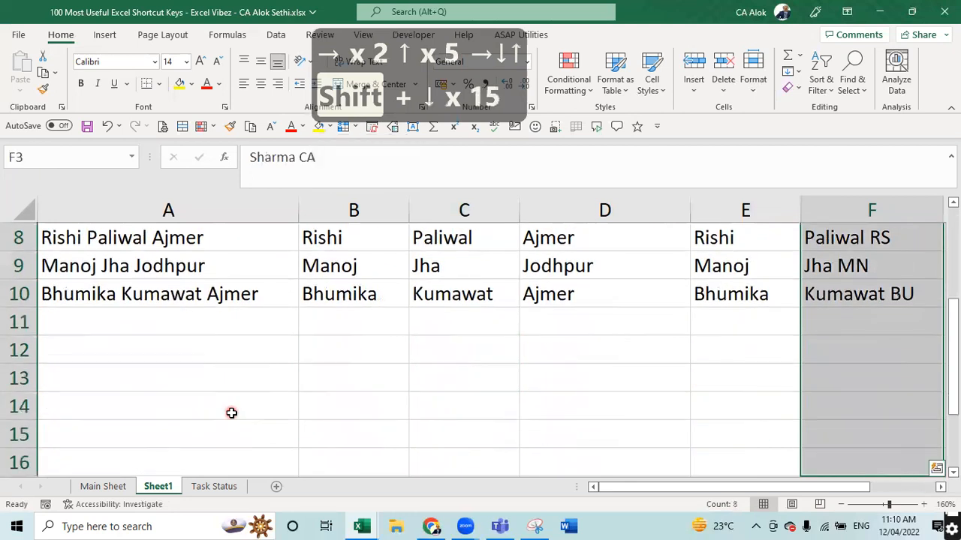
{"action": "key", "text": "Delete"}
{"action": "key", "text": "Up"}
{"action": "key", "text": "Down"}
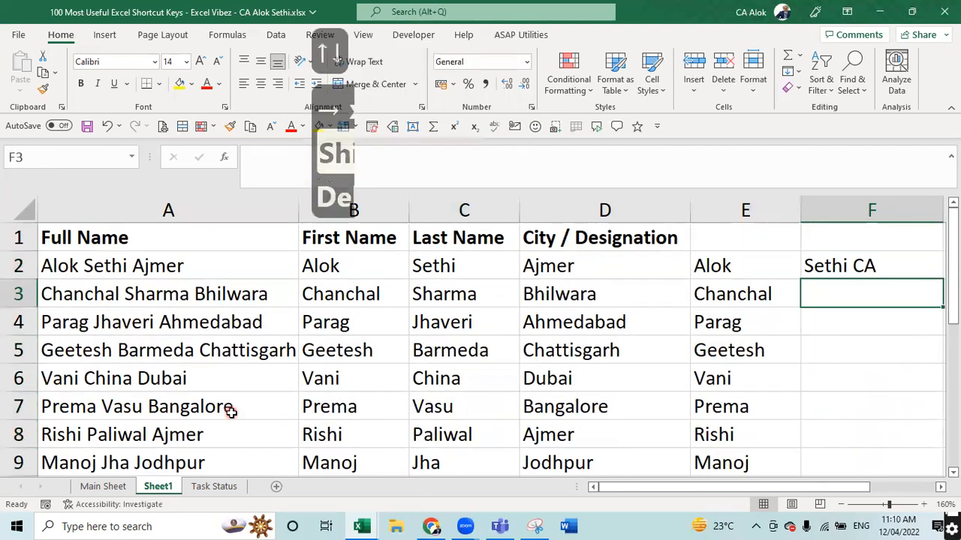
{"action": "type", "text": "Sharma"}
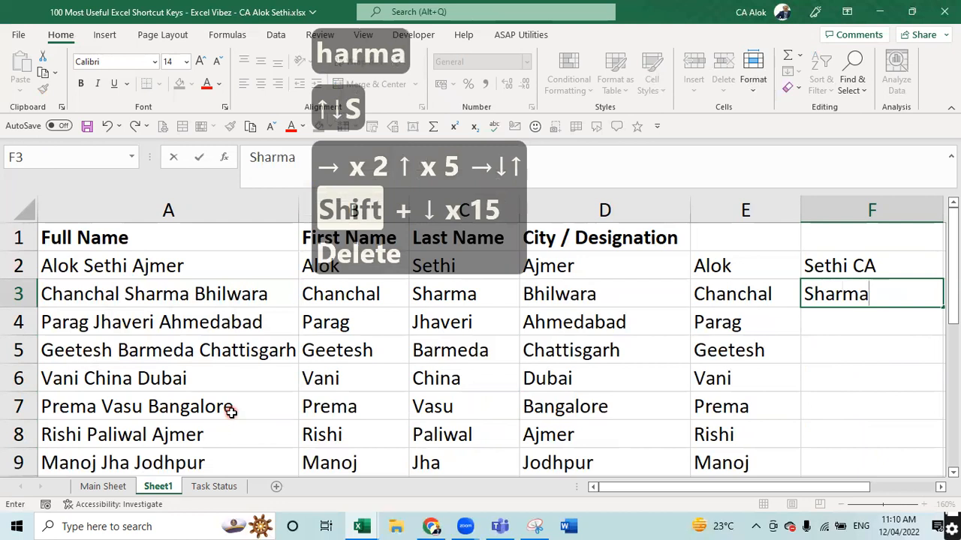
{"action": "type", "text": " CA"}
{"action": "key", "text": "Return"}
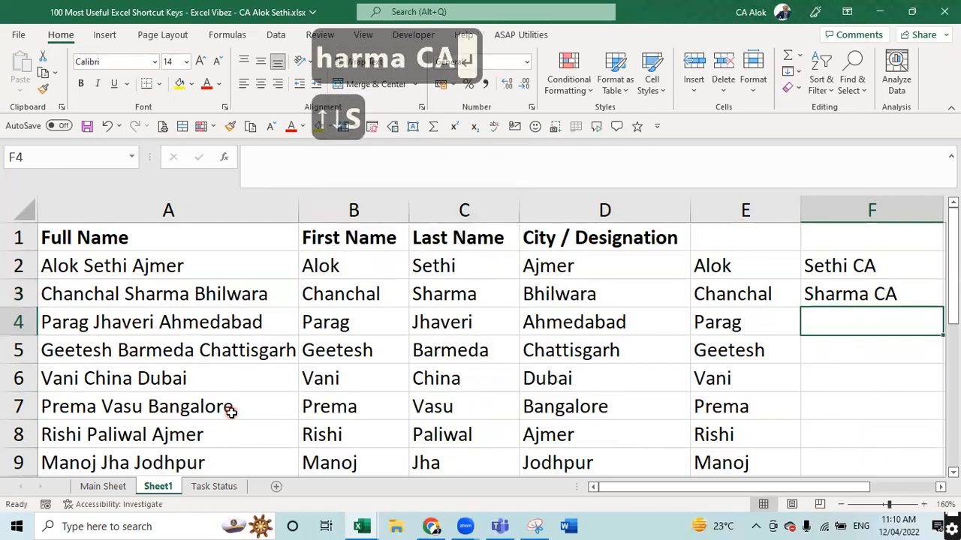
{"action": "type", "text": "Jhaveri PR"}
{"action": "key", "text": "Return"}
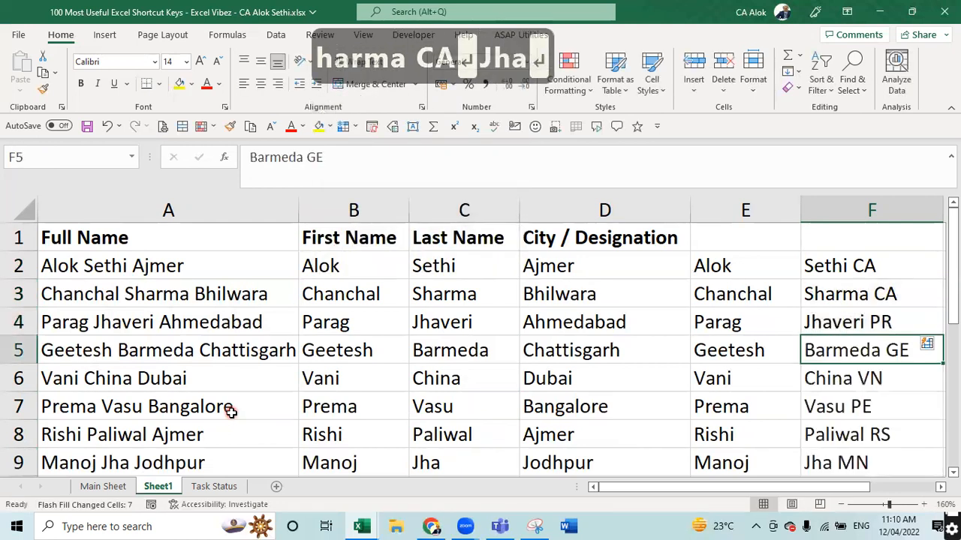
{"action": "key", "text": "Down"}
{"action": "key", "text": "Down"}
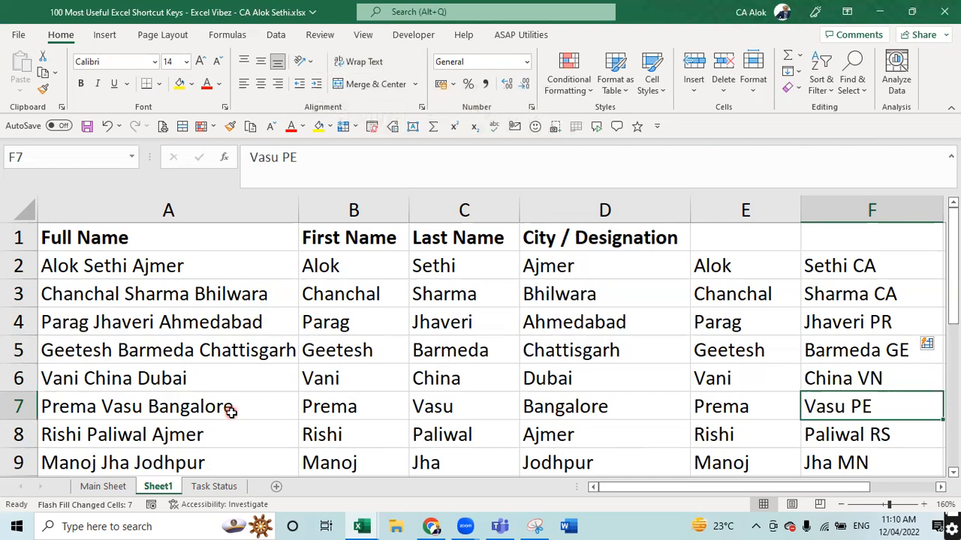
{"action": "key", "text": "Up"}
{"action": "key", "text": "Up"}
{"action": "key", "text": "Up"}
{"action": "key", "text": "Up"}
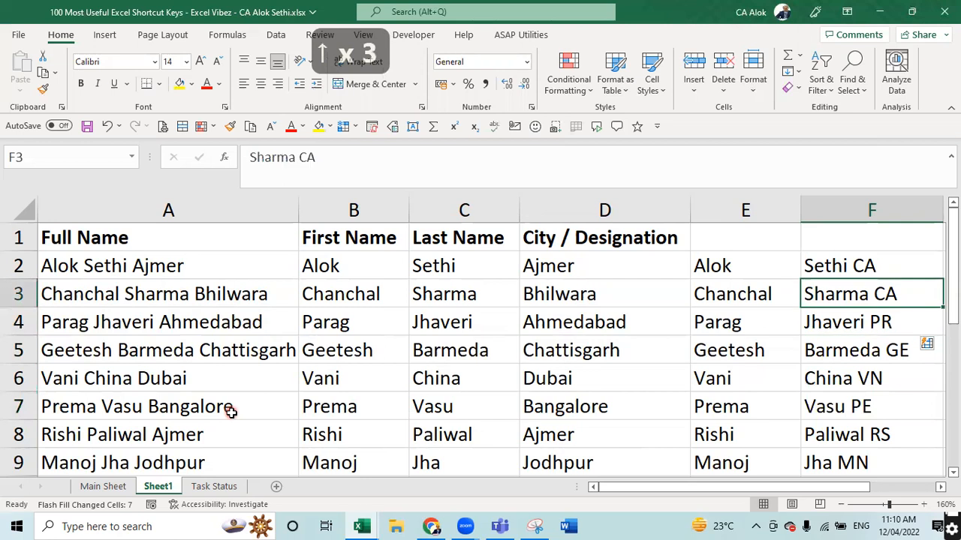
{"action": "key", "text": "Down"}
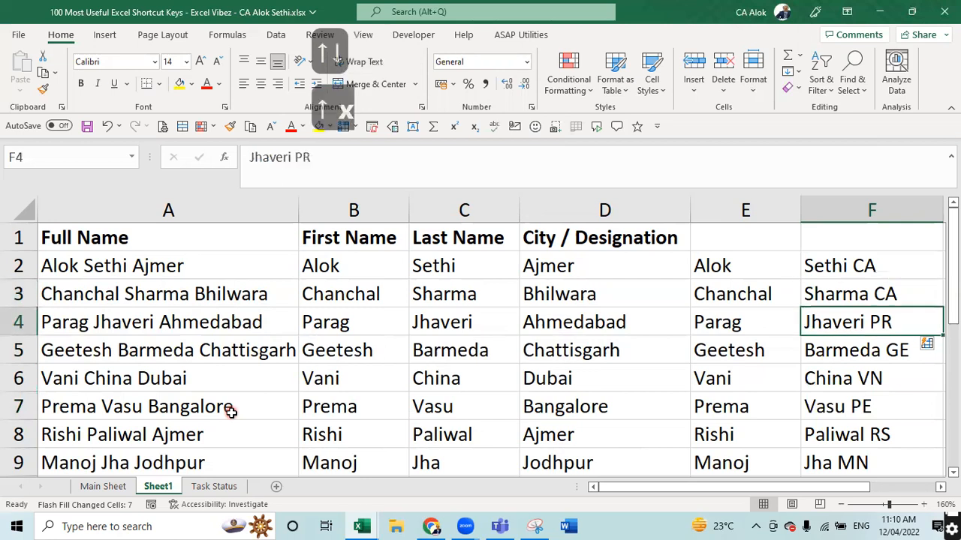
{"action": "key", "text": "Up"}
{"action": "key", "text": "Up"}
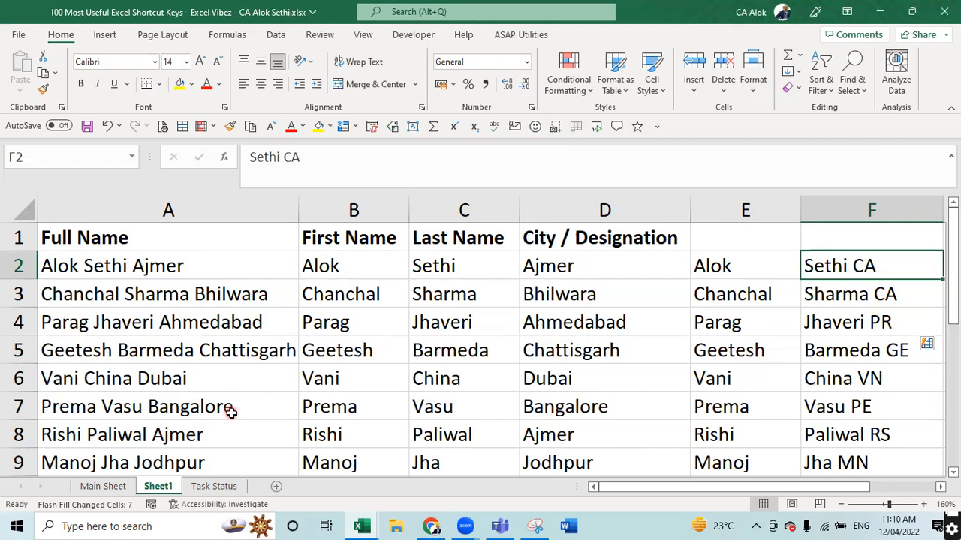
- Delete the surname-initial entries from F2 down and the first-name copies from E2 down
{"action": "key", "text": "ctrl+shift+Down"}
{"action": "key", "text": "Delete"}
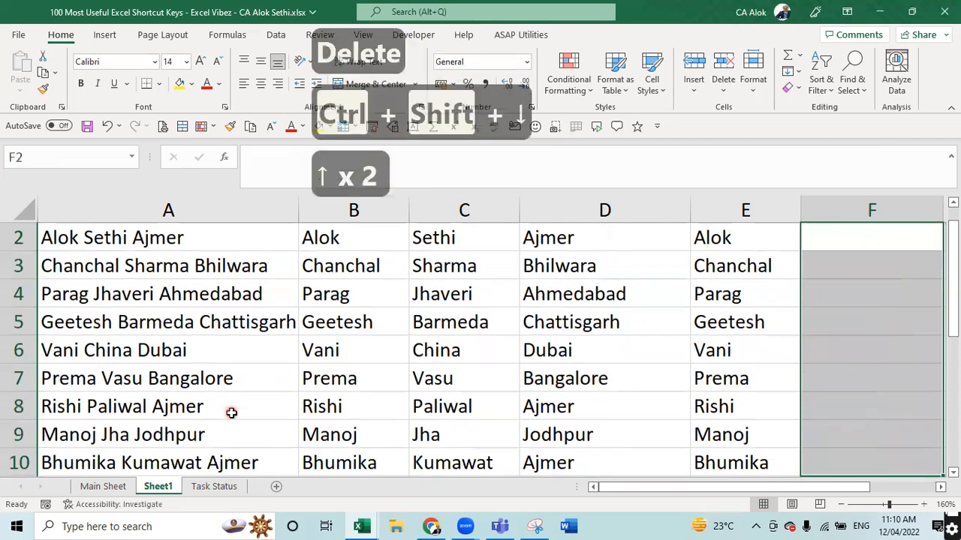
{"action": "key", "text": "Left"}
{"action": "key", "text": "ctrl+shift+Down"}
{"action": "key", "text": "Delete"}
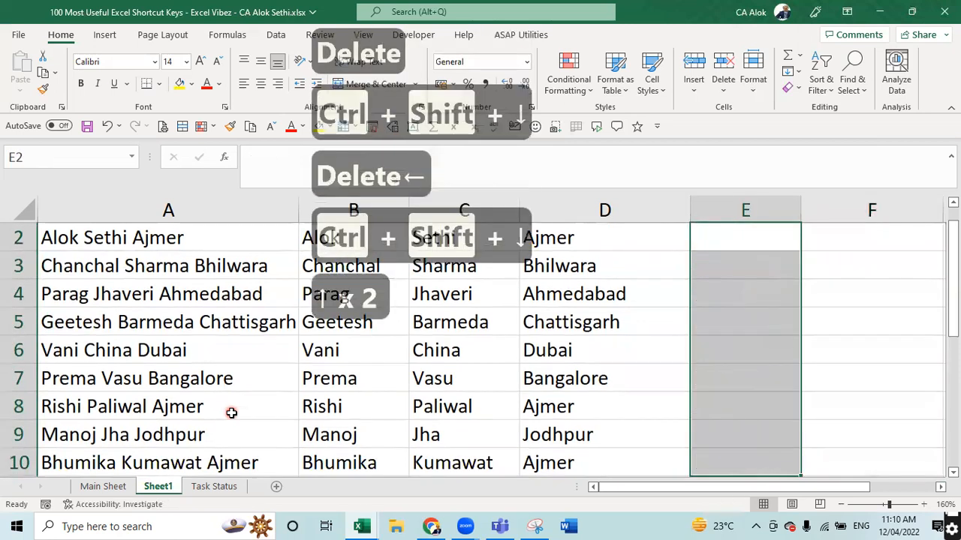
{"action": "key", "text": "Up"}
{"action": "key", "text": "Left"}
{"action": "key", "text": "Left"}
{"action": "key", "text": "Left"}
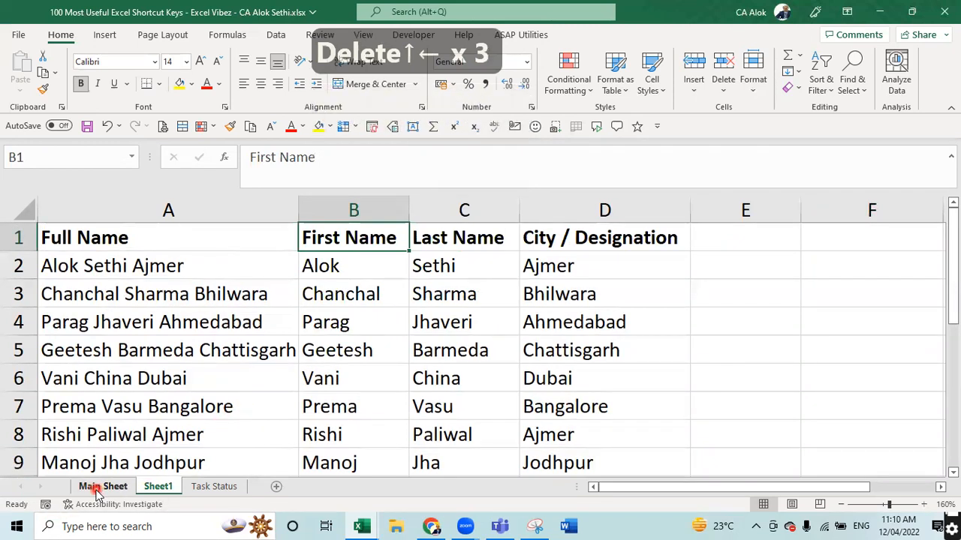
{"action": "left_click", "coordinate": [743, 241]}
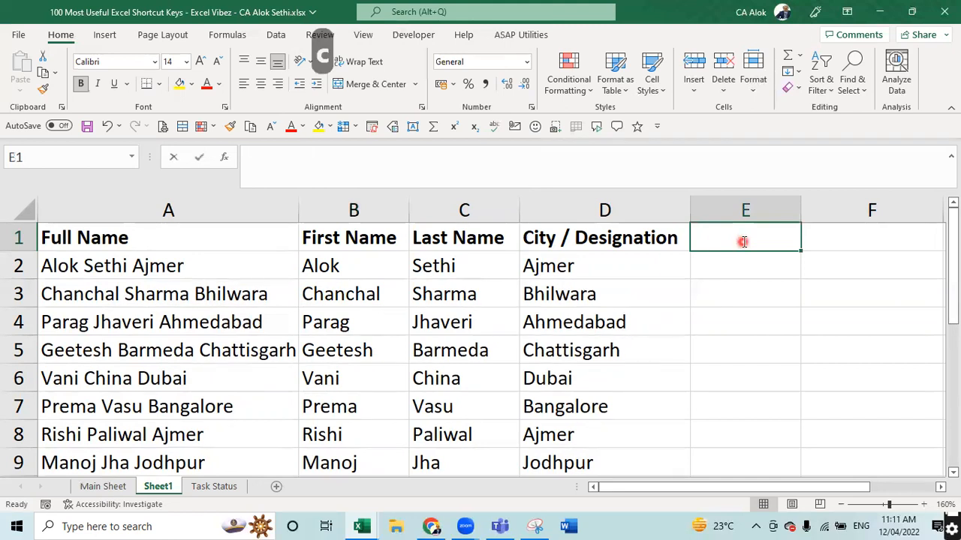
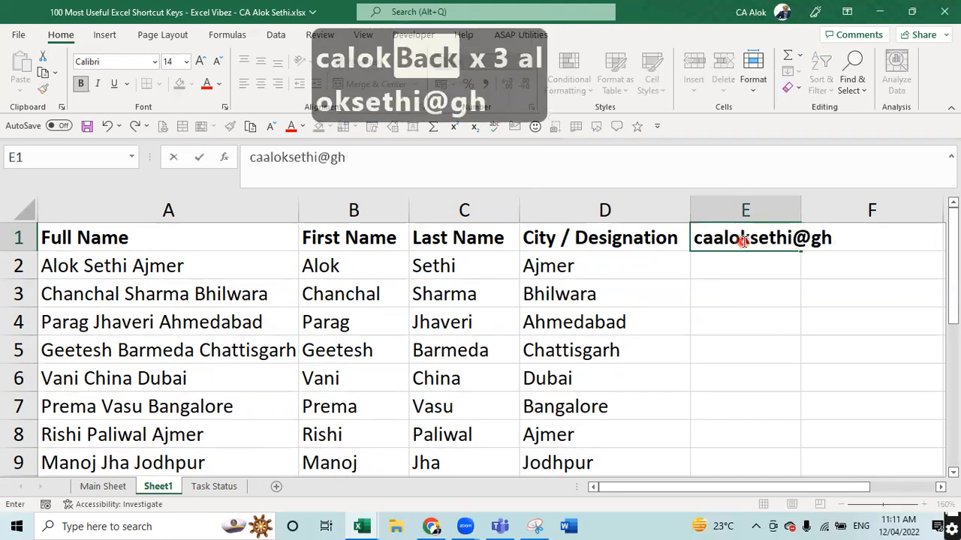
- Enter a Gmail address in E1 and another Gmail address in E2, fixing typos
{"action": "key", "text": "ctrl+Return"}
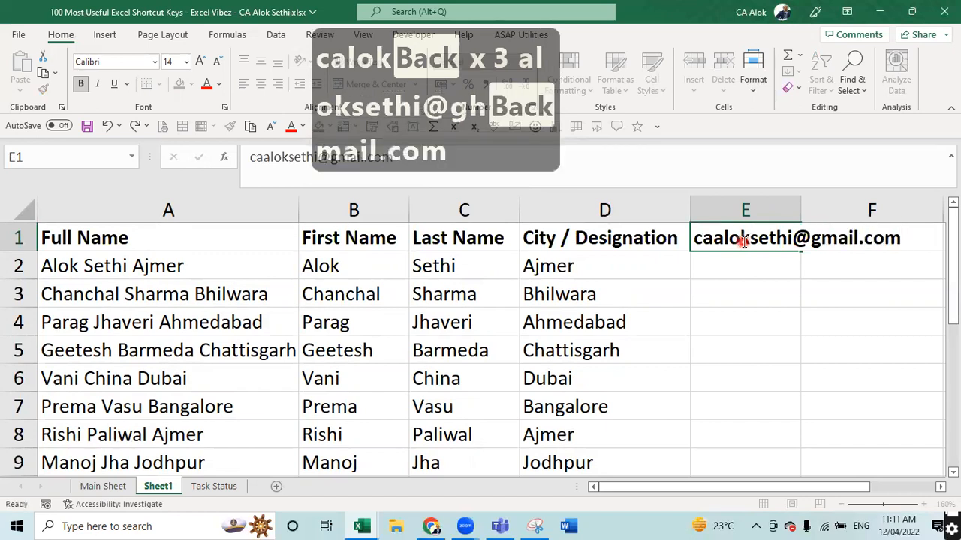
{"action": "key", "text": "Return"}
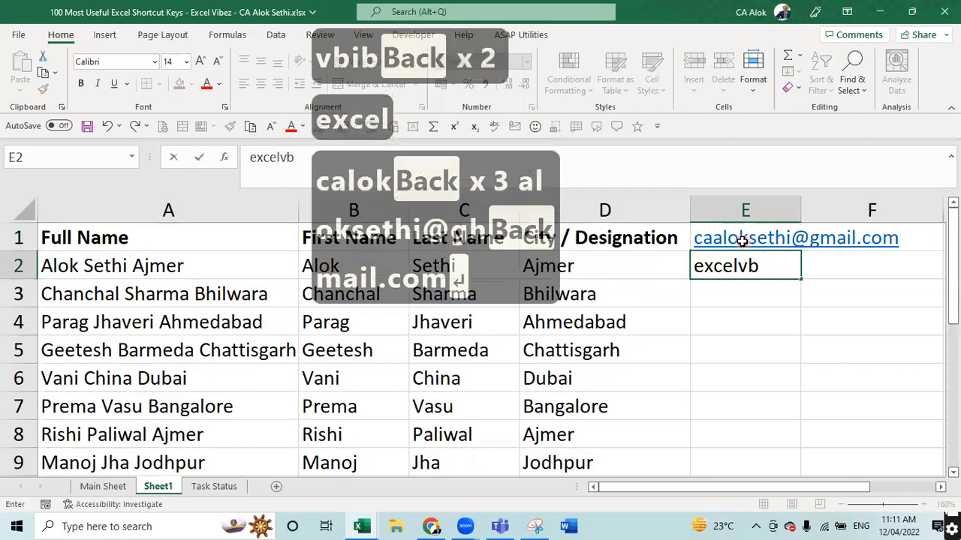
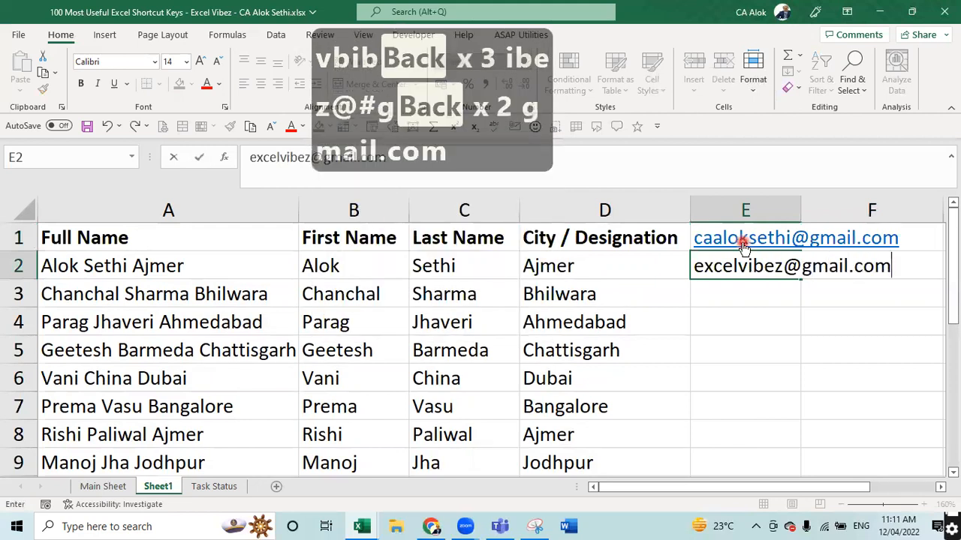
{"action": "key", "text": "Return"}
- Enter a Yahoo address in E3 and a Rediffmail address in E4
{"action": "type", "text": "xyz"}
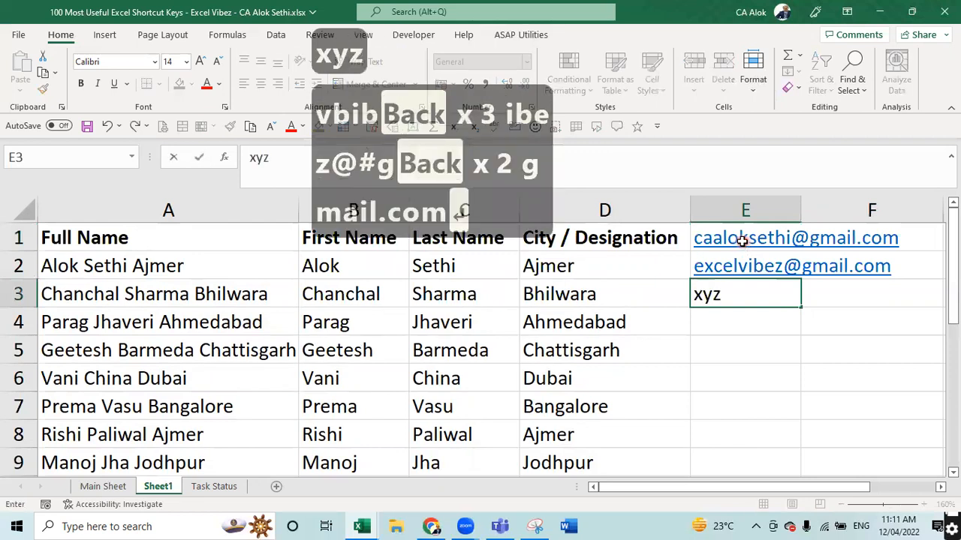
{"action": "type", "text": "@yahoo.,com"}
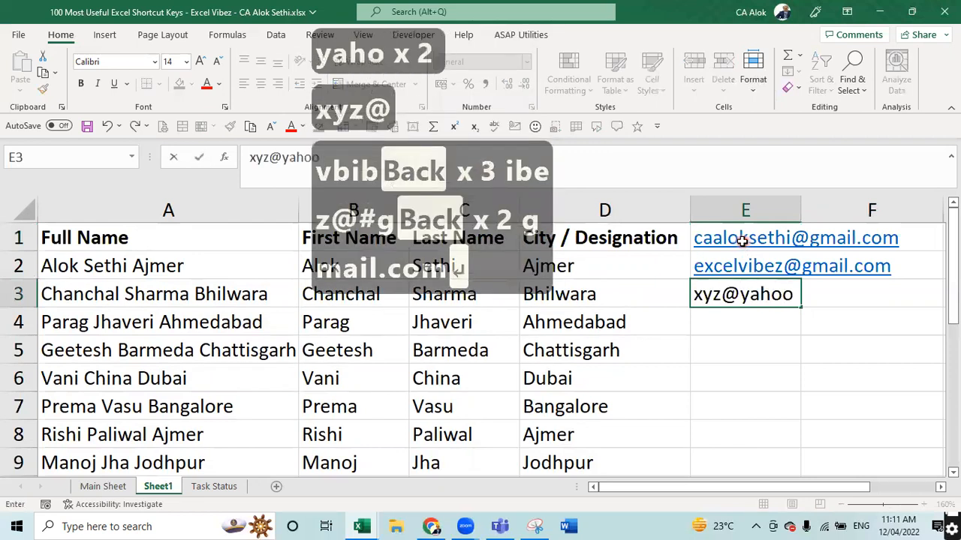
{"action": "key", "text": "BackSpace"}
{"action": "key", "text": "BackSpace"}
{"action": "key", "text": "BackSpace"}
{"action": "key", "text": "BackSpace"}
{"action": "type", "text": "com"}
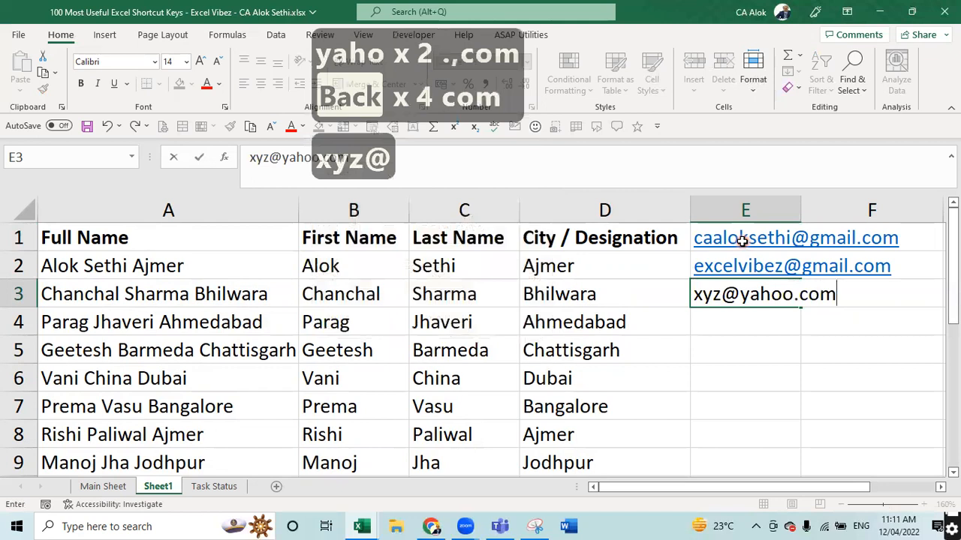
{"action": "key", "text": "Return"}
{"action": "type", "text": "abc@"}
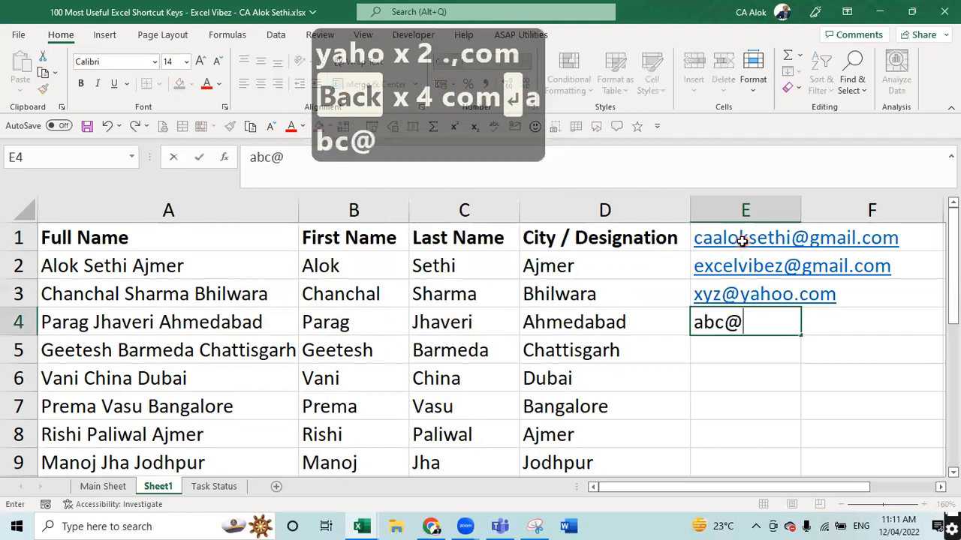
{"action": "type", "text": "redim"}
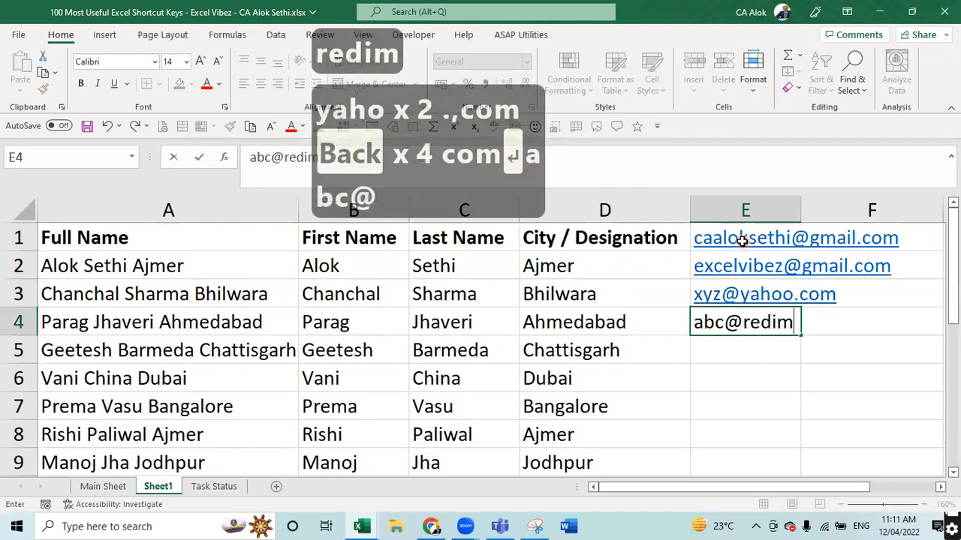
{"action": "key", "text": "BackSpace"}
{"action": "type", "text": "ffmai"}
{"action": "type", "text": "l.coin"}
{"action": "key", "text": "BackSpace"}
{"action": "key", "text": "BackSpace"}
{"action": "type", "text": "m"}
{"action": "key", "text": "Return"}
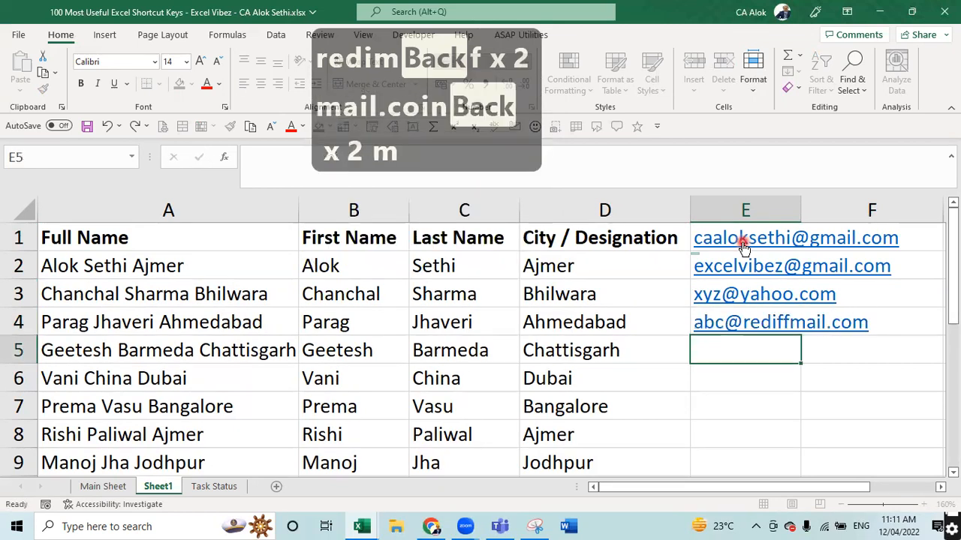
{"action": "key", "text": "Right"}
{"action": "key", "text": "Up"}
{"action": "key", "text": "Up"}
{"action": "key", "text": "Up"}
{"action": "key", "text": "Up"}
{"action": "key", "text": "Right"}
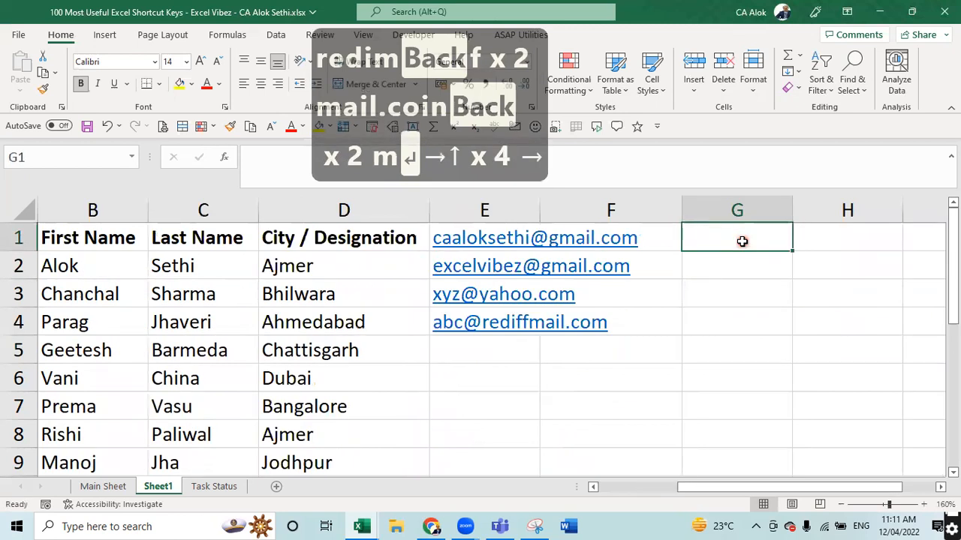
- Type gmail.com into G1 and G2, then clear the mistaken G1:G3 entries
{"action": "type", "text": "gamil"}
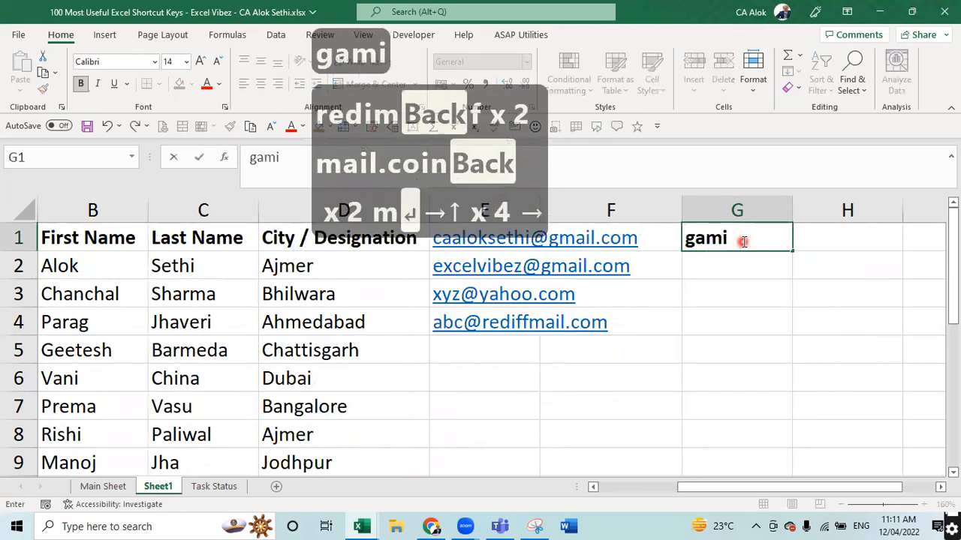
{"action": "key", "text": "BackSpace"}
{"action": "key", "text": "BackSpace"}
{"action": "key", "text": "BackSpace"}
{"action": "key", "text": "BackSpace"}
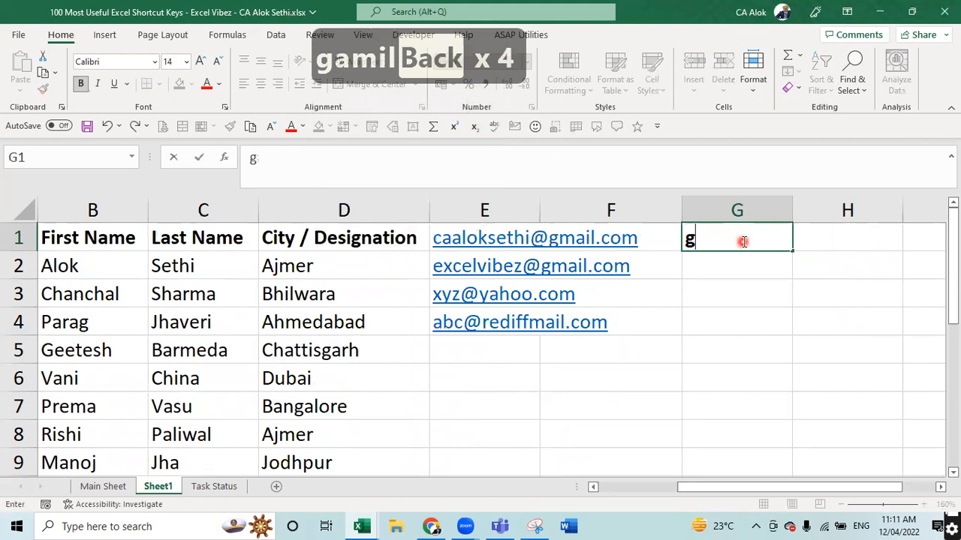
{"action": "type", "text": "mail.com"}
{"action": "key", "text": "Return"}
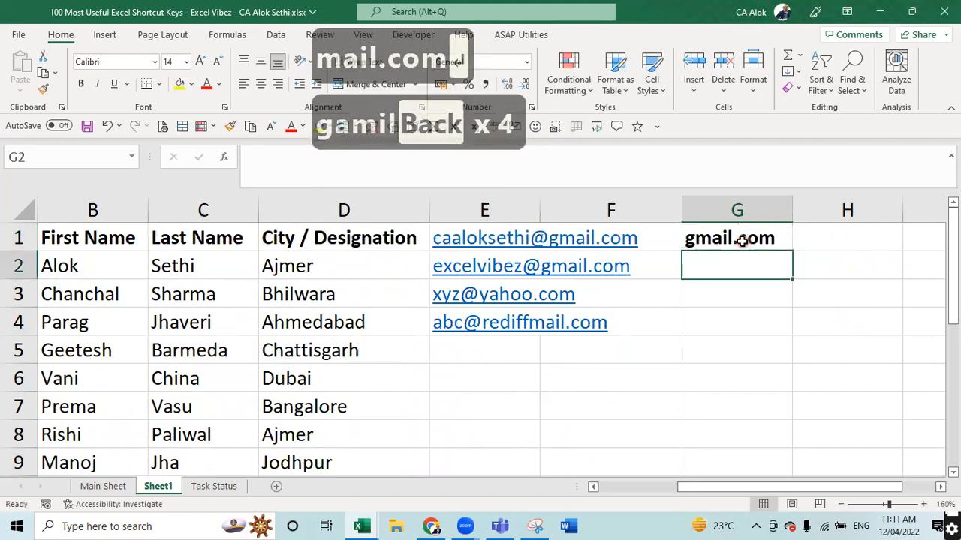
{"action": "type", "text": "gamil"}
{"action": "key", "text": "BackSpace"}
{"action": "key", "text": "BackSpace"}
{"action": "key", "text": "BackSpace"}
{"action": "key", "text": "BackSpace"}
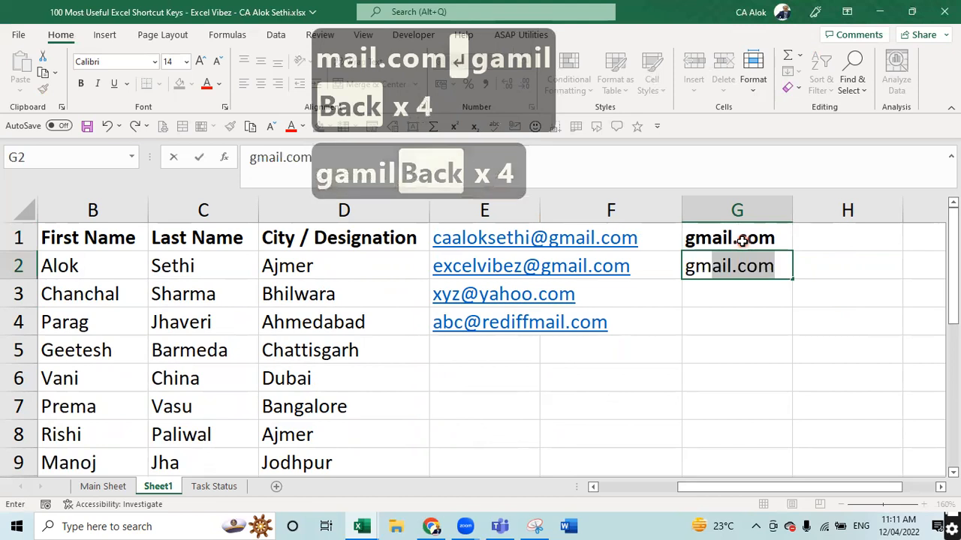
{"action": "type", "text": "mail.co"}
{"action": "key", "text": "Return"}
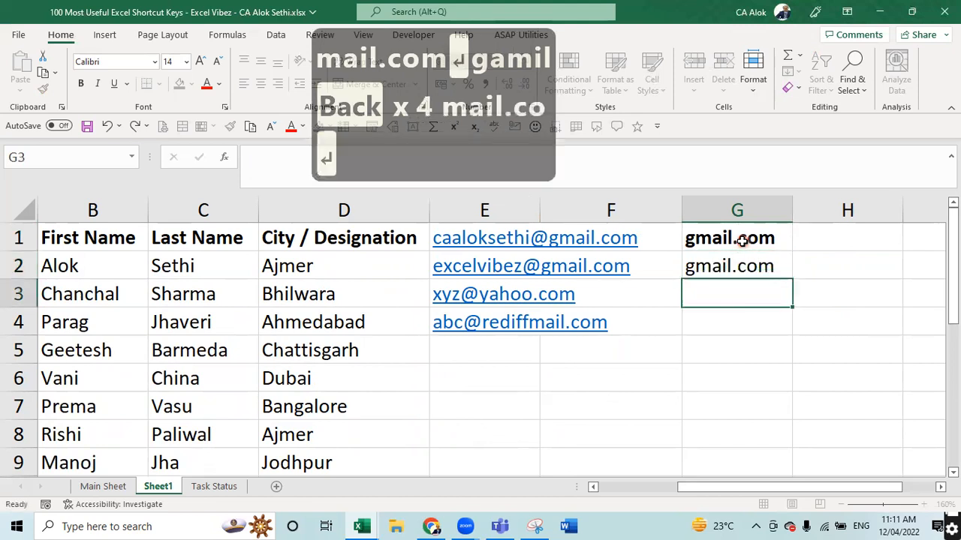
{"action": "type", "text": "yahoo"}
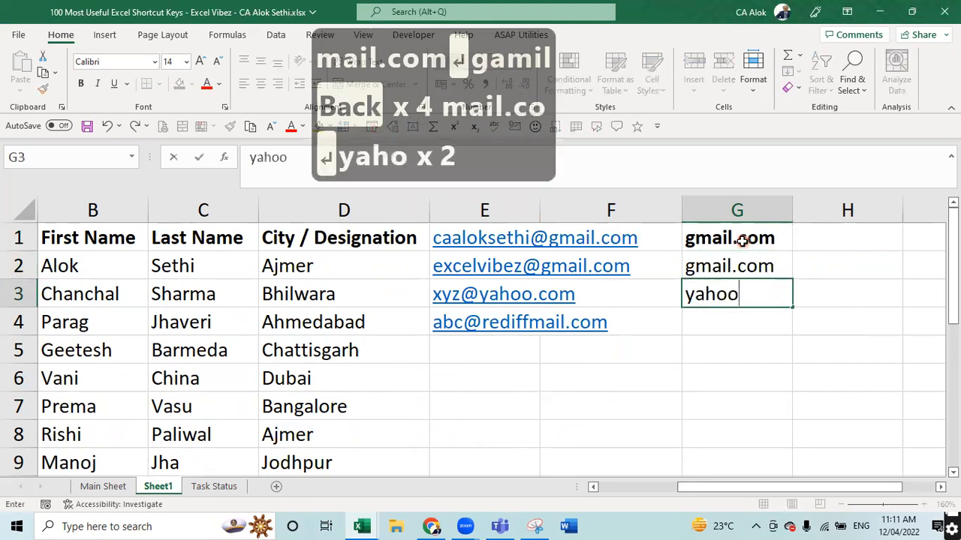
{"action": "type", "text": "."}
{"action": "key", "text": "BackSpace"}
{"action": "key", "text": "BackSpace"}
{"action": "key", "text": "BackSpace"}
{"action": "key", "text": "BackSpace"}
{"action": "key", "text": "BackSpace"}
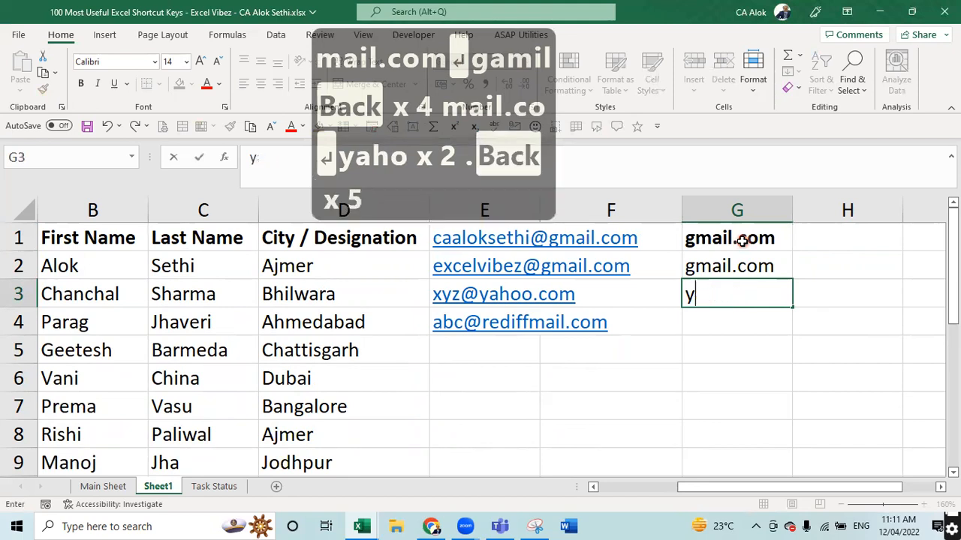
{"action": "key", "text": "Escape"}
{"action": "key", "text": "Up"}
{"action": "key", "text": "Up"}
{"action": "key", "text": "Up"}
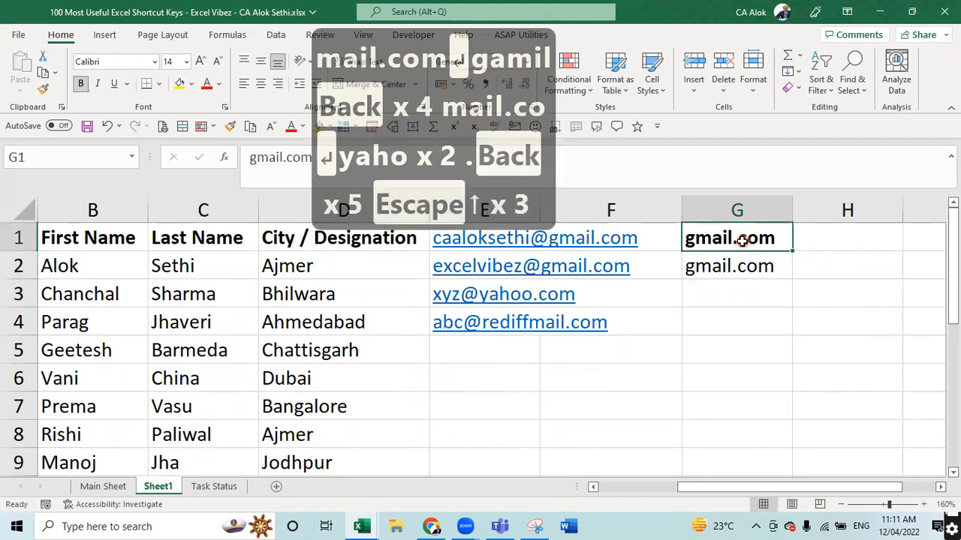
{"action": "key", "text": "shift+Down"}
{"action": "key", "text": "shift+Down"}
{"action": "key", "text": "Delete"}
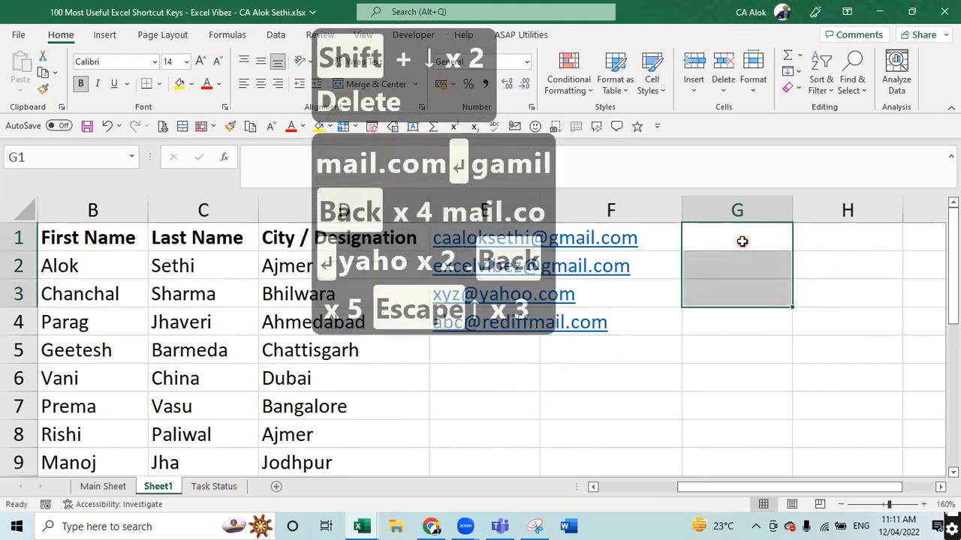
- Autofit column E to the e-mail addresses and enter gmail.com in F1, correcting its typo
{"action": "left_click", "coordinate": [627, 345]}
{"action": "double_click", "coordinate": [540, 200]}
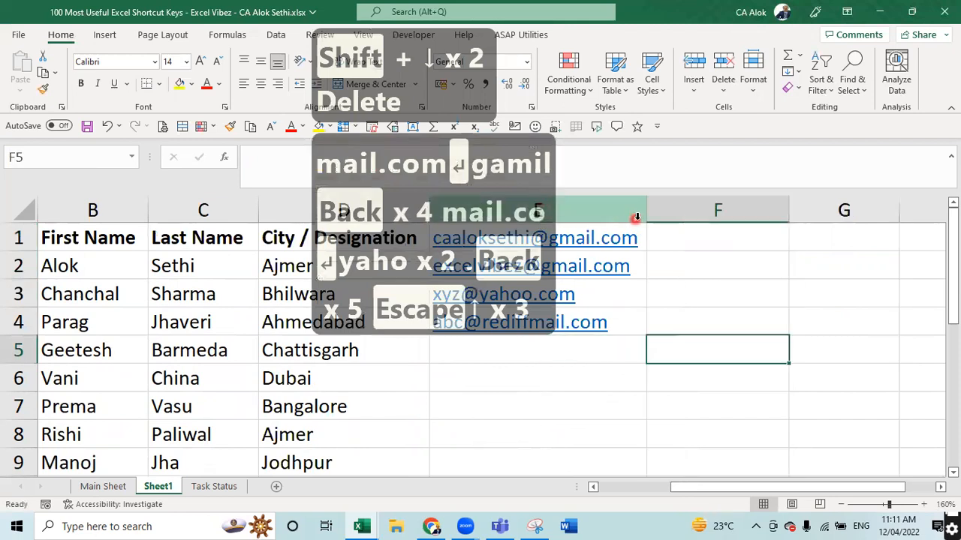
{"action": "left_click", "coordinate": [665, 232]}
{"action": "type", "text": "gamil"}
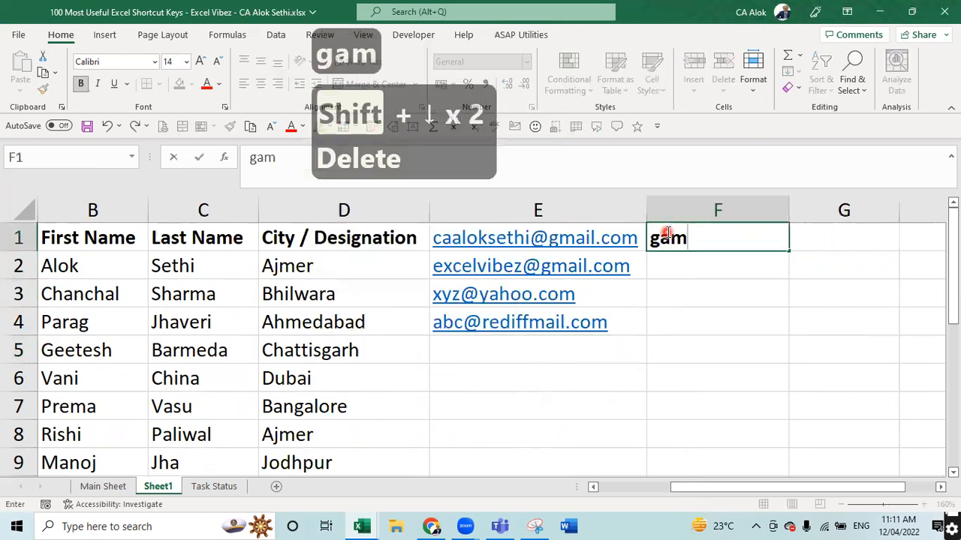
{"action": "key", "text": "BackSpace"}
{"action": "key", "text": "BackSpace"}
{"action": "key", "text": "BackSpace"}
{"action": "key", "text": "BackSpace"}
{"action": "type", "text": "mail.copm"}
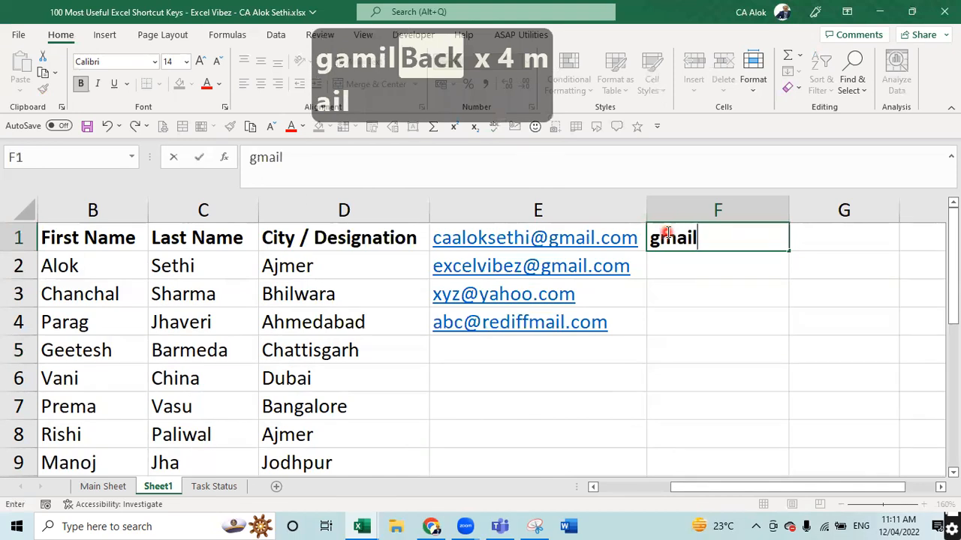
{"action": "key", "text": "Return"}
{"action": "left_click", "coordinate": [665, 233]}
{"action": "key", "text": "F2"}
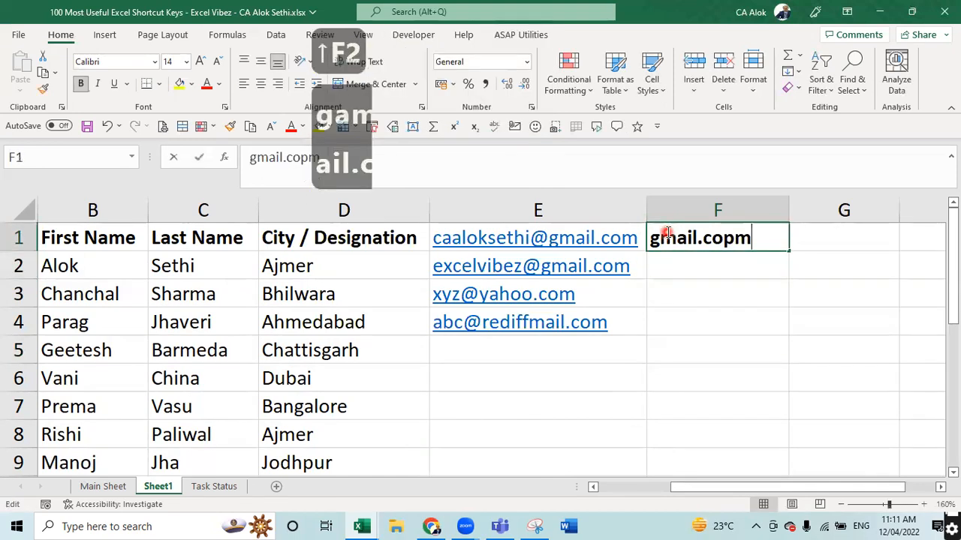
{"action": "key", "text": "BackSpace"}
{"action": "key", "text": "BackSpace"}
{"action": "type", "text": "m"}
{"action": "key", "text": "Return"}
- Enter gmail.com in F2 and yahoo.com in F3, then Flash Fill F4 with Ctrl+E
{"action": "type", "text": "'"}
{"action": "key", "text": "BackSpace"}
{"action": "type", "text": "gmail.com"}
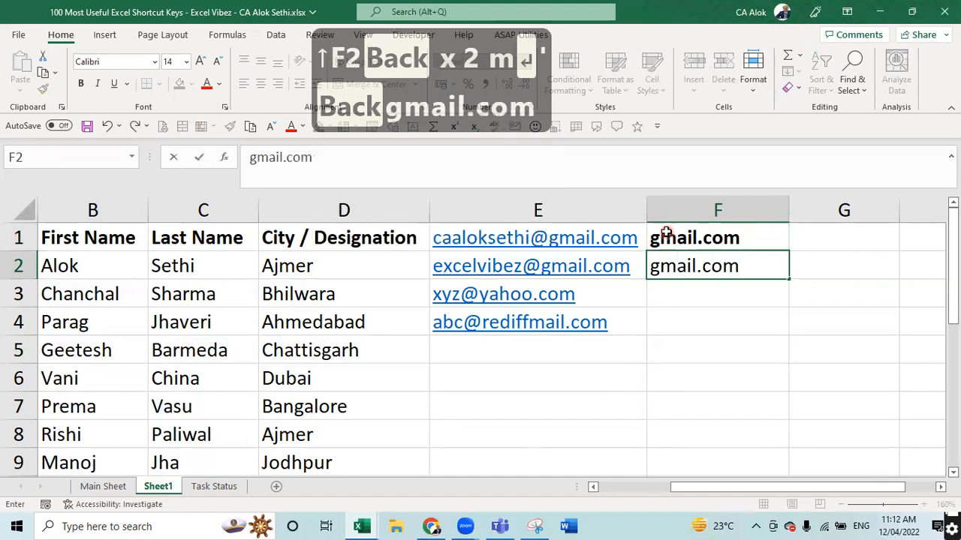
{"action": "key", "text": "Return"}
{"action": "type", "text": "yahoo.com"}
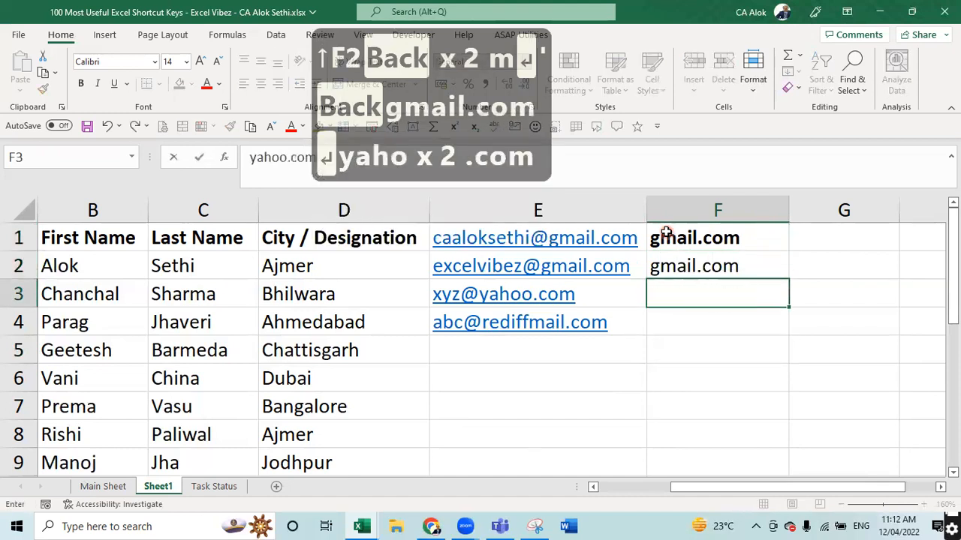
{"action": "key", "text": "Return"}
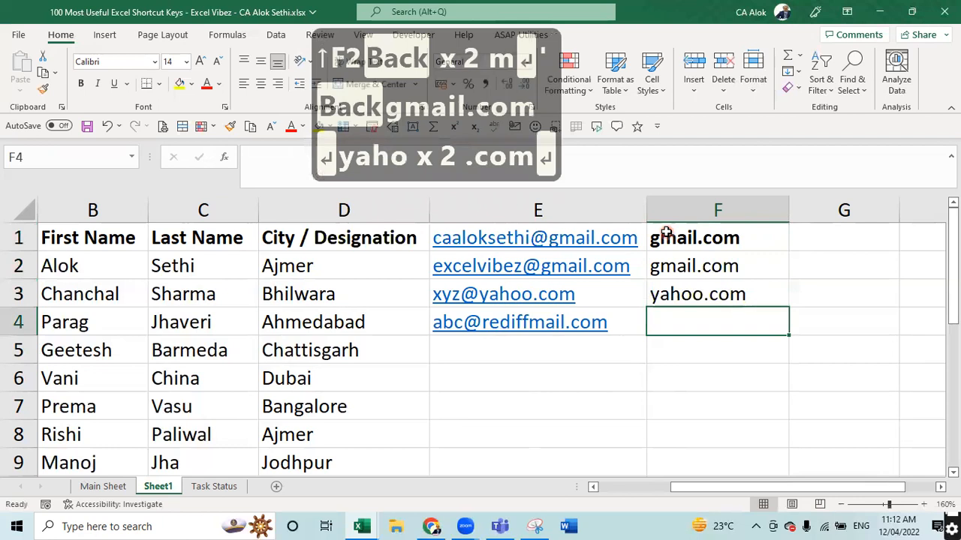
{"action": "key", "text": "ctrl+e"}
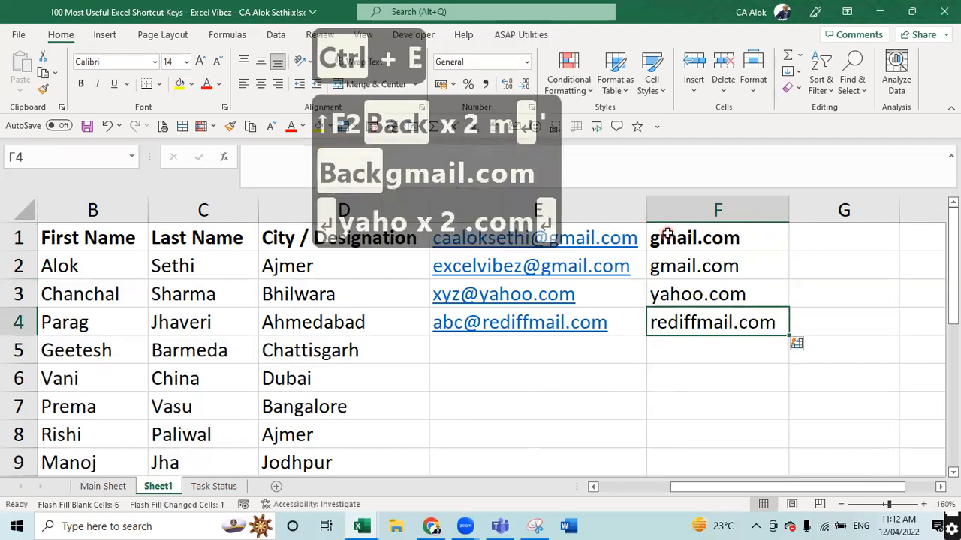
- Clear F2:F4 and retry Flash Fill without examples, dismissing the no-pattern warnings
{"action": "key", "text": "Up"}
{"action": "key", "text": "Up"}
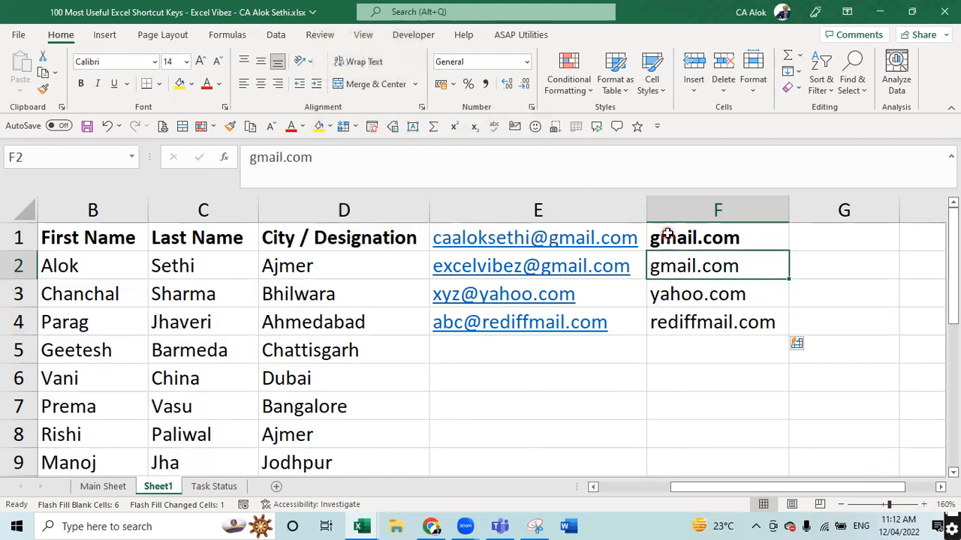
{"action": "key", "text": "shift+Down"}
{"action": "key", "text": "shift+Down"}
{"action": "key", "text": "shift+Down"}
{"action": "key", "text": "Delete"}
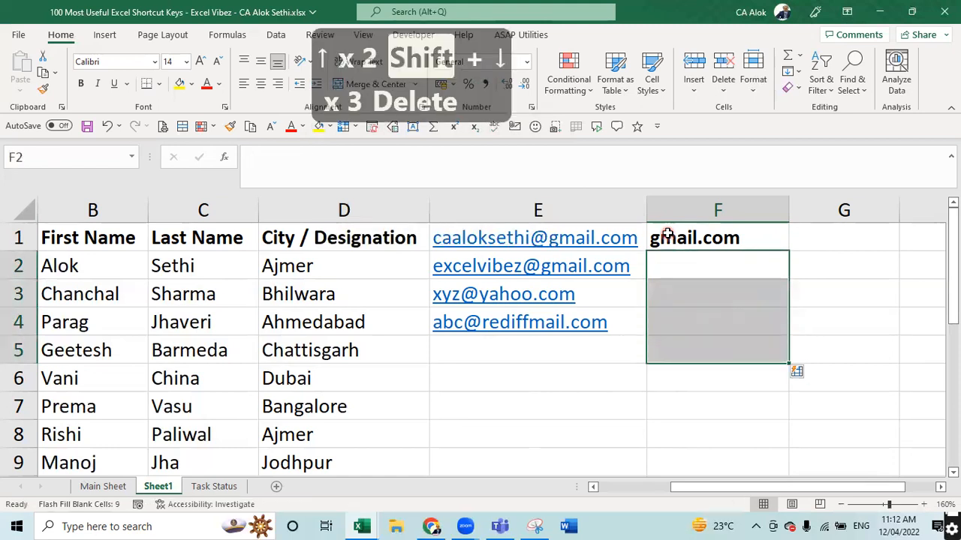
{"action": "key", "text": "Down"}
{"action": "key", "text": "Up"}
{"action": "key", "text": "shift+Down"}
{"action": "key", "text": "shift+Down"}
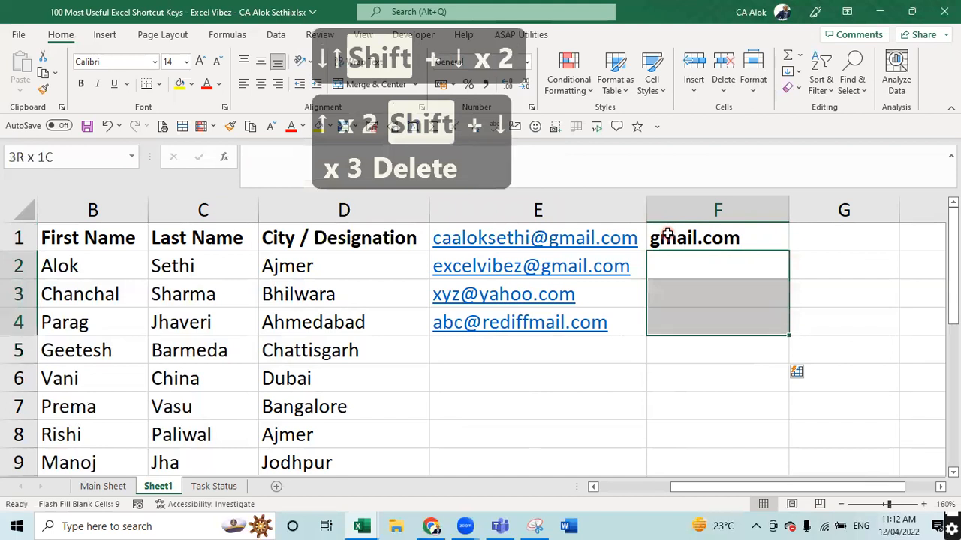
{"action": "key", "text": "ctrl+e"}
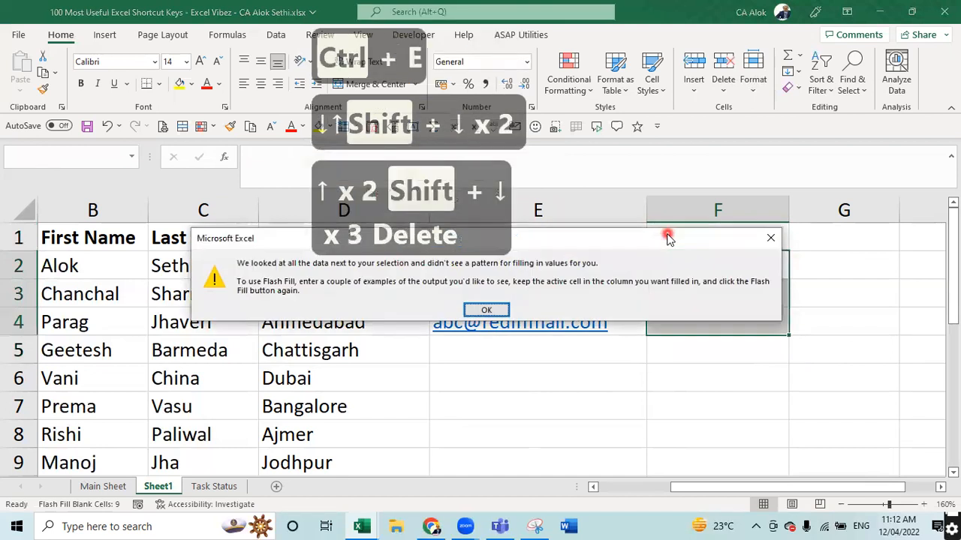
{"action": "key", "text": "Escape"}
{"action": "key", "text": "Down"}
{"action": "key", "text": "ctrl+e"}
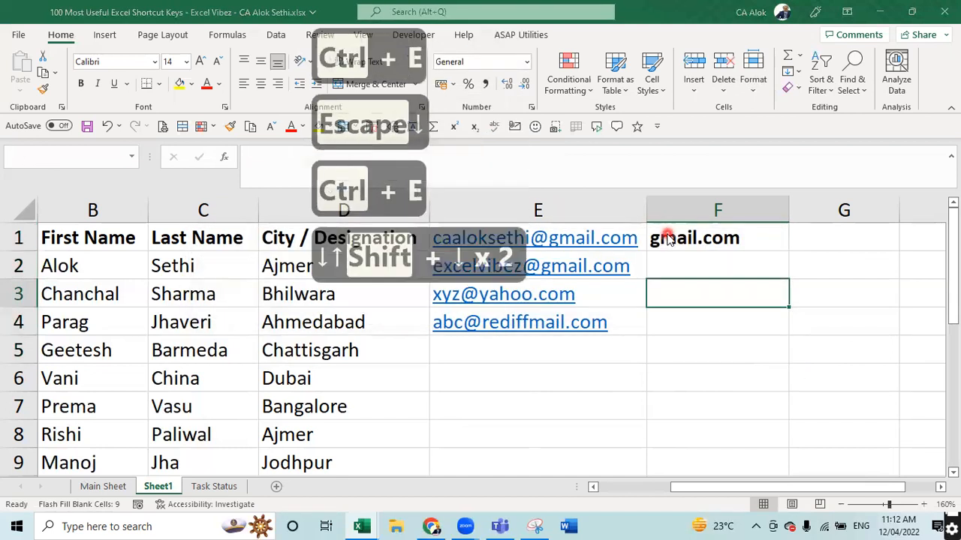
{"action": "key", "text": "Escape"}
- Re-enter gmail.com in F2 and yahoo.com in F3 so Flash Fill puts rediffmail.com in F4
{"action": "key", "text": "Up"}
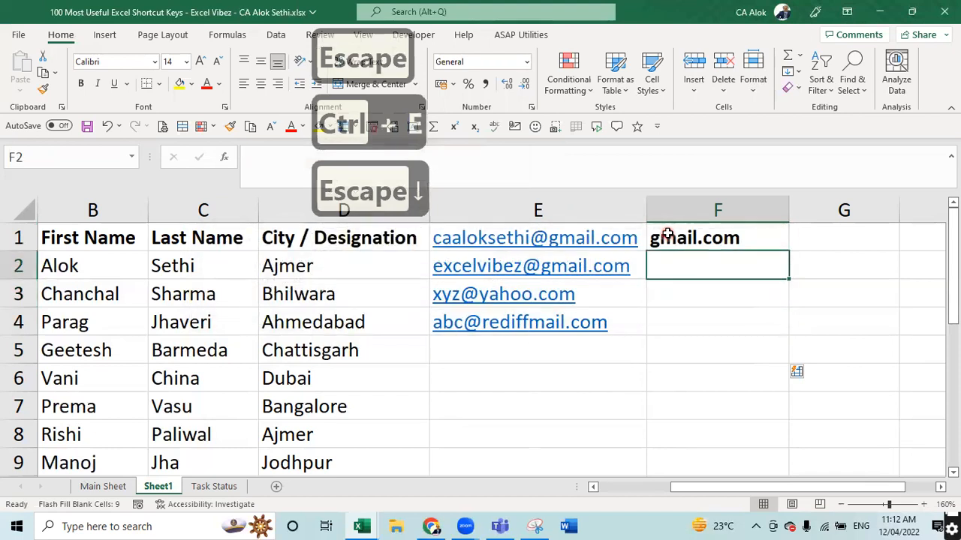
{"action": "type", "text": "gmail.com"}
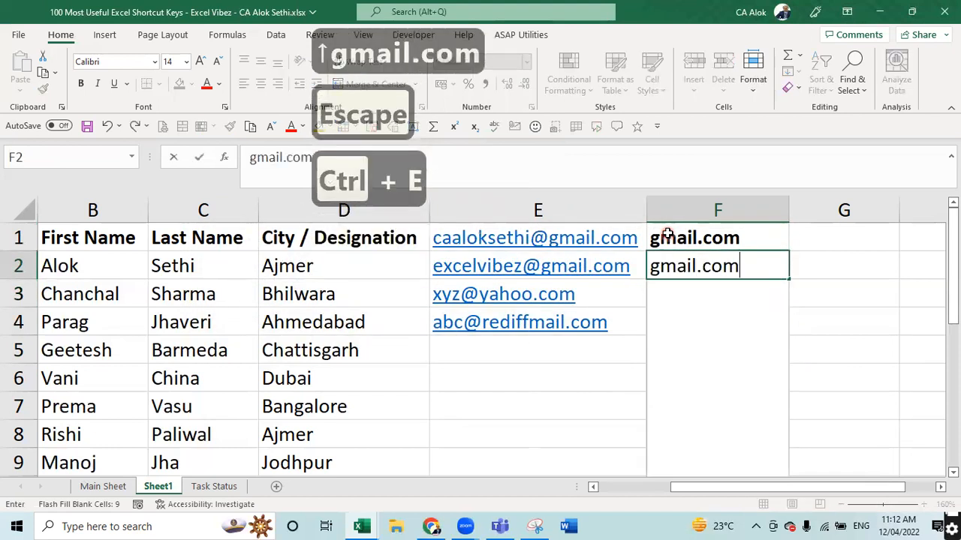
{"action": "key", "text": "Return"}
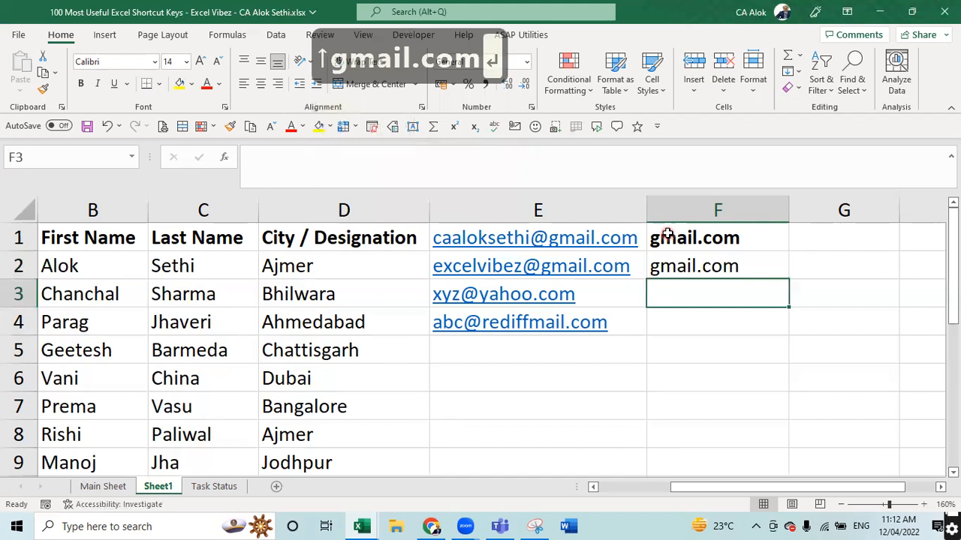
{"action": "type", "text": "yahoo.com"}
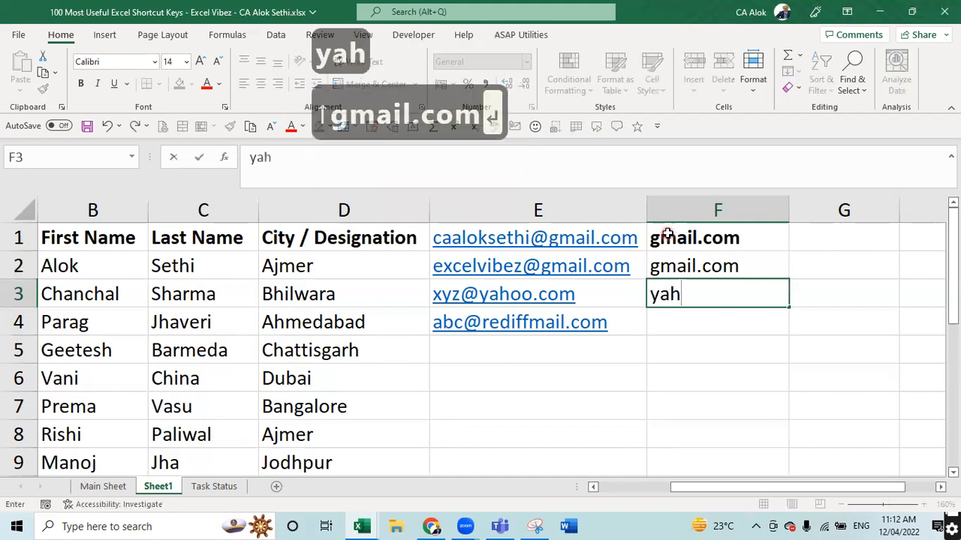
{"action": "key", "text": "Return"}
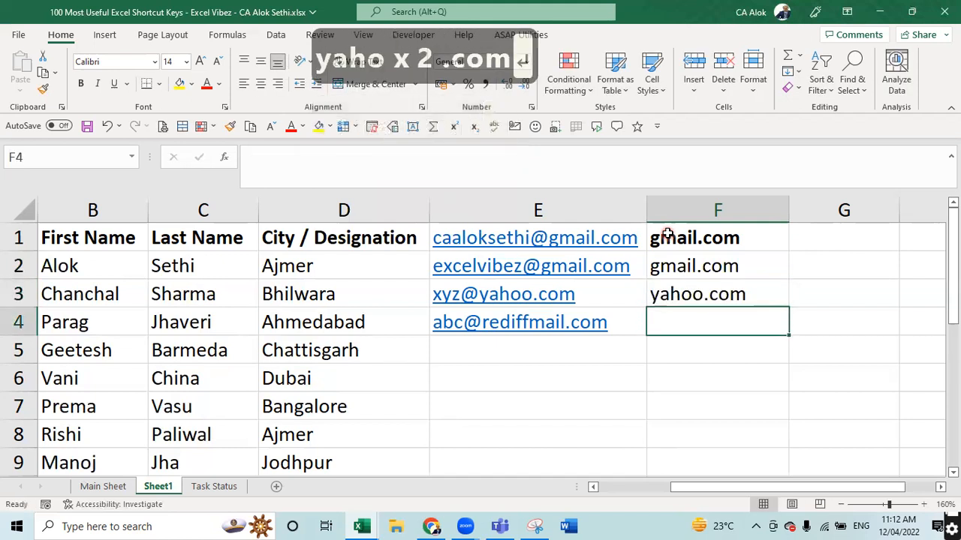
{"action": "key", "text": "ctrl+e"}
{"action": "key", "text": "Up"}
{"action": "key", "text": "Up"}
{"action": "key", "text": "Up"}
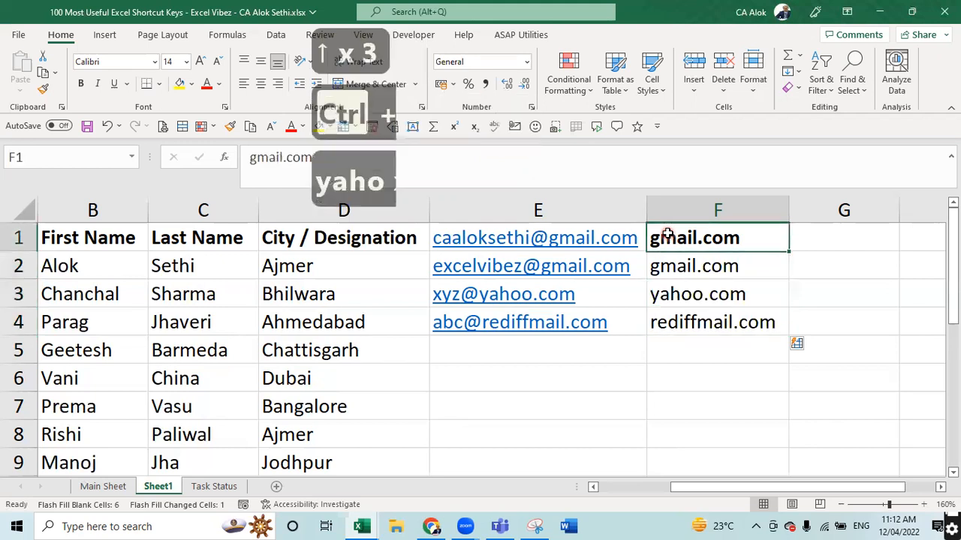
{"action": "key", "text": "shift+Down"}
{"action": "key", "text": "shift+Up"}
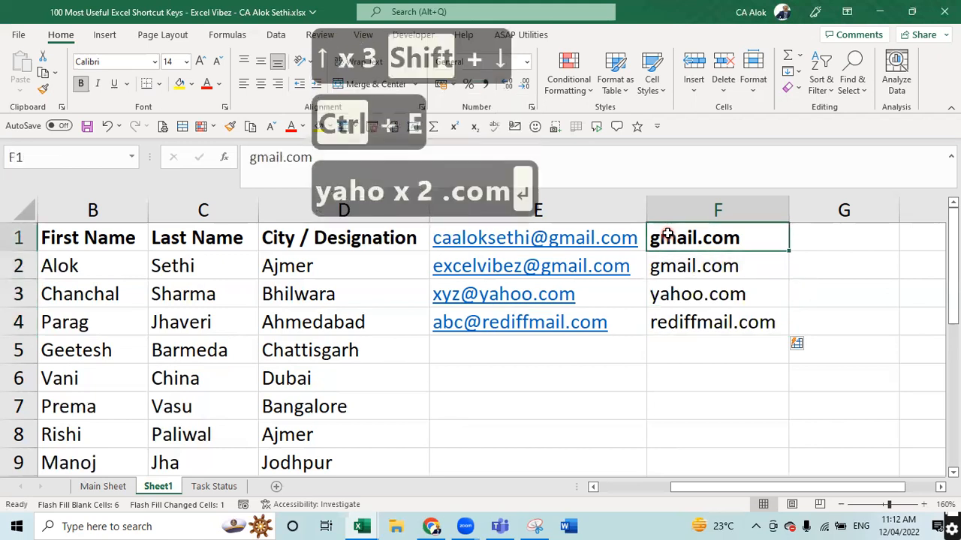
- Replace F1 and F2 with the first two addresses' user names
{"action": "key", "text": "Return"}
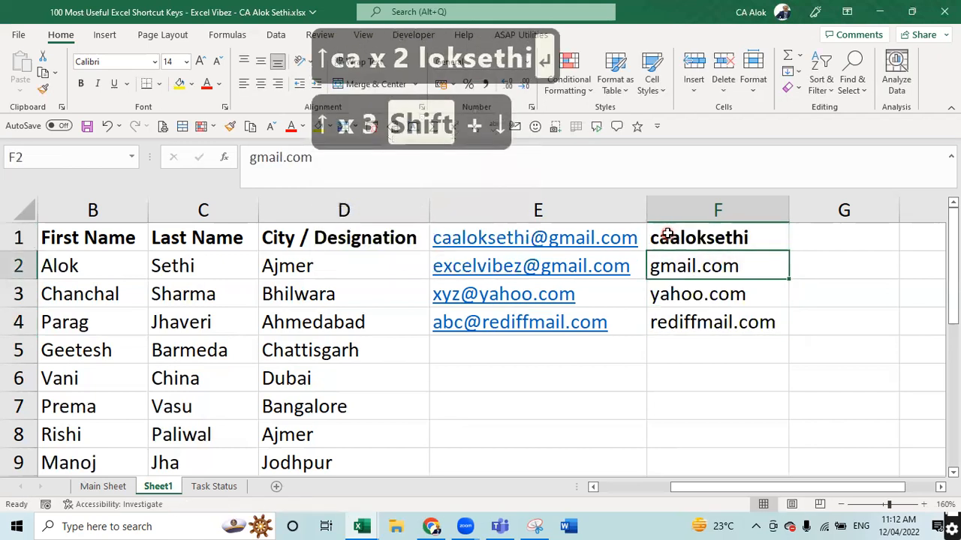
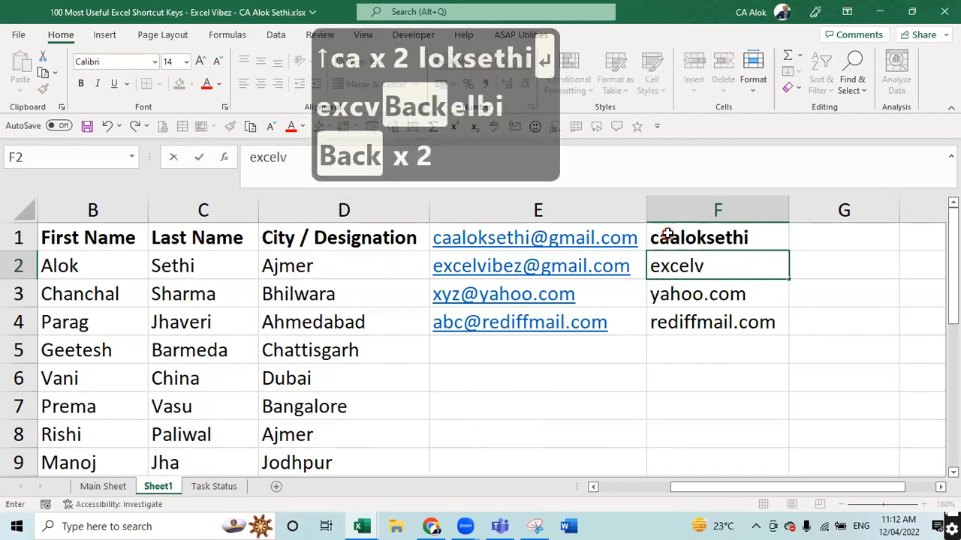
{"action": "key", "text": "Tab"}
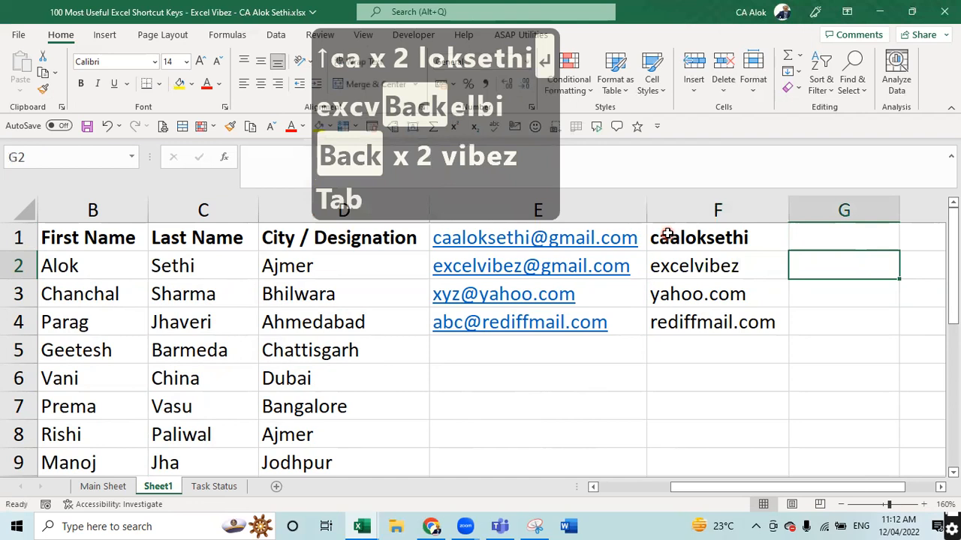
- Add a note to G1 with Shift+F2, then remove it via Delete Note
{"action": "key", "text": "Up"}
{"action": "key", "text": "shift+F2"}
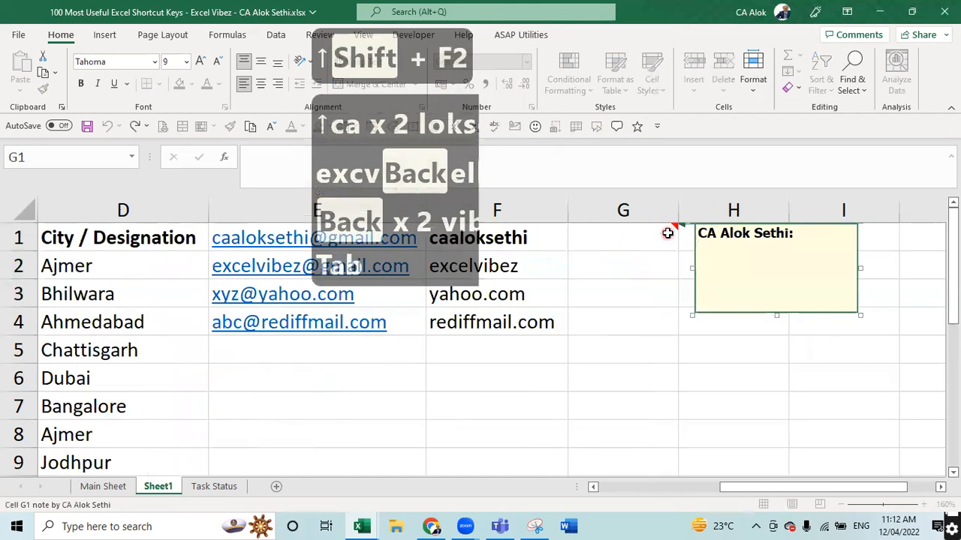
{"action": "left_click", "coordinate": [667, 233]}
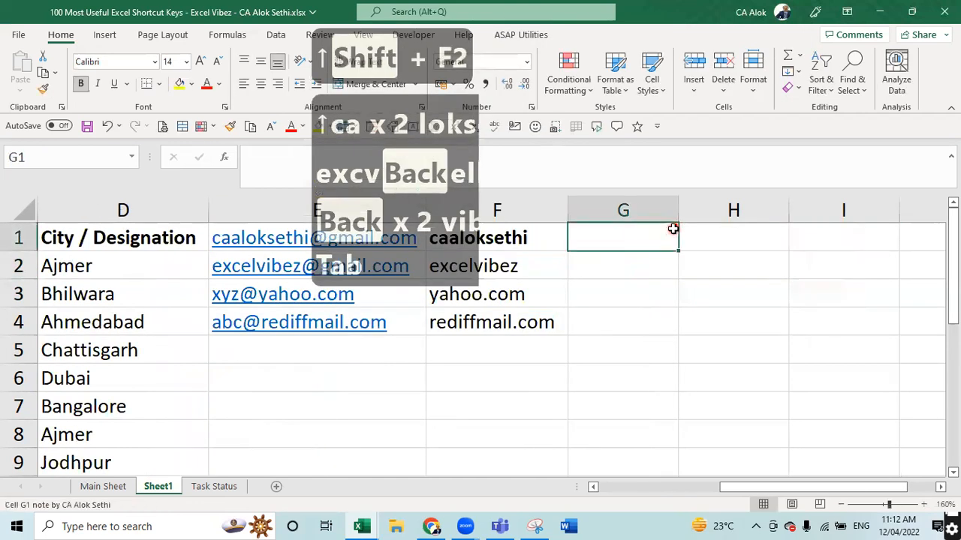
{"action": "right_click", "coordinate": [679, 224]}
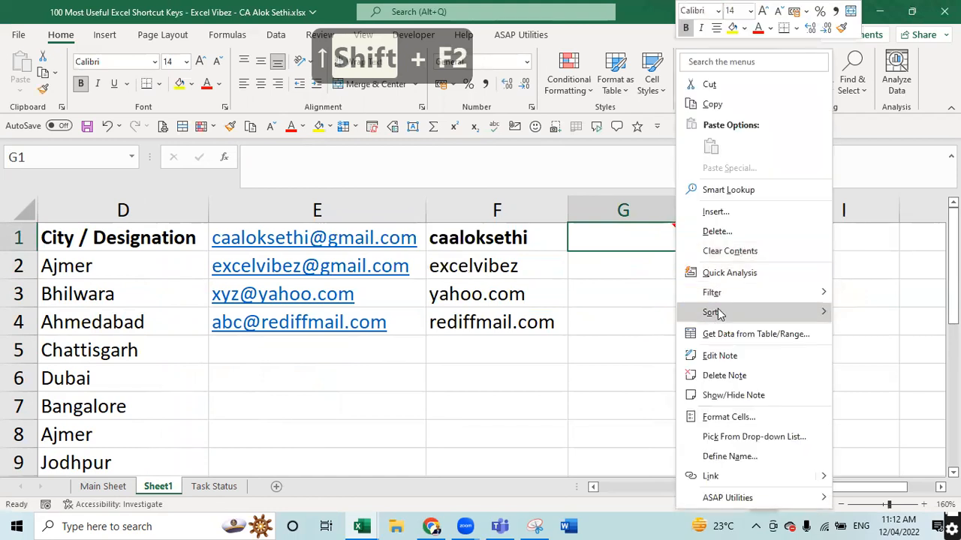
{"action": "left_click", "coordinate": [717, 231]}
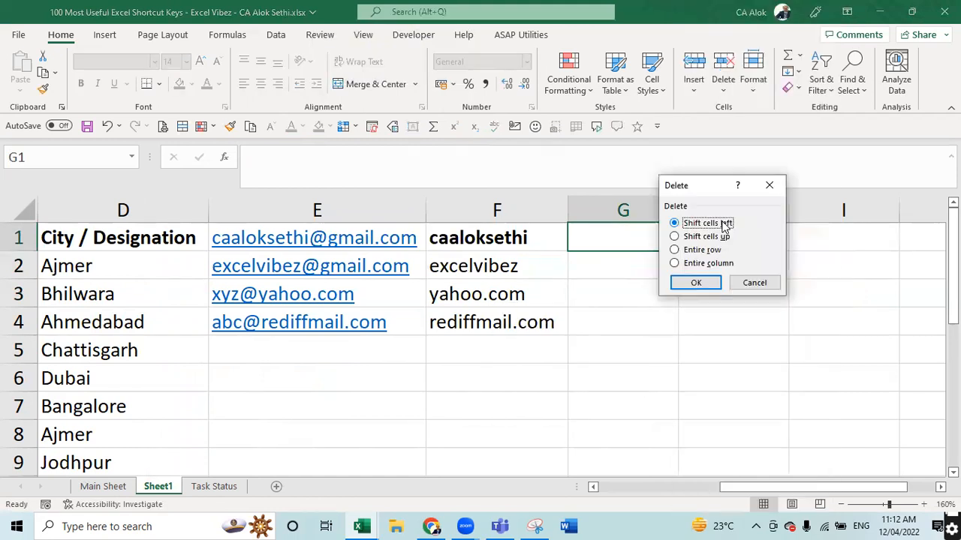
{"action": "key", "text": "Escape"}
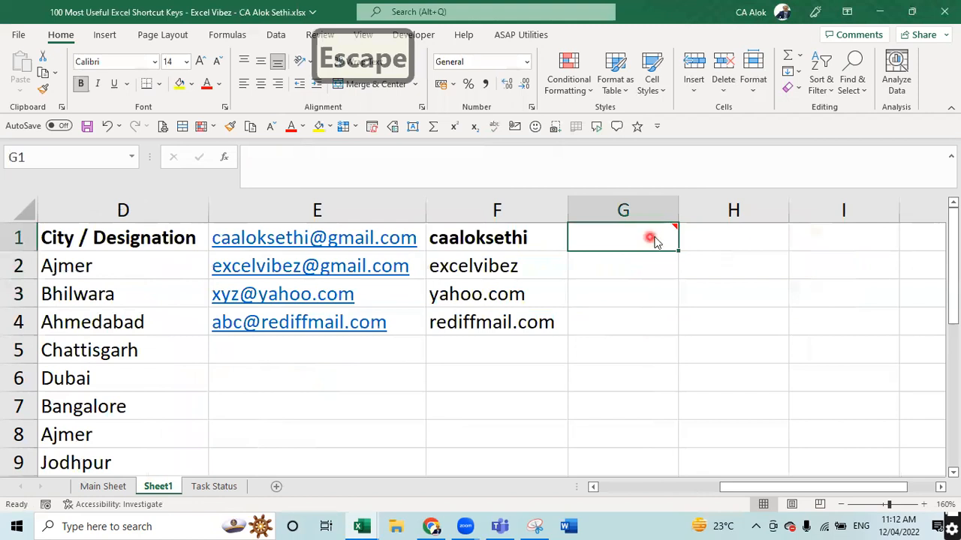
{"action": "right_click", "coordinate": [654, 240]}
{"action": "left_click", "coordinate": [694, 373]}
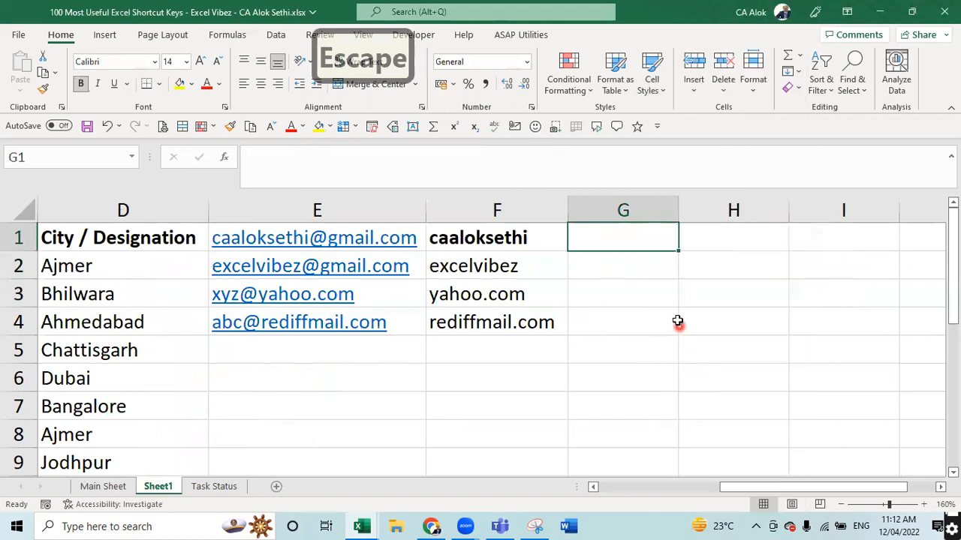
- Enter @ in G1 and G2, discarding a stray 011 in G3
{"action": "type", "text": "@"}
{"action": "key", "text": "Return"}
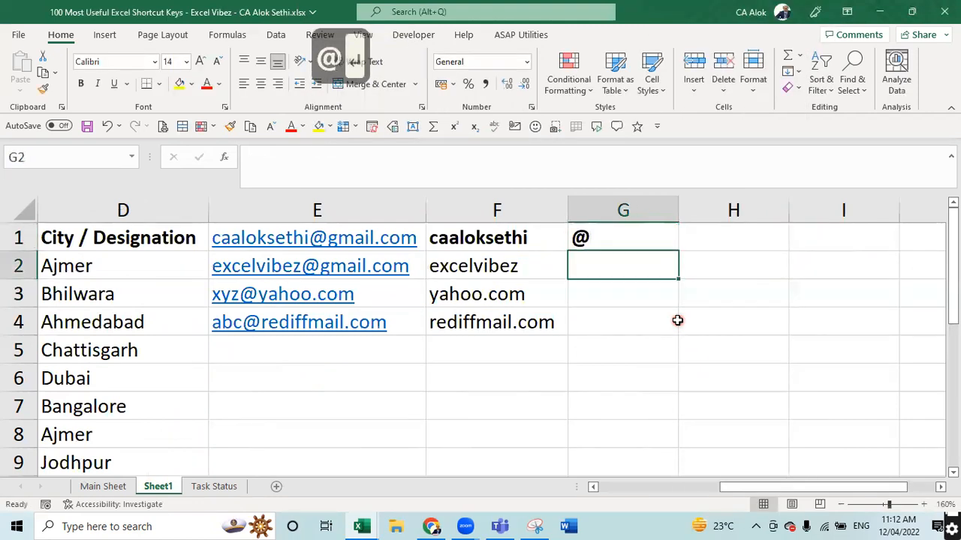
{"action": "type", "text": "@"}
{"action": "key", "text": "Return"}
{"action": "type", "text": "011"}
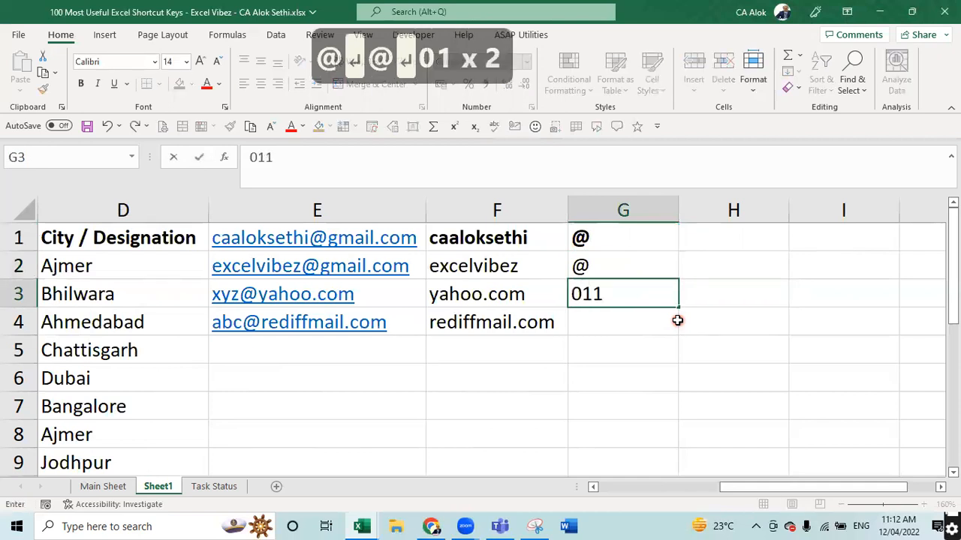
{"action": "key", "text": "Escape"}
{"action": "key", "text": "Up"}
{"action": "key", "text": "Up"}
- Enter gmail.com in H1 and H2
{"action": "key", "text": "Right"}
{"action": "type", "text": "g"}
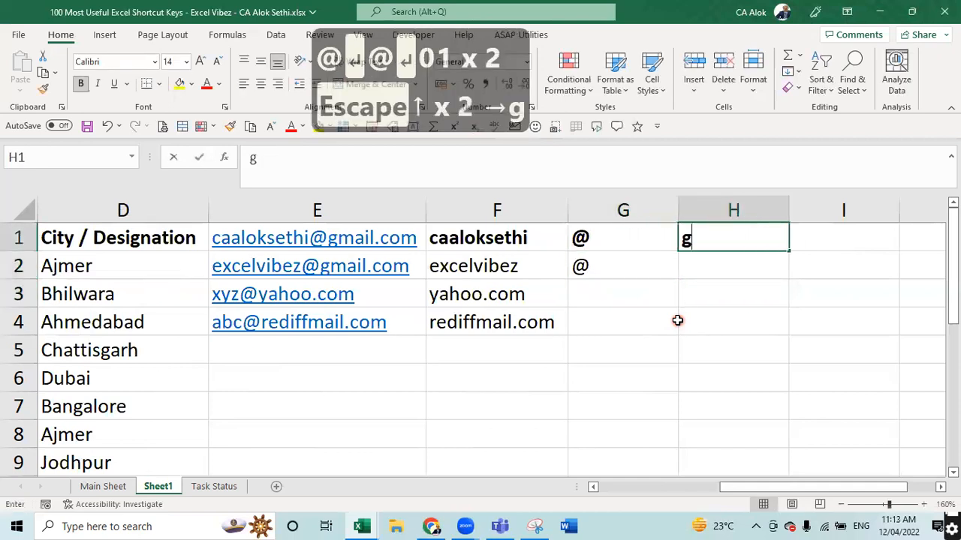
{"action": "type", "text": "mail.com"}
{"action": "key", "text": "Return"}
{"action": "type", "text": "gamil"}
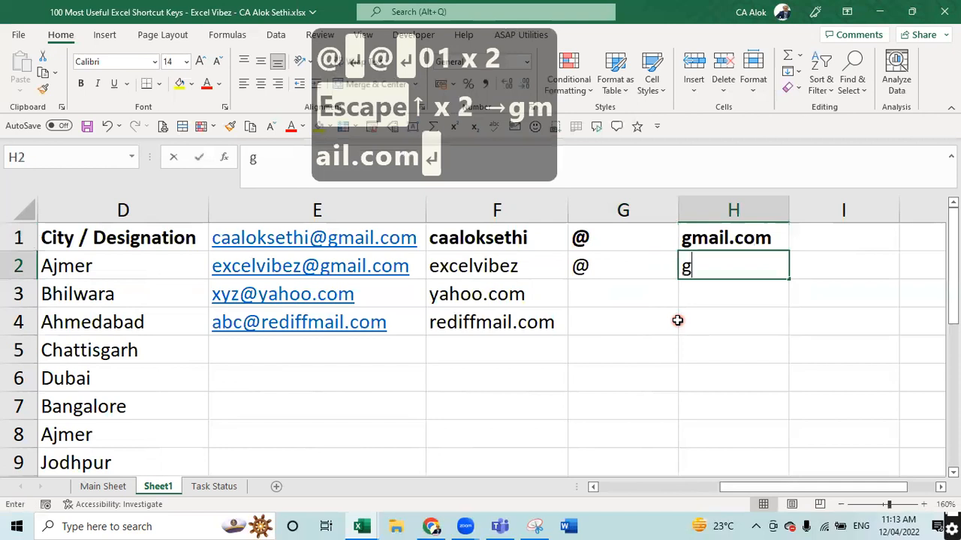
{"action": "type", "text": "."}
{"action": "key", "text": "BackSpace"}
{"action": "key", "text": "BackSpace"}
{"action": "key", "text": "BackSpace"}
{"action": "key", "text": "BackSpace"}
{"action": "key", "text": "BackSpace"}
{"action": "type", "text": "m"}
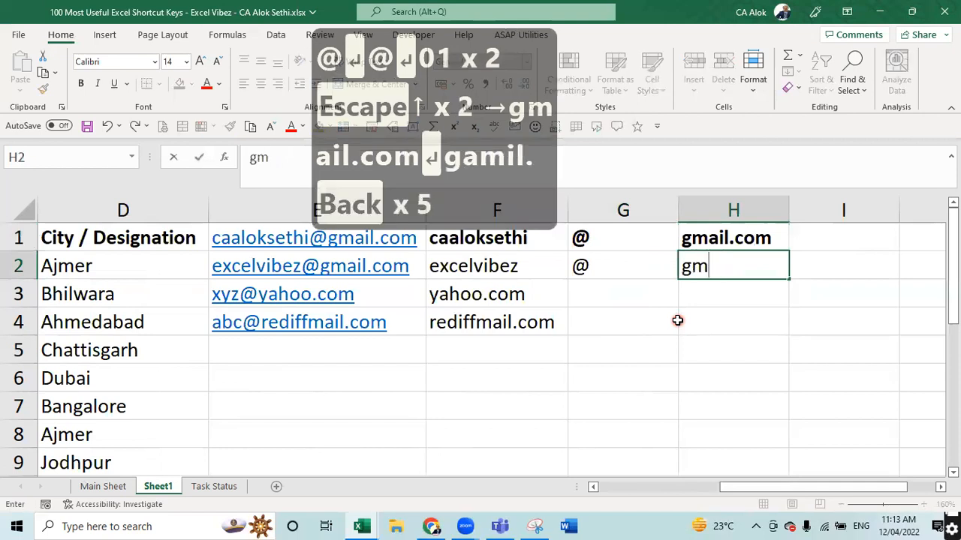
{"action": "type", "text": "ail.com"}
{"action": "key", "text": "Return"}
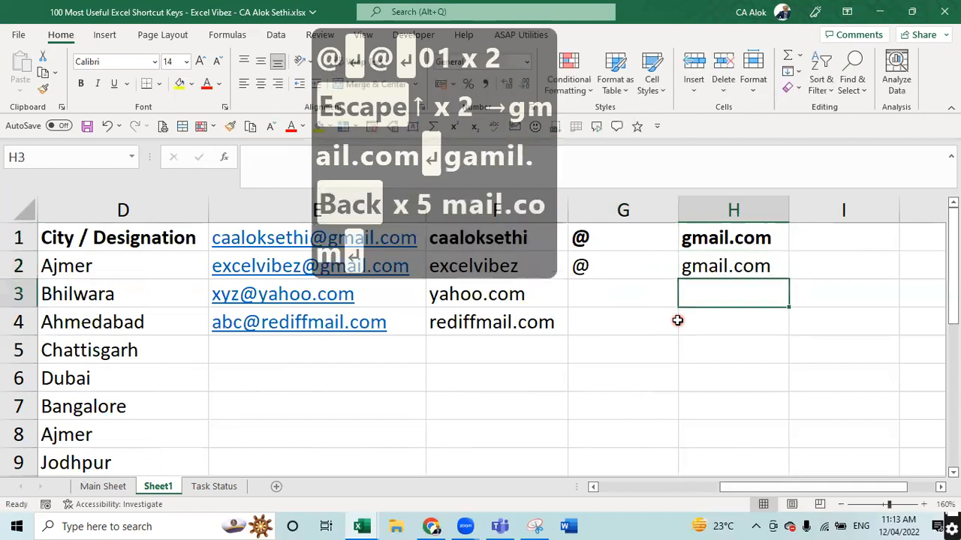
- Fit column G to the @ sign and Flash Fill user names, @ and domains into rows 3–4
{"action": "key", "text": "Left"}
{"action": "key", "text": "Left"}
{"action": "key", "text": "shift+Down"}
{"action": "key", "text": "shift+Down"}
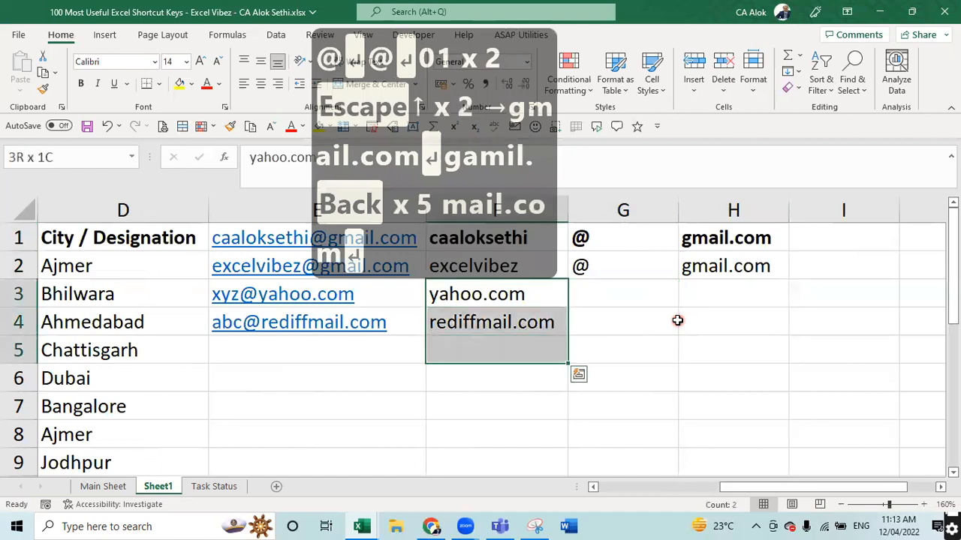
{"action": "key", "text": "Up"}
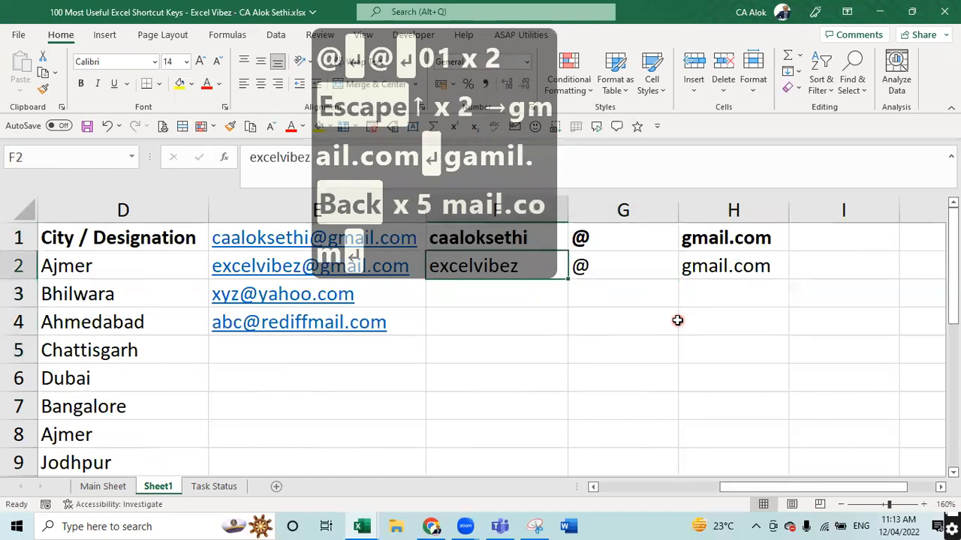
{"action": "key", "text": "Up"}
{"action": "key", "text": "Right"}
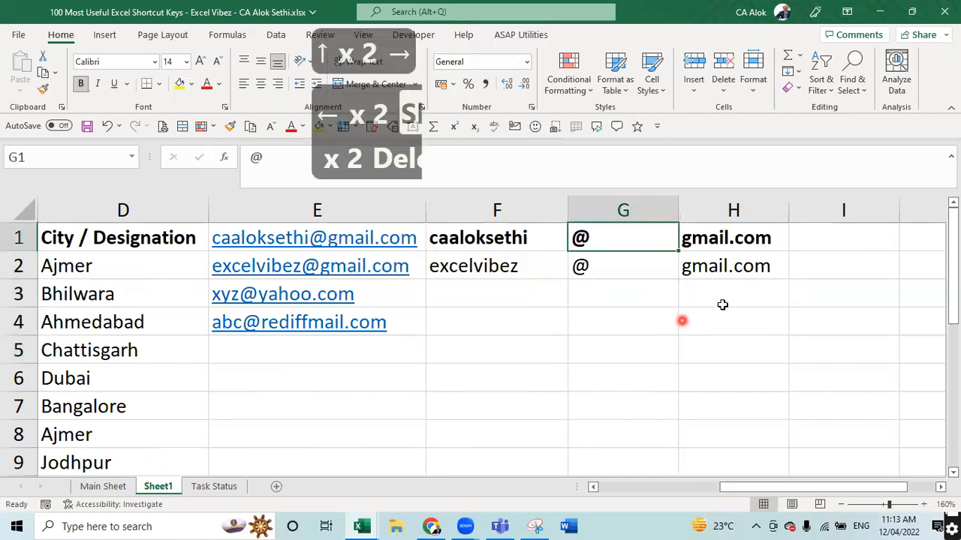
{"action": "double_click", "coordinate": [679, 210]}
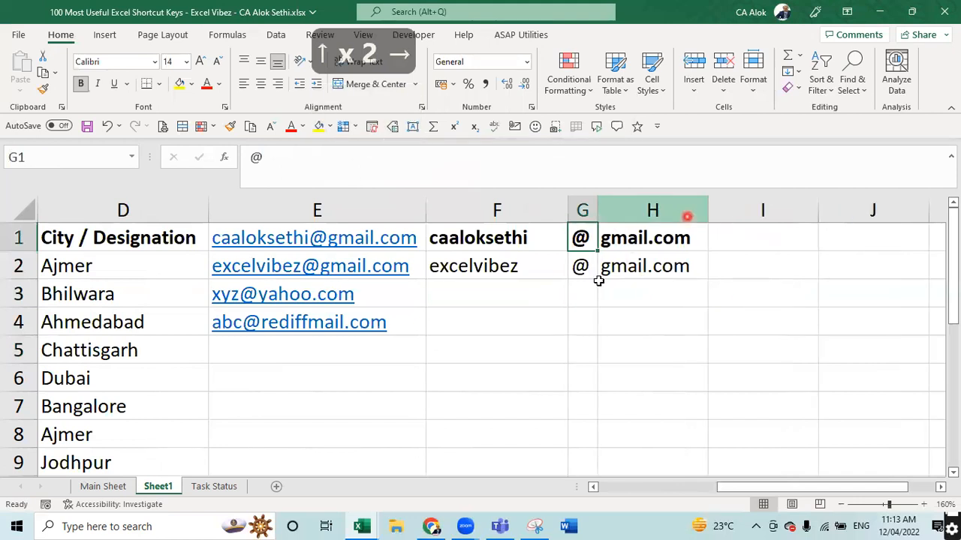
{"action": "left_click", "coordinate": [550, 291]}
{"action": "key", "text": "ctrl+e"}
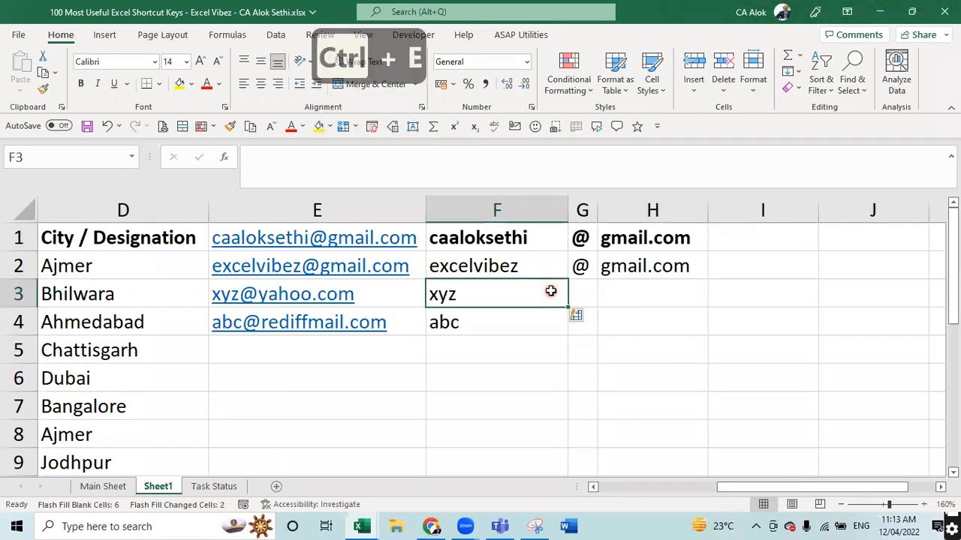
{"action": "key", "text": "Right"}
{"action": "key", "text": "ctrl+e"}
{"action": "key", "text": "Right"}
{"action": "key", "text": "ctrl+e"}
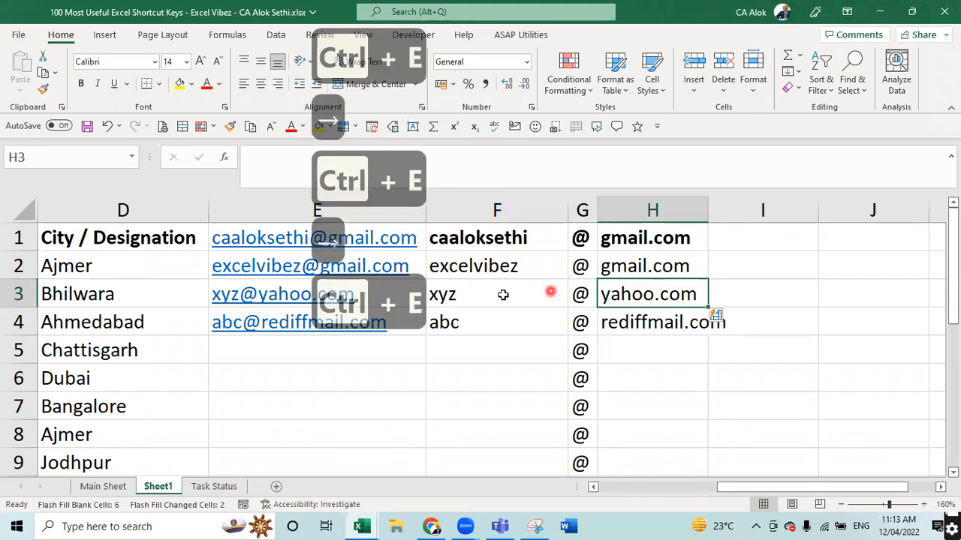
- Clear the extra @ entries in G5:G10, return to A1 and switch to the Main Sheet
{"action": "left_click", "coordinate": [271, 403]}
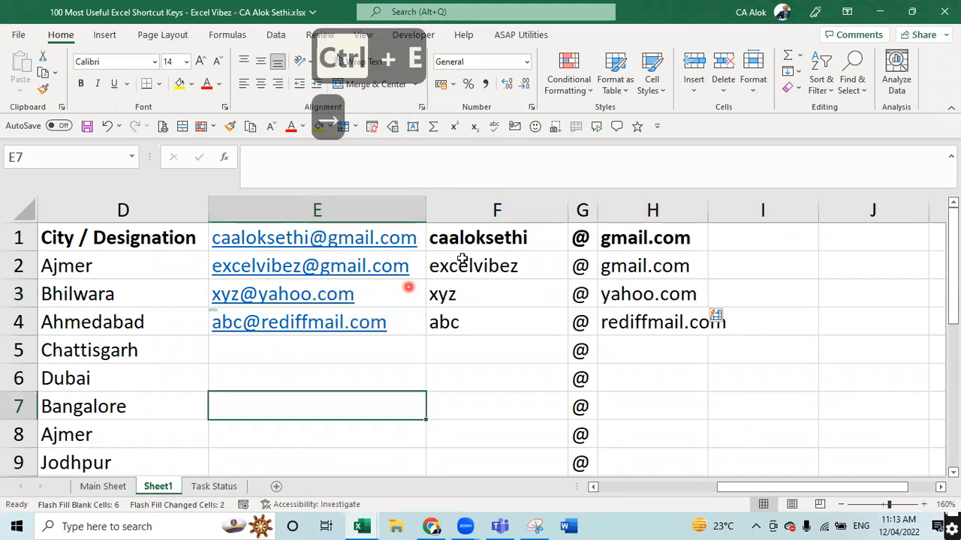
{"action": "left_click", "coordinate": [597, 359]}
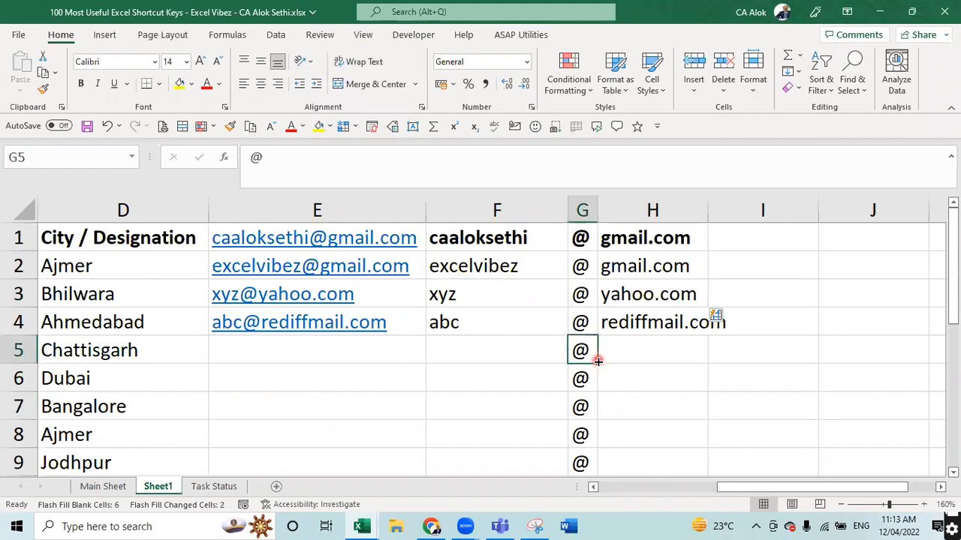
{"action": "key", "text": "ctrl+shift+Down"}
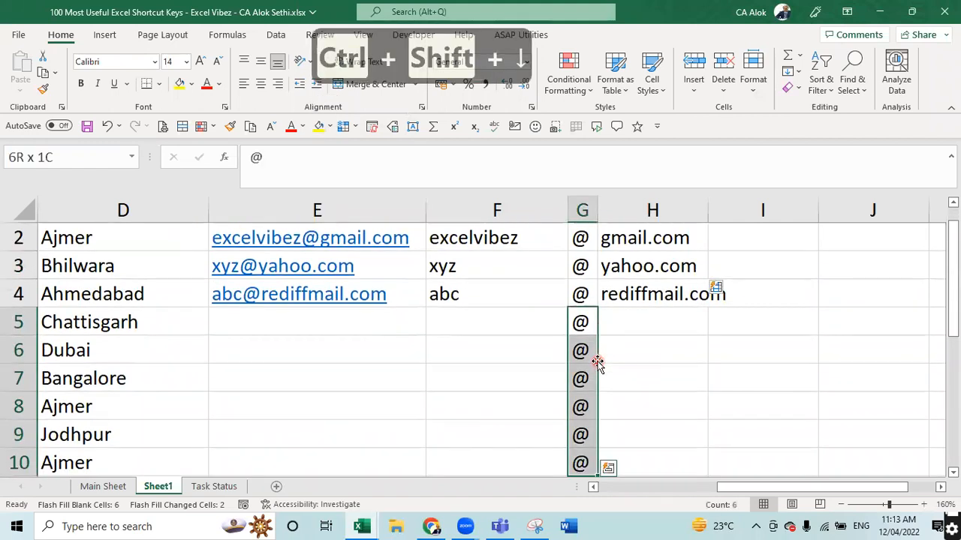
{"action": "key", "text": "Delete"}
{"action": "key", "text": "Up"}
{"action": "key", "text": "Up"}
{"action": "key", "text": "Up"}
{"action": "key", "text": "Up"}
{"action": "key", "text": "Up"}
{"action": "key", "text": "Up"}
{"action": "key", "text": "Up"}
{"action": "key", "text": "Up"}
{"action": "key", "text": "Up"}
{"action": "key", "text": "Up"}
{"action": "key", "text": "Up"}
{"action": "key", "text": "Up"}
{"action": "key", "text": "Up"}
{"action": "key", "text": "Up"}
{"action": "key", "text": "Left"}
{"action": "key", "text": "Left"}
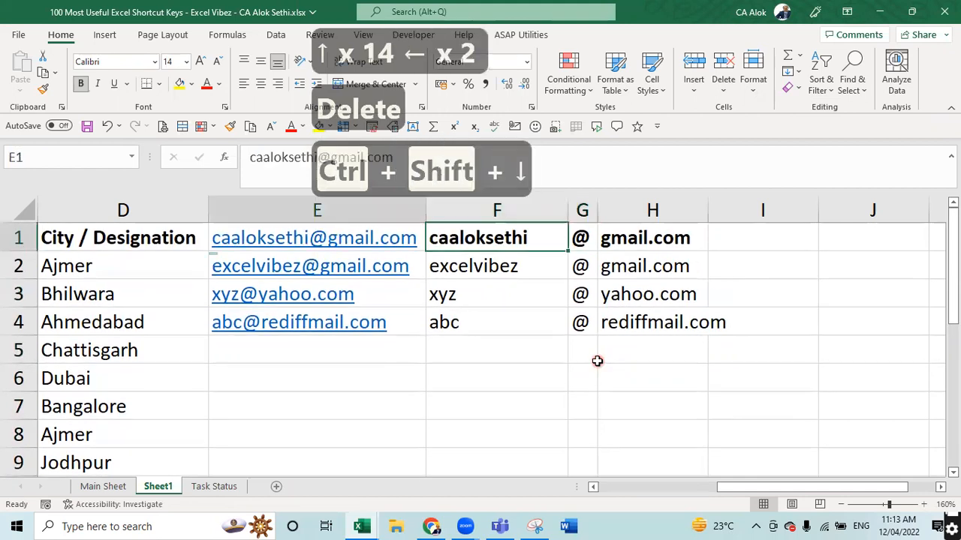
{"action": "key", "text": "Left"}
{"action": "key", "text": "Left"}
{"action": "key", "text": "Left"}
{"action": "key", "text": "Left"}
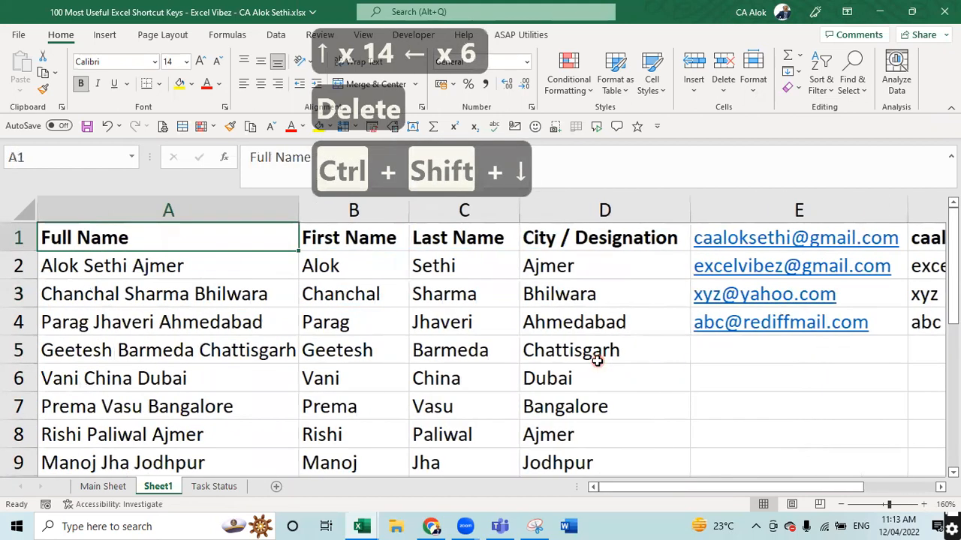
{"action": "key", "text": "ctrl+Page_Up"}
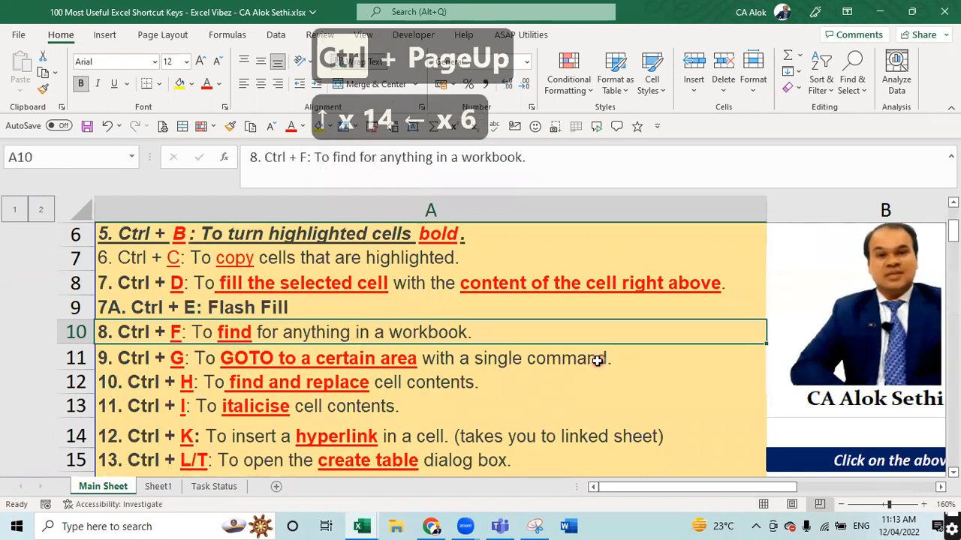
- Search the sheet for "cell" with Ctrl+F and list all 37 matches
{"action": "key", "text": "ctrl+f"}
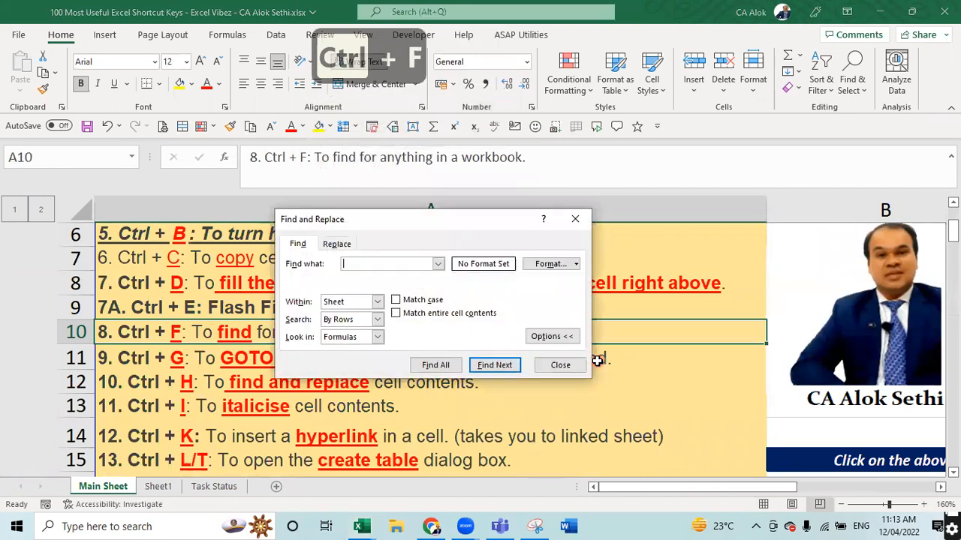
{"action": "type", "text": "cell"}
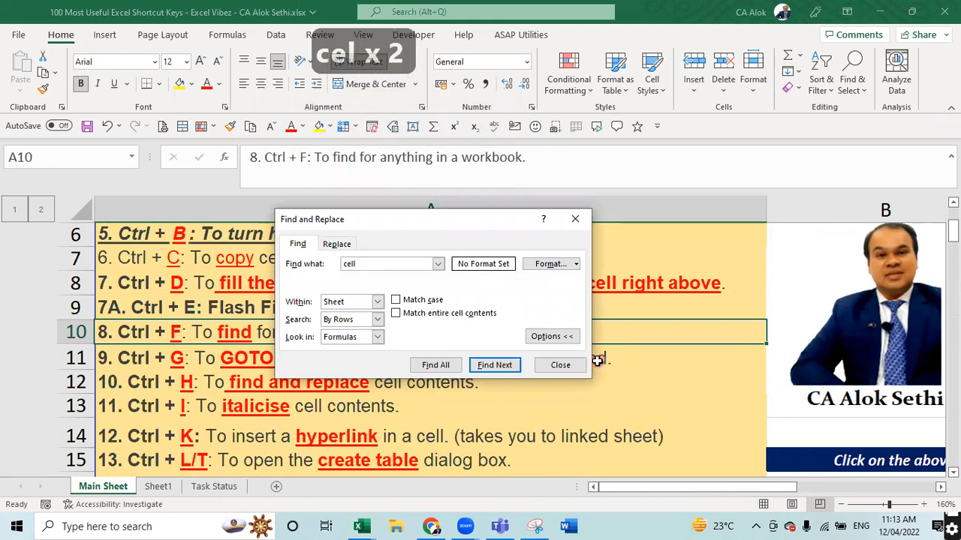
{"action": "key", "text": "Return"}
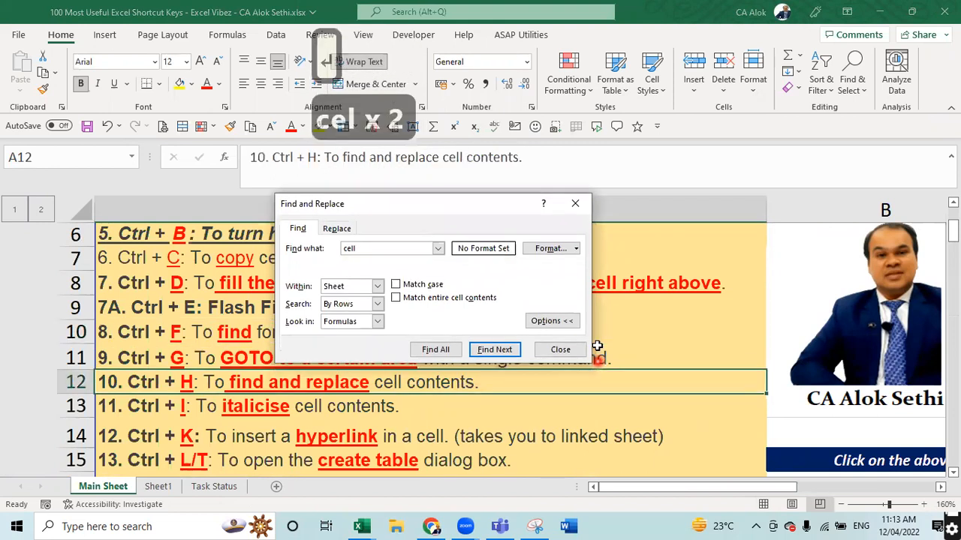
{"action": "key", "text": "Return"}
{"action": "key", "text": "Return"}
{"action": "key", "text": "Return"}
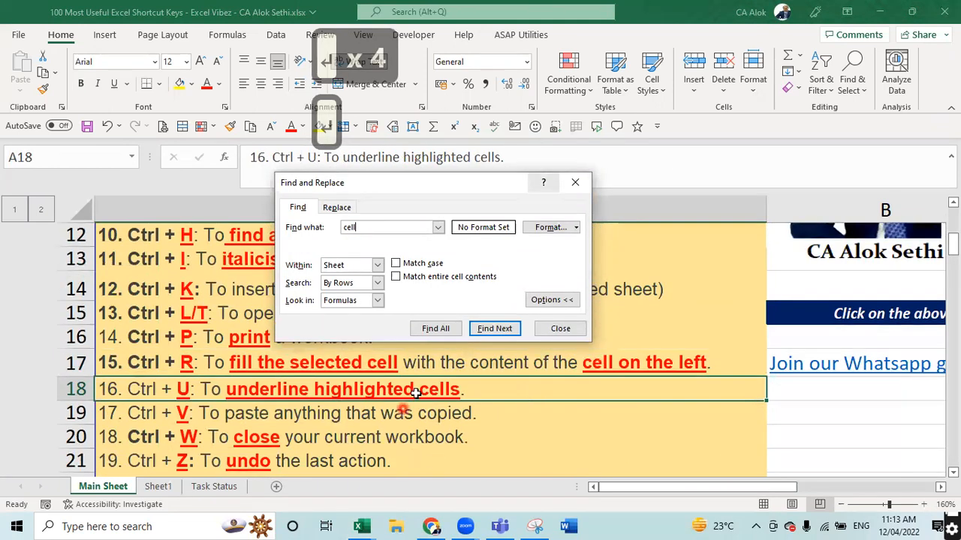
{"action": "left_click", "coordinate": [451, 330]}
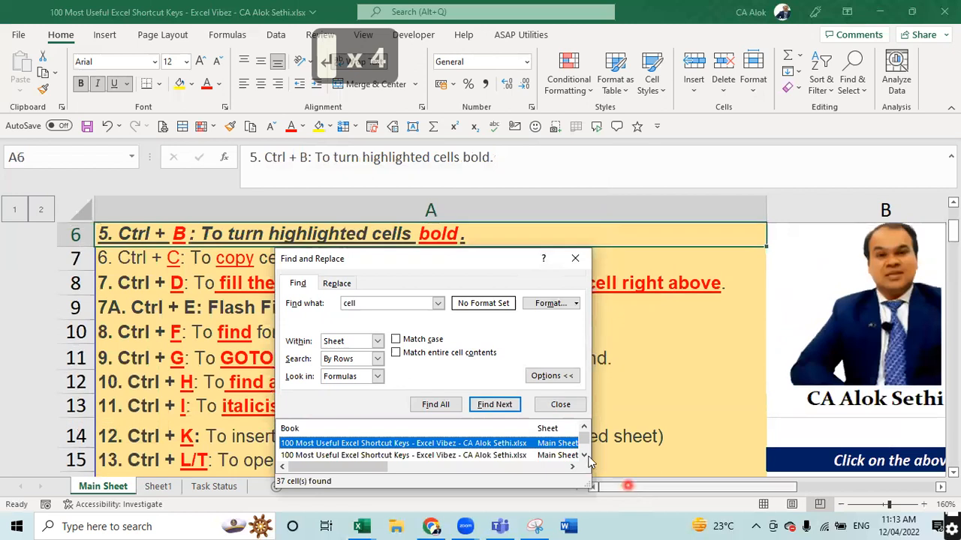
- Enlarge the results list, visit the $A$74 and $A$7 matches, and close the dialog
{"action": "left_click_drag", "start_coordinate": [589, 485], "coordinate": [685, 538]}
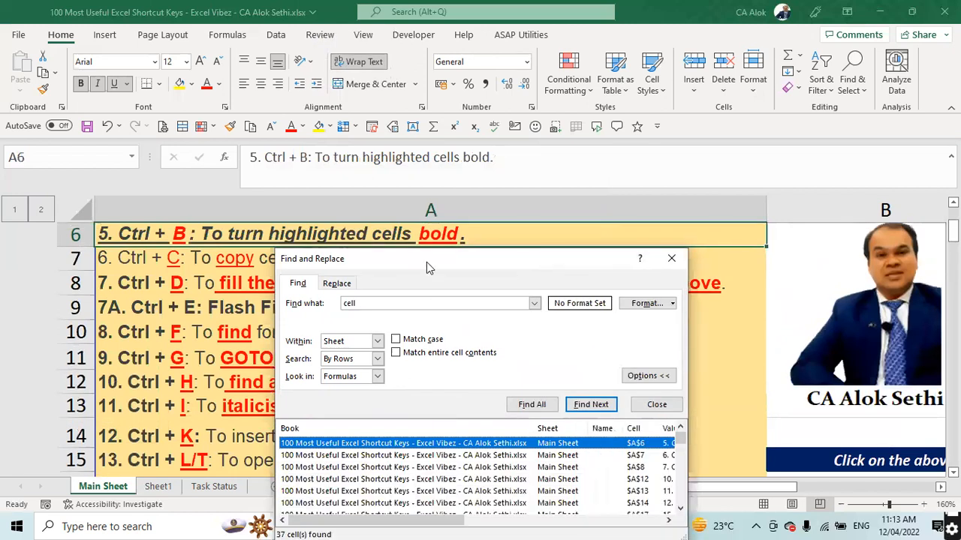
{"action": "left_click_drag", "start_coordinate": [468, 269], "coordinate": [298, 33]}
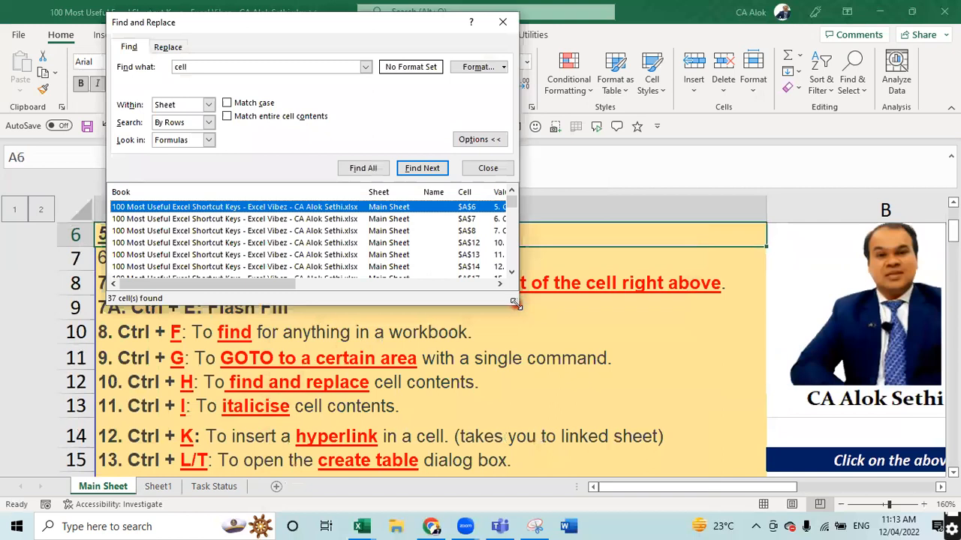
{"action": "left_click_drag", "start_coordinate": [514, 302], "coordinate": [685, 448]}
{"action": "left_click_drag", "start_coordinate": [676, 280], "coordinate": [679, 362]}
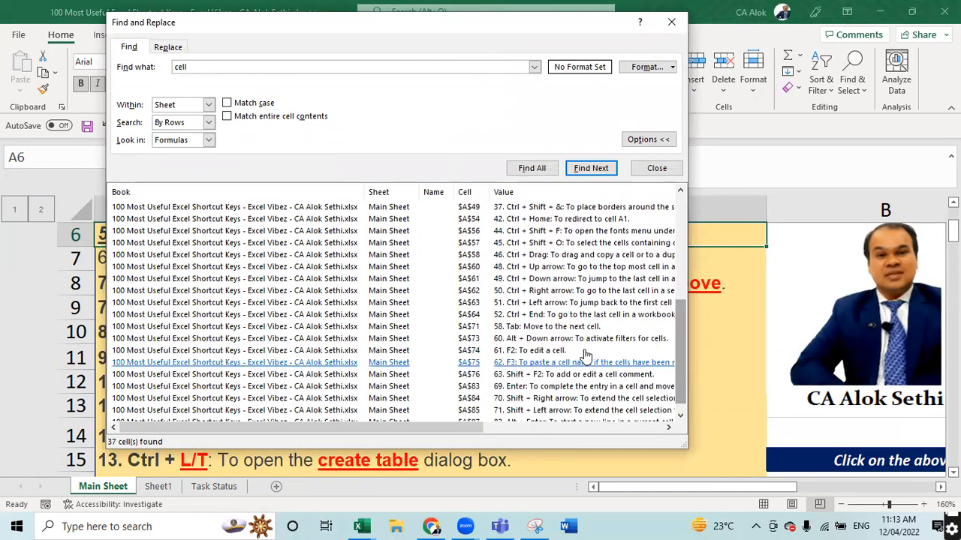
{"action": "left_click", "coordinate": [568, 351]}
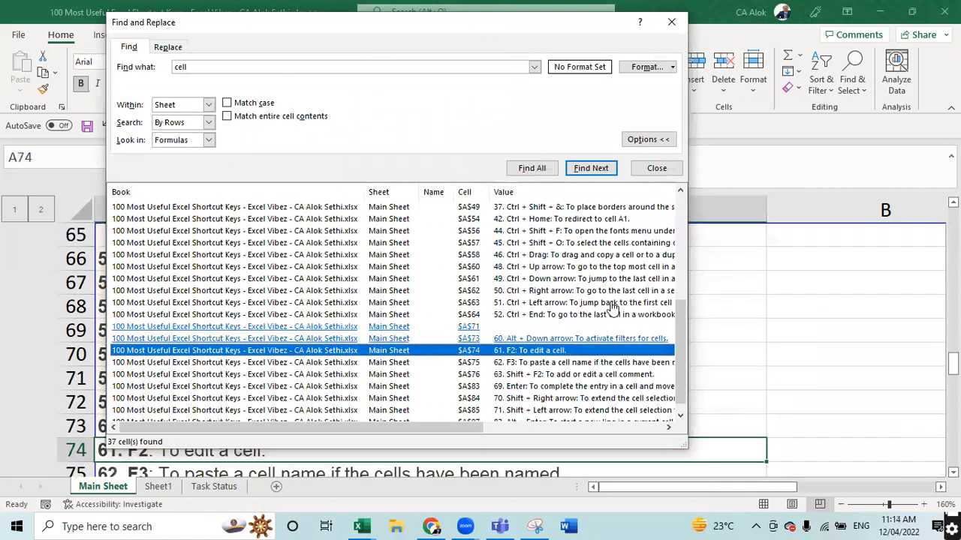
{"action": "left_click_drag", "start_coordinate": [680, 336], "coordinate": [695, 214]}
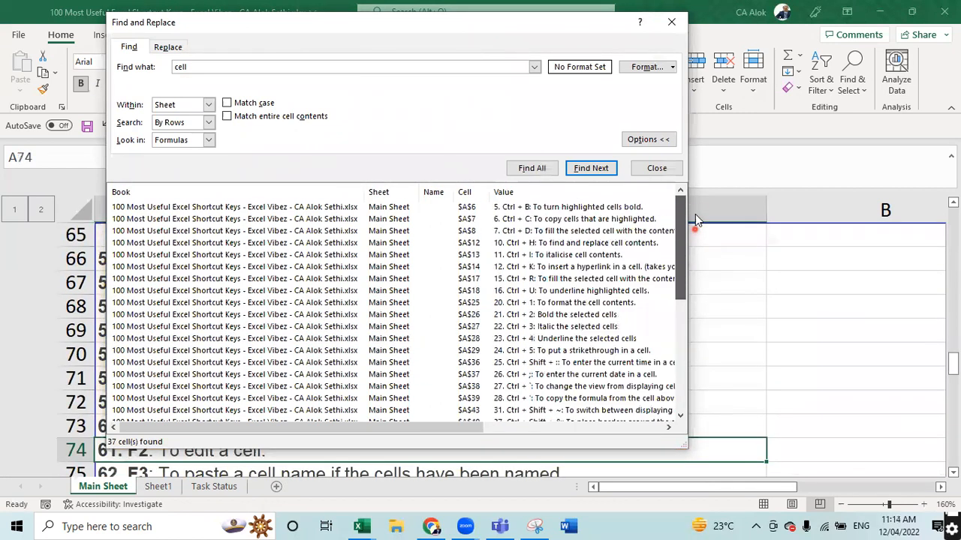
{"action": "left_click", "coordinate": [535, 218]}
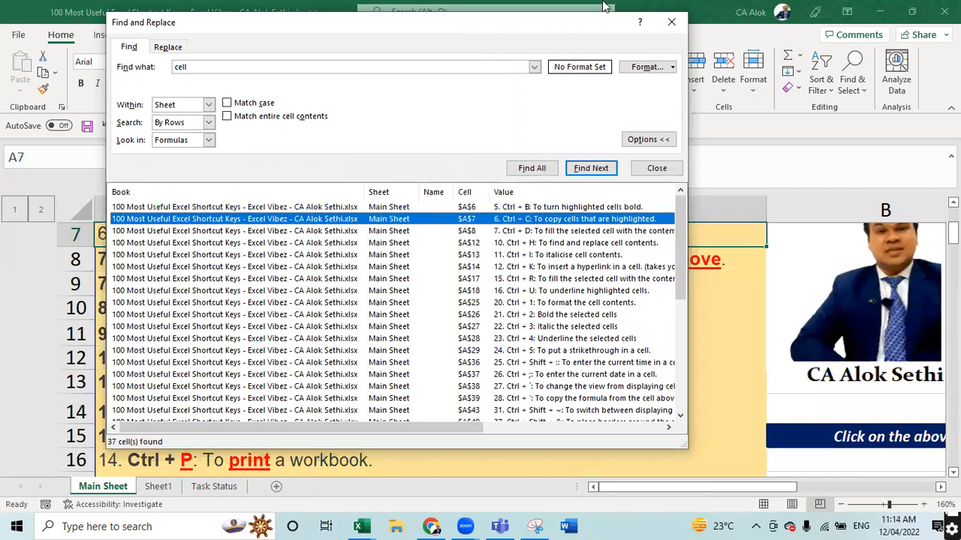
{"action": "left_click", "coordinate": [671, 22]}
- Use Ctrl+G to jump to cell A100
{"action": "left_click", "coordinate": [597, 300]}
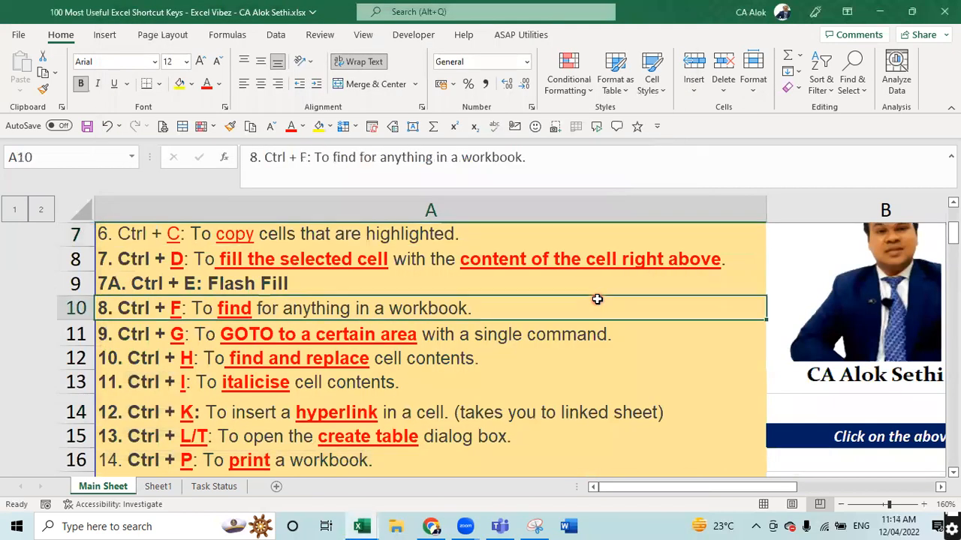
{"action": "key", "text": "Down"}
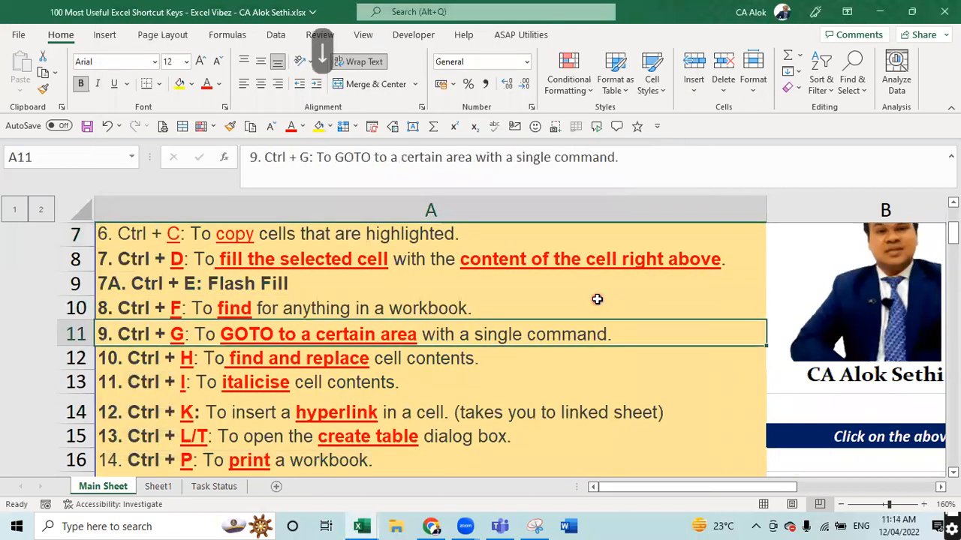
{"action": "key", "text": "ctrl+g"}
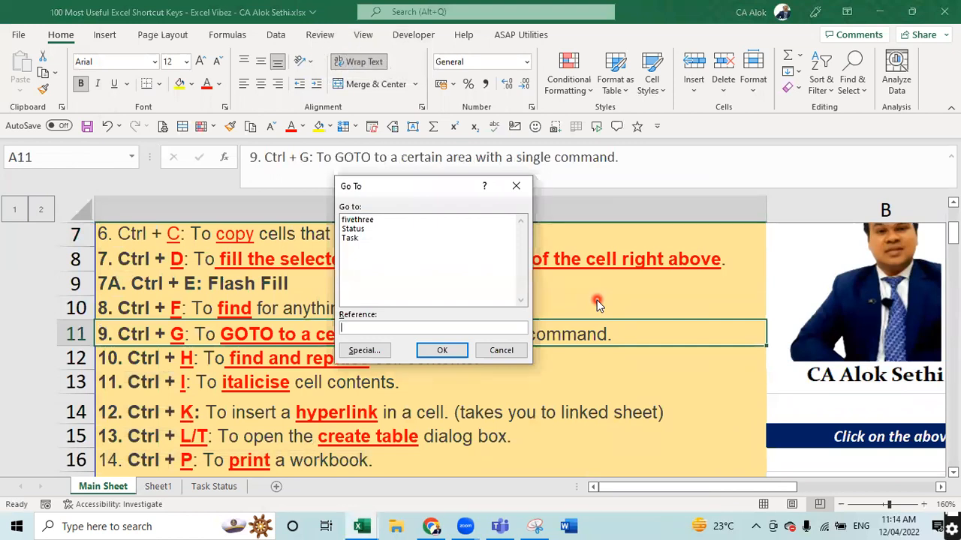
{"action": "type", "text": "A100"}
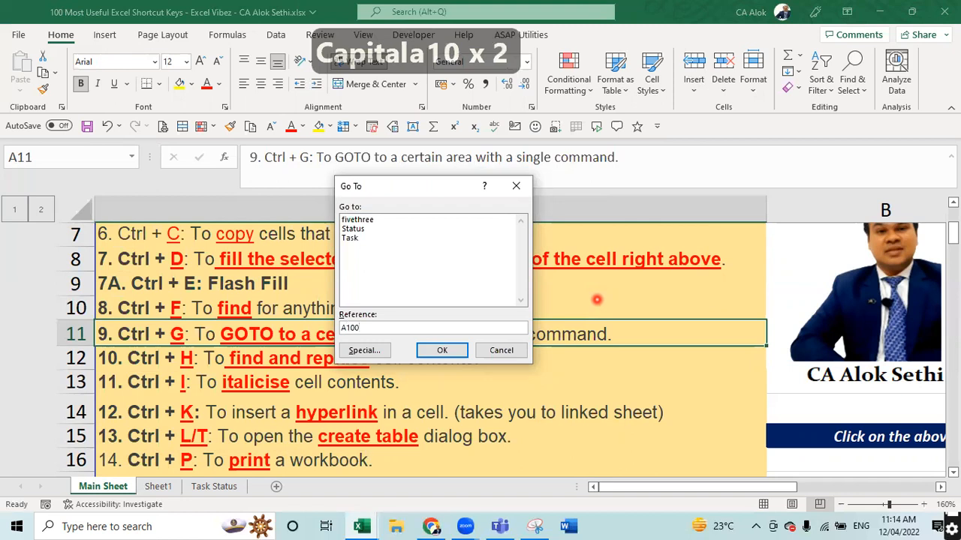
{"action": "left_click", "coordinate": [453, 350]}
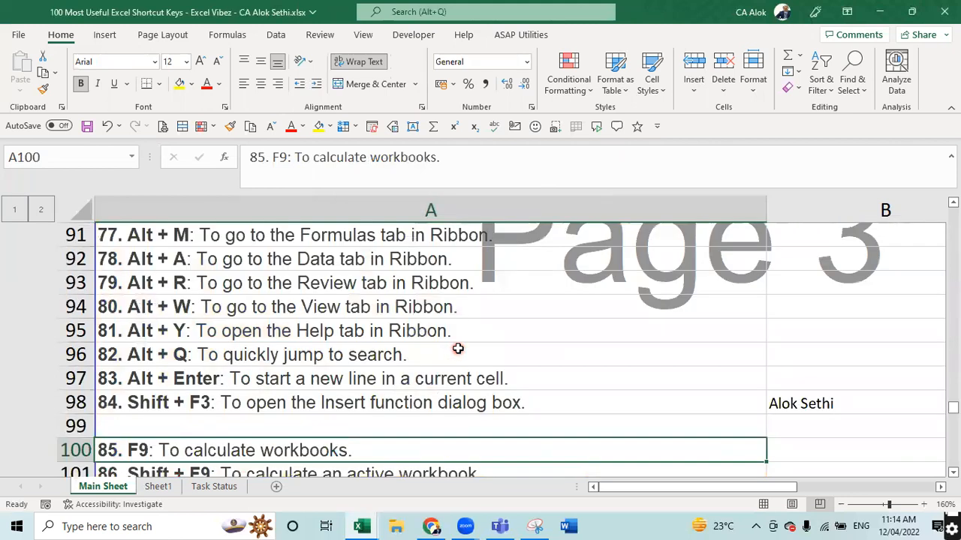
- Jump back to A1 with Go To, then reopen the Go To box
{"action": "key", "text": "ctrl+g"}
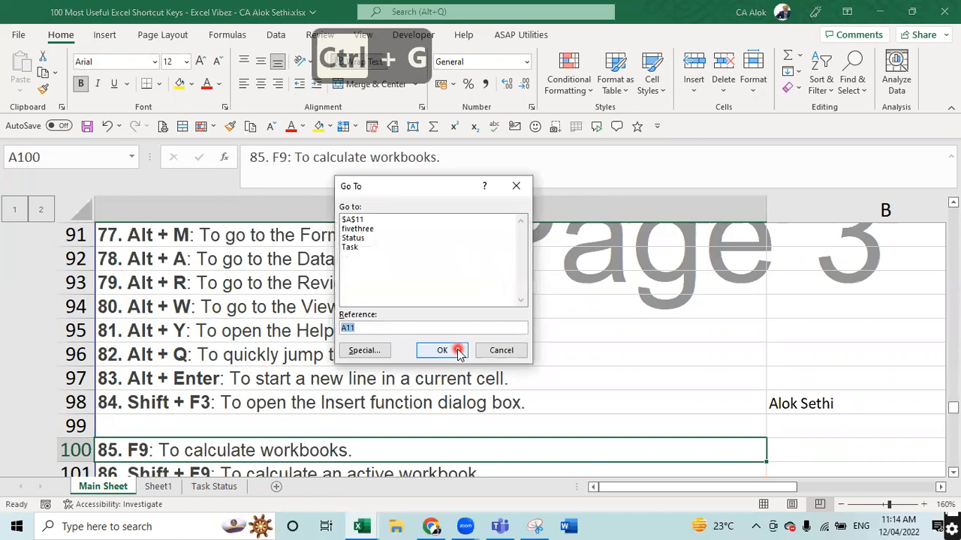
{"action": "type", "text": "a1"}
{"action": "key", "text": "Return"}
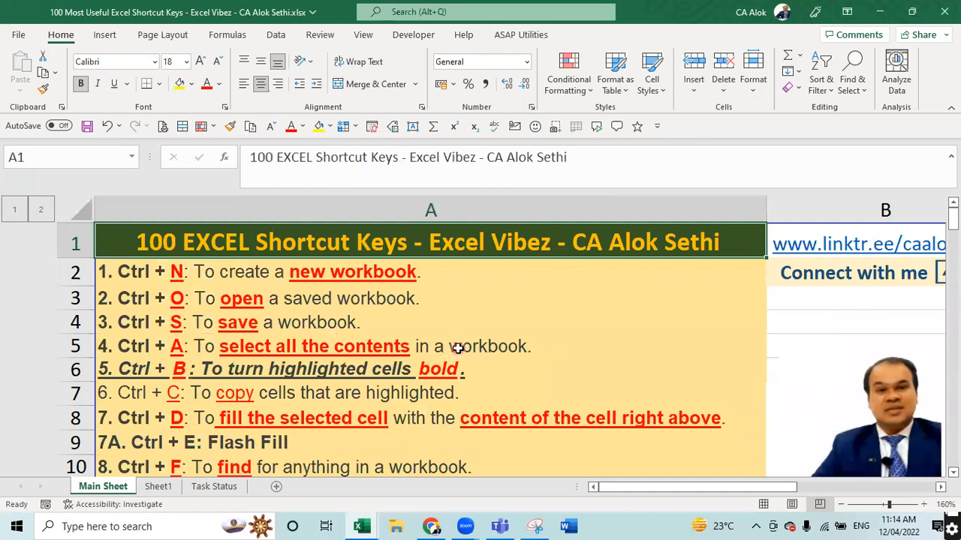
{"action": "key", "text": "ctrl+g"}
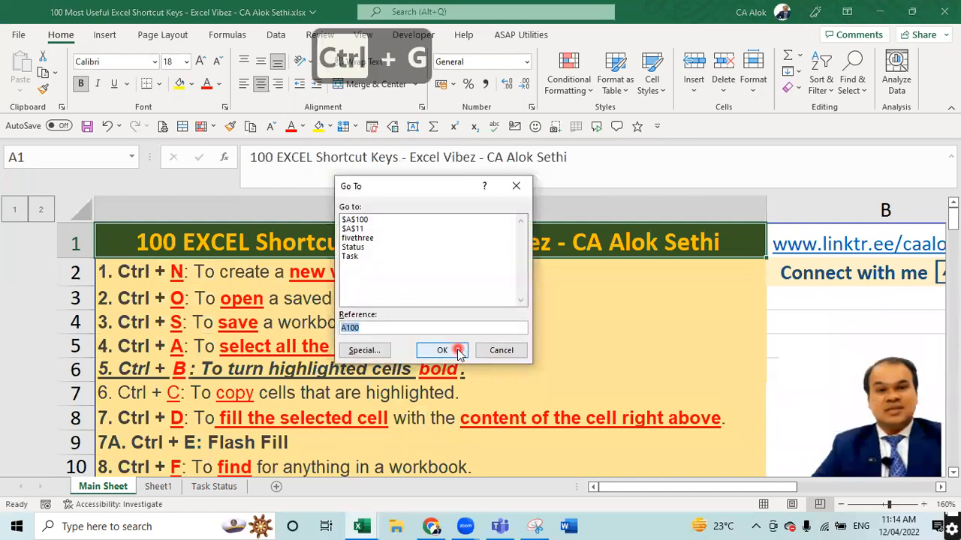
{"action": "key", "text": "alt+s"}
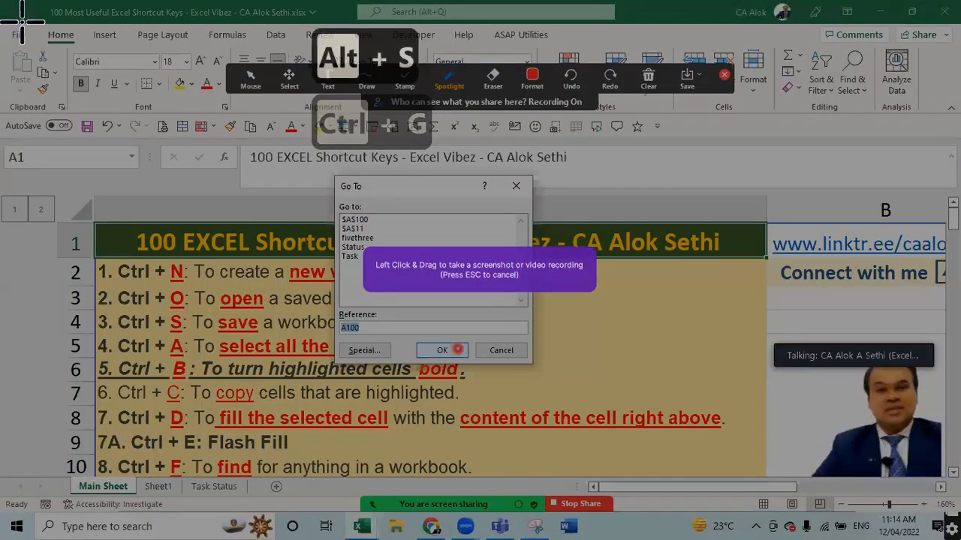
{"action": "key", "text": "Escape"}
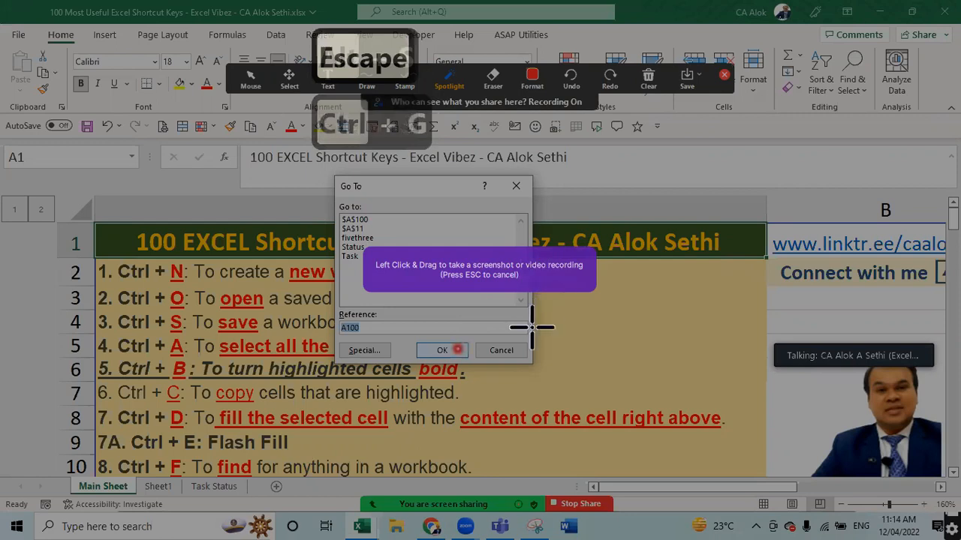
{"action": "key", "text": "Escape"}
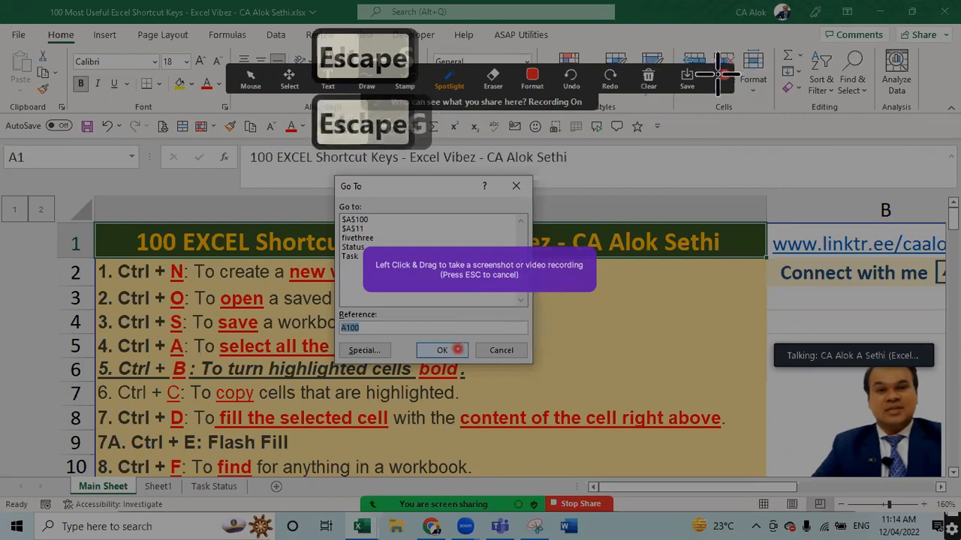
{"action": "key", "text": "ctrl+g"}
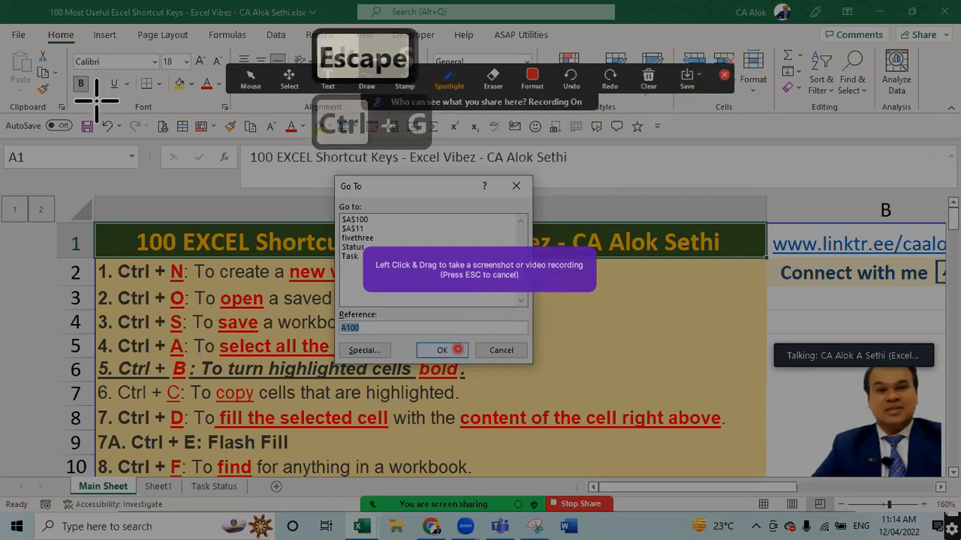
{"action": "left_click_drag", "start_coordinate": [97, 103], "coordinate": [199, 145]}
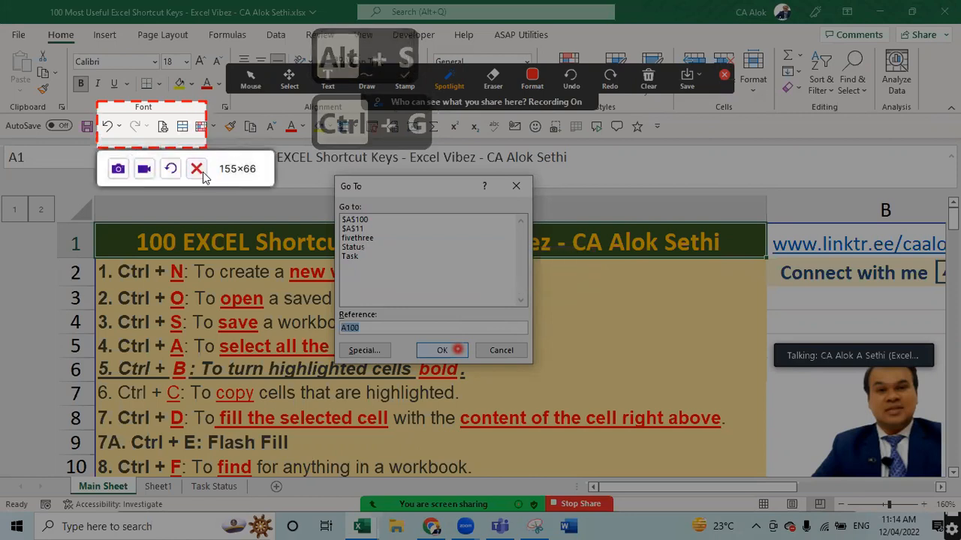
{"action": "left_click", "coordinate": [196, 167]}
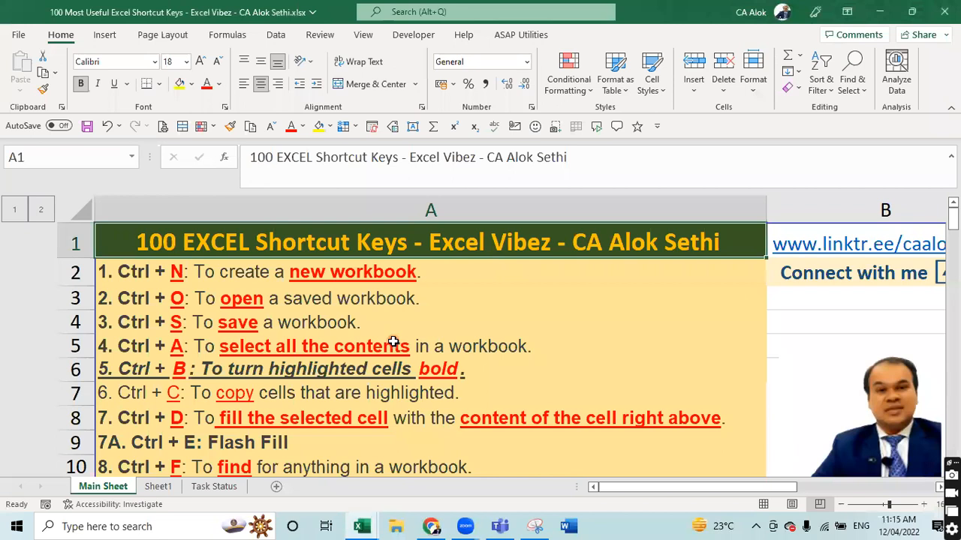
{"action": "left_click", "coordinate": [326, 318]}
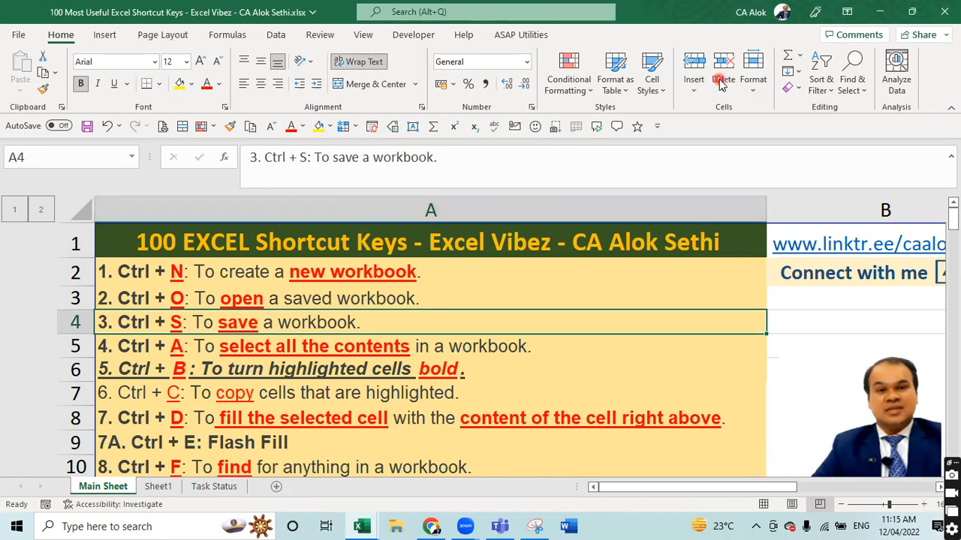
{"action": "left_click", "coordinate": [360, 369]}
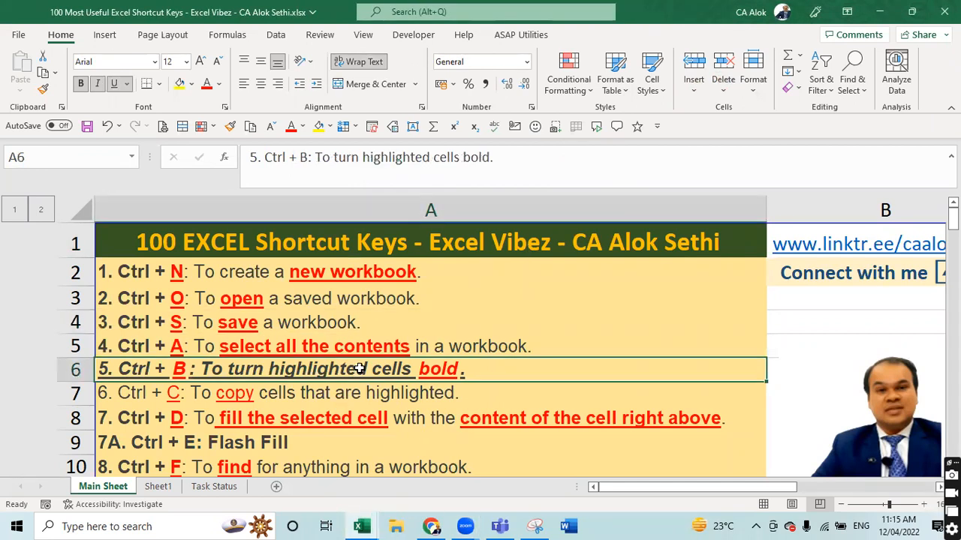
{"action": "key", "text": "Down"}
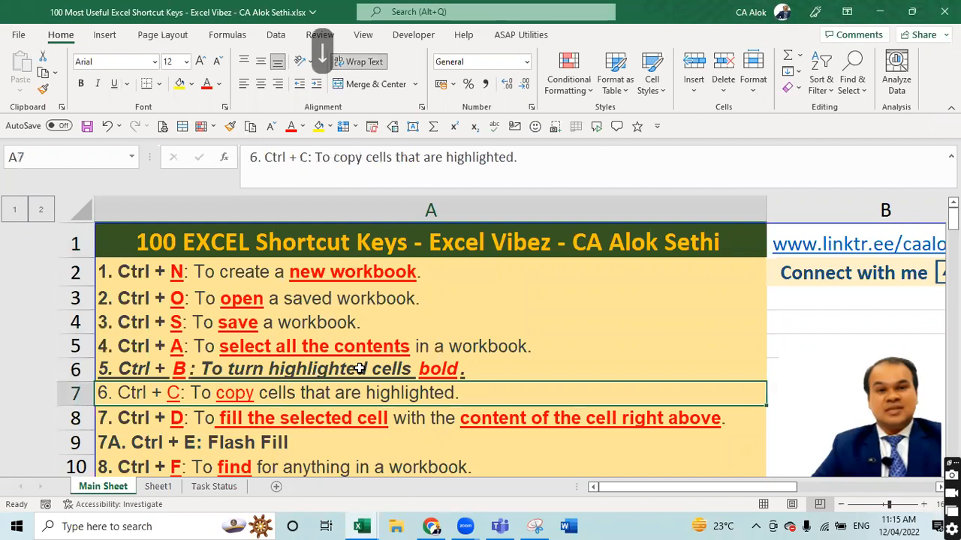
{"action": "key", "text": "ctrl+g"}
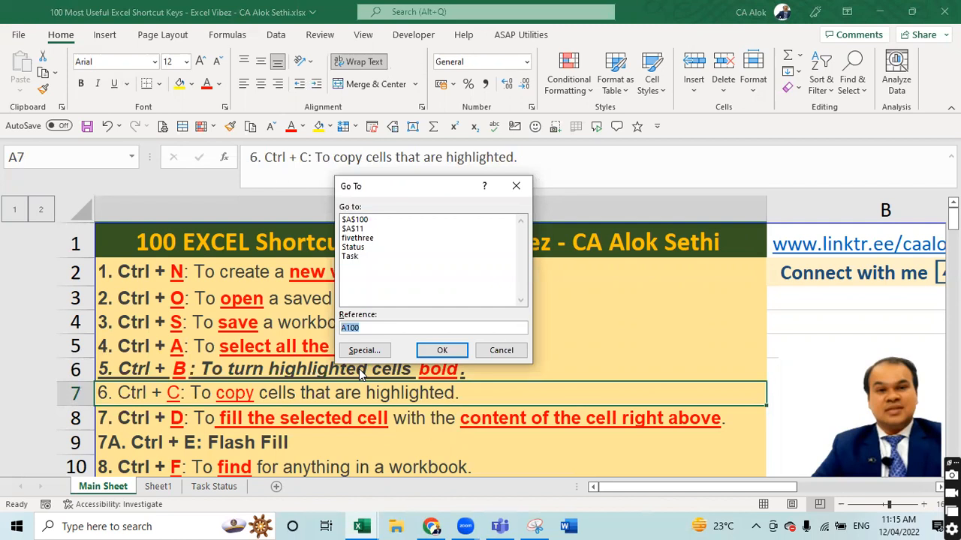
- Cancel the accidentally started screen capture
{"action": "key", "text": "alt+s"}
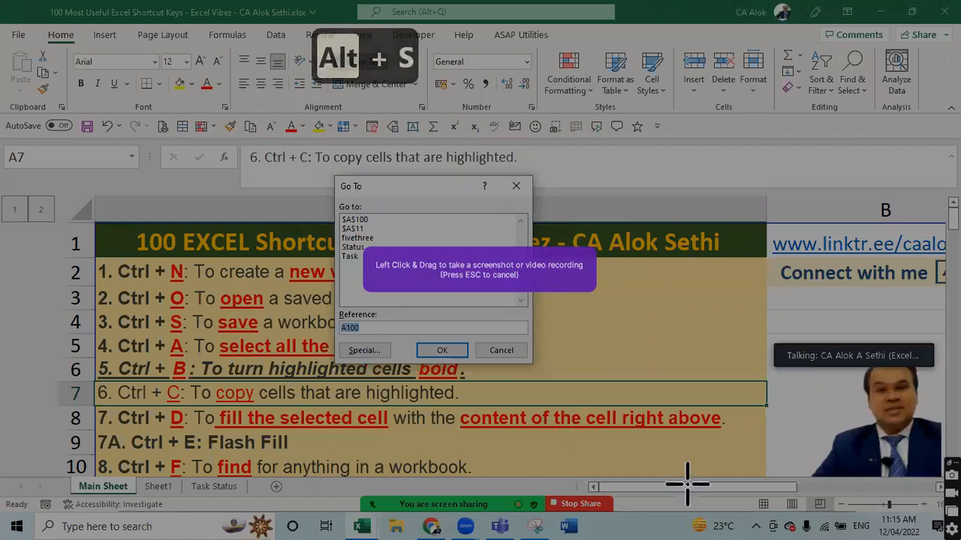
{"action": "key", "text": "Escape"}
{"action": "key", "text": "Escape"}
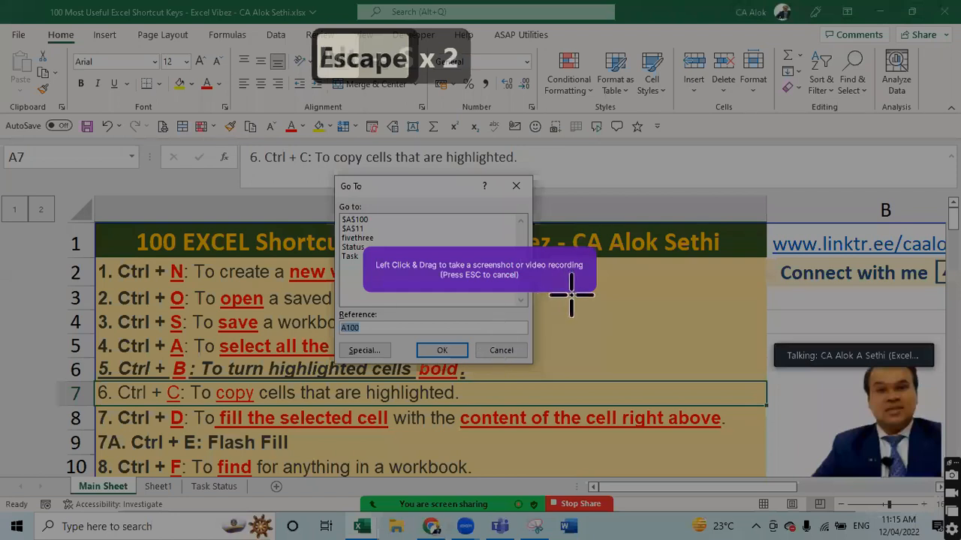
{"action": "left_click_drag", "start_coordinate": [568, 294], "coordinate": [619, 332]}
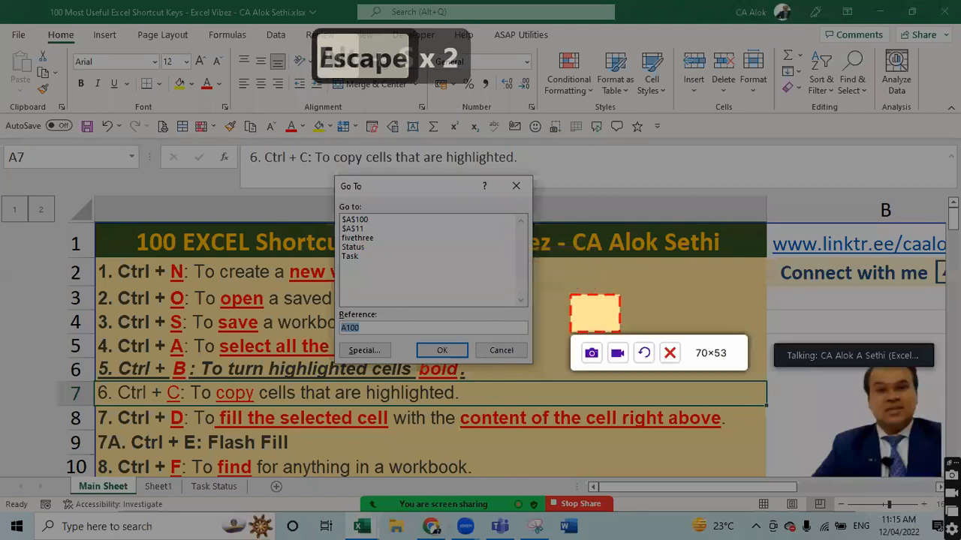
{"action": "left_click", "coordinate": [670, 352]}
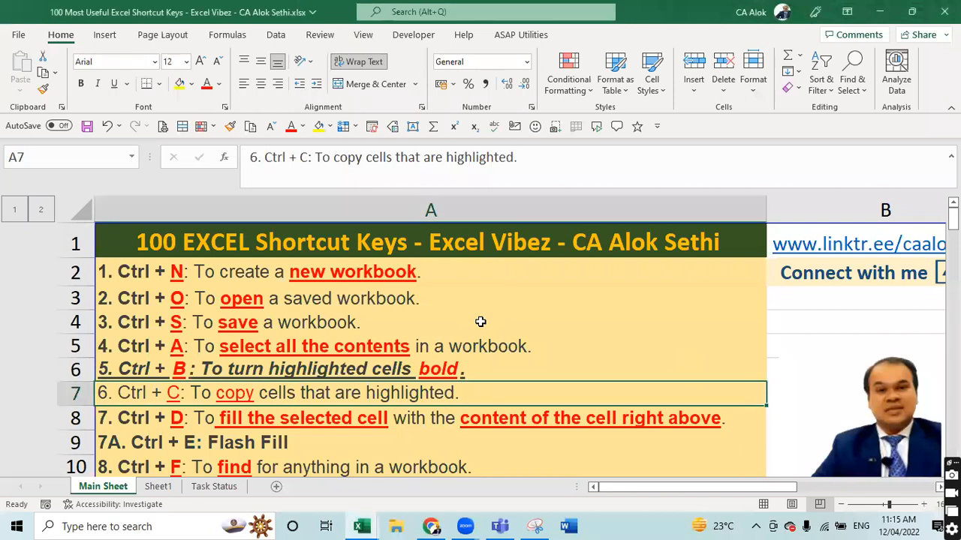
- Run Go To Special for Formulas, which reports no cells were found
{"action": "key", "text": "ctrl+g"}
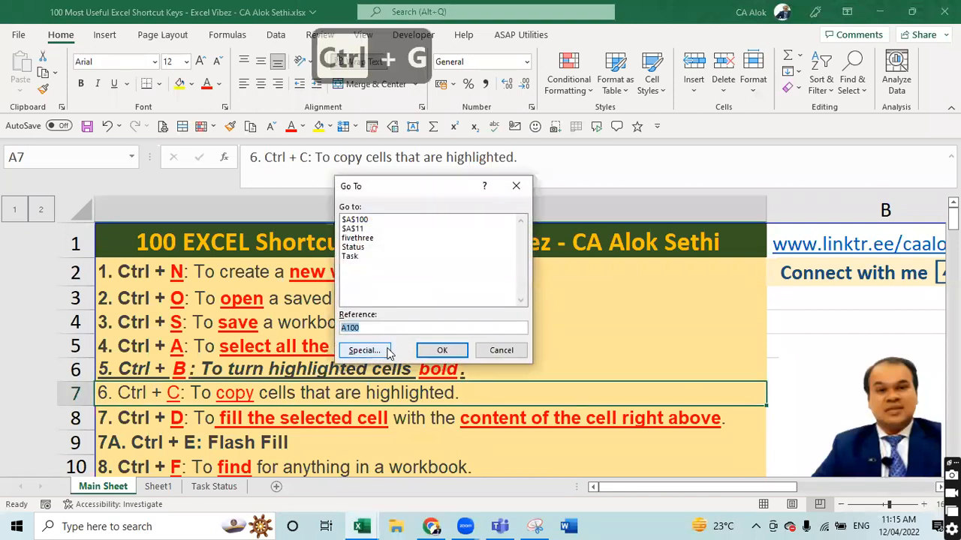
{"action": "key", "text": "Tab"}
{"action": "key", "text": "Tab"}
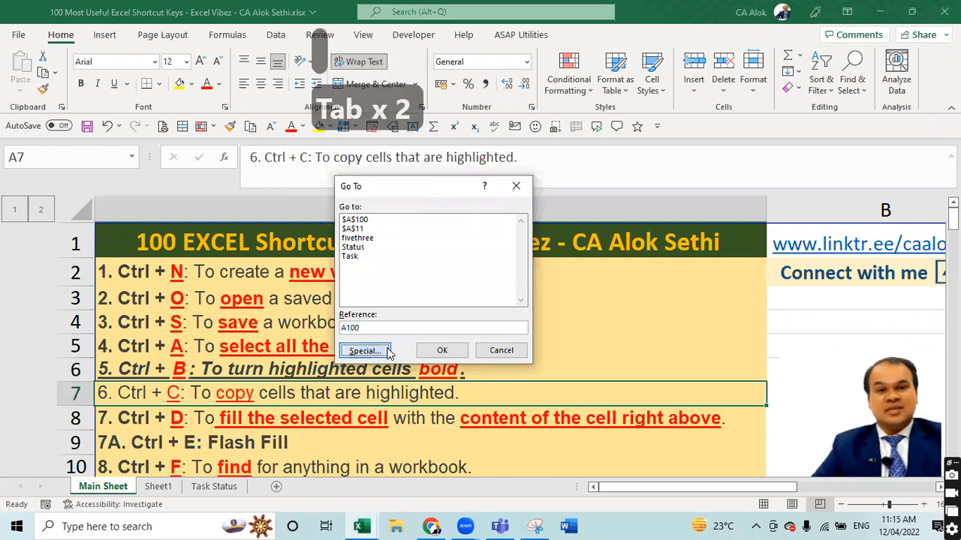
{"action": "left_click", "coordinate": [364, 350]}
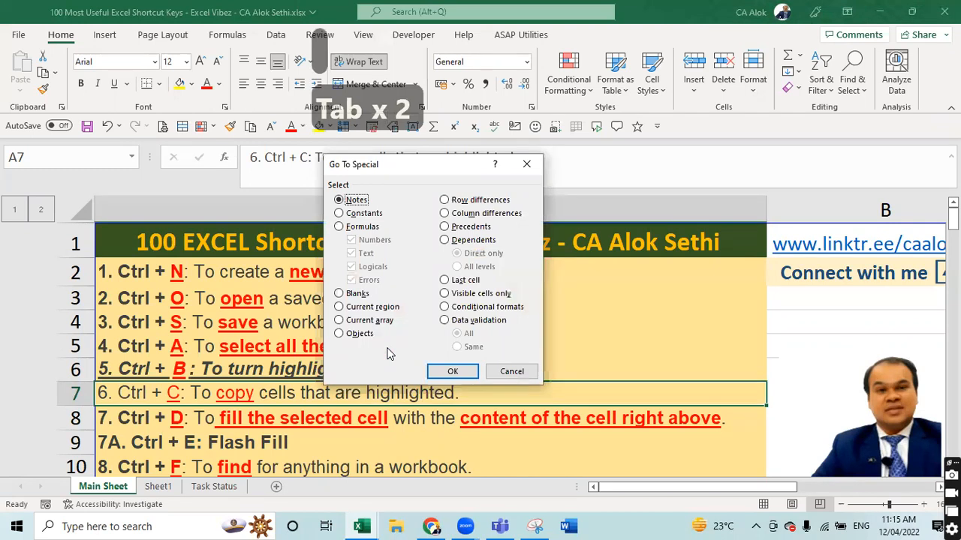
{"action": "key", "text": "Down"}
{"action": "key", "text": "Down"}
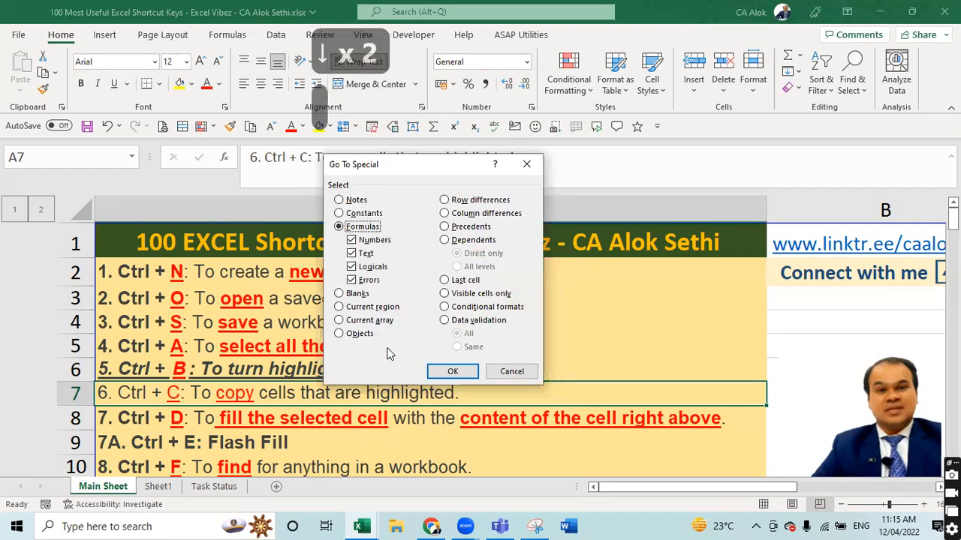
{"action": "key", "text": "Return"}
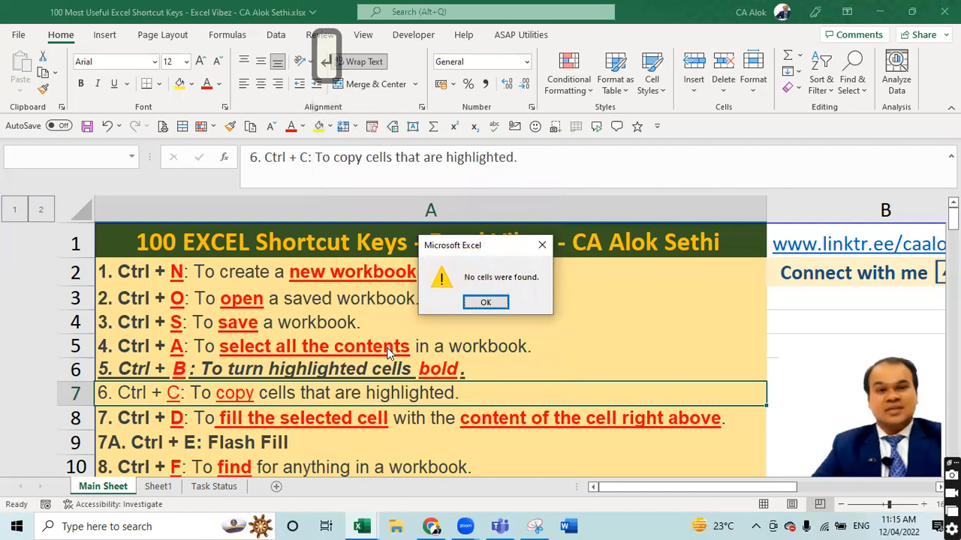
{"action": "key", "text": "Escape"}
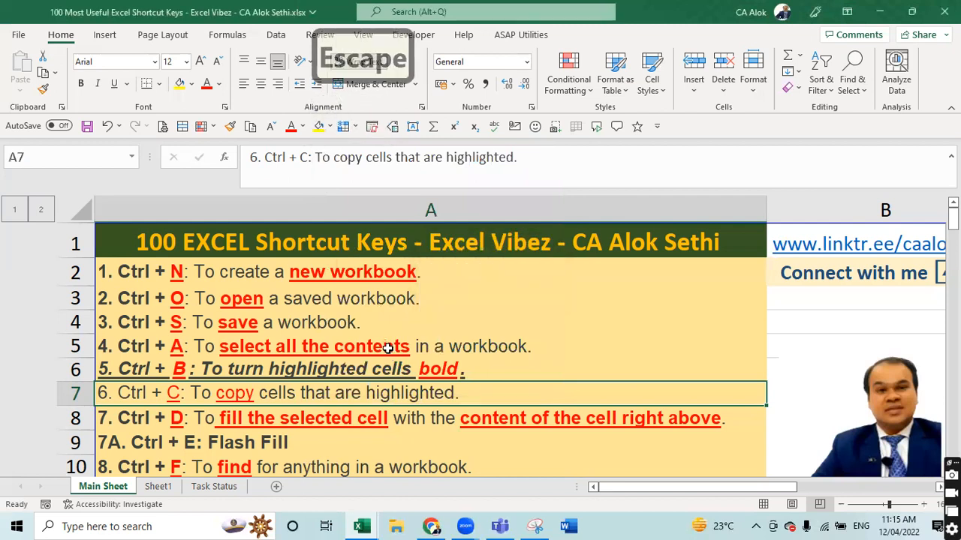
- Enter =SUM(100,100,100) in cell G2
{"action": "key", "text": "Right"}
{"action": "key", "text": "Right"}
{"action": "key", "text": "Right"}
{"action": "key", "text": "Right"}
{"action": "key", "text": "Right"}
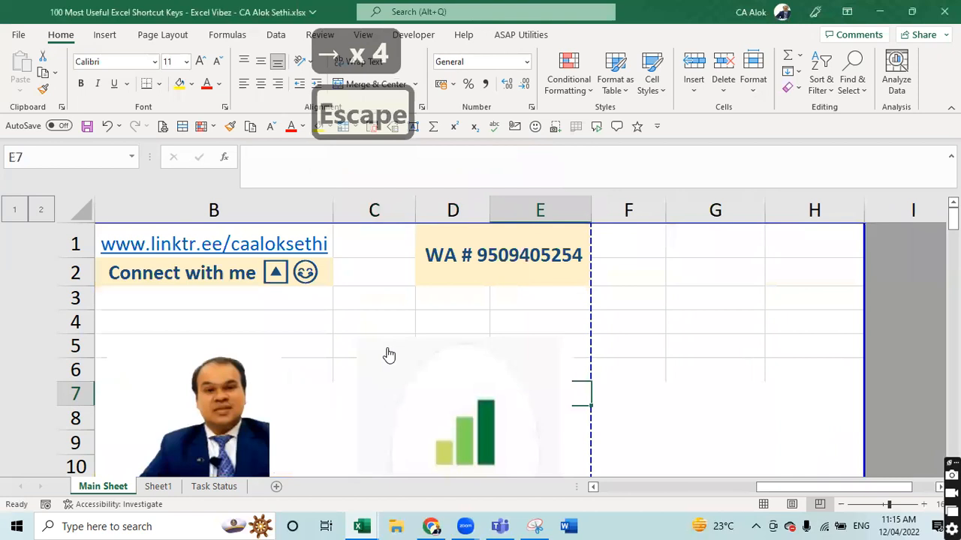
{"action": "key", "text": "Up"}
{"action": "key", "text": "Up"}
{"action": "key", "text": "Up"}
{"action": "key", "text": "Up"}
{"action": "key", "text": "Up"}
{"action": "key", "text": "Right"}
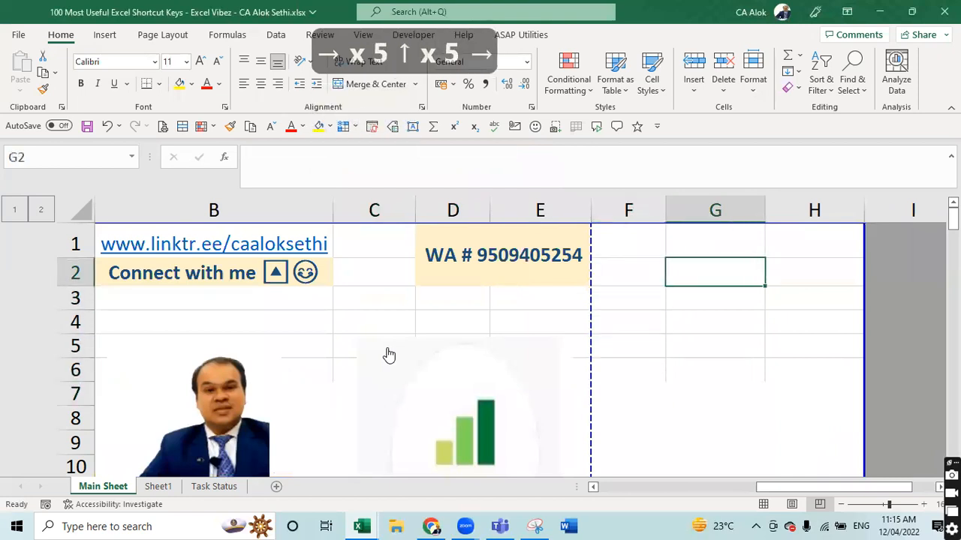
{"action": "type", "text": "=SUM"}
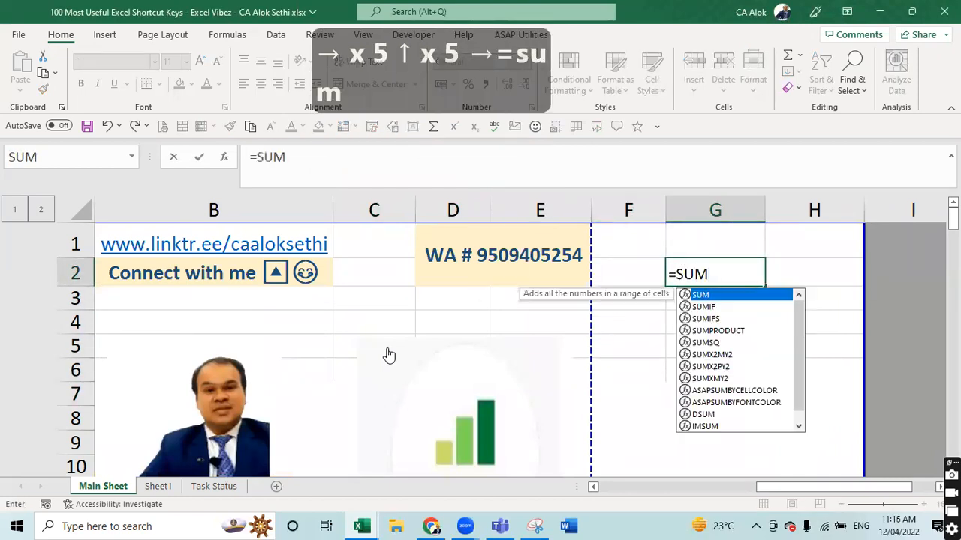
{"action": "type", "text": "(1"}
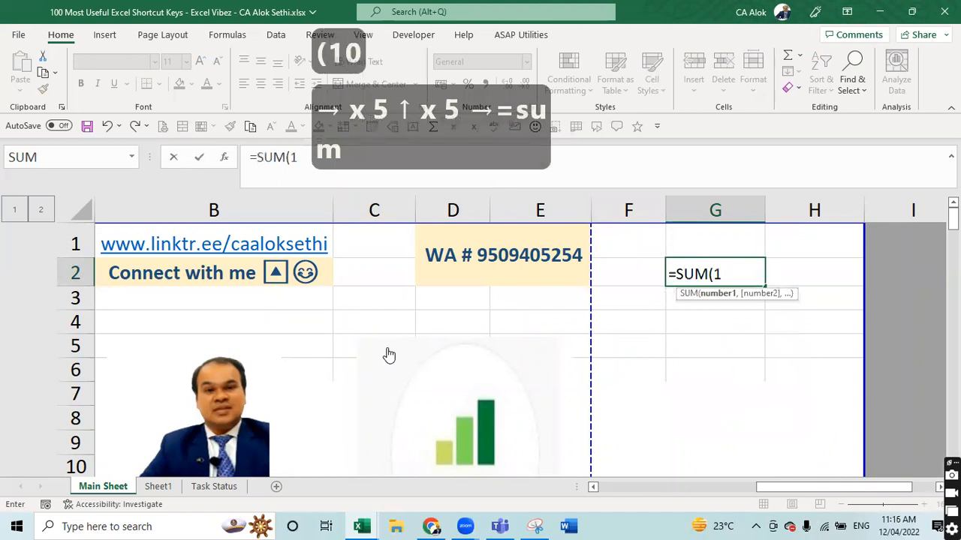
{"action": "type", "text": "00,100,100"}
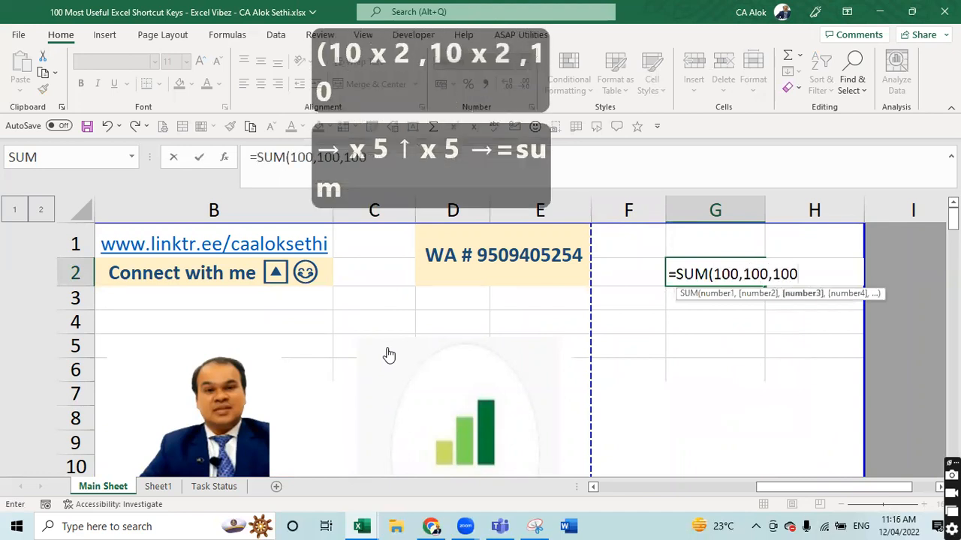
{"action": "type", "text": ")"}
{"action": "key", "text": "Return"}
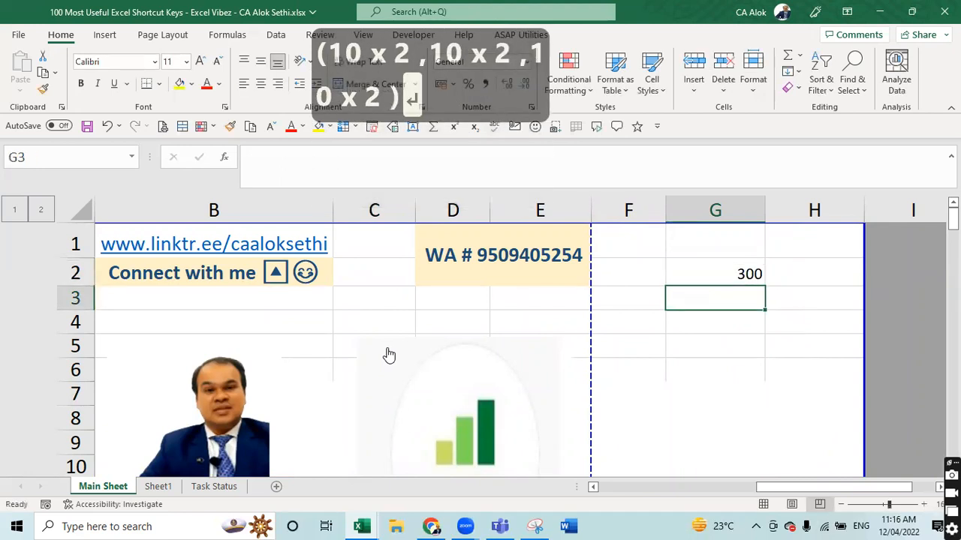
- Enter =100+100+100 in G3, abandoning the stray entry started in G4
{"action": "type", "text": "=1"}
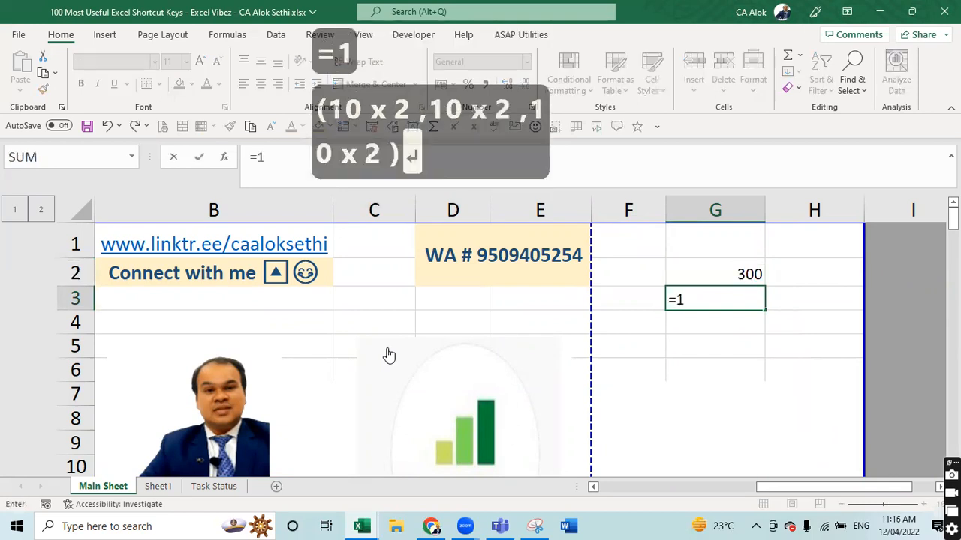
{"action": "type", "text": "00+100+100"}
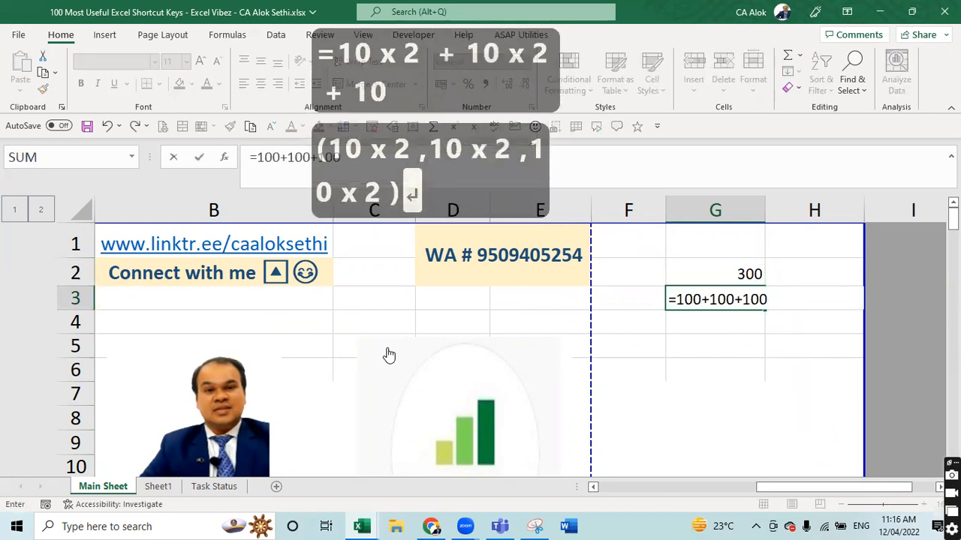
{"action": "key", "text": "Return"}
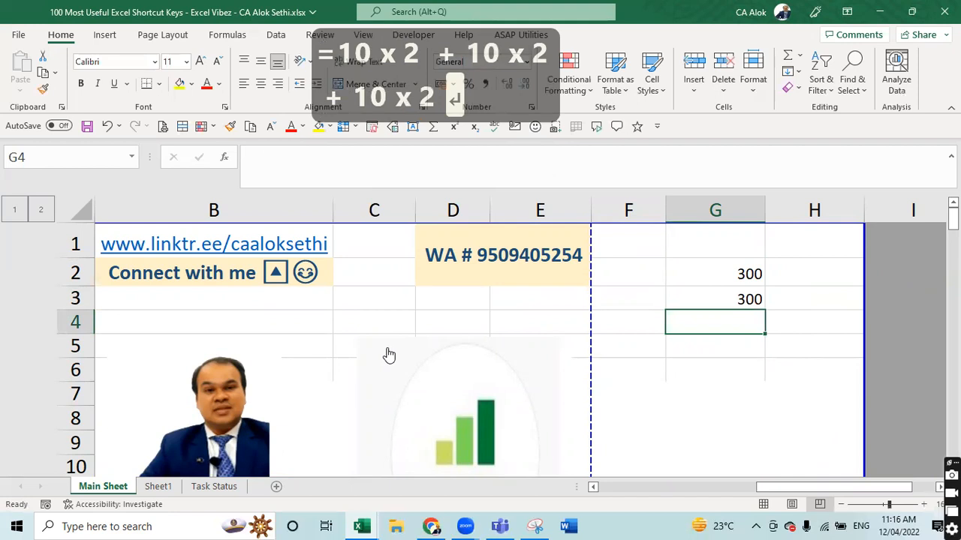
{"action": "type", "text": "="}
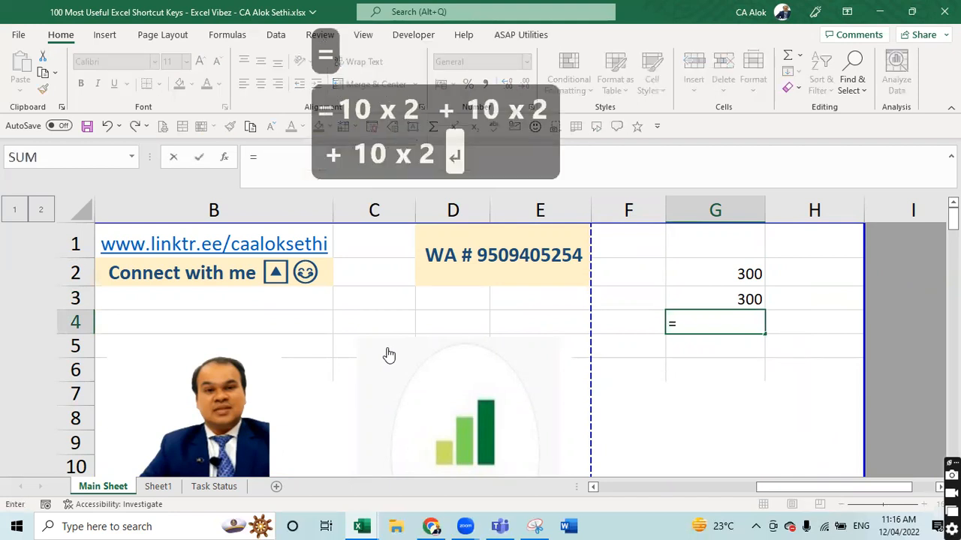
{"action": "key", "text": "Escape"}
{"action": "key", "text": "Up"}
{"action": "key", "text": "Up"}
{"action": "key", "text": "Right"}
- Fill H1, H2 and H3 with 100 each, correcting the mistyped H3
{"action": "key", "text": "Up"}
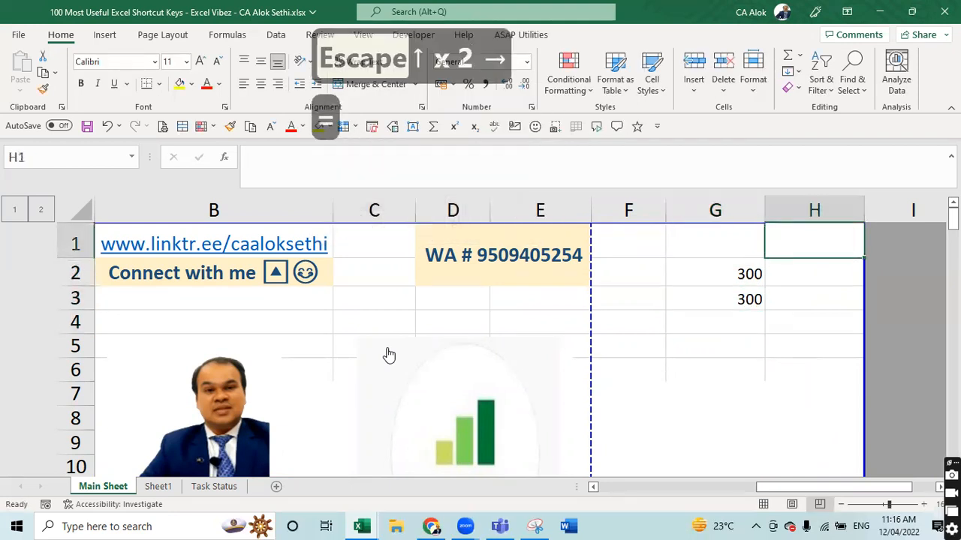
{"action": "type", "text": "100"}
{"action": "key", "text": "Return"}
{"action": "type", "text": "100"}
{"action": "key", "text": "Return"}
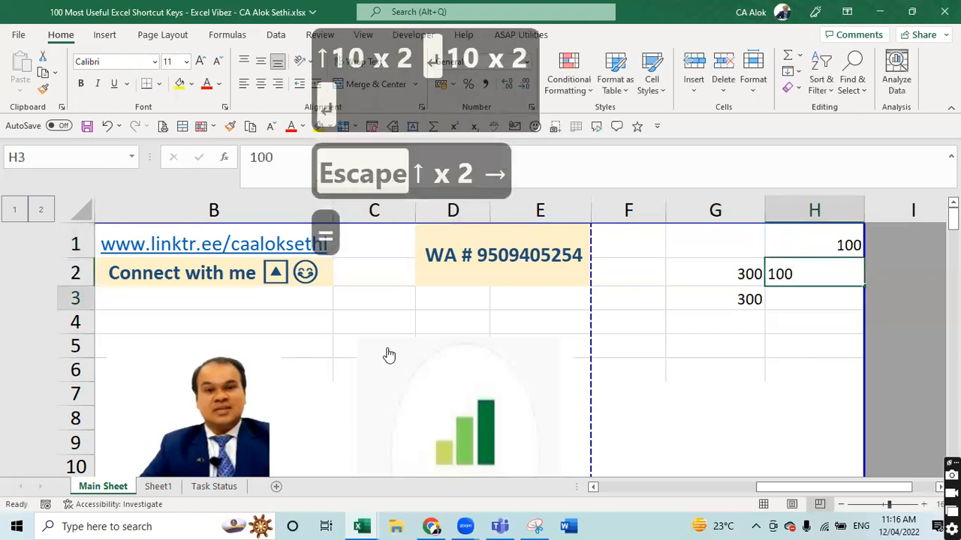
{"action": "type", "text": "10"}
{"action": "key", "text": "Return"}
{"action": "key", "text": "Return"}
{"action": "key", "text": "Up"}
{"action": "key", "text": "Up"}
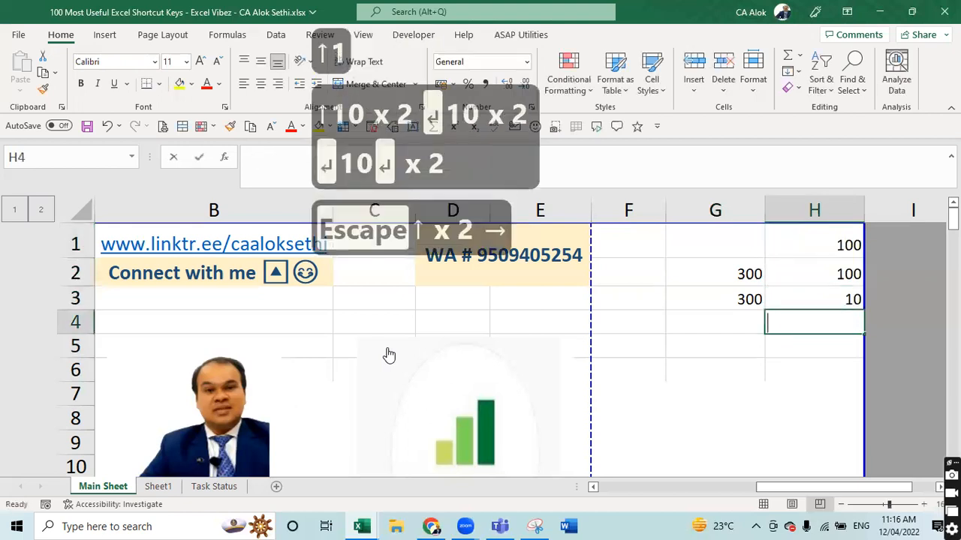
{"action": "type", "text": "1"}
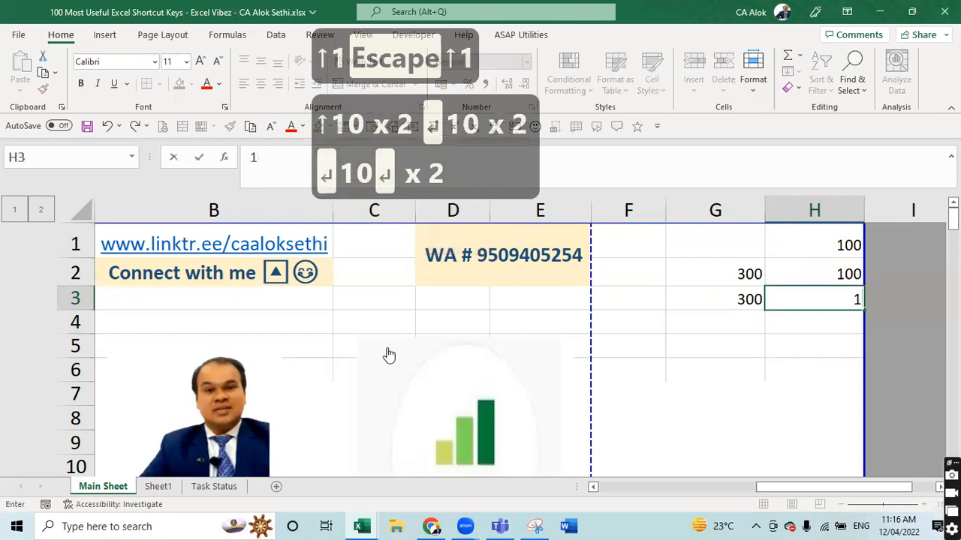
{"action": "type", "text": "00"}
{"action": "key", "text": "Return"}
- Enter =SUM(H1:H3) in G4 by pointing at the H1:H3 range
{"action": "key", "text": "Left"}
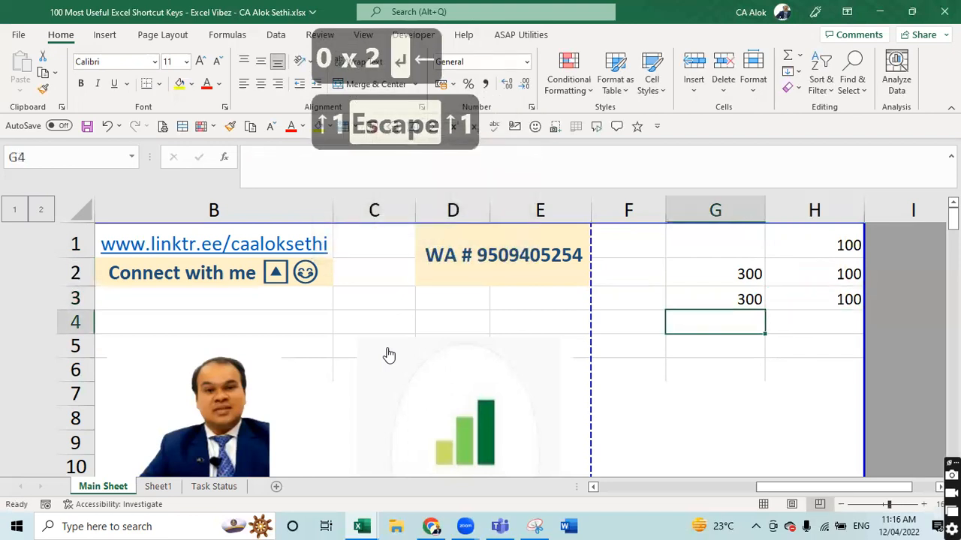
{"action": "type", "text": "=SU"}
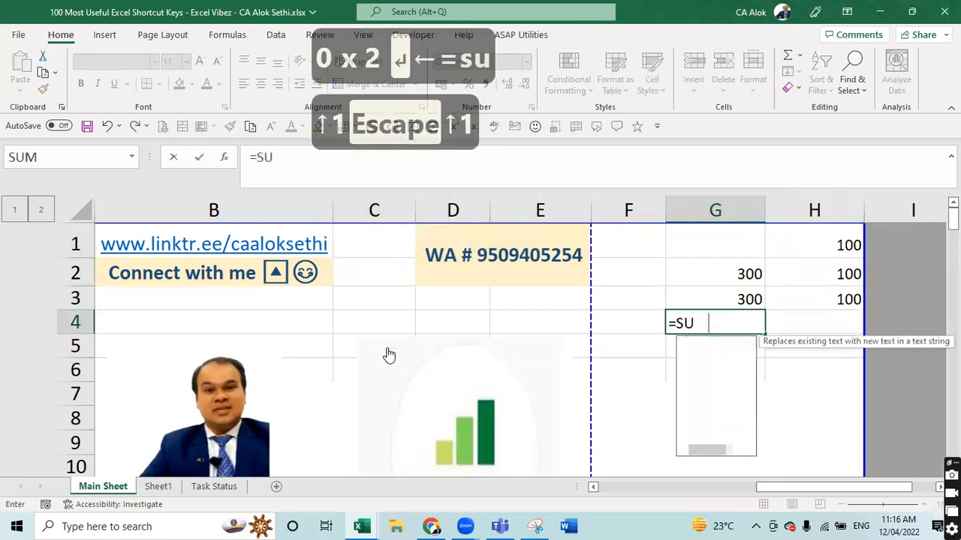
{"action": "type", "text": "M("}
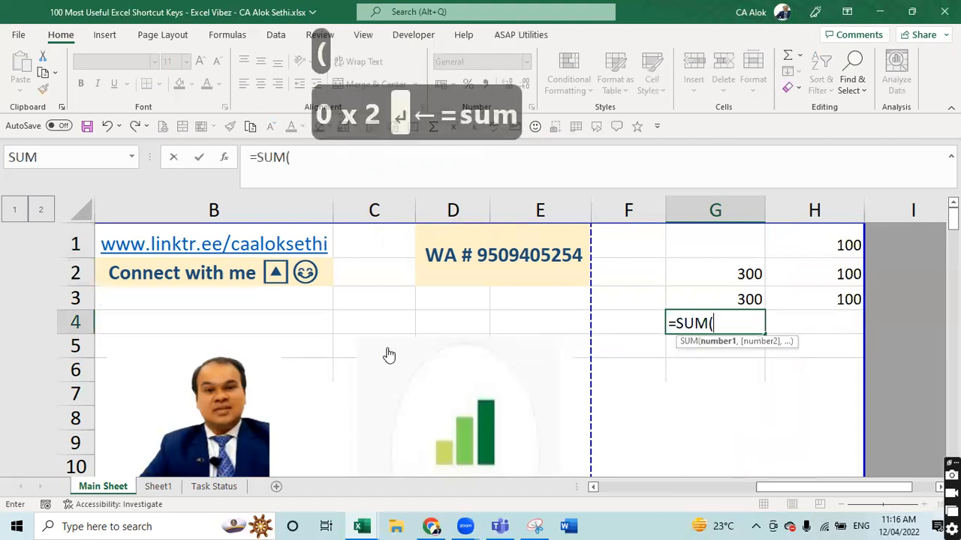
{"action": "key", "text": "Right"}
{"action": "key", "text": "Up"}
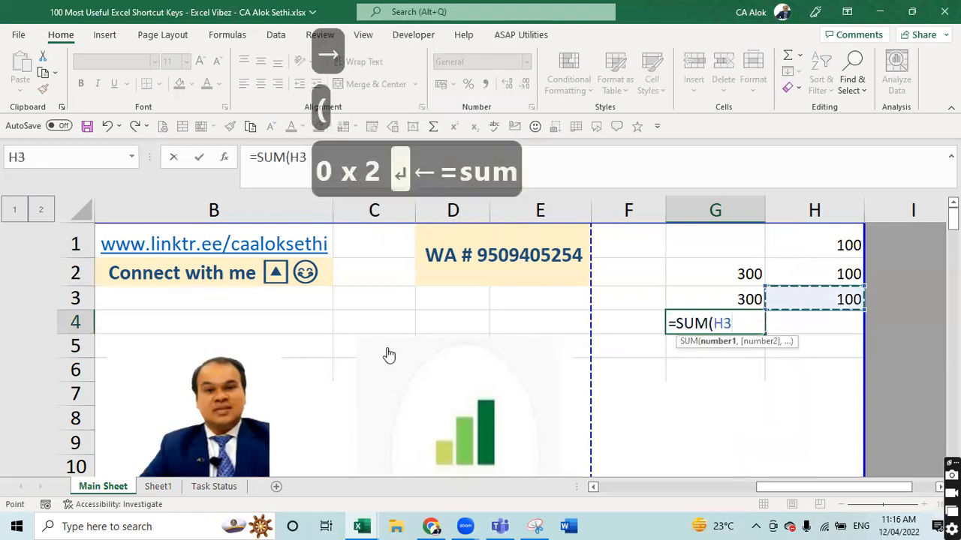
{"action": "key", "text": "shift+Up"}
{"action": "key", "text": "shift+Up"}
{"action": "type", "text": ")"}
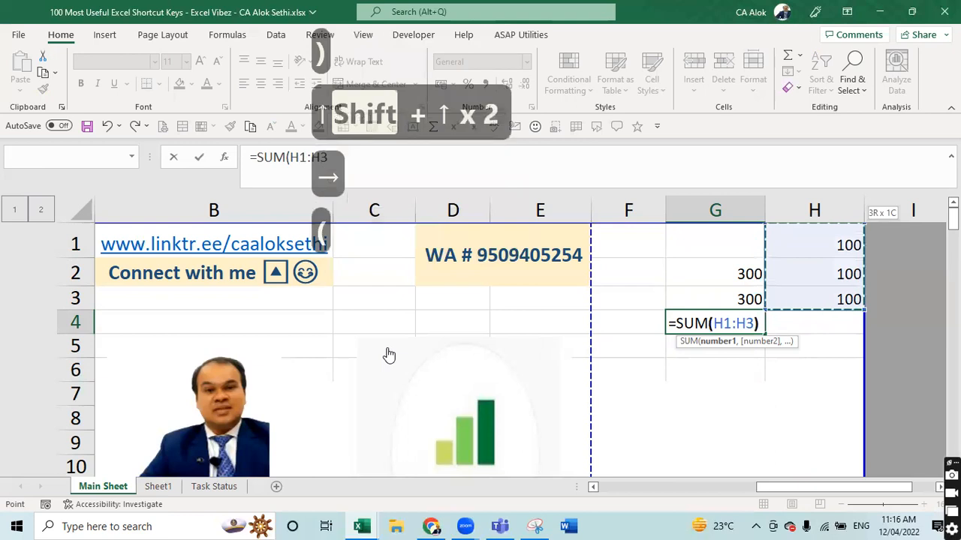
{"action": "key", "text": "Return"}
- Inspect the formulas in G2, G3 and G4 without changing them, then return to column A
{"action": "key", "text": "Up"}
{"action": "key", "text": "Up"}
{"action": "key", "text": "Up"}
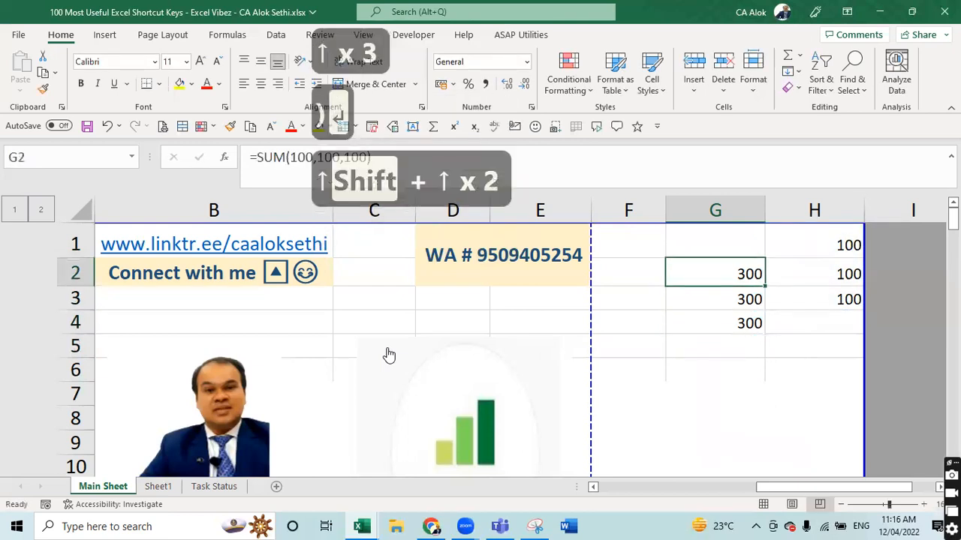
{"action": "key", "text": "F2"}
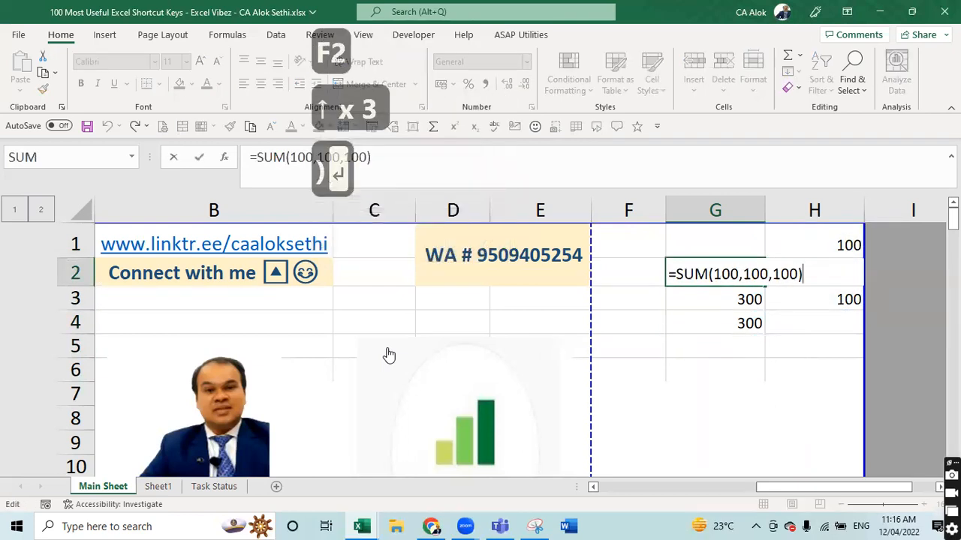
{"action": "key", "text": "Escape"}
{"action": "key", "text": "Down"}
{"action": "key", "text": "F2"}
{"action": "key", "text": "Escape"}
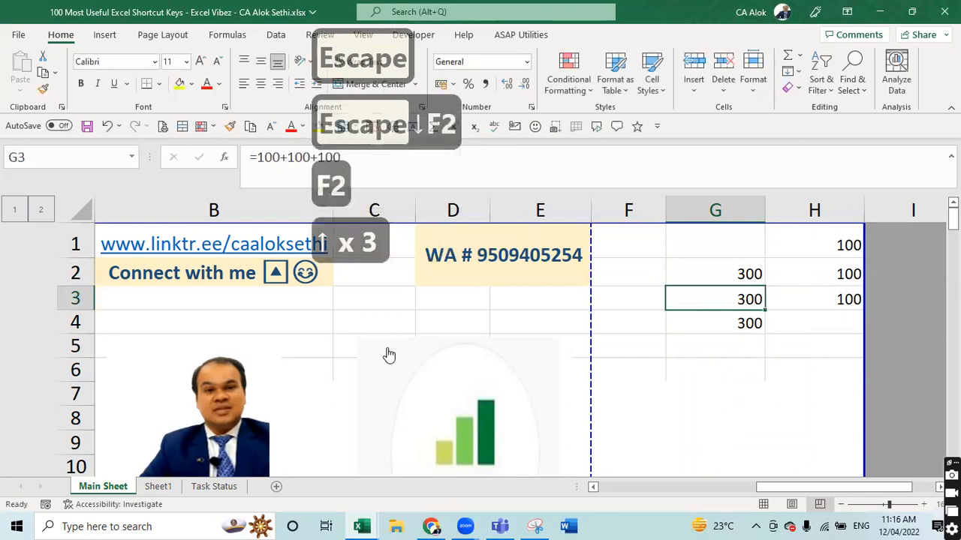
{"action": "key", "text": "Down"}
{"action": "key", "text": "F2"}
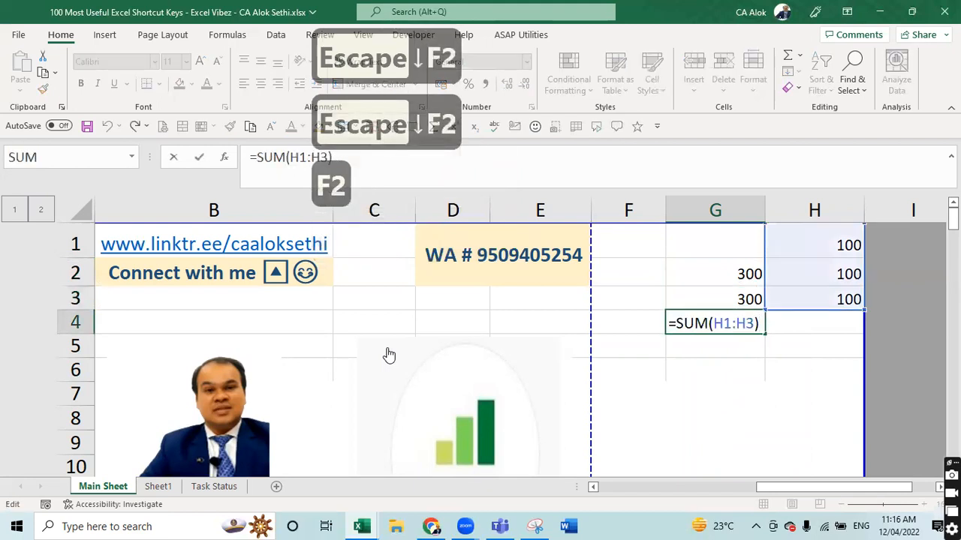
{"action": "key", "text": "Escape"}
{"action": "key", "text": "Left"}
{"action": "key", "text": "Left"}
{"action": "key", "text": "Left"}
{"action": "key", "text": "Left"}
{"action": "key", "text": "Left"}
{"action": "key", "text": "Left"}
{"action": "key", "text": "Left"}
{"action": "key", "text": "Left"}
{"action": "key", "text": "Left"}
{"action": "key", "text": "Left"}
{"action": "key", "text": "Left"}
{"action": "key", "text": "Left"}
{"action": "key", "text": "Left"}
{"action": "key", "text": "Left"}
{"action": "key", "text": "Left"}
{"action": "key", "text": "Left"}
{"action": "key", "text": "Left"}
{"action": "key", "text": "Left"}
{"action": "key", "text": "Left"}
{"action": "key", "text": "Left"}
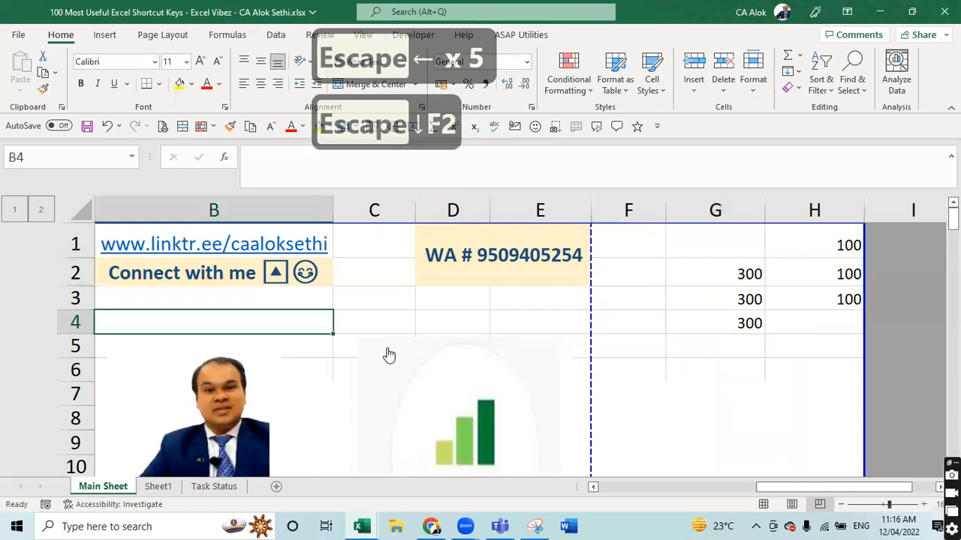
- Select every formula cell with Go To Special, then toggle Show Formulas with Ctrl + `
{"action": "key", "text": "ctrl+g"}
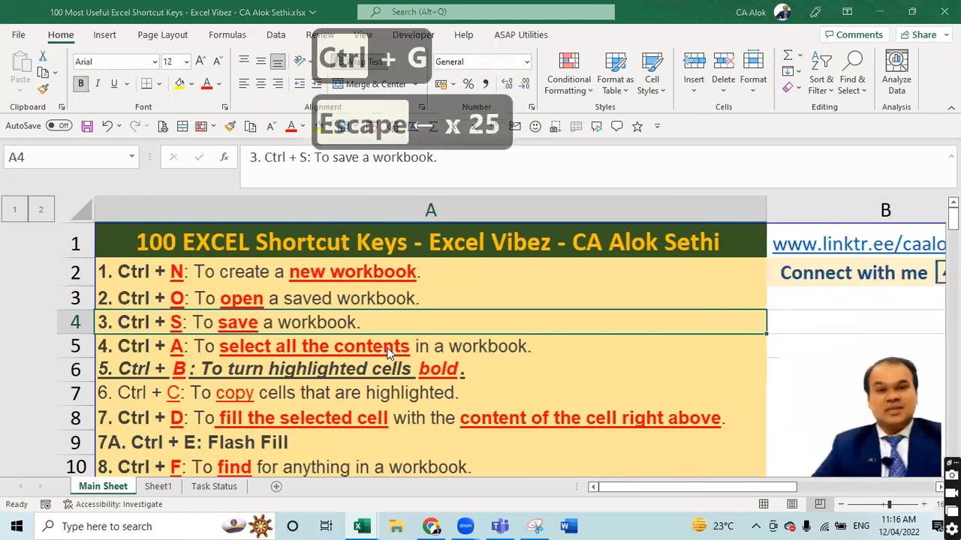
{"action": "key", "text": "Tab"}
{"action": "key", "text": "Tab"}
{"action": "key", "text": "Tab"}
{"action": "key", "text": "Tab"}
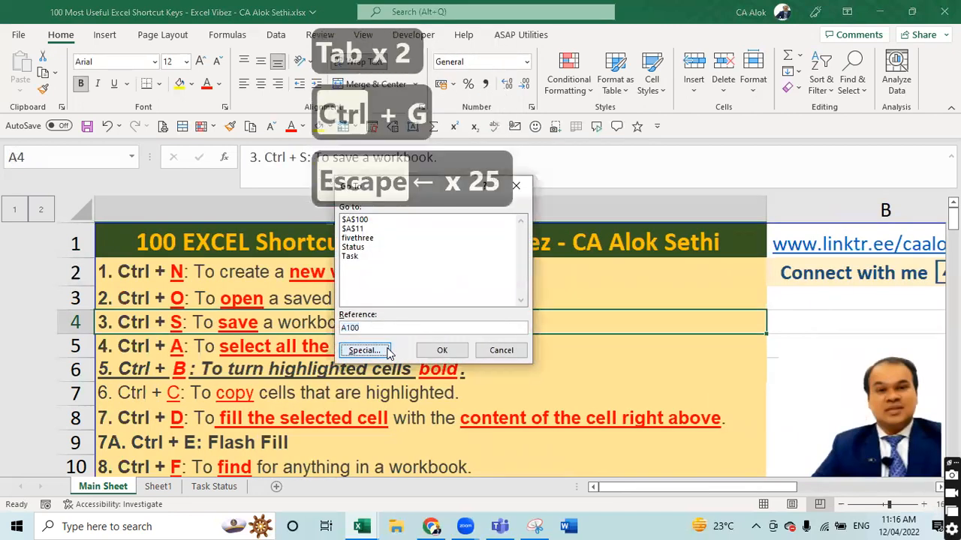
{"action": "key", "text": "Tab"}
{"action": "key", "text": "Tab"}
{"action": "key", "text": "Tab"}
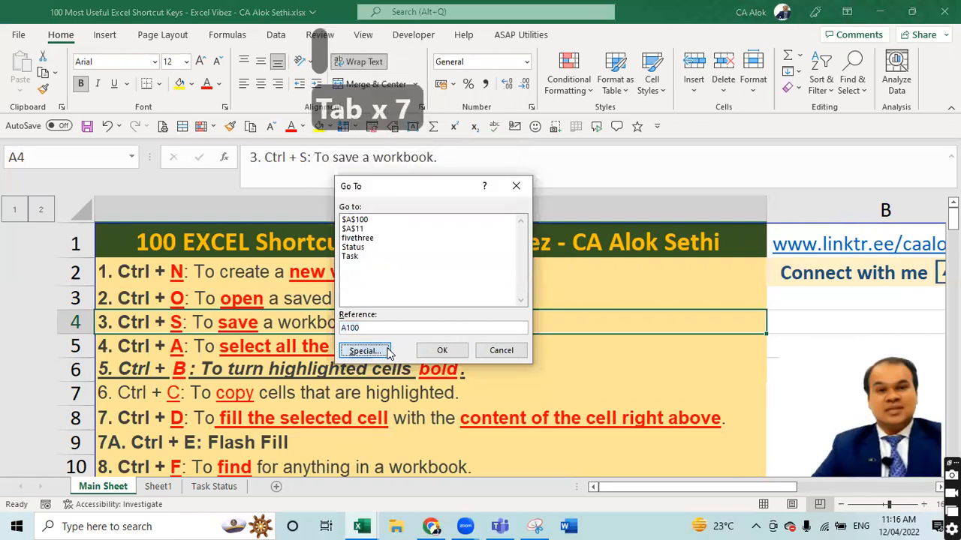
{"action": "left_click", "coordinate": [388, 352]}
{"action": "key", "text": "Left"}
{"action": "key", "text": "Left"}
{"action": "key", "text": "Left"}
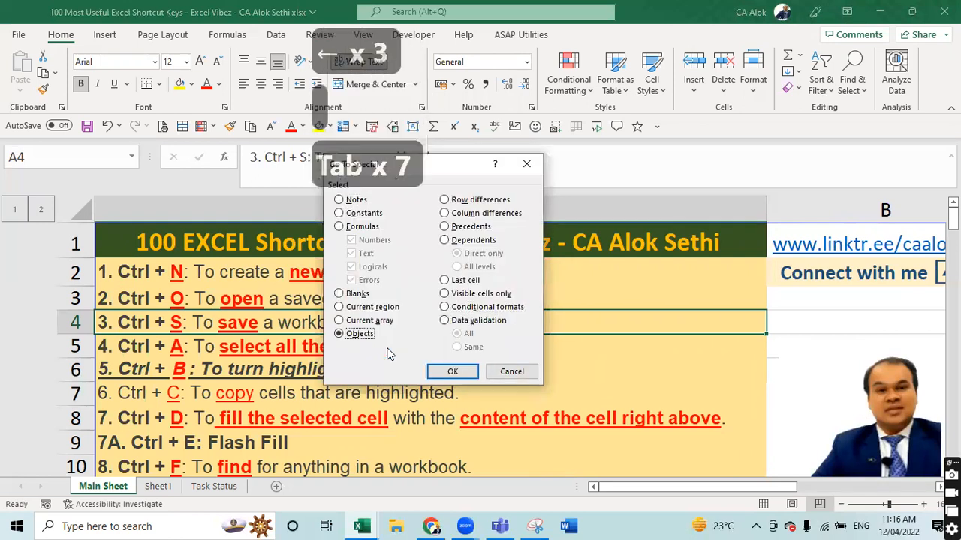
{"action": "key", "text": "Up"}
{"action": "key", "text": "Up"}
{"action": "key", "text": "Up"}
{"action": "key", "text": "Up"}
{"action": "key", "text": "Up"}
{"action": "key", "text": "Up"}
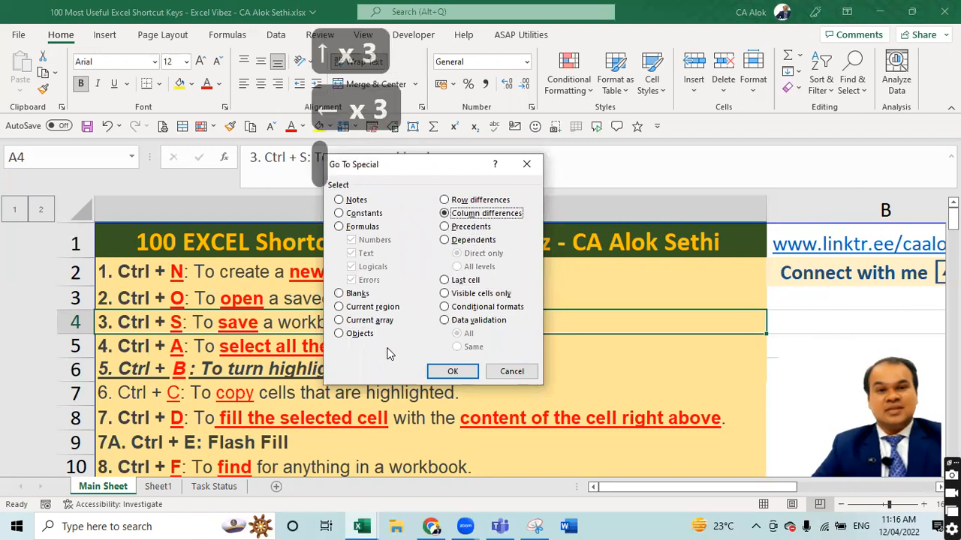
{"action": "key", "text": "Up"}
{"action": "key", "text": "Up"}
{"action": "key", "text": "Up"}
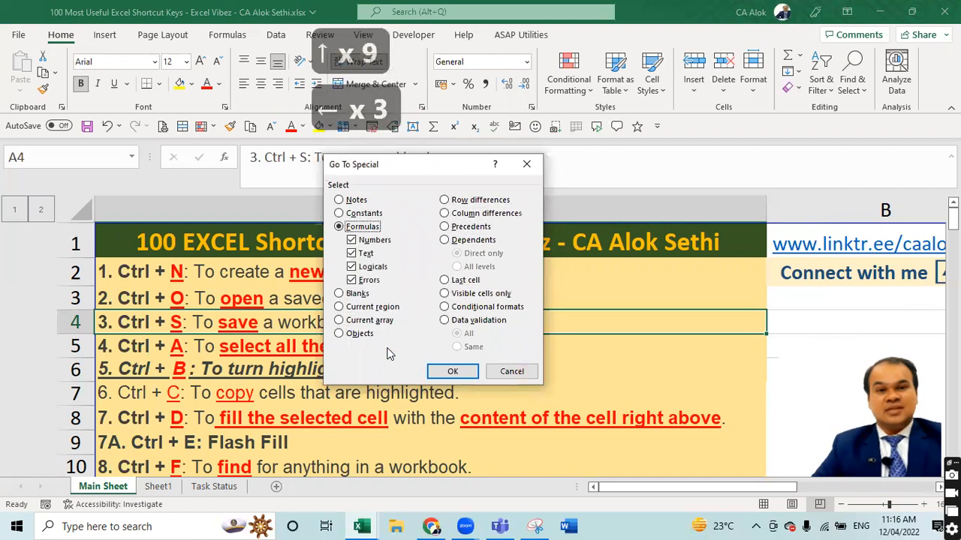
{"action": "key", "text": "Up"}
{"action": "key", "text": "Up"}
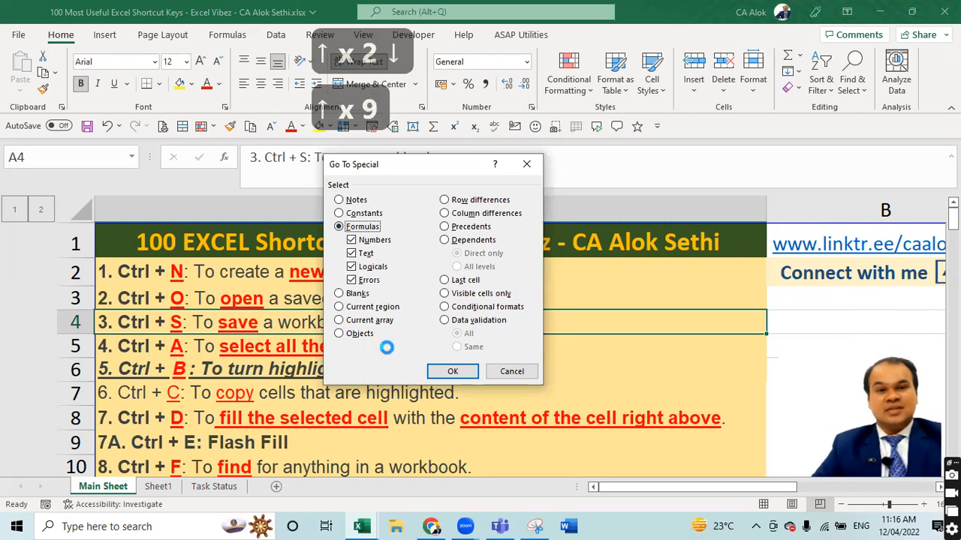
{"action": "key", "text": "Down"}
{"action": "key", "text": "Return"}
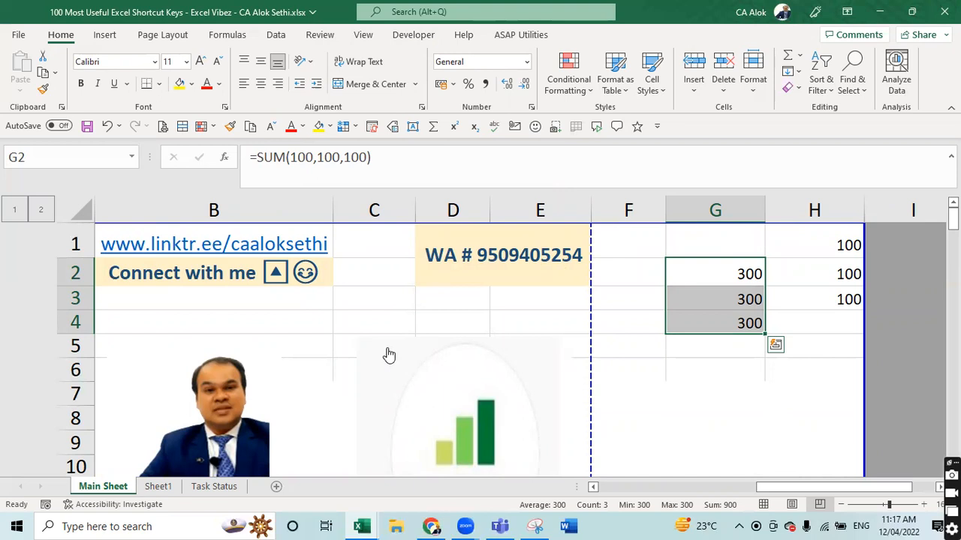
{"action": "key", "text": "ctrl+grave"}
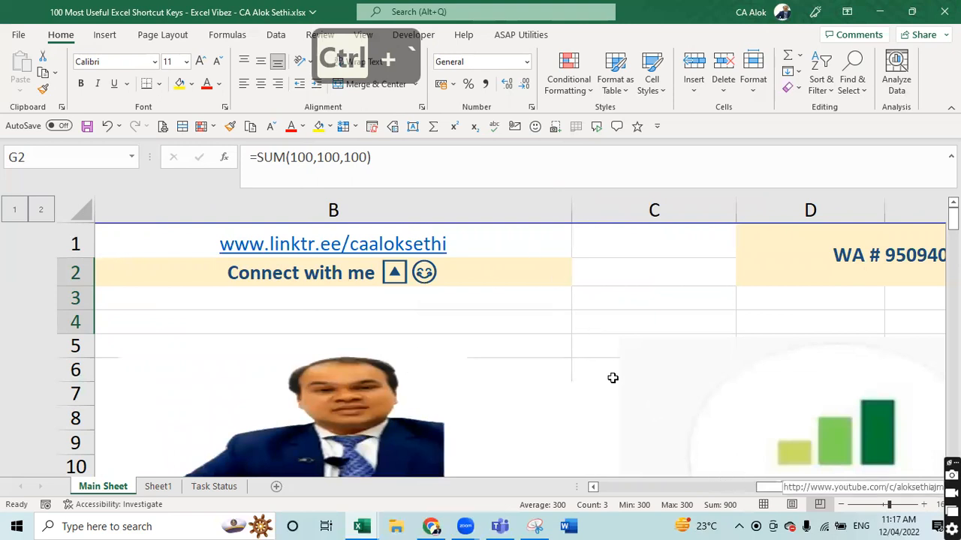
- Scroll right to bring columns D–H and the G2:G4 formulas into view
{"action": "left_click_drag", "start_coordinate": [807, 487], "coordinate": [893, 486]}
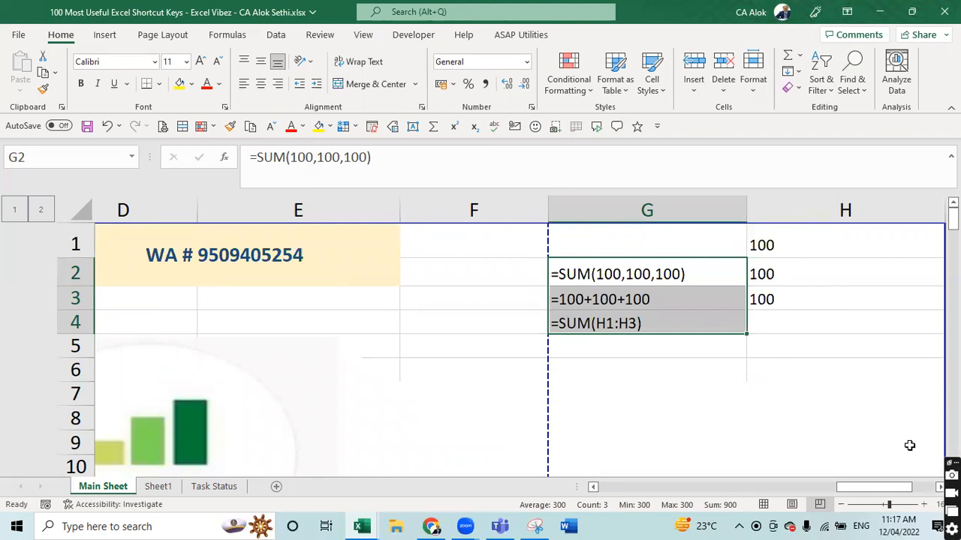
- Write 'Ctrl + ` (before 1 key towards left)' in G1 and autofit column G
{"action": "left_click", "coordinate": [609, 232]}
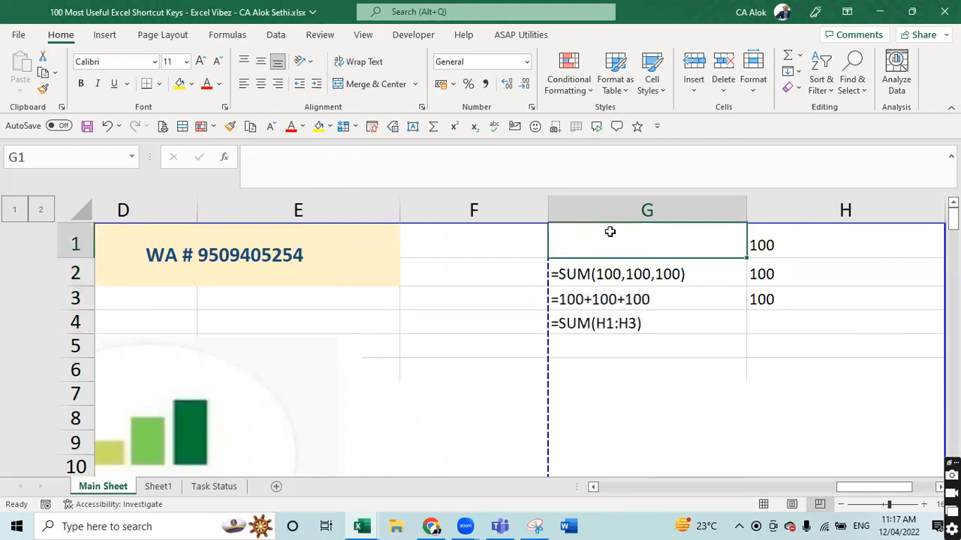
{"action": "type", "text": "RL + "}
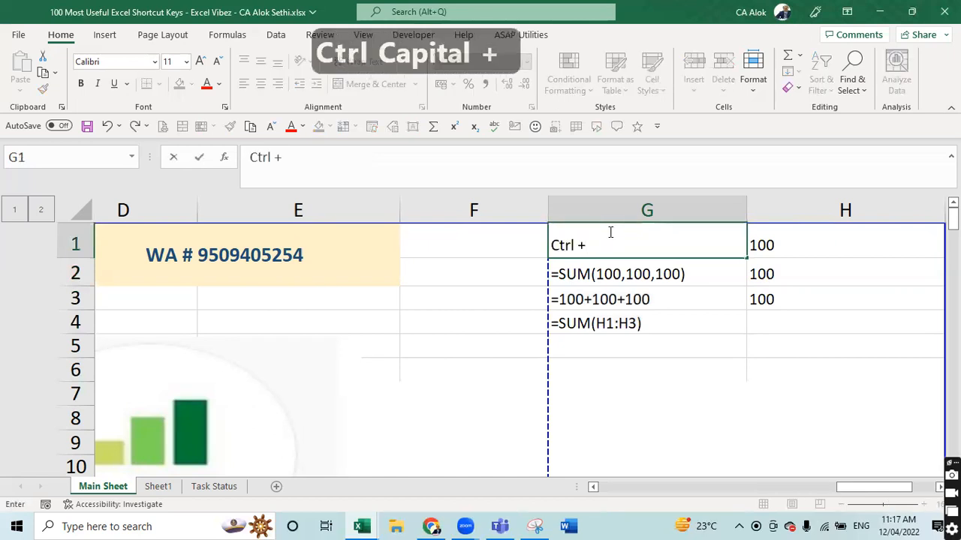
{"action": "type", "text": "` (before "}
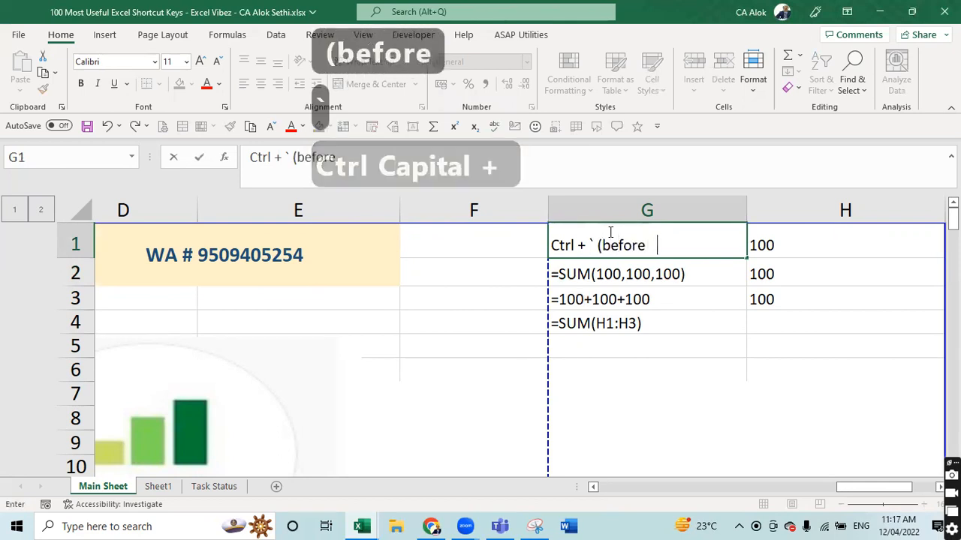
{"action": "type", "text": "1 key)"}
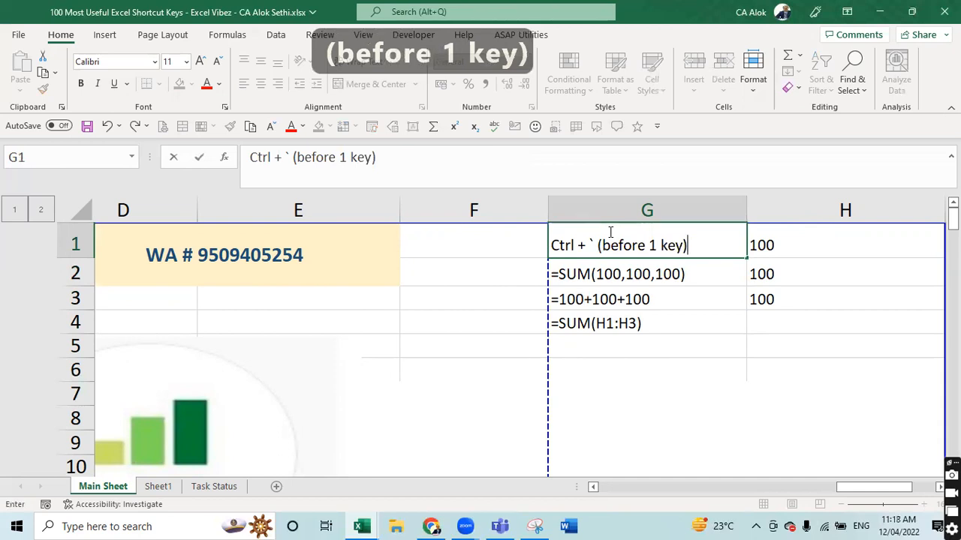
{"action": "key", "text": "F2"}
{"action": "key", "text": "Left"}
{"action": "type", "text": "toward"}
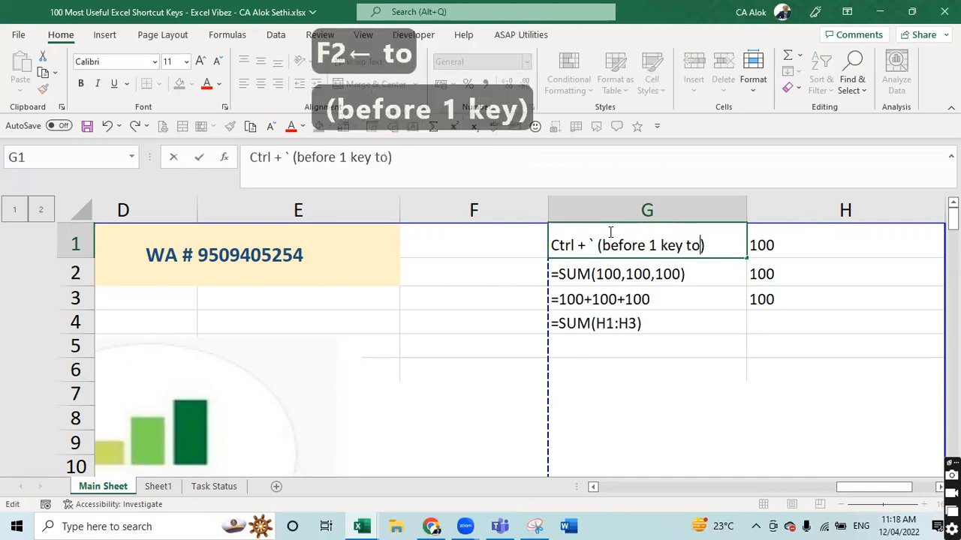
{"action": "key", "text": "BackSpace"}
{"action": "type", "text": "s left"}
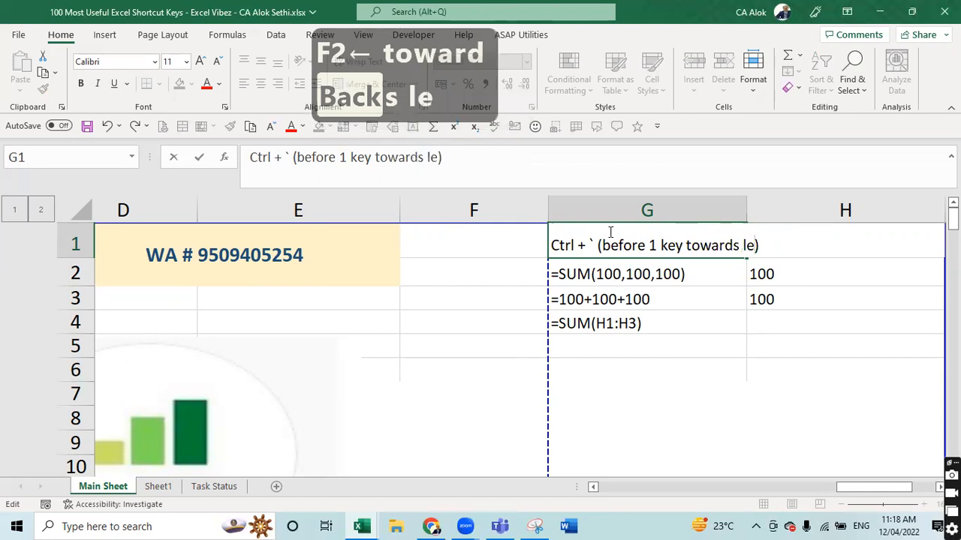
{"action": "key", "text": "Return"}
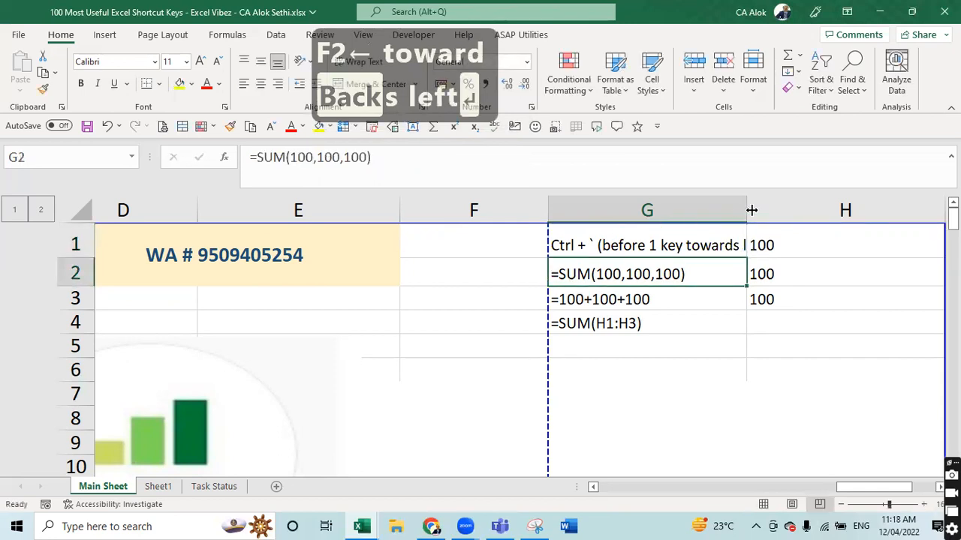
{"action": "double_click", "coordinate": [749, 211]}
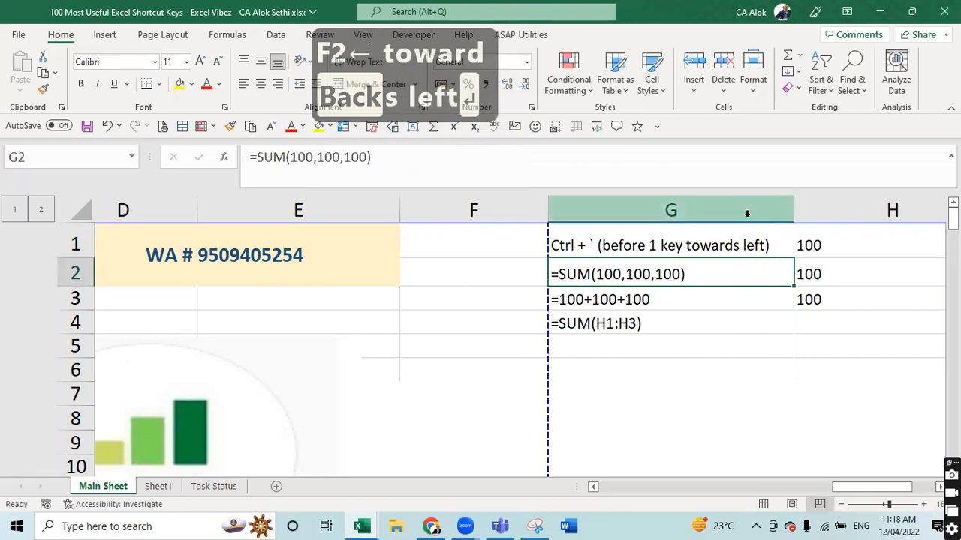
- Append '(below ESC)' to G1's note, refit column G, and select the 'Ctrl + `' text
{"action": "left_click", "coordinate": [735, 241]}
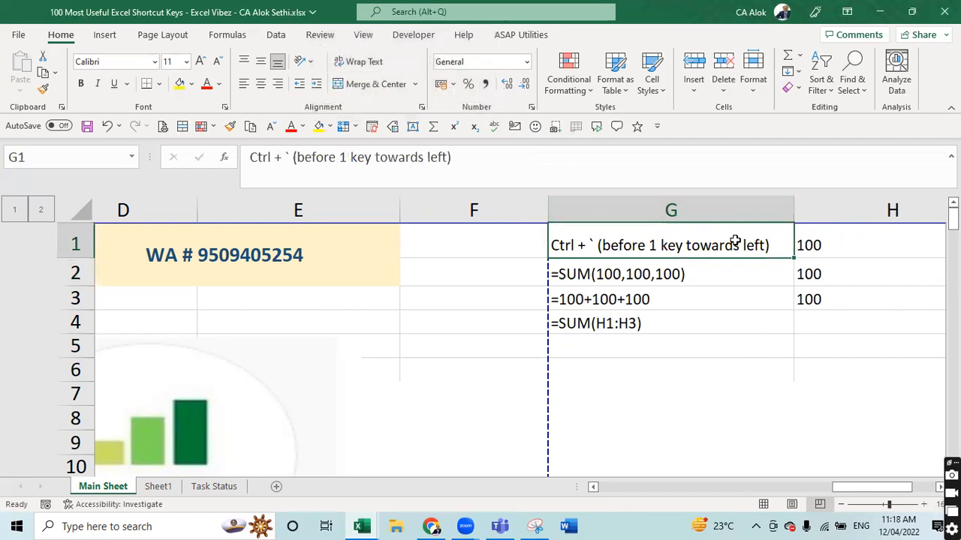
{"action": "key", "text": "F2"}
{"action": "type", "text": "(below ESC"}
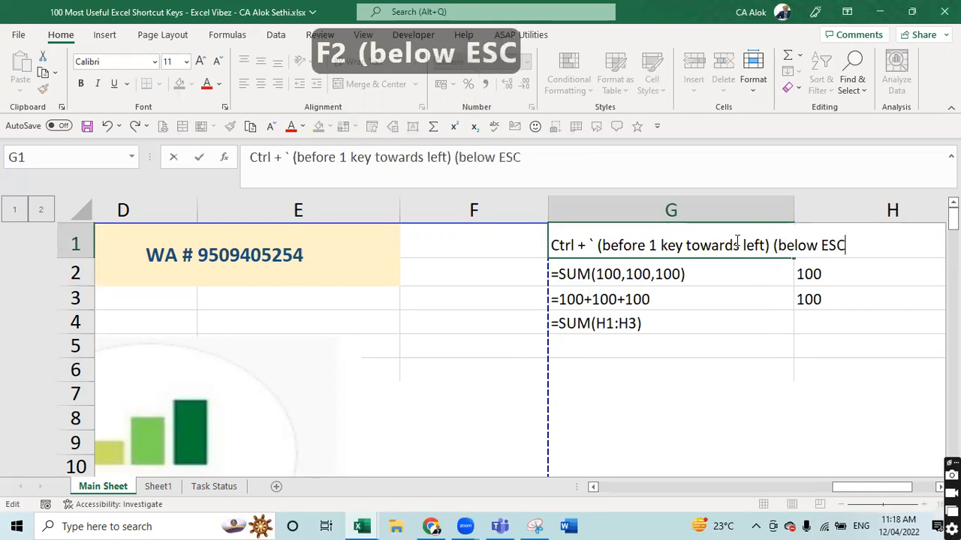
{"action": "type", "text": ")"}
{"action": "key", "text": "Return"}
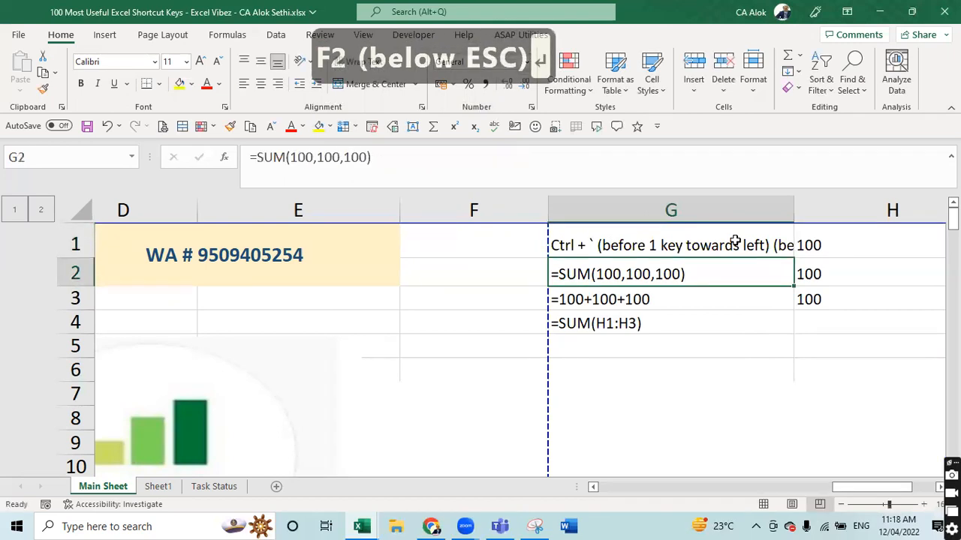
{"action": "double_click", "coordinate": [793, 210]}
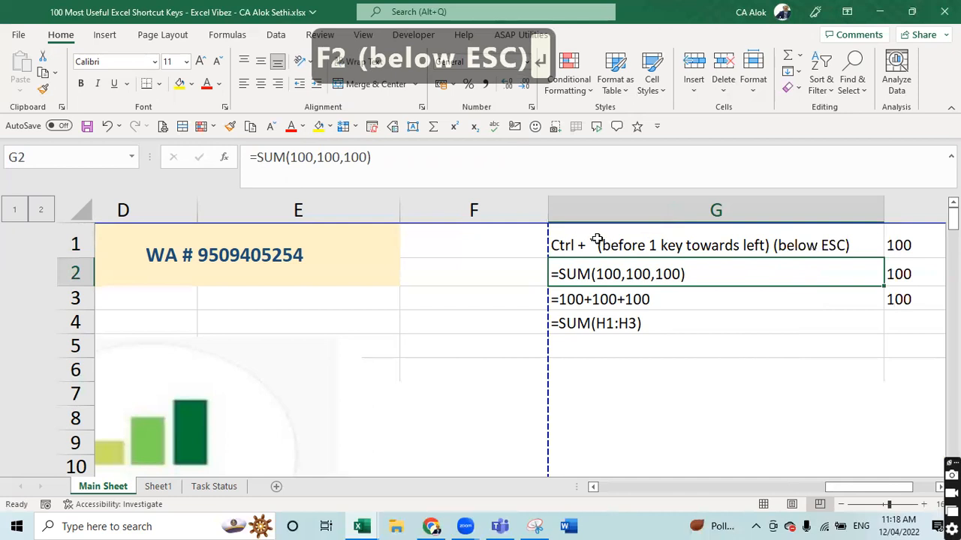
{"action": "double_click", "coordinate": [596, 240]}
{"action": "left_click_drag", "start_coordinate": [597, 245], "coordinate": [552, 245]}
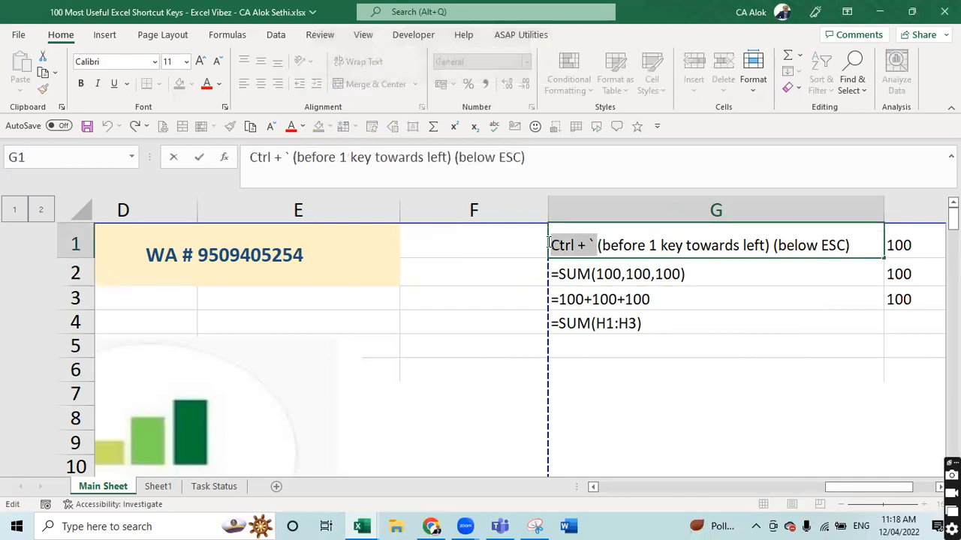
- Make G1's 'Ctrl + `' bold red, then toggle Show Formulas back and forth
{"action": "left_click", "coordinate": [204, 86]}
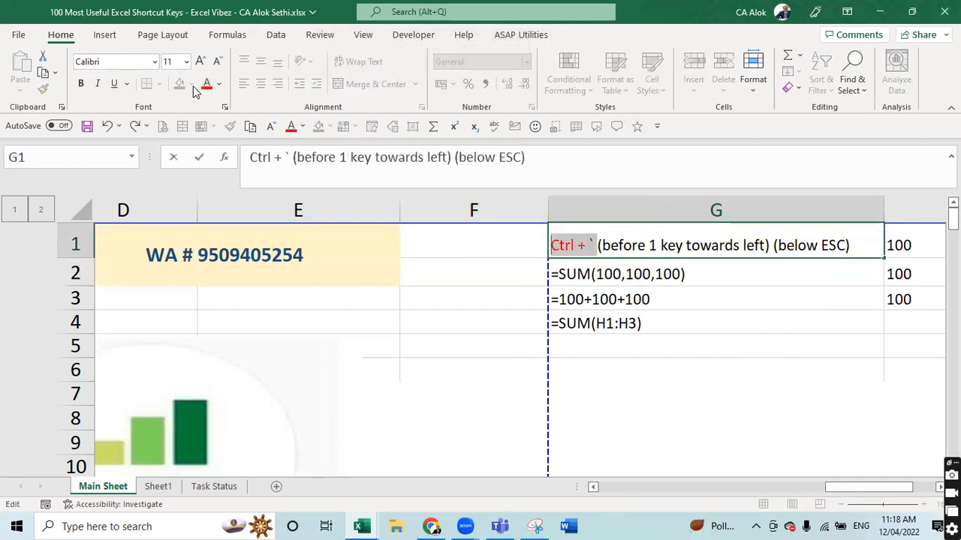
{"action": "key", "text": "ctrl+b"}
{"action": "key", "text": "Return"}
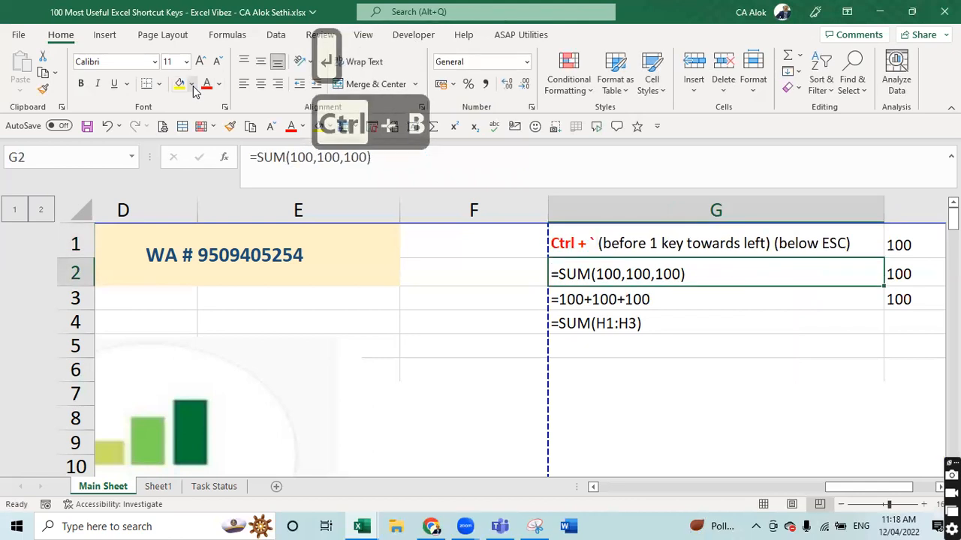
{"action": "key", "text": "ctrl+grave"}
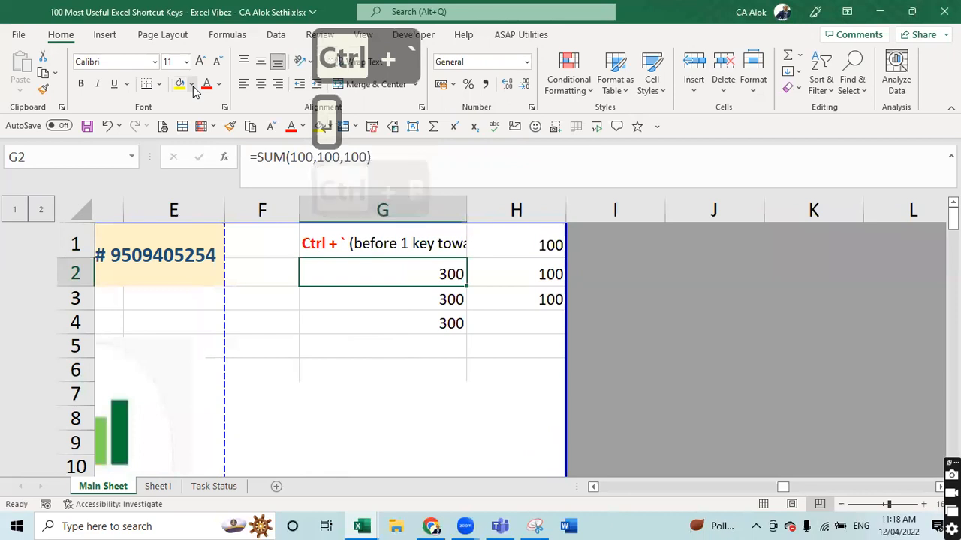
{"action": "key", "text": "ctrl+grave"}
{"action": "key", "text": "ctrl+grave"}
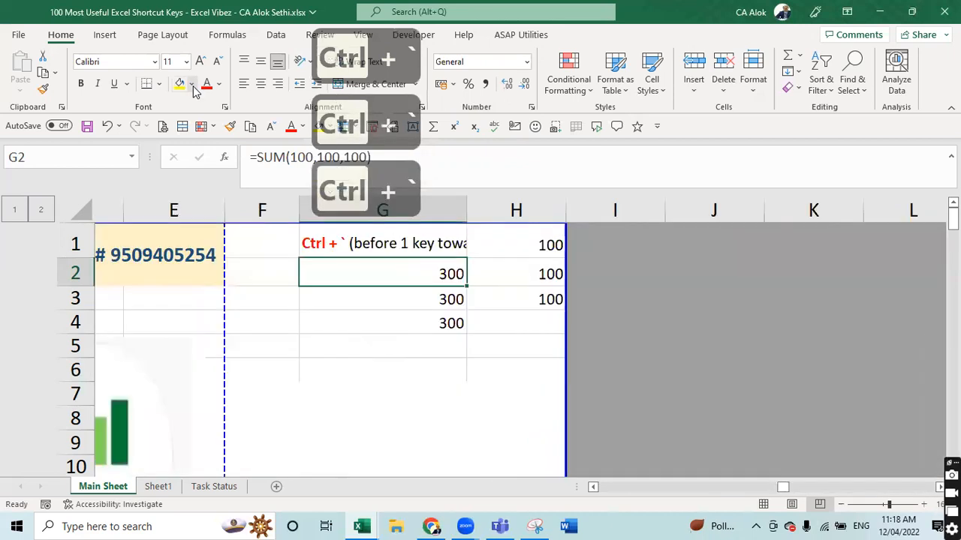
{"action": "key", "text": "ctrl+grave"}
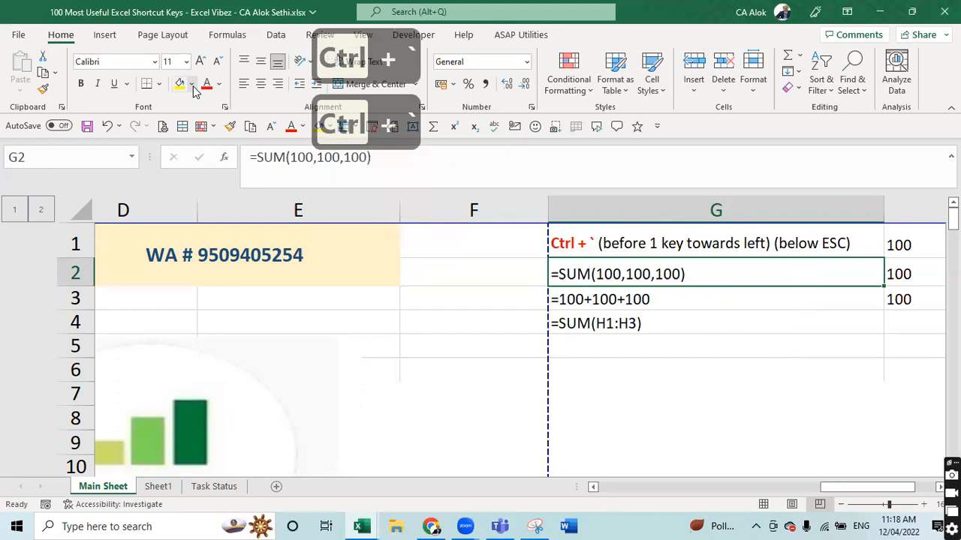
- Open Format Cells with Ctrl+1, close it unchanged, and return to column A
{"action": "key", "text": "ctrl+1"}
{"action": "key", "text": "Left"}
{"action": "key", "text": "Left"}
{"action": "key", "text": "Left"}
{"action": "key", "text": "Left"}
{"action": "key", "text": "Left"}
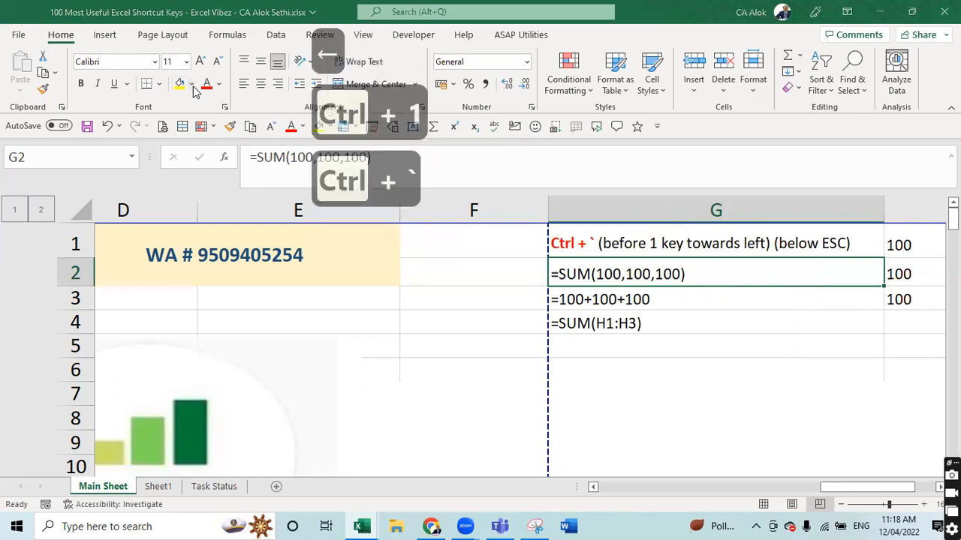
{"action": "key", "text": "Left"}
{"action": "key", "text": "Left"}
{"action": "key", "text": "Left"}
{"action": "key", "text": "Left"}
{"action": "key", "text": "Left"}
{"action": "key", "text": "Left"}
{"action": "key", "text": "Left"}
{"action": "key", "text": "Left"}
{"action": "key", "text": "Left"}
{"action": "key", "text": "Left"}
{"action": "key", "text": "Left"}
{"action": "key", "text": "Left"}
{"action": "key", "text": "Left"}
{"action": "key", "text": "Left"}
{"action": "key", "text": "Left"}
{"action": "key", "text": "Left"}
{"action": "key", "text": "Left"}
{"action": "key", "text": "Left"}
{"action": "key", "text": "Left"}
{"action": "key", "text": "Left"}
{"action": "key", "text": "Escape"}
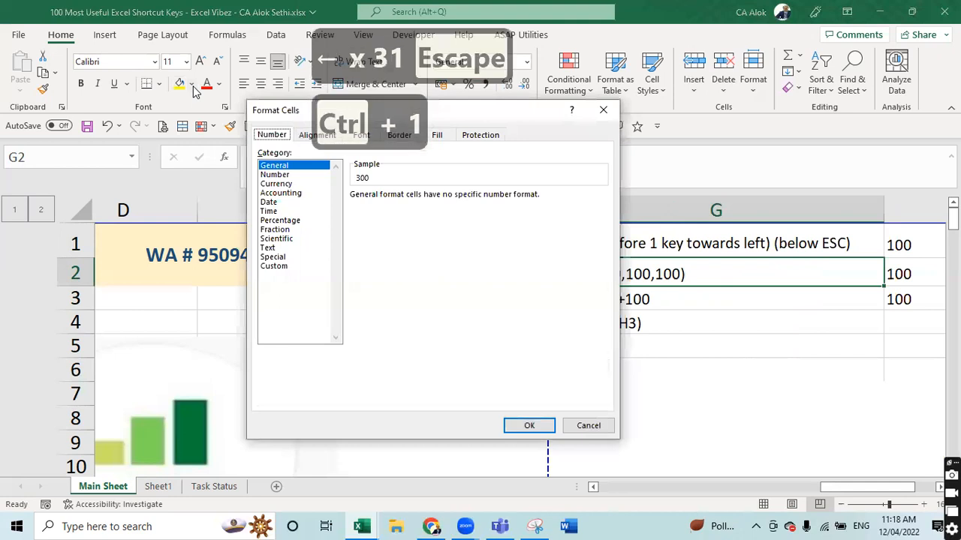
{"action": "key", "text": "Down"}
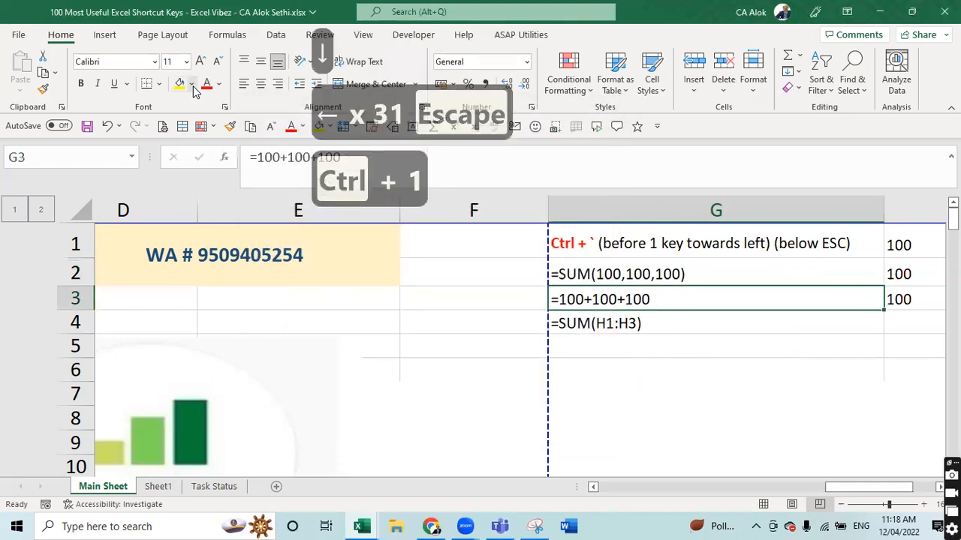
{"action": "key", "text": "Left"}
{"action": "key", "text": "Left"}
{"action": "key", "text": "Left"}
{"action": "key", "text": "Left"}
{"action": "key", "text": "Left"}
{"action": "key", "text": "Left"}
{"action": "key", "text": "Left"}
{"action": "key", "text": "Left"}
{"action": "key", "text": "Left"}
{"action": "key", "text": "Left"}
{"action": "key", "text": "Left"}
{"action": "key", "text": "Left"}
{"action": "key", "text": "Left"}
{"action": "key", "text": "Left"}
{"action": "key", "text": "Left"}
{"action": "key", "text": "Left"}
{"action": "key", "text": "Left"}
{"action": "key", "text": "Left"}
{"action": "key", "text": "Left"}
{"action": "key", "text": "Left"}
{"action": "key", "text": "Left"}
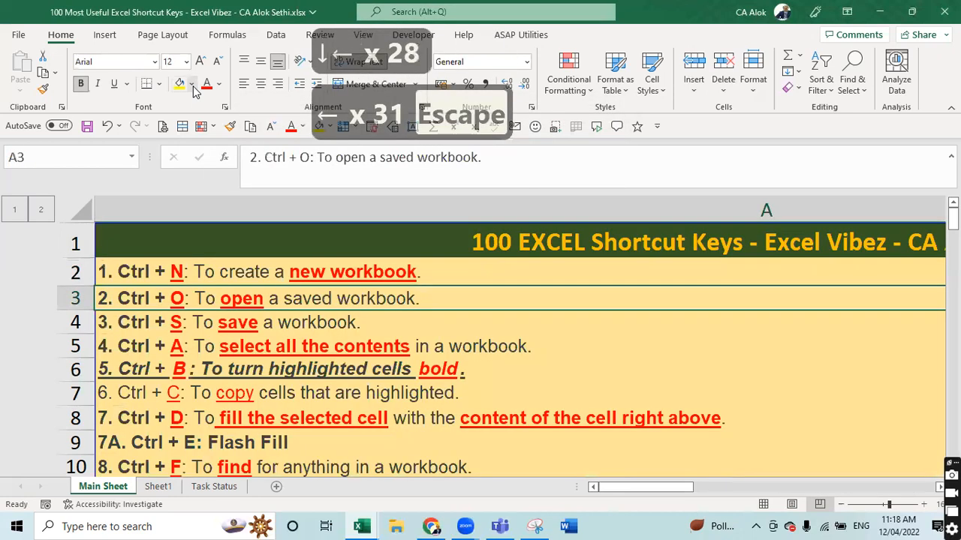
- Select all blank cells on Main Sheet using Go To Special > Blanks
{"action": "key", "text": "ctrl+g"}
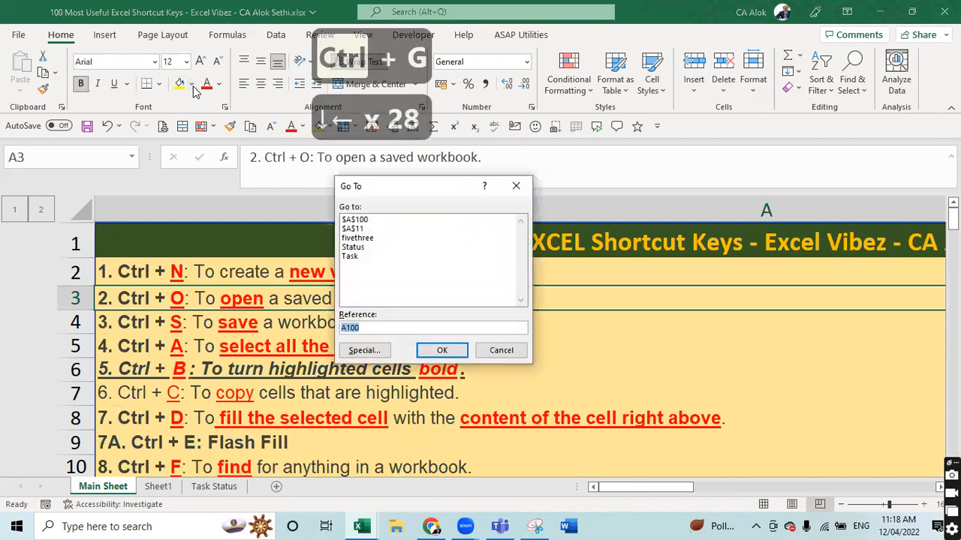
{"action": "key", "text": "Tab"}
{"action": "key", "text": "Tab"}
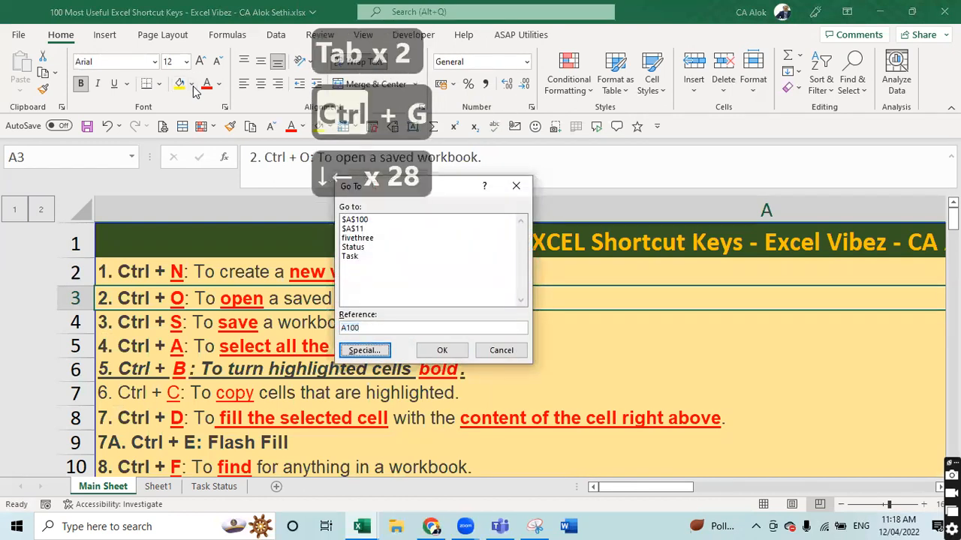
{"action": "key", "text": "Return"}
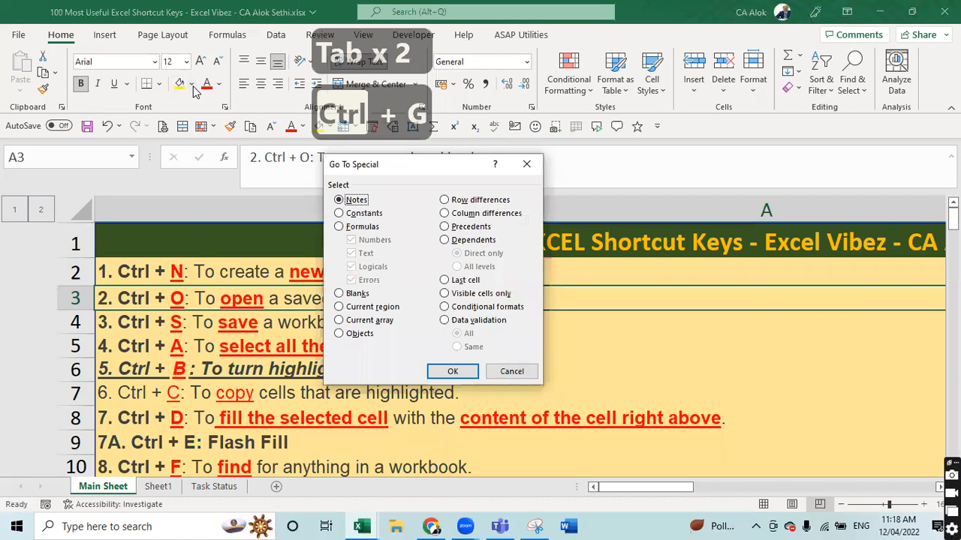
{"action": "key", "text": "Down"}
{"action": "key", "text": "Down"}
{"action": "key", "text": "Down"}
{"action": "key", "text": "Down"}
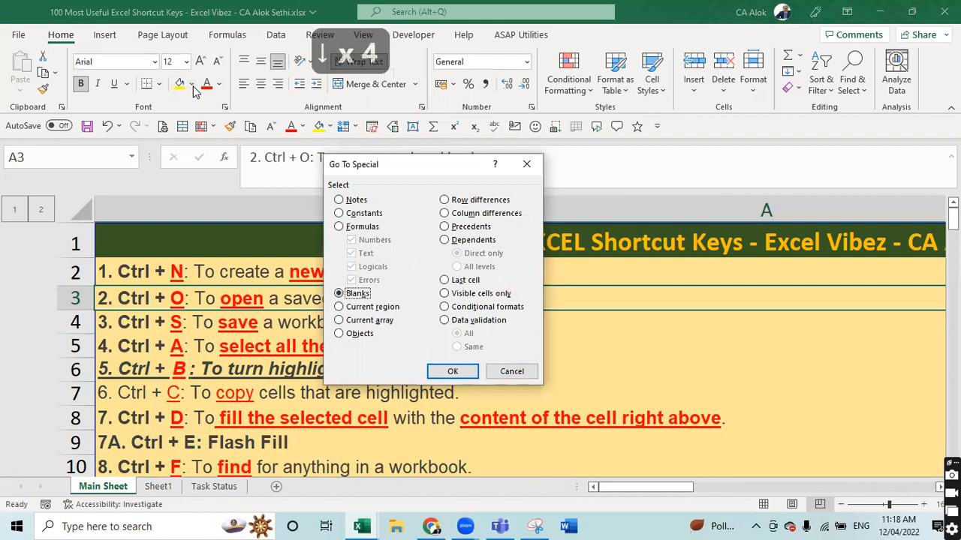
{"action": "key", "text": "Return"}
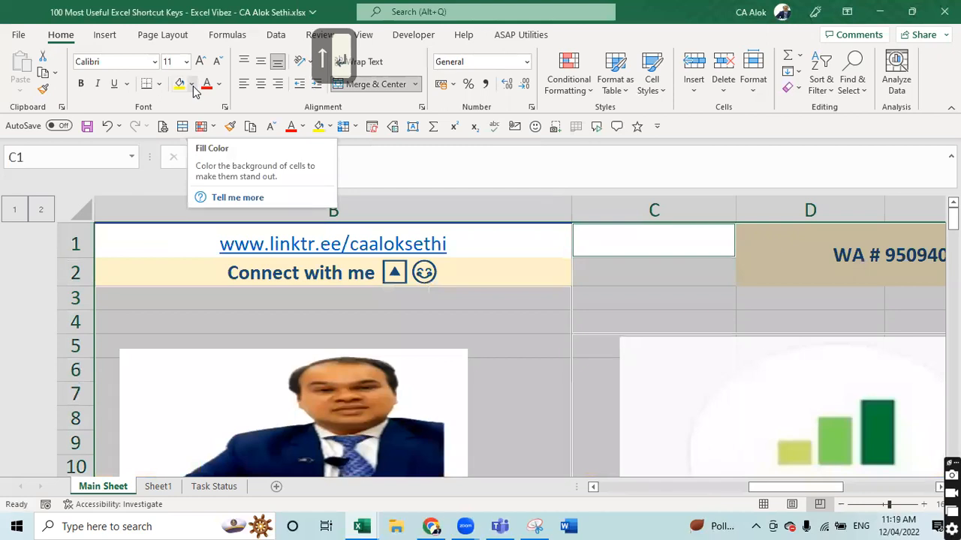
- Type 'Blank' into C1, then select C2 beneath it
{"action": "left_click", "coordinate": [356, 155]}
{"action": "type", "text": "Blank"}
{"action": "key", "text": "Return"}
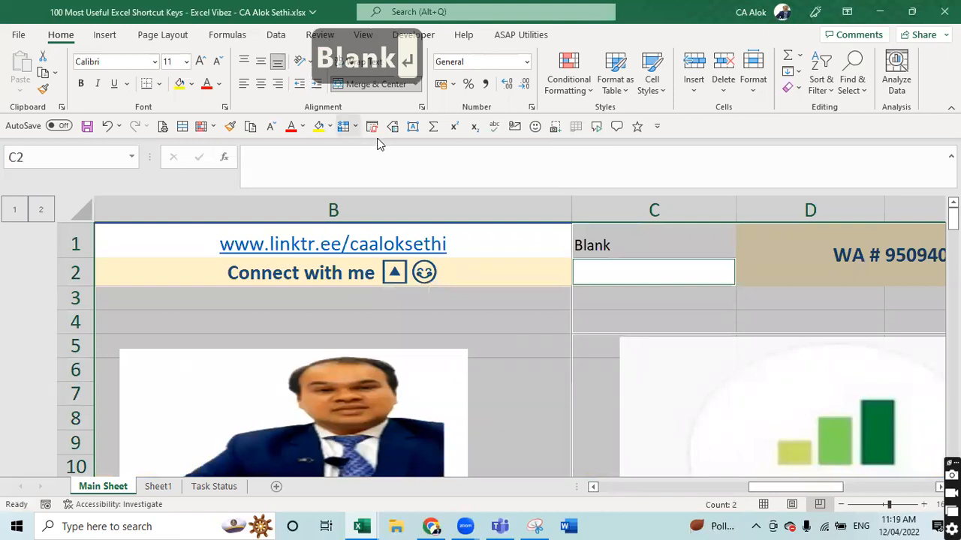
{"action": "left_click", "coordinate": [698, 249]}
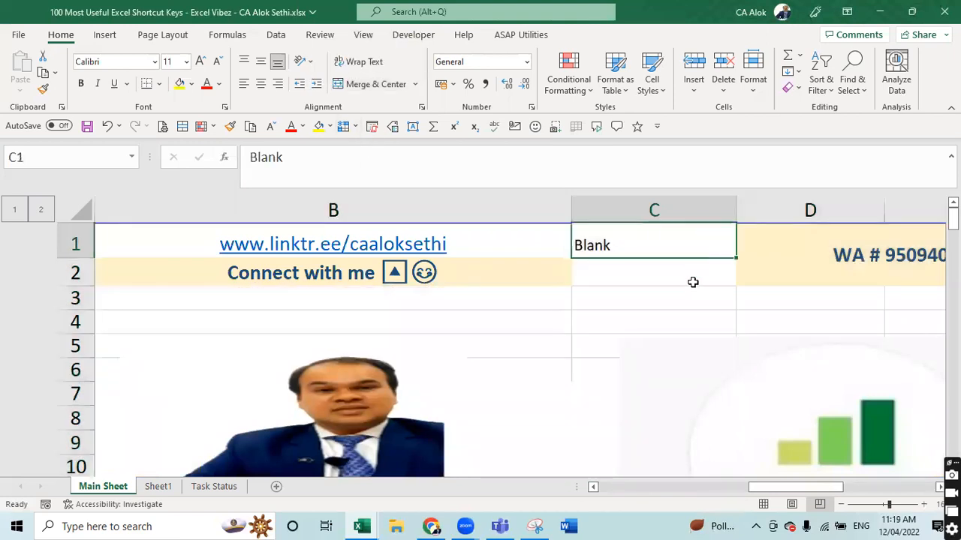
{"action": "left_click", "coordinate": [693, 283]}
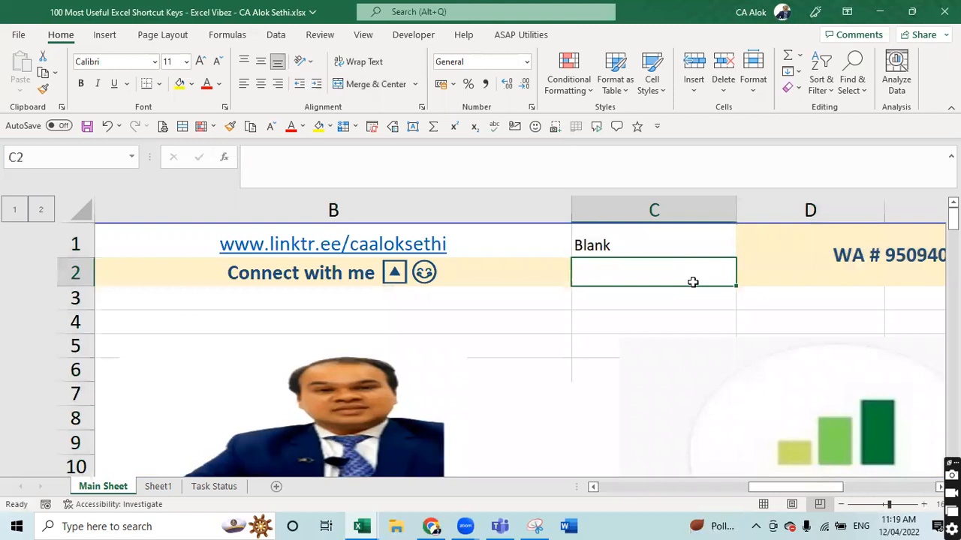
{"action": "key", "text": "ctrl+g"}
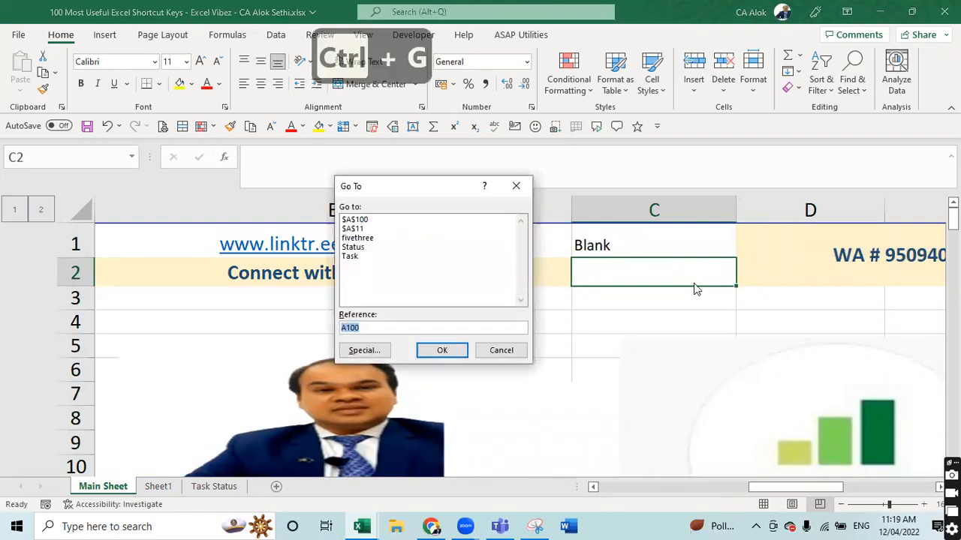
- Select the blank cells through Go To Special > Blanks
{"action": "key", "text": "Tab"}
{"action": "key", "text": "Tab"}
{"action": "key", "text": "Tab"}
{"action": "key", "text": "Tab"}
{"action": "key", "text": "Tab"}
{"action": "key", "text": "Tab"}
{"action": "key", "text": "Tab"}
{"action": "key", "text": "Tab"}
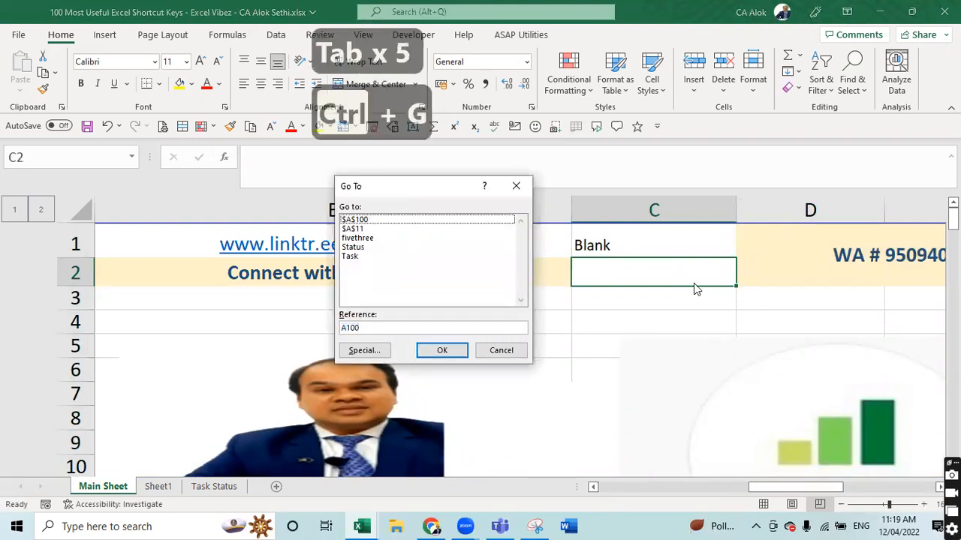
{"action": "key", "text": "Tab"}
{"action": "key", "text": "Tab"}
{"action": "key", "text": "Tab"}
{"action": "key", "text": "Tab"}
{"action": "key", "text": "Tab"}
{"action": "key", "text": "Tab"}
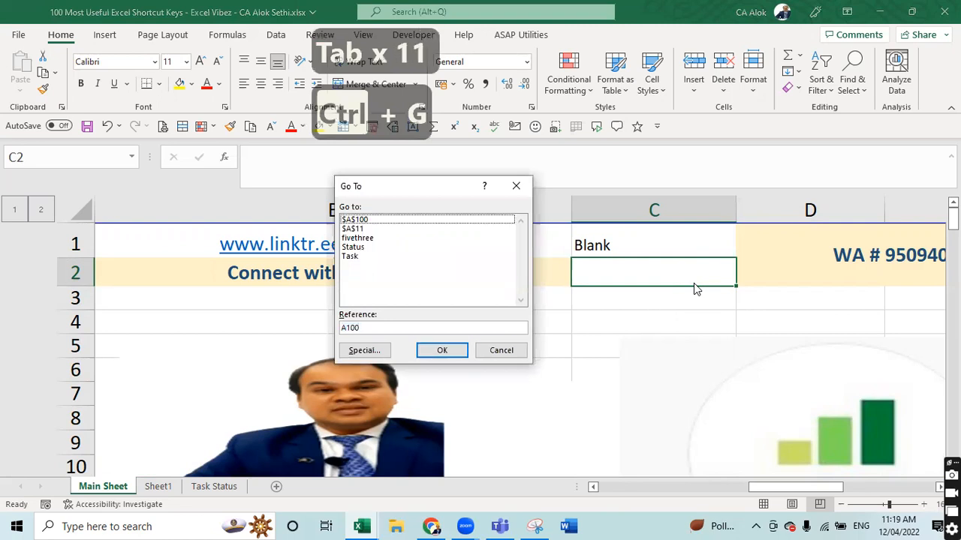
{"action": "key", "text": "Tab"}
{"action": "key", "text": "Tab"}
{"action": "key", "text": "Tab"}
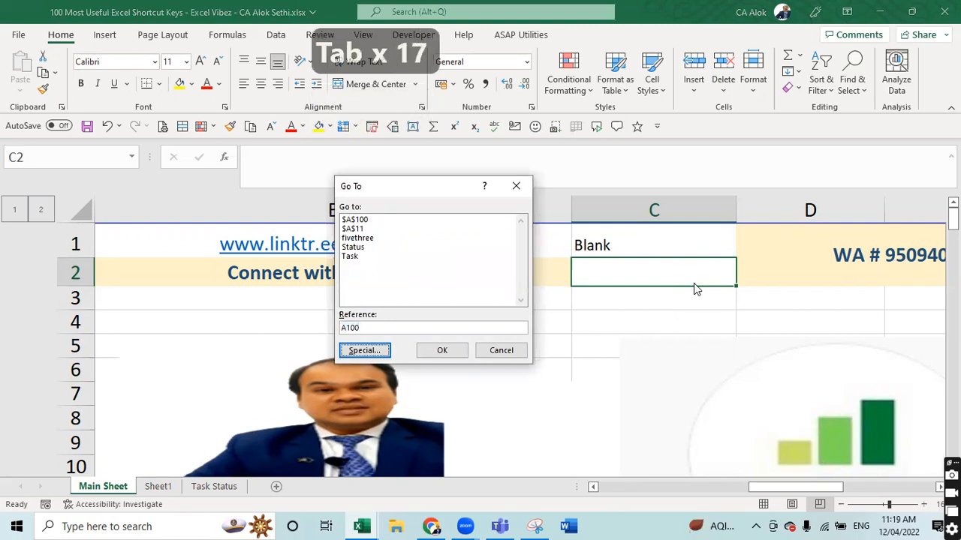
{"action": "key", "text": "Return"}
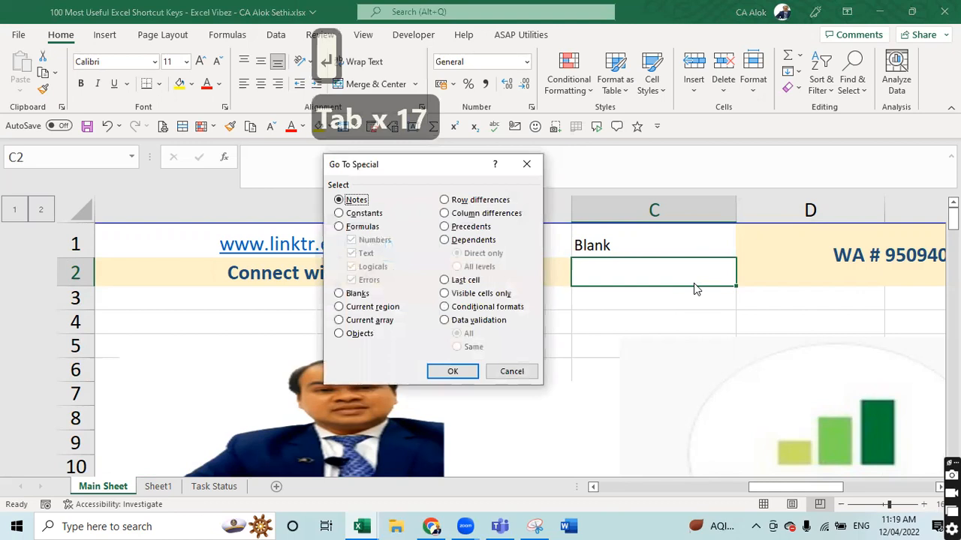
{"action": "key", "text": "Down"}
{"action": "key", "text": "Down"}
{"action": "key", "text": "Down"}
{"action": "key", "text": "Down"}
{"action": "key", "text": "Up"}
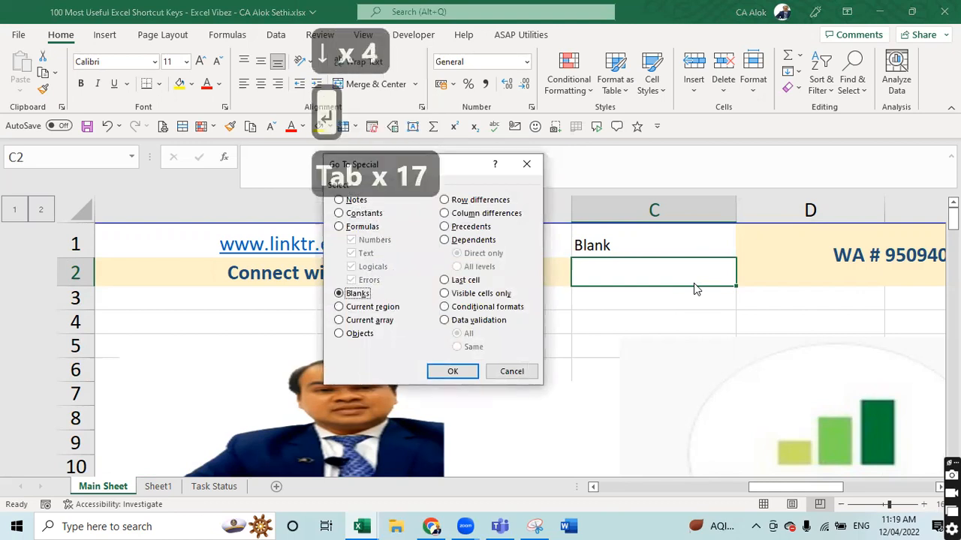
{"action": "key", "text": "Return"}
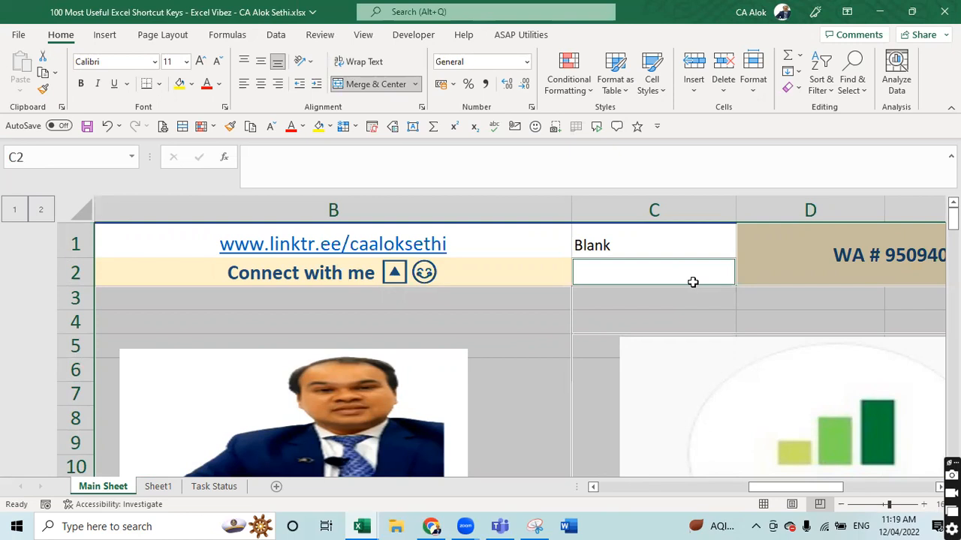
- Enter 'Blank Cell' in C2, then select C3 and the merged cell B4
{"action": "left_click", "coordinate": [79, 162]}
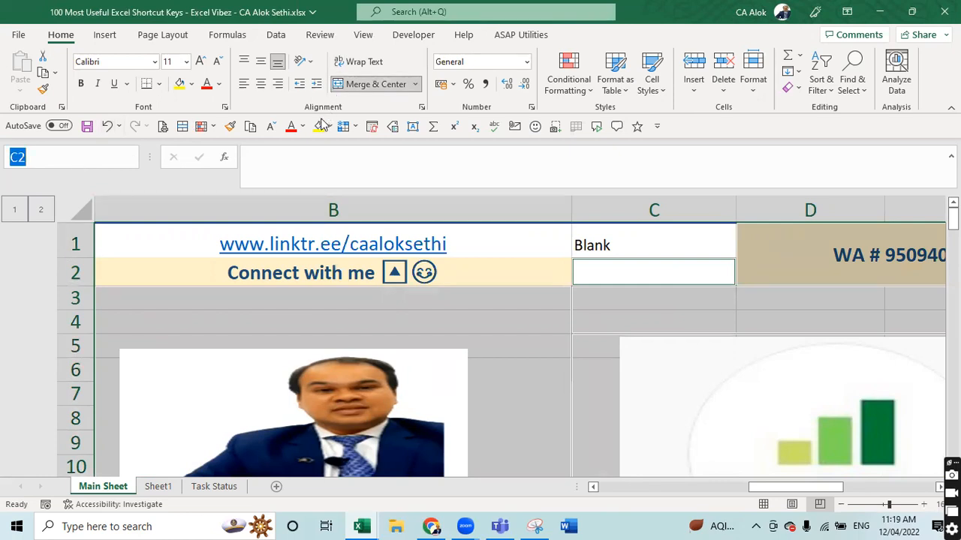
{"action": "left_click", "coordinate": [294, 155]}
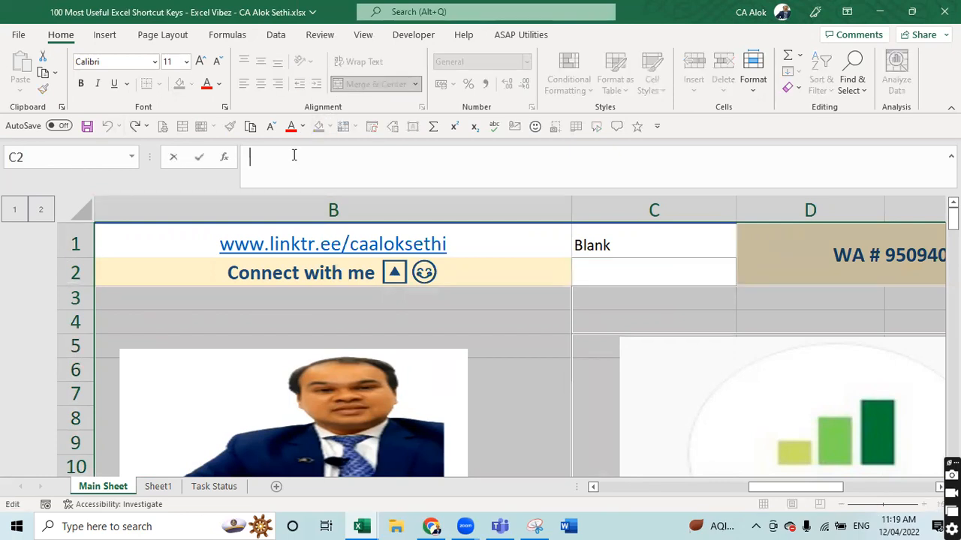
{"action": "type", "text": "Baln"}
{"action": "key", "text": "BackSpace"}
{"action": "key", "text": "BackSpace"}
{"action": "key", "text": "BackSpace"}
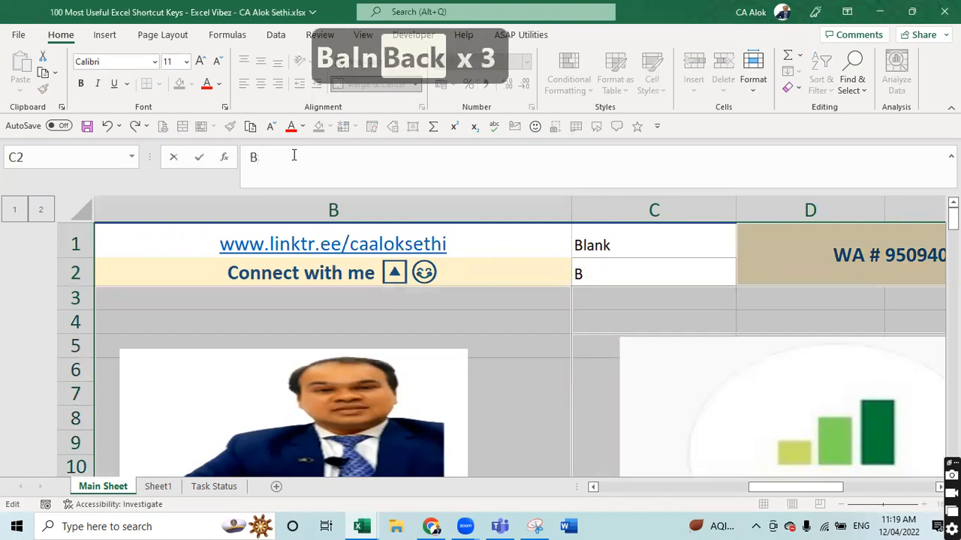
{"action": "type", "text": "lnak"}
{"action": "key", "text": "BackSpace"}
{"action": "key", "text": "BackSpace"}
{"action": "key", "text": "BackSpace"}
{"action": "type", "text": "an"}
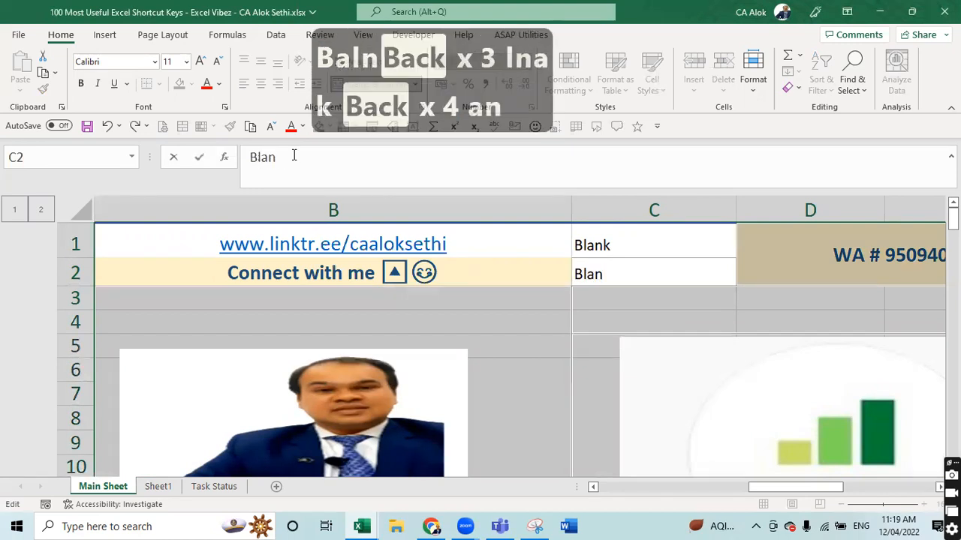
{"action": "type", "text": "k Cell"}
{"action": "key", "text": "Return"}
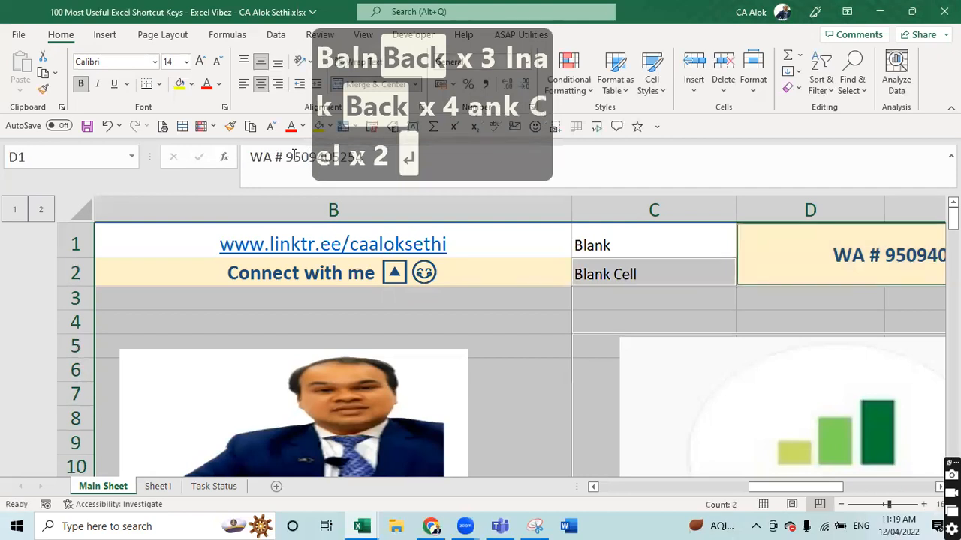
{"action": "left_click", "coordinate": [588, 297]}
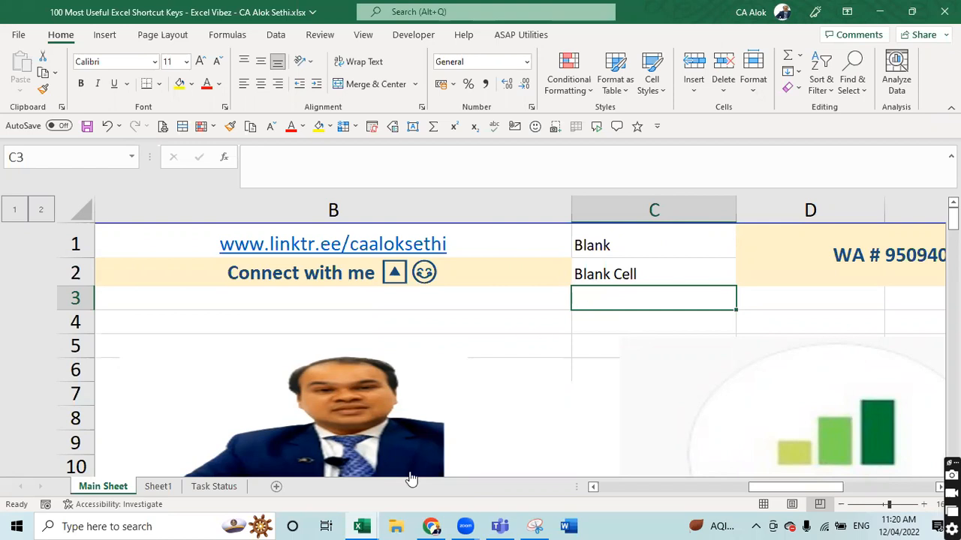
{"action": "left_click", "coordinate": [199, 330]}
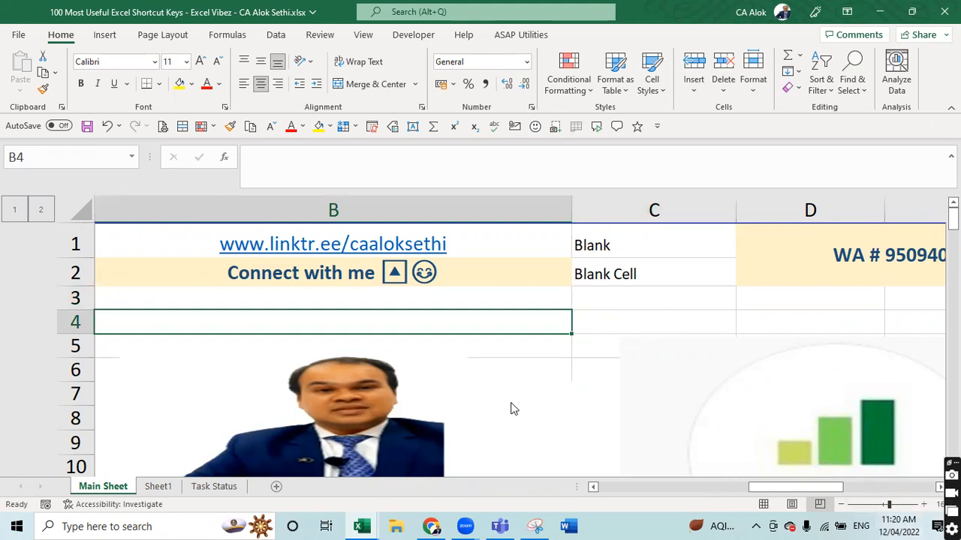
- On the Task Status sheet, select every blank cell via Go To Special > Blanks
{"action": "left_click", "coordinate": [158, 486]}
{"action": "left_click", "coordinate": [214, 487]}
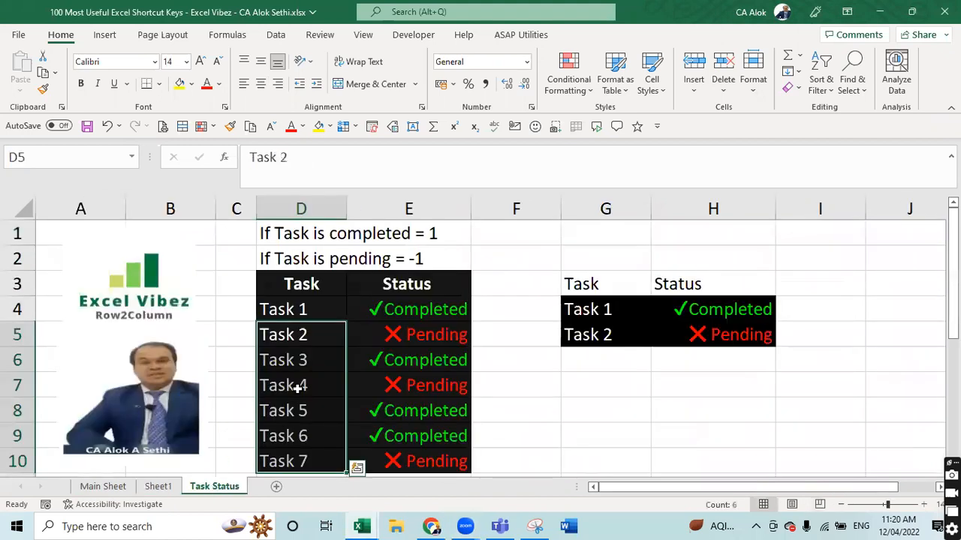
{"action": "left_click", "coordinate": [641, 403]}
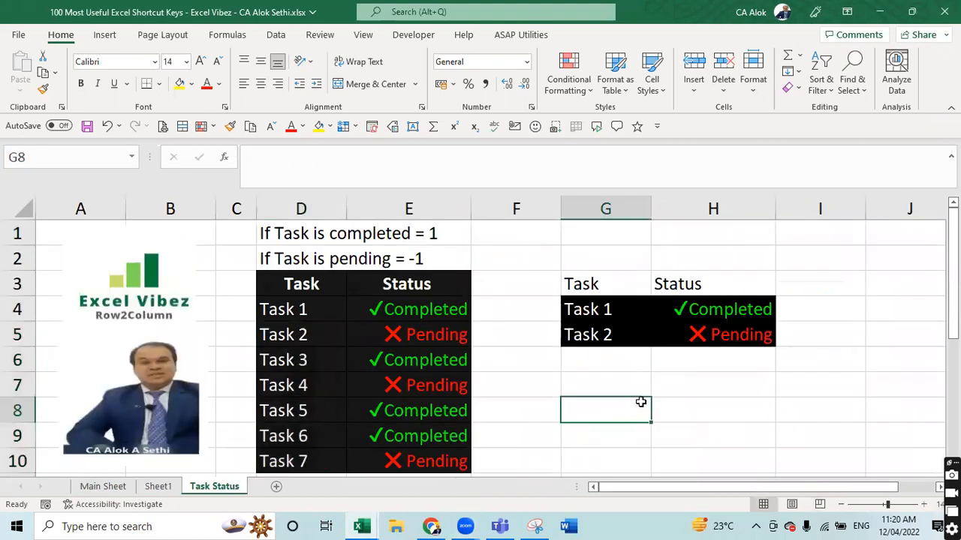
{"action": "key", "text": "ctrl+g"}
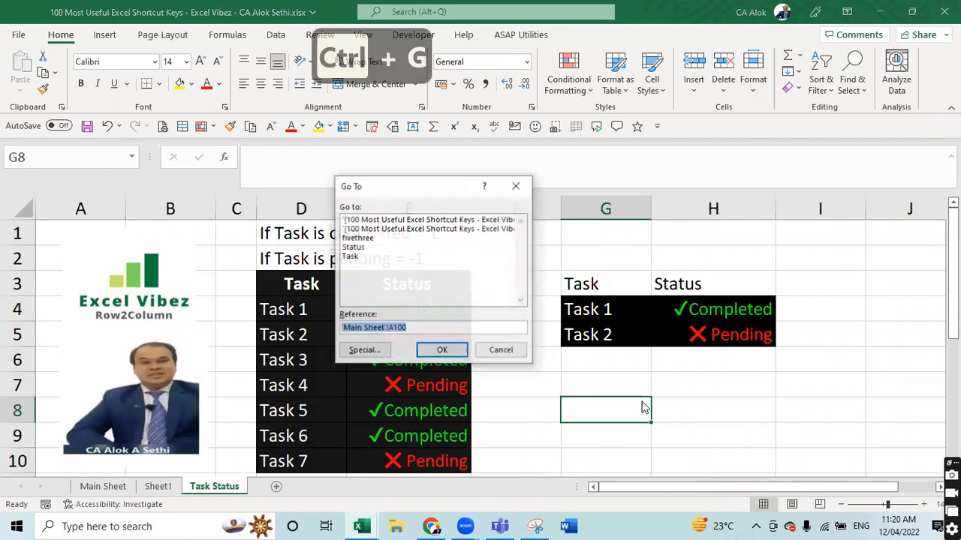
{"action": "key", "text": "Tab"}
{"action": "key", "text": "Tab"}
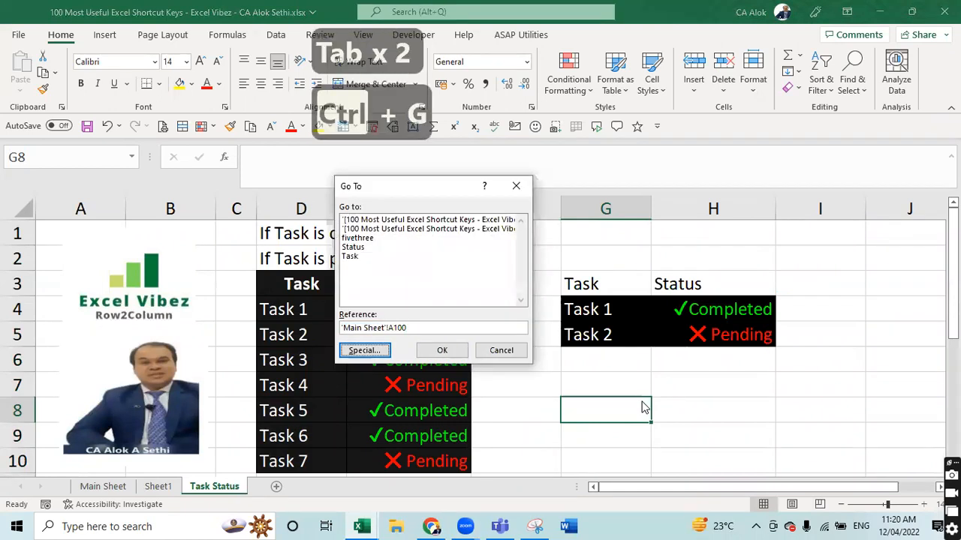
{"action": "key", "text": "Return"}
{"action": "key", "text": "Down"}
{"action": "key", "text": "Down"}
{"action": "key", "text": "Down"}
{"action": "key", "text": "Down"}
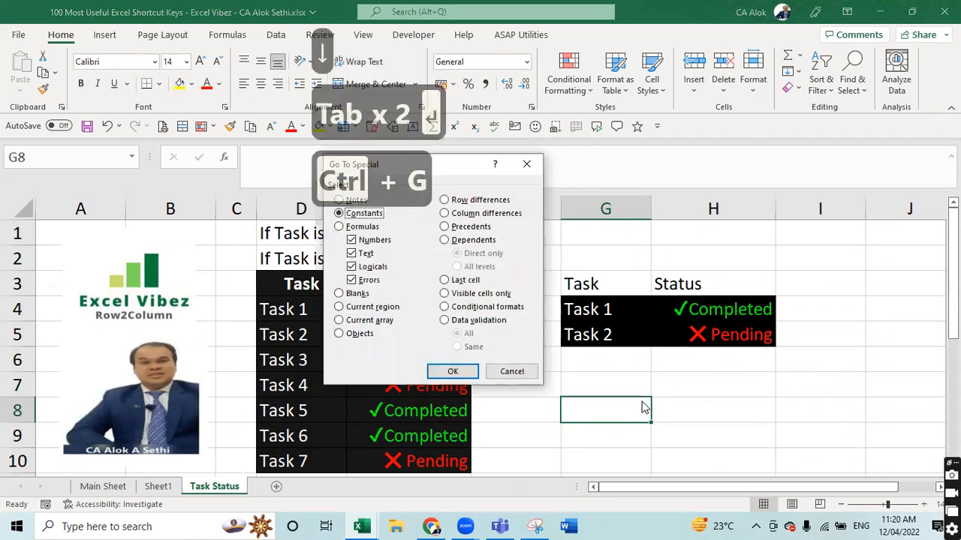
{"action": "key", "text": "Up"}
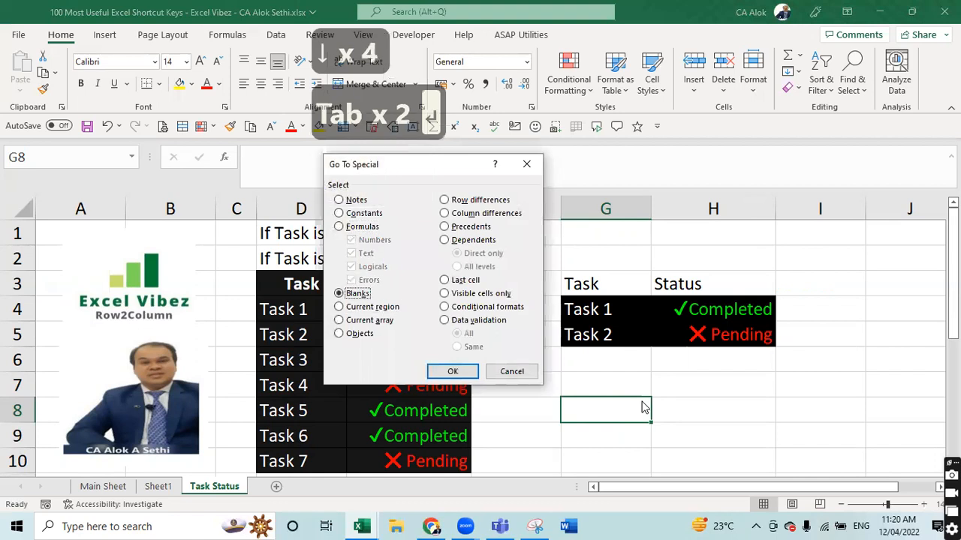
{"action": "key", "text": "Return"}
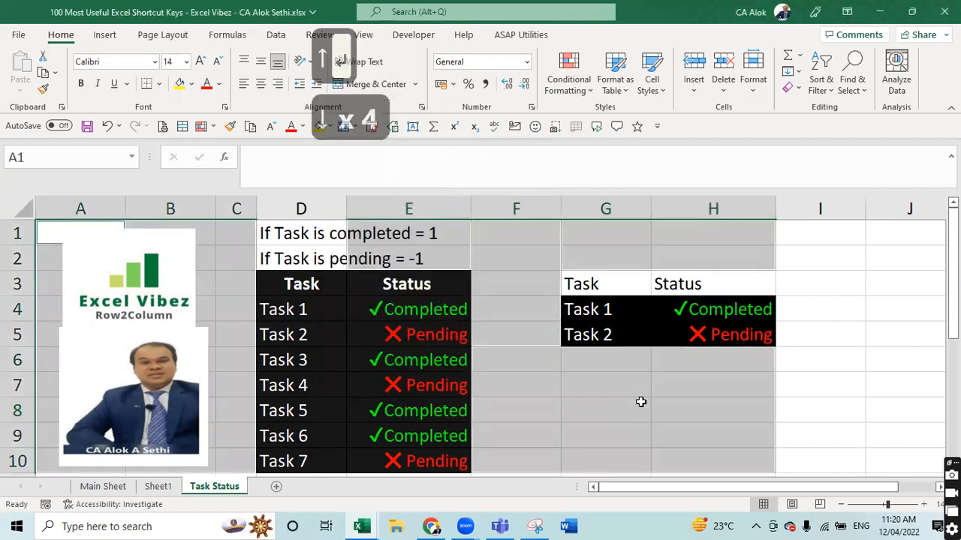
- Fill all selected blanks with 'Blank Cells' using Ctrl+Enter, then undo it
{"action": "left_click", "coordinate": [370, 164]}
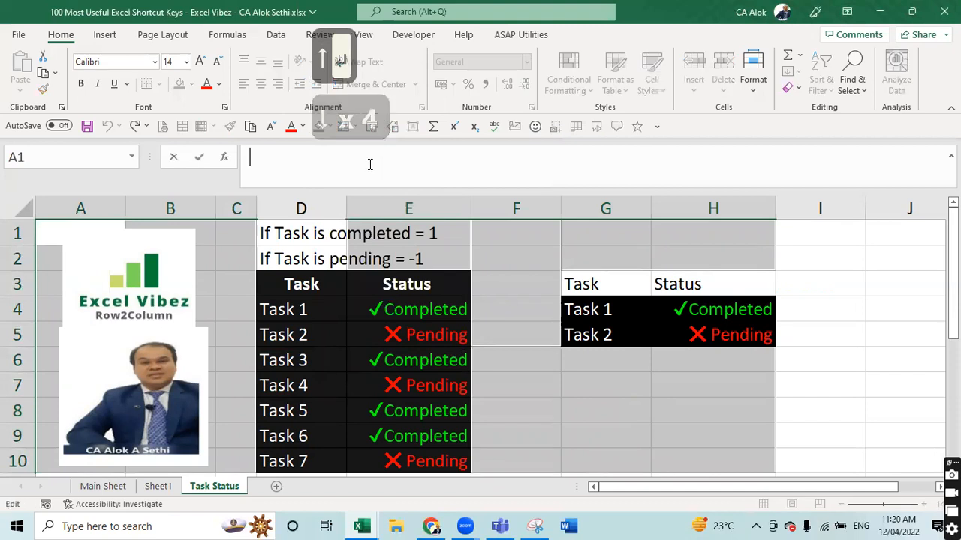
{"action": "type", "text": "Blank "}
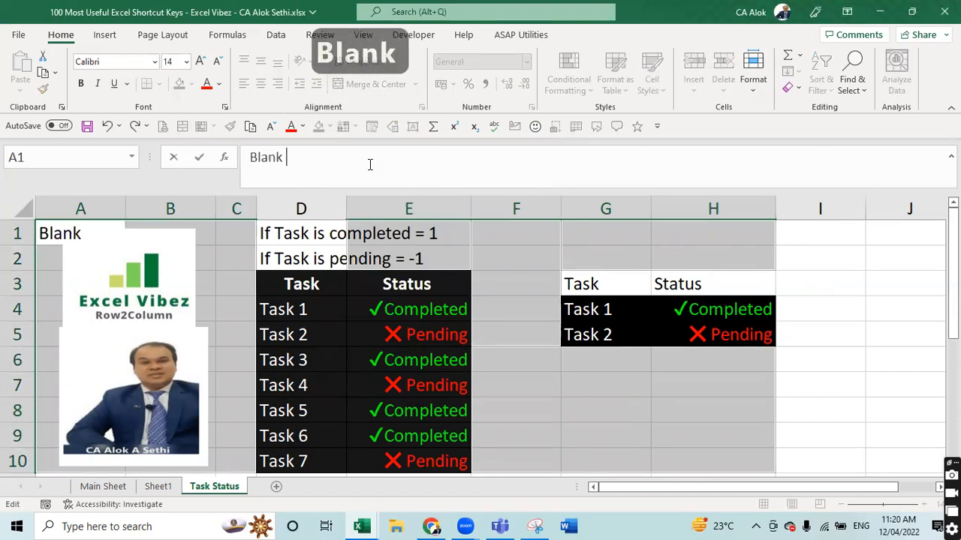
{"action": "type", "text": "Cells"}
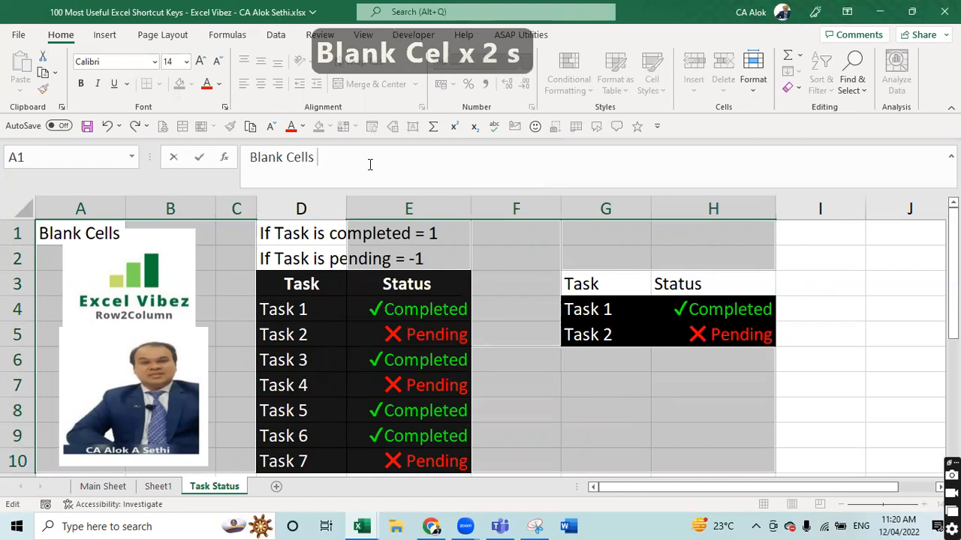
{"action": "key", "text": "ctrl+Return"}
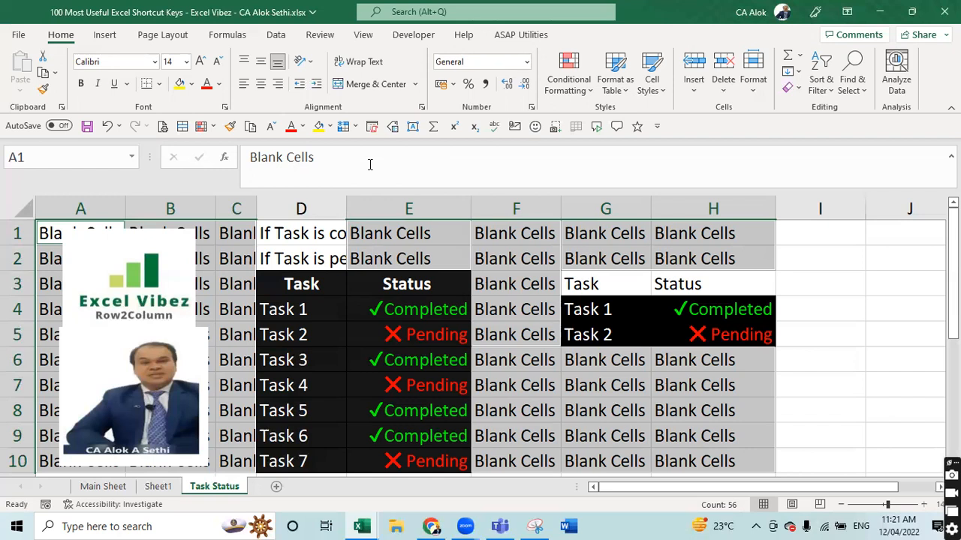
{"action": "key", "text": "ctrl+z"}
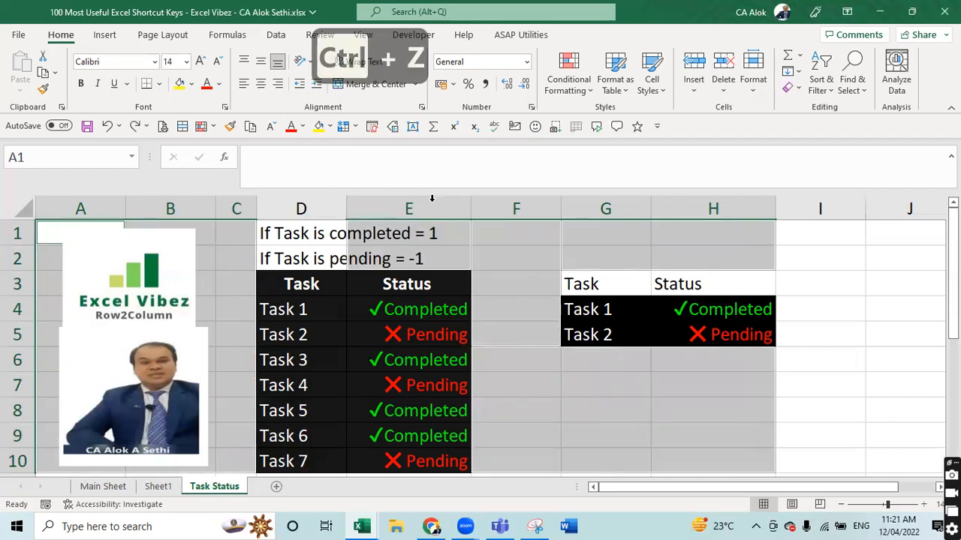
- Type 'Blank Cell' into G1 and copy it
{"action": "left_click", "coordinate": [583, 234]}
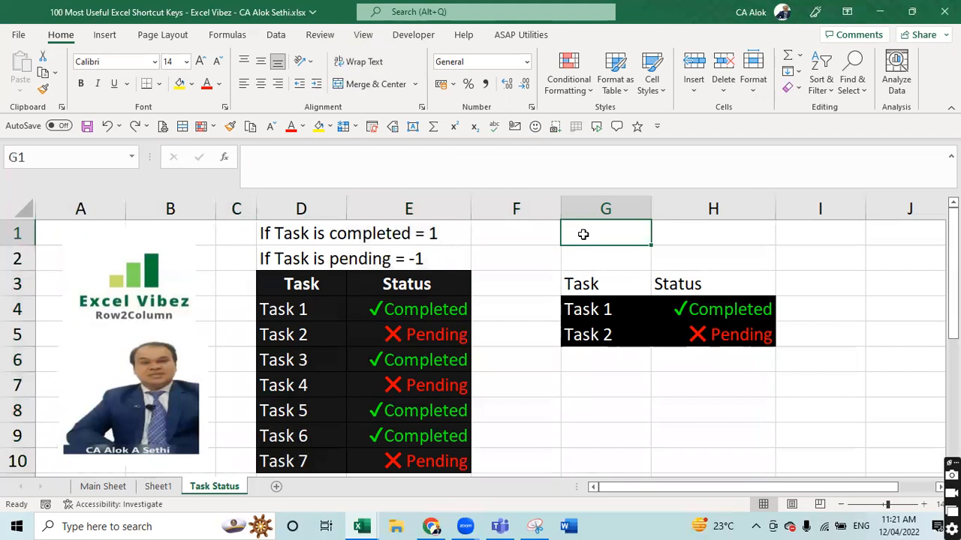
{"action": "type", "text": "Blank "}
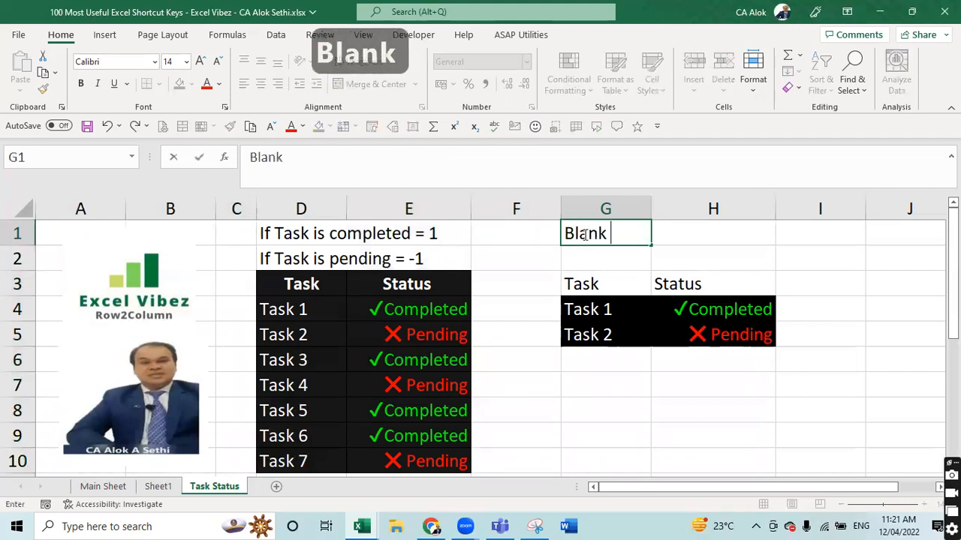
{"action": "type", "text": "Ceel"}
{"action": "key", "text": "BackSpace"}
{"action": "key", "text": "BackSpace"}
{"action": "type", "text": "ll"}
{"action": "key", "text": "Return"}
{"action": "left_click", "coordinate": [584, 234]}
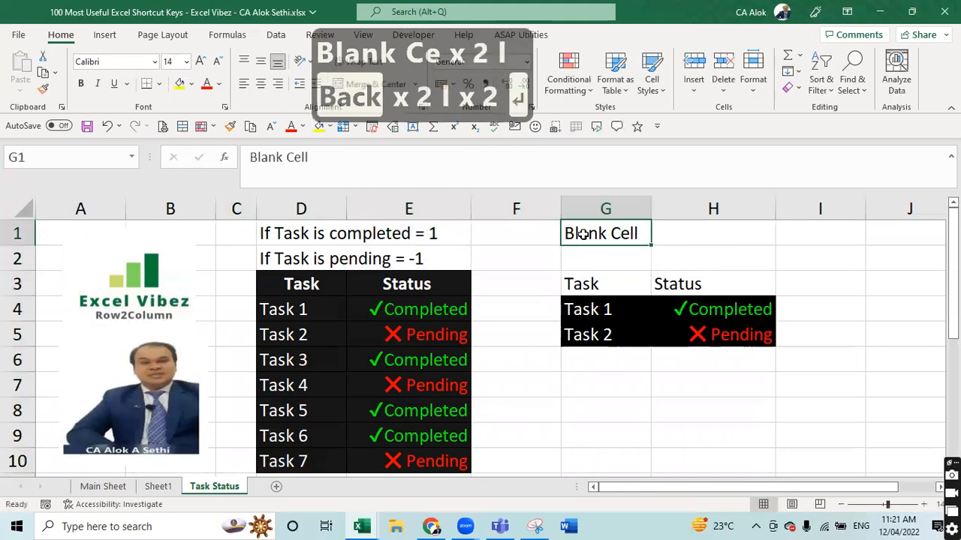
{"action": "key", "text": "ctrl+c"}
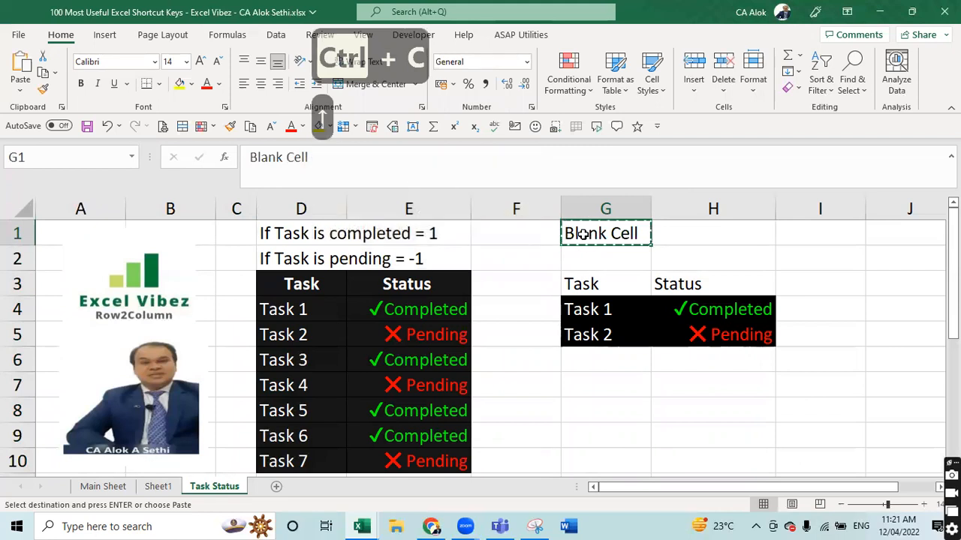
- Select all blank cells via Go To Special and paste 'Blank Cell' into them
{"action": "key", "text": "ctrl+g"}
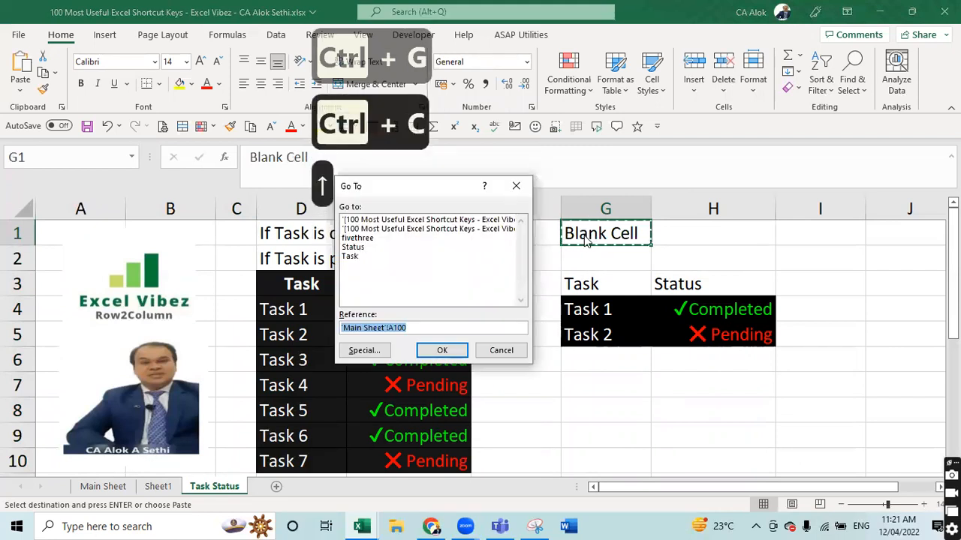
{"action": "key", "text": "Tab"}
{"action": "key", "text": "Tab"}
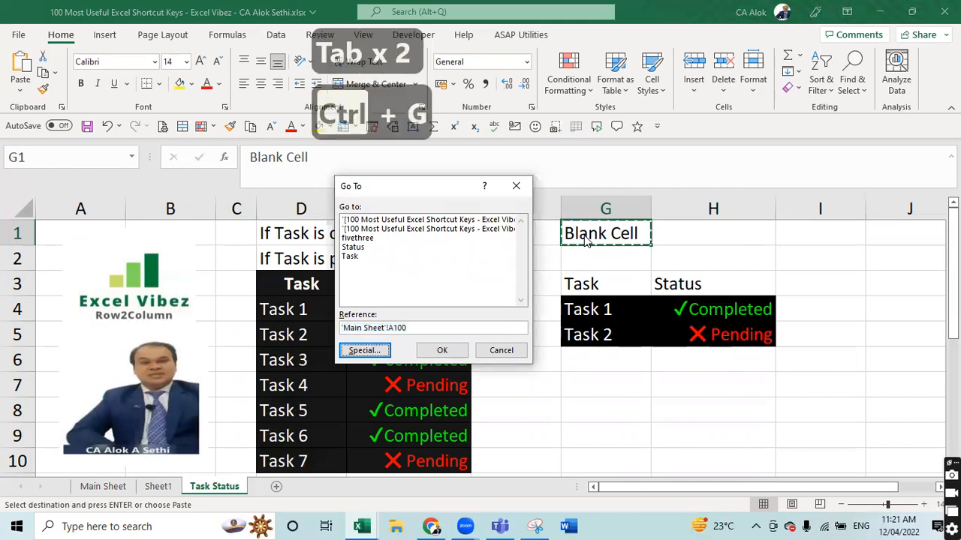
{"action": "key", "text": "Return"}
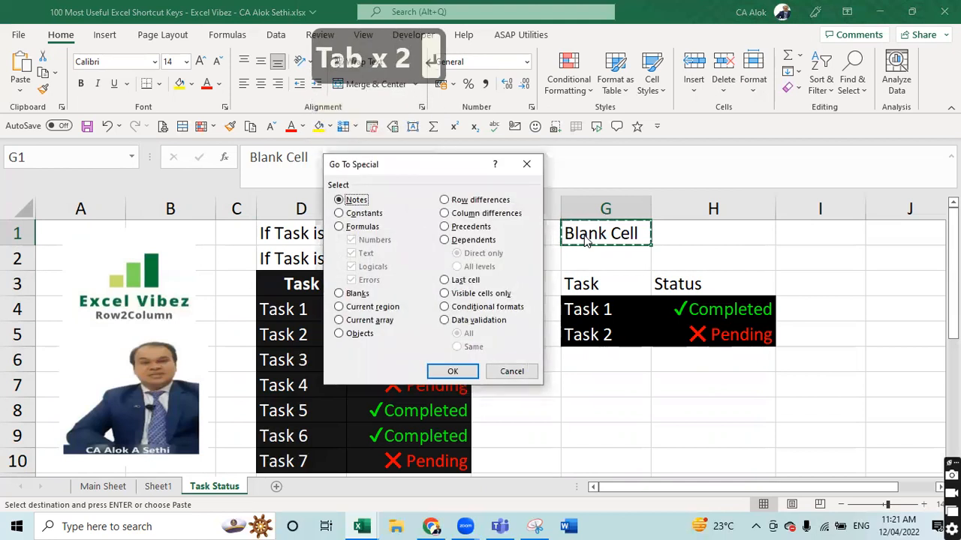
{"action": "key", "text": "Down"}
{"action": "key", "text": "Down"}
{"action": "key", "text": "Down"}
{"action": "key", "text": "Return"}
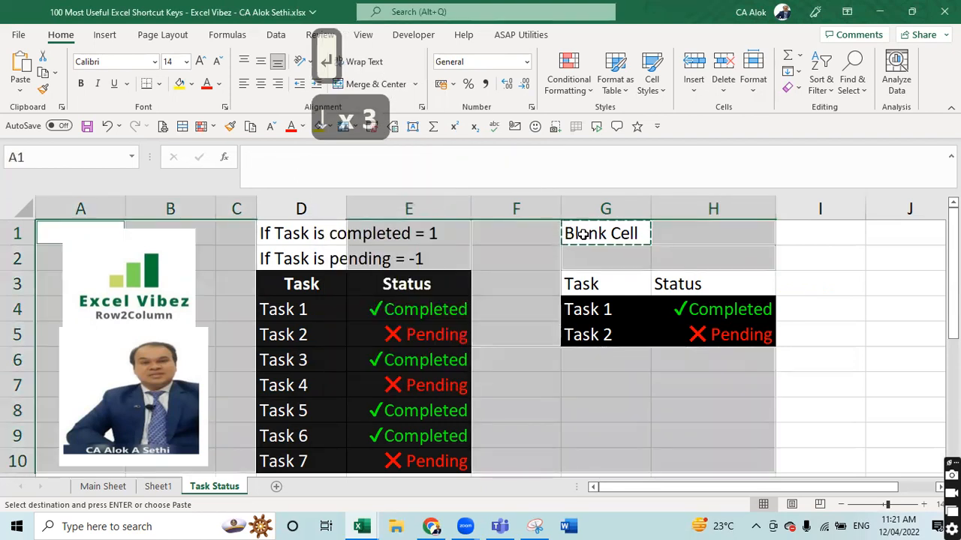
{"action": "key", "text": "ctrl+v"}
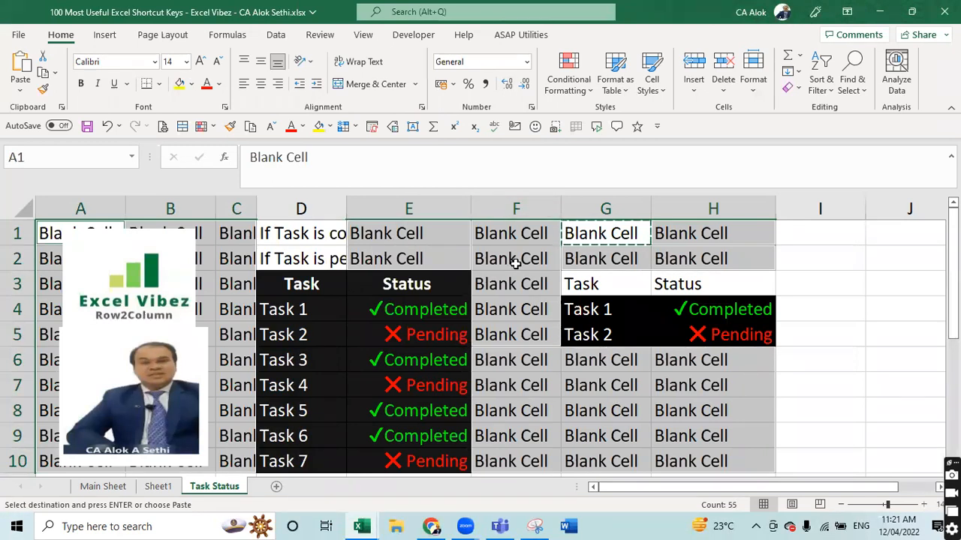
{"action": "key", "text": "Escape"}
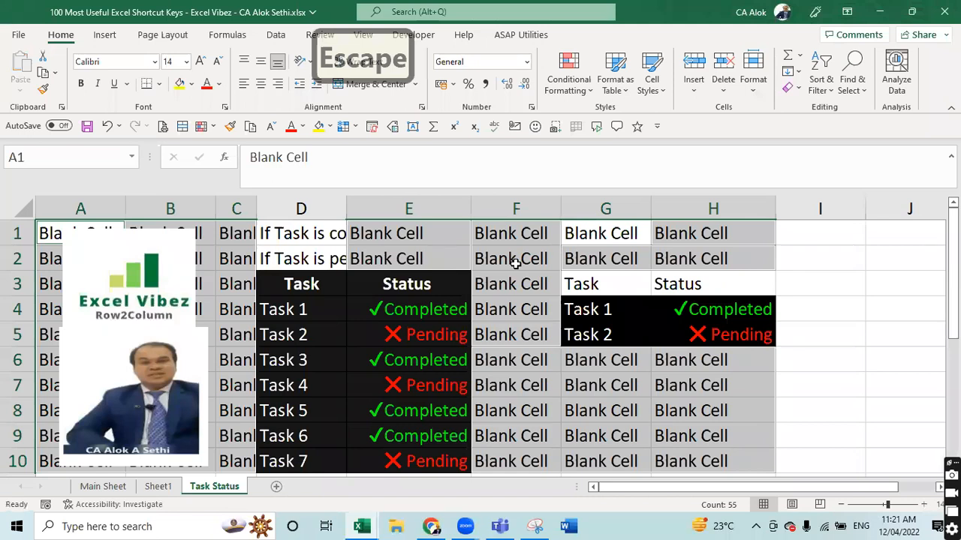
- Undo the Blank Cell paste and clear the leftover text from G1
{"action": "key", "text": "ctrl+z"}
{"action": "key", "text": "Escape"}
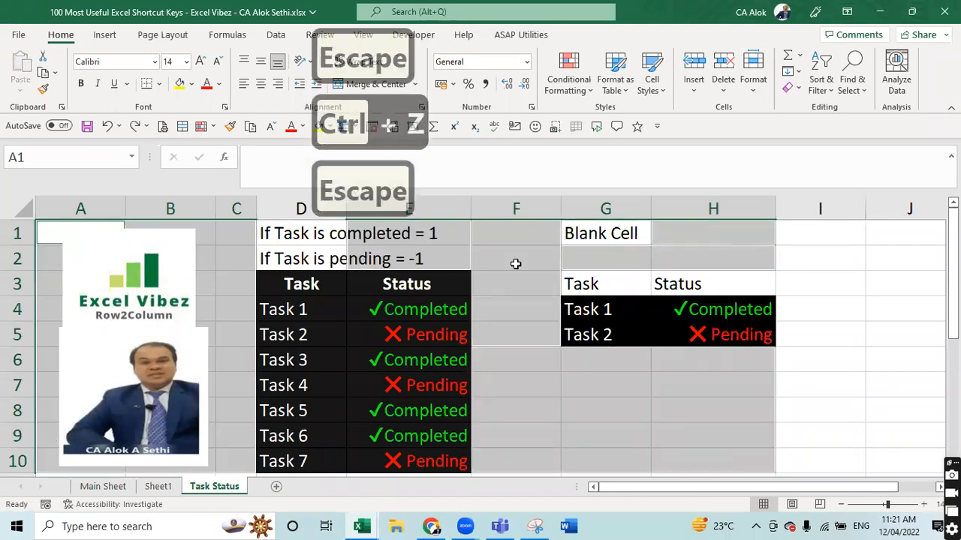
{"action": "key", "text": "Right"}
{"action": "key", "text": "Right"}
{"action": "key", "text": "Right"}
{"action": "key", "text": "Right"}
{"action": "key", "text": "Right"}
{"action": "key", "text": "Right"}
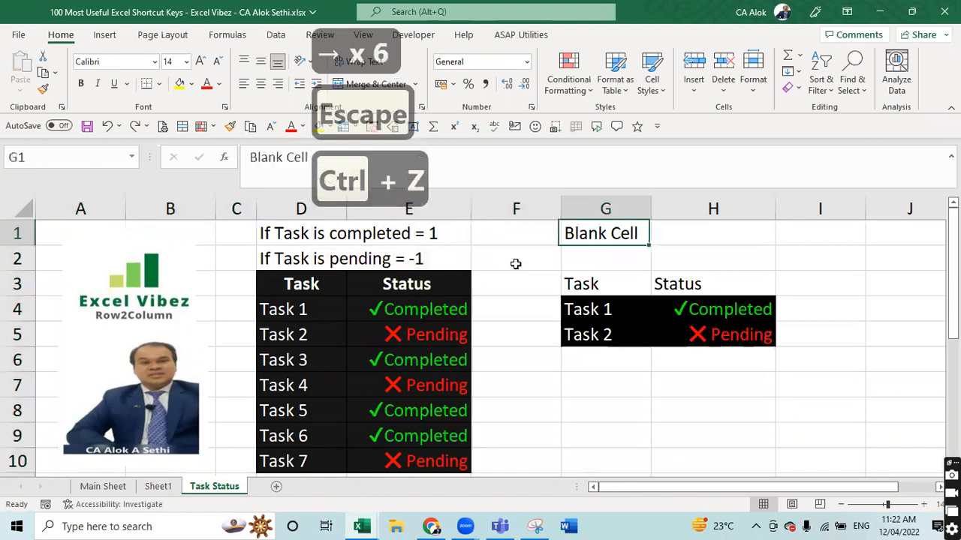
{"action": "key", "text": "Delete"}
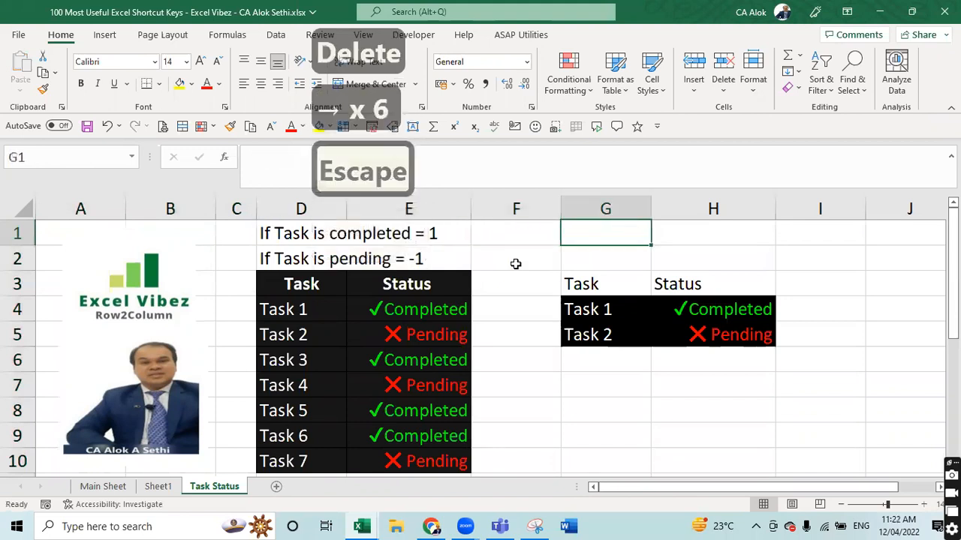
- Delete the Excel Vibez logo and the photo image from the Task Status sheet
{"action": "left_click", "coordinate": [97, 272]}
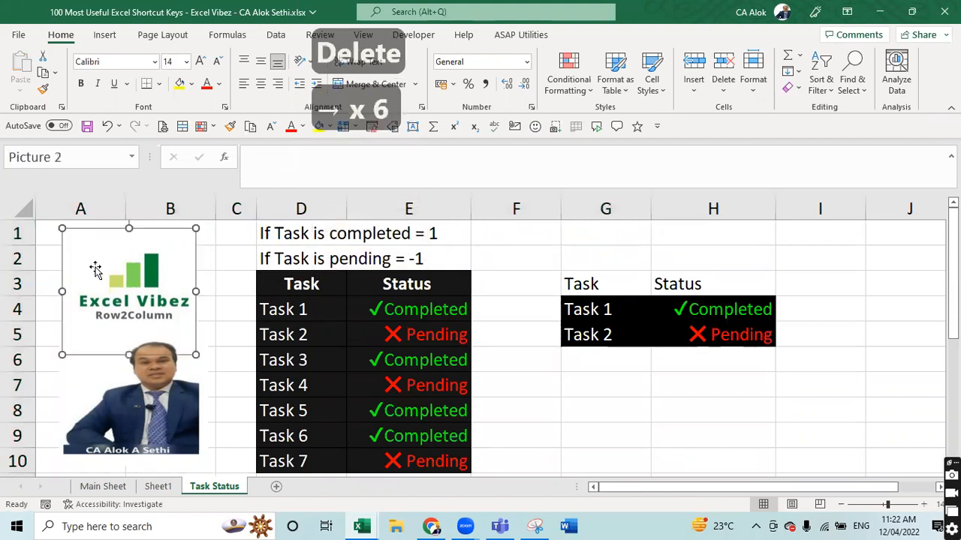
{"action": "left_click", "coordinate": [111, 369]}
{"action": "left_click", "coordinate": [93, 288]}
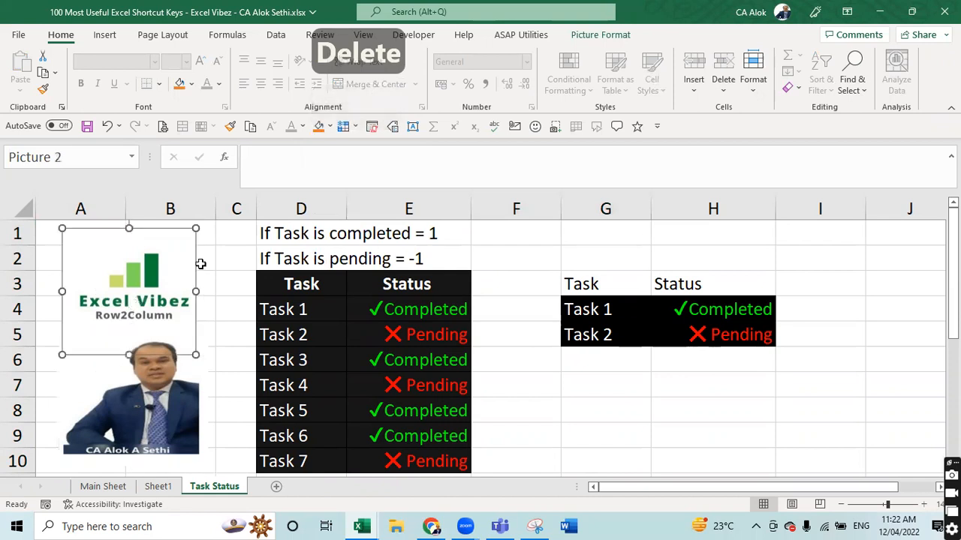
{"action": "left_click", "coordinate": [214, 262]}
{"action": "left_click", "coordinate": [166, 264]}
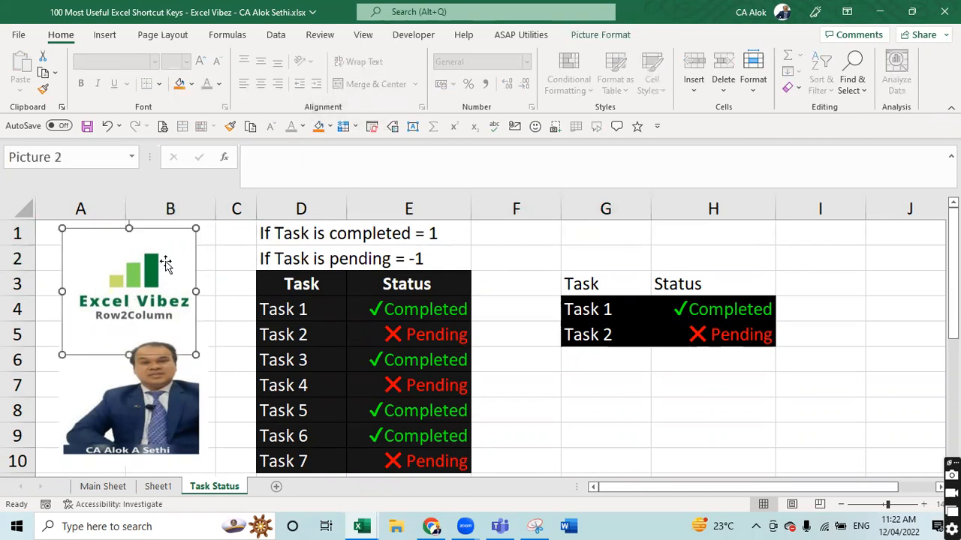
{"action": "key", "text": "Delete"}
{"action": "left_click", "coordinate": [146, 374]}
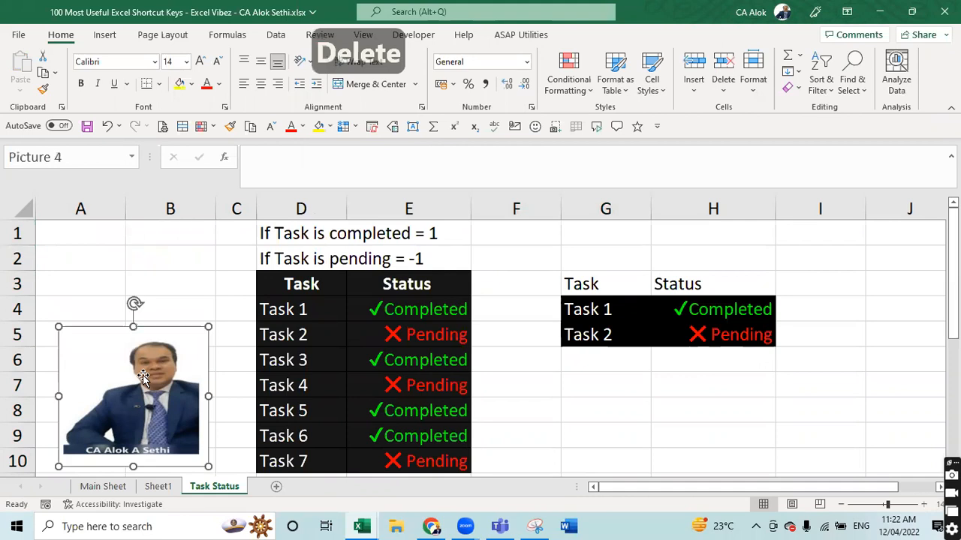
{"action": "key", "text": "Delete"}
{"action": "left_click", "coordinate": [160, 283]}
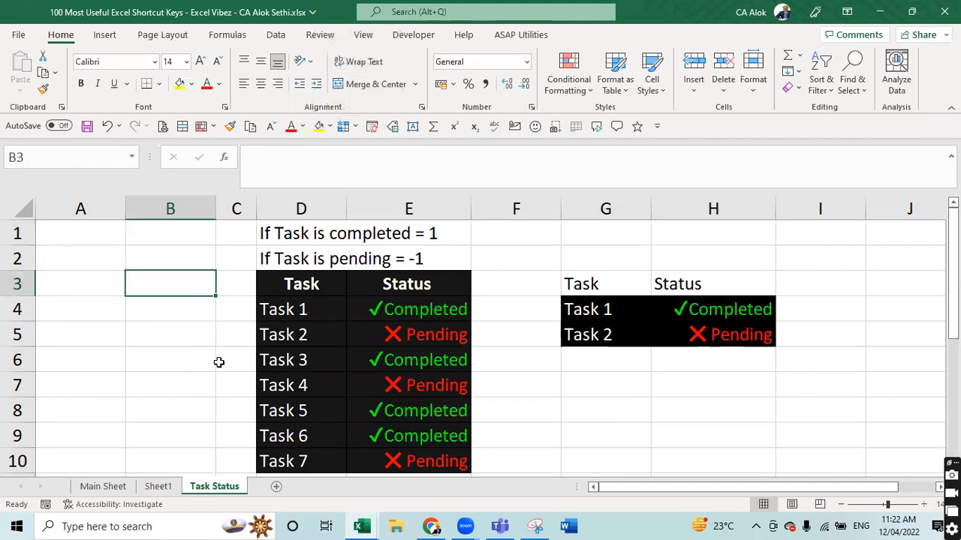
- Select all blank cells with Go To Special > Blanks and fill them red
{"action": "key", "text": "ctrl+g"}
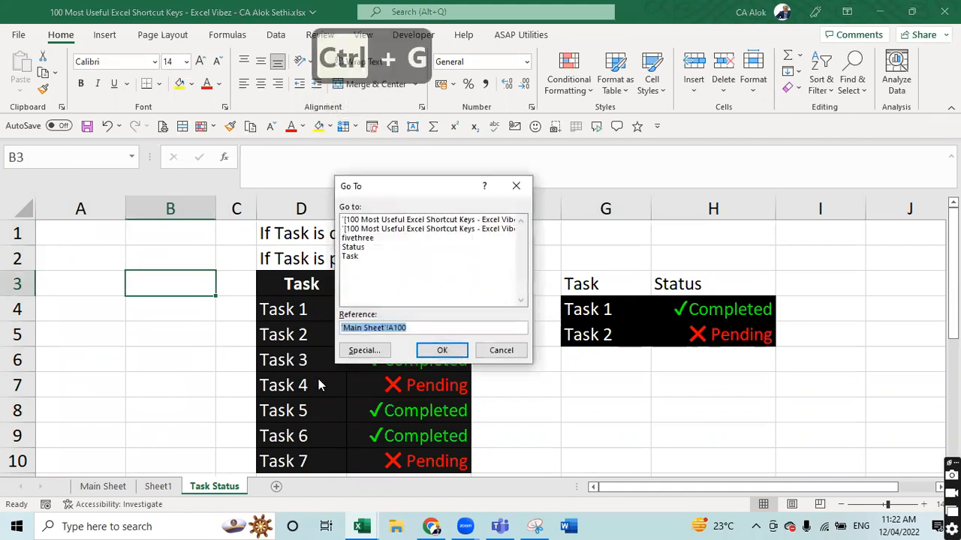
{"action": "left_click", "coordinate": [359, 351]}
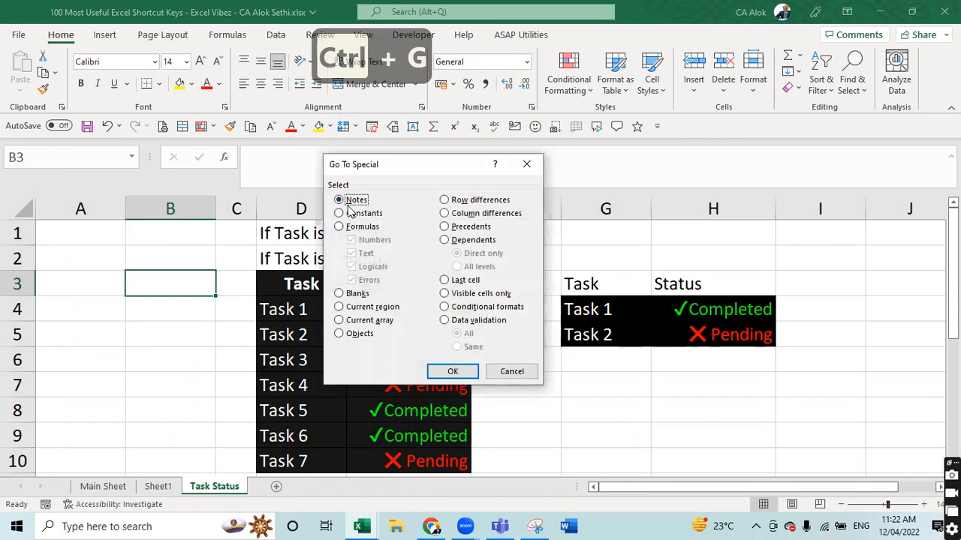
{"action": "left_click", "coordinate": [352, 293]}
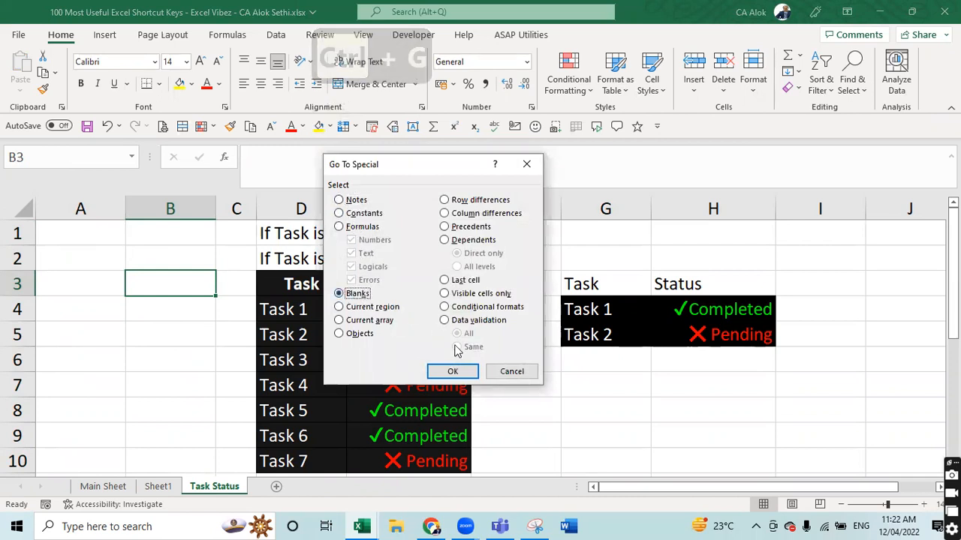
{"action": "left_click", "coordinate": [451, 371]}
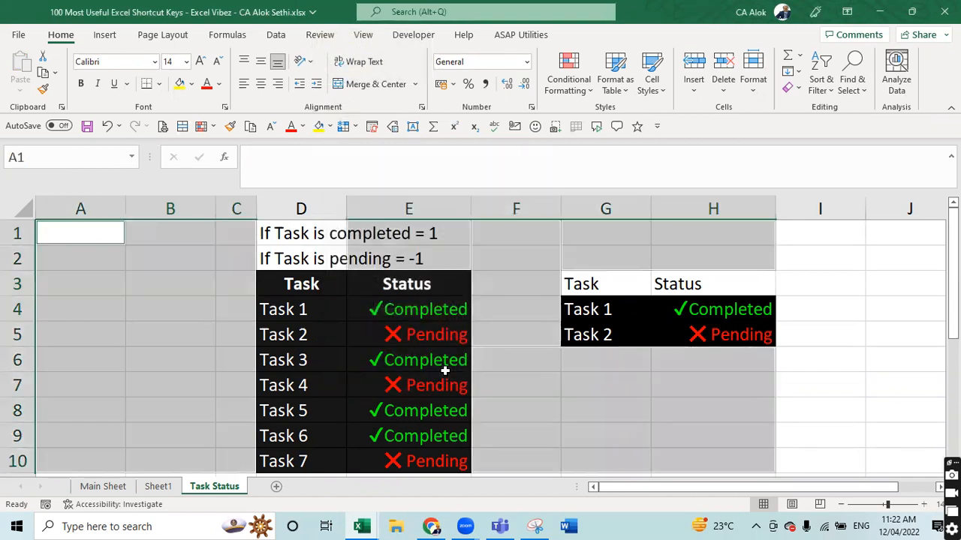
{"action": "left_click", "coordinate": [192, 84]}
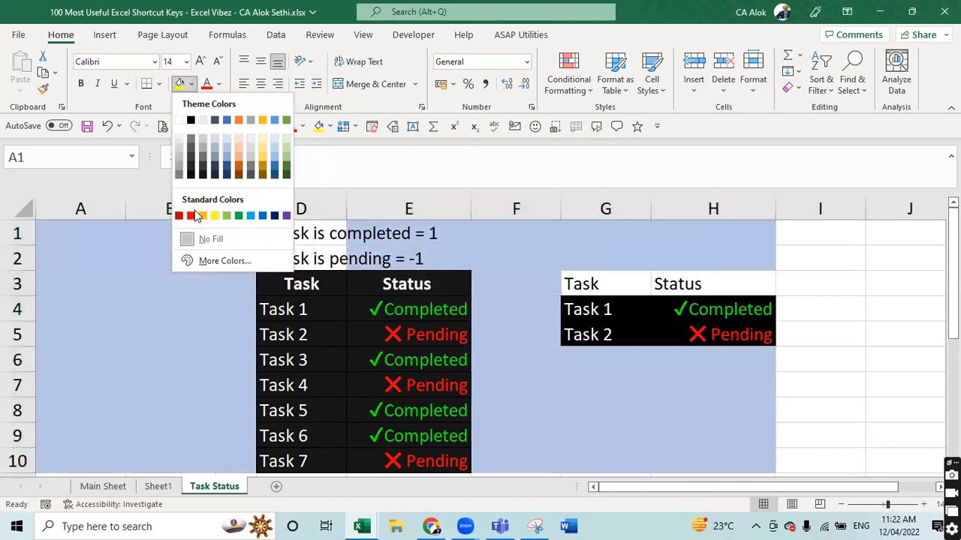
{"action": "left_click", "coordinate": [191, 216]}
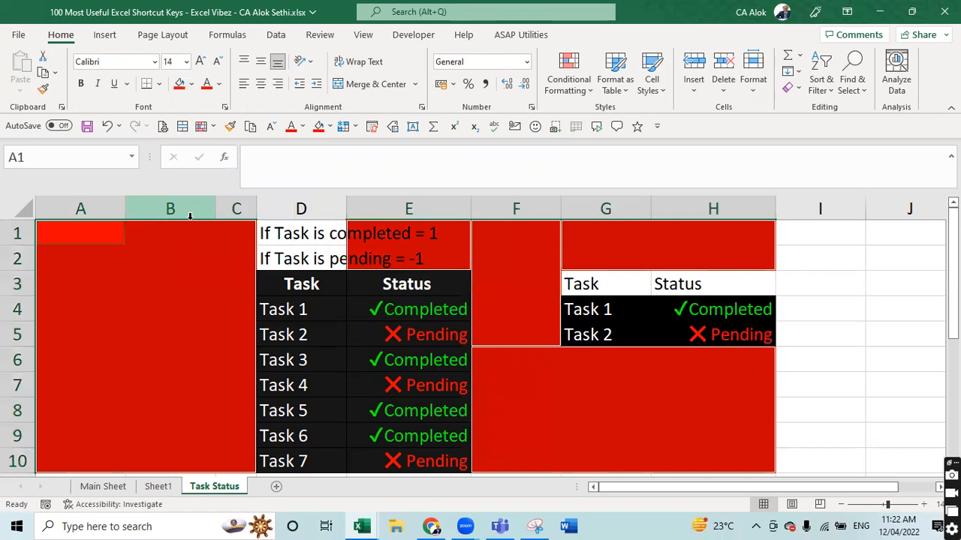
{"action": "left_click", "coordinate": [193, 278]}
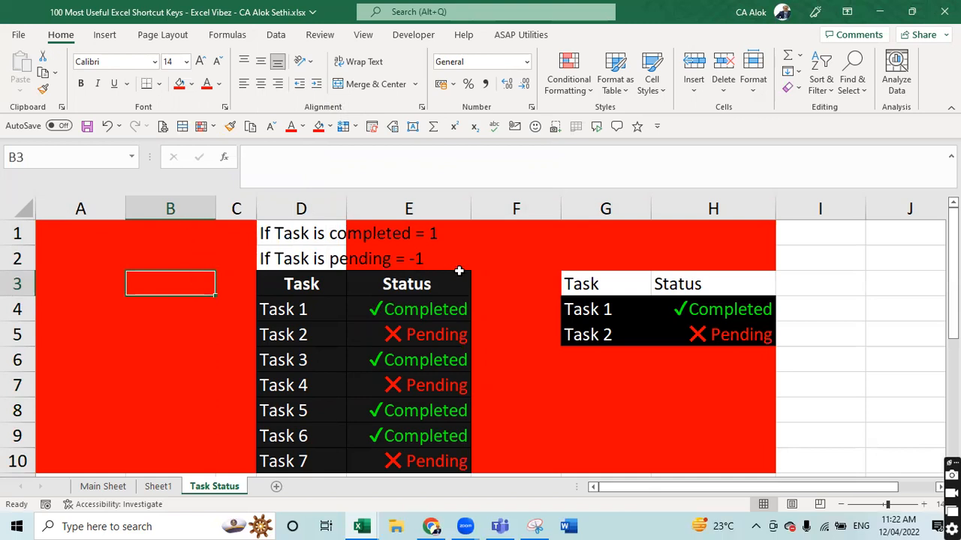
- Auto-fit column D so its notes fit within the column
{"action": "double_click", "coordinate": [346, 208]}
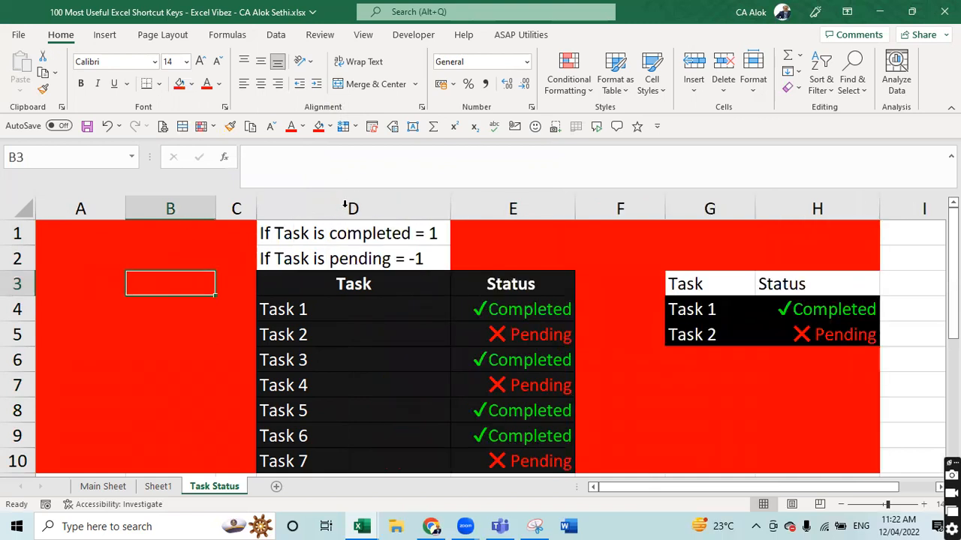
{"action": "left_click", "coordinate": [222, 275]}
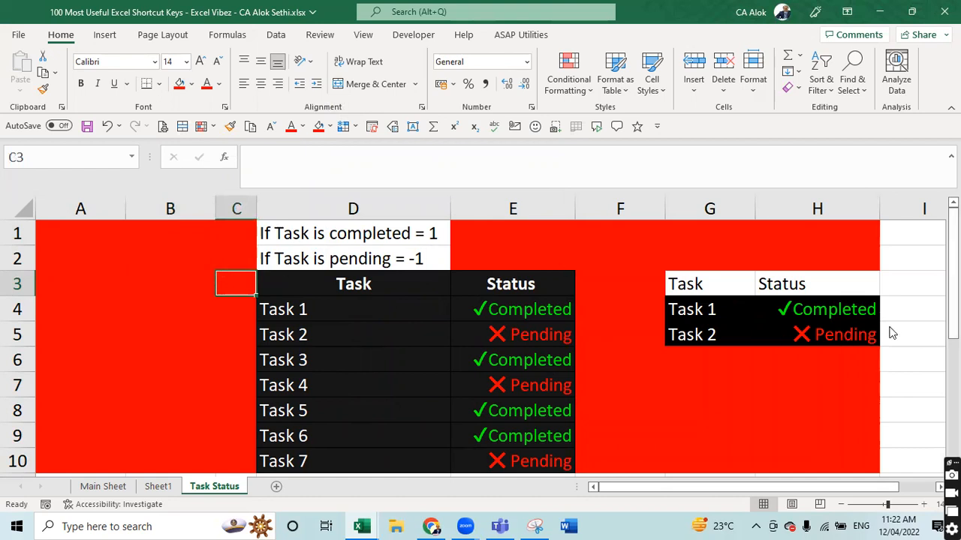
{"action": "left_click", "coordinate": [729, 402]}
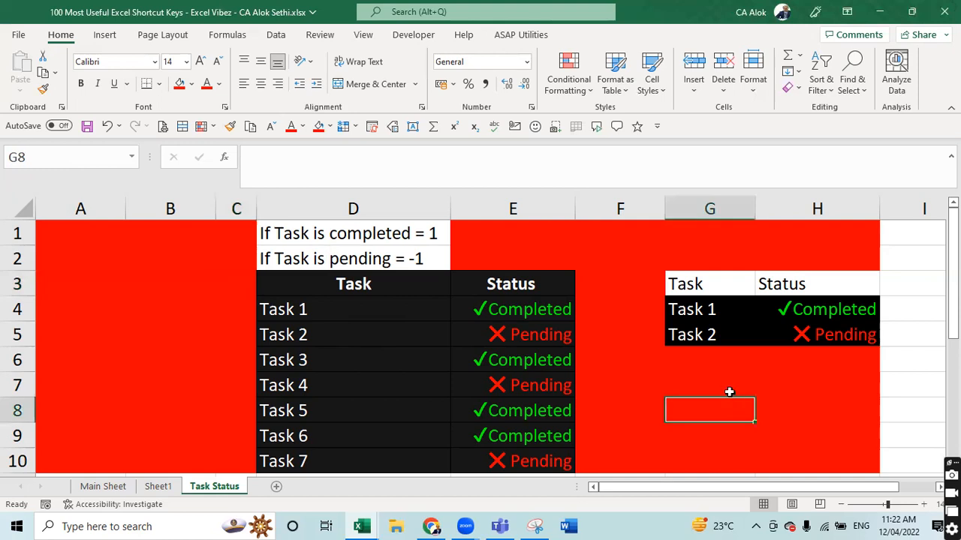
- Reselect all blank cells via Go To Special > Blanks to show the red area
{"action": "key", "text": "Right"}
{"action": "key", "text": "Right"}
{"action": "key", "text": "Right"}
{"action": "key", "text": "Right"}
{"action": "key", "text": "Right"}
{"action": "key", "text": "Right"}
{"action": "key", "text": "Right"}
{"action": "key", "text": "Right"}
{"action": "key", "text": "Right"}
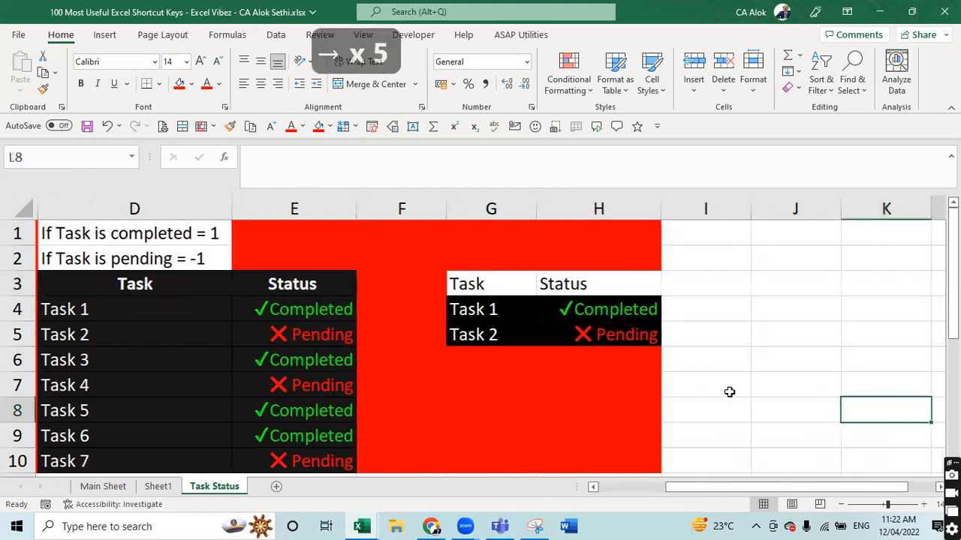
{"action": "key", "text": "Left"}
{"action": "key", "text": "Left"}
{"action": "key", "text": "Left"}
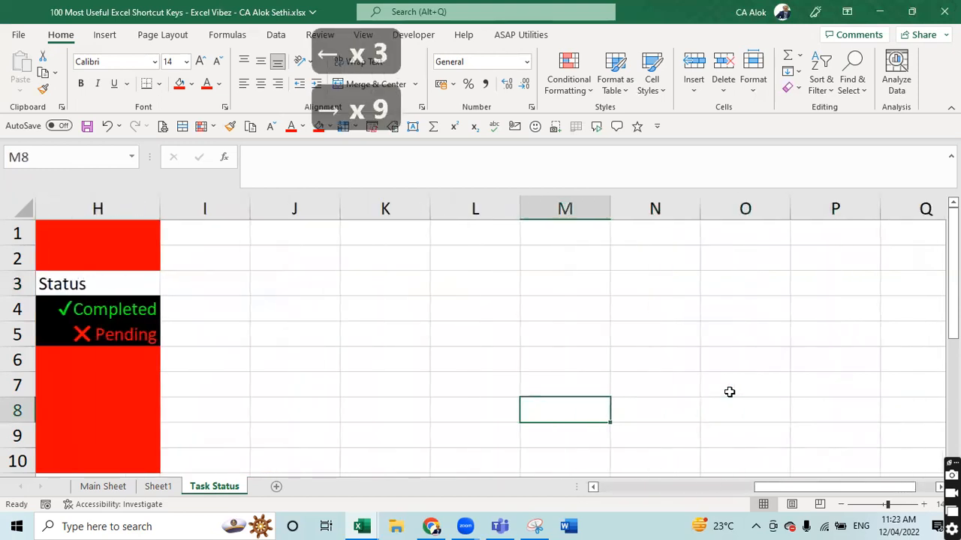
{"action": "key", "text": "Up"}
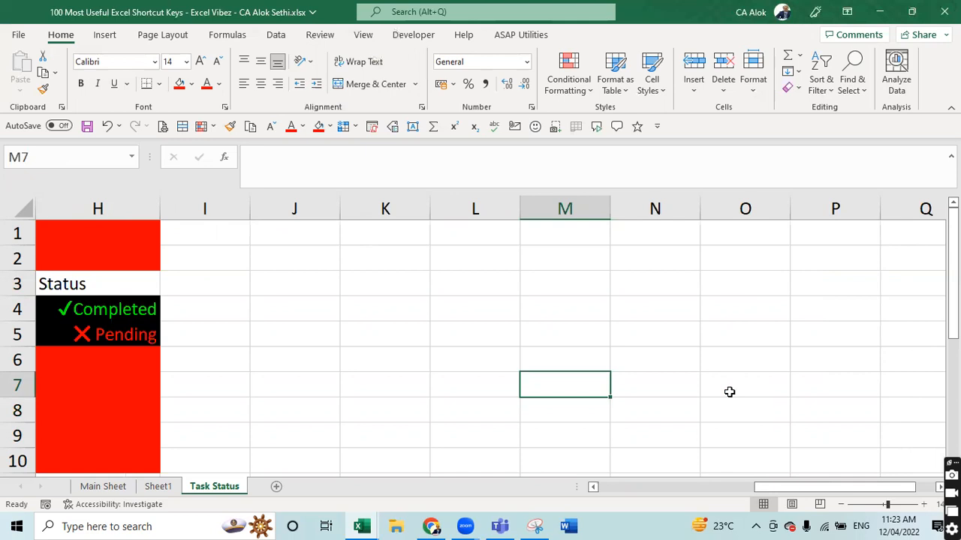
{"action": "key", "text": "ctrl+g"}
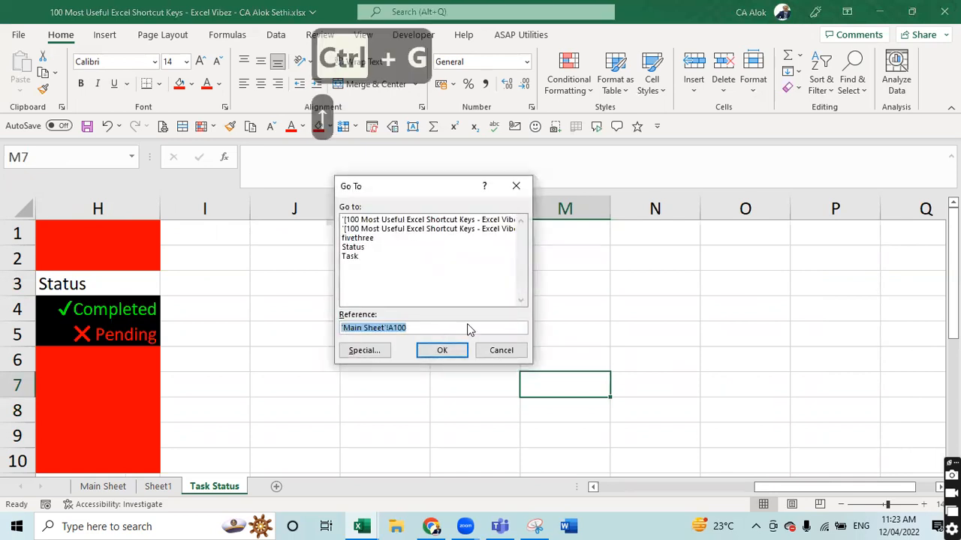
{"action": "left_click", "coordinate": [362, 354]}
{"action": "left_click", "coordinate": [341, 294]}
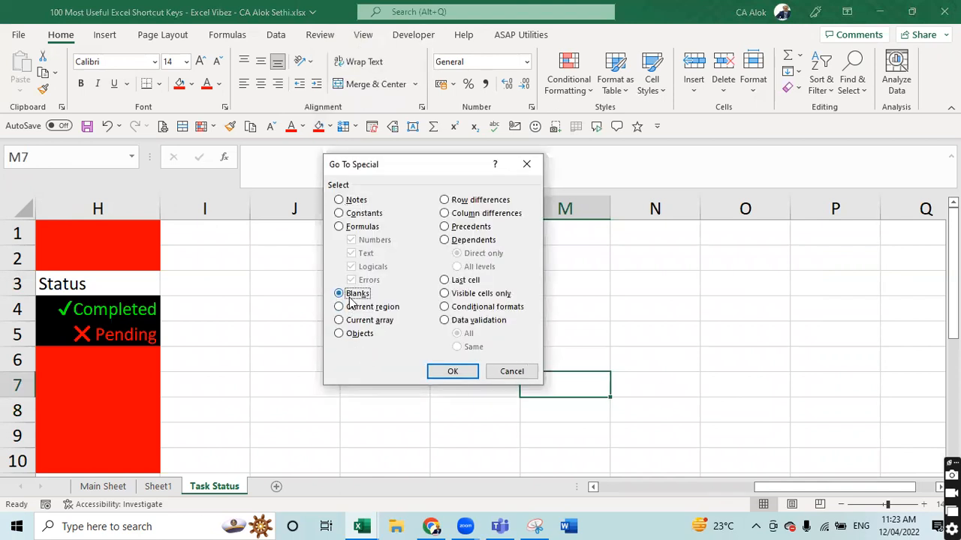
{"action": "left_click", "coordinate": [443, 373]}
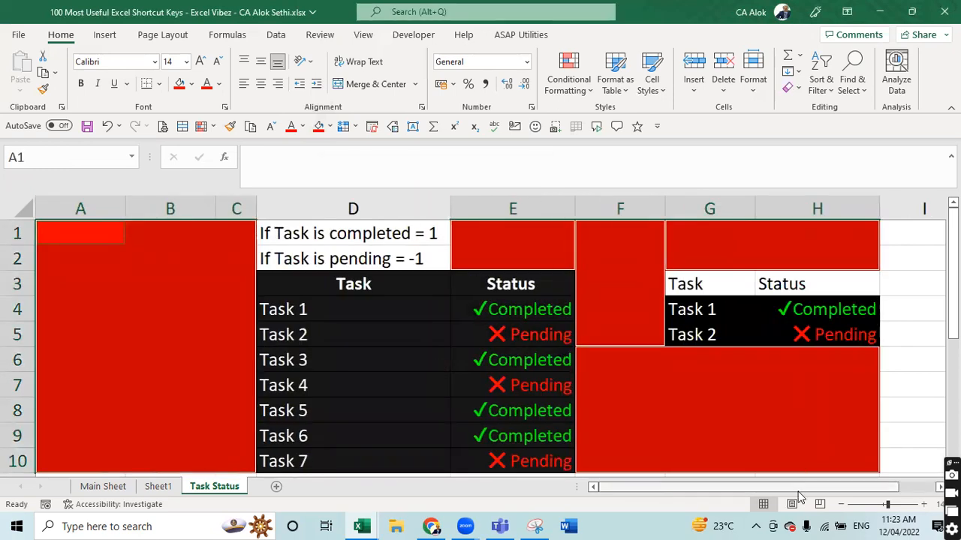
- Scroll around the sheet to review the red-filled region near cell I18
{"action": "left_click_drag", "start_coordinate": [801, 488], "coordinate": [935, 491]}
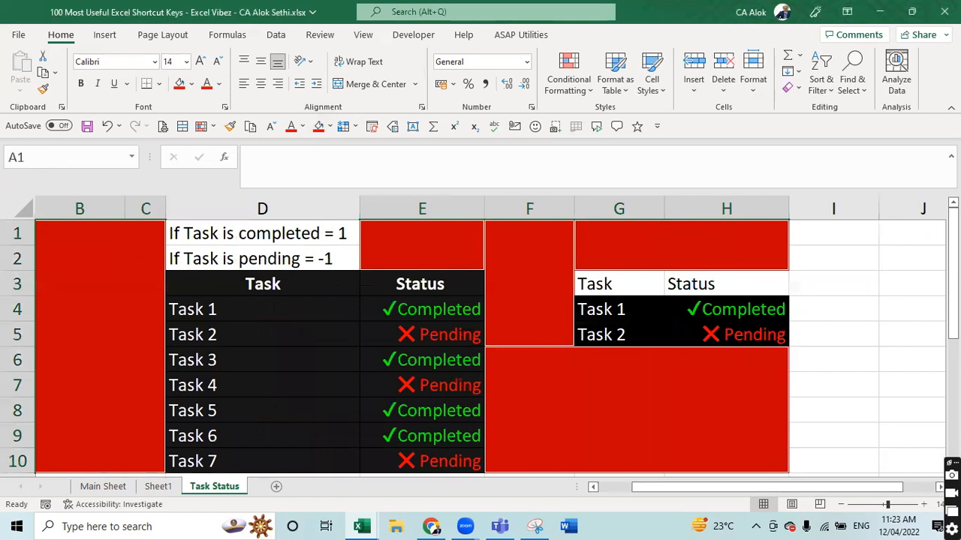
{"action": "left_click_drag", "start_coordinate": [953, 290], "coordinate": [954, 409]}
{"action": "left_click", "coordinate": [813, 425]}
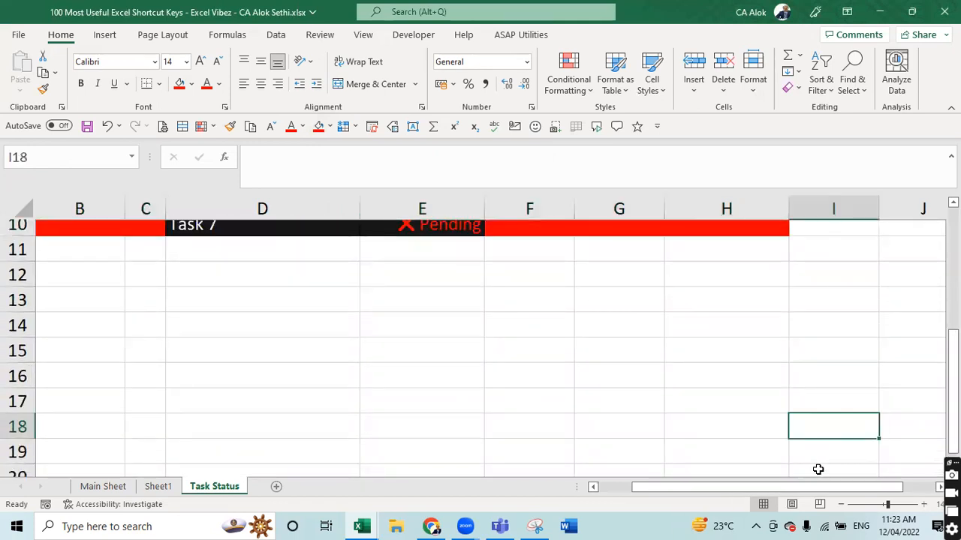
{"action": "left_click_drag", "start_coordinate": [816, 491], "coordinate": [844, 491]}
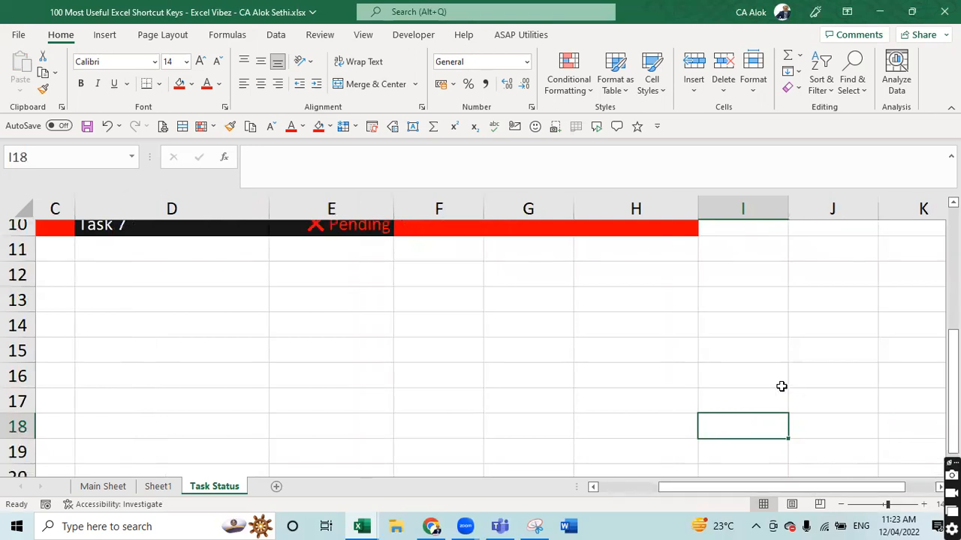
{"action": "left_click_drag", "start_coordinate": [953, 391], "coordinate": [953, 261]}
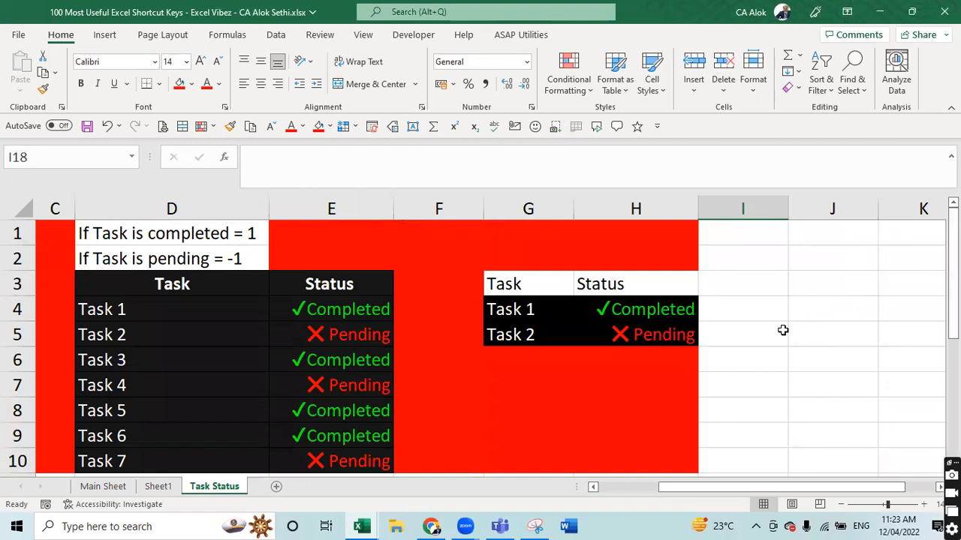
{"action": "left_click", "coordinate": [276, 487]}
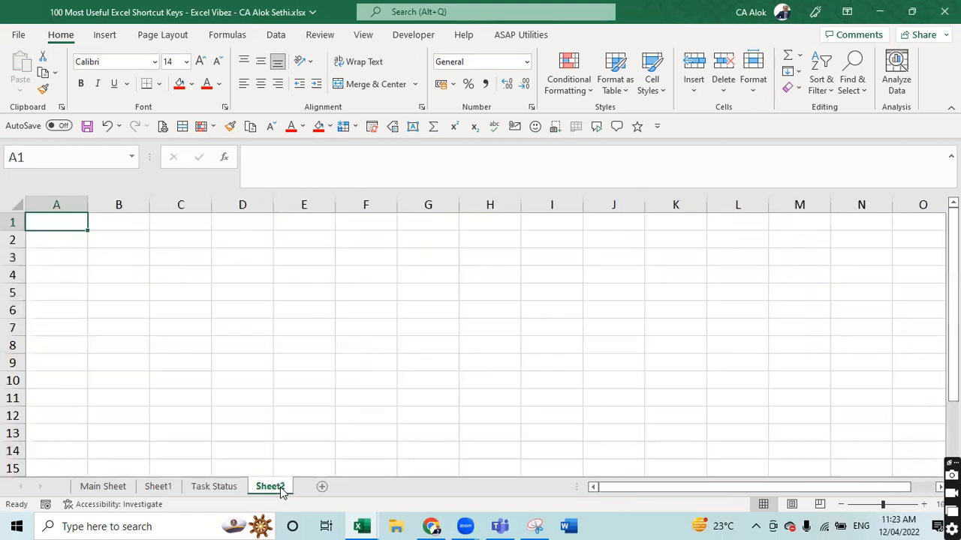
{"action": "left_click", "coordinate": [344, 335]}
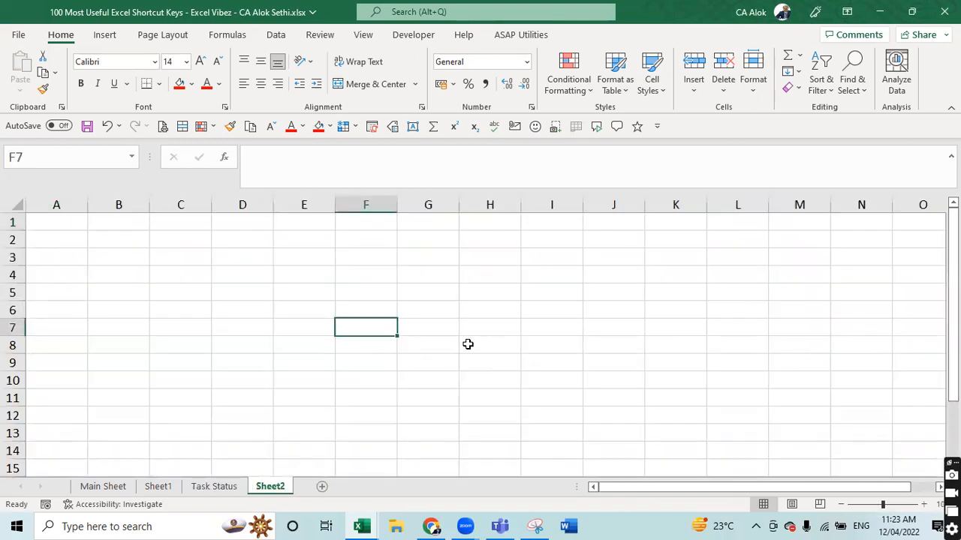
{"action": "key", "text": "ctrl+g"}
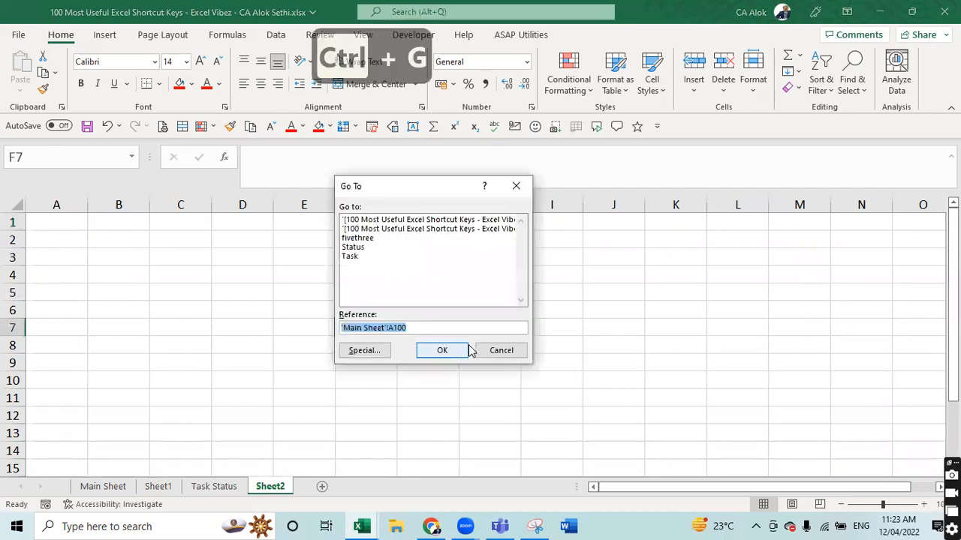
{"action": "left_click", "coordinate": [366, 357]}
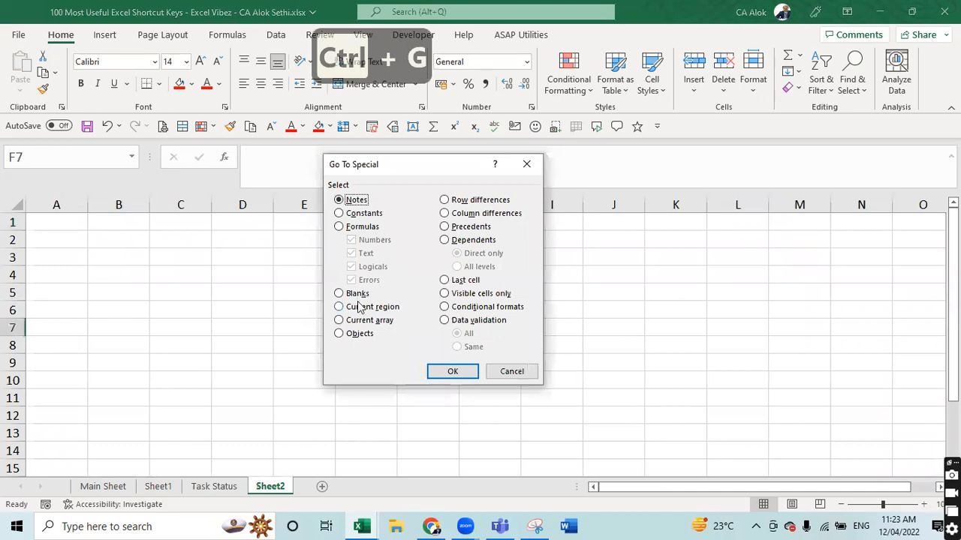
{"action": "left_click_drag", "start_coordinate": [394, 175], "coordinate": [292, 185]}
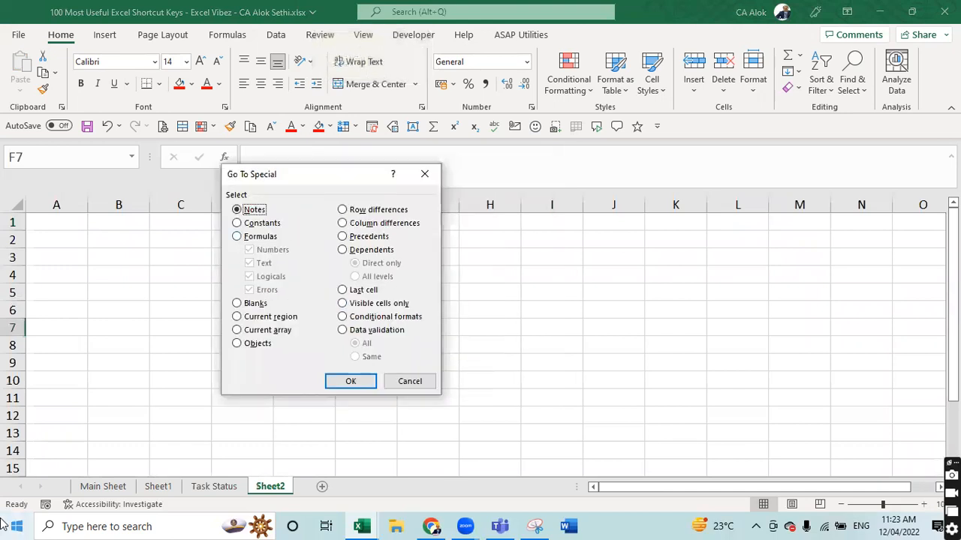
{"action": "left_click", "coordinate": [248, 304]}
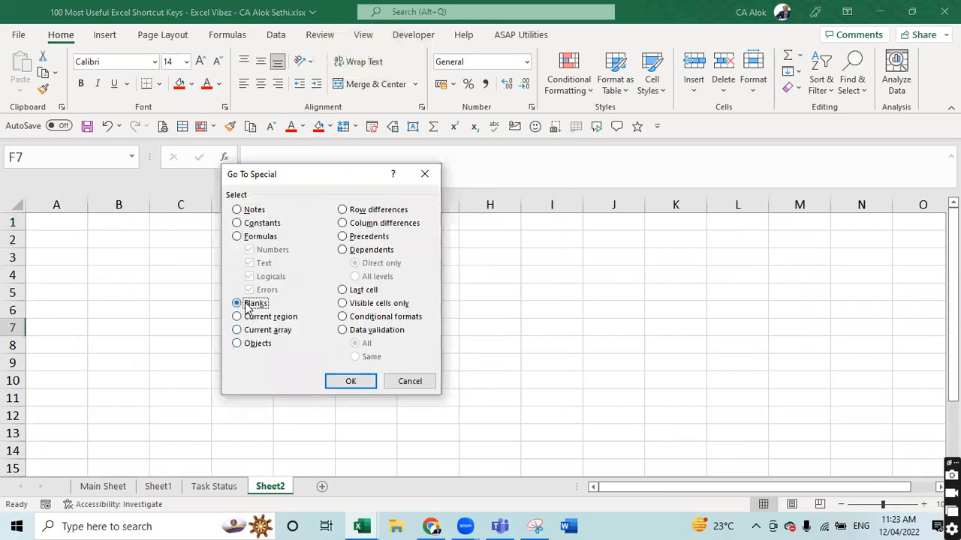
{"action": "left_click", "coordinate": [350, 382]}
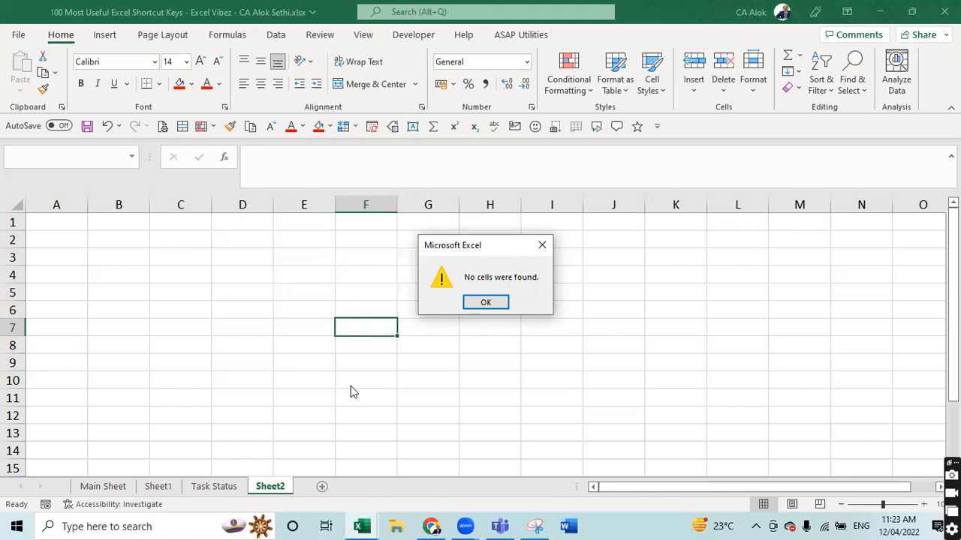
{"action": "key", "text": "Escape"}
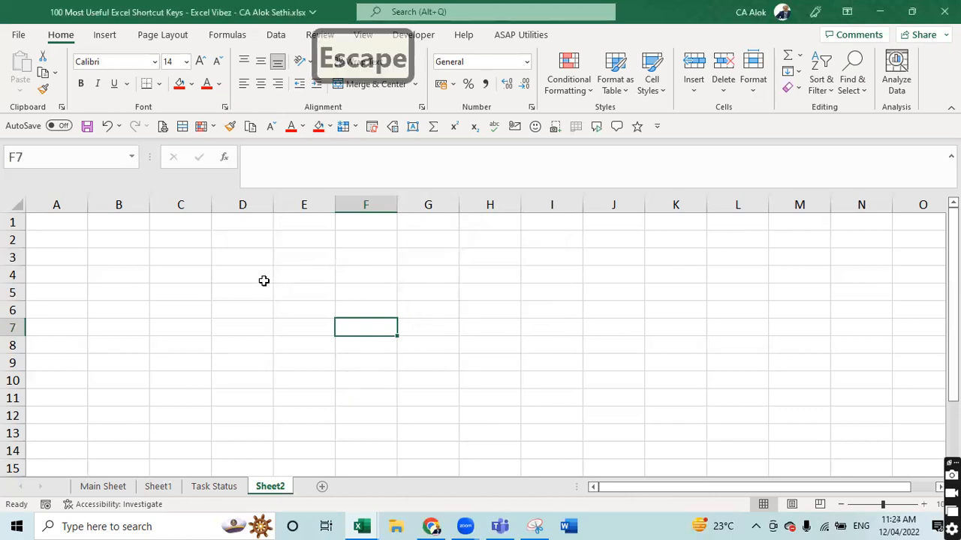
{"action": "left_click", "coordinate": [264, 281]}
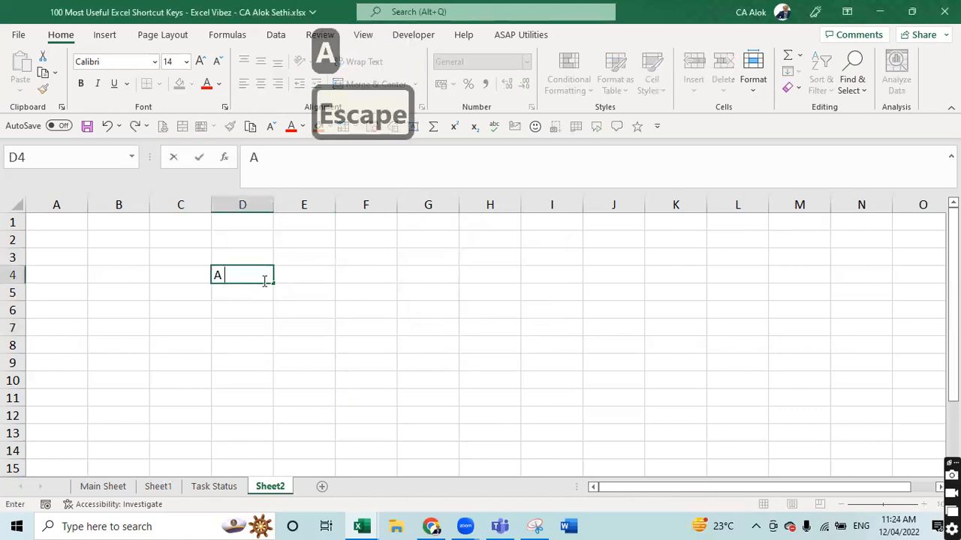
- Enter a first name in D4, a surname in L4, CA in D14 and CS in L14
{"action": "key", "text": "Tab"}
{"action": "key", "text": "Tab"}
{"action": "key", "text": "Tab"}
{"action": "key", "text": "Tab"}
{"action": "key", "text": "Tab"}
{"action": "key", "text": "Tab"}
{"action": "key", "text": "Tab"}
{"action": "key", "text": "Tab"}
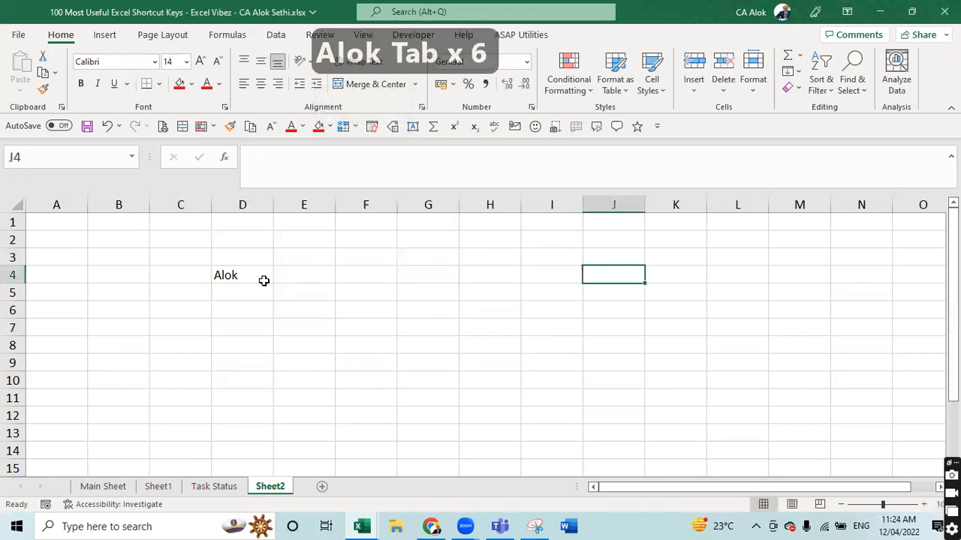
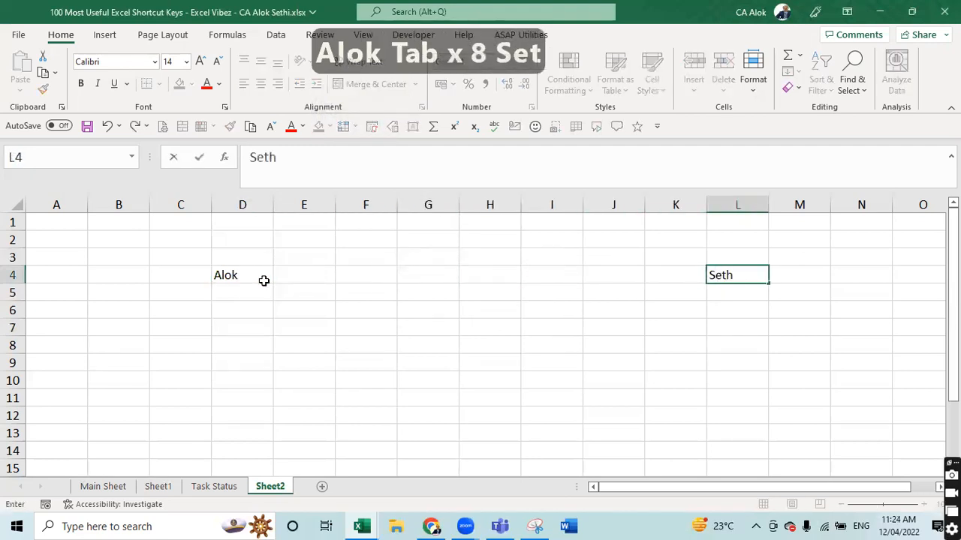
{"action": "key", "text": "Return"}
{"action": "key", "text": "Down"}
{"action": "key", "text": "Down"}
{"action": "key", "text": "Down"}
{"action": "key", "text": "Down"}
{"action": "key", "text": "Down"}
{"action": "key", "text": "Down"}
{"action": "key", "text": "Down"}
{"action": "key", "text": "Down"}
{"action": "key", "text": "Down"}
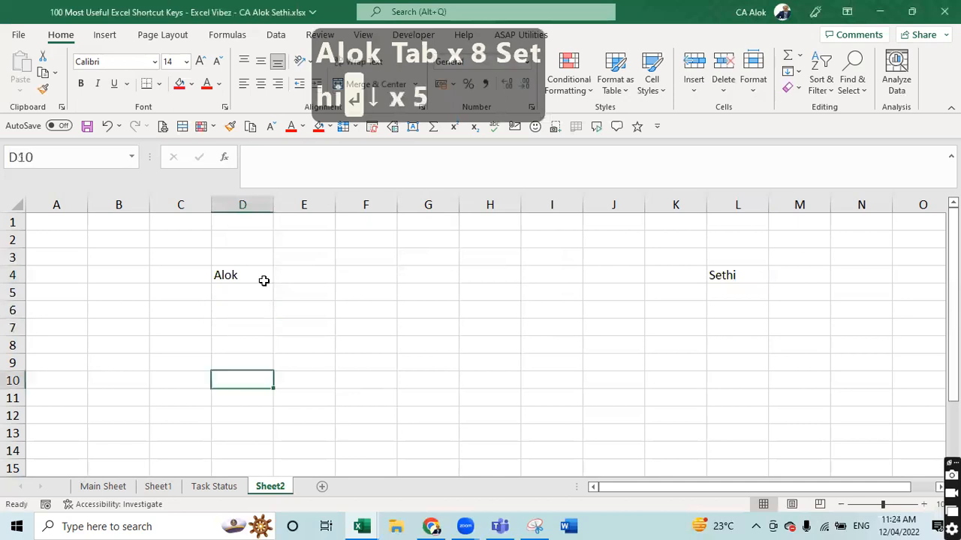
{"action": "type", "text": "CA"}
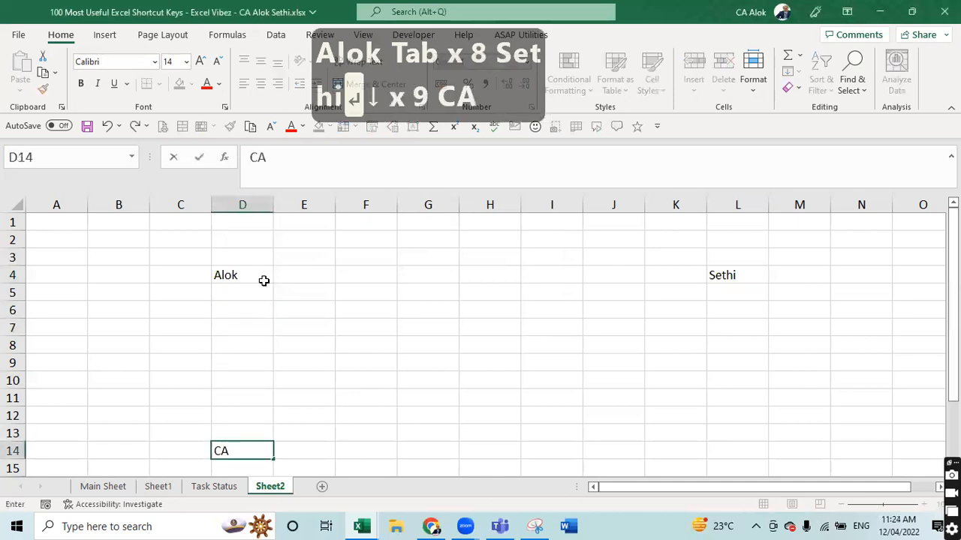
{"action": "key", "text": "Right"}
{"action": "key", "text": "Right"}
{"action": "key", "text": "Right"}
{"action": "key", "text": "Right"}
{"action": "key", "text": "Right"}
{"action": "key", "text": "Right"}
{"action": "key", "text": "Right"}
{"action": "key", "text": "Right"}
{"action": "type", "text": "CS"}
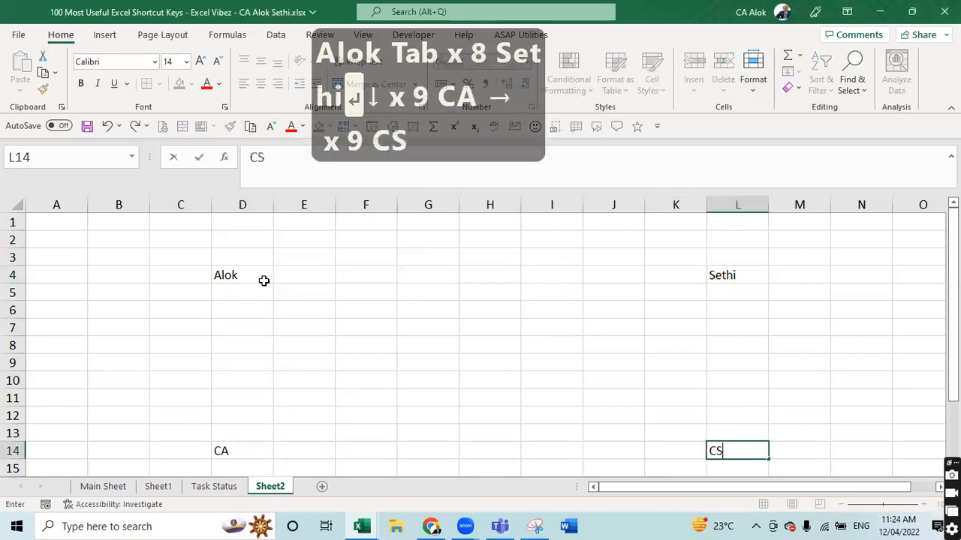
{"action": "key", "text": "Return"}
{"action": "key", "text": "Up"}
{"action": "key", "text": "Up"}
{"action": "key", "text": "Up"}
{"action": "key", "text": "Up"}
{"action": "key", "text": "Up"}
{"action": "key", "text": "Up"}
{"action": "key", "text": "Up"}
{"action": "key", "text": "Up"}
{"action": "key", "text": "Up"}
{"action": "key", "text": "Up"}
{"action": "key", "text": "Up"}
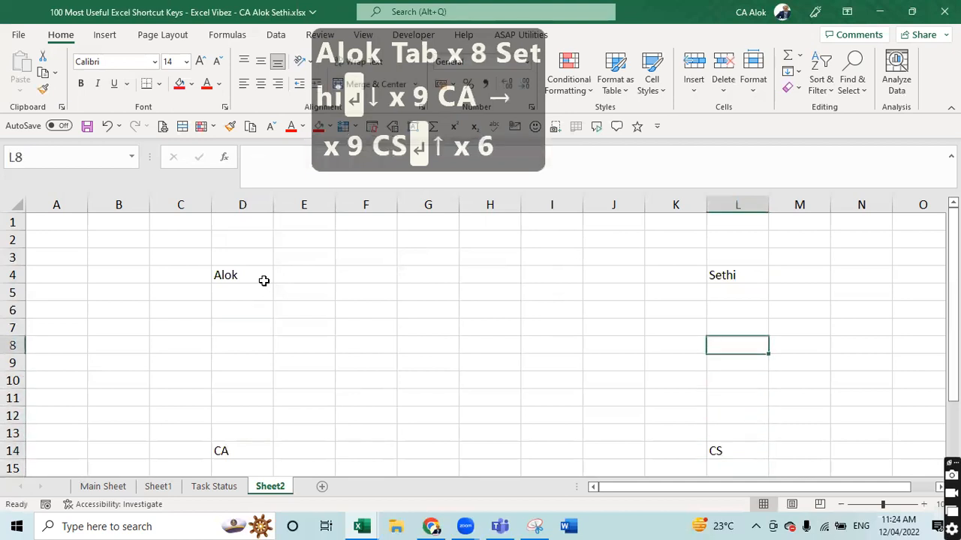
{"action": "key", "text": "Left"}
{"action": "key", "text": "Left"}
{"action": "key", "text": "Left"}
{"action": "key", "text": "Left"}
{"action": "key", "text": "Left"}
- Type Excel Vibez in G9 and merge and centre it across G9:H9
{"action": "key", "text": "Down"}
{"action": "key", "text": "Down"}
{"action": "key", "text": "Down"}
{"action": "key", "text": "Down"}
{"action": "key", "text": "Down"}
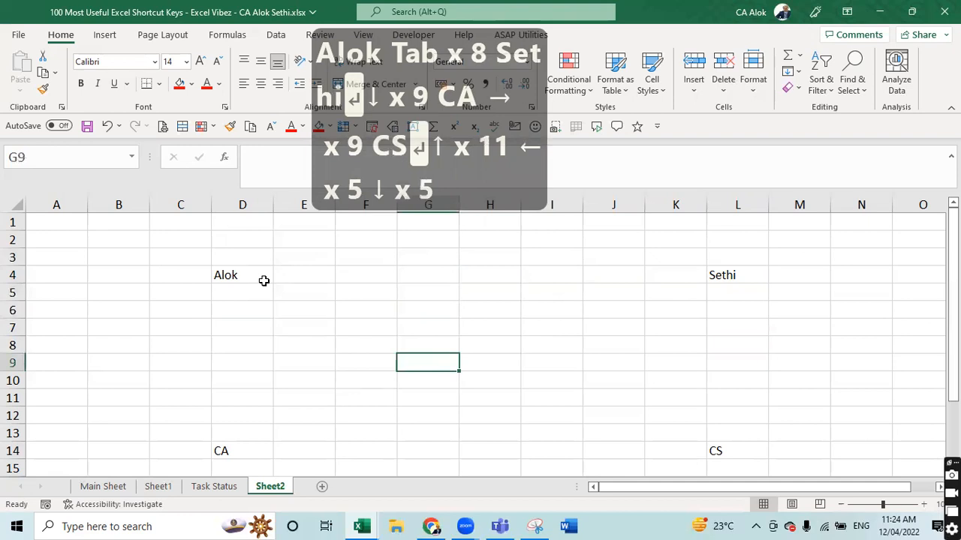
{"action": "key", "text": "Right"}
{"action": "key", "text": "Left"}
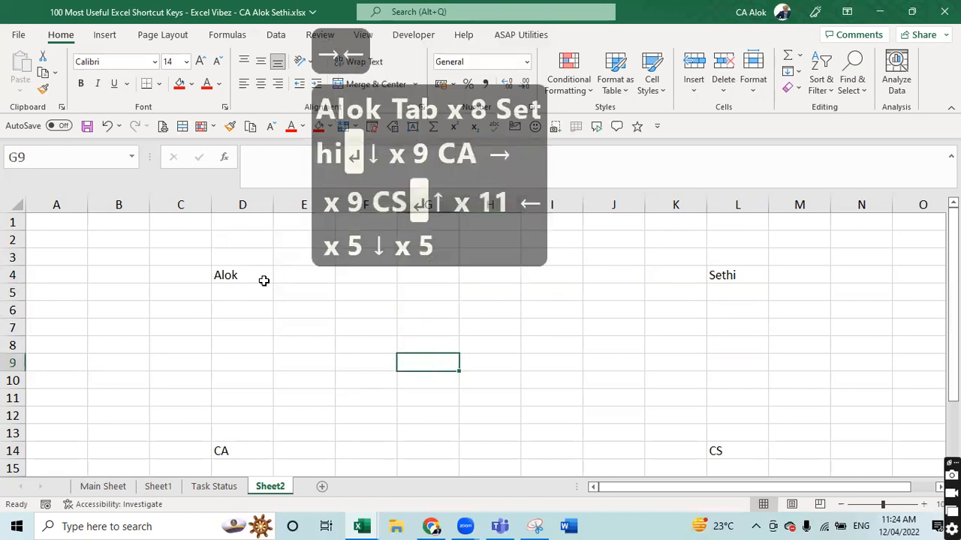
{"action": "type", "text": "Excel"}
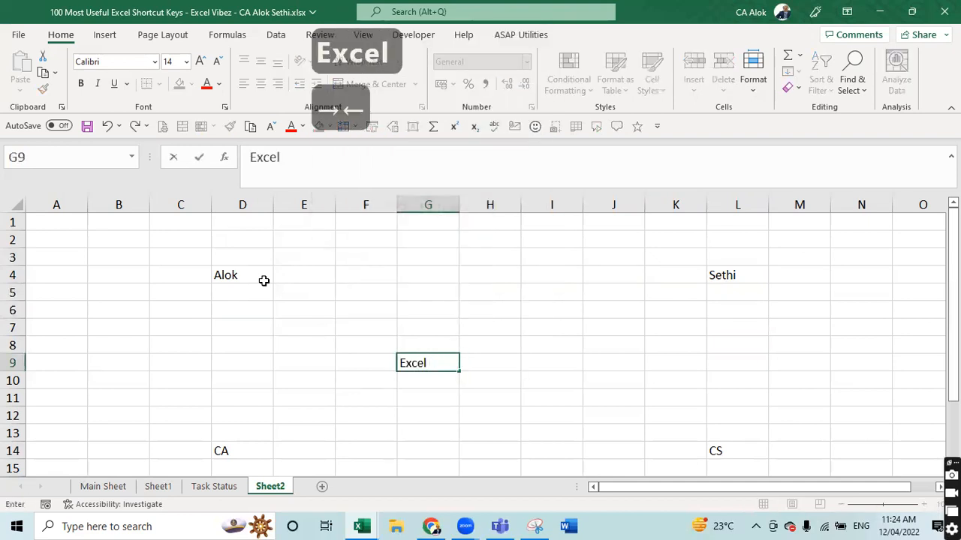
{"action": "type", "text": " Vibez"}
{"action": "key", "text": "Return"}
{"action": "key", "text": "Up"}
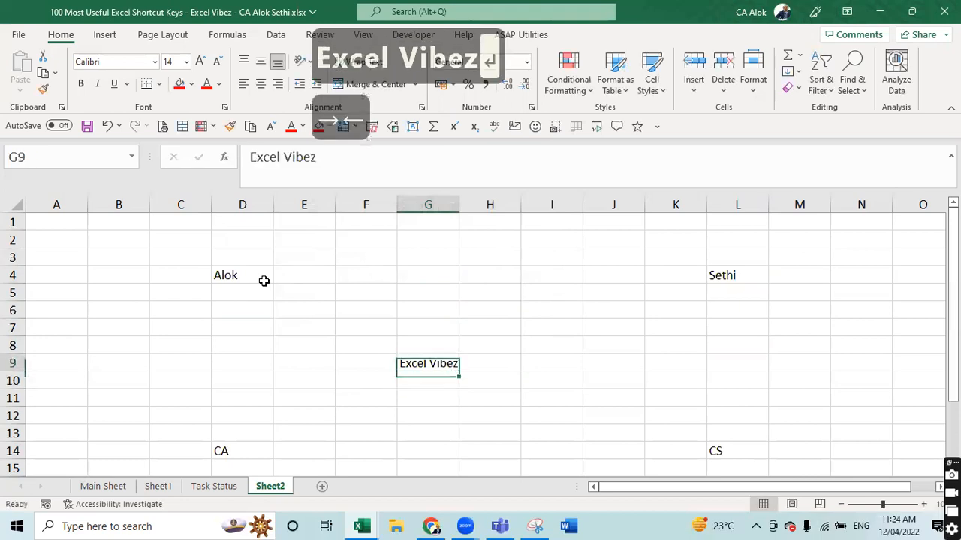
{"action": "key", "text": "shift+Right"}
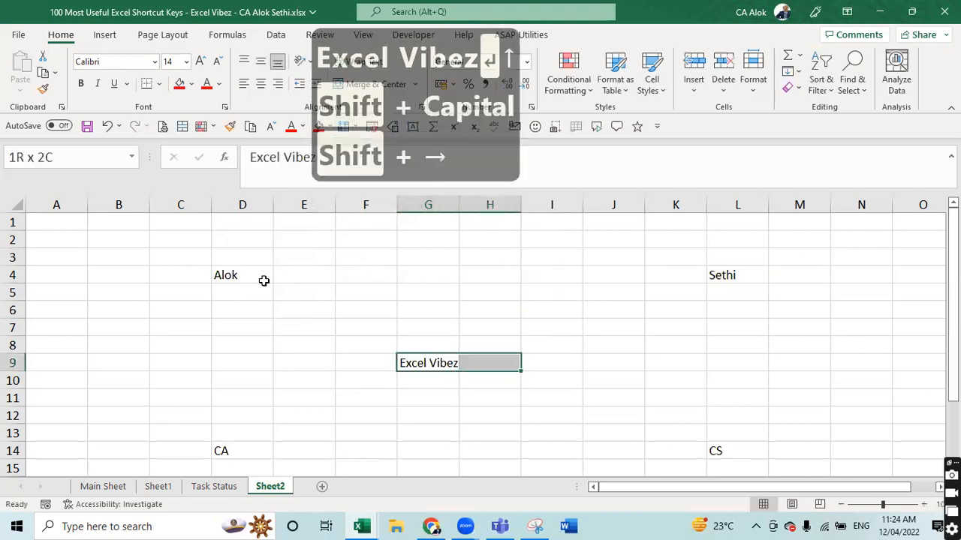
{"action": "key", "text": "alt+h"}
{"action": "type", "text": "mcV"}
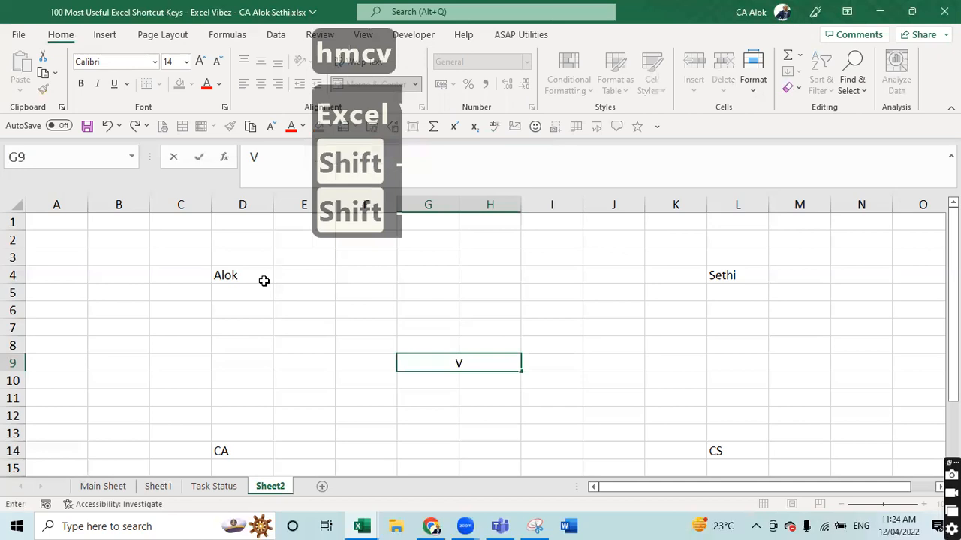
{"action": "key", "text": "Escape"}
{"action": "key", "text": "Down"}
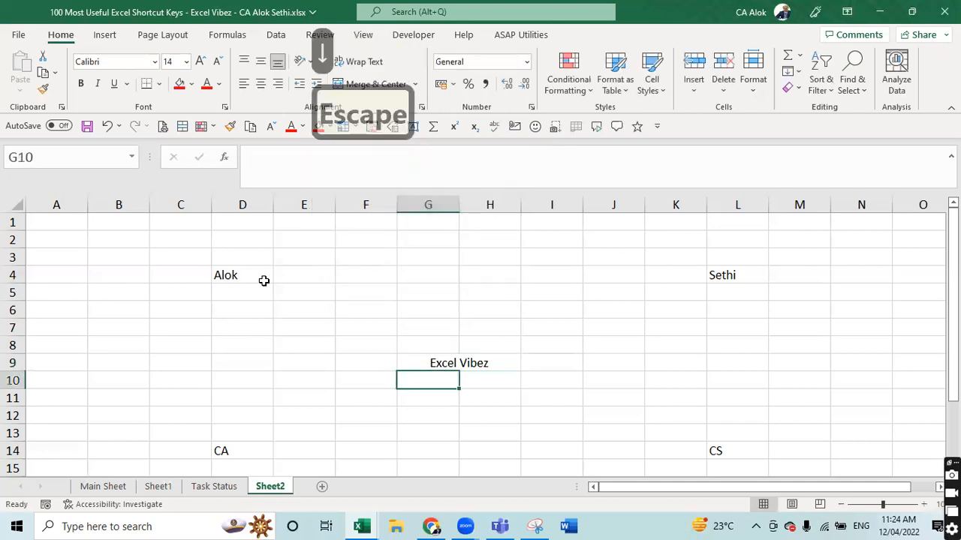
{"action": "key", "text": "ctrl+g"}
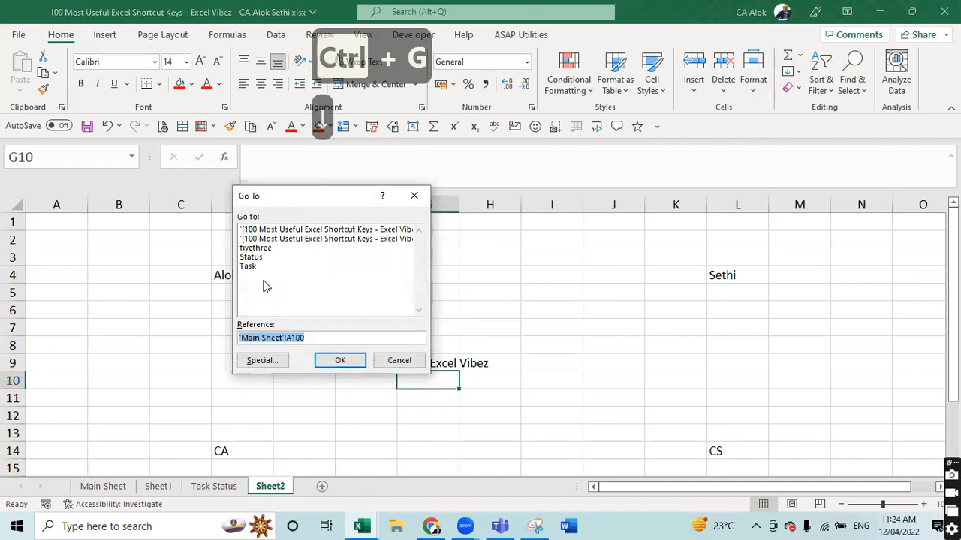
- Select the blank cells in A1:L14 with Go To Special > Blanks and fill them red
{"action": "key", "text": "Tab"}
{"action": "key", "text": "Tab"}
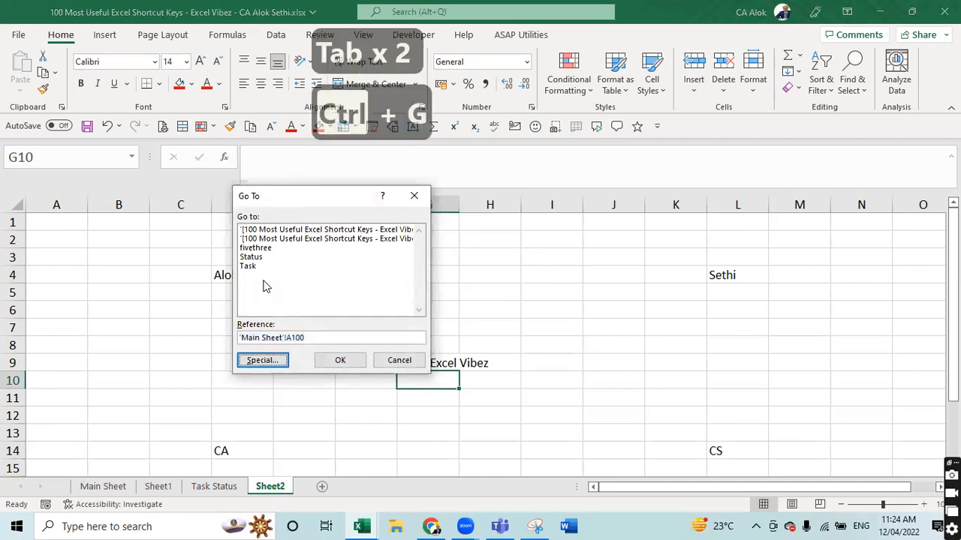
{"action": "key", "text": "Return"}
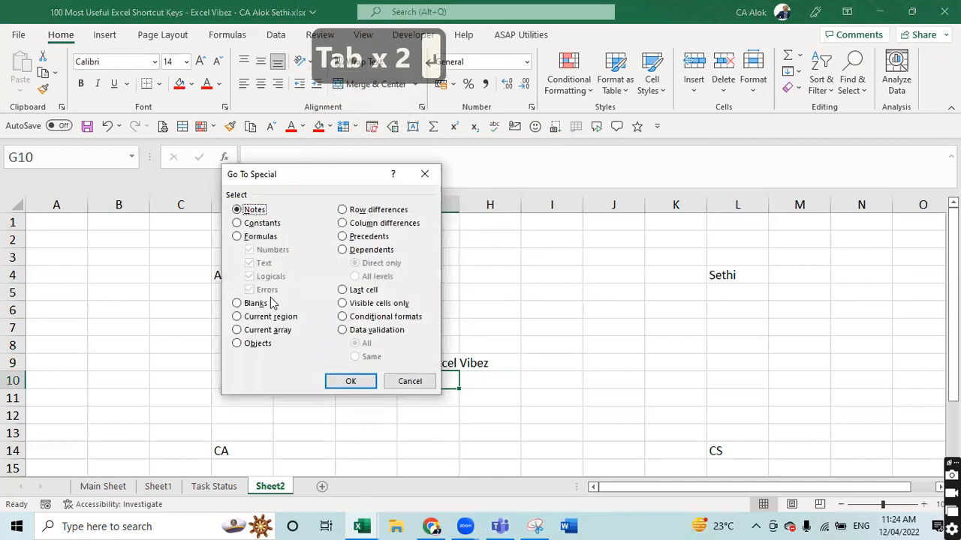
{"action": "left_click", "coordinate": [269, 304]}
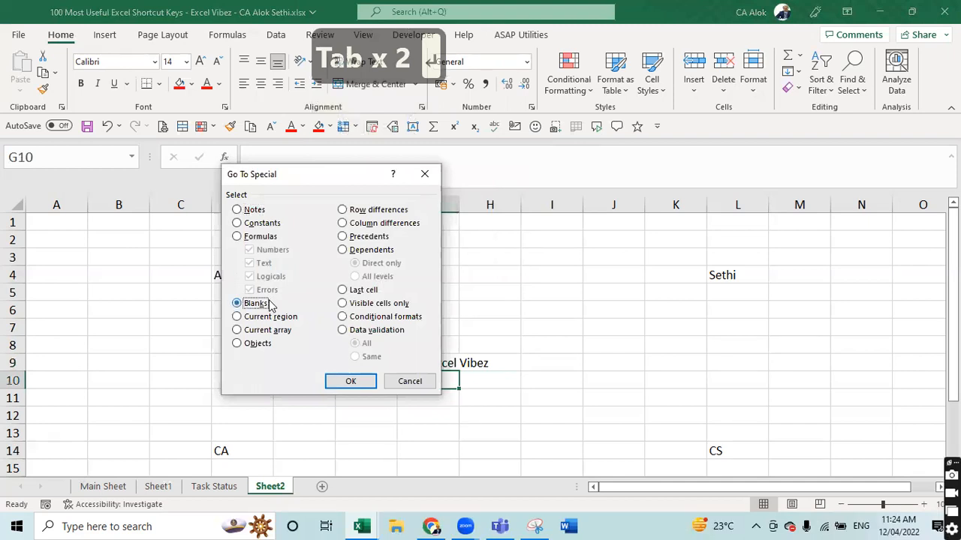
{"action": "left_click", "coordinate": [351, 381]}
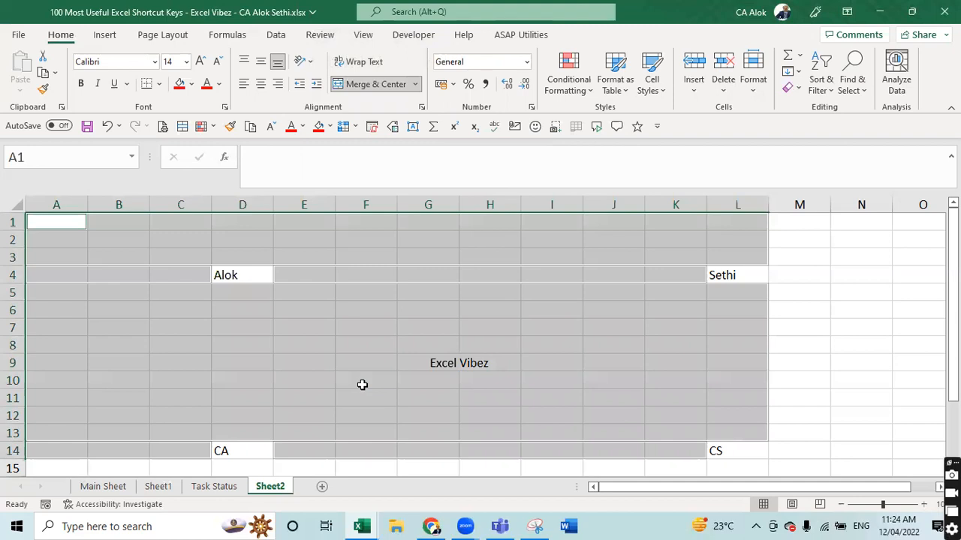
{"action": "left_click", "coordinate": [177, 86]}
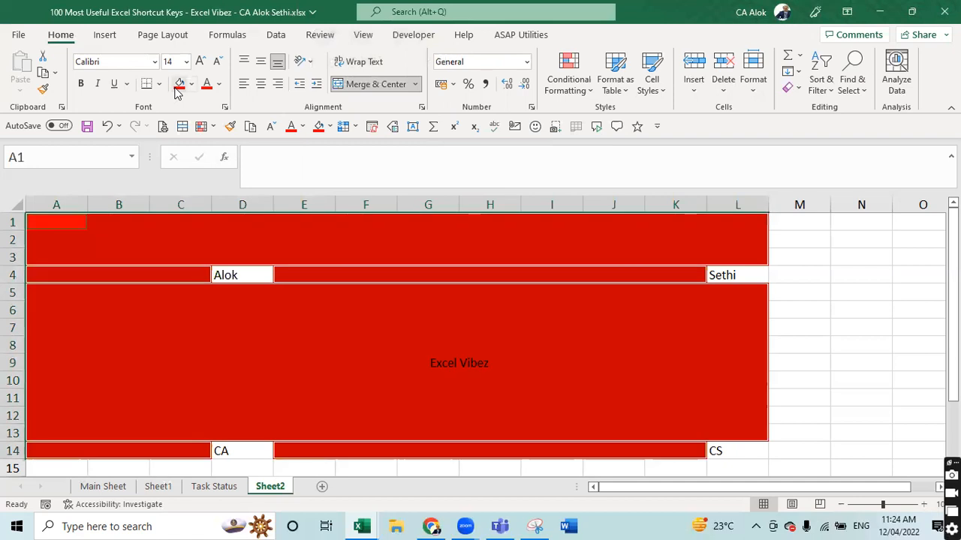
{"action": "left_click", "coordinate": [197, 349]}
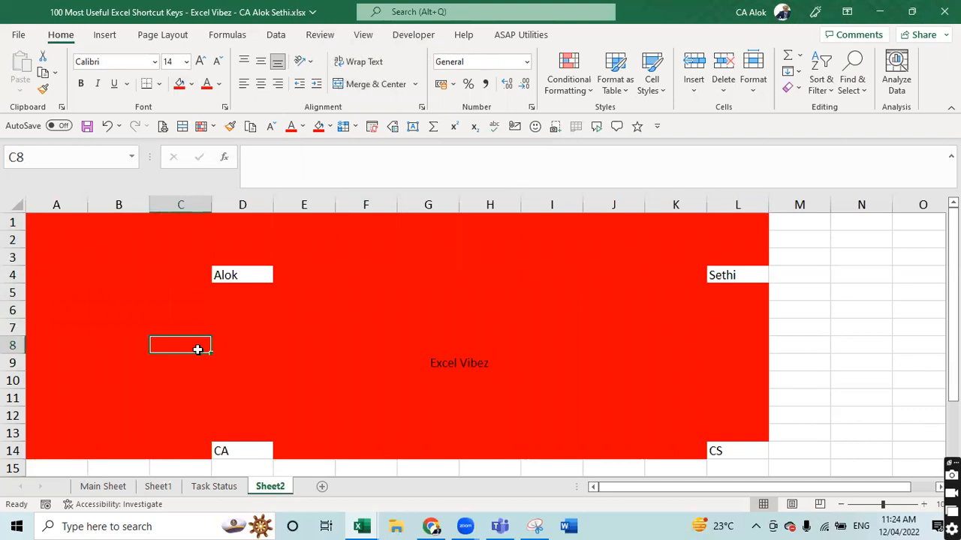
- Reselect the merged Excel Vibez cell to check its fill
{"action": "left_click", "coordinate": [456, 362]}
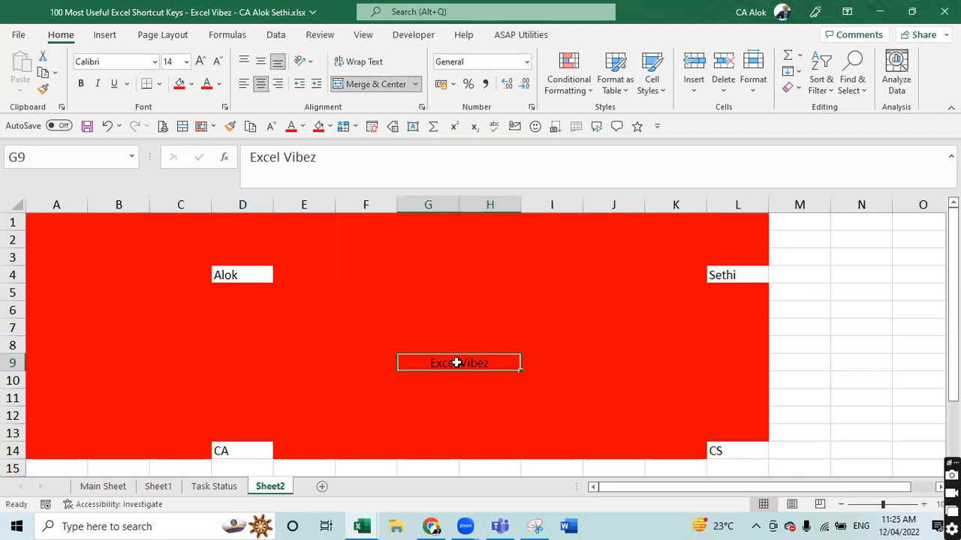
{"action": "key", "text": "Down"}
{"action": "key", "text": "Down"}
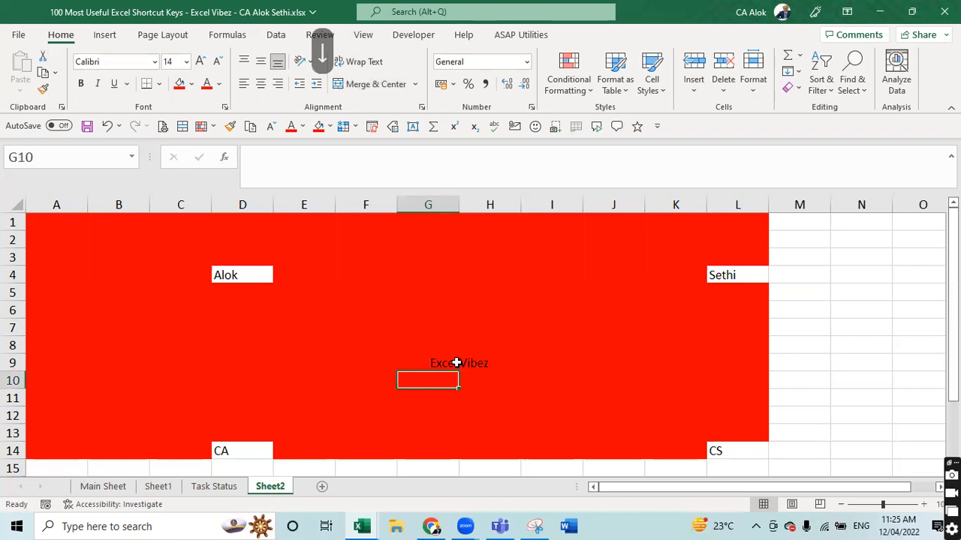
{"action": "left_click", "coordinate": [456, 363]}
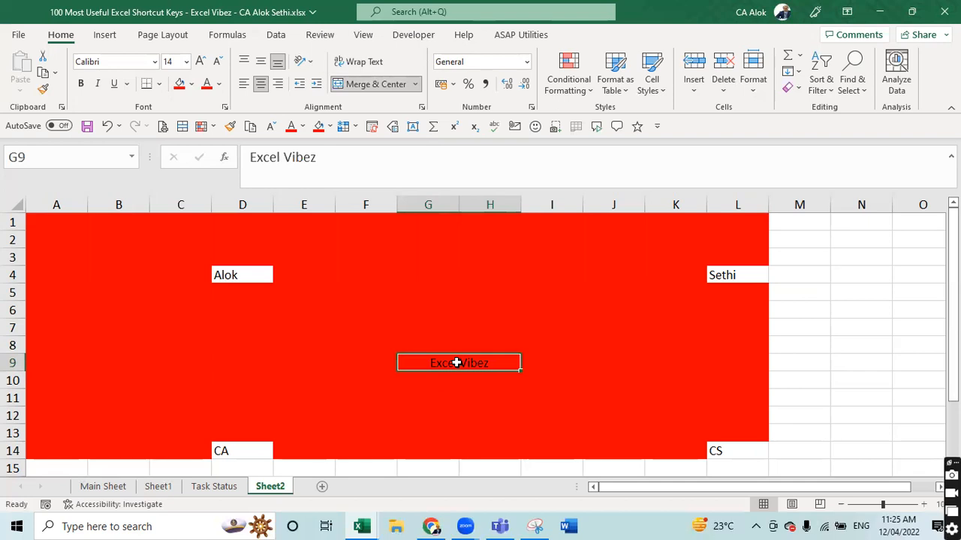
- Undo the red fill and unmerge the Excel Vibez cells in G9:H9
{"action": "key", "text": "F2"}
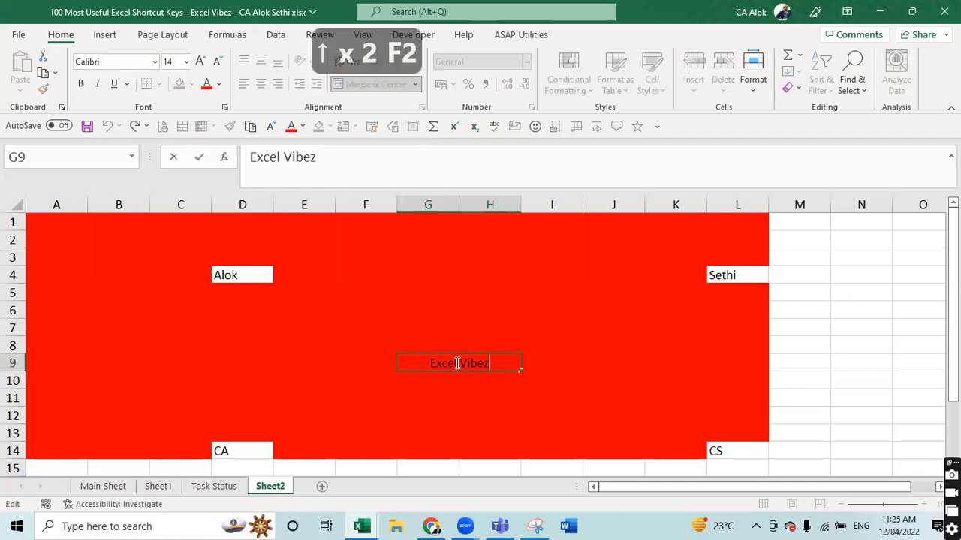
{"action": "key", "text": "Escape"}
{"action": "key", "text": "ctrl+z"}
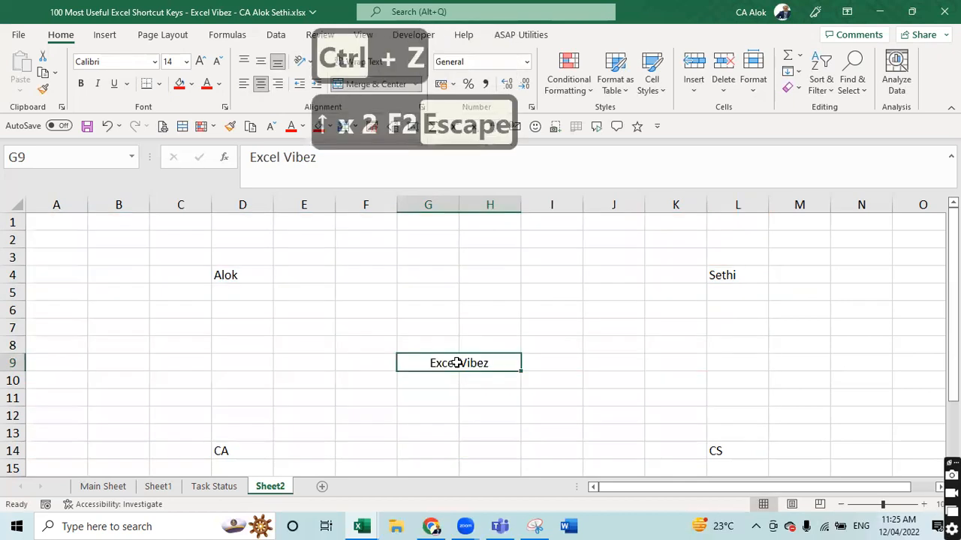
{"action": "key", "text": "Down"}
{"action": "key", "text": "Down"}
{"action": "key", "text": "Down"}
{"action": "key", "text": "Down"}
{"action": "key", "text": "Down"}
{"action": "key", "text": "Down"}
{"action": "key", "text": "Down"}
{"action": "key", "text": "Down"}
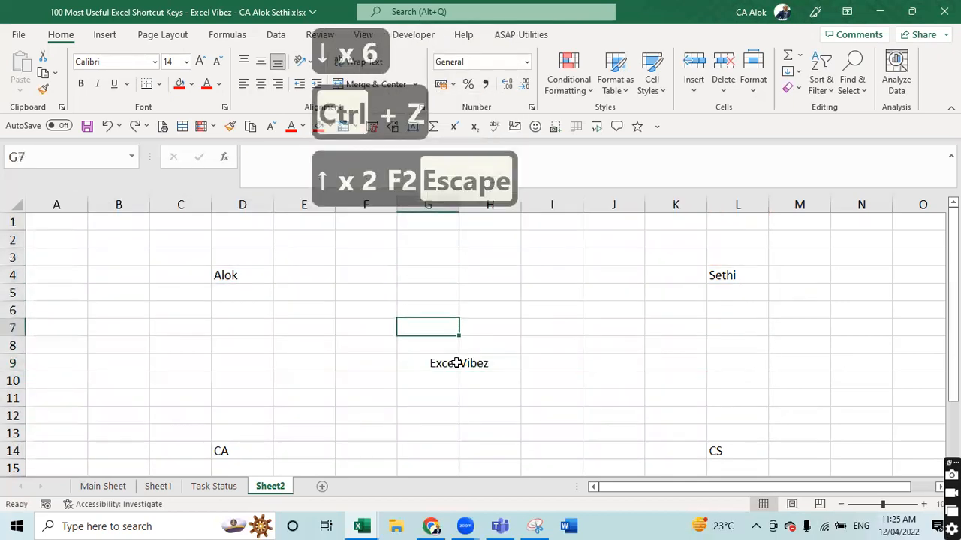
{"action": "key", "text": "alt+h"}
{"action": "key", "text": "m"}
{"action": "key", "text": "c"}
{"action": "key", "text": "Down"}
{"action": "key", "text": "Right"}
{"action": "left_click", "coordinate": [459, 365]}
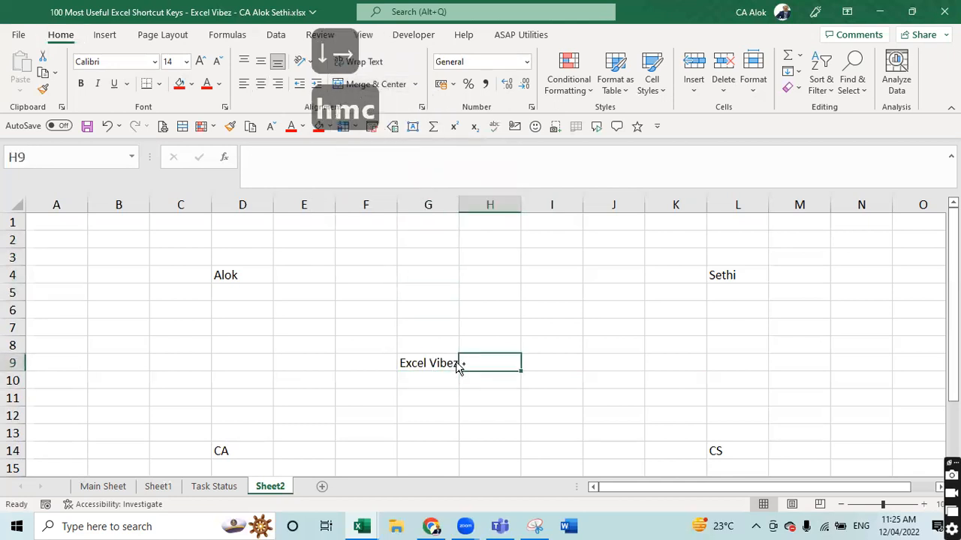
- Reselect every blank cell in A1:L14 via Go To Special and fill them red
{"action": "key", "text": "ctrl+g"}
{"action": "left_click", "coordinate": [253, 361]}
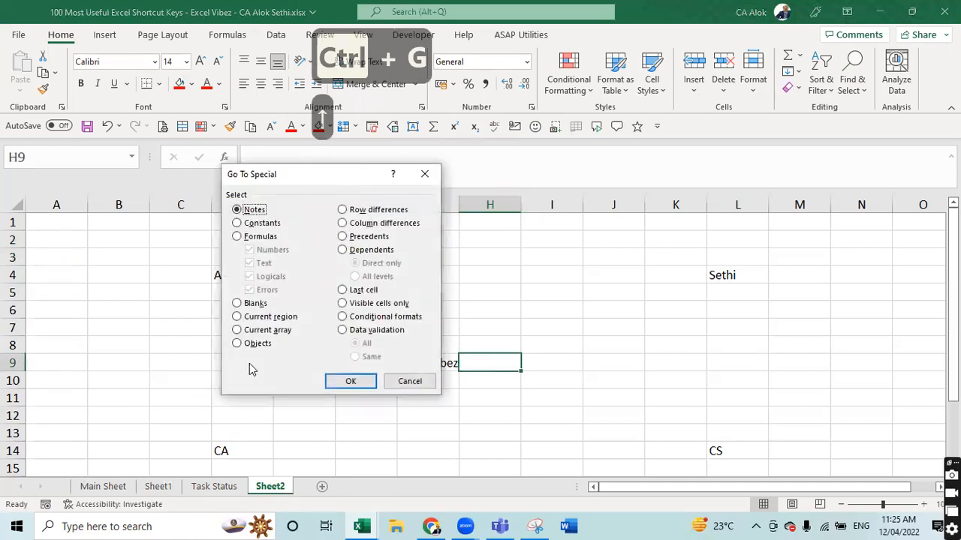
{"action": "left_click", "coordinate": [249, 304]}
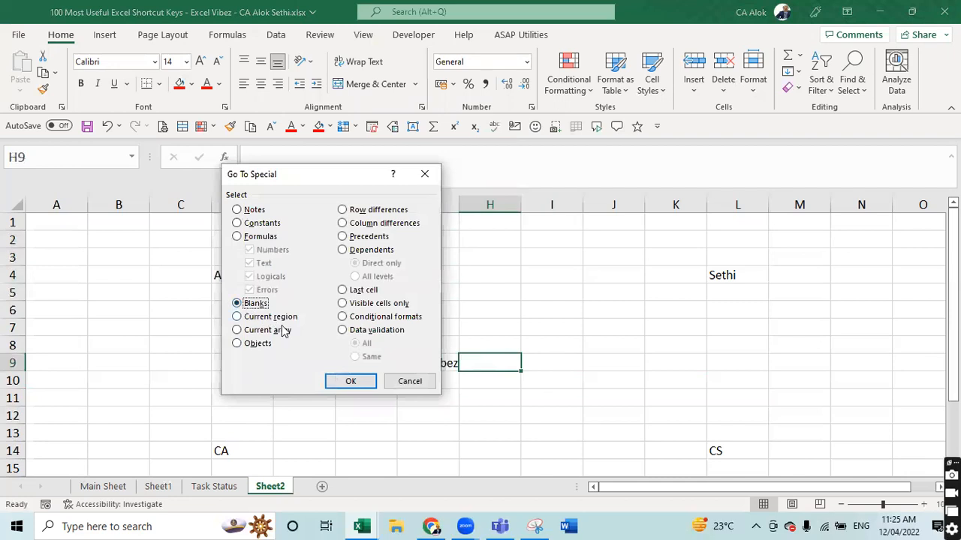
{"action": "left_click", "coordinate": [350, 382]}
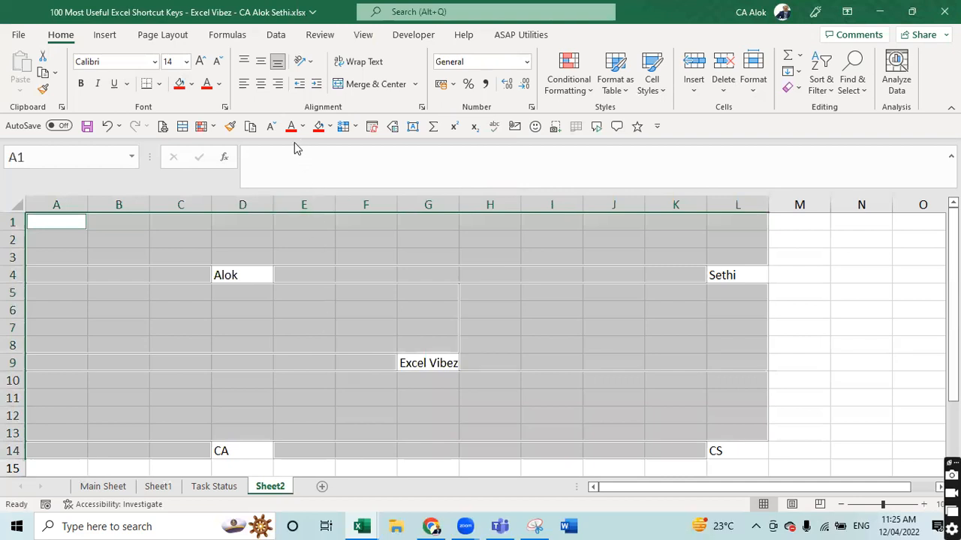
{"action": "left_click", "coordinate": [319, 126]}
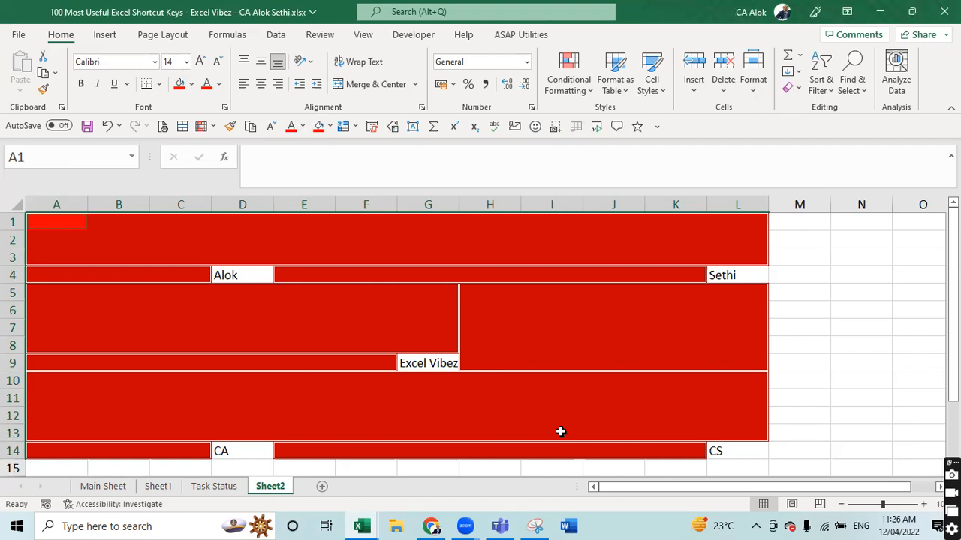
{"action": "left_click", "coordinate": [865, 323]}
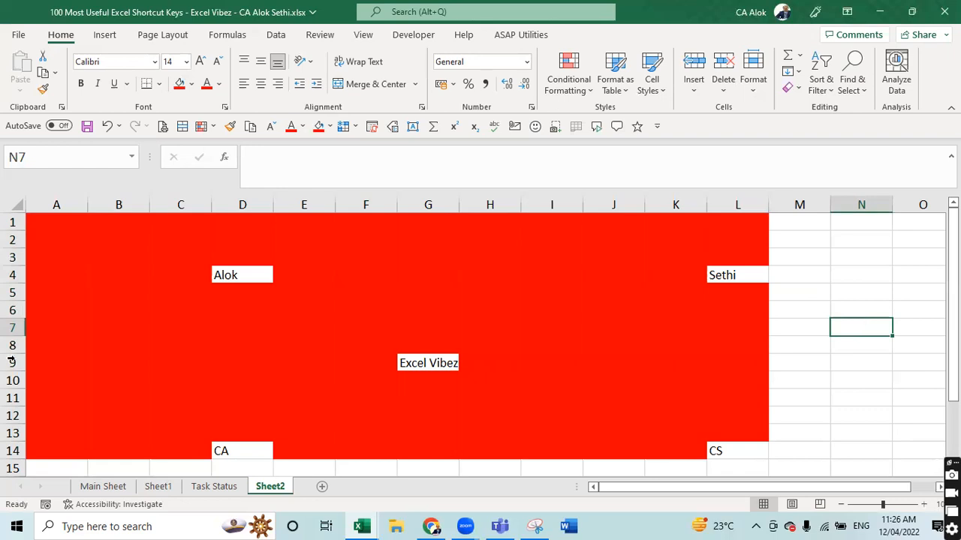
- Go to Main Sheet and move down its shortcut list to the Ctrl + H entry
{"action": "left_click", "coordinate": [103, 486]}
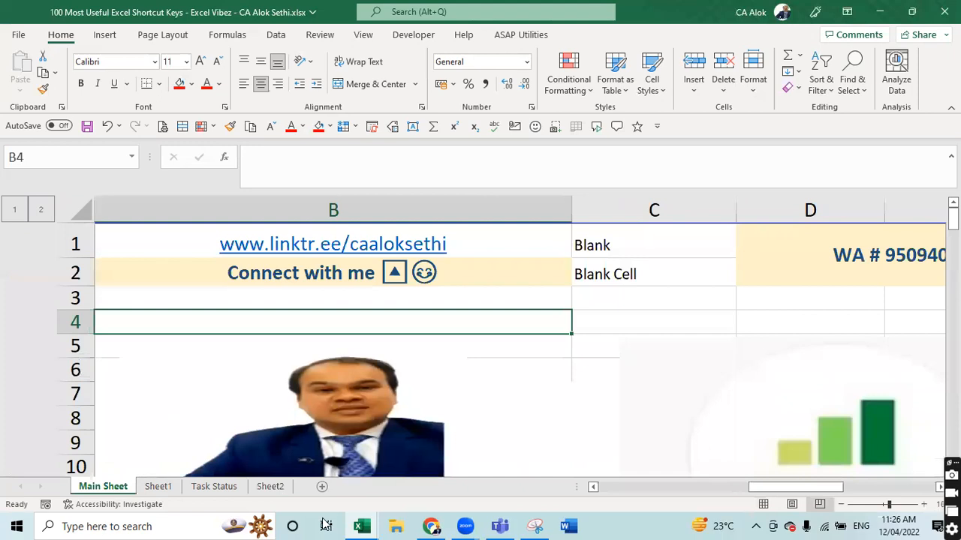
{"action": "left_click_drag", "start_coordinate": [802, 491], "coordinate": [605, 493]}
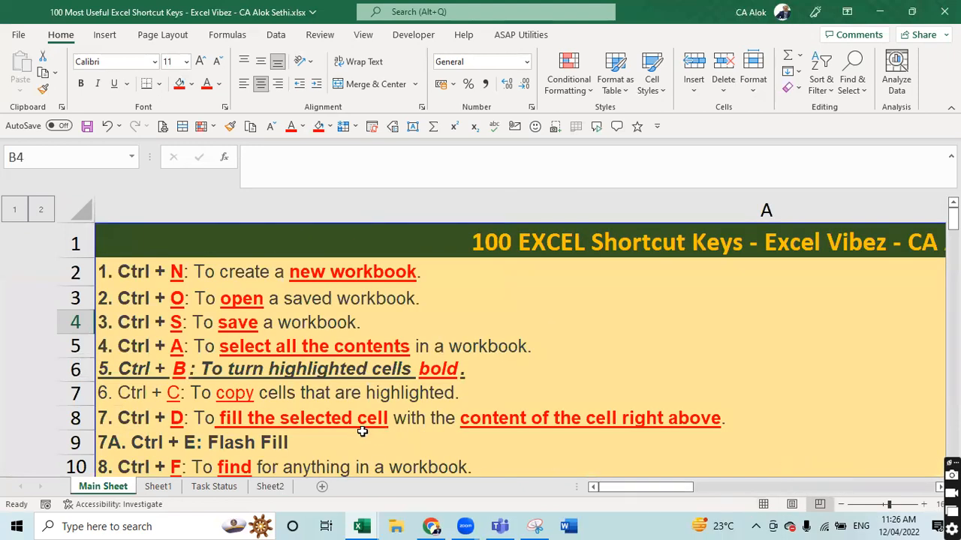
{"action": "left_click", "coordinate": [351, 437]}
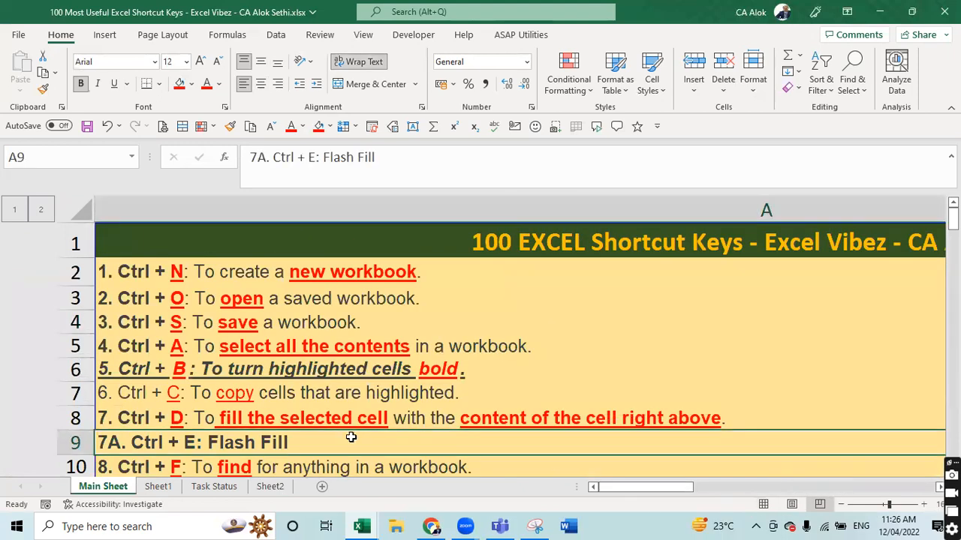
{"action": "key", "text": "Down"}
{"action": "key", "text": "Down"}
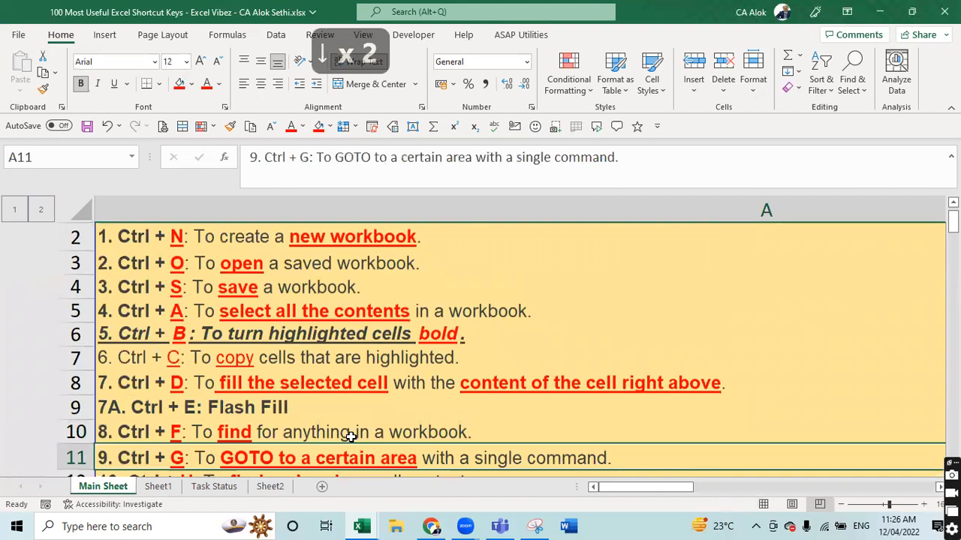
{"action": "key", "text": "shift+Up"}
{"action": "key", "text": "shift+Up"}
{"action": "key", "text": "shift+Up"}
{"action": "key", "text": "shift+Up"}
{"action": "key", "text": "shift+Up"}
{"action": "key", "text": "shift+Up"}
{"action": "key", "text": "shift+Up"}
{"action": "key", "text": "shift+Up"}
{"action": "key", "text": "shift+Up"}
{"action": "key", "text": "shift+Up"}
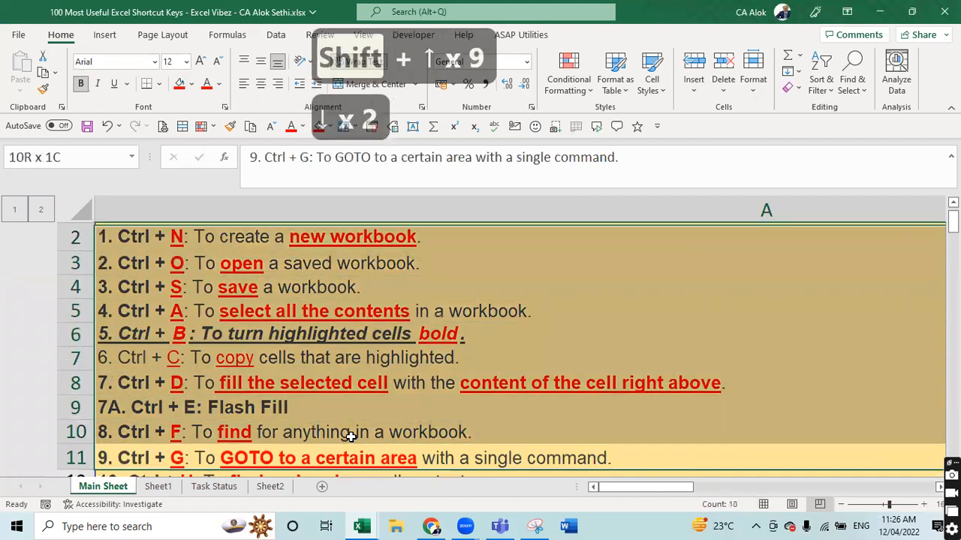
{"action": "key", "text": "shift+Down"}
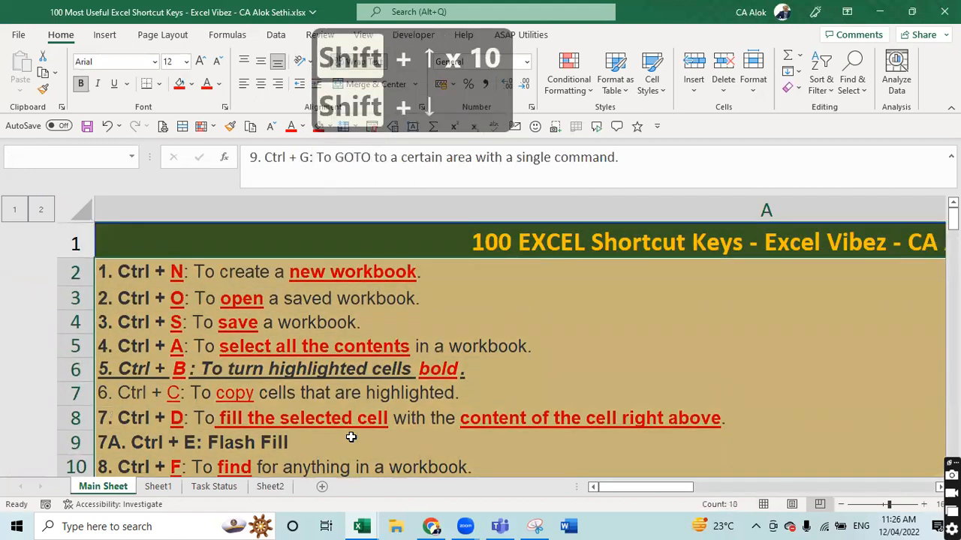
{"action": "key", "text": "Down"}
{"action": "key", "text": "Down"}
{"action": "key", "text": "Down"}
{"action": "key", "text": "Up"}
{"action": "key", "text": "Up"}
{"action": "key", "text": "Up"}
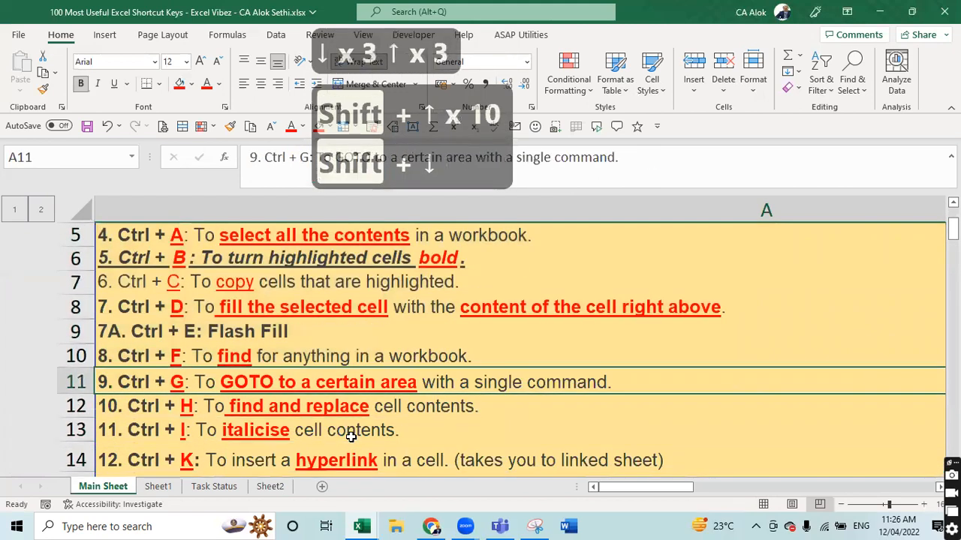
{"action": "key", "text": "Down"}
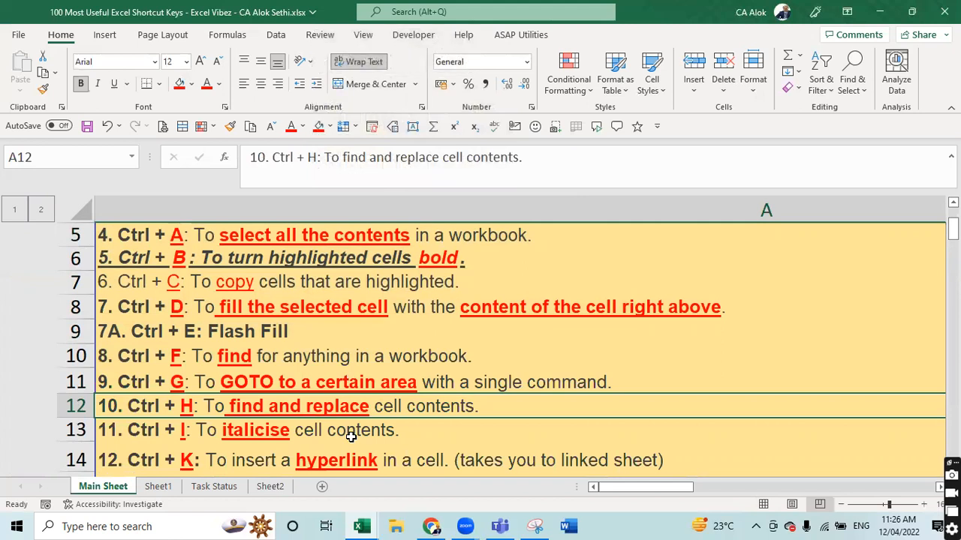
- Save the workbook and switch over to Sheet2
{"action": "key", "text": "ctrl+Next"}
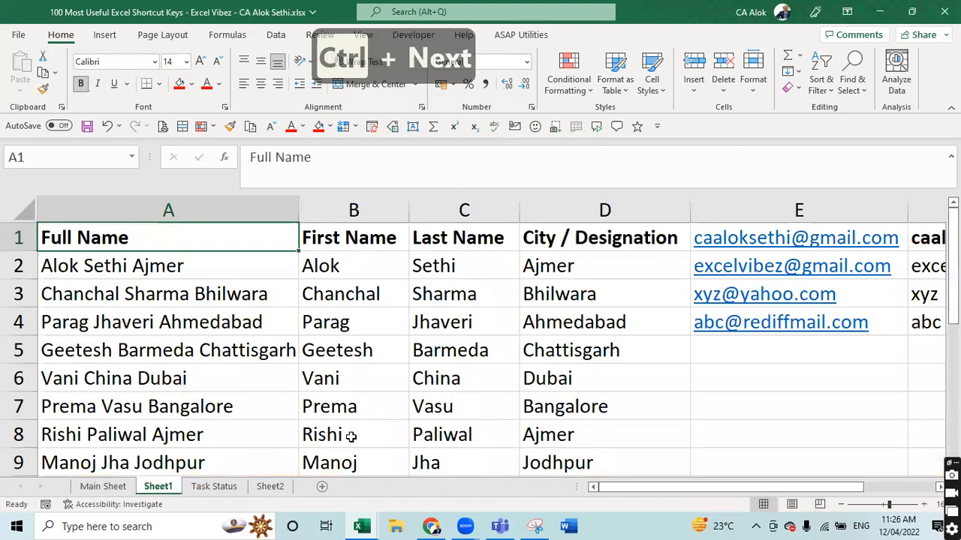
{"action": "key", "text": "ctrl+Next"}
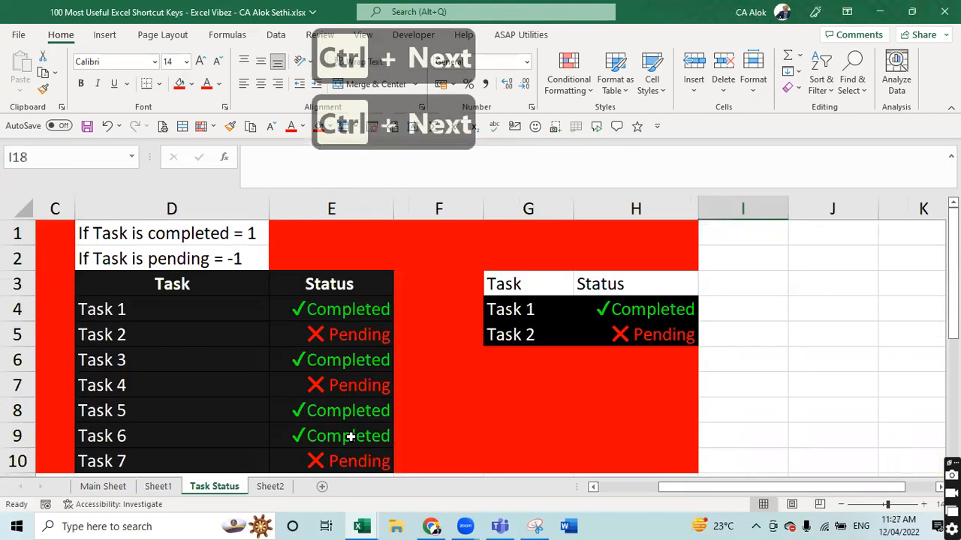
{"action": "key", "text": "ctrl+s"}
{"action": "key", "text": "ctrl+Page_Down"}
{"action": "key", "text": "ctrl+Page_Up"}
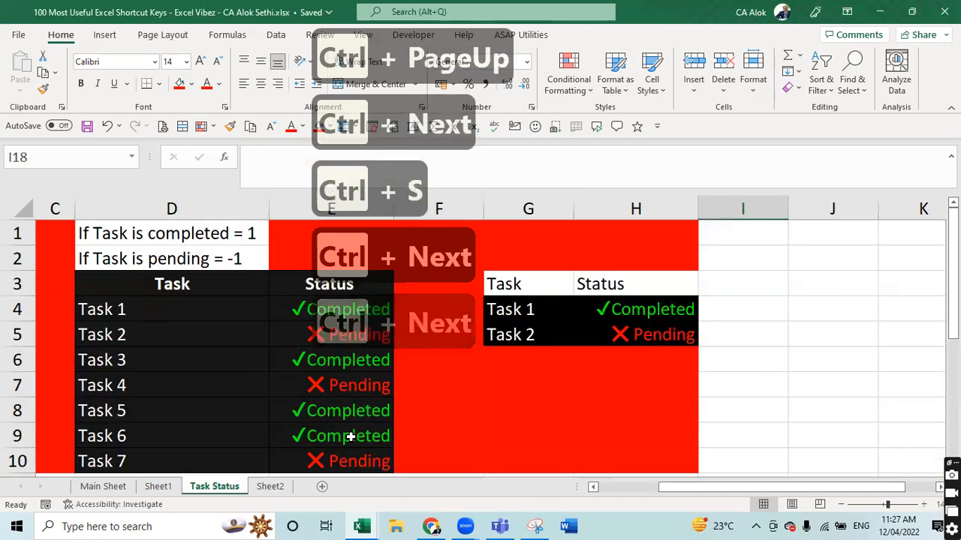
{"action": "key", "text": "ctrl+Page_Down"}
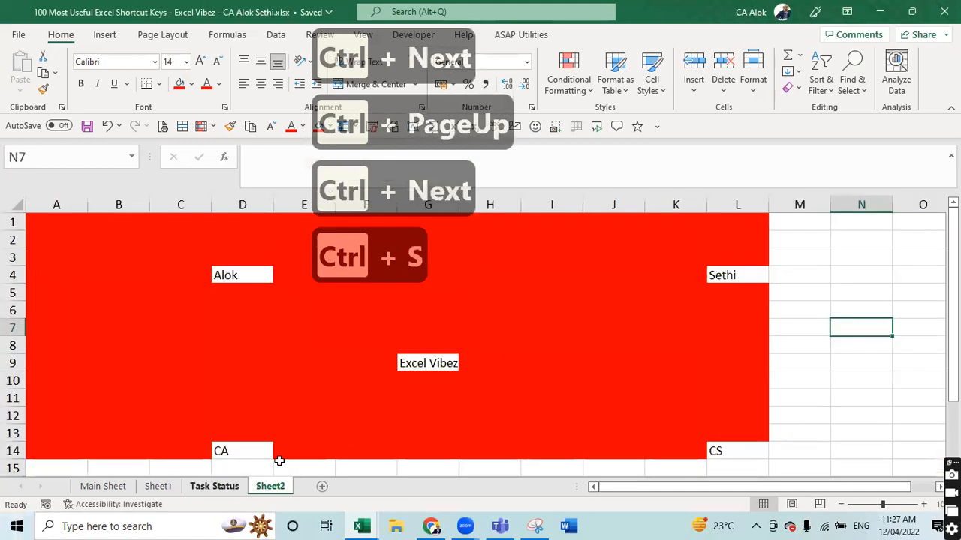
- Rename Sheet2 to 'Ctrl + G Blank Cells', then return to Main Sheet and close the workbook
{"action": "double_click", "coordinate": [268, 486]}
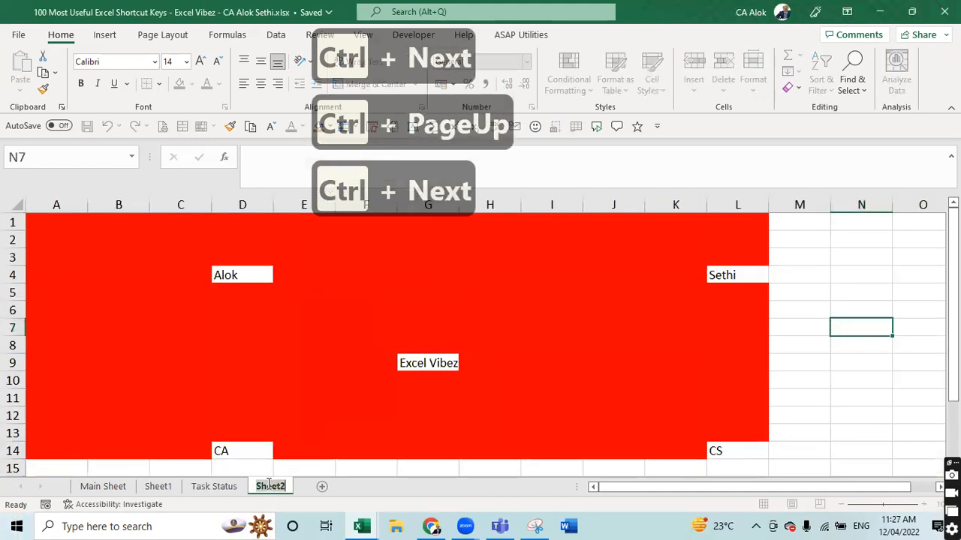
{"action": "type", "text": "Bla"}
{"action": "key", "text": "BackSpace"}
{"action": "key", "text": "BackSpace"}
{"action": "key", "text": "BackSpace"}
{"action": "type", "text": "b"}
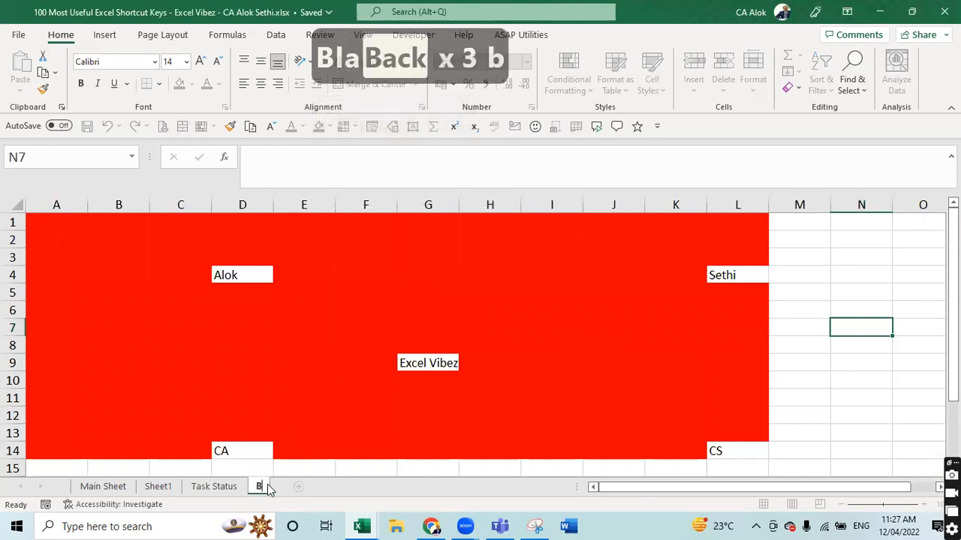
{"action": "key", "text": "Caps_Lock"}
{"action": "type", "text": "lank S"}
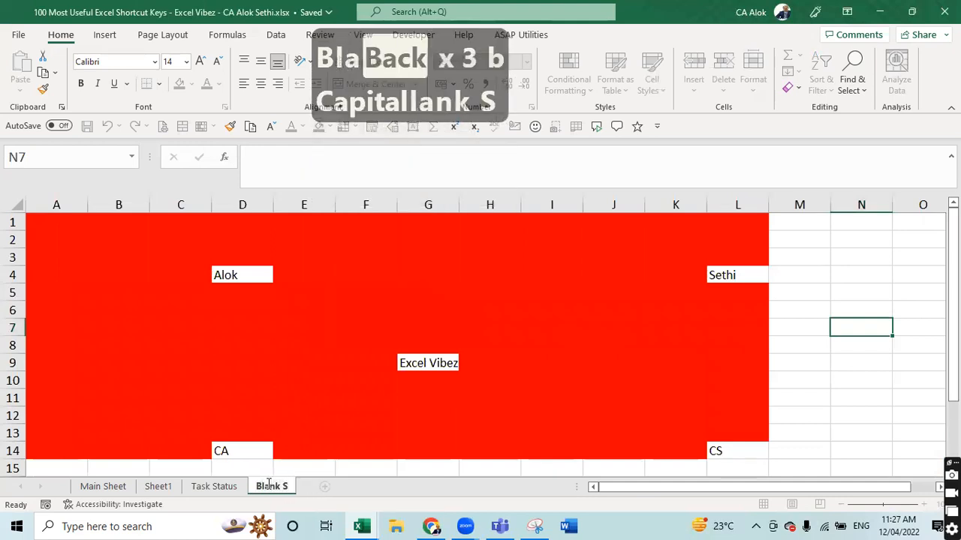
{"action": "key", "text": "BackSpace"}
{"action": "type", "text": "Cells"}
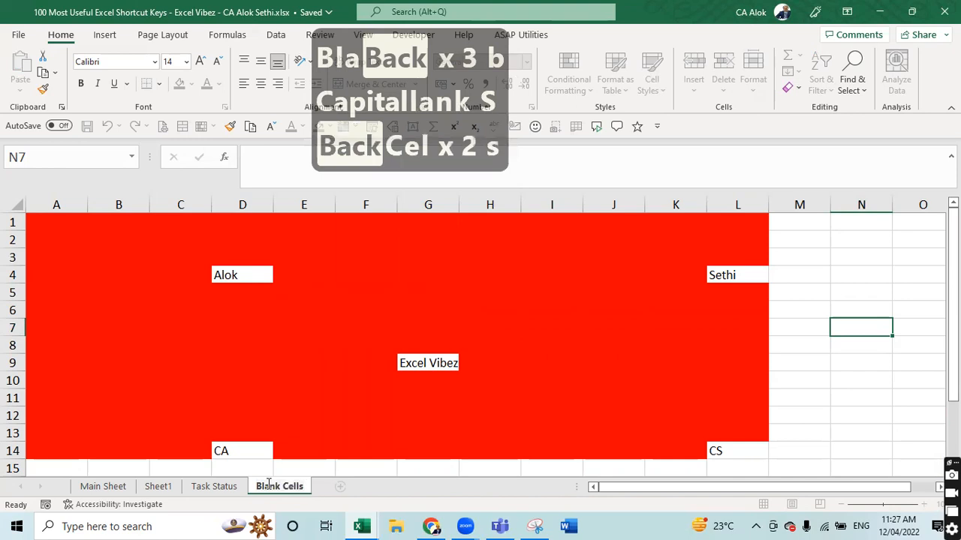
{"action": "key", "text": "Left"}
{"action": "key", "text": "Left"}
{"action": "key", "text": "Left"}
{"action": "key", "text": "Left"}
{"action": "key", "text": "Left"}
{"action": "key", "text": "Left"}
{"action": "key", "text": "Left"}
{"action": "key", "text": "Left"}
{"action": "key", "text": "Left"}
{"action": "key", "text": "Left"}
{"action": "key", "text": "Left"}
{"action": "key", "text": "Left"}
{"action": "key", "text": "Left"}
{"action": "key", "text": "Left"}
{"action": "key", "text": "Left"}
{"action": "key", "text": "Left"}
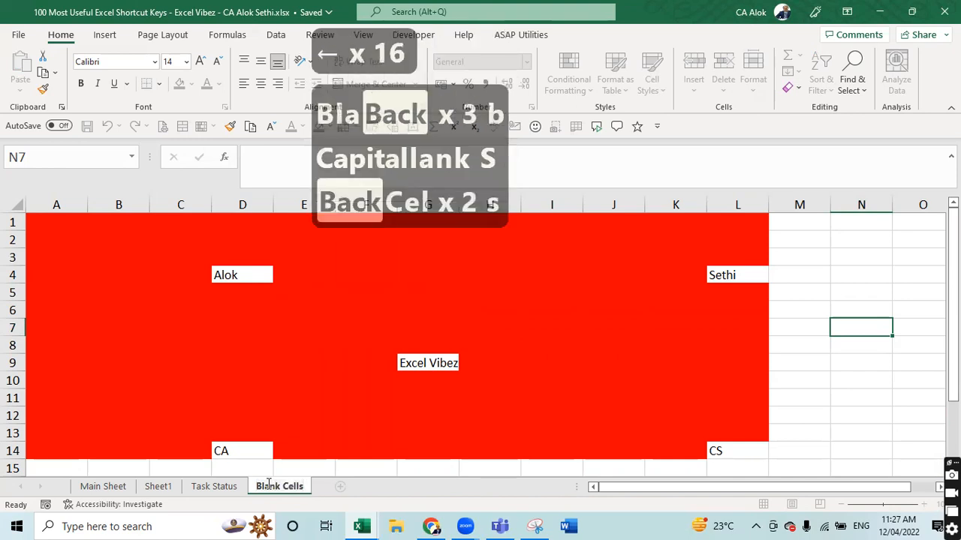
{"action": "type", "text": "Ctrl "}
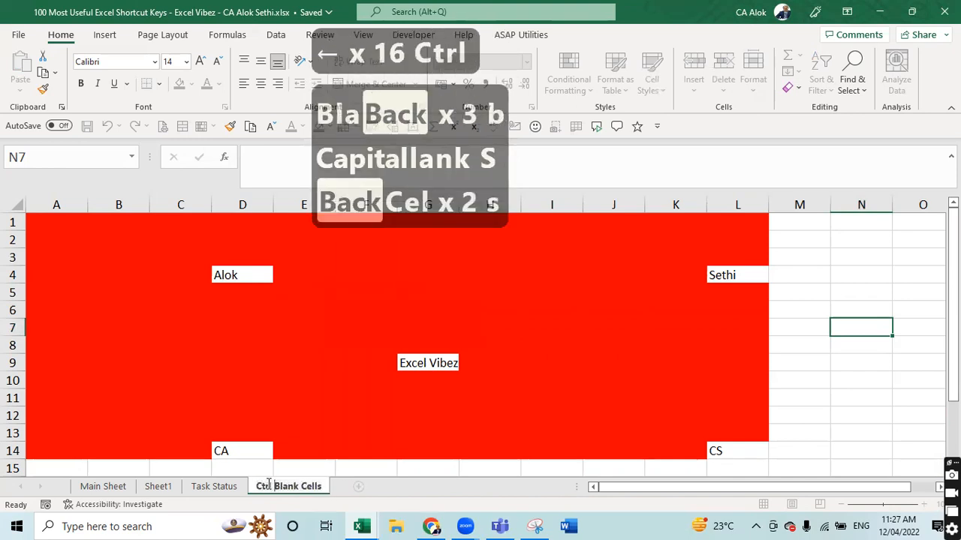
{"action": "type", "text": "+ G"}
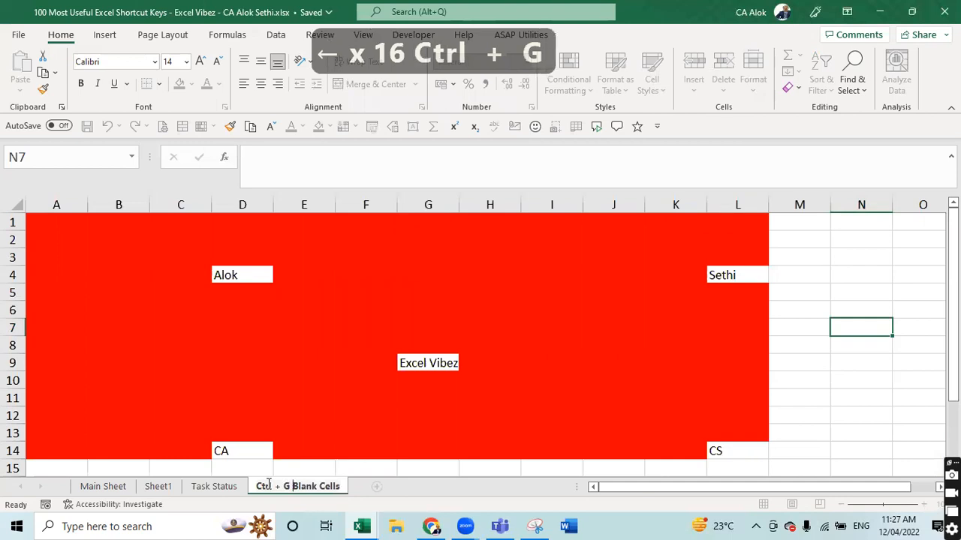
{"action": "left_click", "coordinate": [269, 379]}
{"action": "key", "text": "ctrl+Page_Up"}
{"action": "key", "text": "ctrl+Page_Up"}
{"action": "key", "text": "ctrl+Page_Up"}
{"action": "key", "text": "ctrl+Page_Up"}
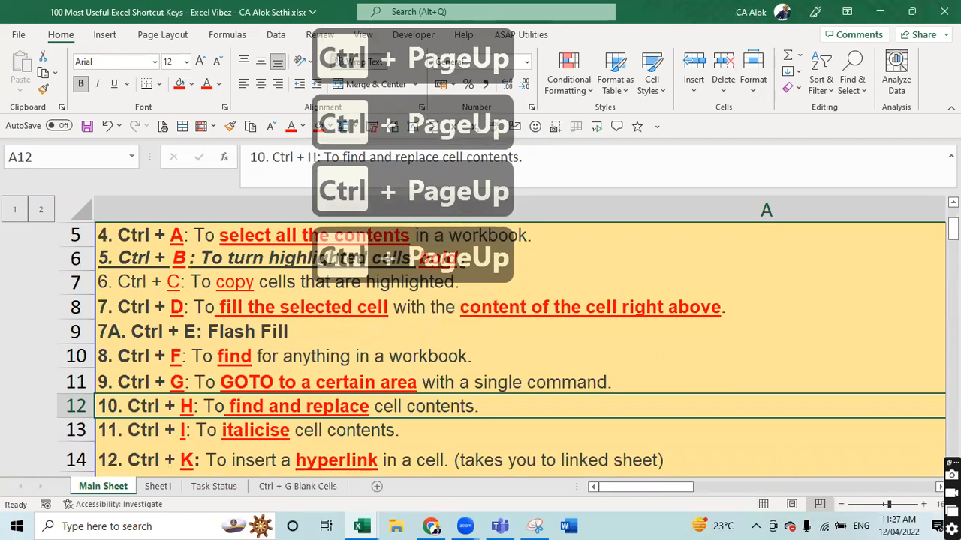
{"action": "left_click", "coordinate": [944, 12]}
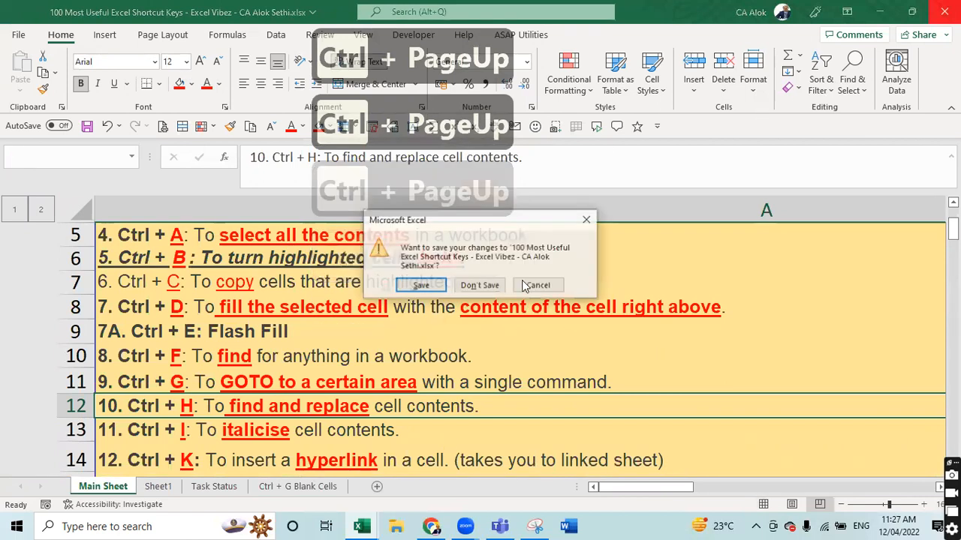